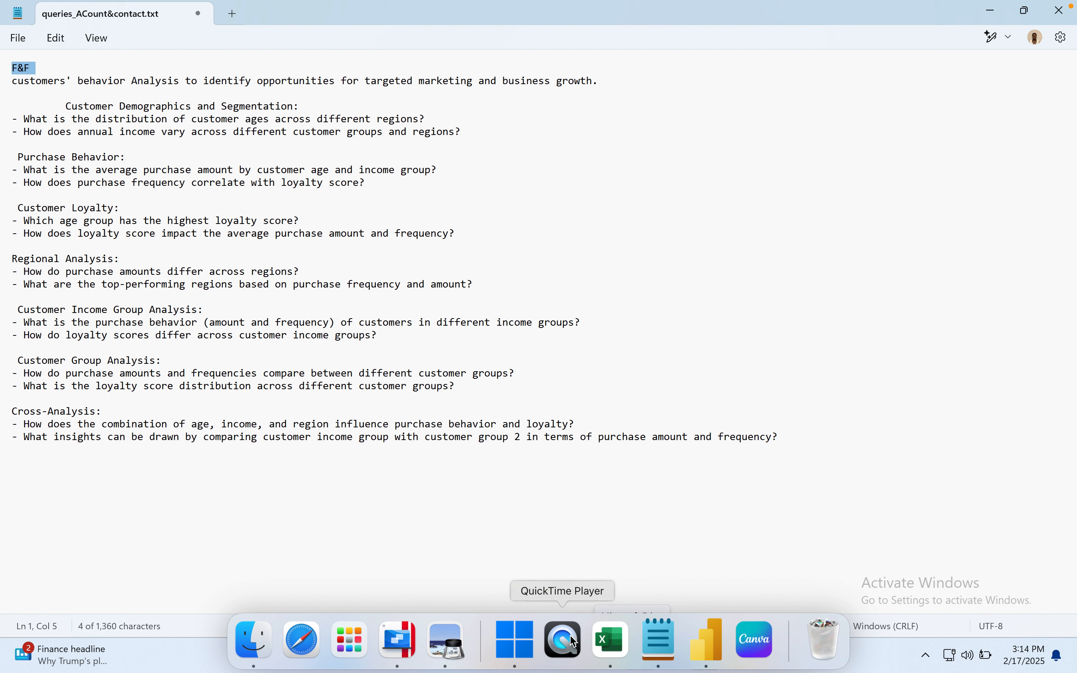
Step: Switch to Excel and review the Customer Purchasing Behaviors data, the descriptive STATA sheet and the Data dictionary sheet
left_click(616, 655)
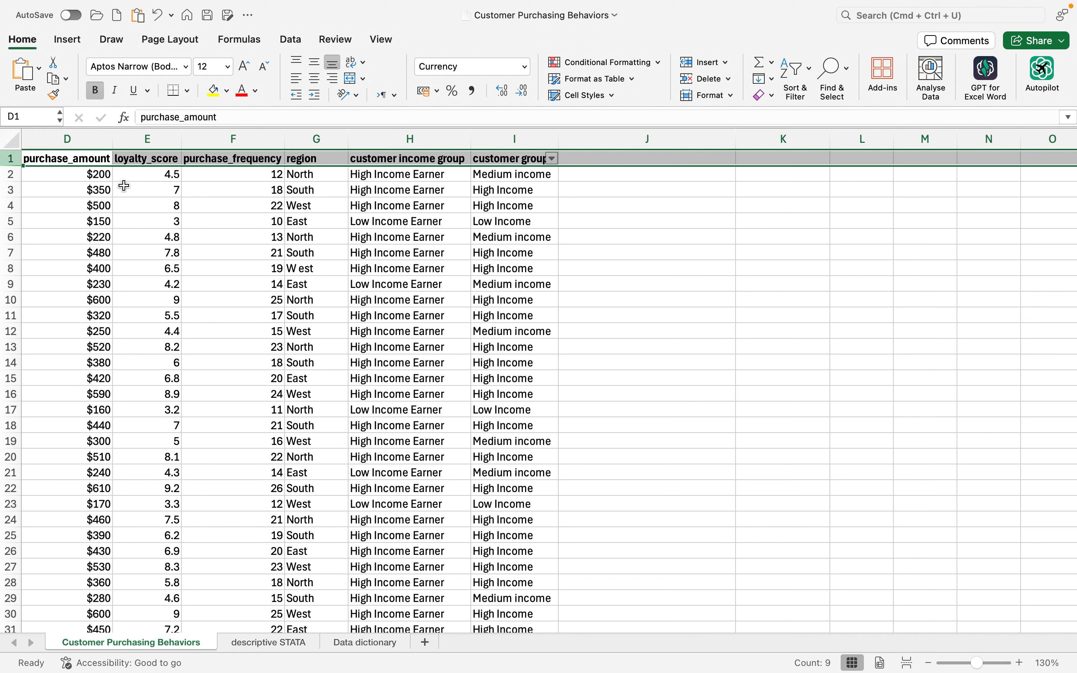
left_click(265, 651)
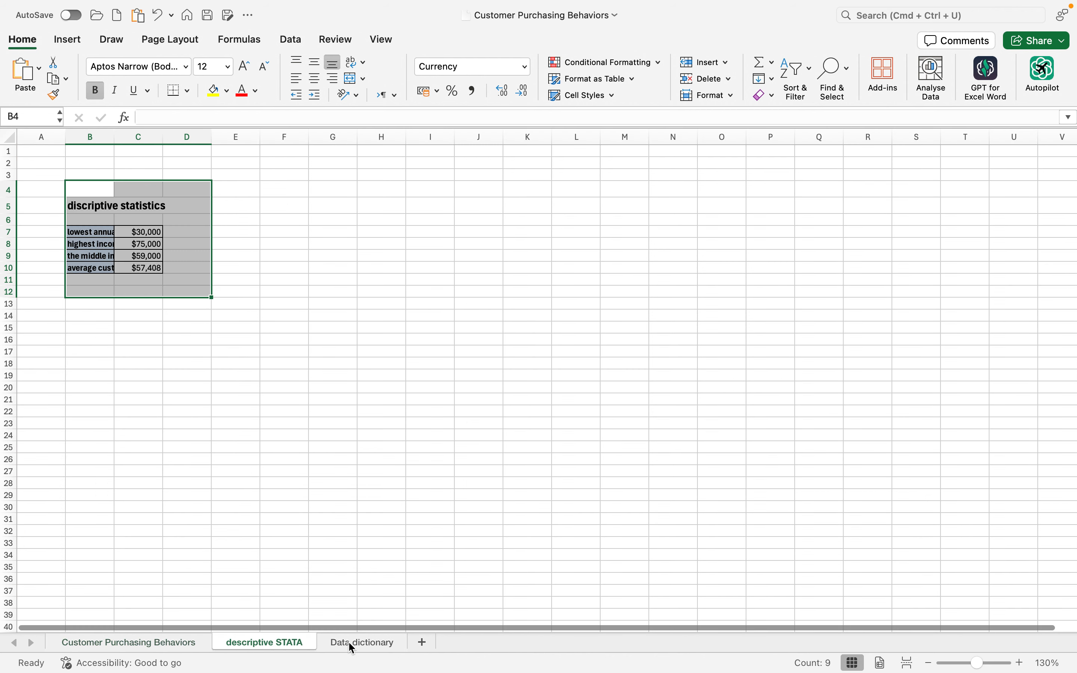
left_click(352, 648)
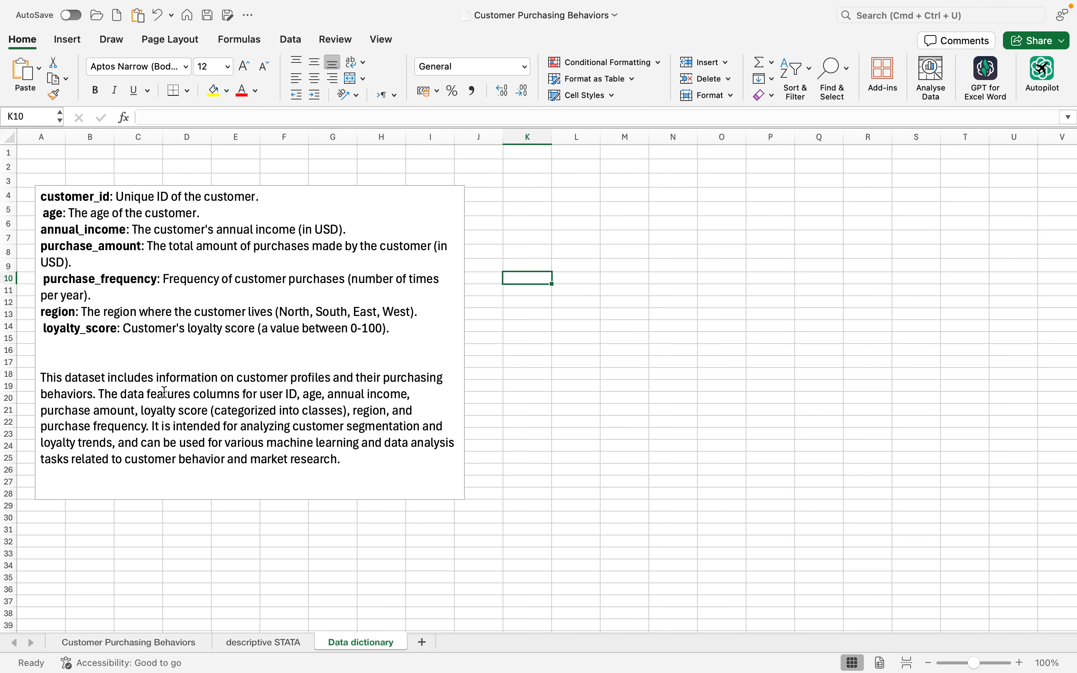
left_click(122, 643)
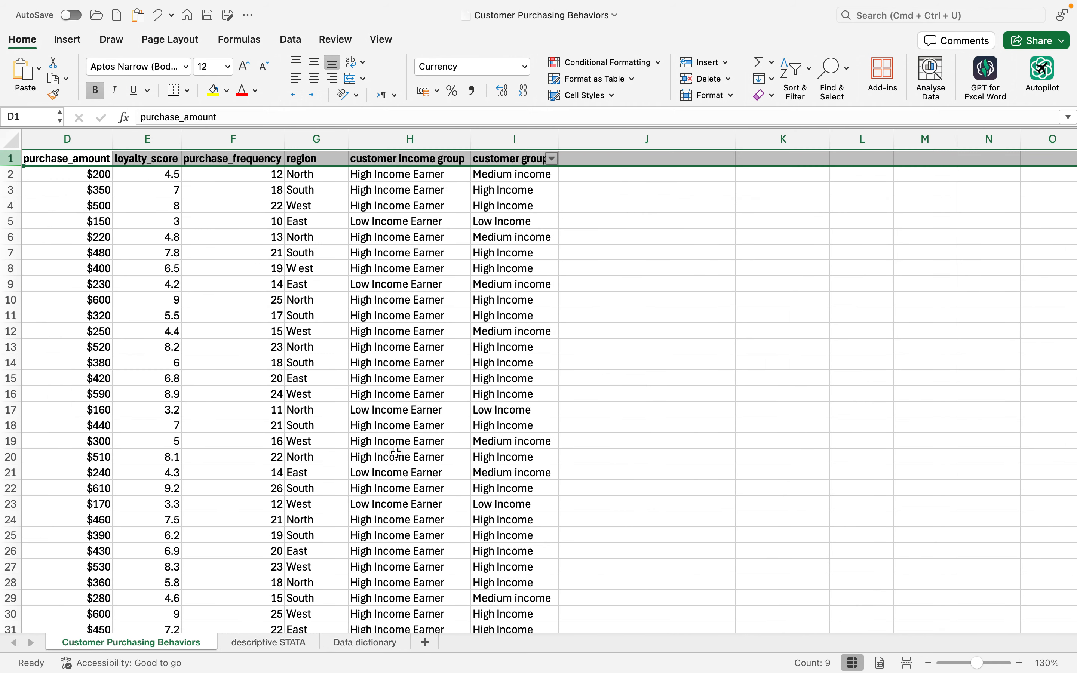
scroll(396, 453, "left", 2)
Step: Switch to Power BI Desktop and examine its start page, the recent files list and the page for opening existing reports
mouse_move(562, 641)
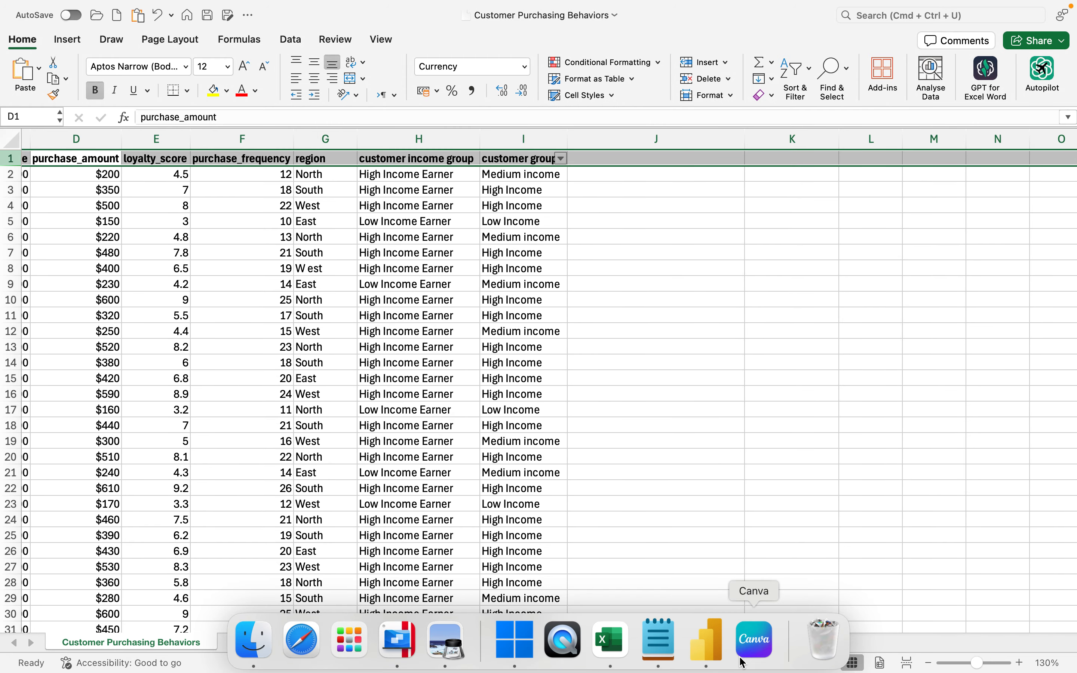
left_click(711, 655)
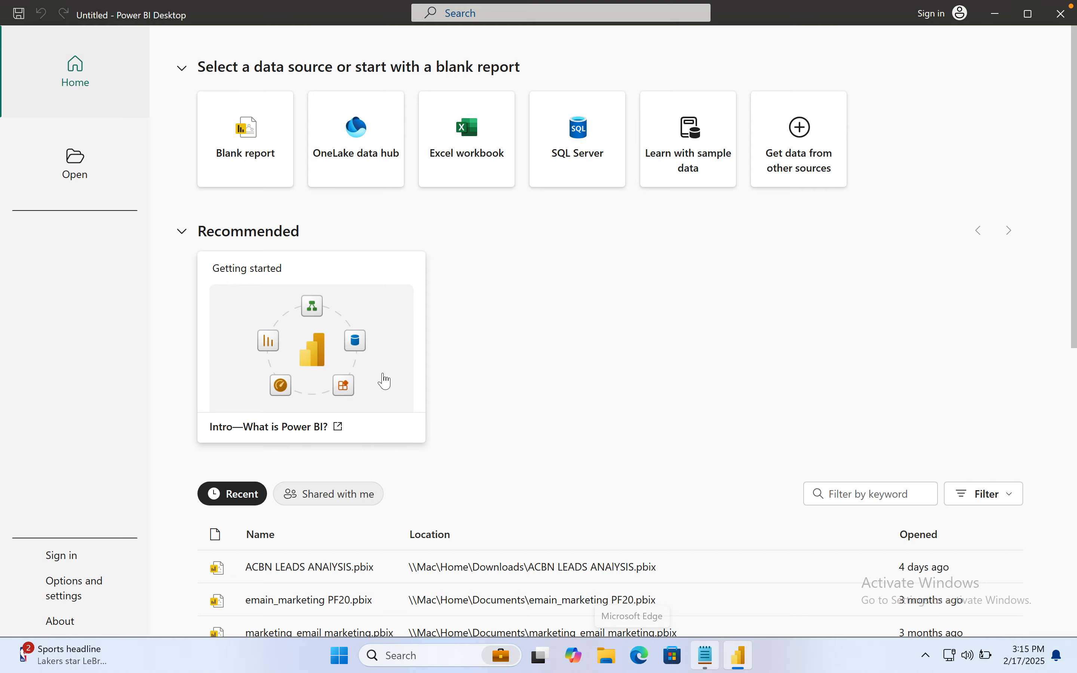
scroll(307, 452, "down", 5)
scroll(312, 457, "down", 4)
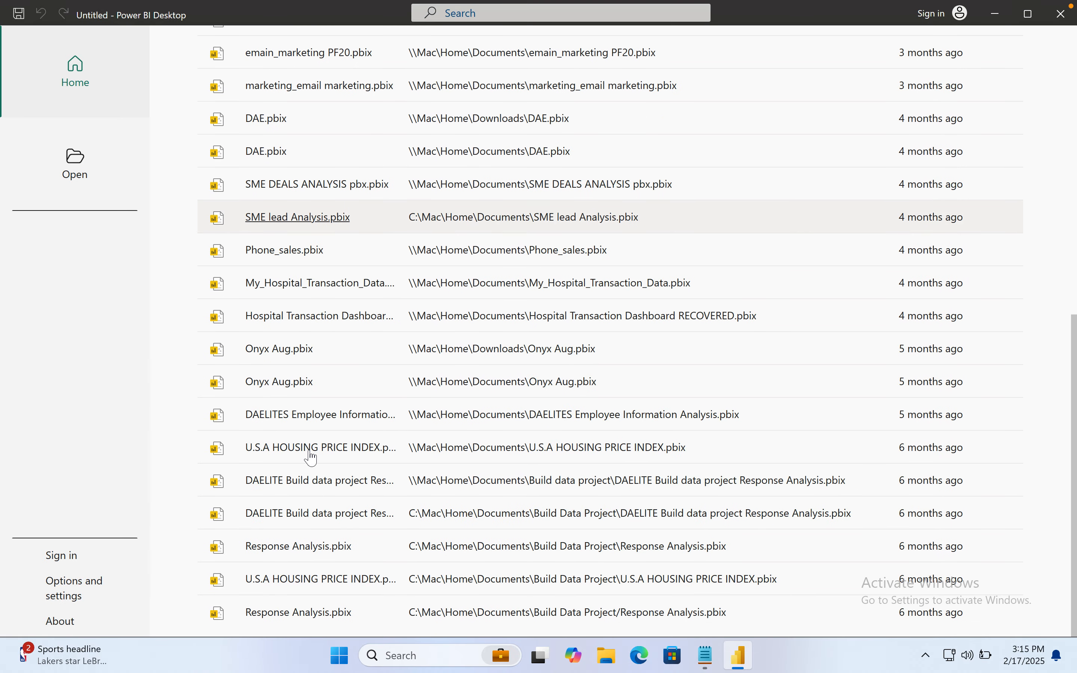
scroll(311, 457, "up", 10)
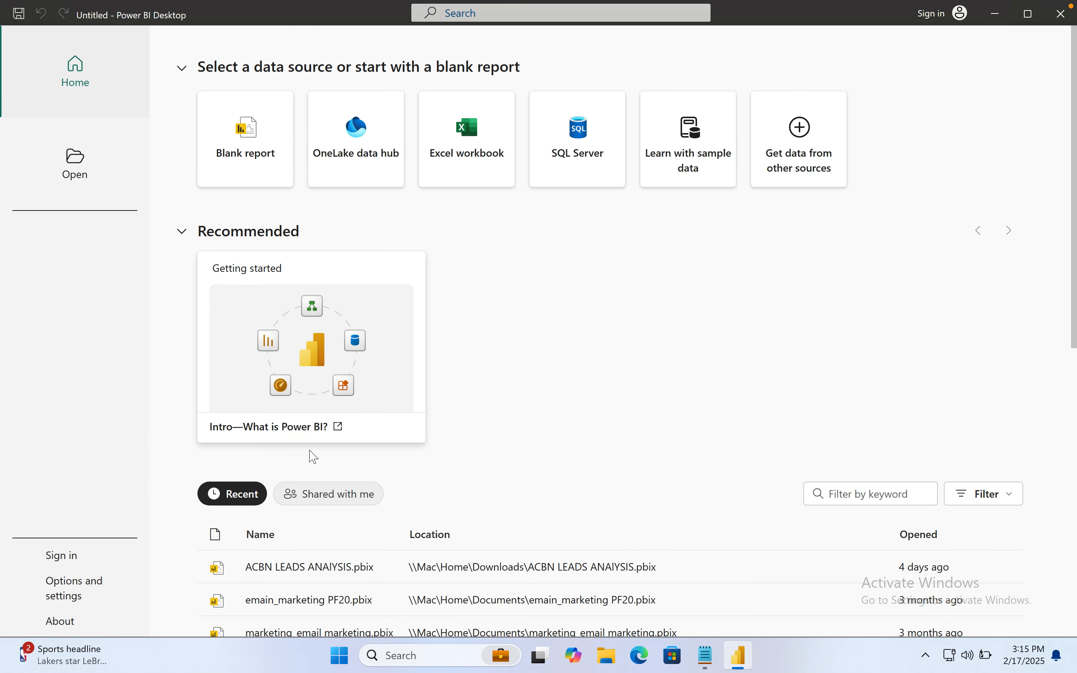
scroll(373, 584, "down", 10)
scroll(376, 585, "up", 3)
scroll(374, 584, "up", 3)
scroll(373, 584, "down", 4)
scroll(371, 579, "up", 7)
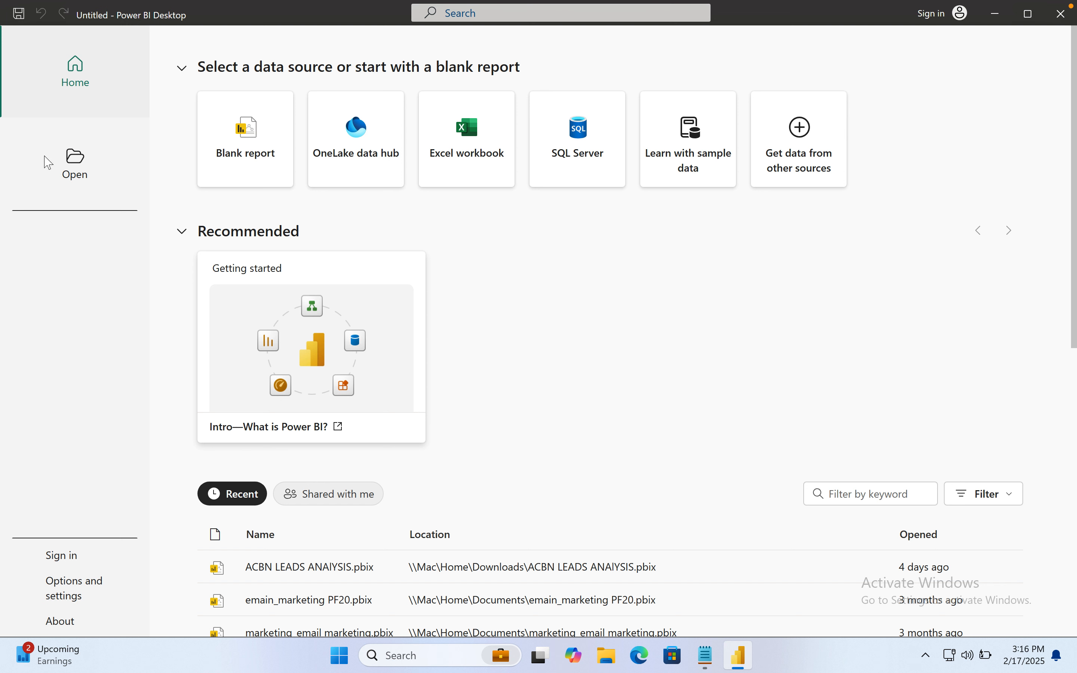
left_click(82, 169)
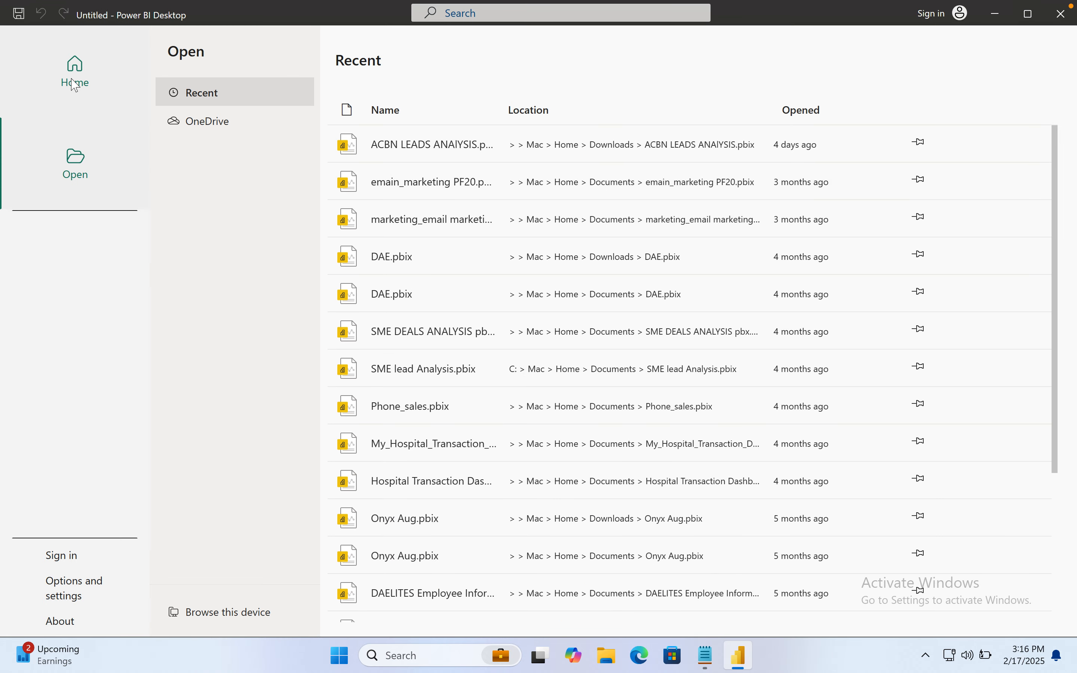
left_click(77, 65)
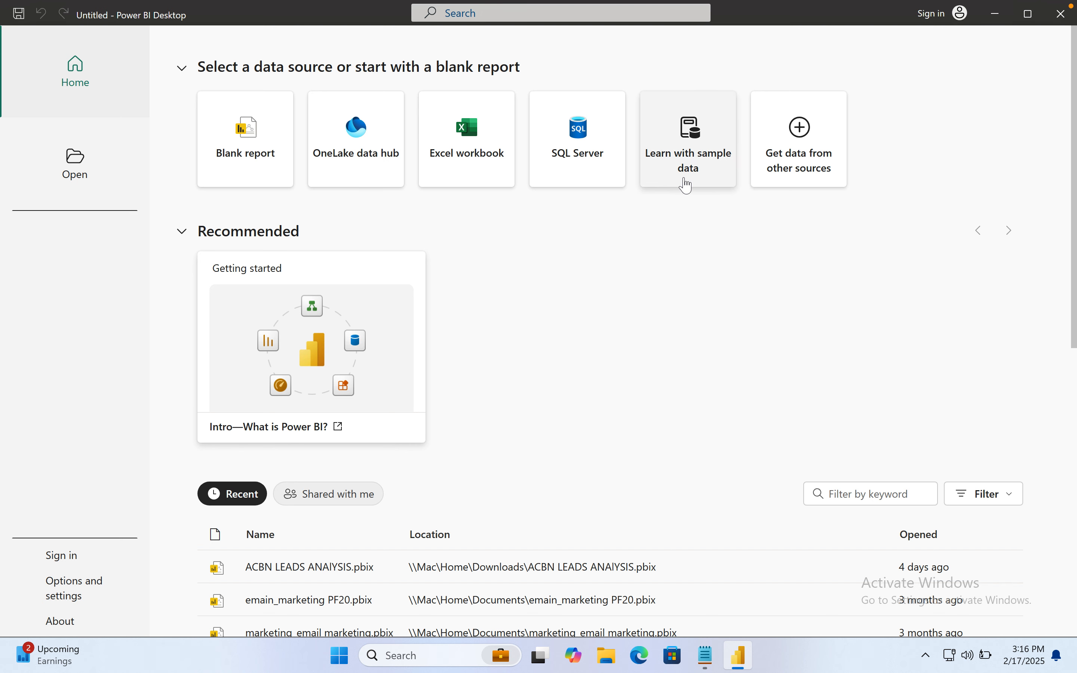
Step: Open the Learn with sample data option and dismiss its dialog to reach the empty report canvas
left_click(694, 121)
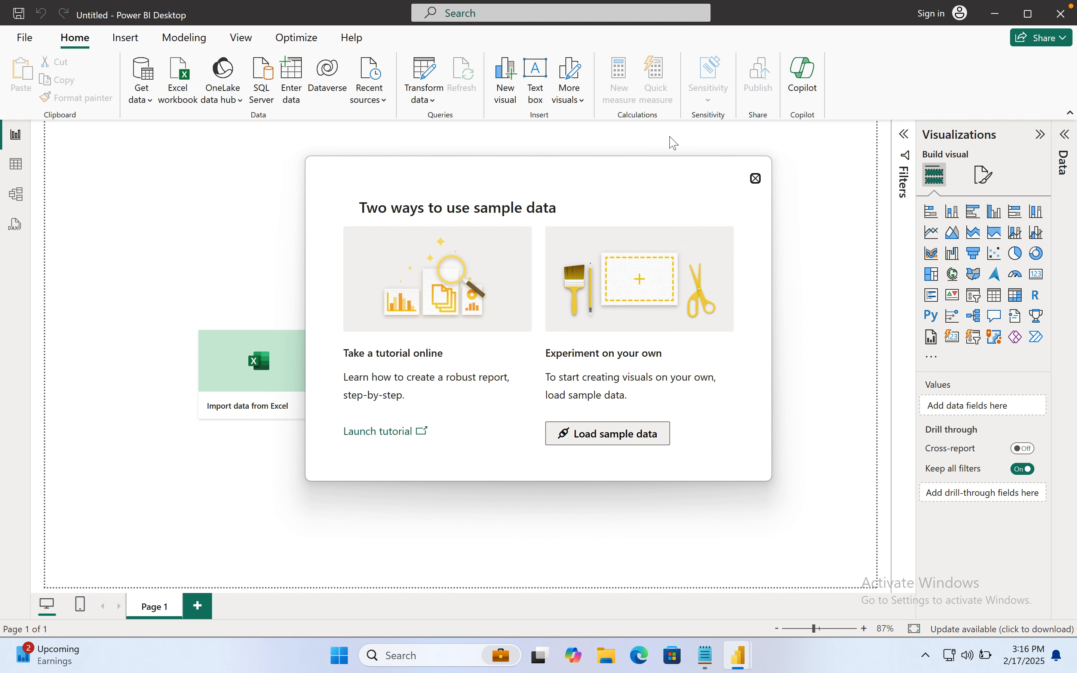
left_click(756, 179)
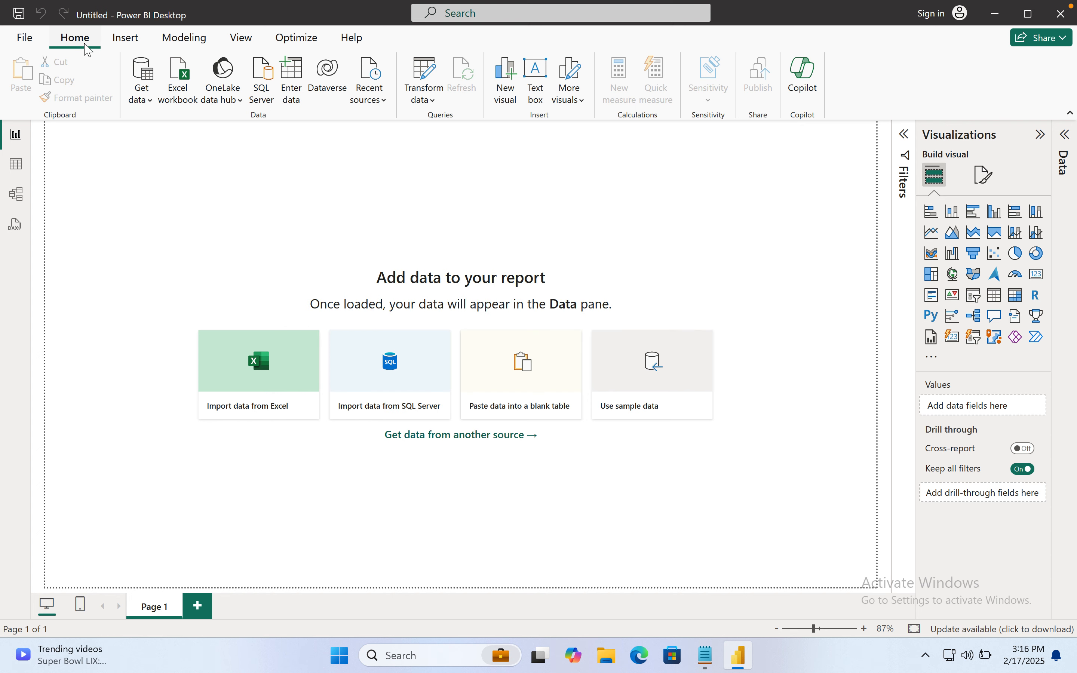
left_click(23, 39)
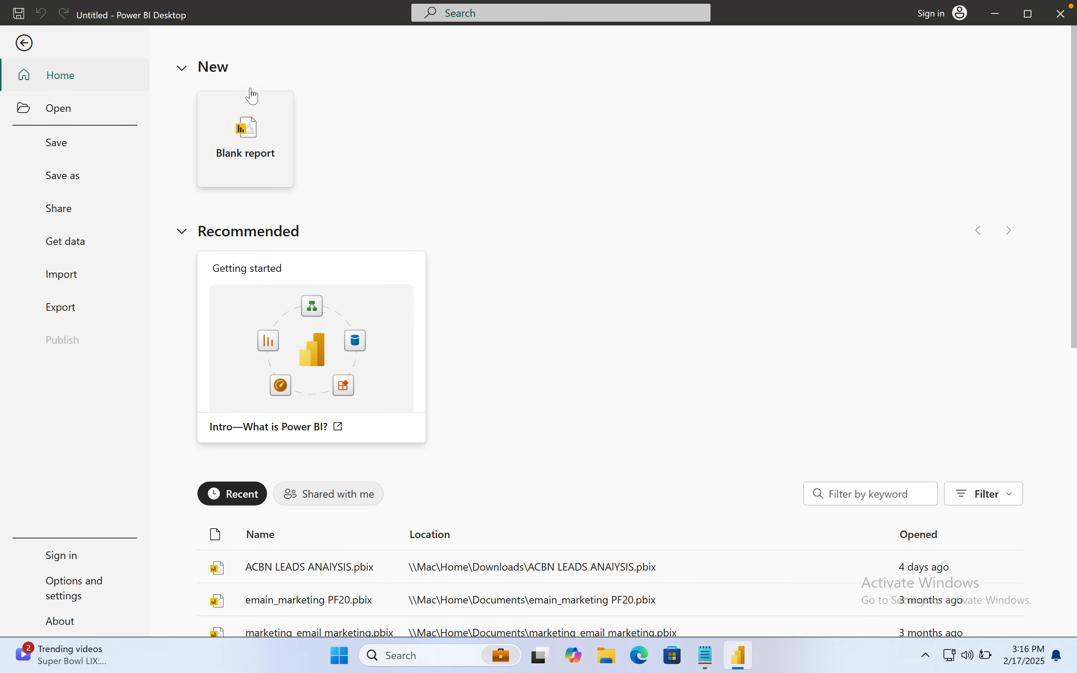
left_click(269, 130)
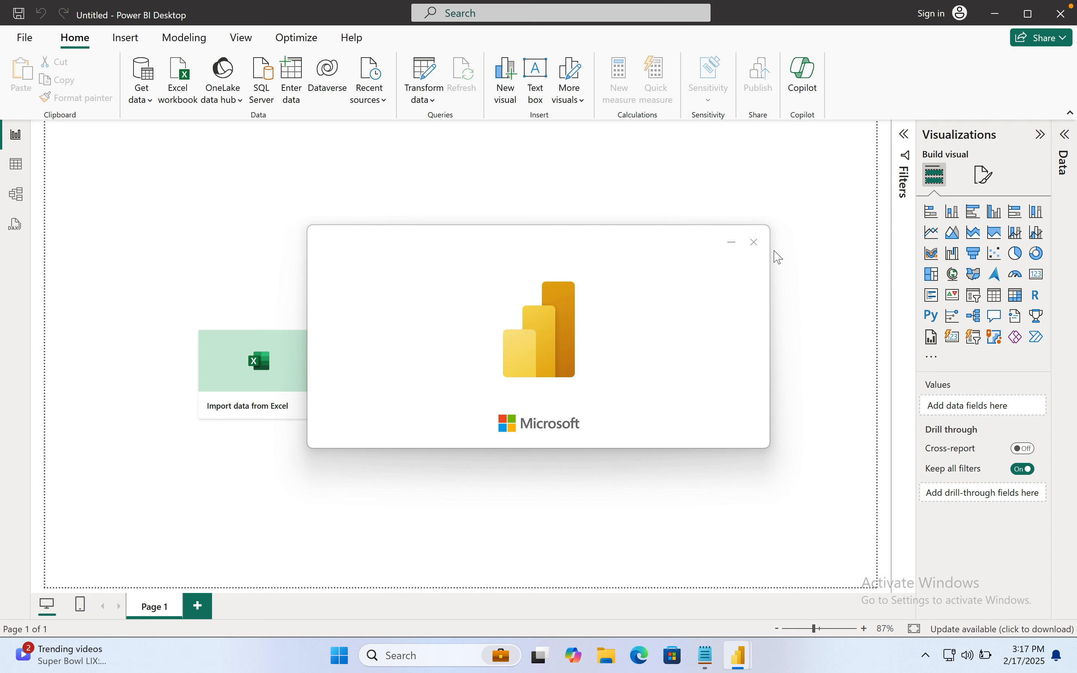
left_click(754, 242)
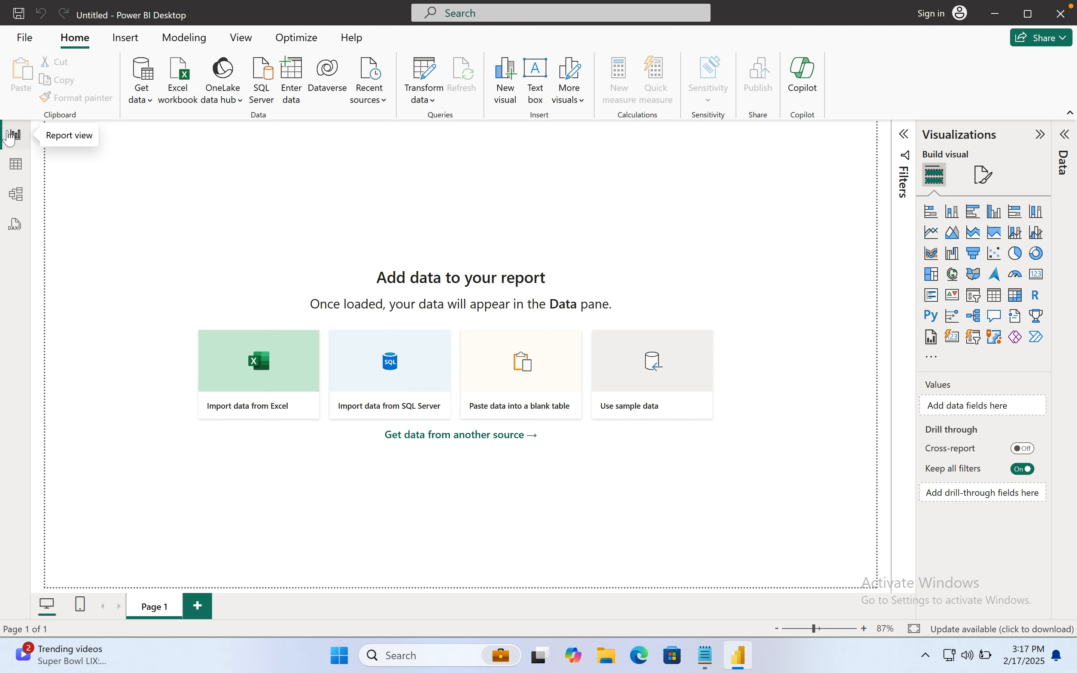
Step: Look at the table view and the model view of the empty report, and return to the report view
left_click(16, 177)
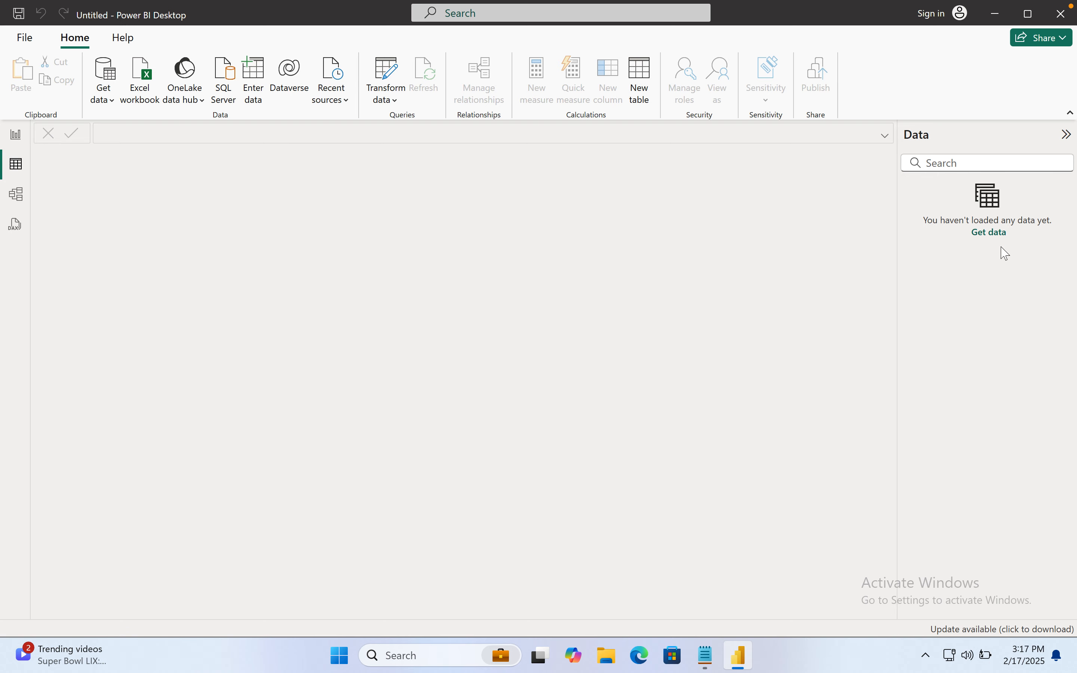
left_click(17, 194)
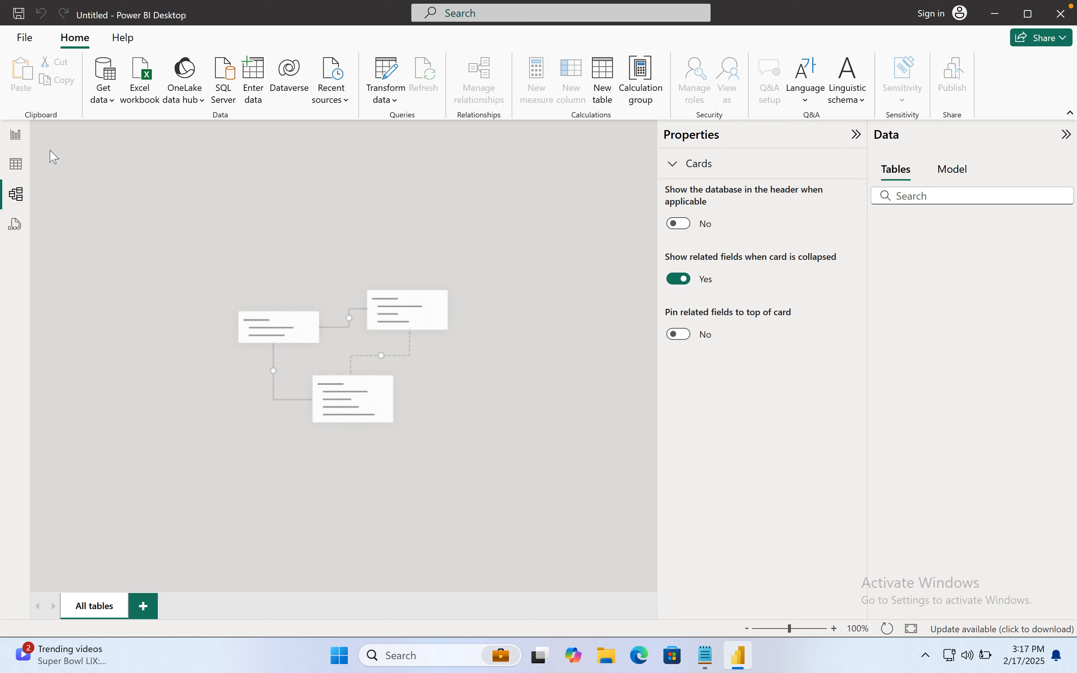
left_click(17, 134)
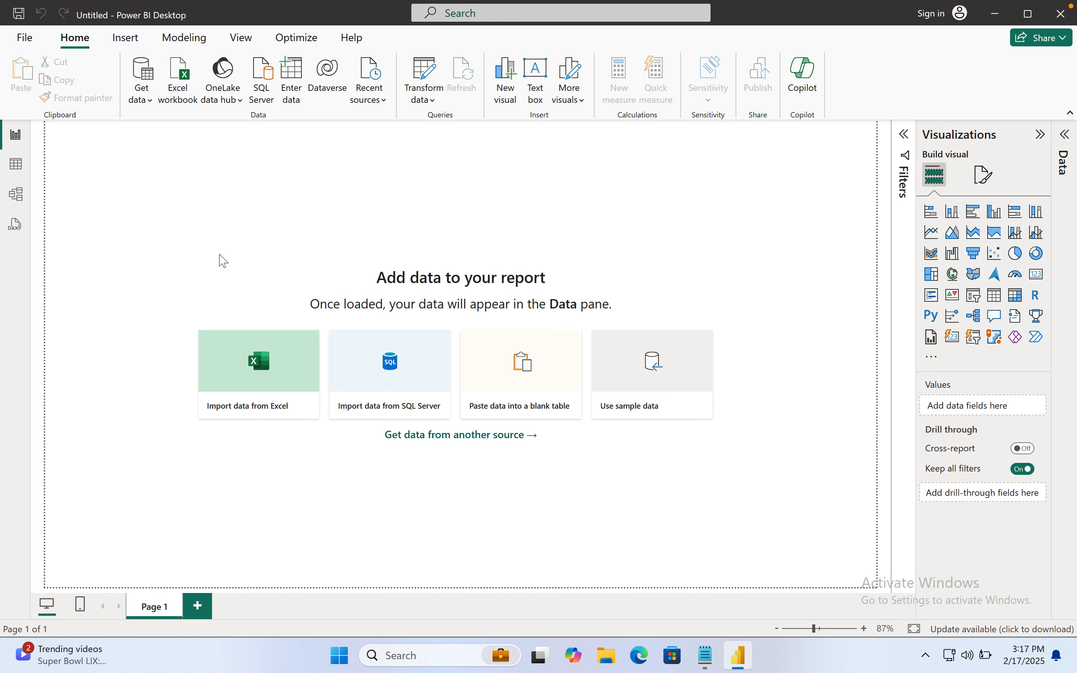
Step: Show the common data sources for import, and locate Customer Purchasing Behaviors.csv in Finder's Documents folder
left_click(150, 106)
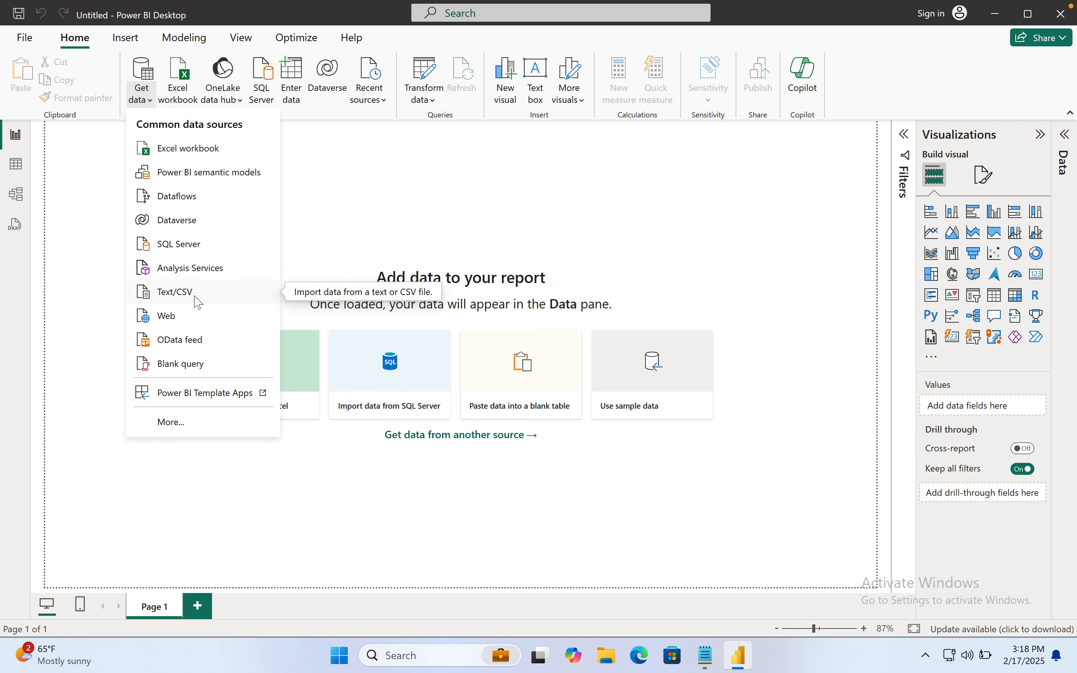
mouse_move(269, 668)
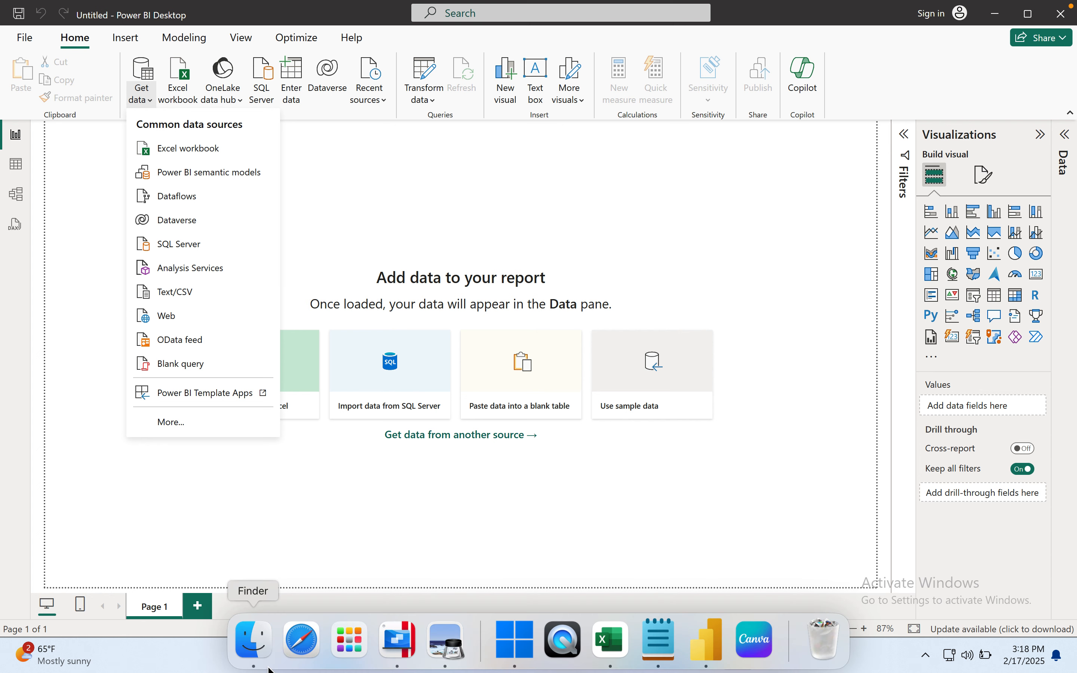
left_click(272, 634)
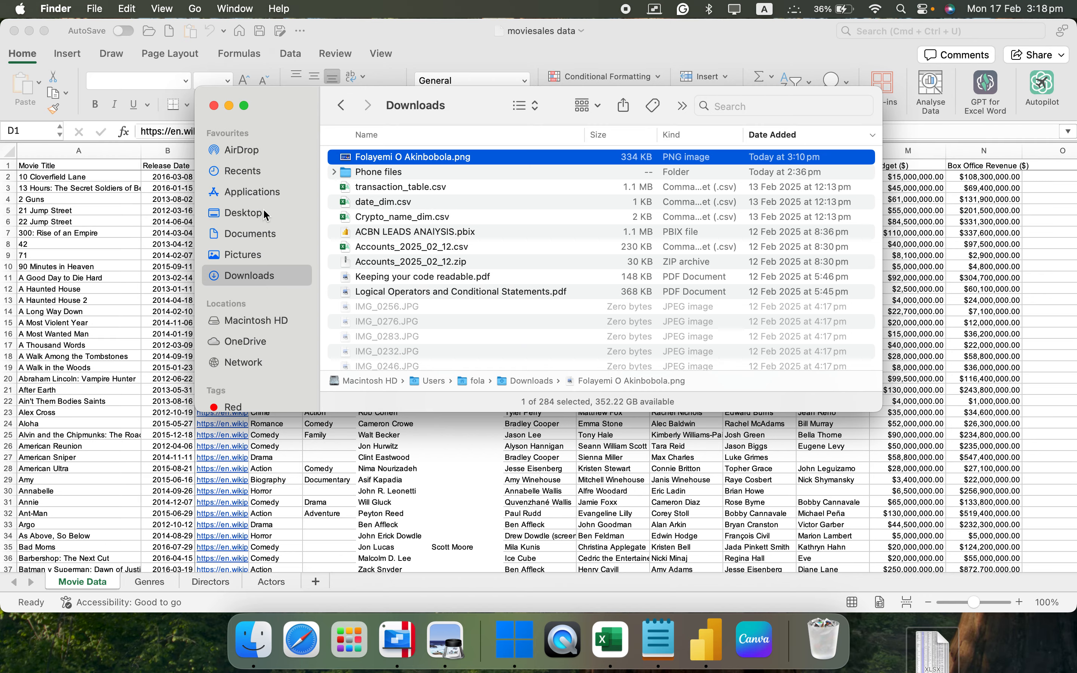
left_click(242, 232)
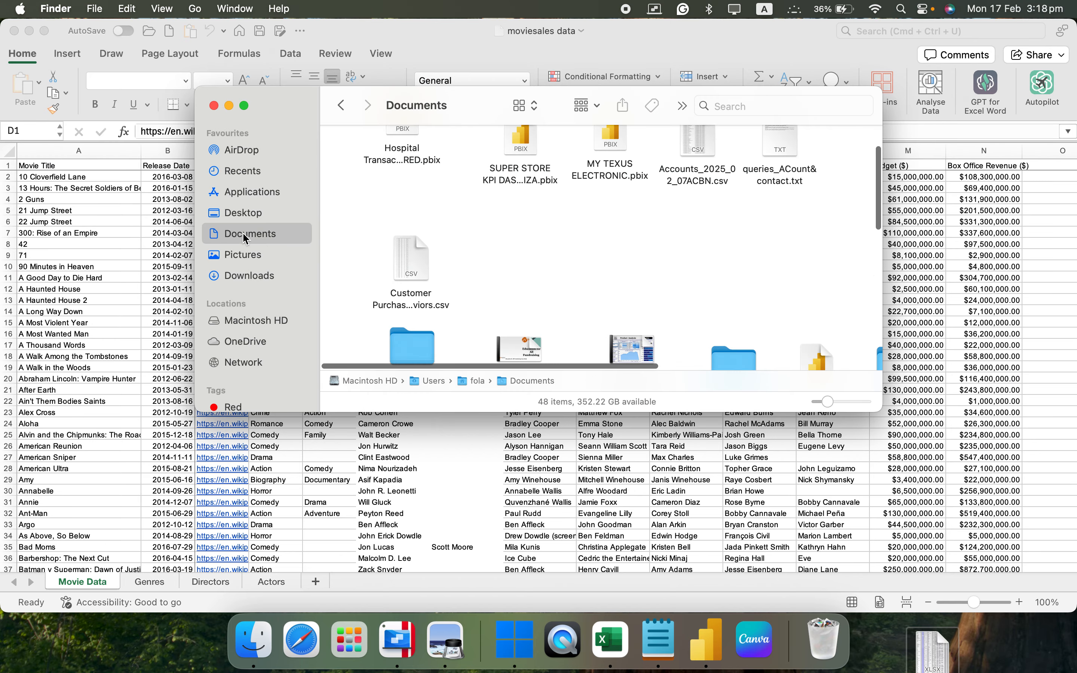
scroll(505, 251, "down", 3)
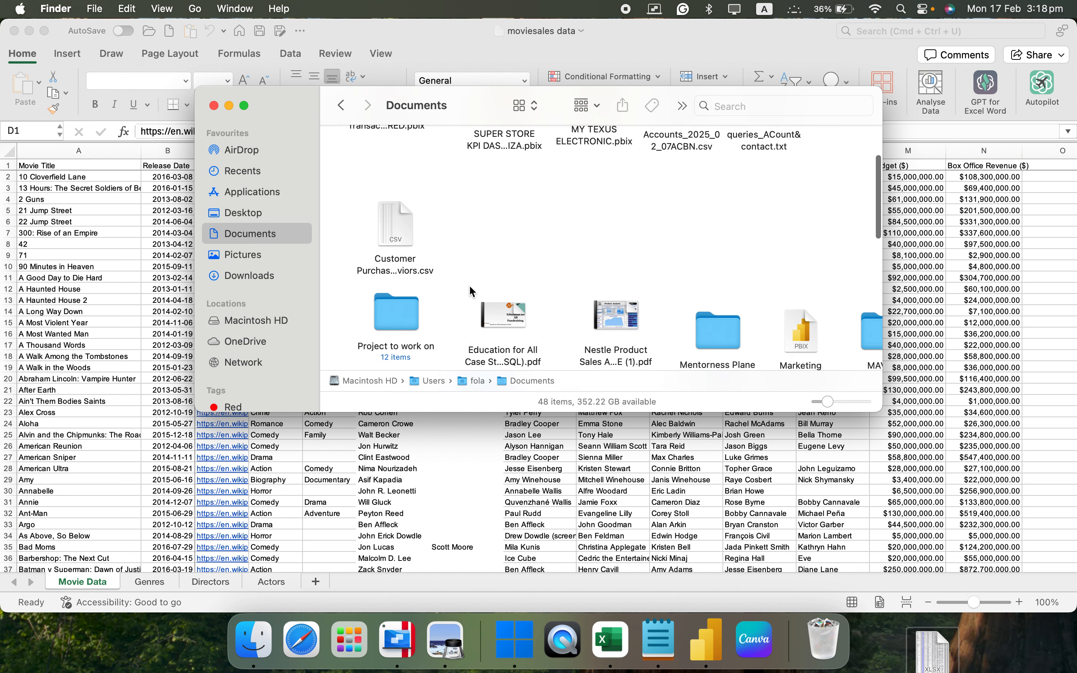
left_click(408, 263)
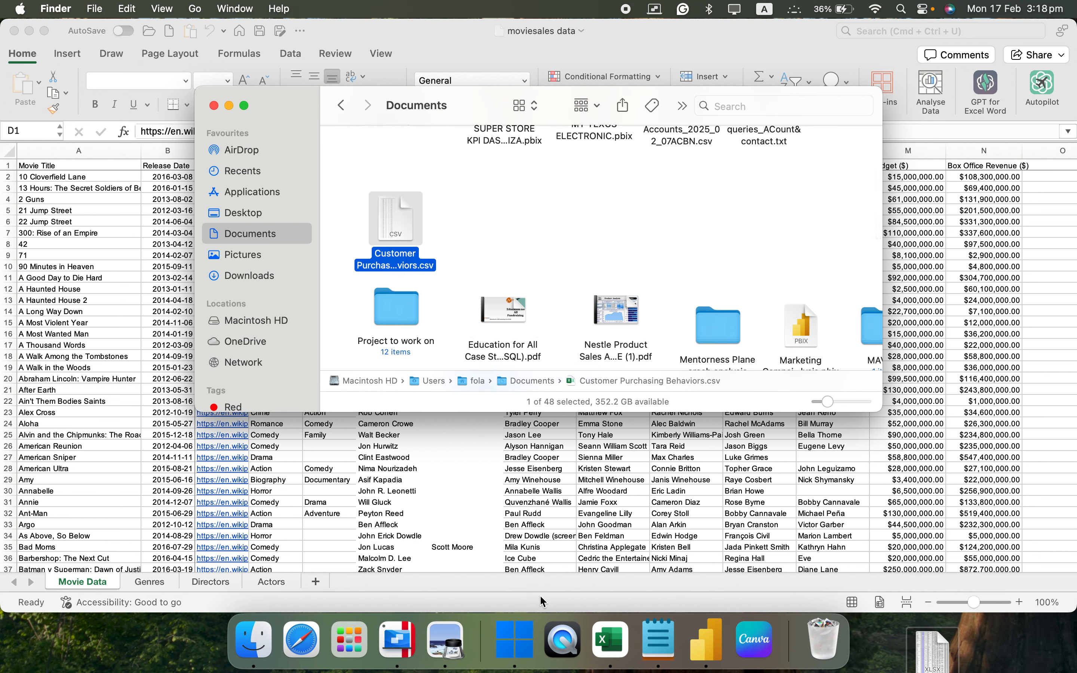
Step: Switch to Excel, close the Customer Purchasing Behaviors workbook, and close Customer Purchasing Behaviors.csv without saving its changes
left_click(604, 642)
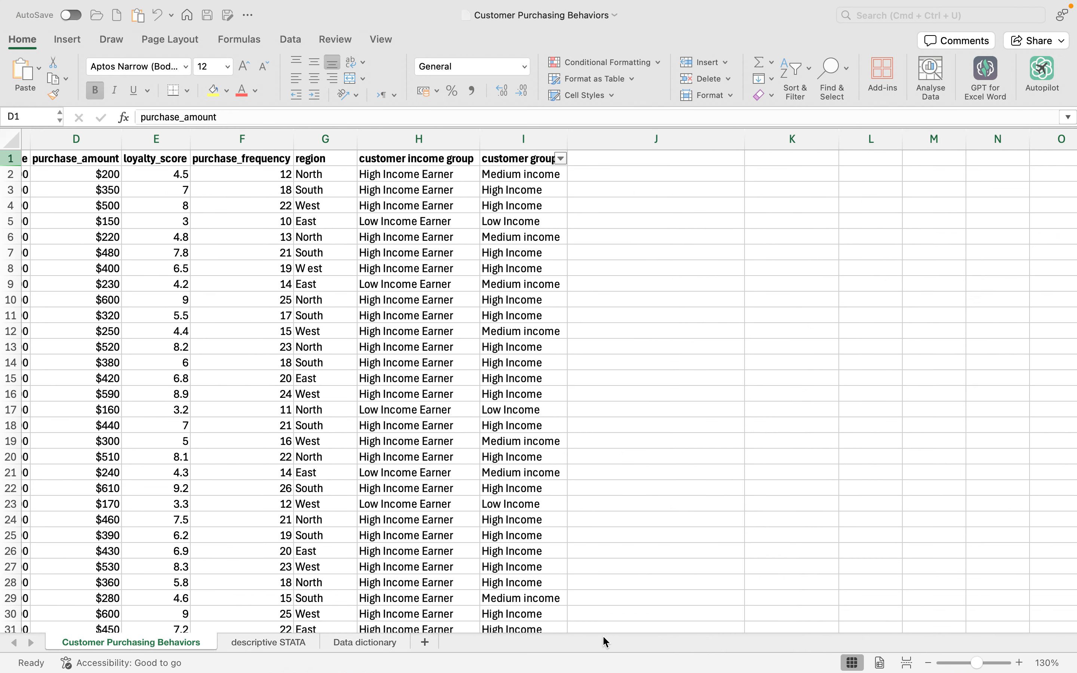
left_click(14, 33)
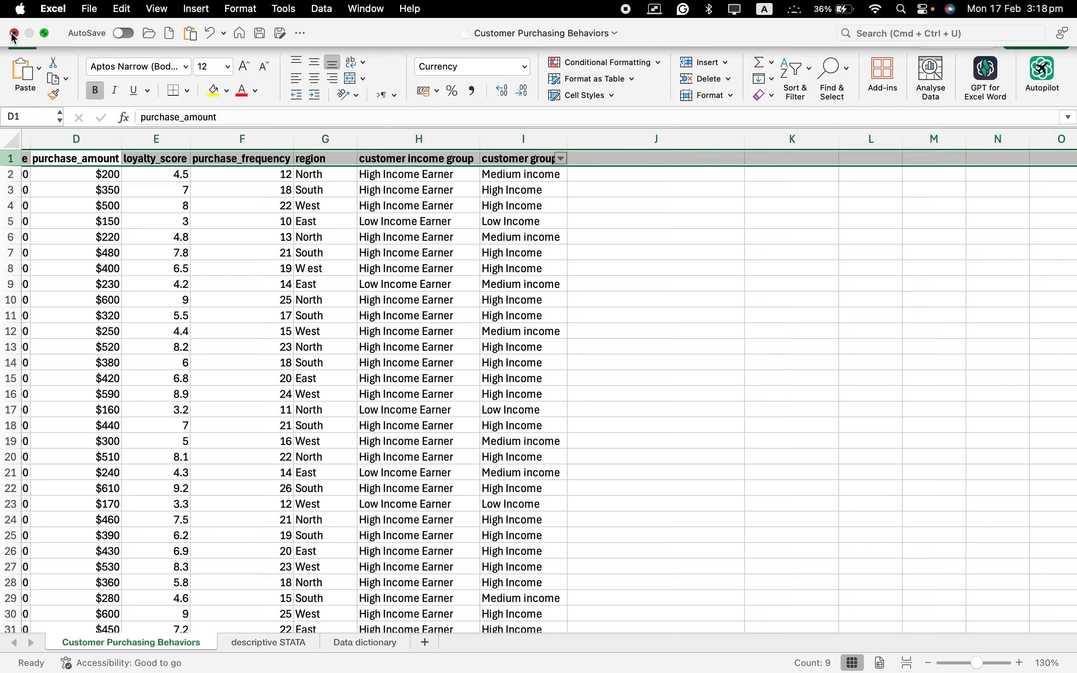
left_click(492, 380)
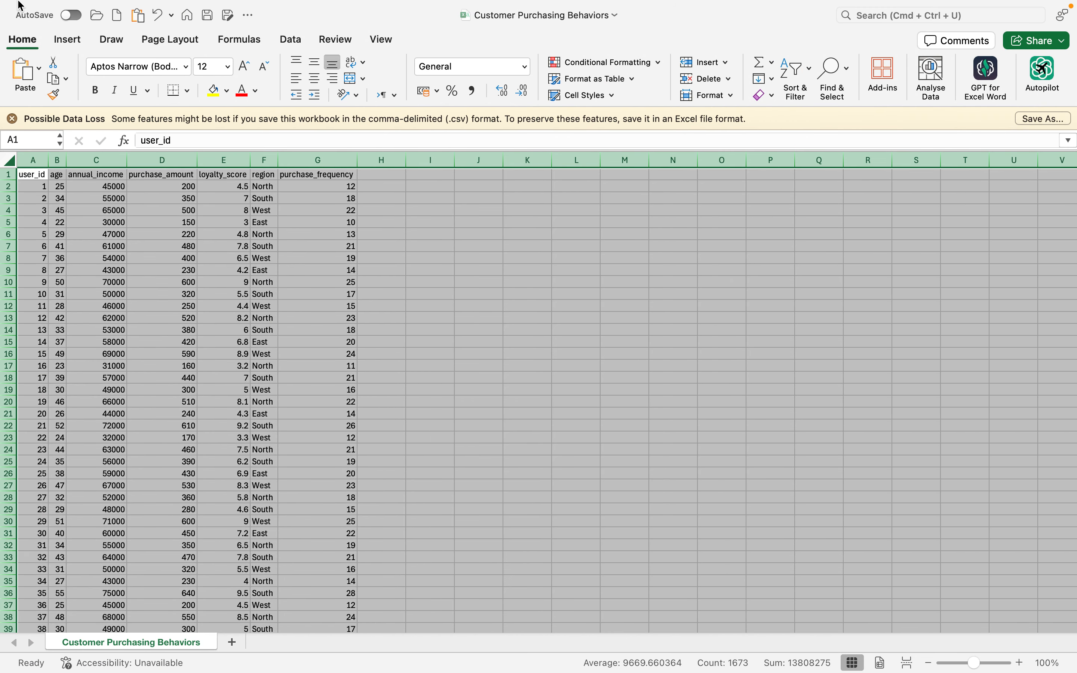
left_click(9, 32)
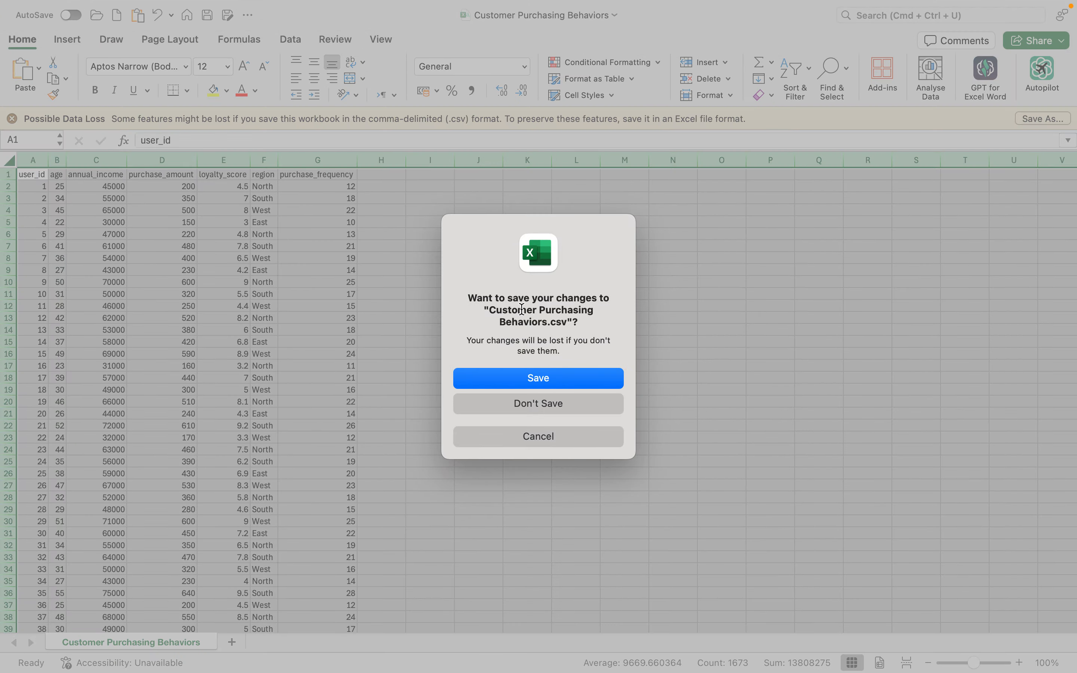
left_click(536, 407)
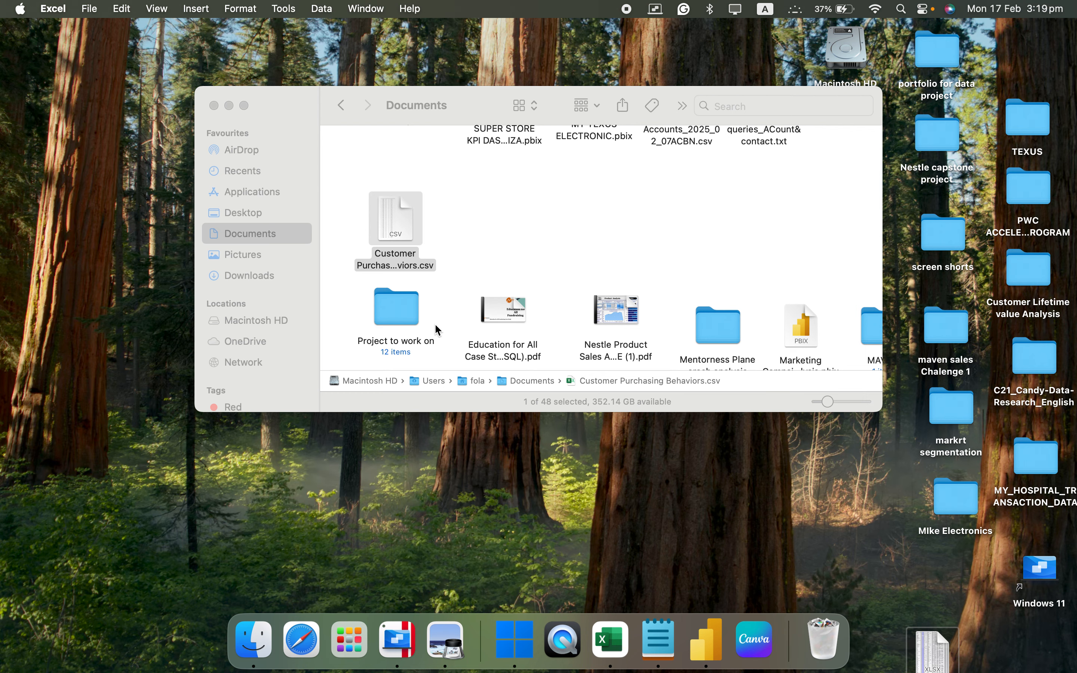
Step: Switch to Power BI Desktop and open Customer Purchasing Behaviors.csv from the Documents folder as a Text/CSV source
left_click(703, 646)
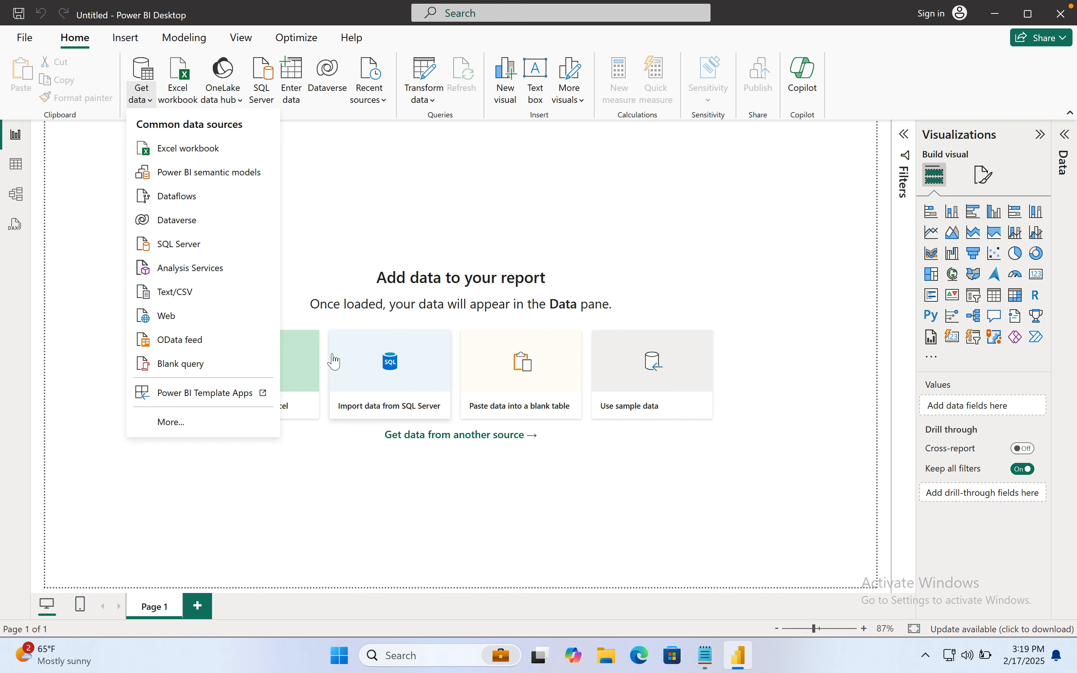
left_click(189, 292)
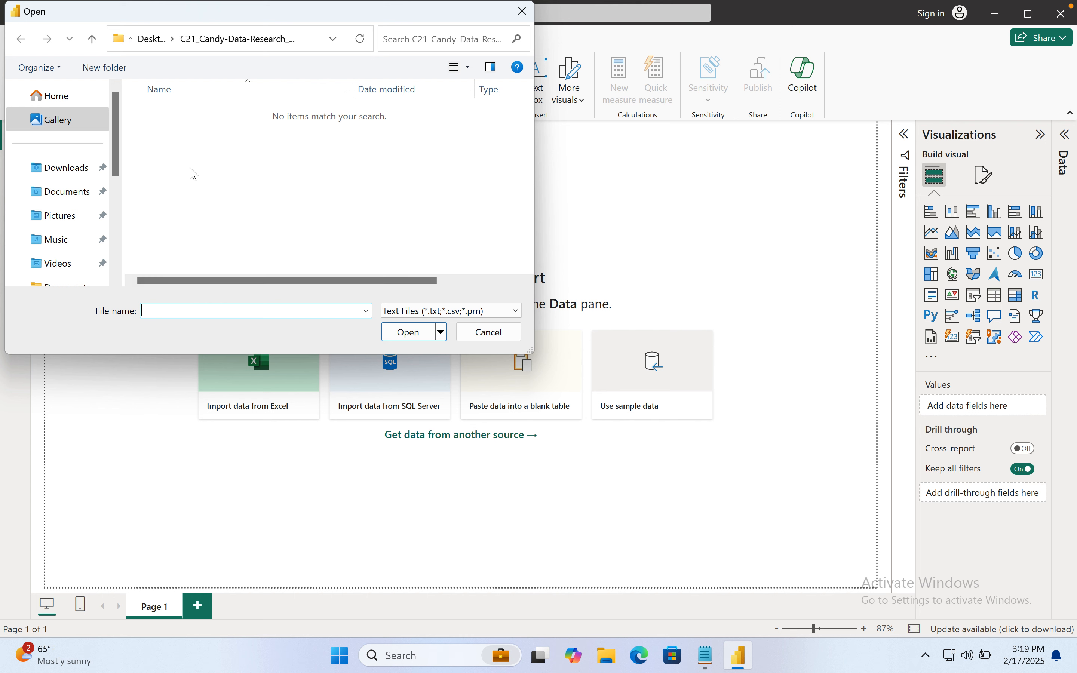
left_click(55, 194)
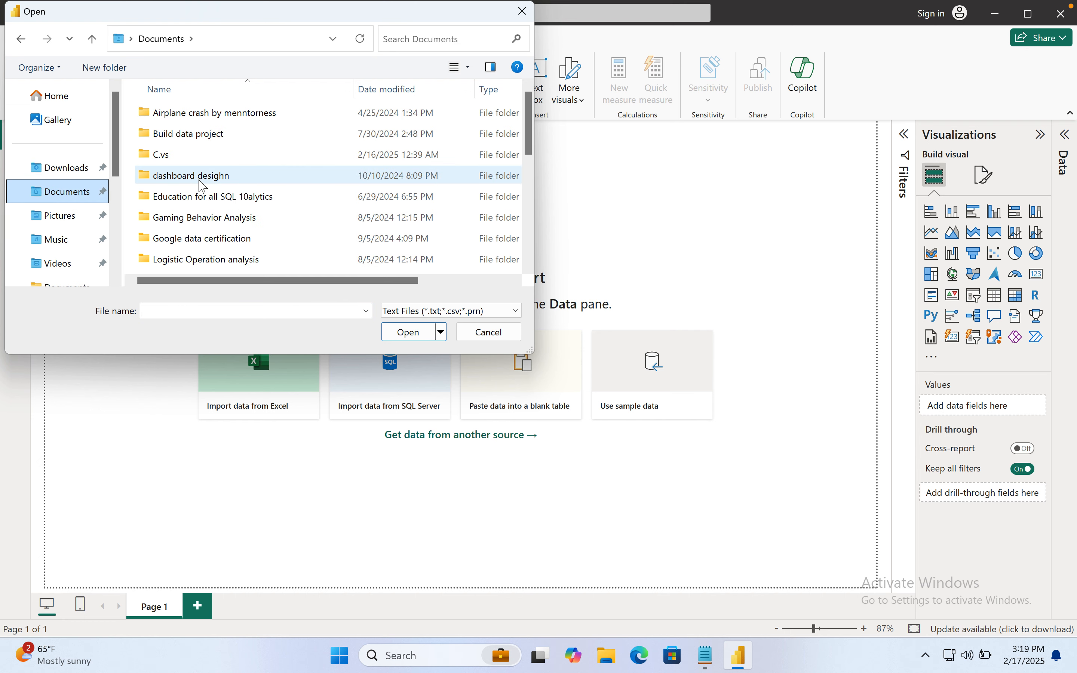
scroll(202, 187, "down", 5)
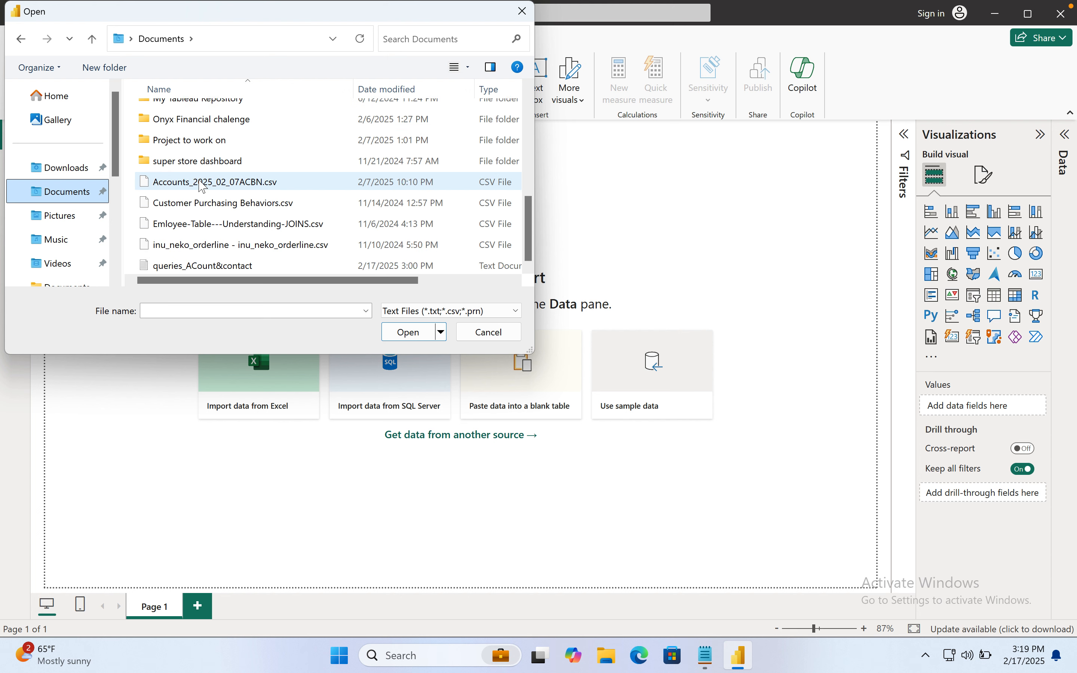
left_click(204, 207)
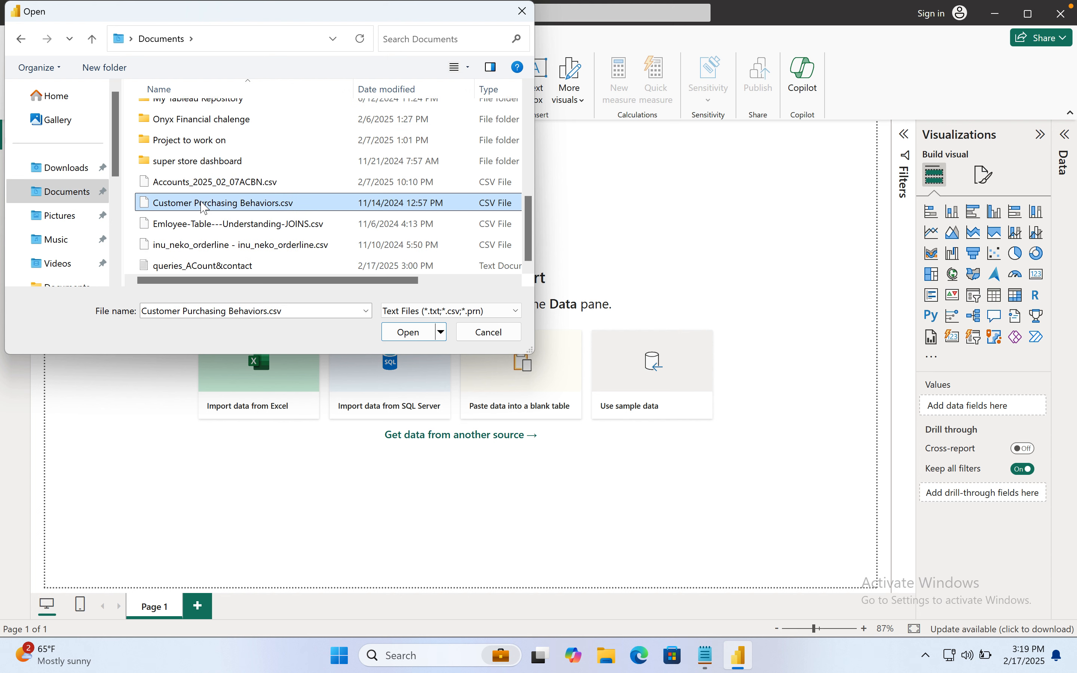
left_click(418, 333)
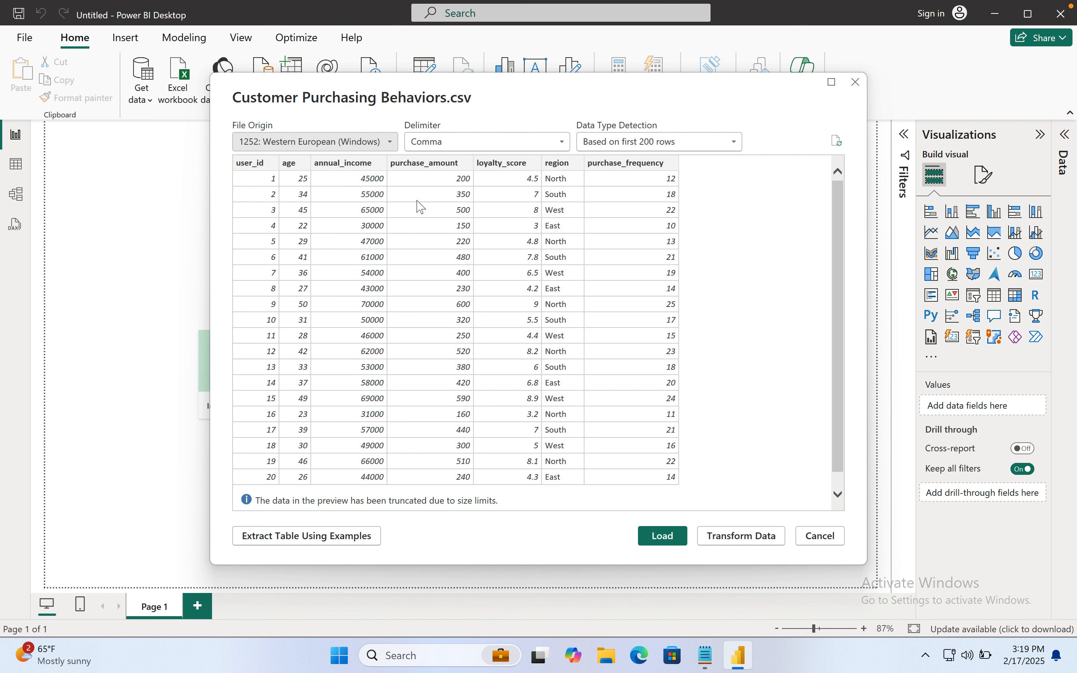
Step: Review the file origin and the data preview of Customer Purchasing Behaviors.csv, and load the data into the report
left_click(390, 144)
left_click(390, 143)
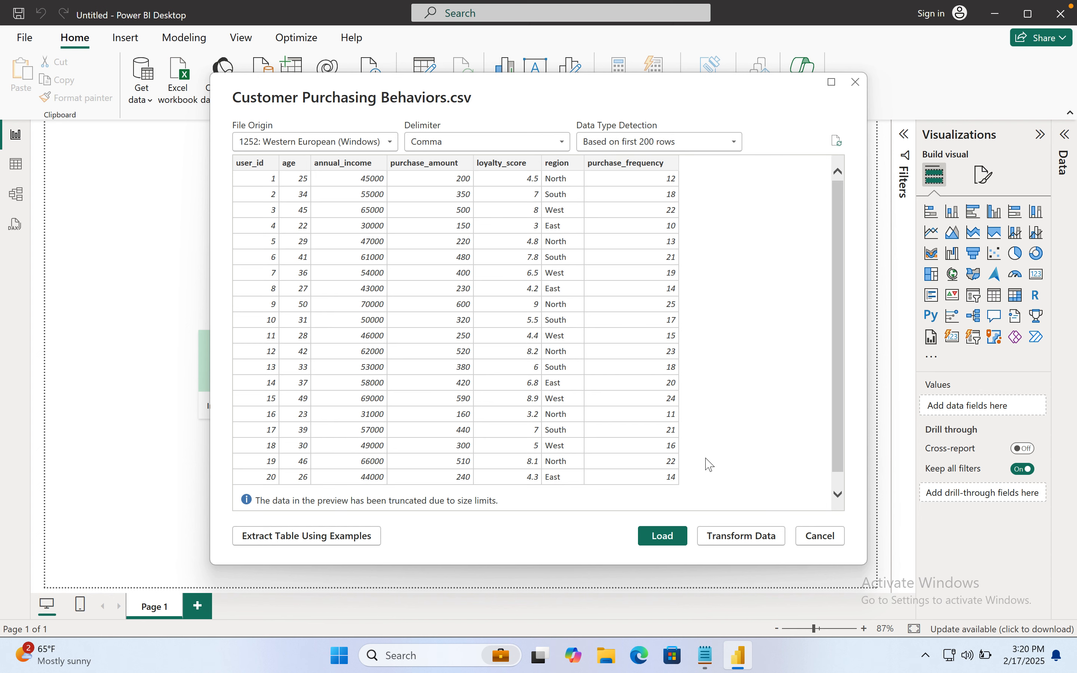
scroll(711, 468, "down", 1)
scroll(711, 468, "up", 1)
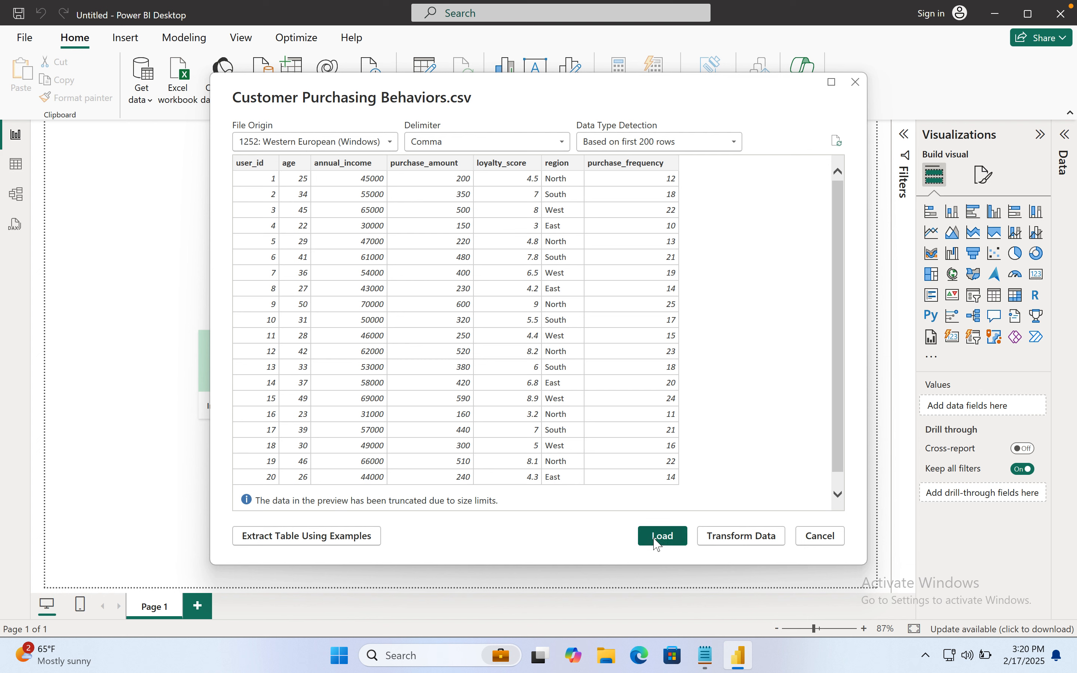
left_click(659, 536)
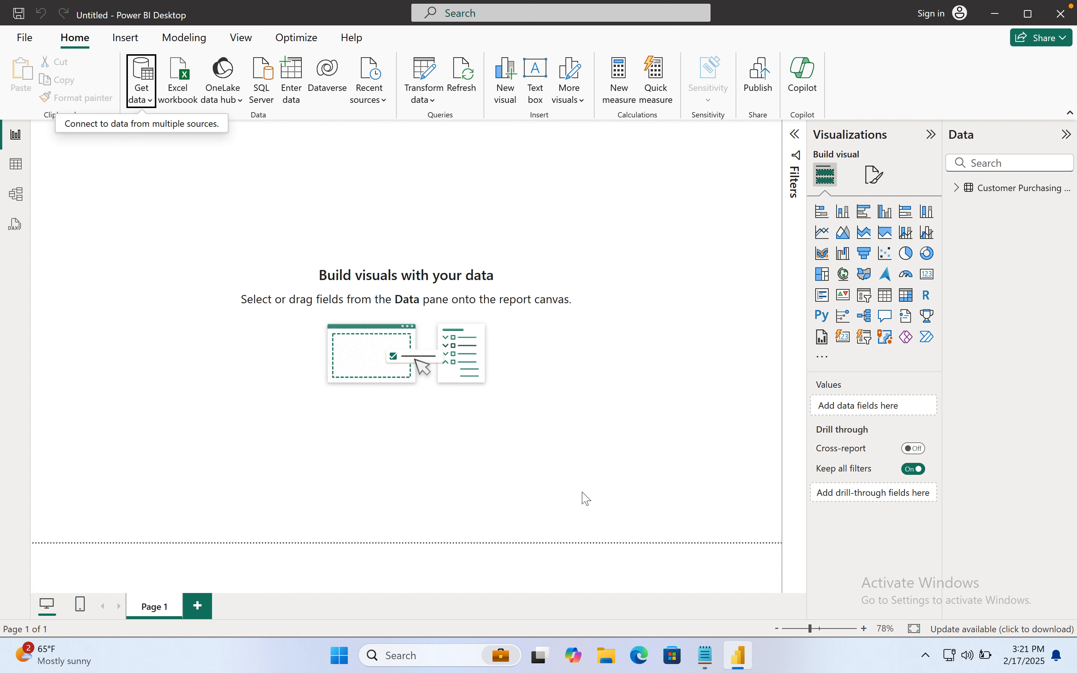
Step: Expand the Customer Purchasing Behaviors table's field list and show its rows in the table view
left_click(958, 187)
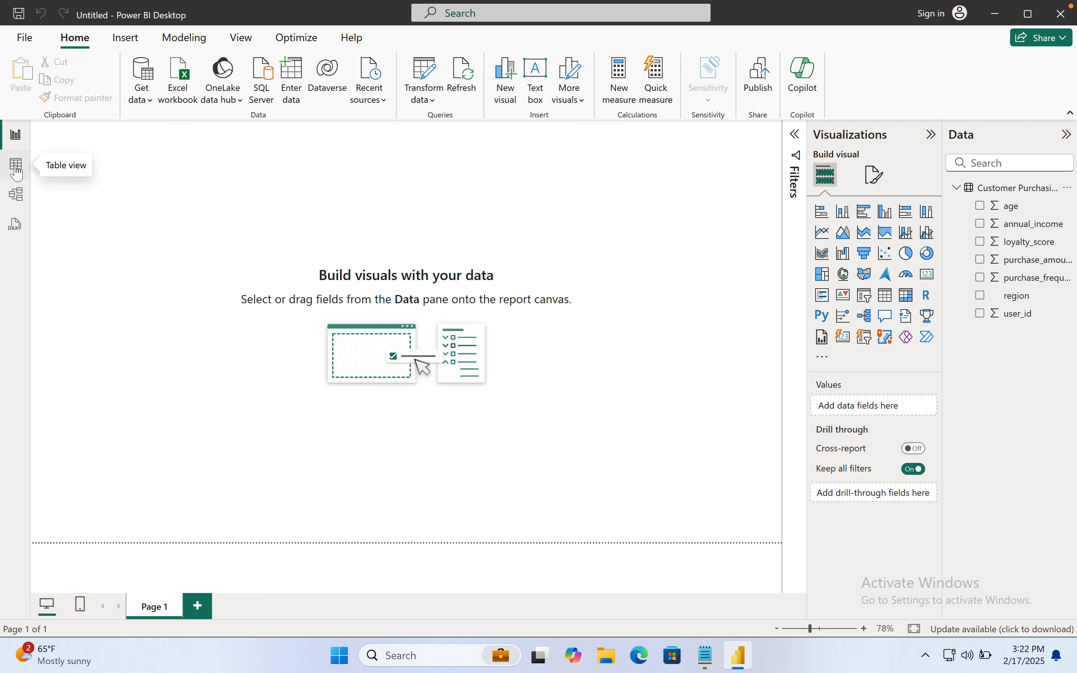
left_click(17, 172)
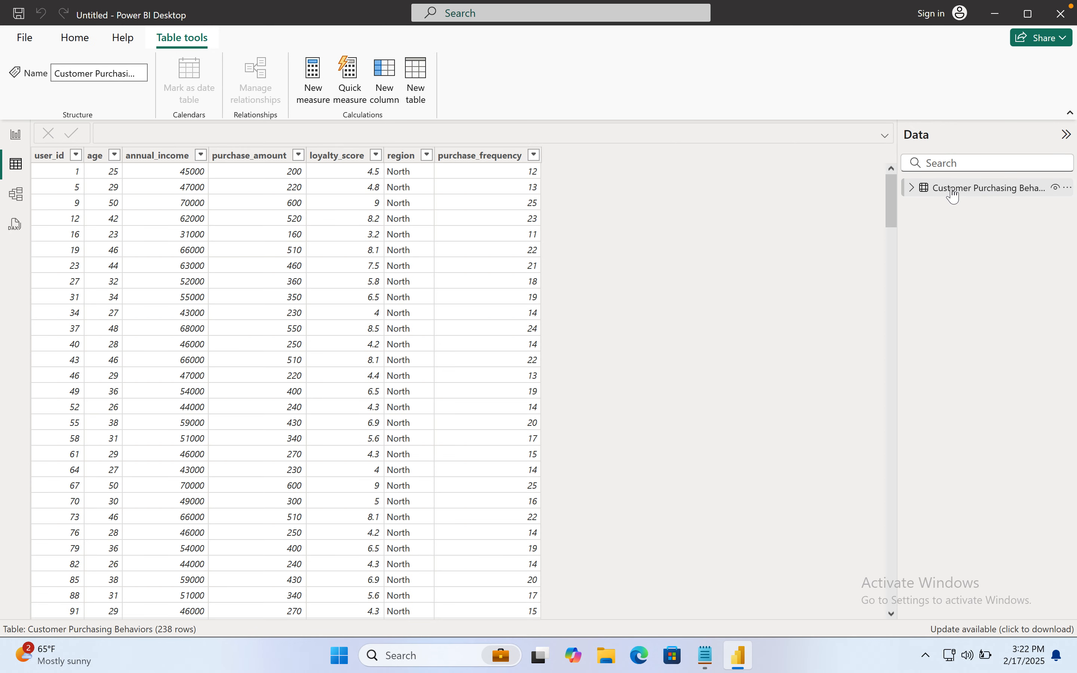
left_click(954, 194)
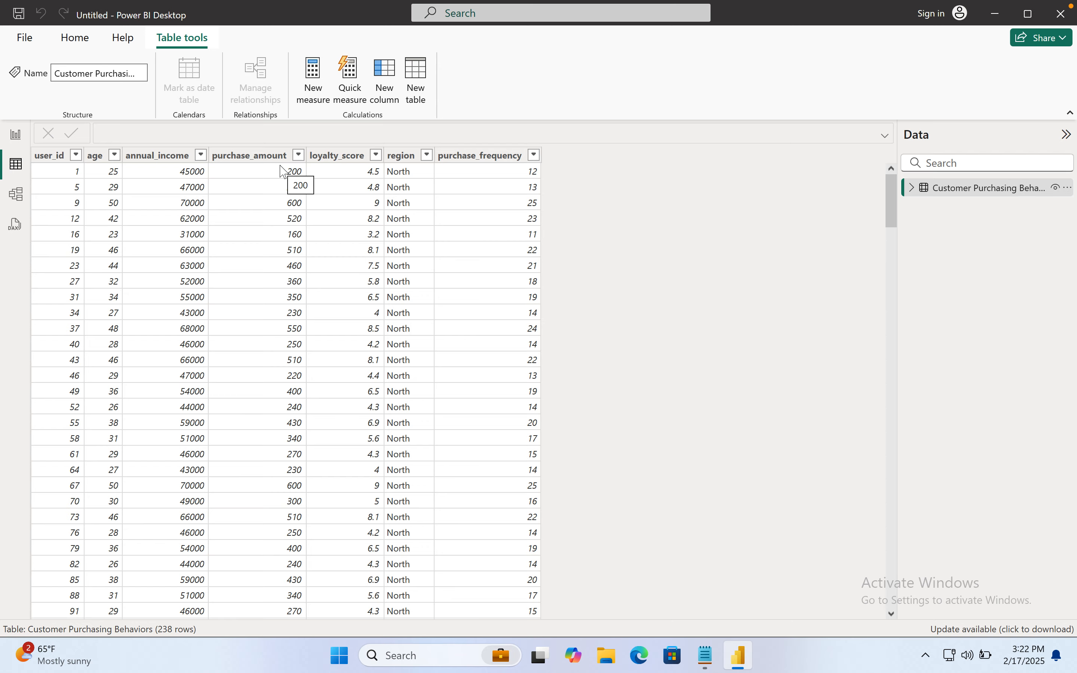
Step: Switch to Excel and open Customer Purchasing Behaviors.csv from the Documents folder
mouse_move(582, 671)
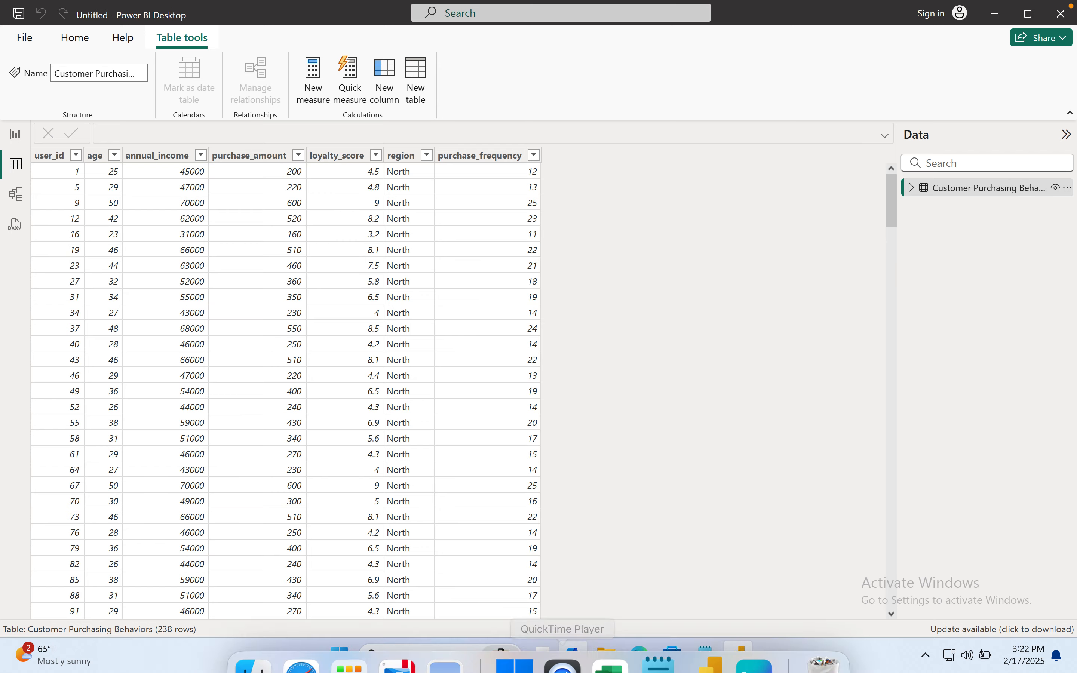
left_click(611, 640)
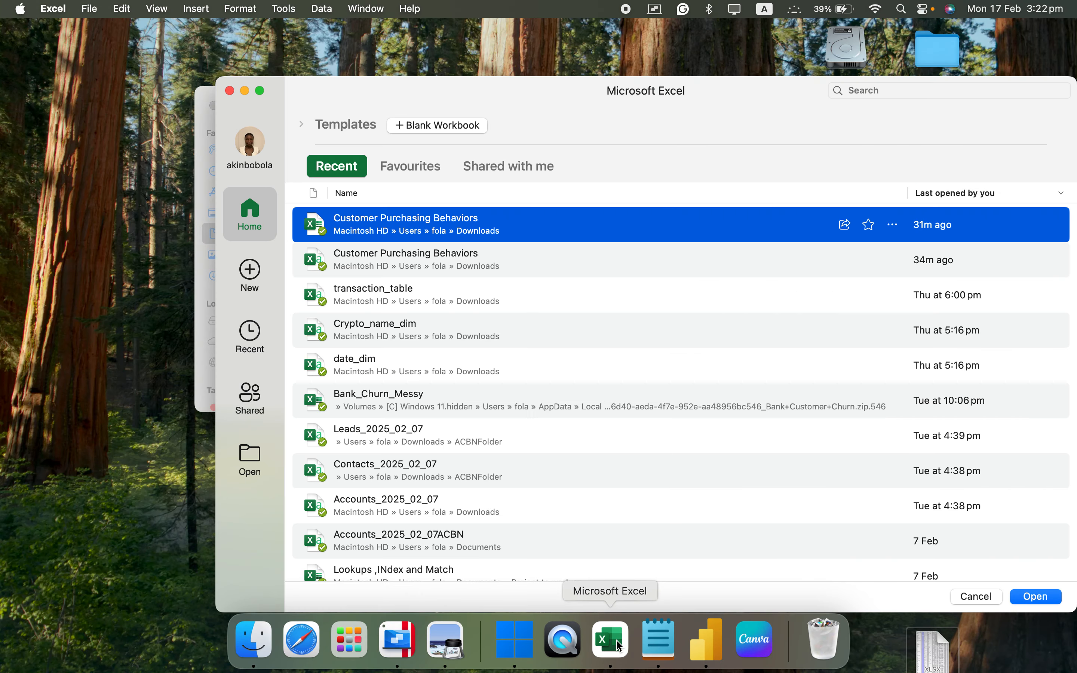
left_click(418, 262)
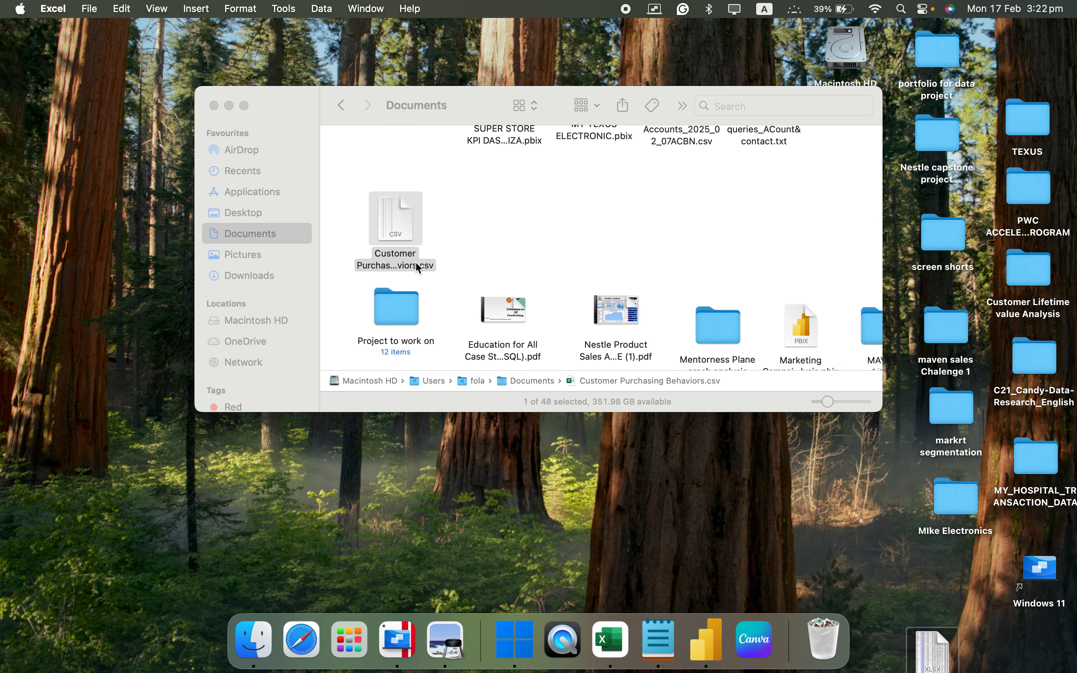
double_click(416, 264)
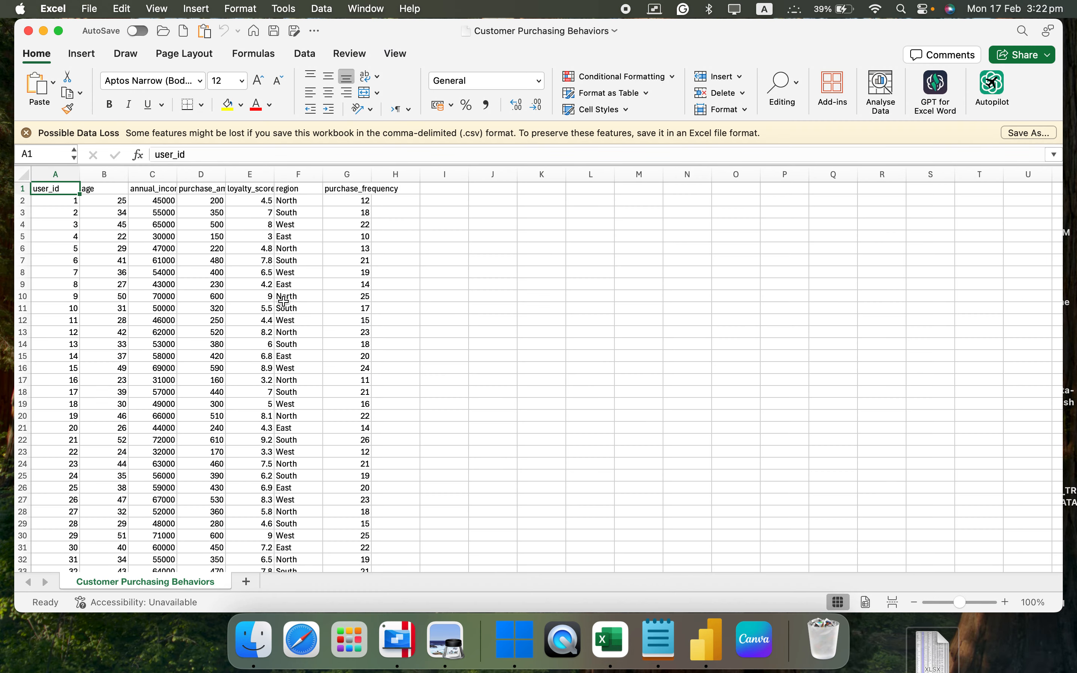
left_click(96, 10)
left_click(103, 41)
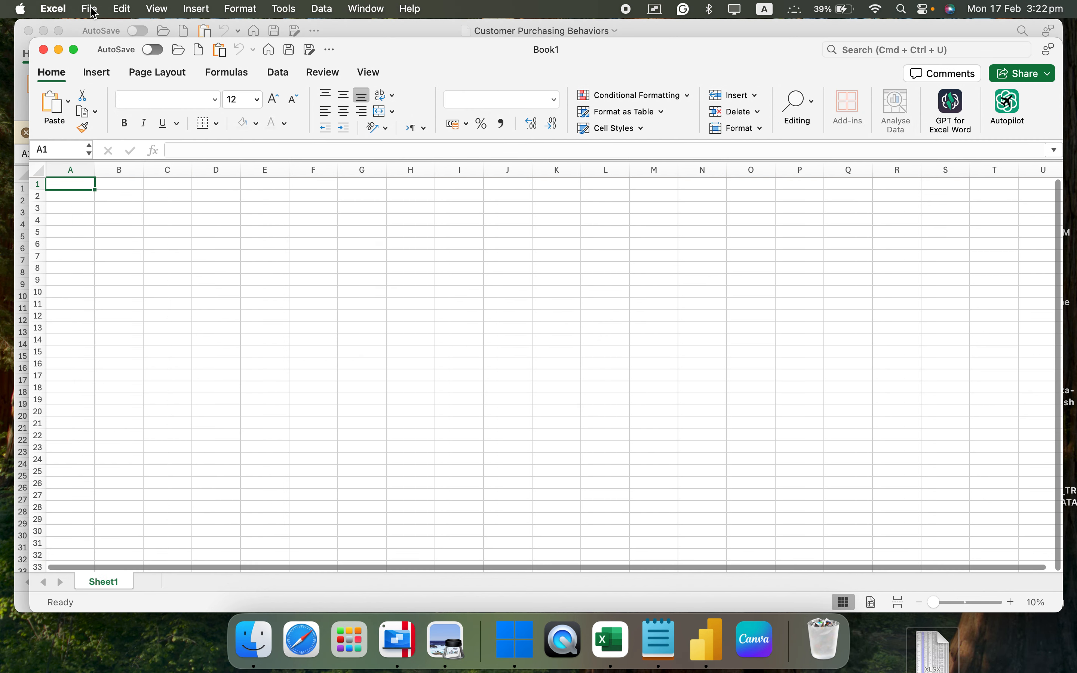
left_click(91, 10)
left_click(44, 51)
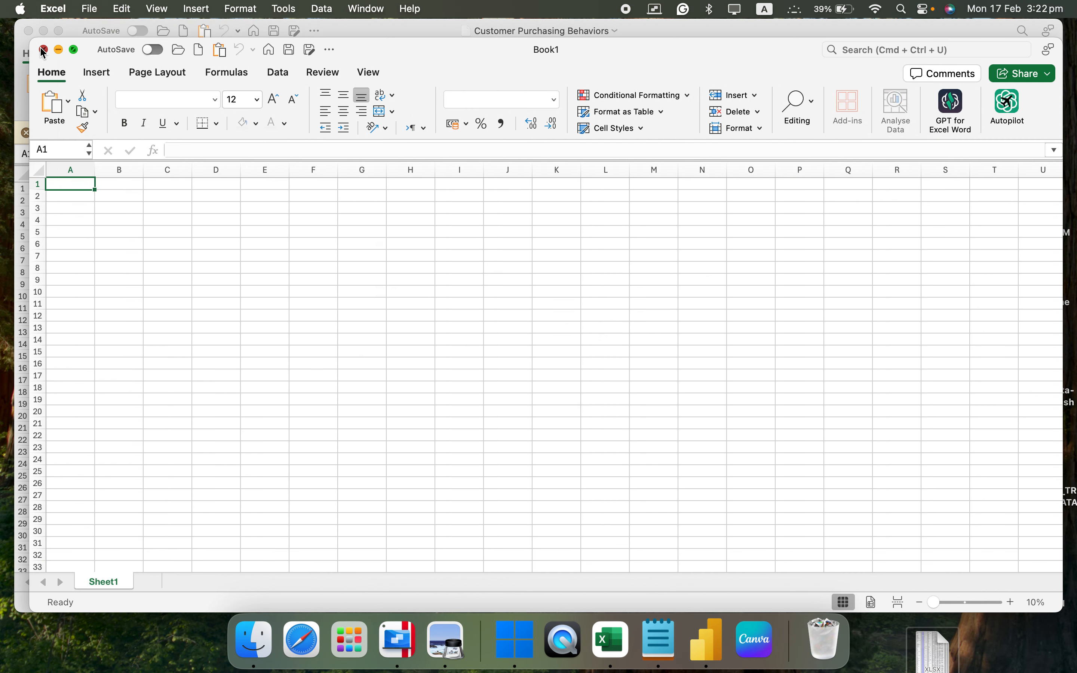
Step: Open the recently used Customer Purchasing Behaviors workbook from the Downloads folder
left_click(89, 9)
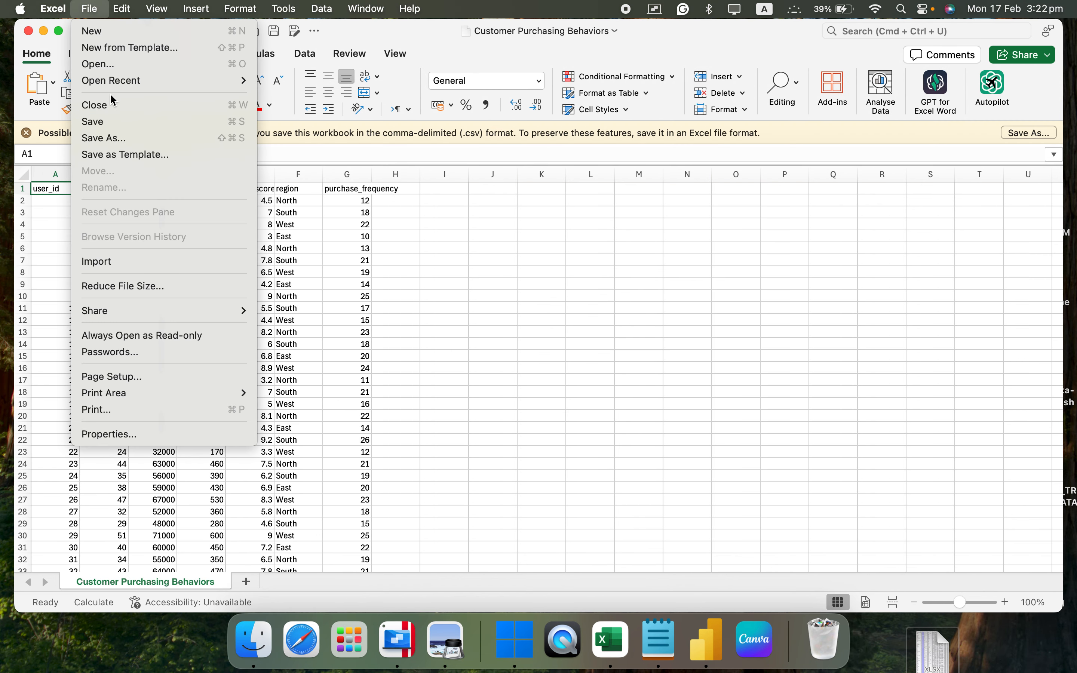
mouse_move(118, 82)
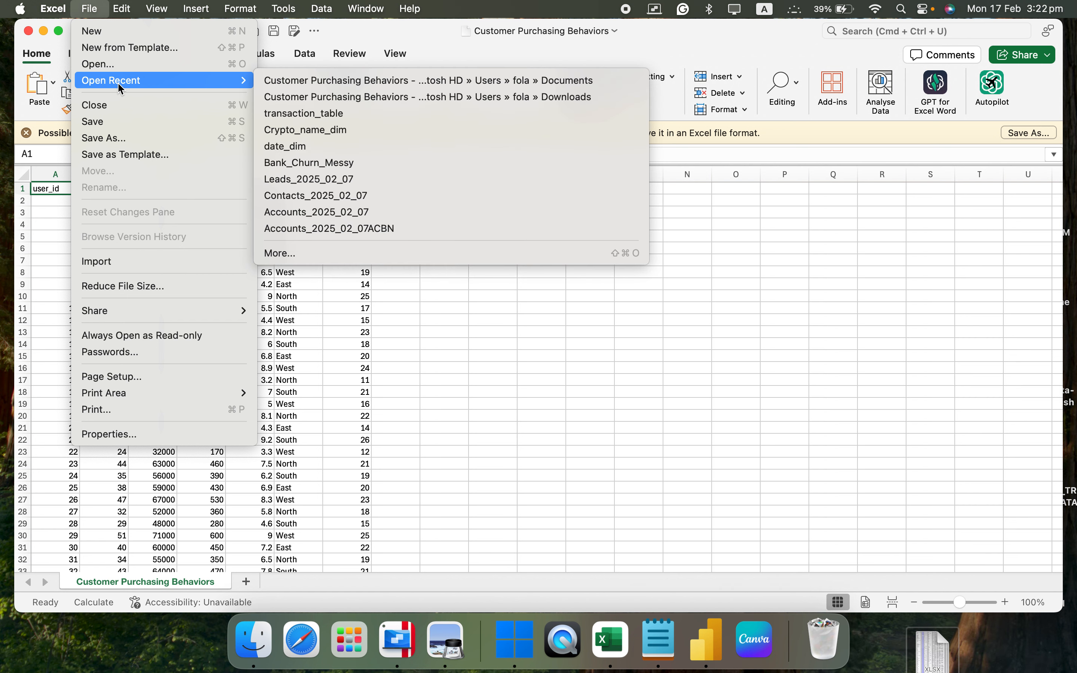
left_click(396, 98)
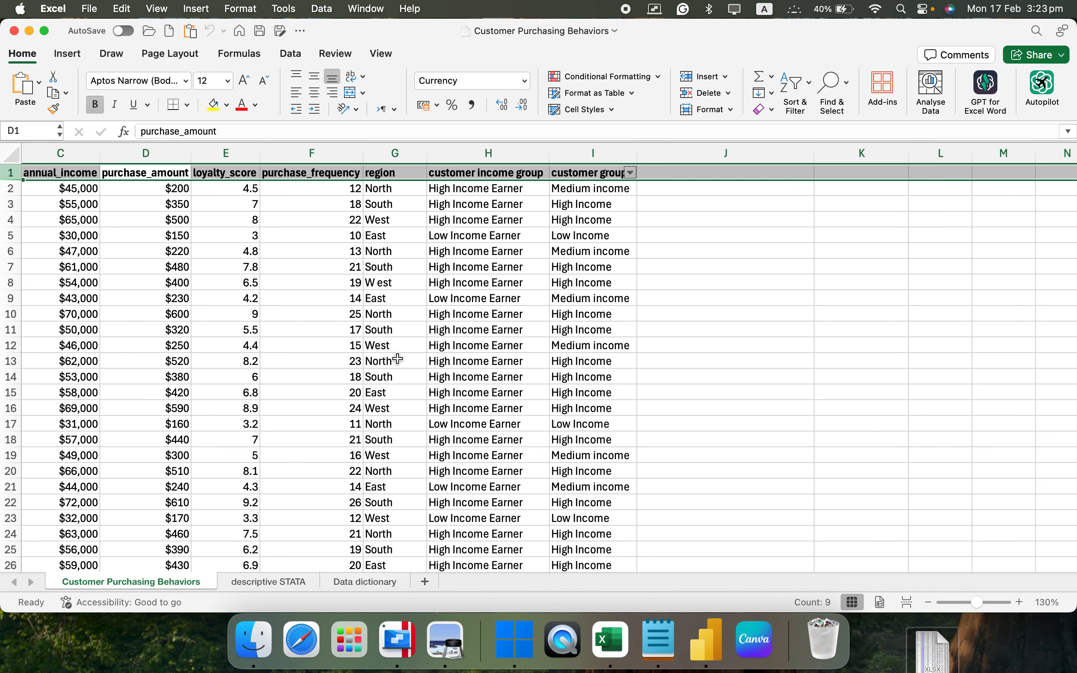
Step: Examine the IF formula in H2 of customer income group and the IFS formula in I2 of customer group
double_click(480, 188)
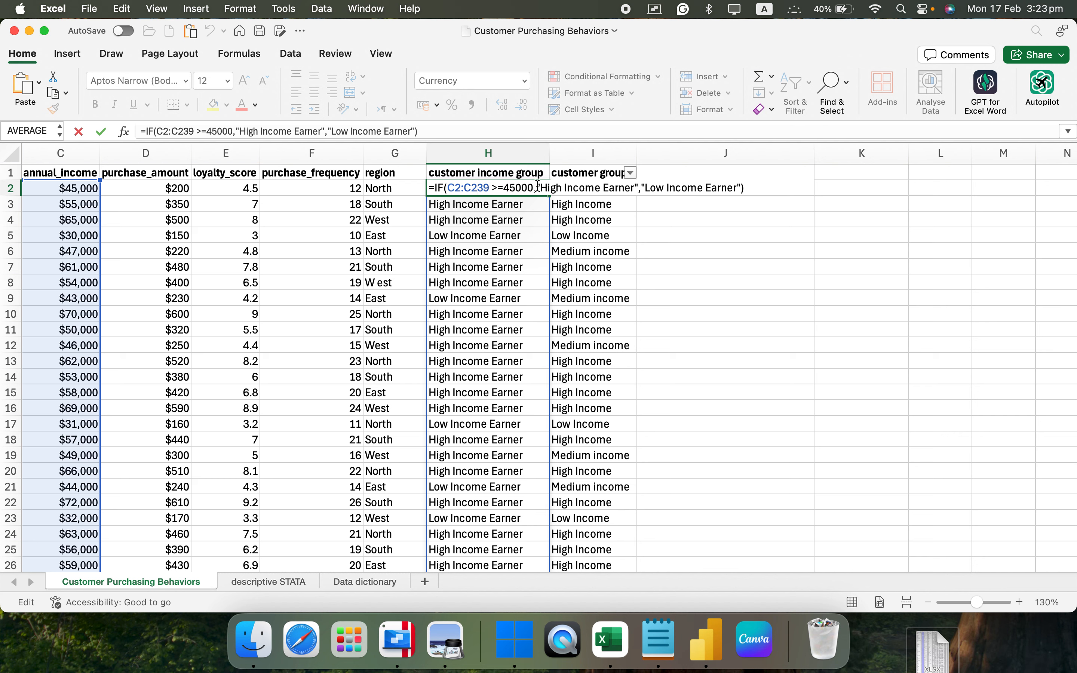
key("Escape")
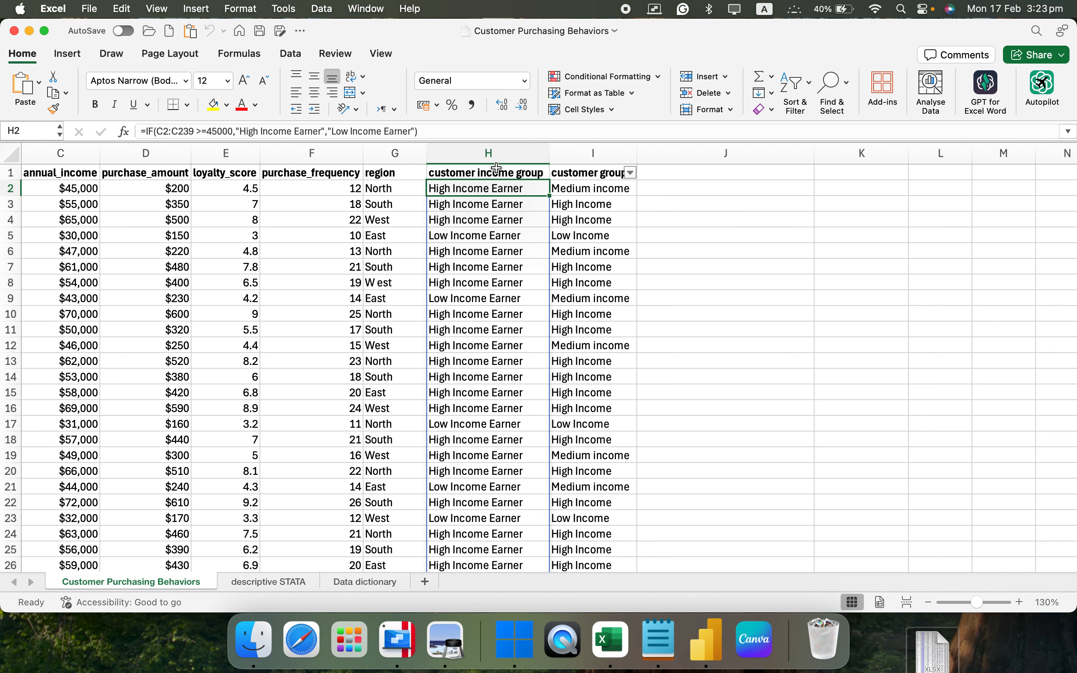
double_click(587, 191)
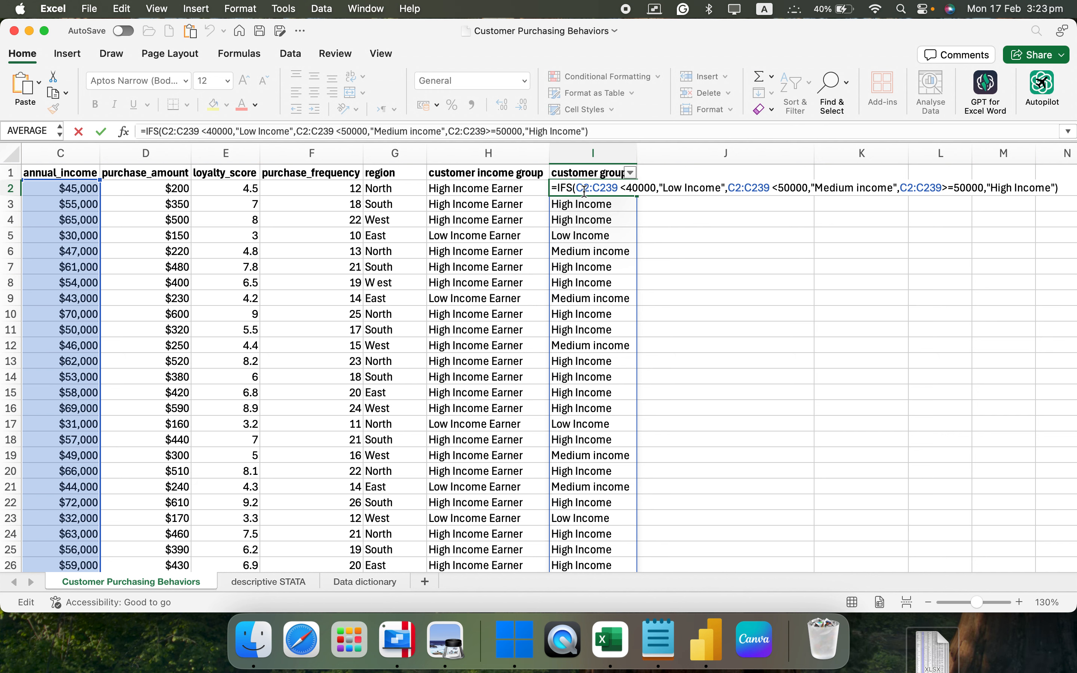
left_click(502, 188)
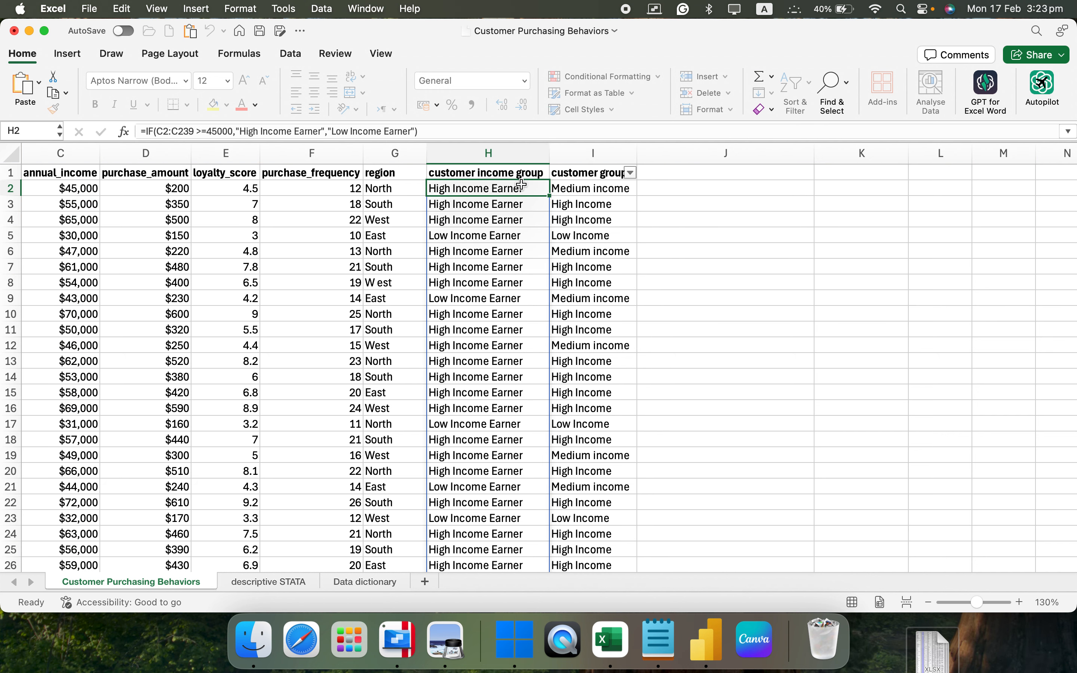
double_click(502, 188)
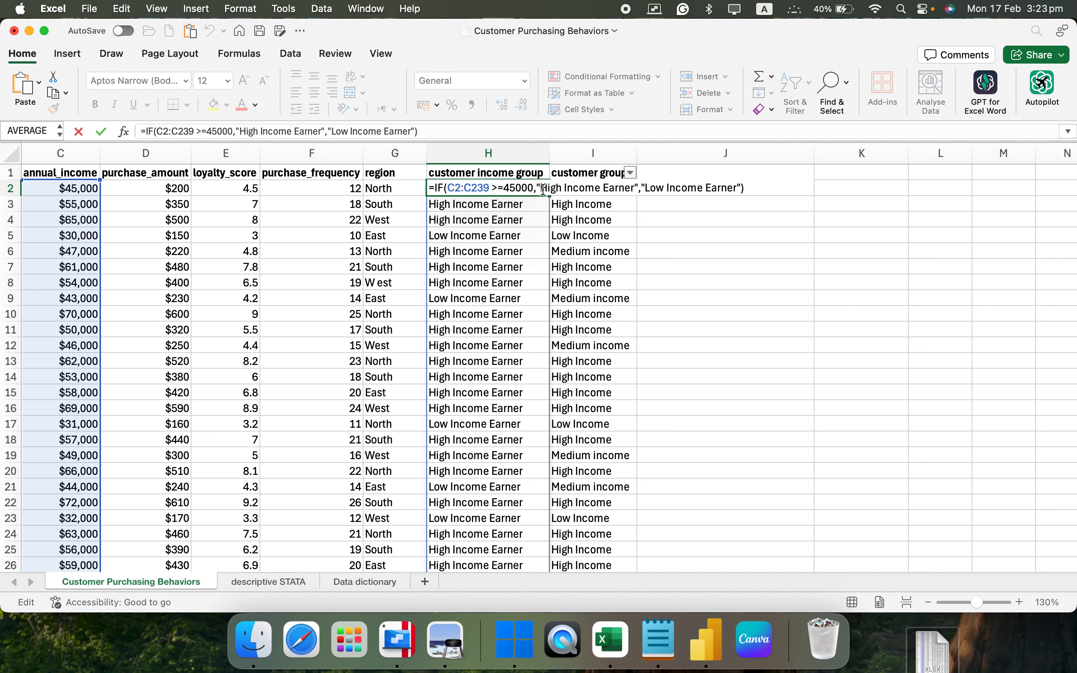
left_click(547, 232)
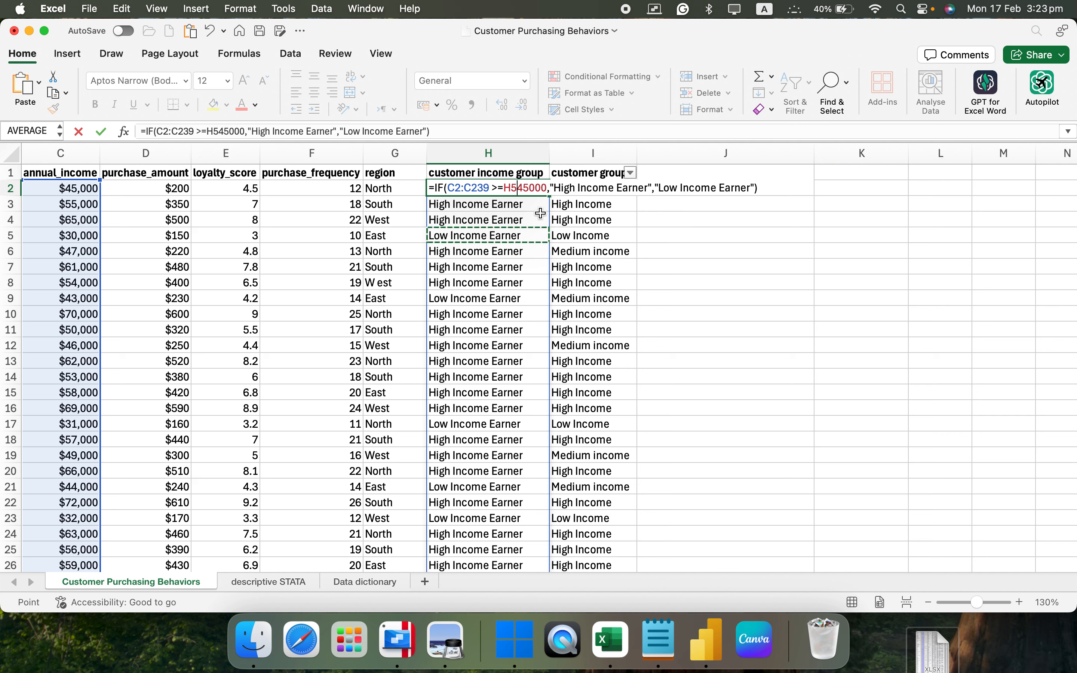
key("Escape")
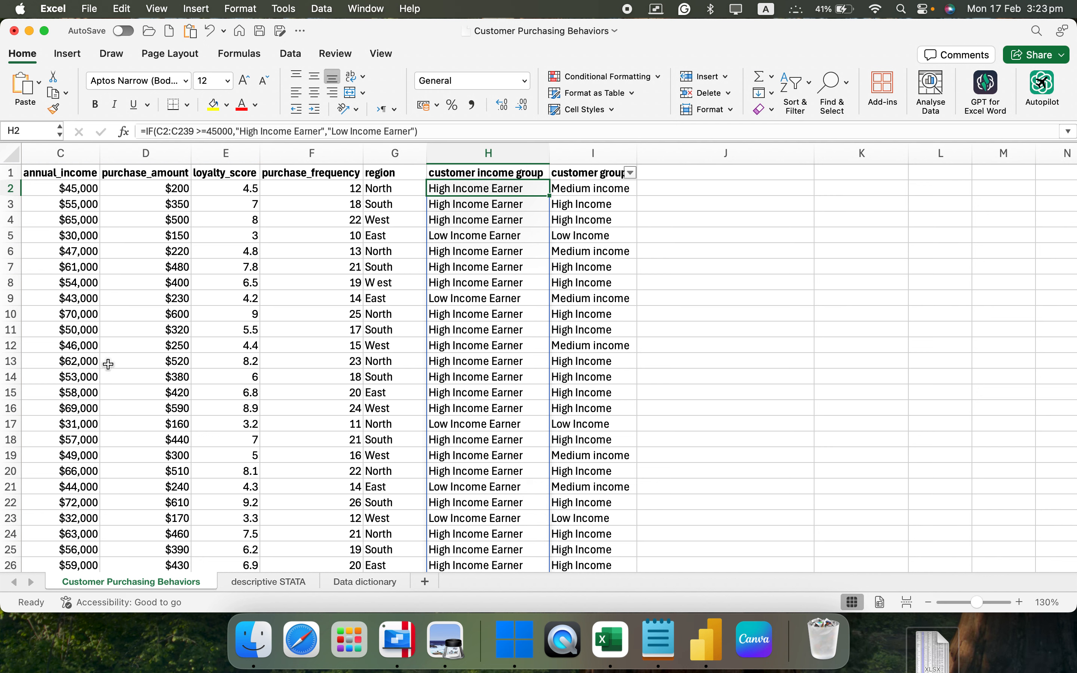
Step: Check cell I6 of the customer group column and reread the IFS formula and its income thresholds in I2
double_click(601, 253)
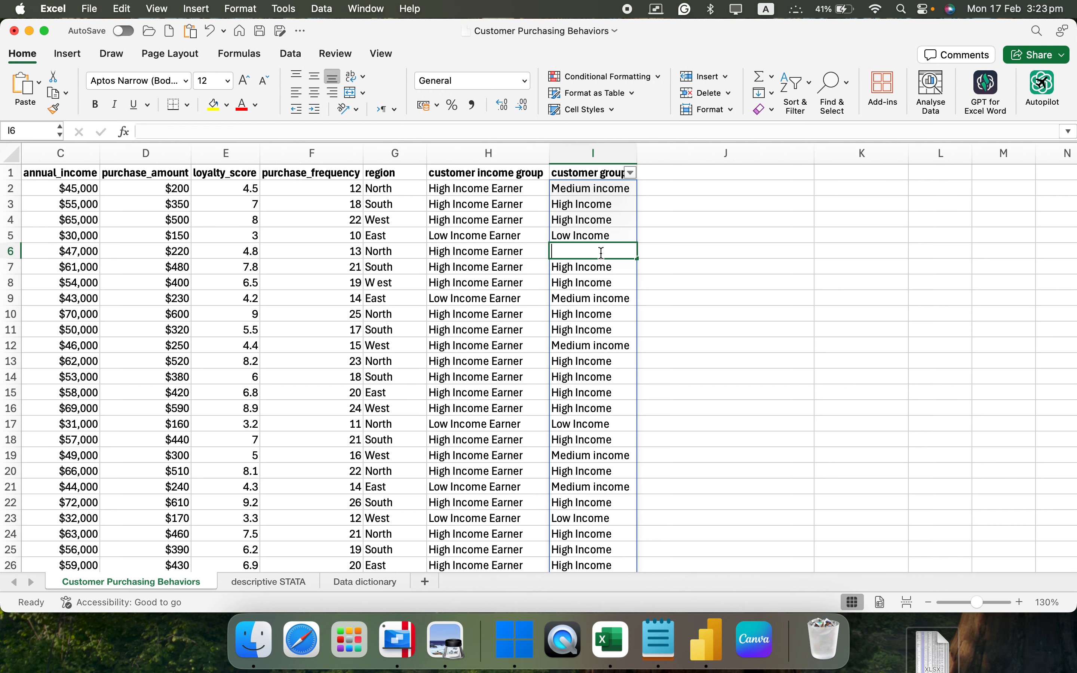
left_click(655, 246)
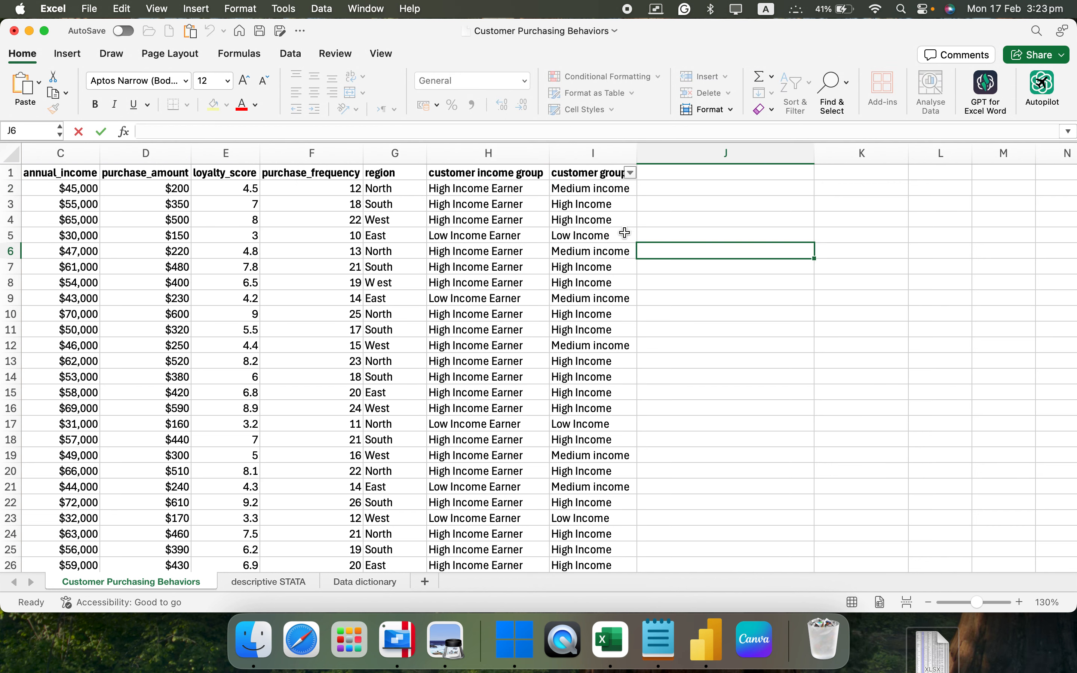
double_click(597, 188)
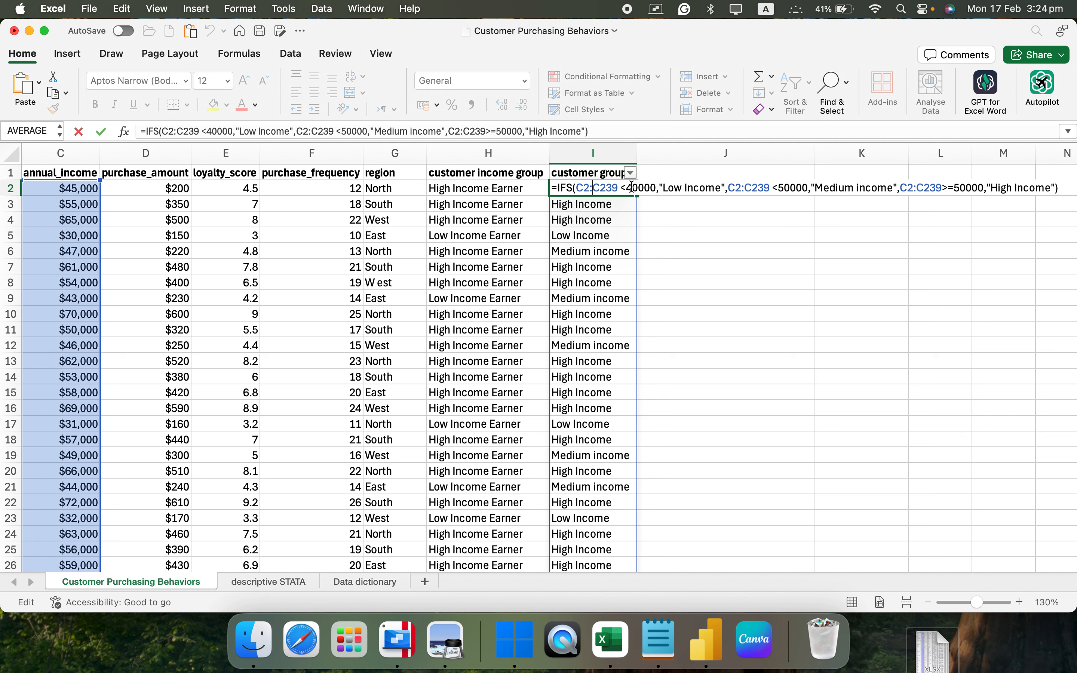
key("Return")
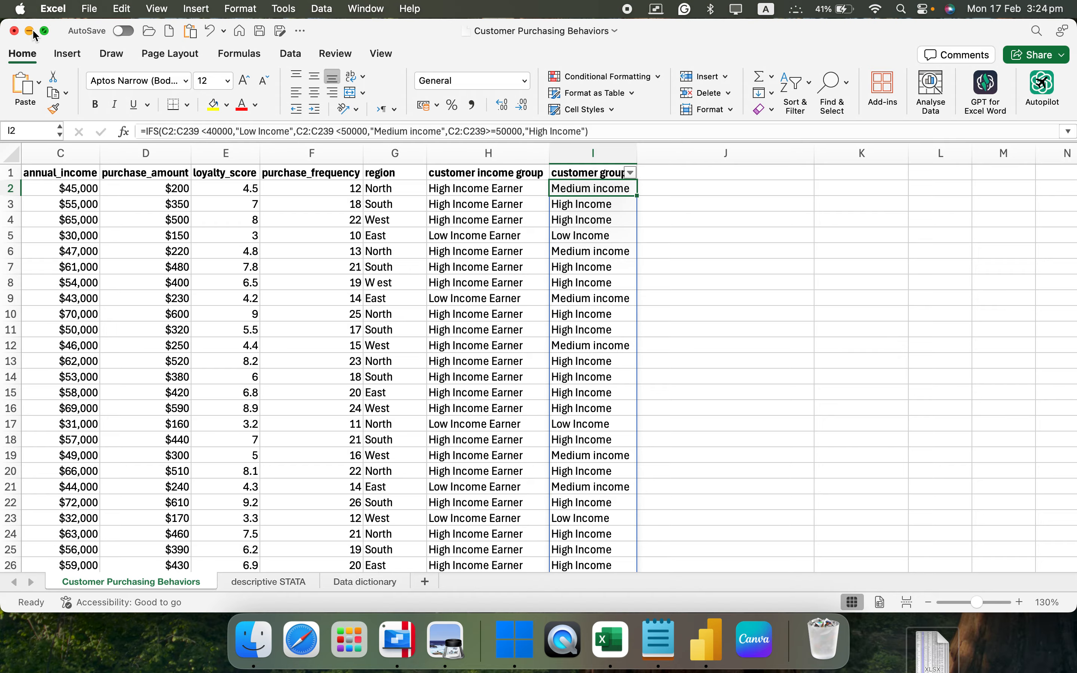
Step: Close the Customer Purchasing Behaviors workbook, saving its changes, and switch back to Power BI Desktop
left_click(13, 31)
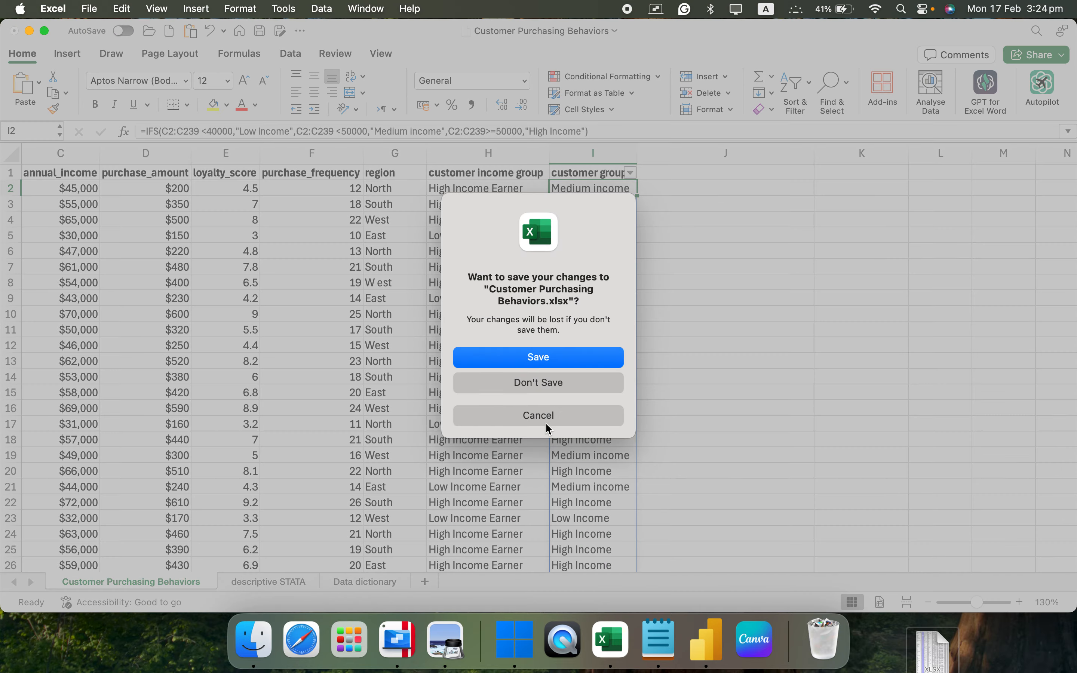
left_click(543, 364)
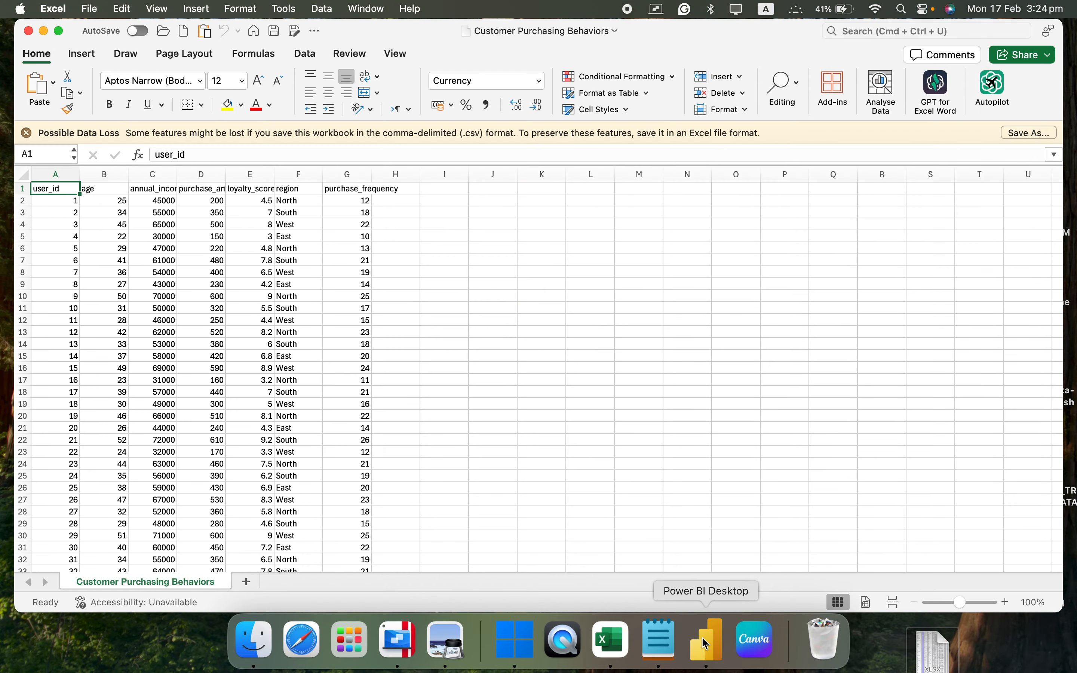
left_click(705, 643)
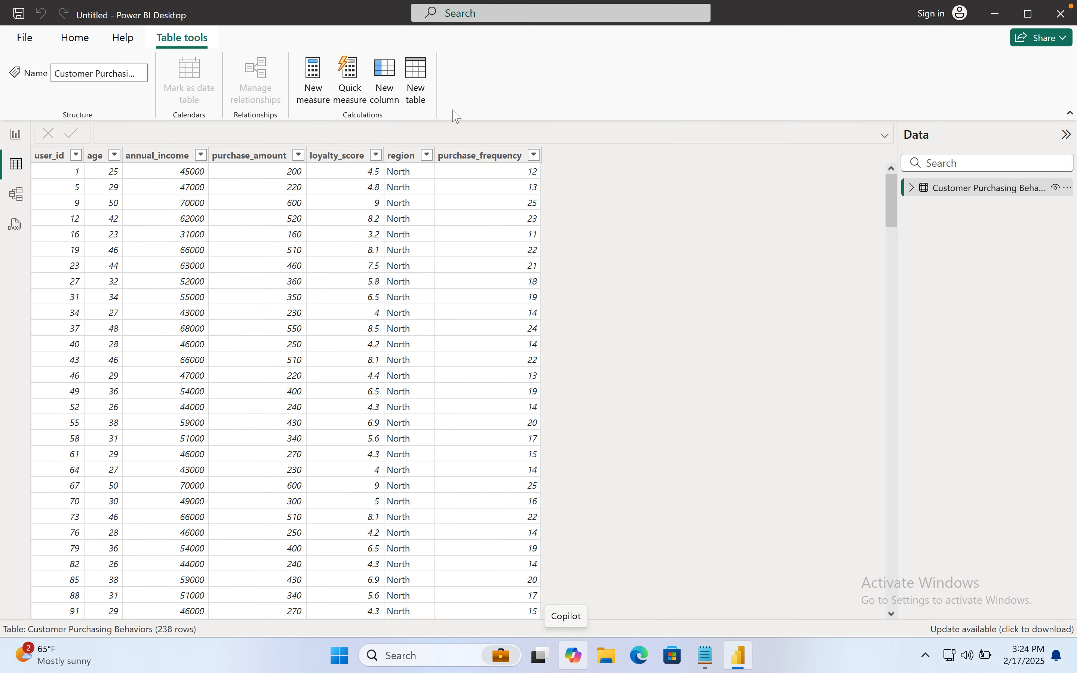
Step: Add a calculated column named Customer income Status and start its formula with the IF function
left_click(510, 159)
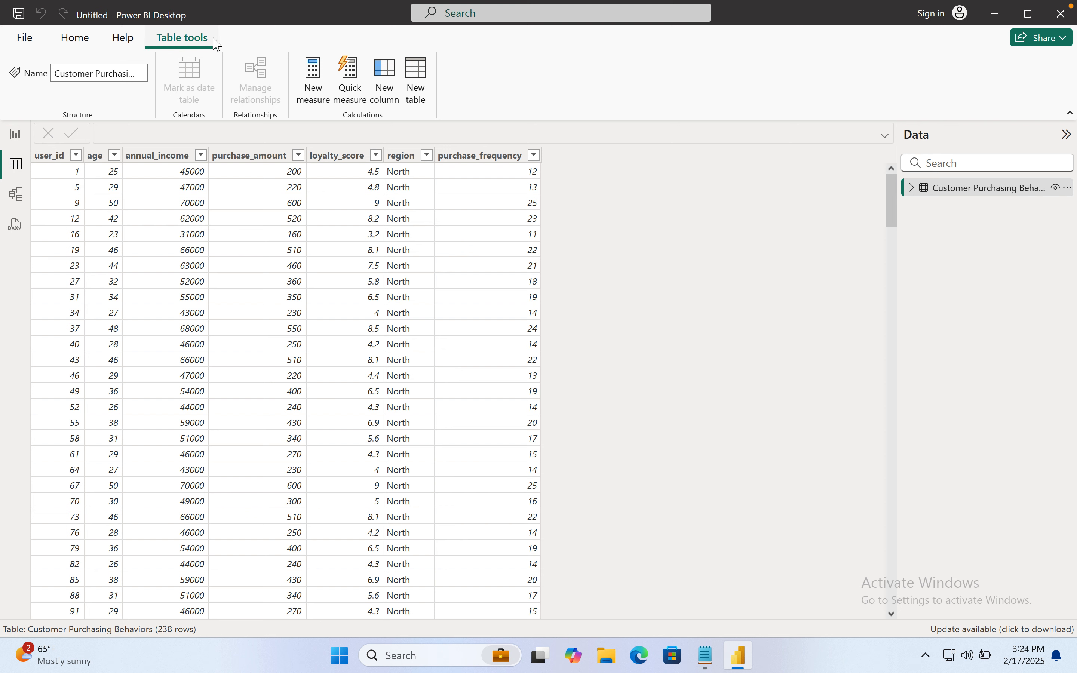
left_click(388, 77)
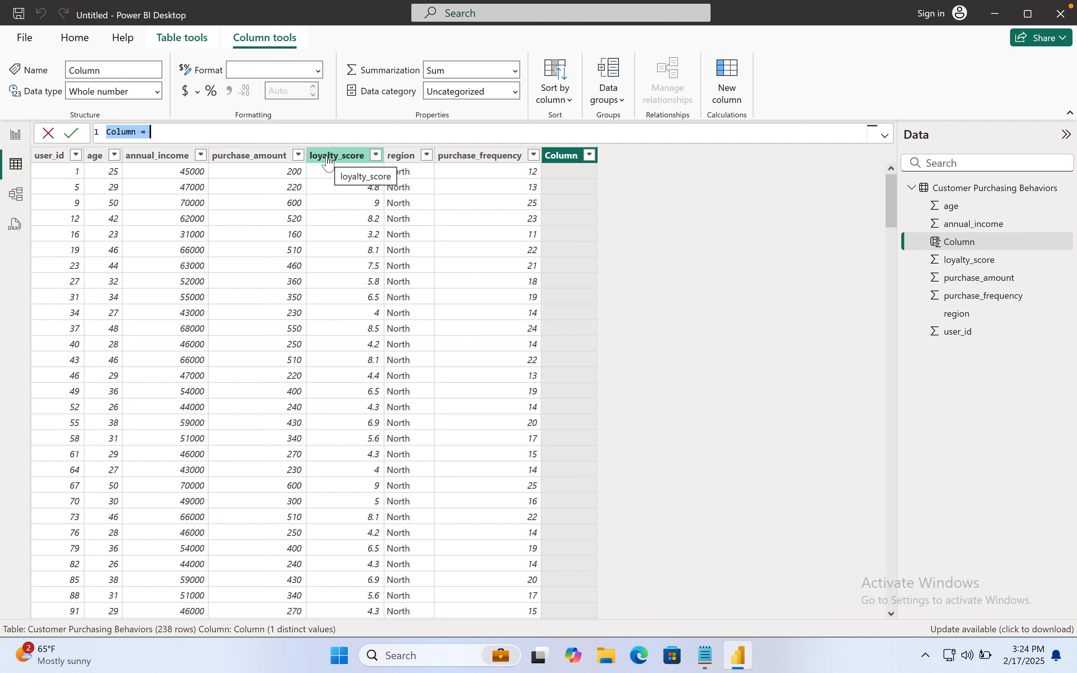
type("Cust")
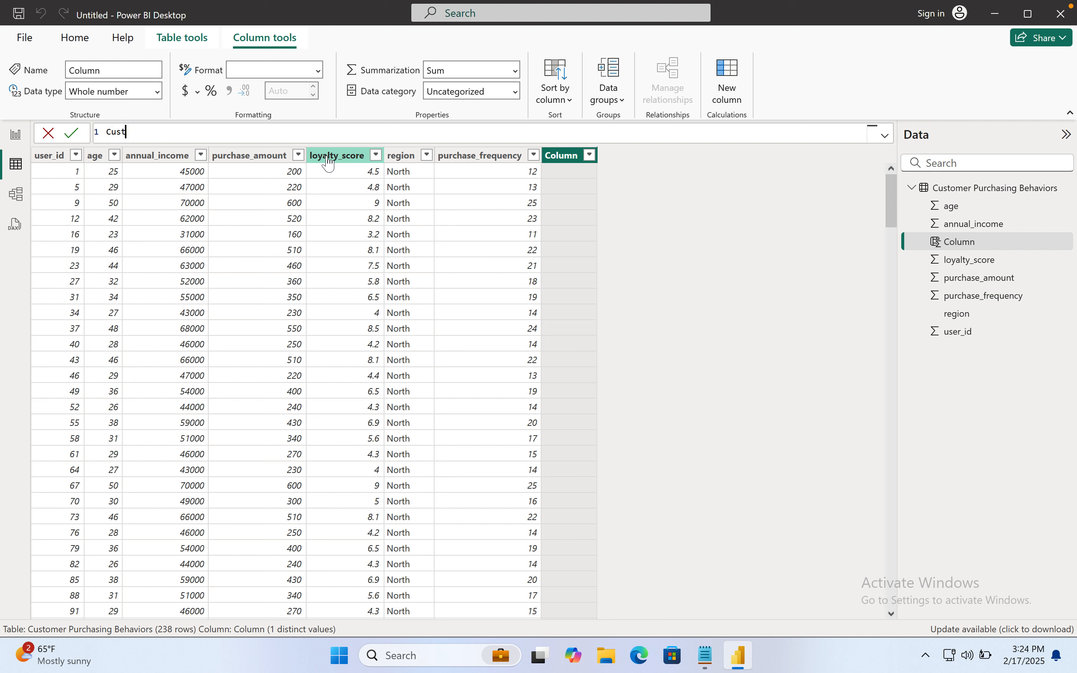
type("omer income Status= if")
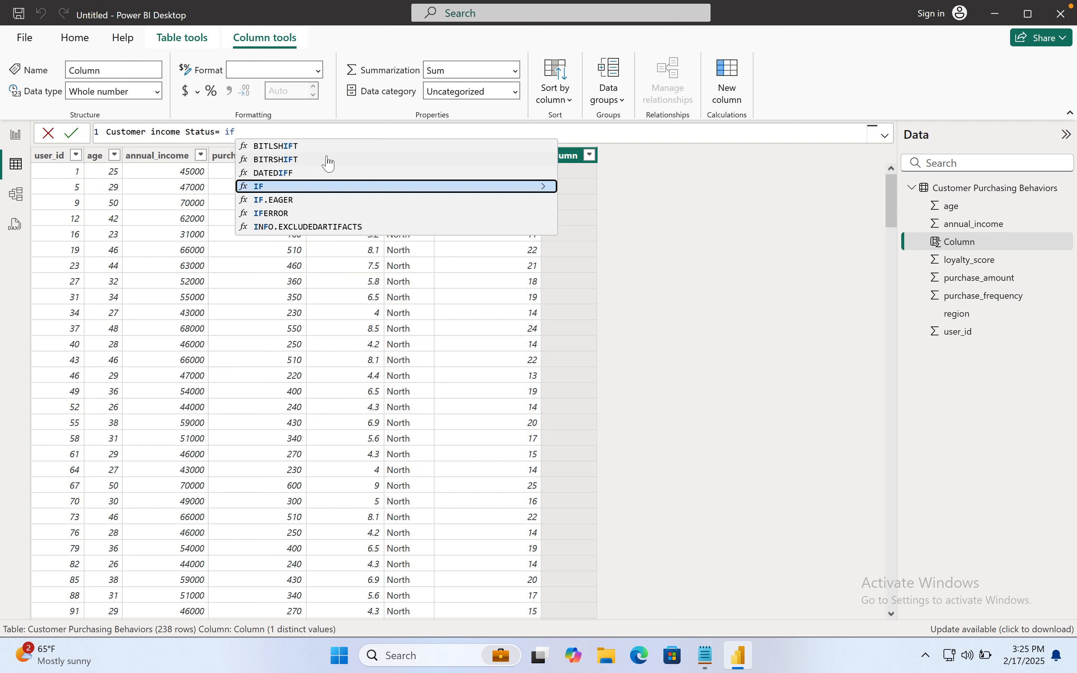
key("Tab")
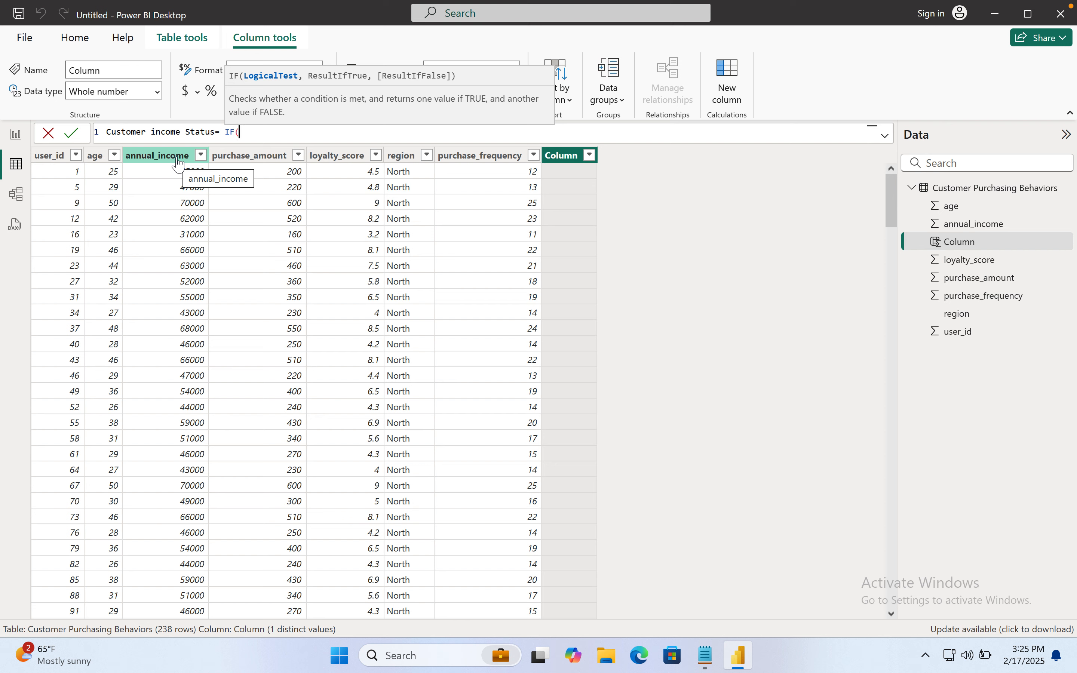
Step: Reference the annual_income column of Customer Purchasing Behaviors in the IF function's logical test
type("an")
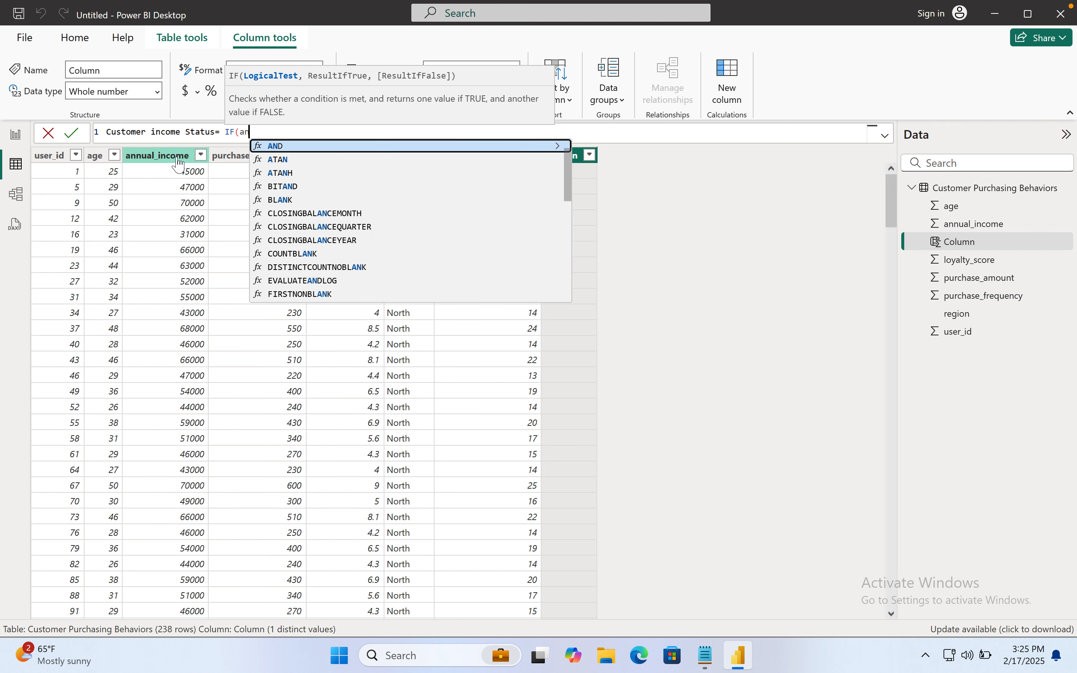
key("BackSpace")
type("a")
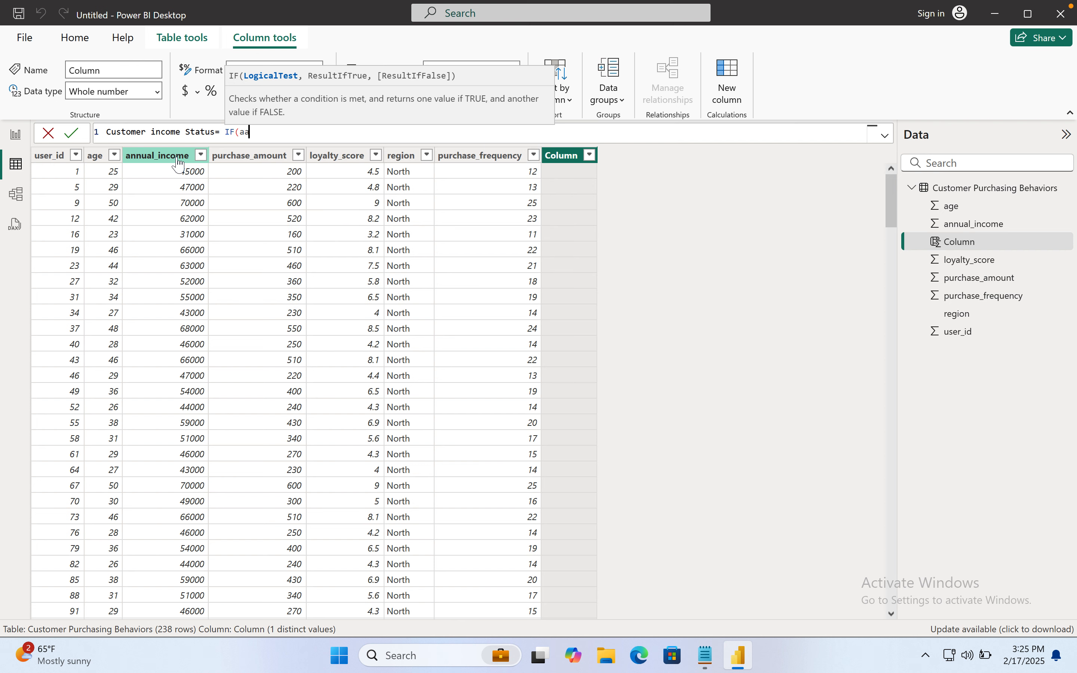
type("nn")
key("BackSpace")
key("BackSpace")
key("BackSpace")
type("nnu")
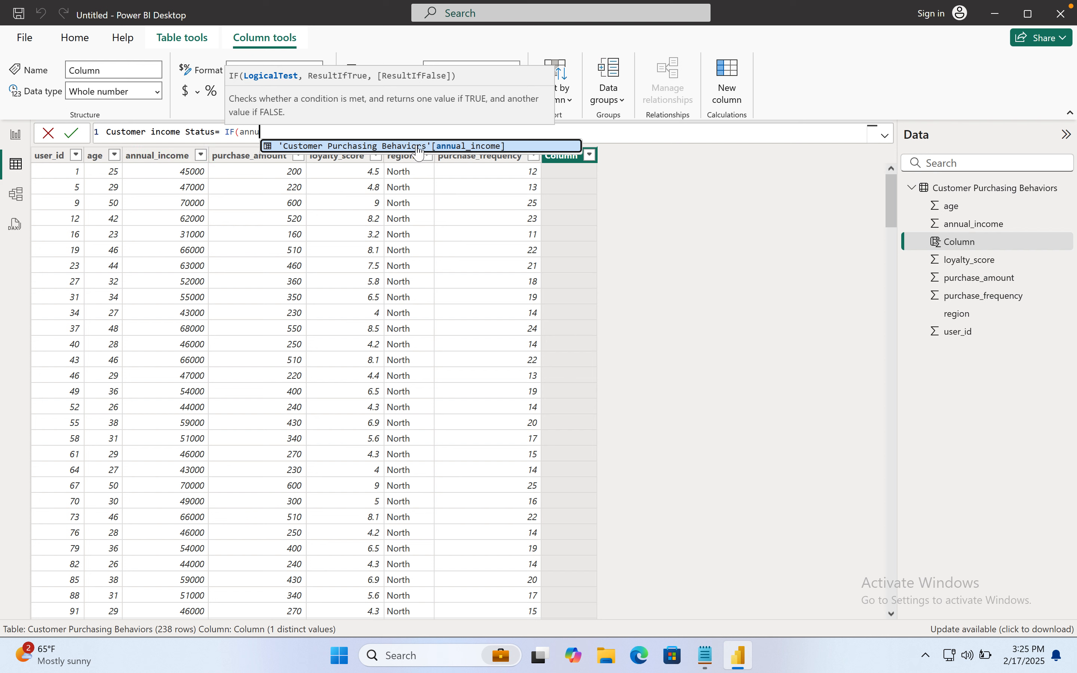
left_click(482, 147)
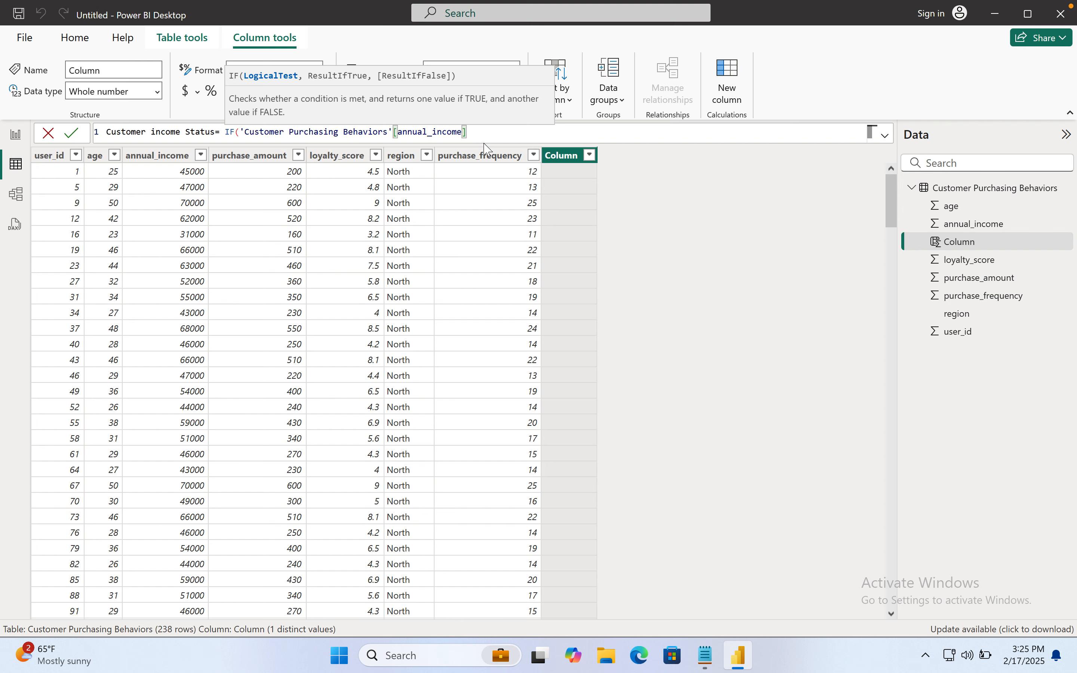
Step: Complete the logical test with the condition <=45000 after annual_income, ready for the true result
type(",")
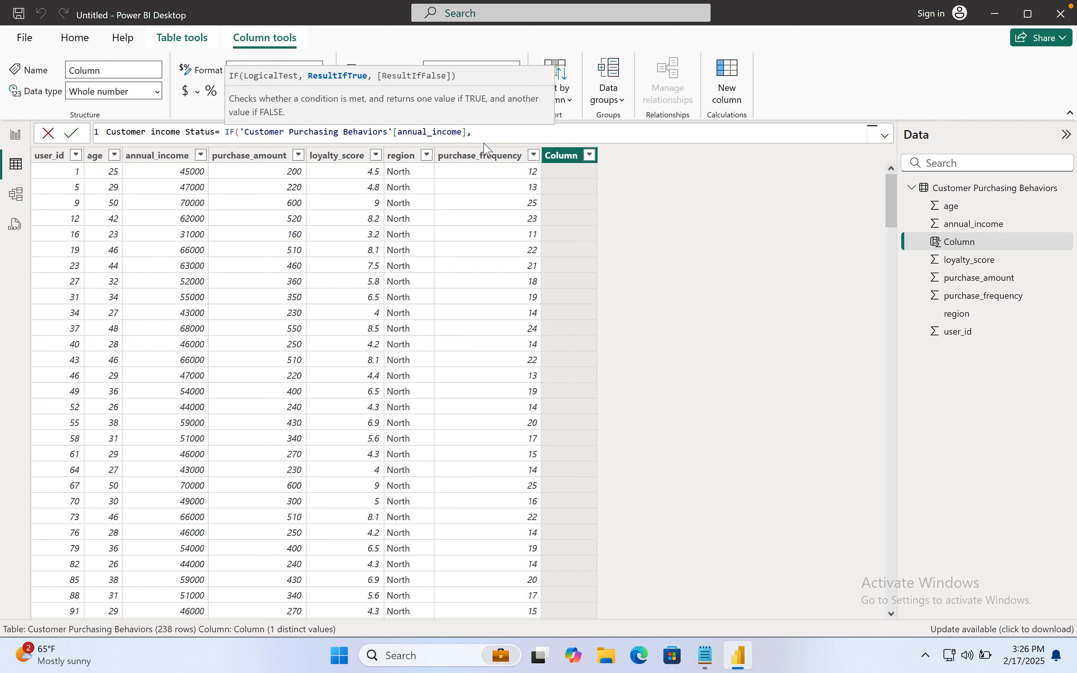
type("<")
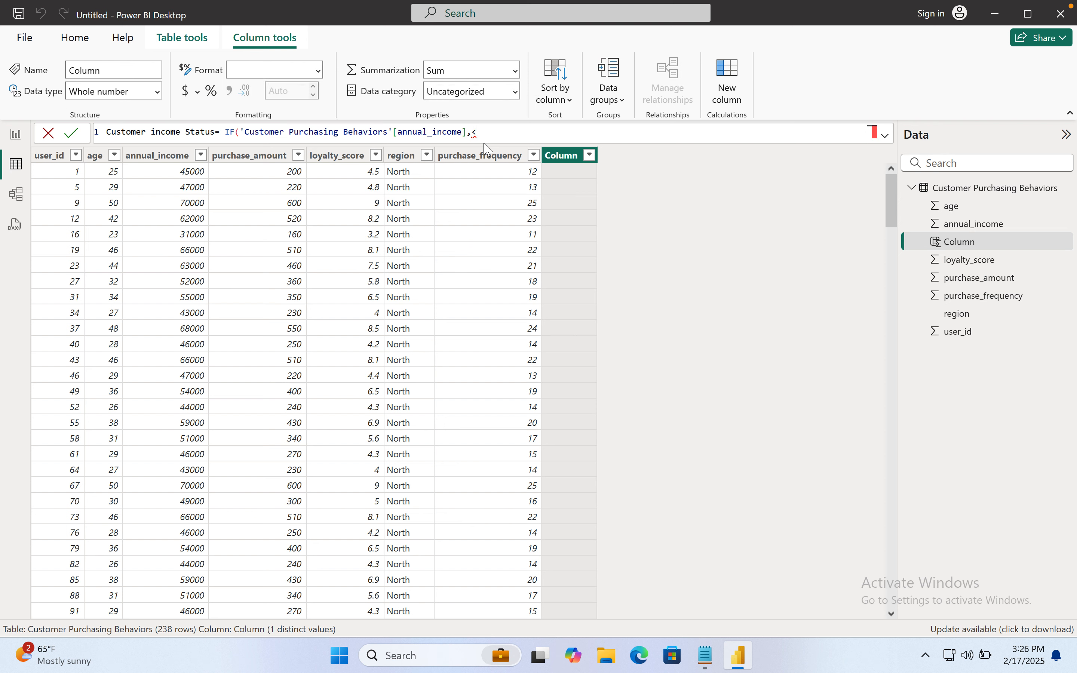
key("BackSpace")
type(">")
key("BackSpace")
key("BackSpace")
type(",")
key("BackSpace")
type("<")
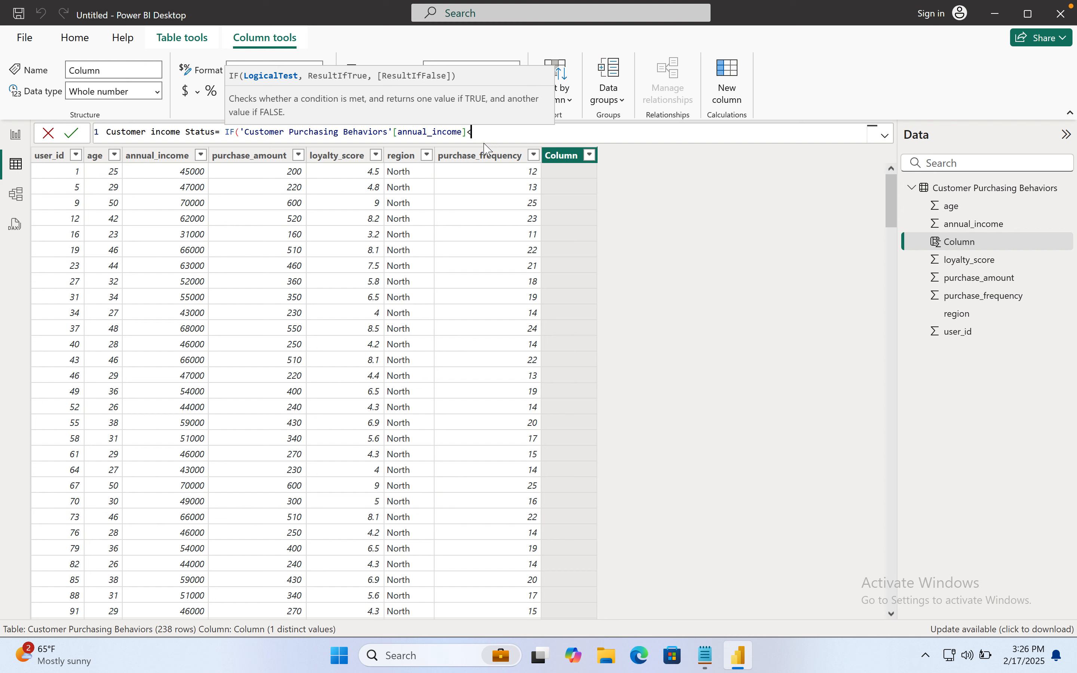
type("=45000,")
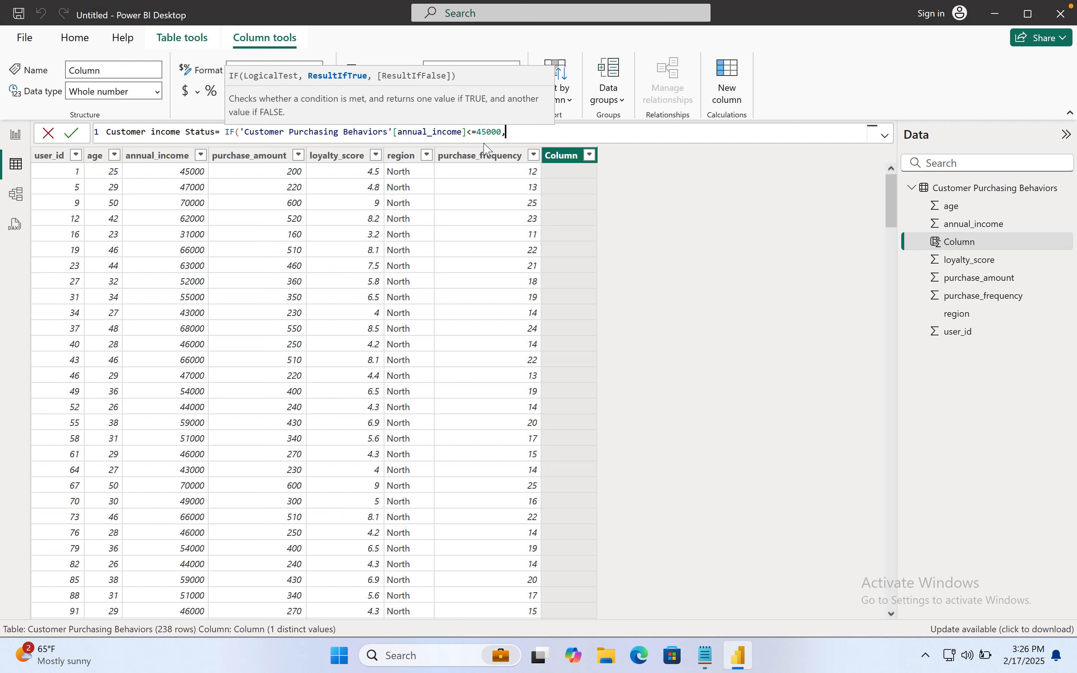
Step: Return "Low Income Earner" when true and "High INcome Earners" when false, and commit the Customer income Status formula
type("\"Low Incomearner\",")
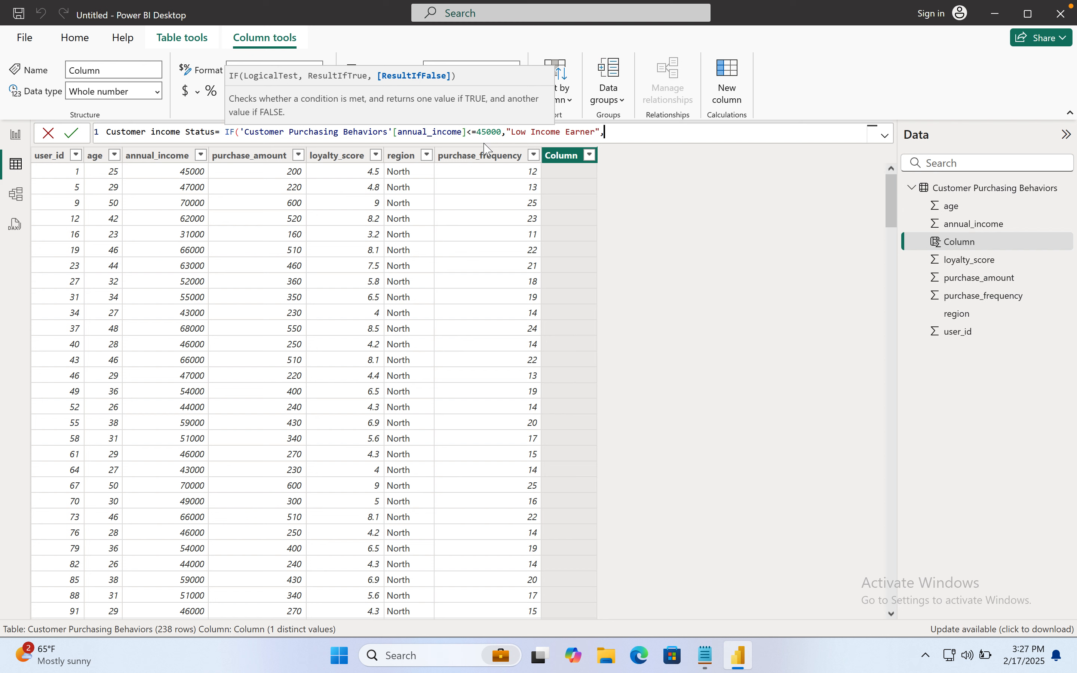
type("\"High INcome Earners\")(")
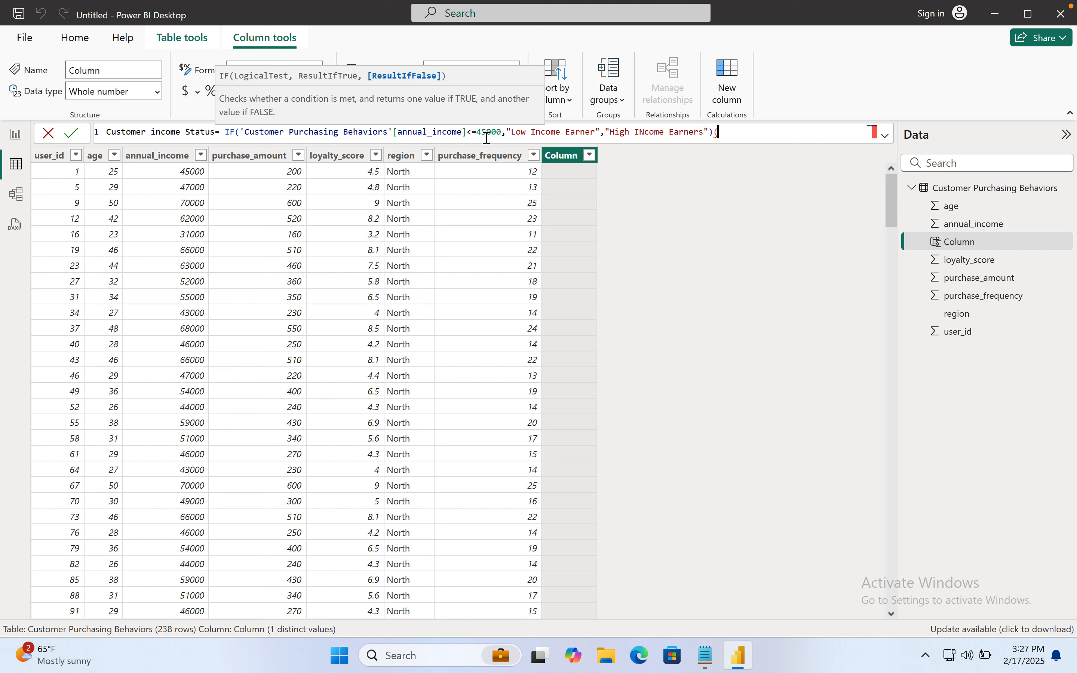
key("BackSpace")
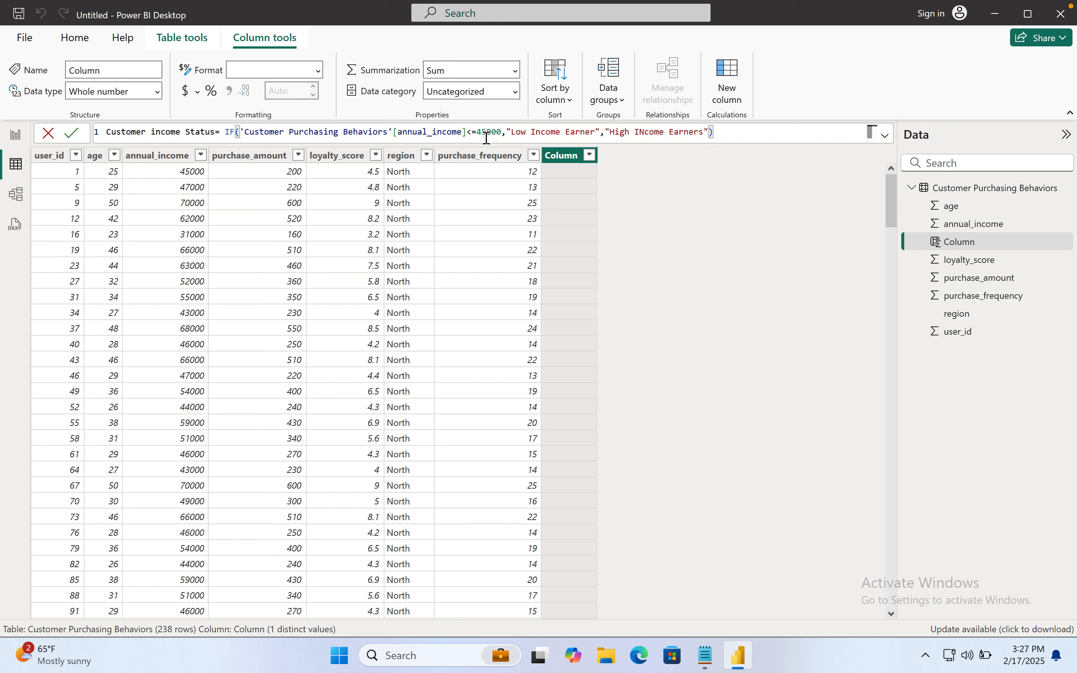
key("Return")
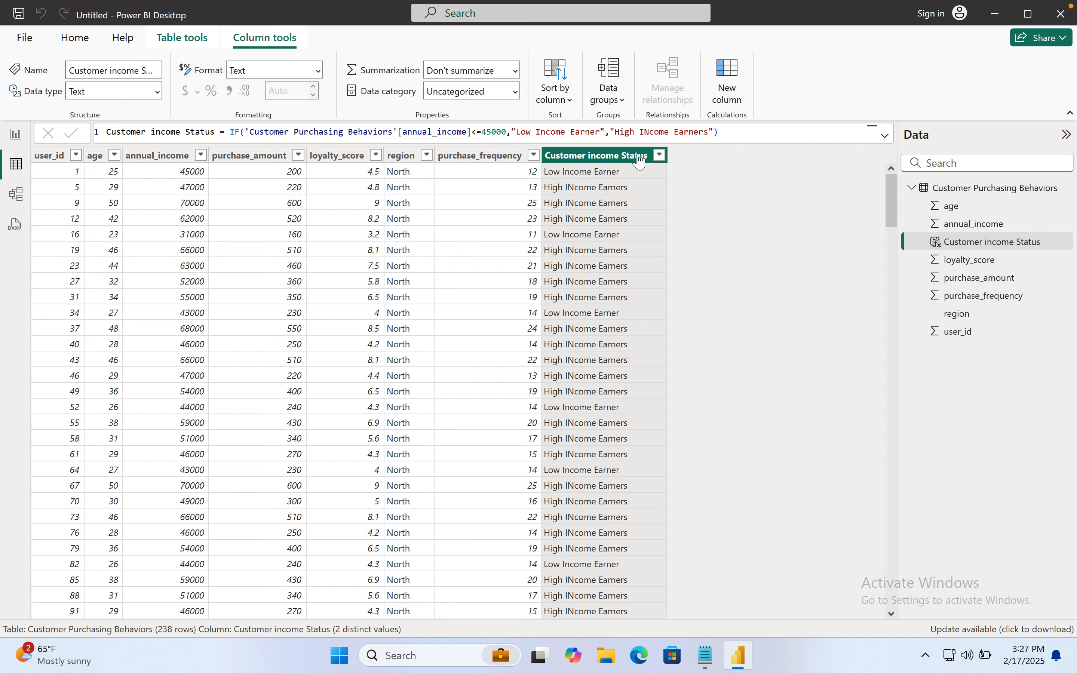
Step: Change the true result in the Customer income Status formula to "Low Income Earners" and commit it
left_click(600, 131)
type("s")
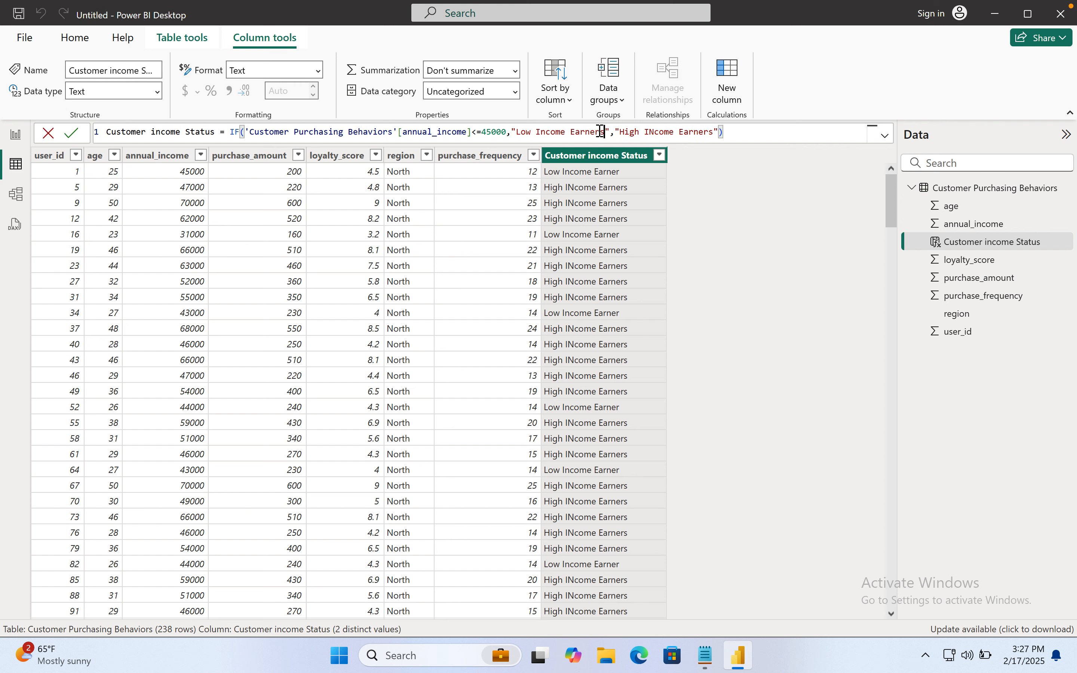
key("Return")
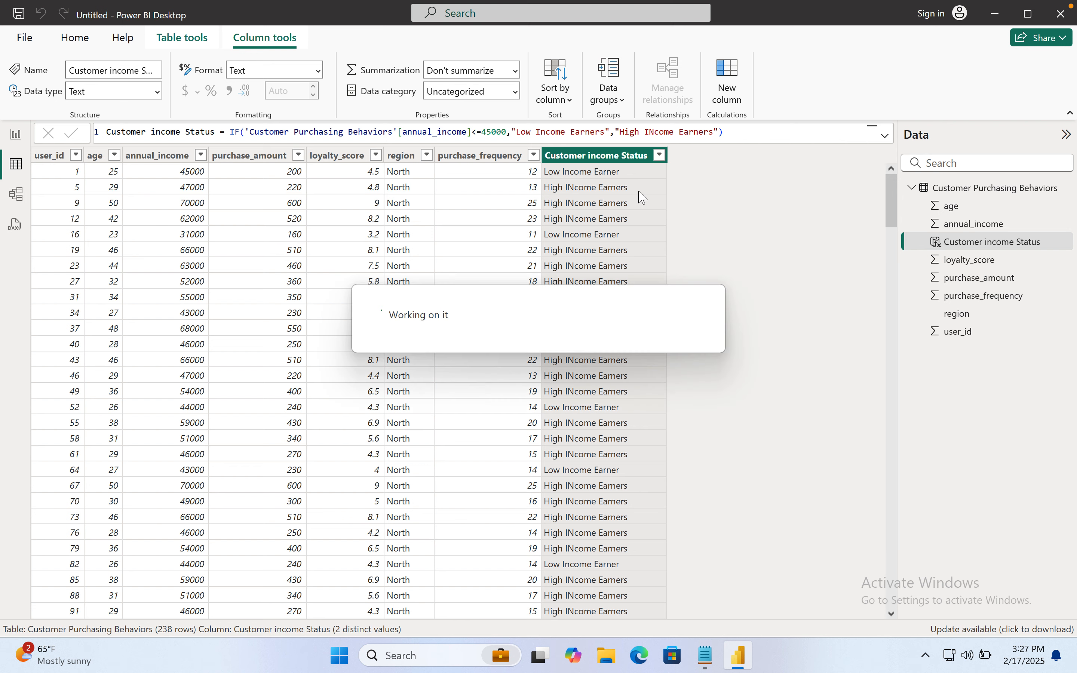
Step: Filter Customer income Status to Low Income Earners only and review the annual incomes of the listed rows
left_click(660, 155)
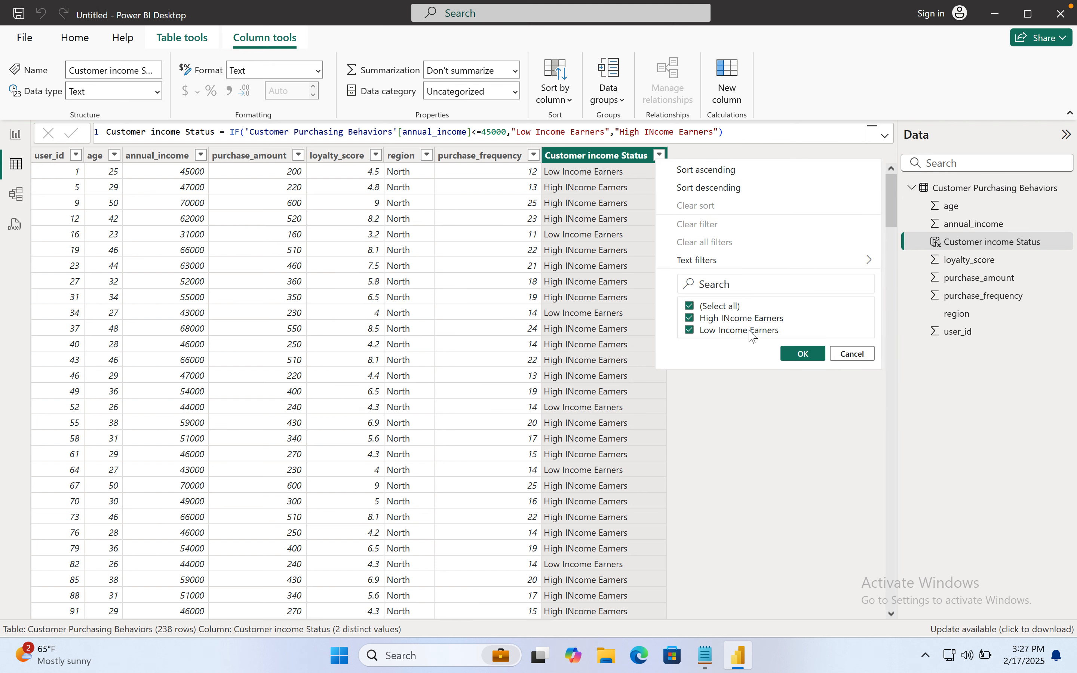
left_click(697, 308)
left_click(690, 329)
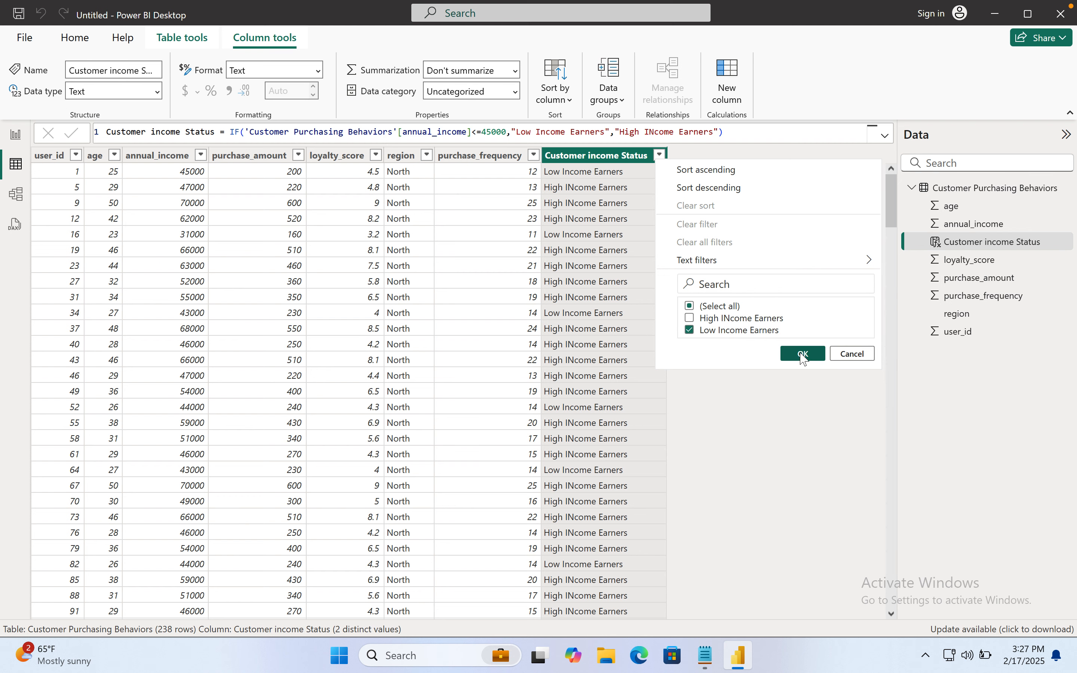
left_click(803, 355)
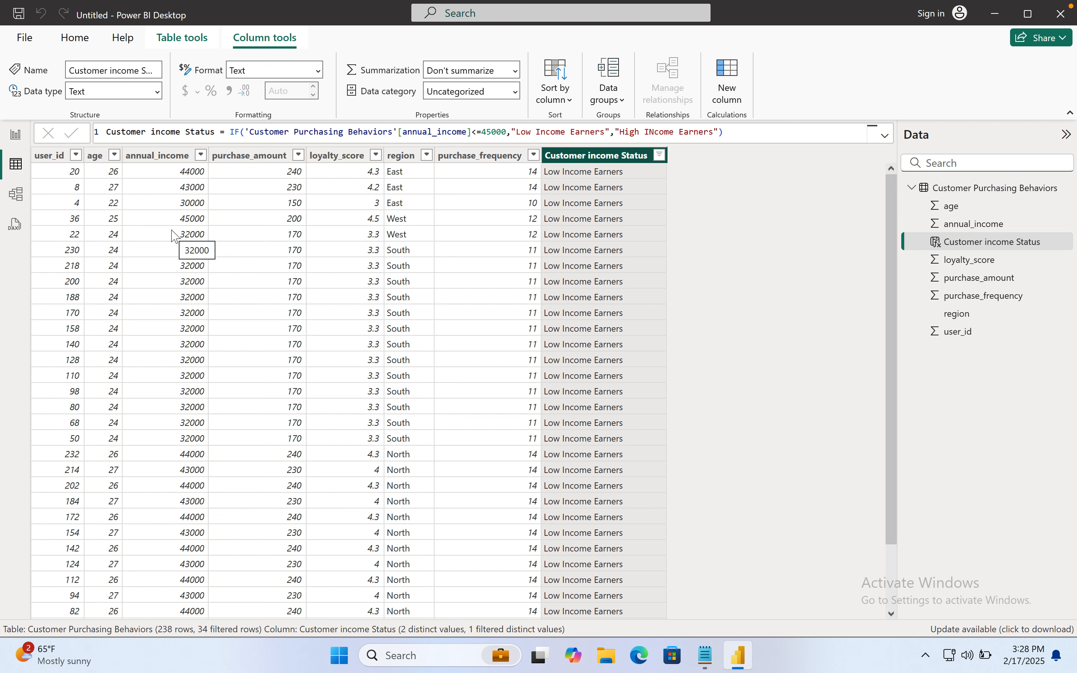
scroll(243, 352, "down", 2)
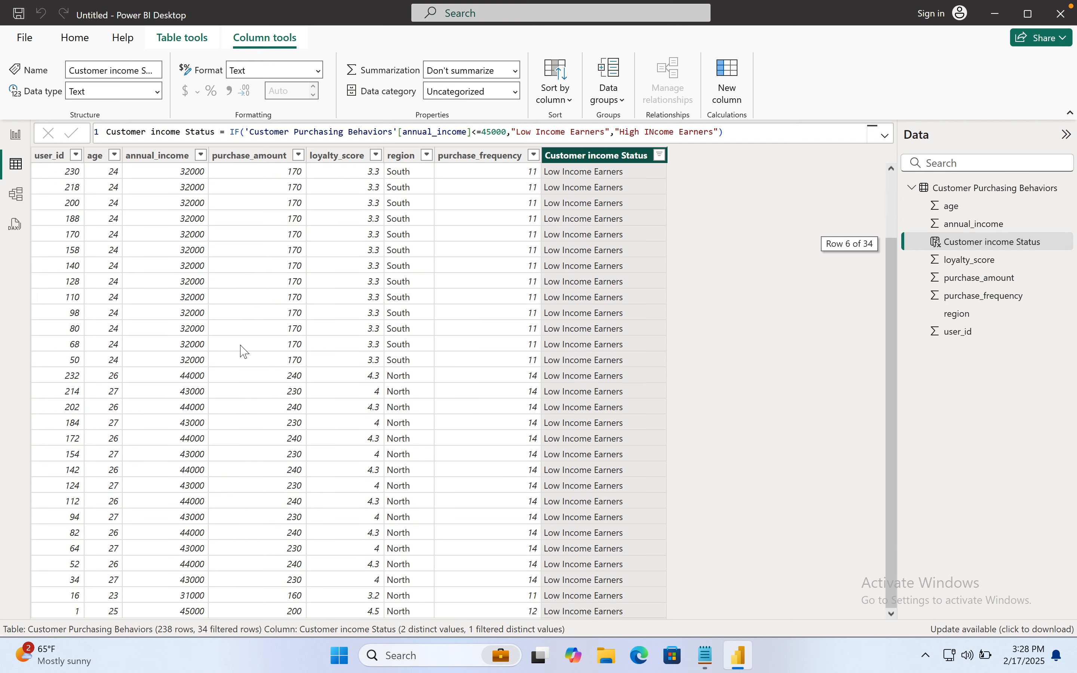
scroll(243, 351, "up", 2)
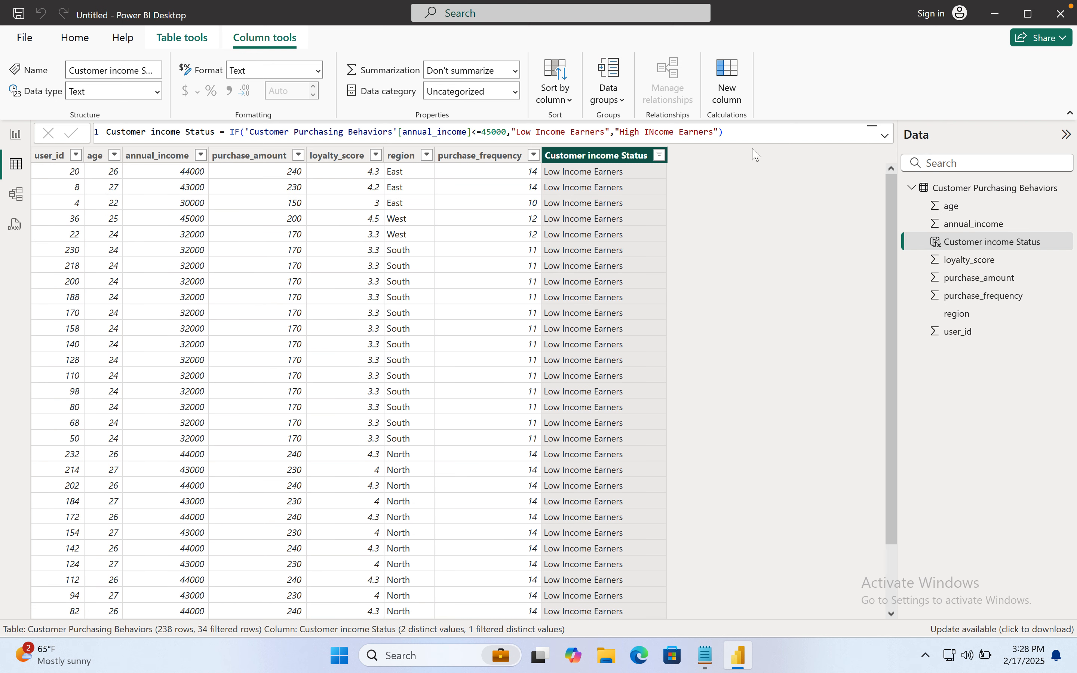
Step: Switch the Customer income Status filter to High INcome Earners only and look through the matching rows
left_click(660, 155)
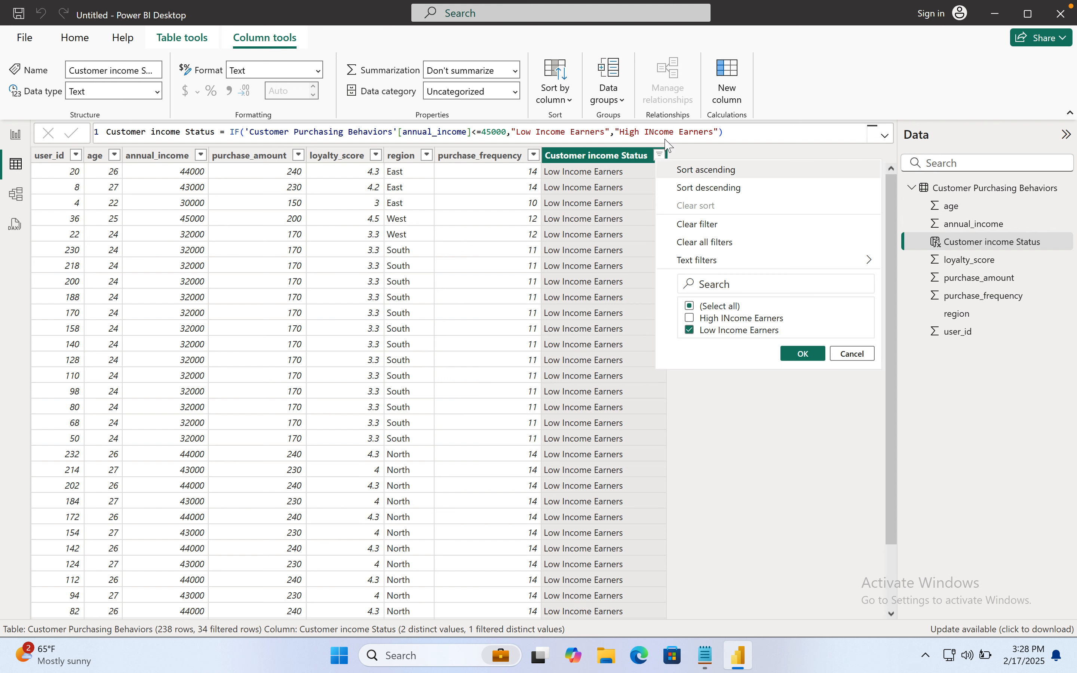
left_click(690, 318)
left_click(690, 330)
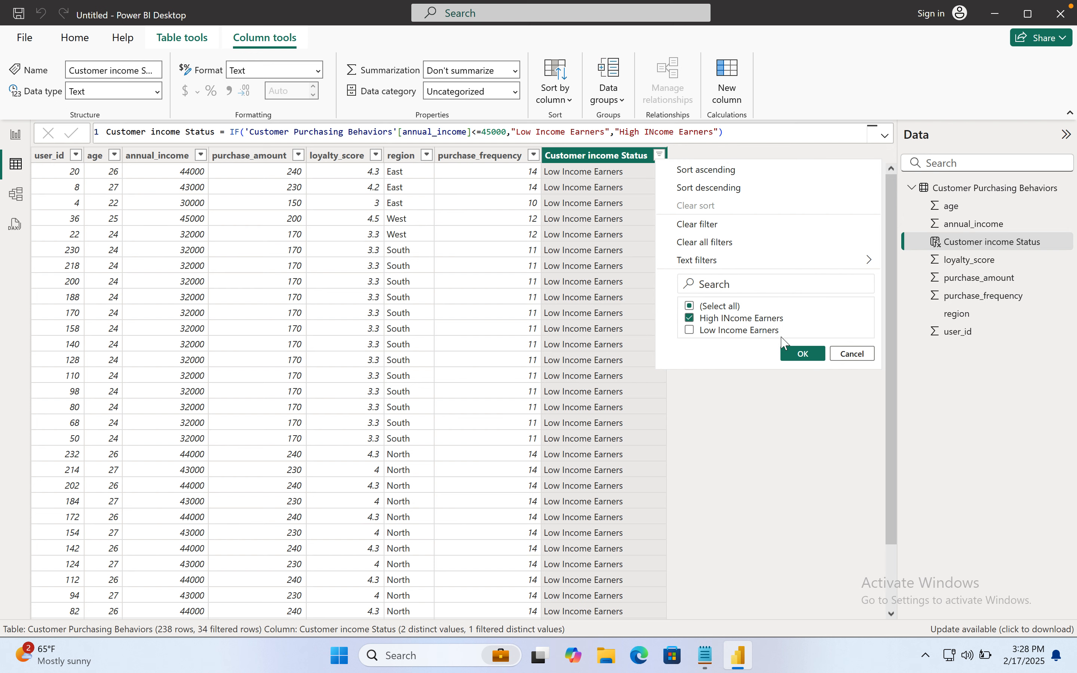
left_click(803, 354)
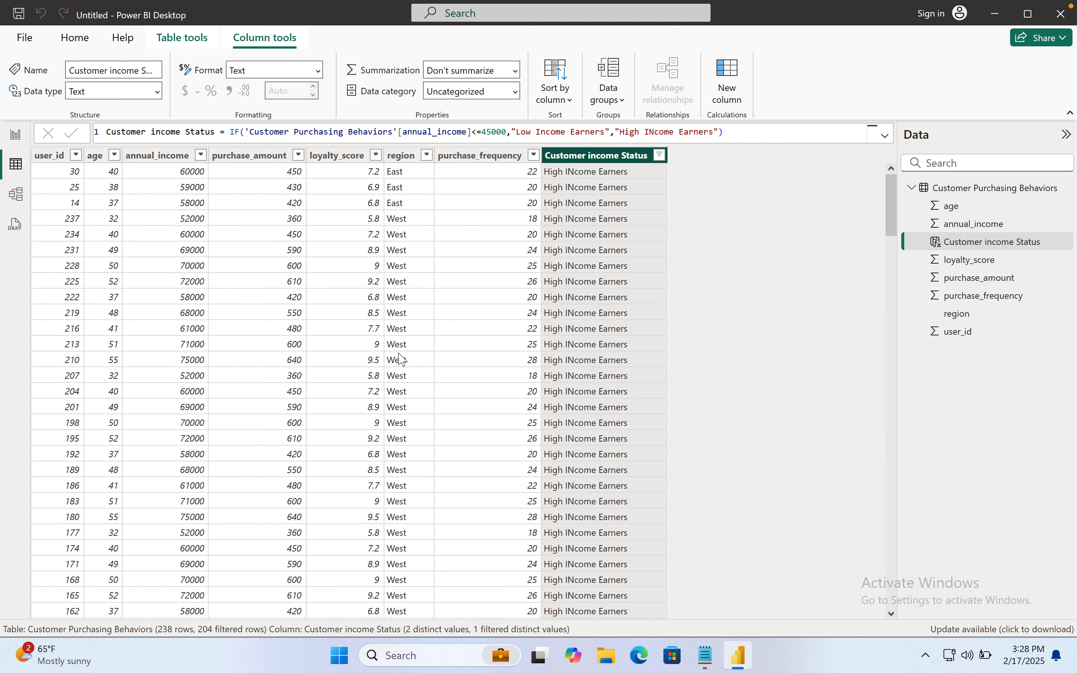
scroll(186, 437, "down", 20)
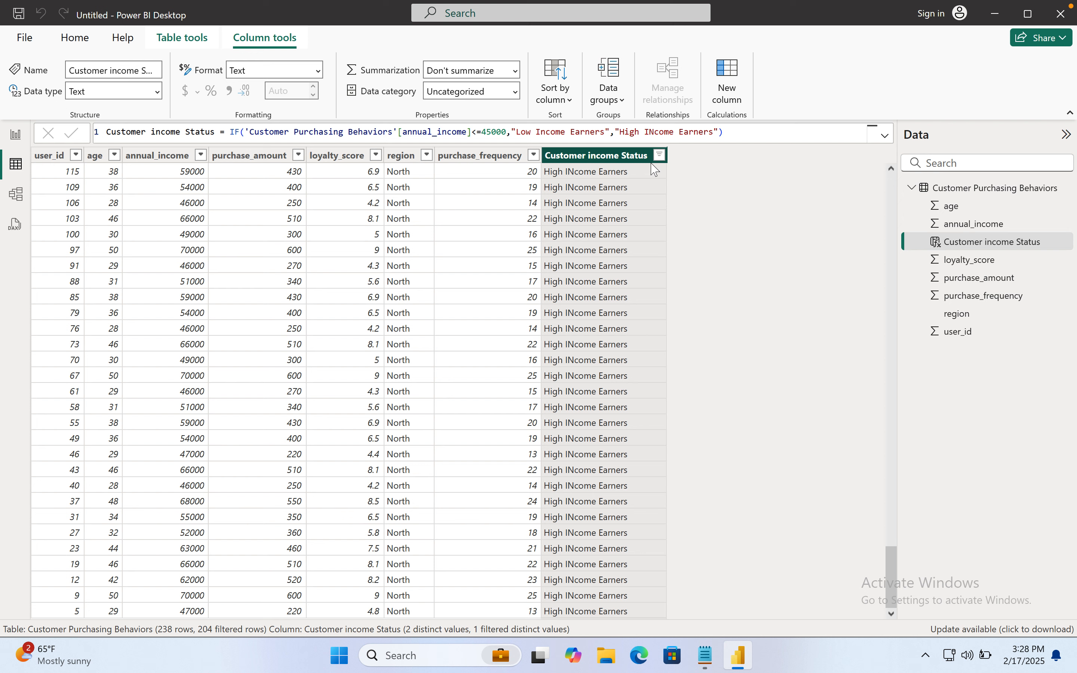
Step: Include Low Income Earners in the Customer income Status filter again so both groups are selected
left_click(660, 155)
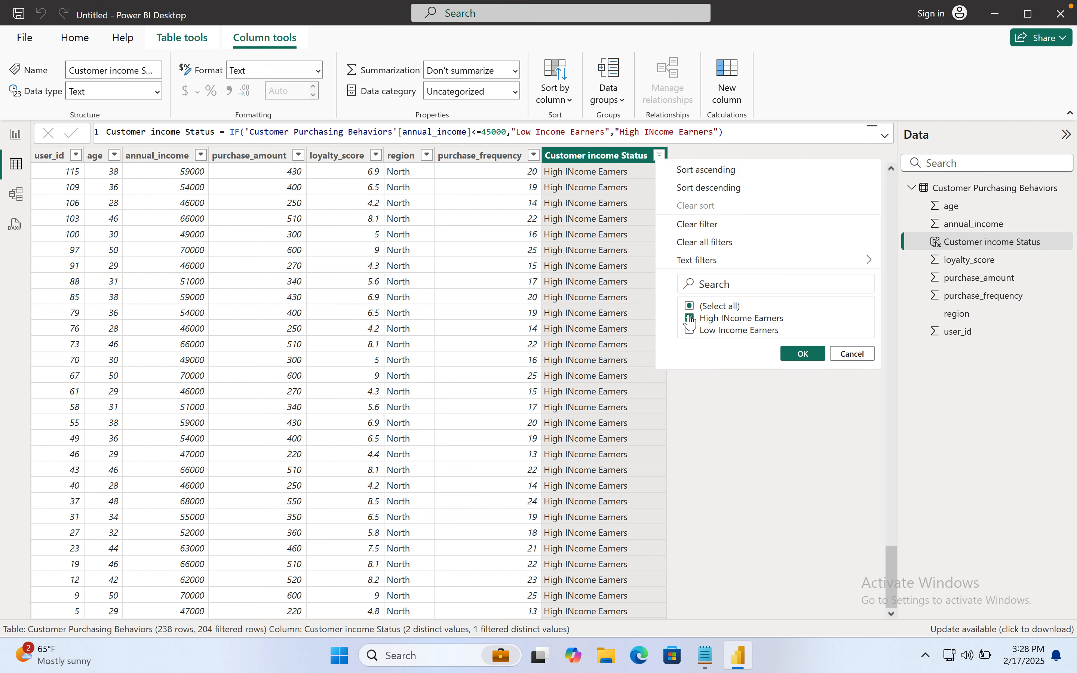
left_click(690, 330)
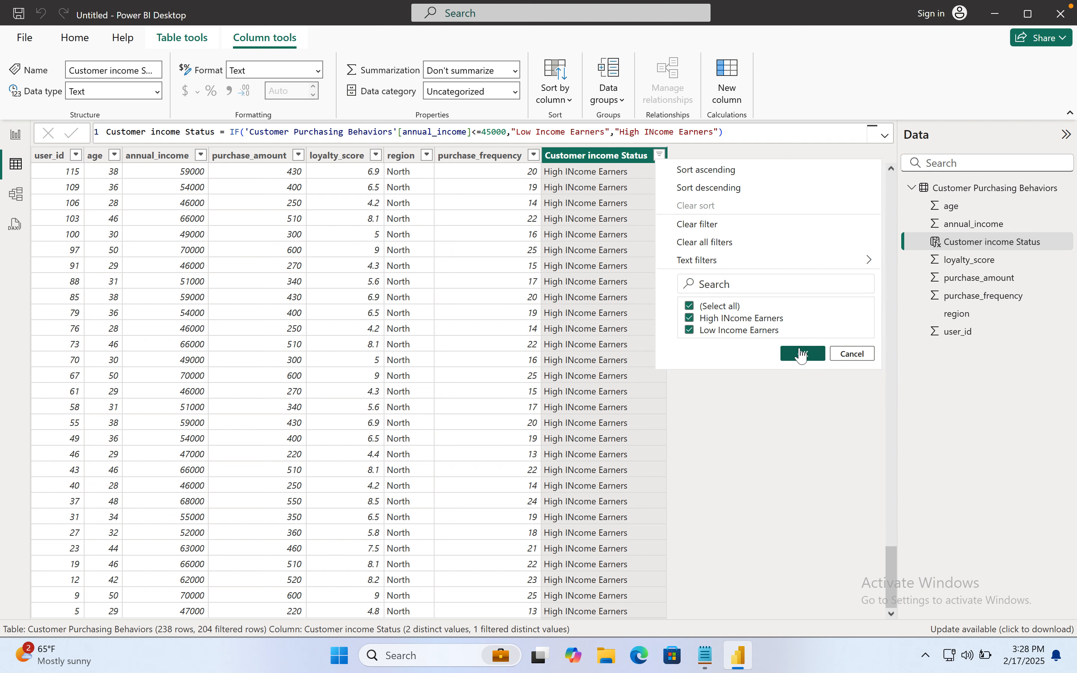
left_click(798, 353)
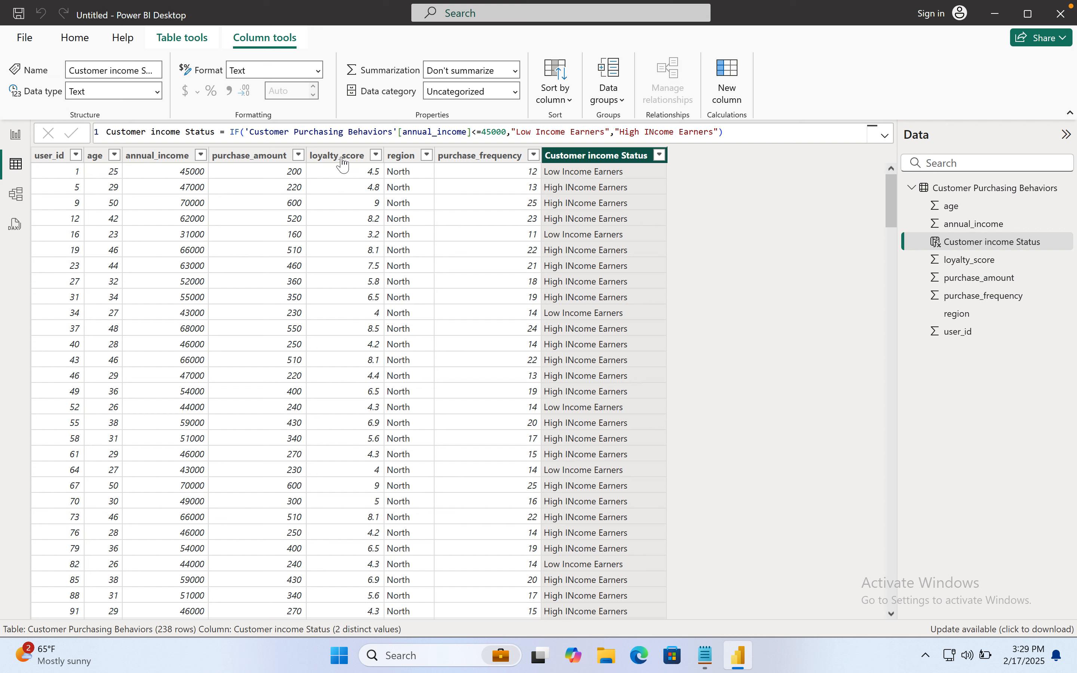
Step: Switch to the report view and set the page canvas's vertical alignment to Middle, leaving the type at 16:9
left_click(16, 139)
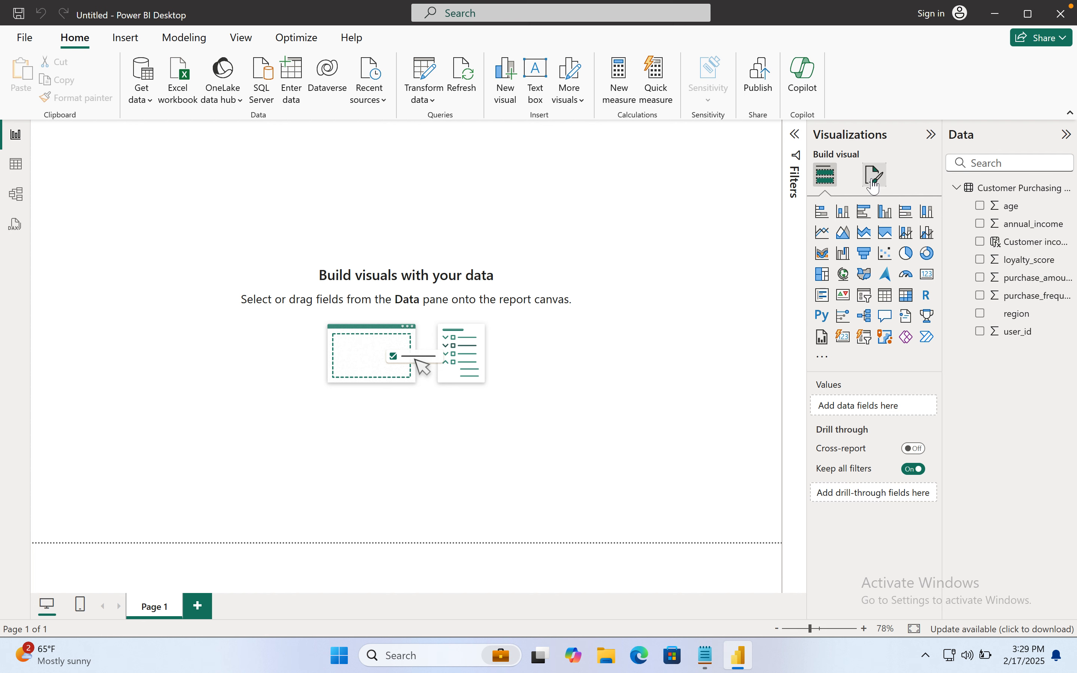
left_click(875, 176)
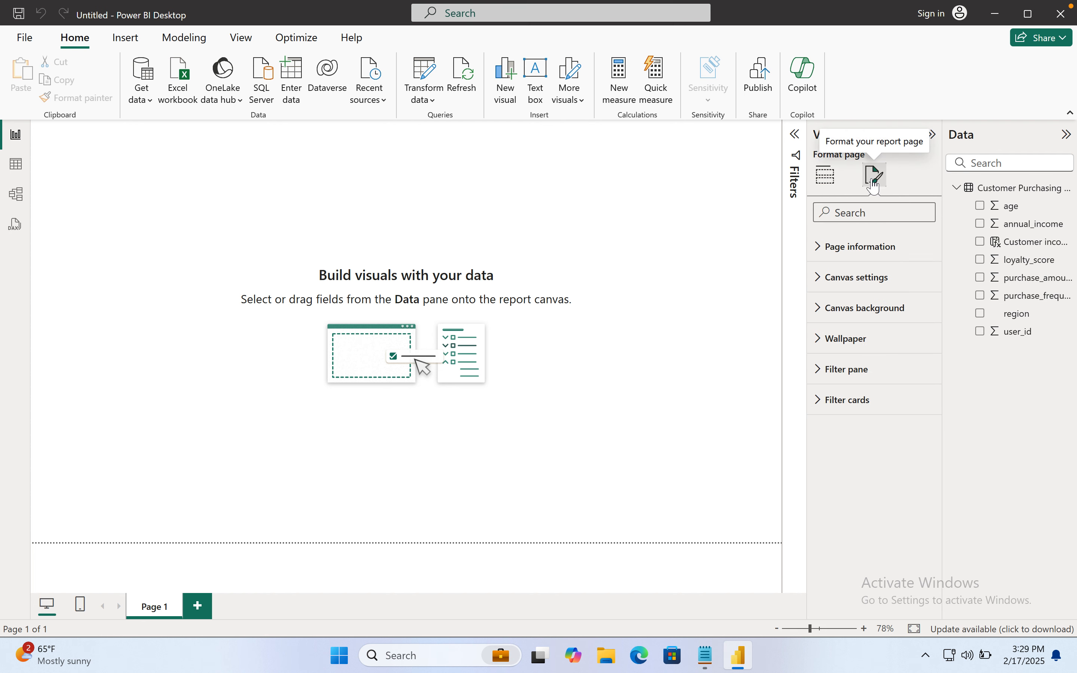
left_click(848, 279)
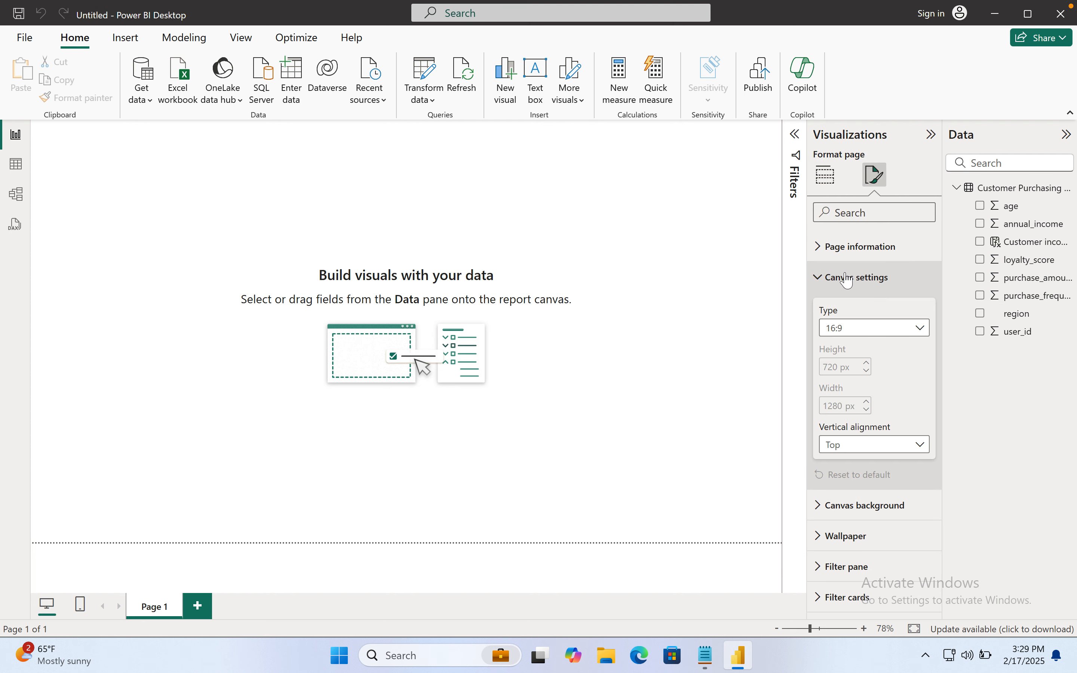
left_click(922, 330)
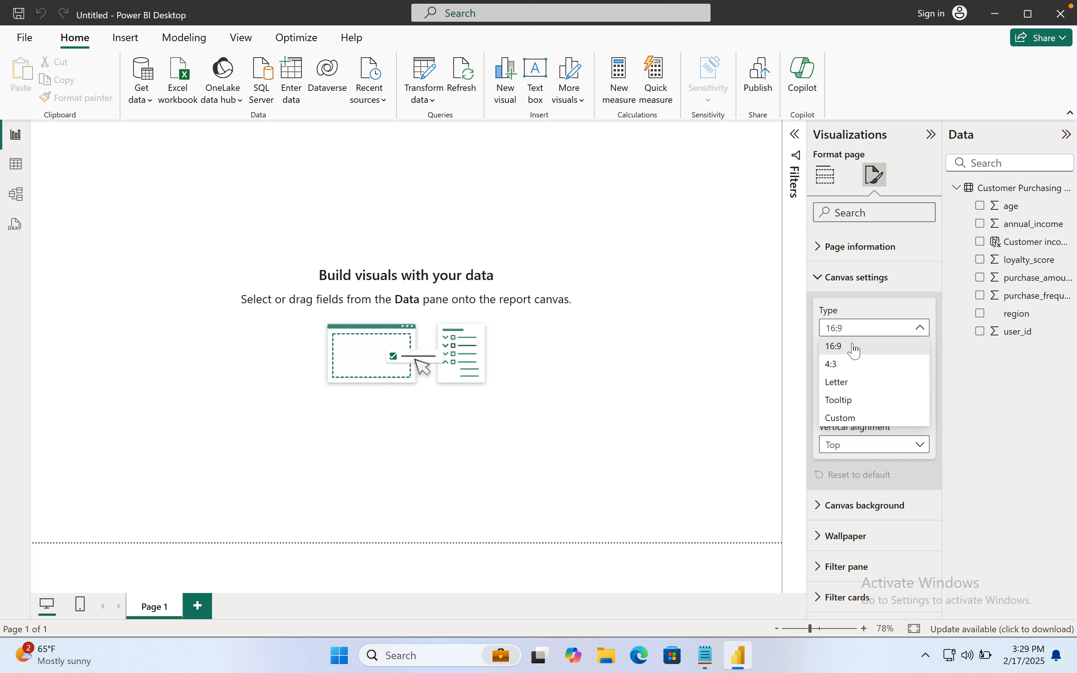
left_click(922, 329)
left_click(922, 445)
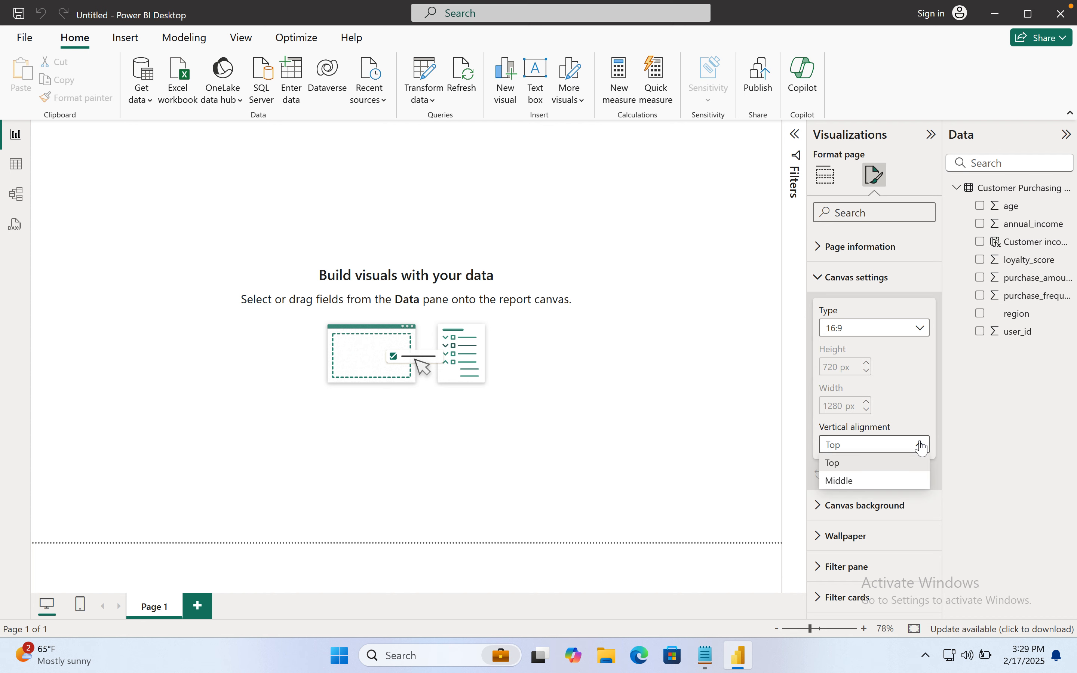
left_click(879, 482)
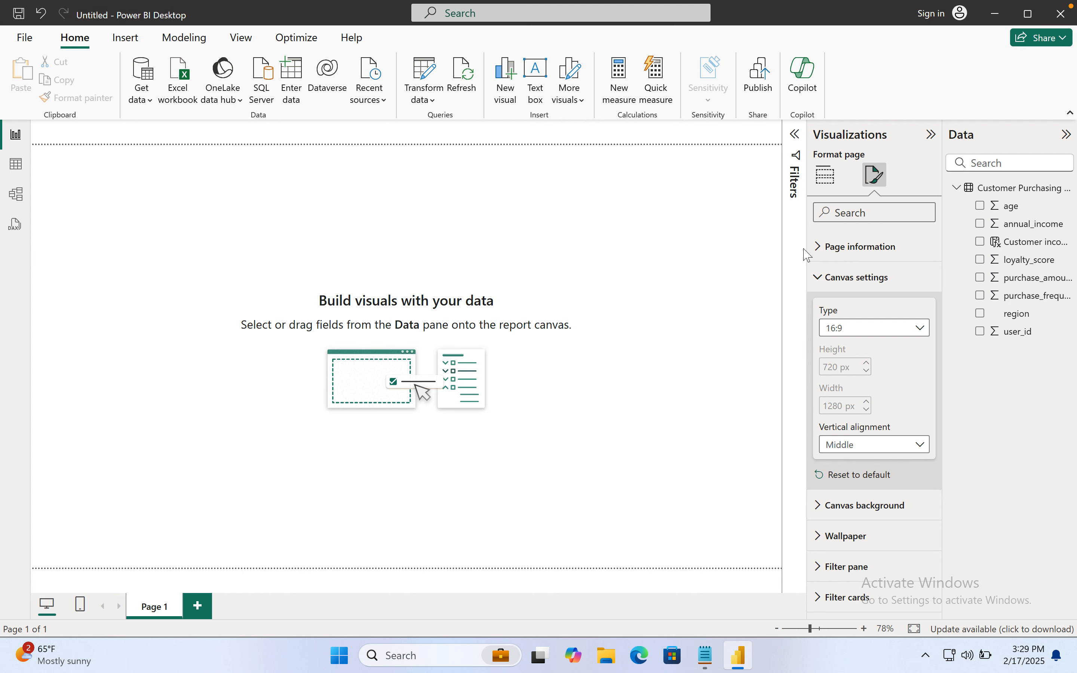
left_click(819, 277)
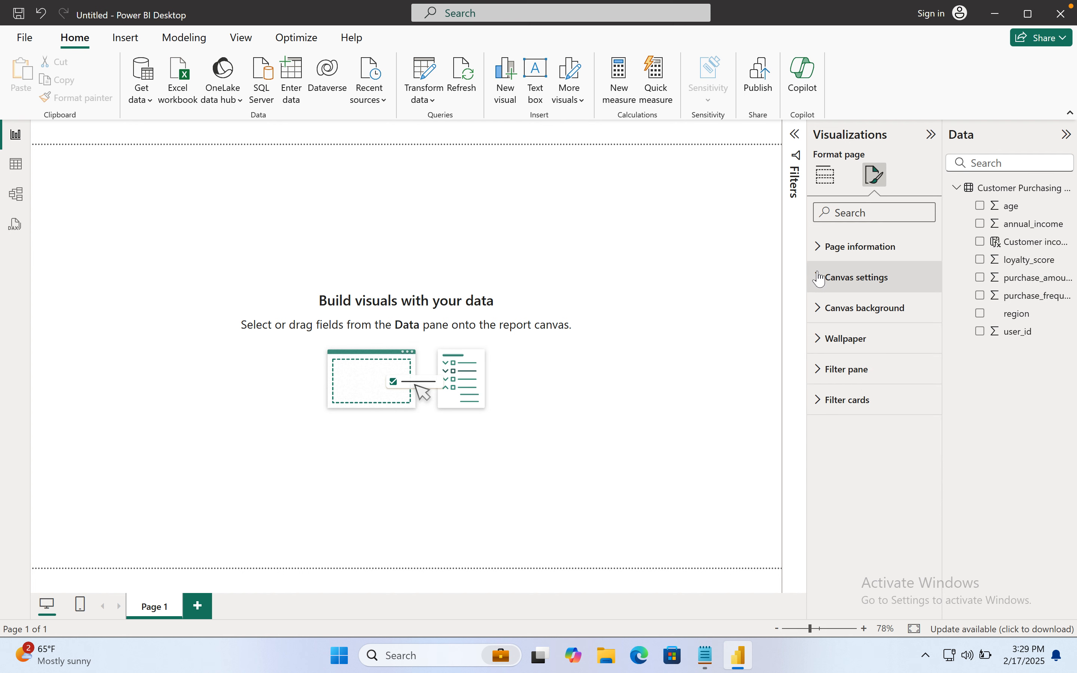
Step: Give the canvas background the lightest gray shade of white and set its transparency to 30 %
left_click(824, 318)
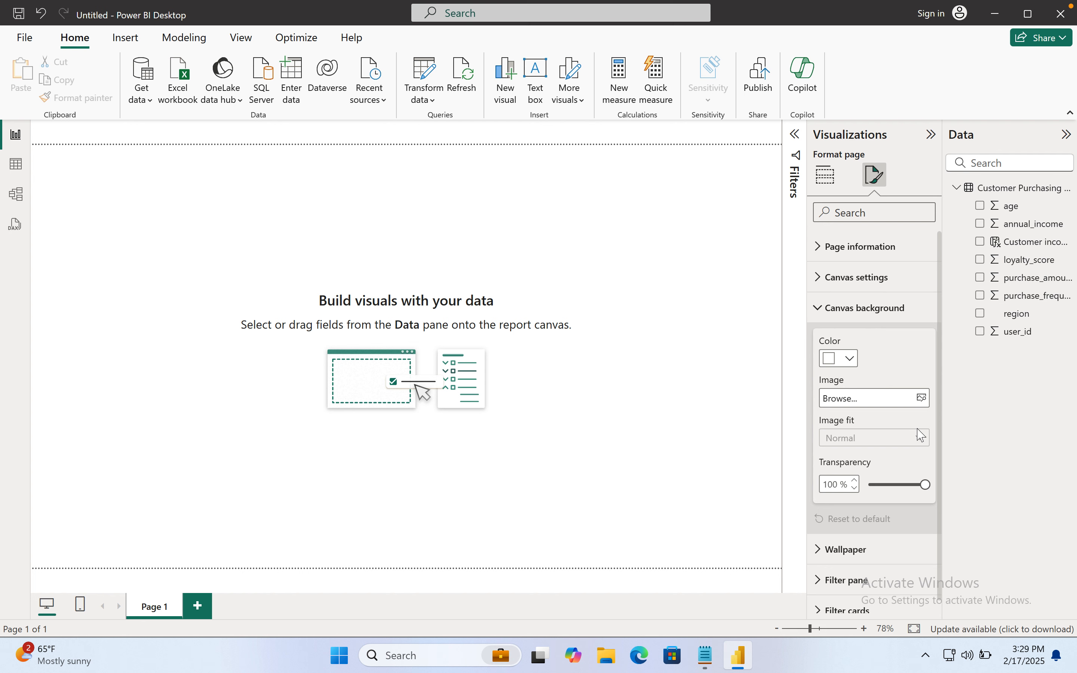
left_click_drag(925, 484, 896, 484)
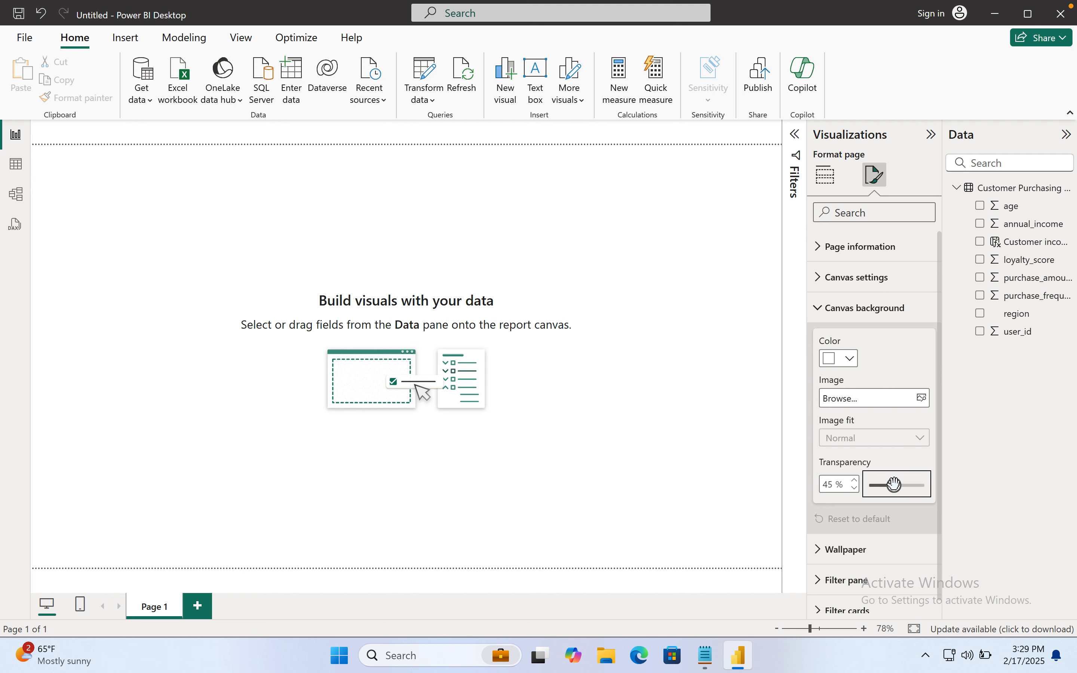
left_click(841, 355)
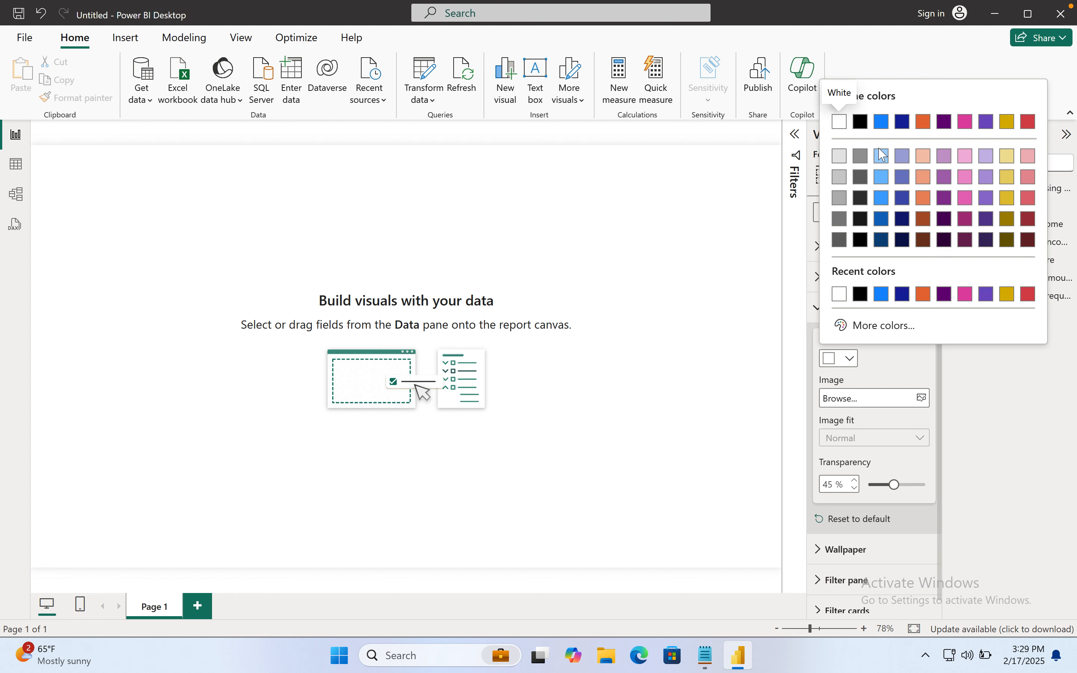
left_click(839, 156)
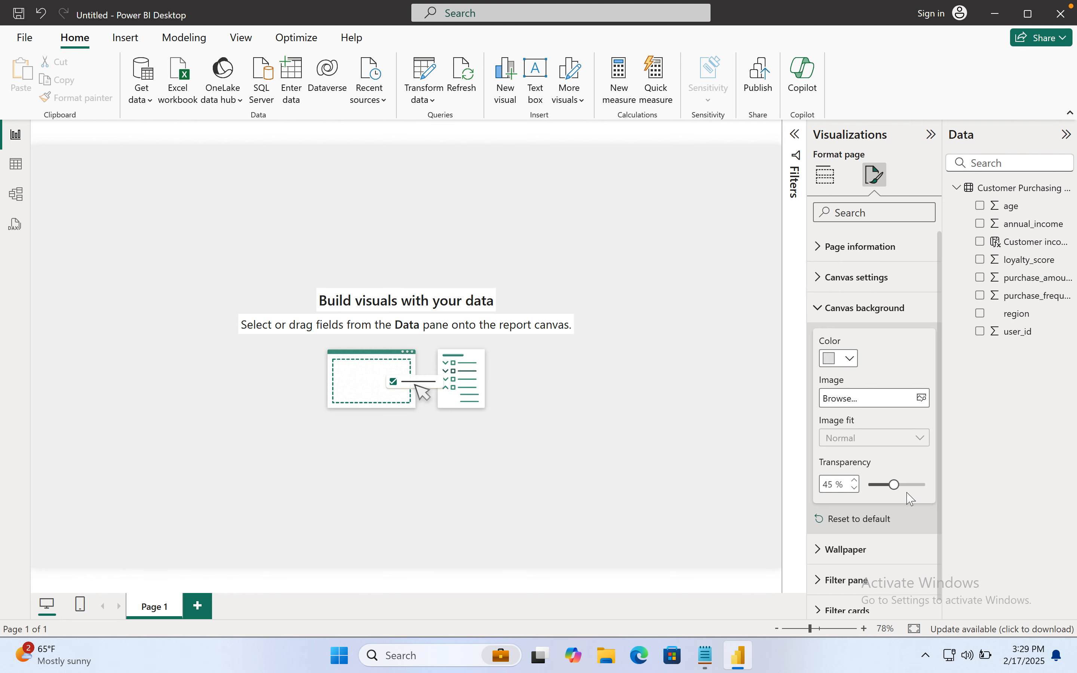
left_click_drag(887, 486, 880, 485)
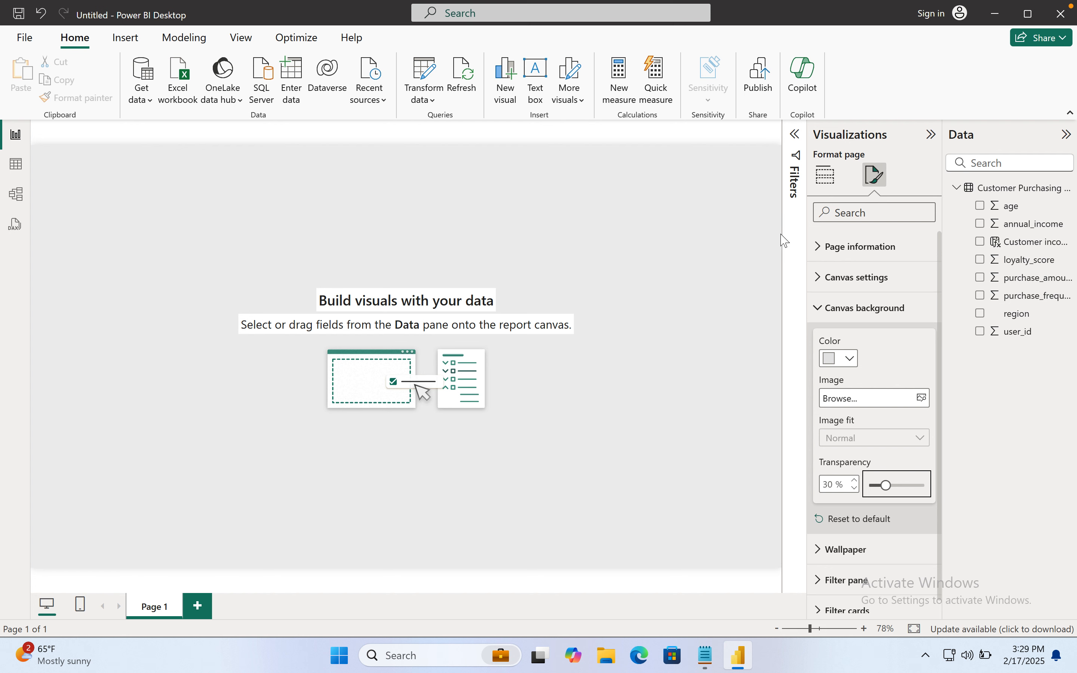
left_click(825, 315)
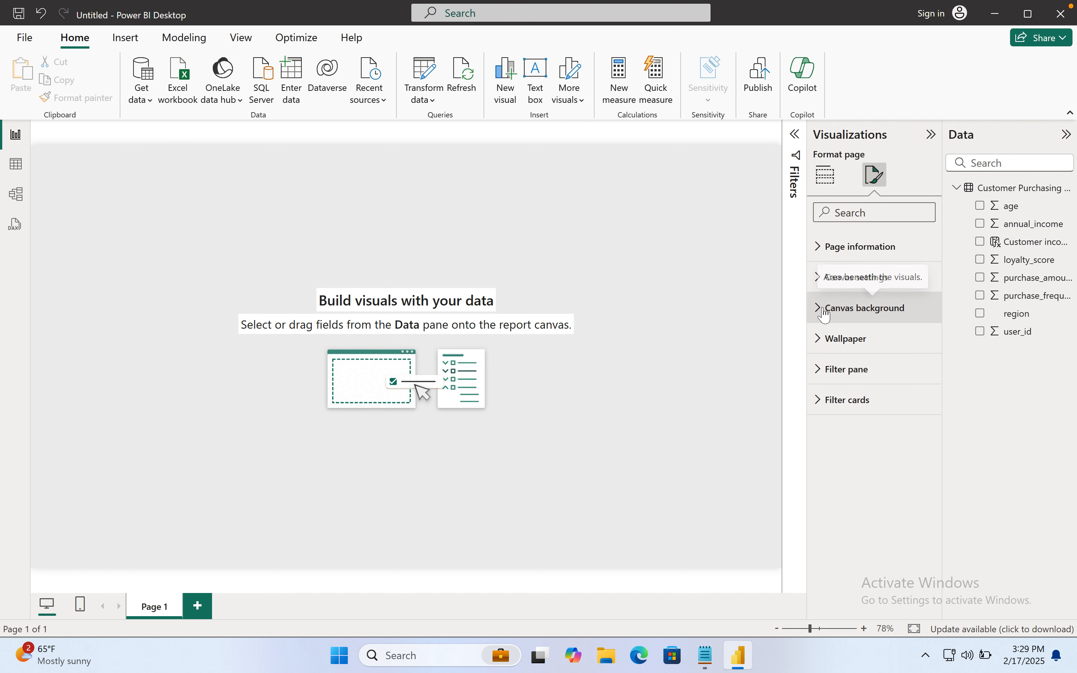
Step: Check the page's wallpaper options, then return to the options for building visuals
left_click(836, 339)
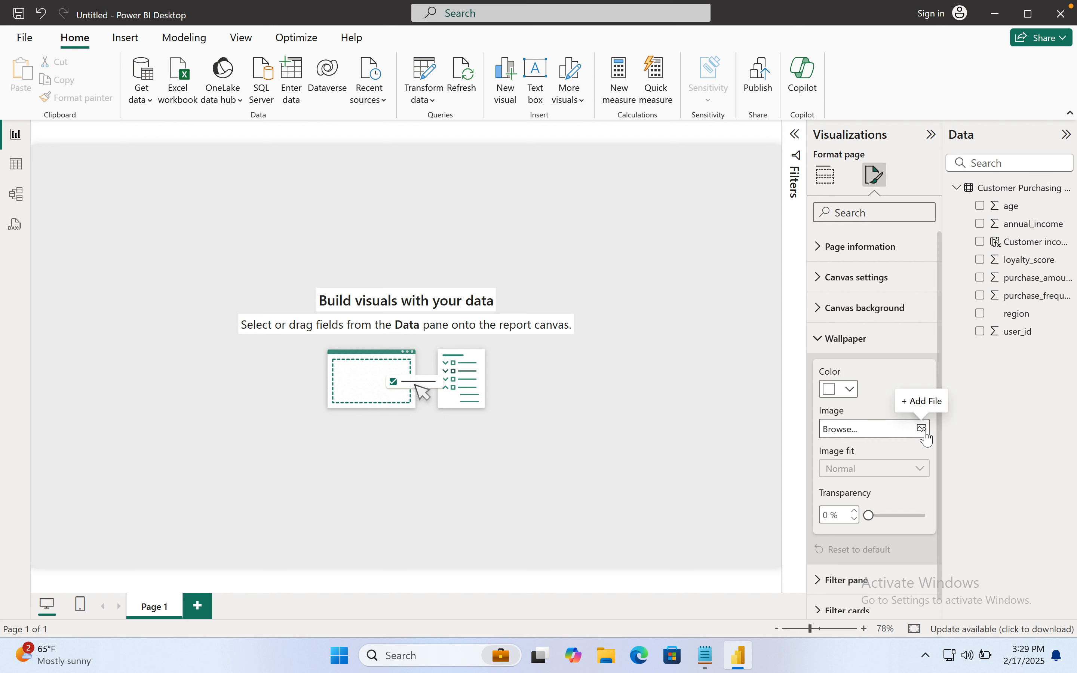
left_click(822, 334)
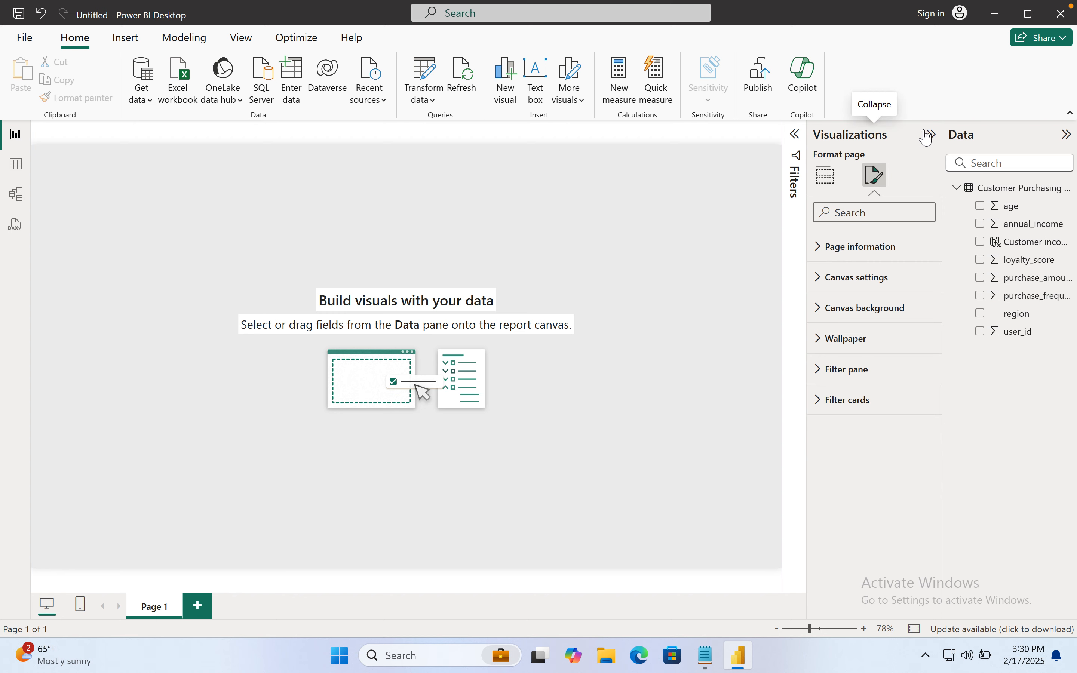
left_click(828, 175)
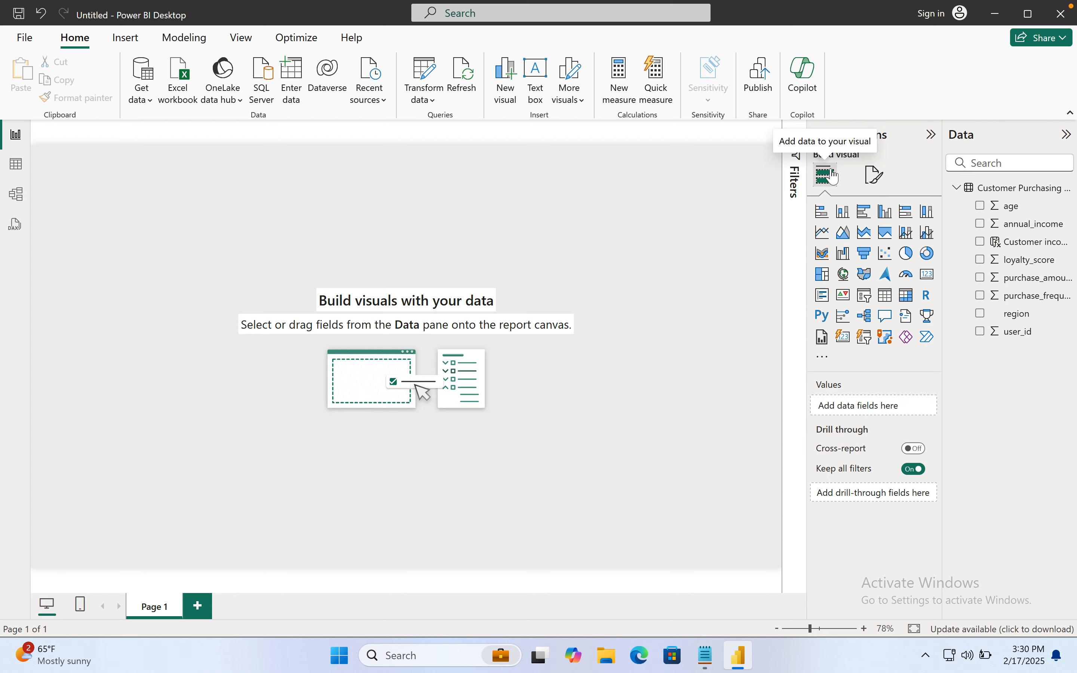
Step: Switch to Notepad to read the customer behavior analysis questions, then switch back to Power BI Desktop
left_click(706, 655)
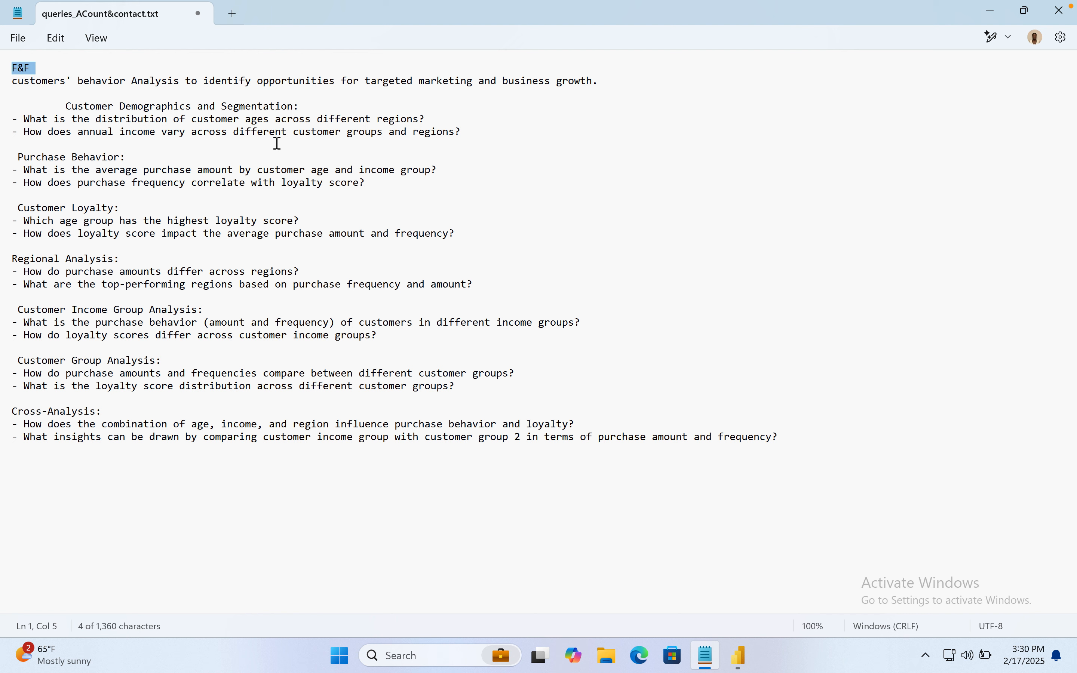
mouse_move(742, 668)
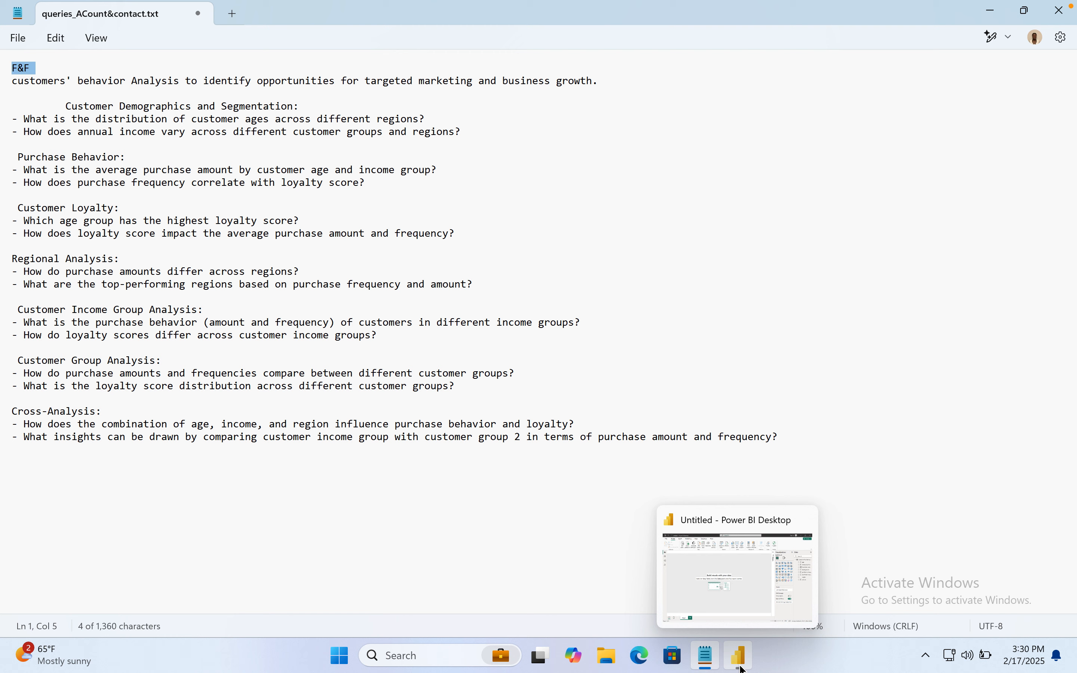
left_click(741, 657)
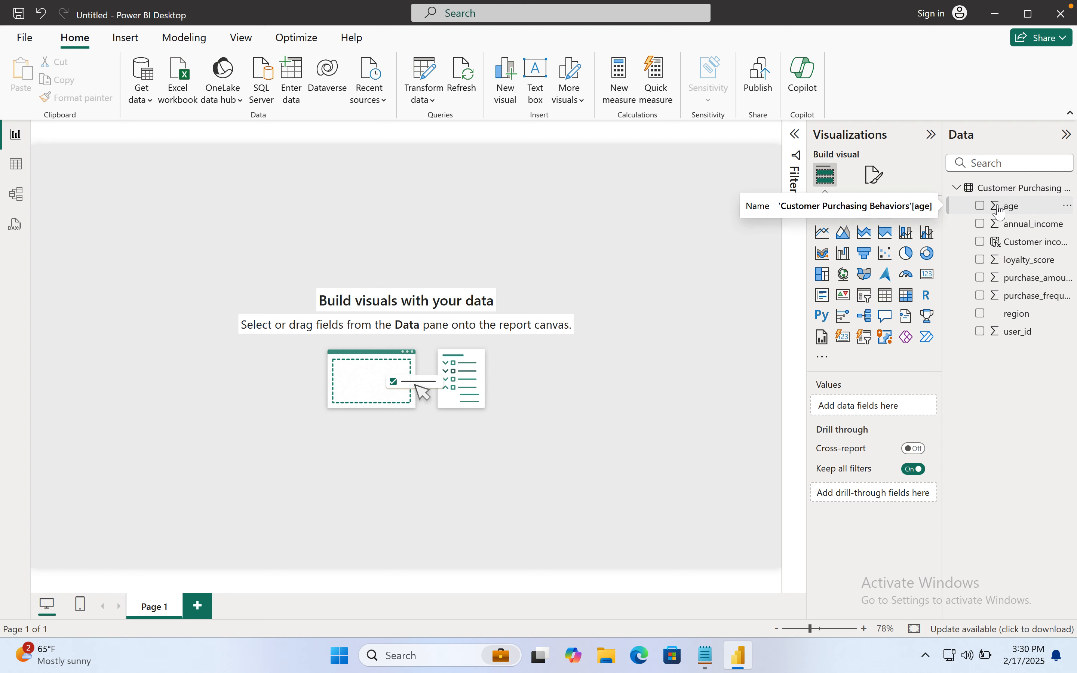
Step: Add a calculated column to the customer table and begin its formula as Age group=IF('Customer Purchasing Behaviors'[age]
left_click(16, 164)
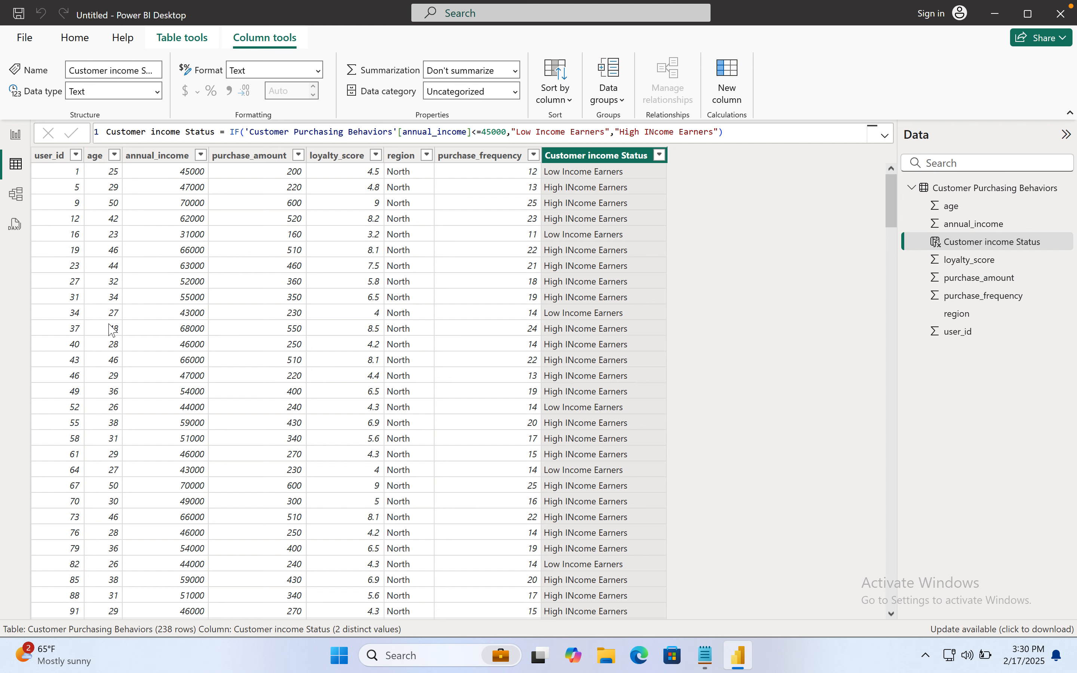
scroll(112, 329, "down", 5)
scroll(112, 330, "down", 2)
scroll(112, 330, "up", 8)
left_click(728, 78)
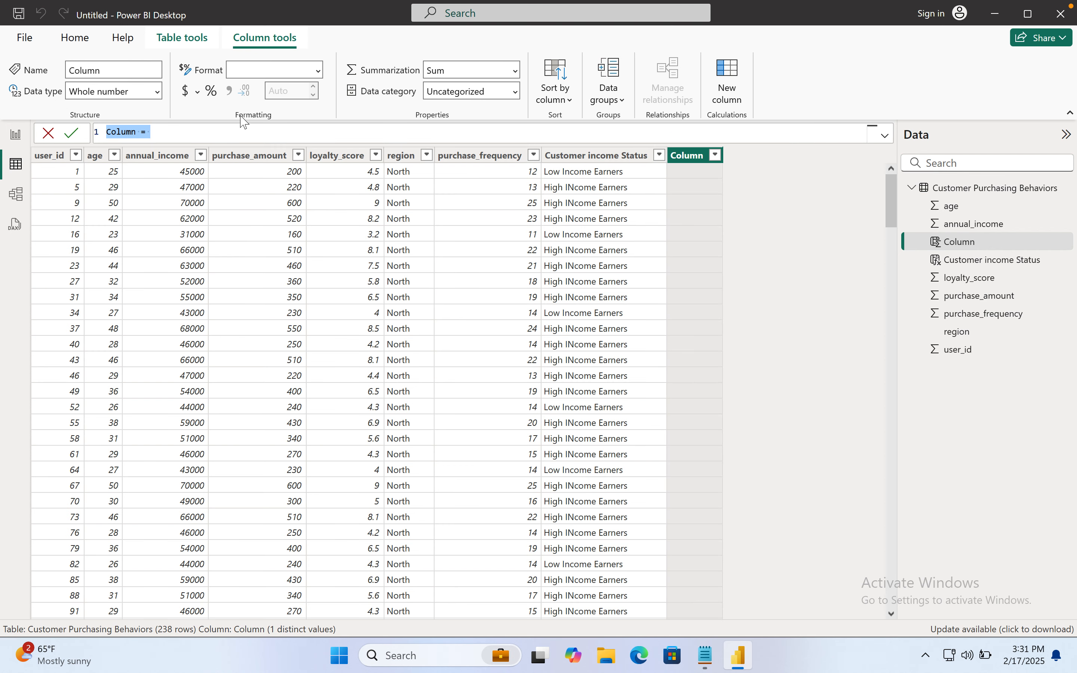
type("Age group=if")
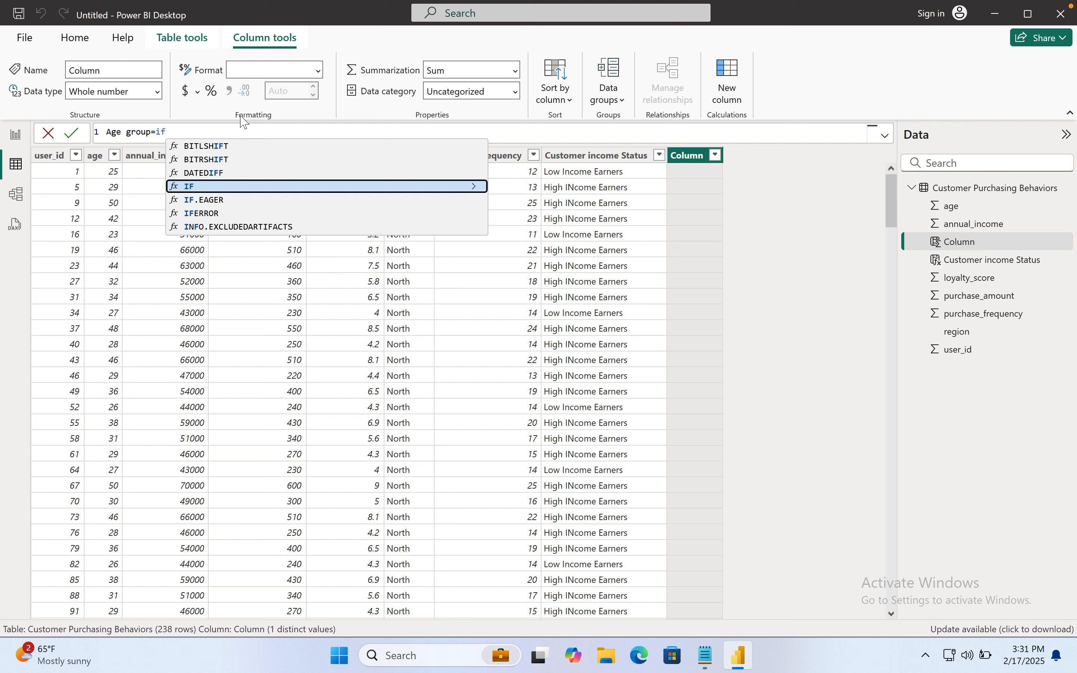
key("Tab")
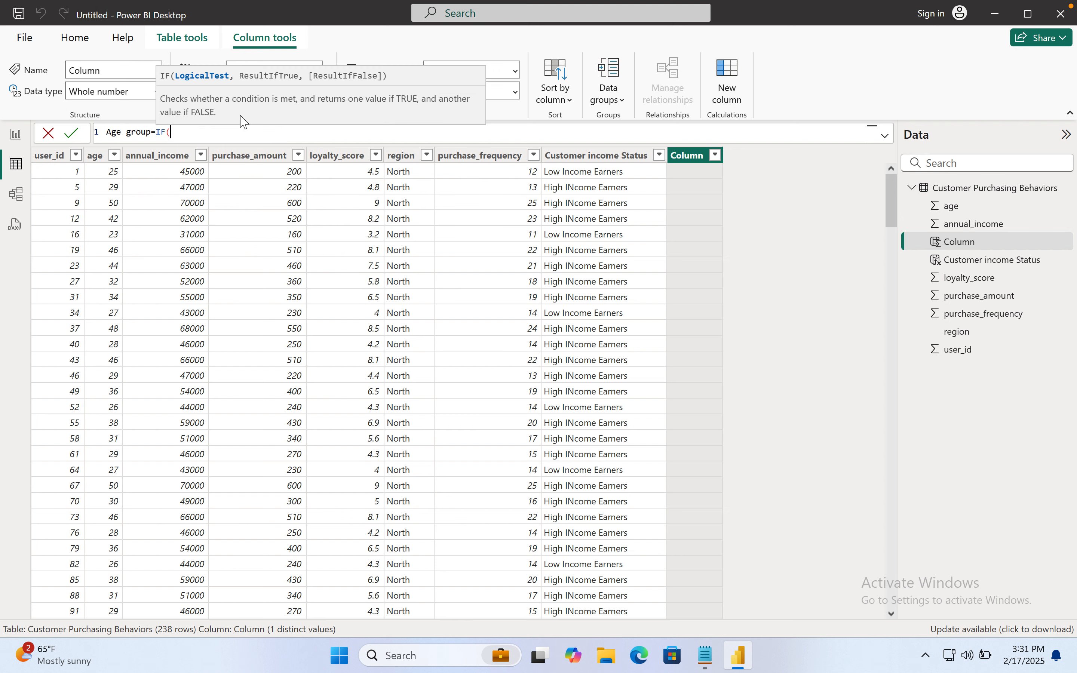
type("sg")
key("BackSpace")
key("BackSpace")
type("age")
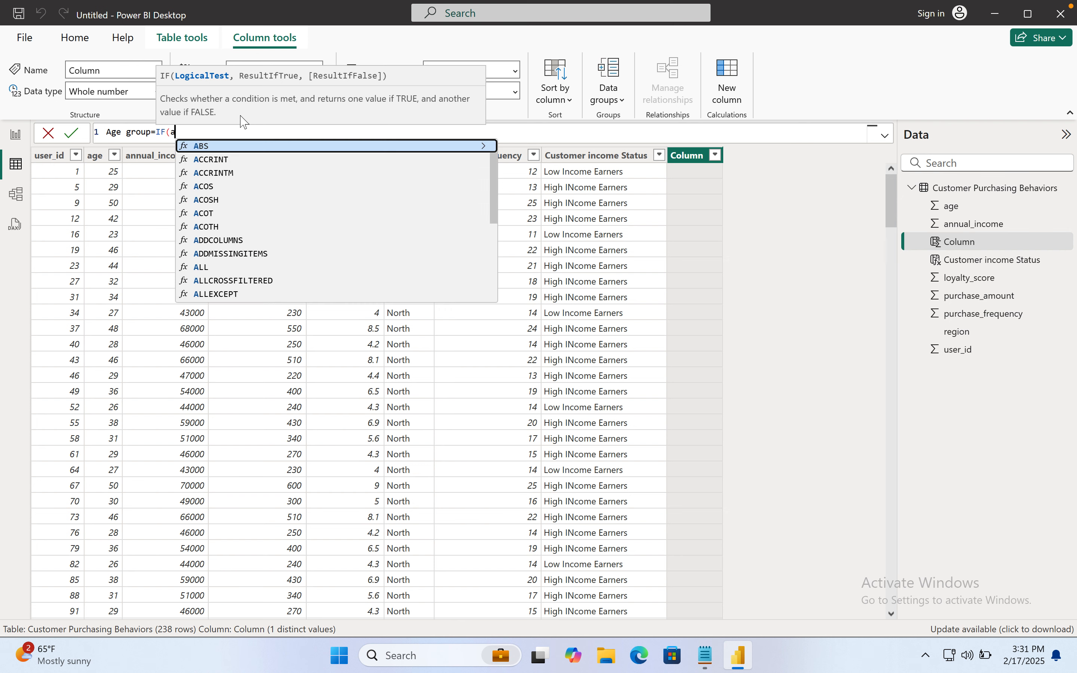
key("Tab")
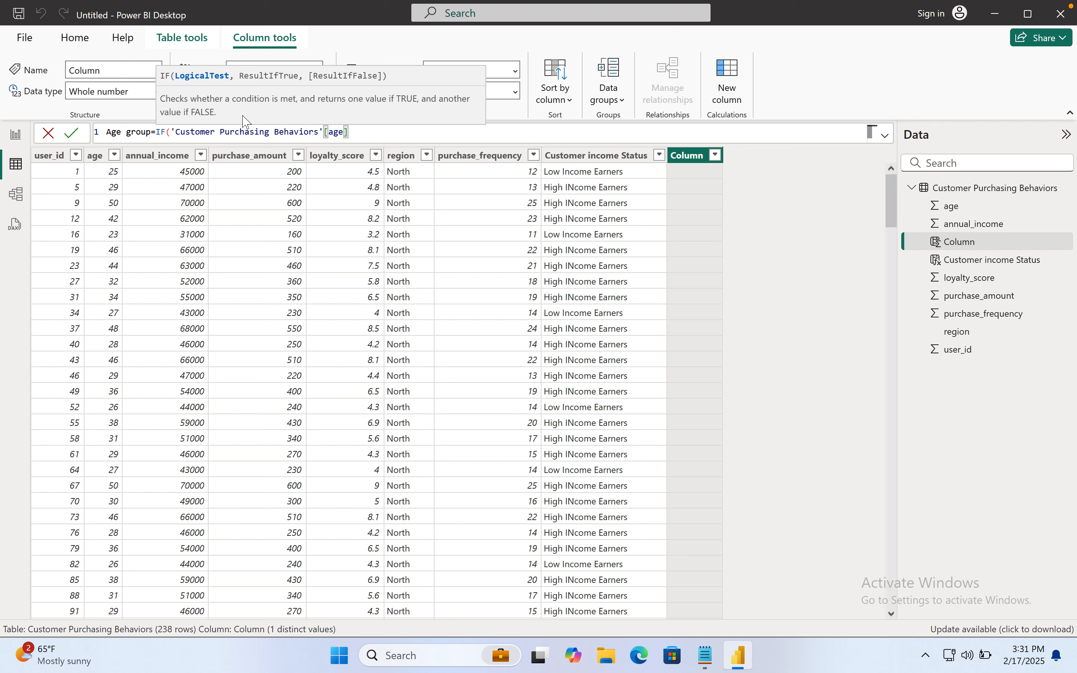
Step: Sort the table by age in ascending order and look through the age values from youngest upward
left_click(114, 156)
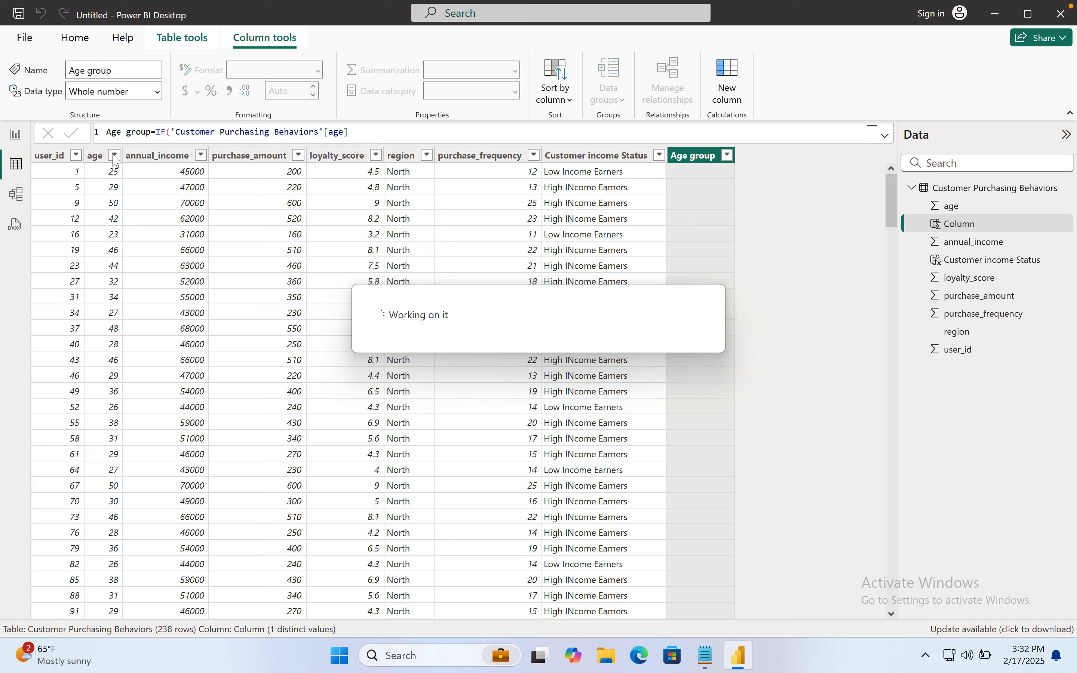
left_click(116, 160)
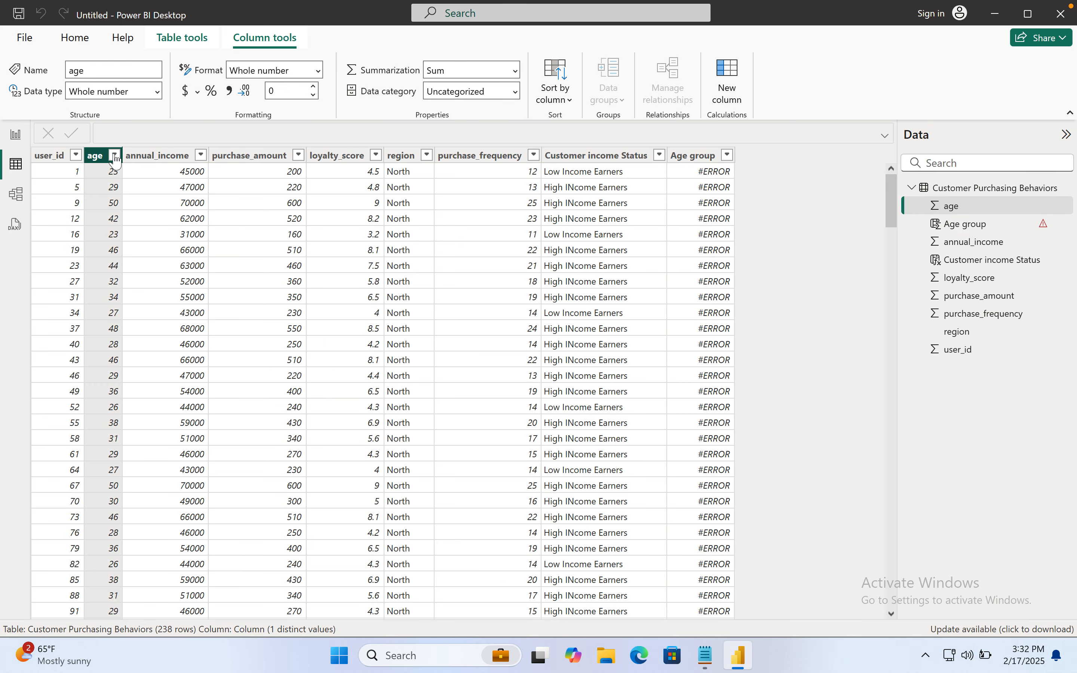
left_click(115, 156)
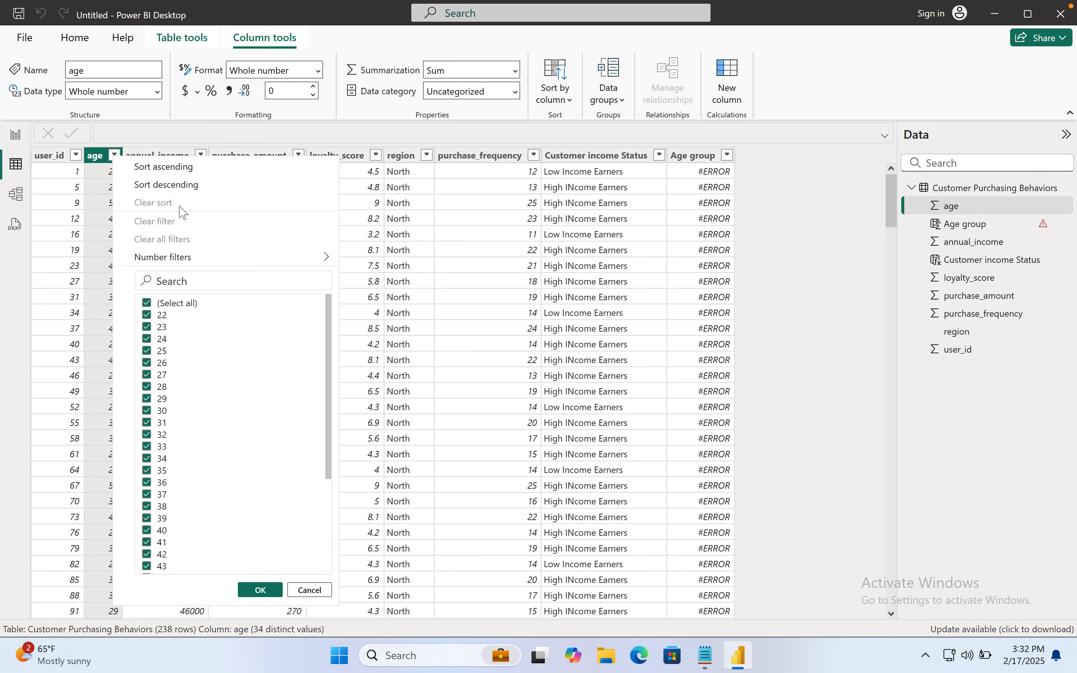
left_click(170, 173)
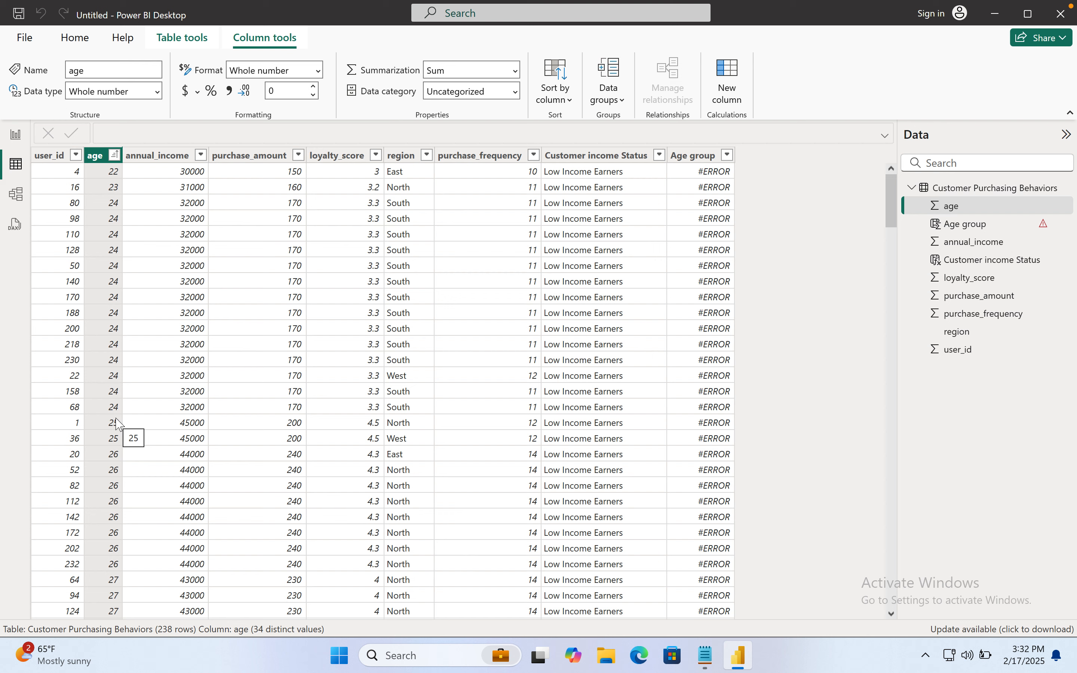
scroll(116, 478, "down", 5)
scroll(117, 479, "down", 12)
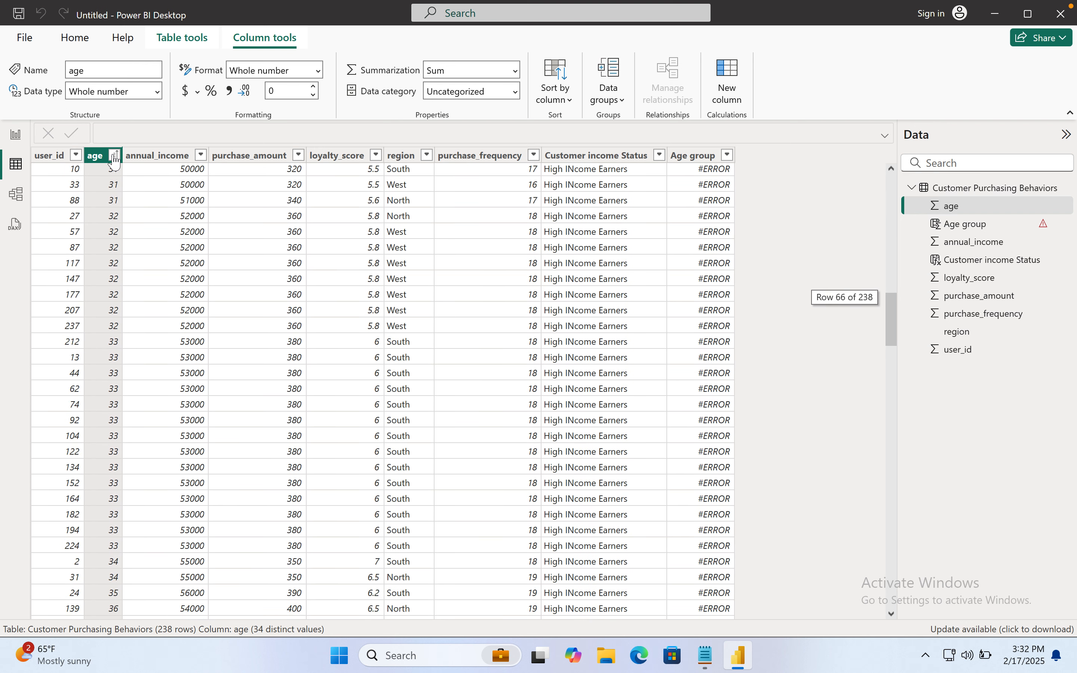
Step: Sort the table by age in descending order to examine the highest ages, then clear the sort
left_click(114, 156)
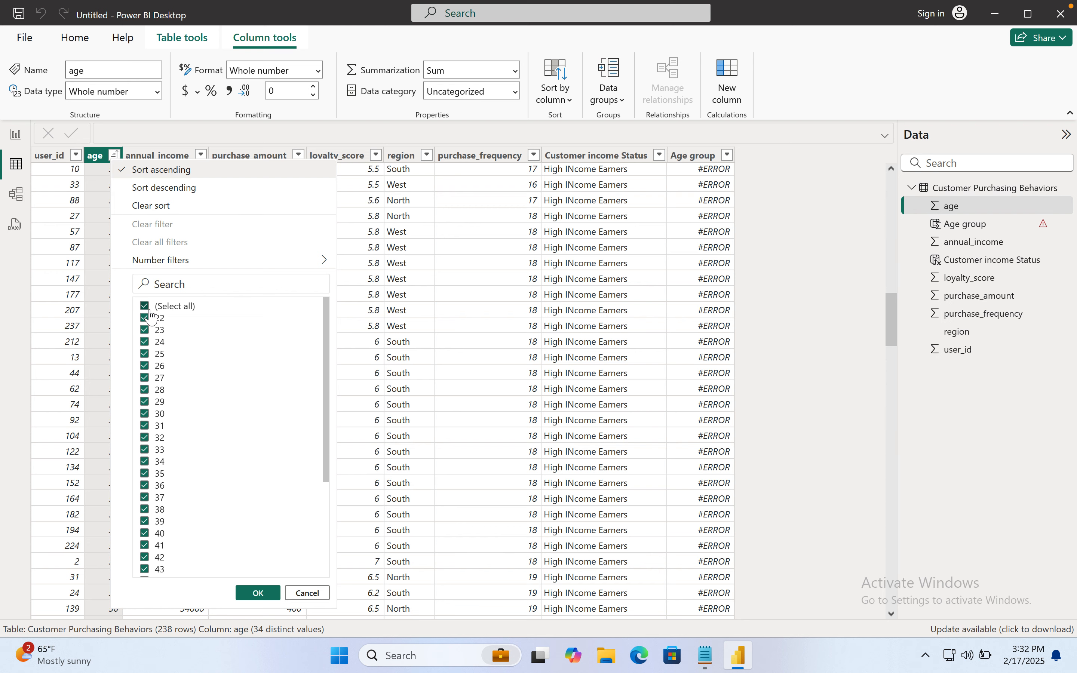
left_click(164, 189)
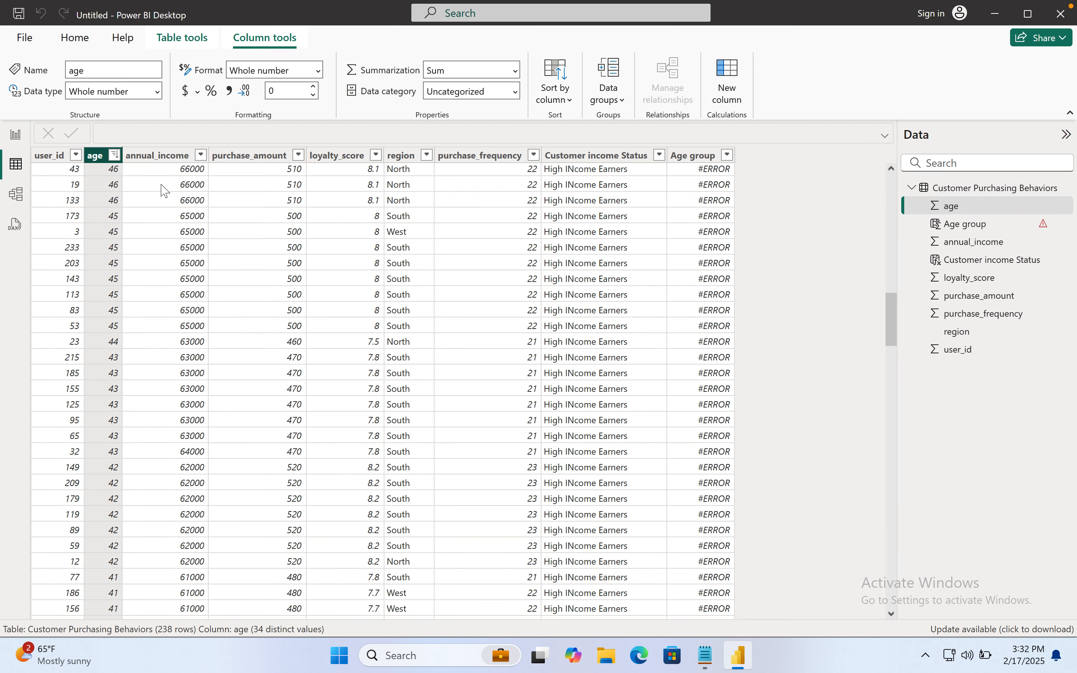
scroll(114, 217, "up", 10)
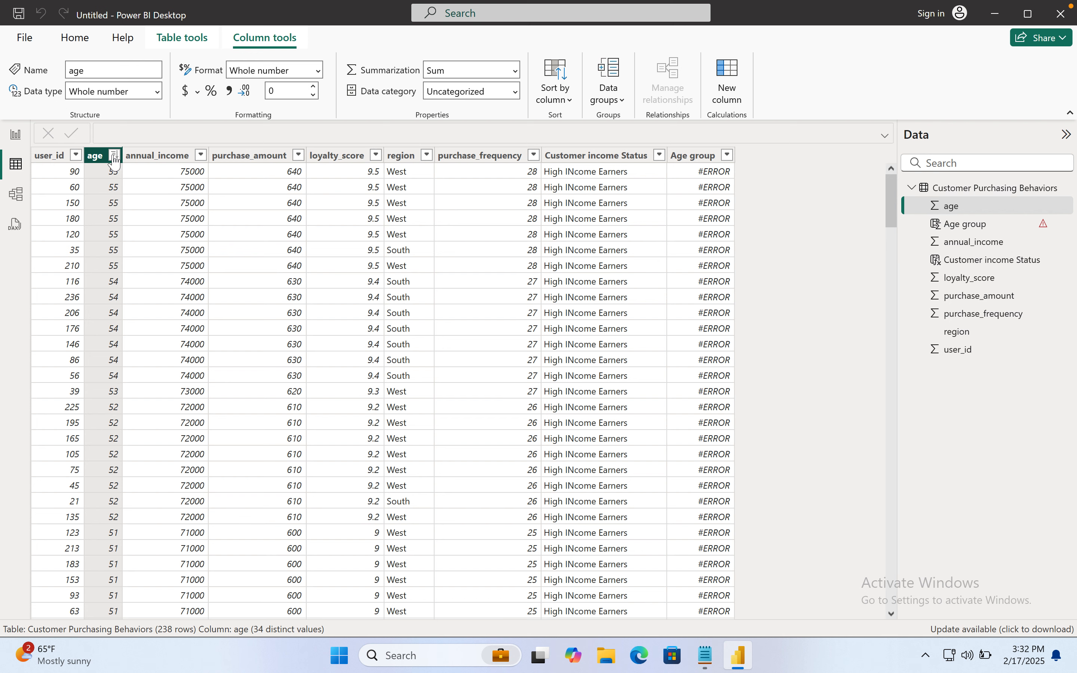
left_click(114, 158)
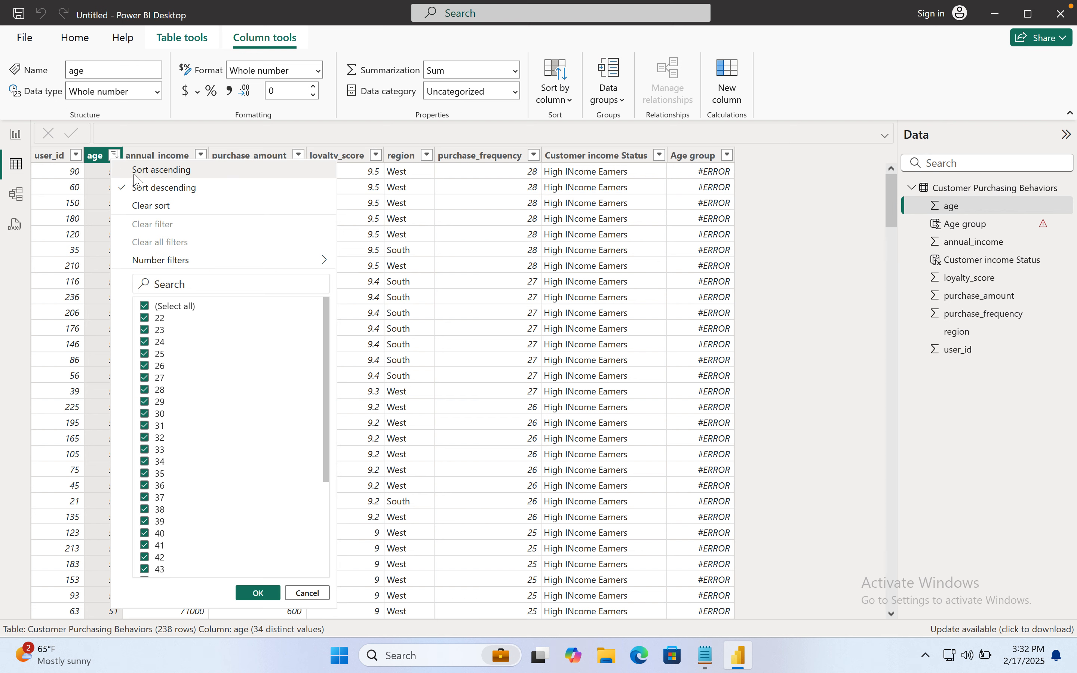
left_click(168, 207)
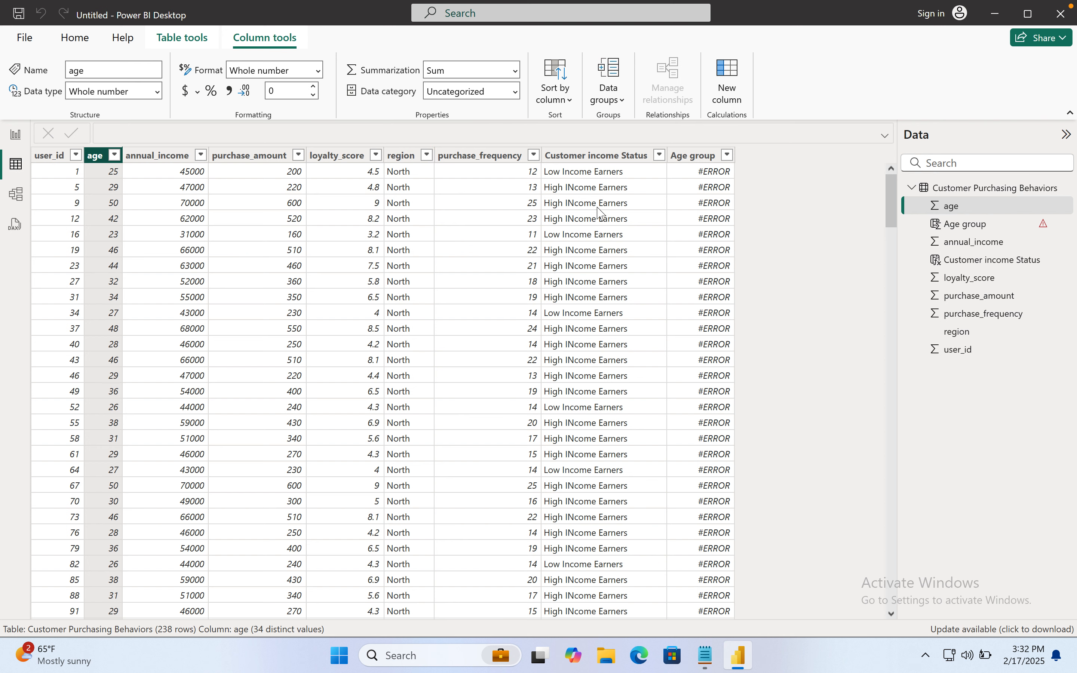
Step: Extend the Age group formula's IF with the condition age <=30 and the result "Bellow 30"
left_click(700, 156)
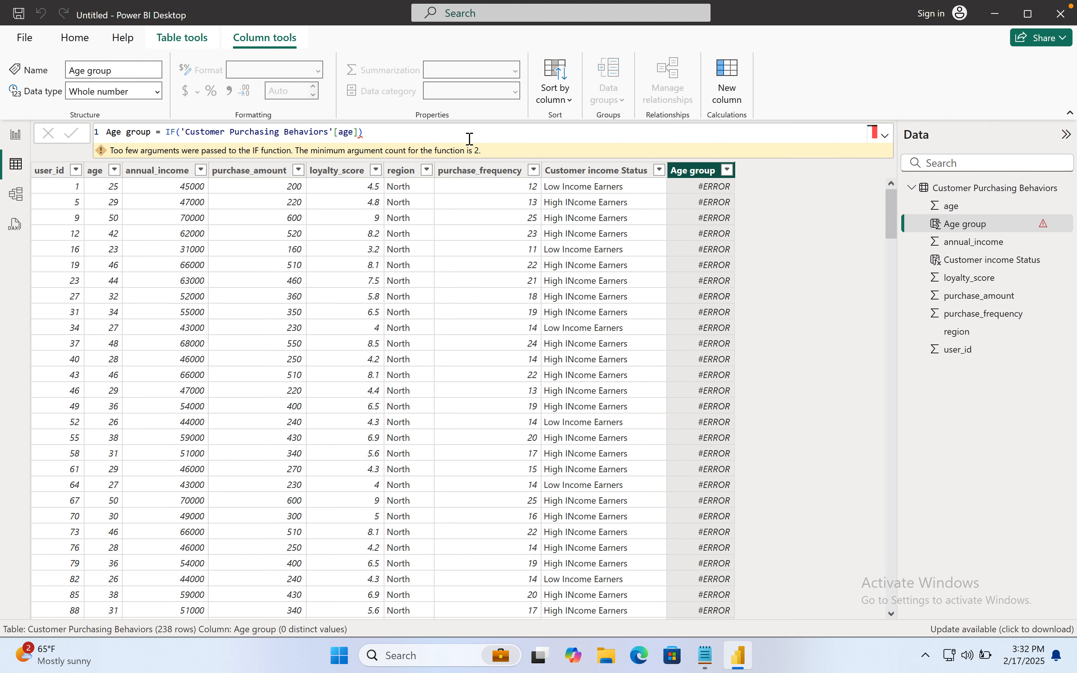
left_click(361, 133)
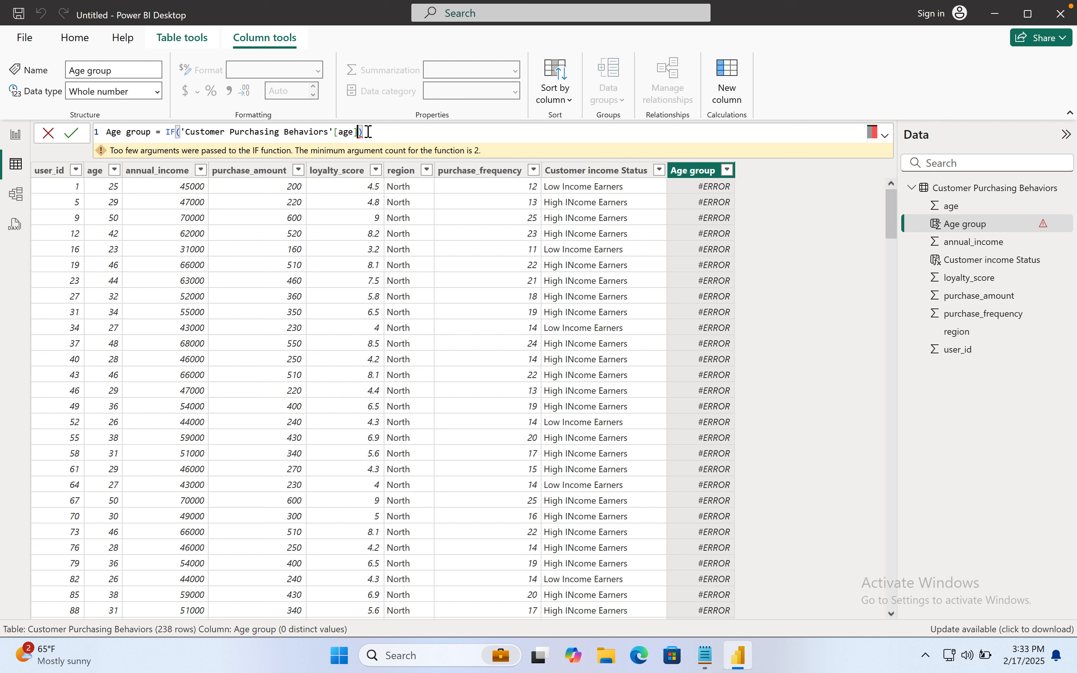
type("<=30,")
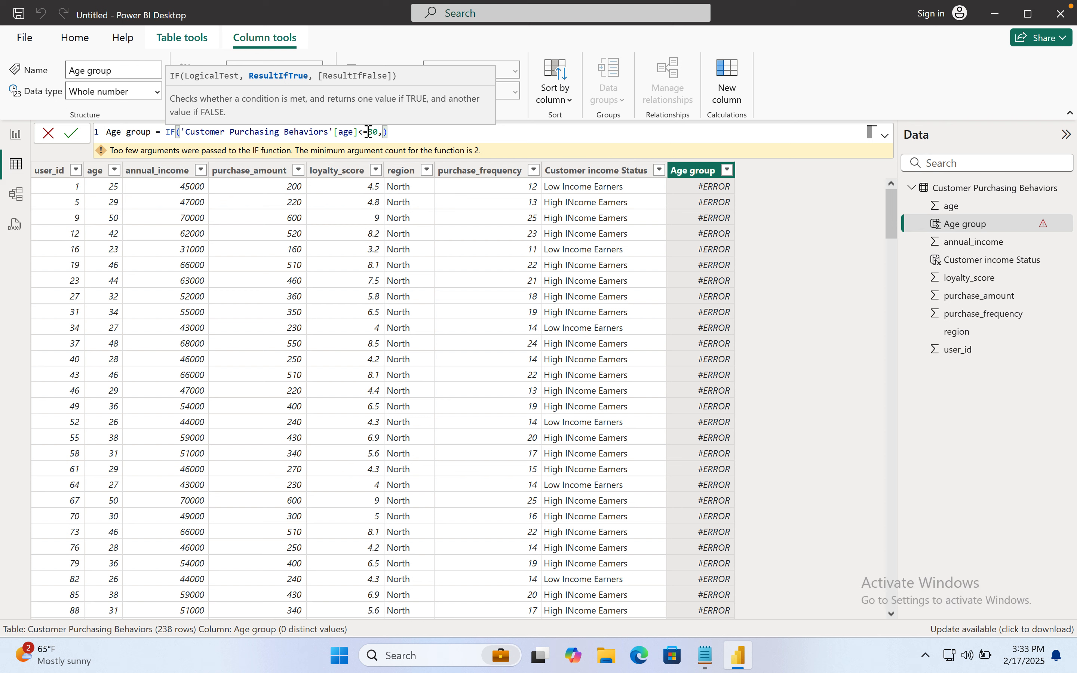
type("be")
key("BackSpace")
key("BackSpace")
type("\"")
type("Bellow 30\",")
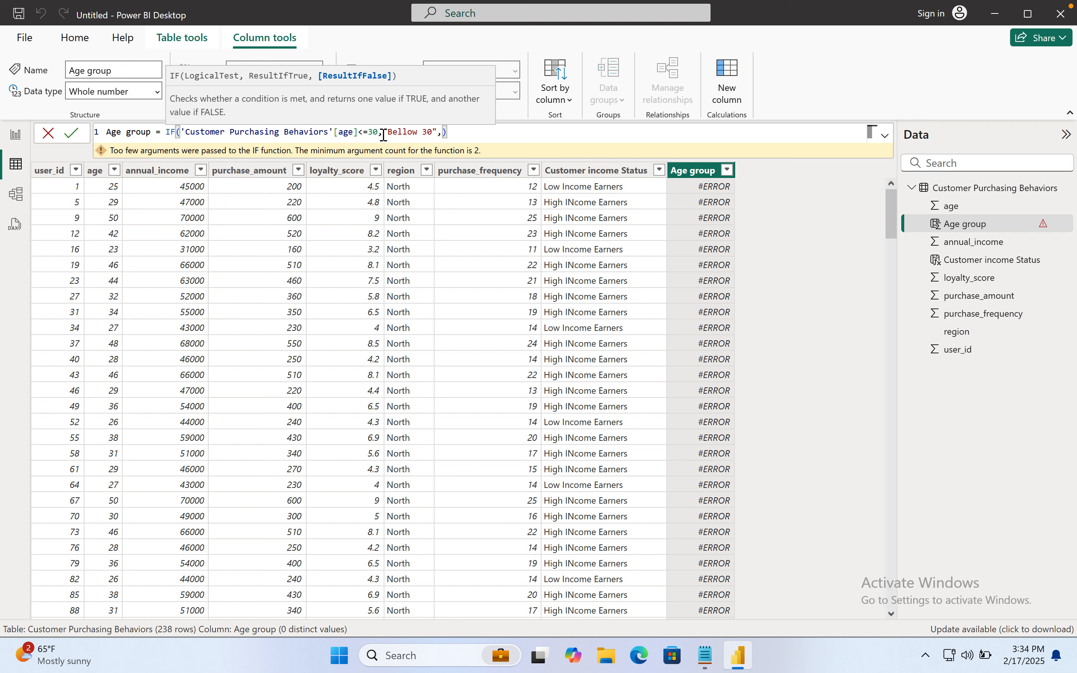
Step: Nest a second IF as the false result, testing 'Customer Purchasing Behaviors'[age]<=50
type("if")
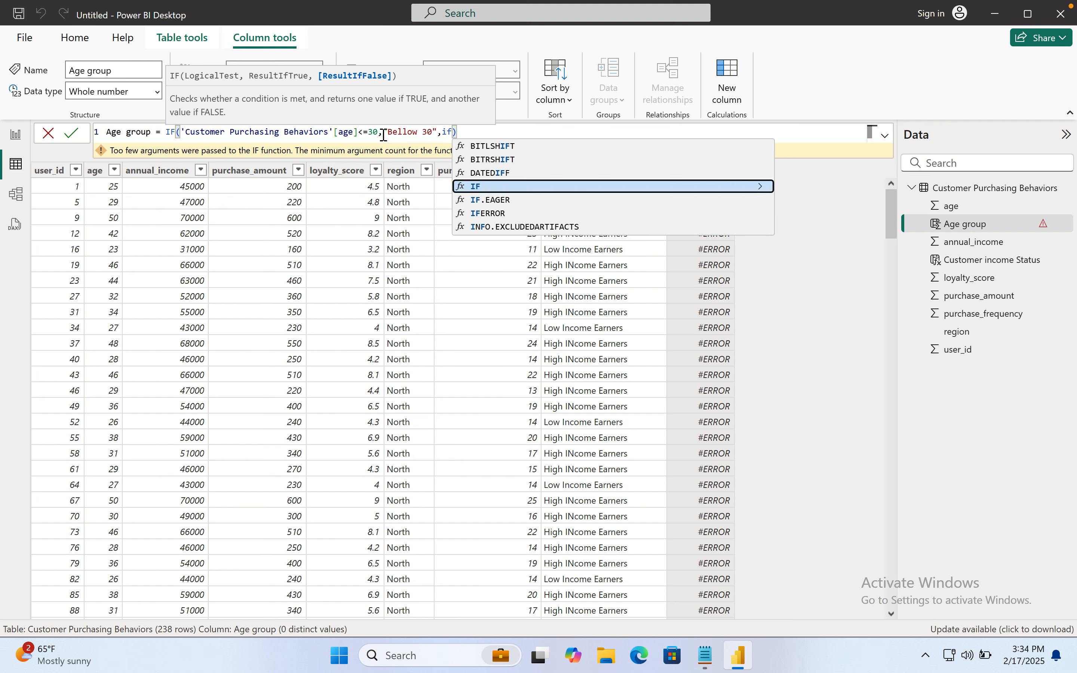
key("Tab")
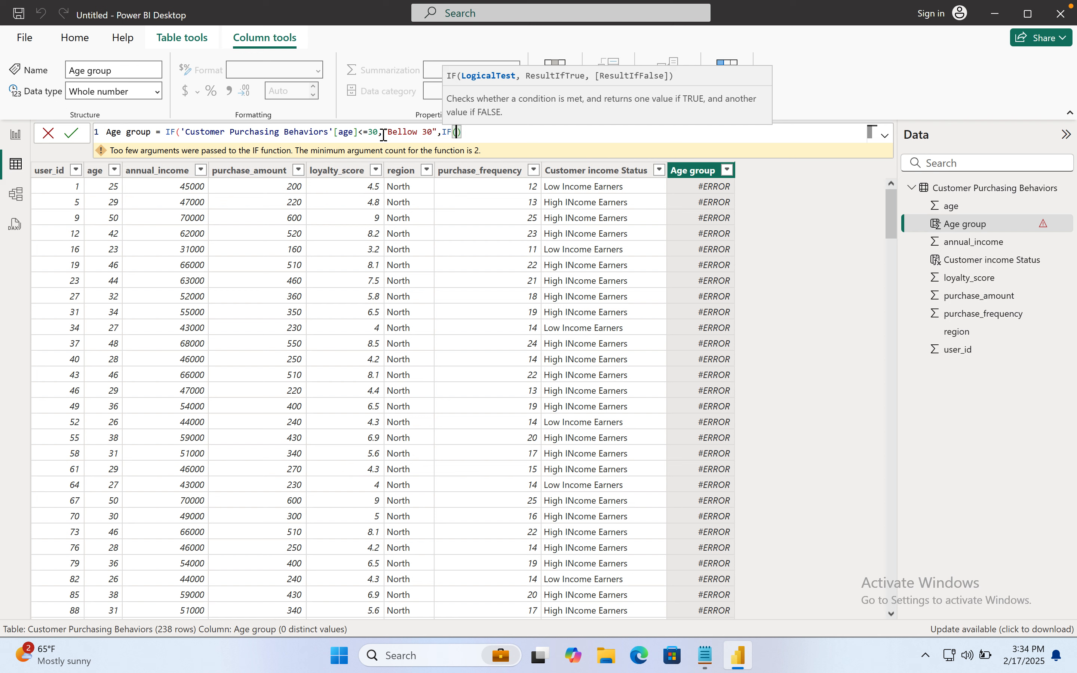
type("age")
key("Tab")
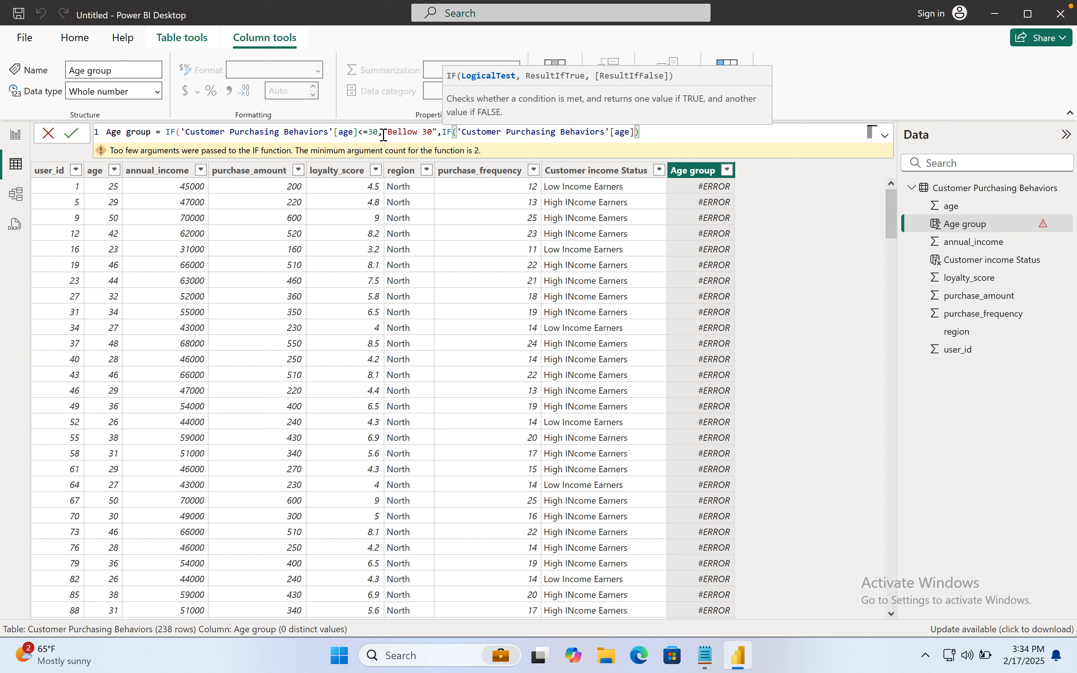
type("<=50")
key("BackSpace")
type("\"")
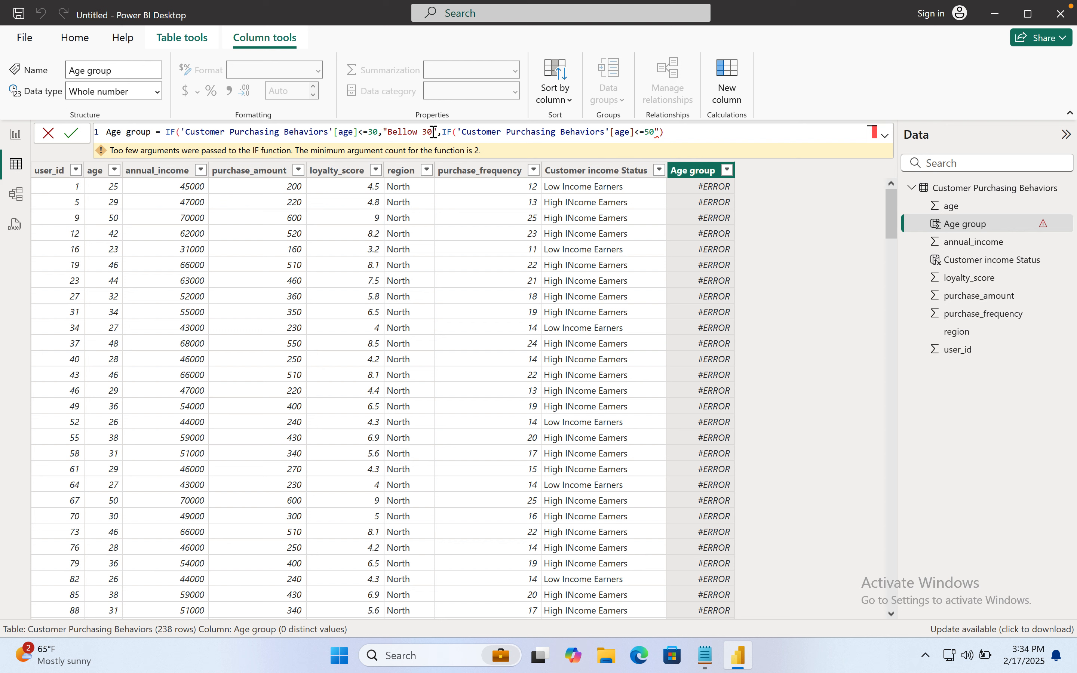
Step: Replace the first IF's result text with "Young Adult"
left_click_drag(433, 132, 388, 132)
type("Young")
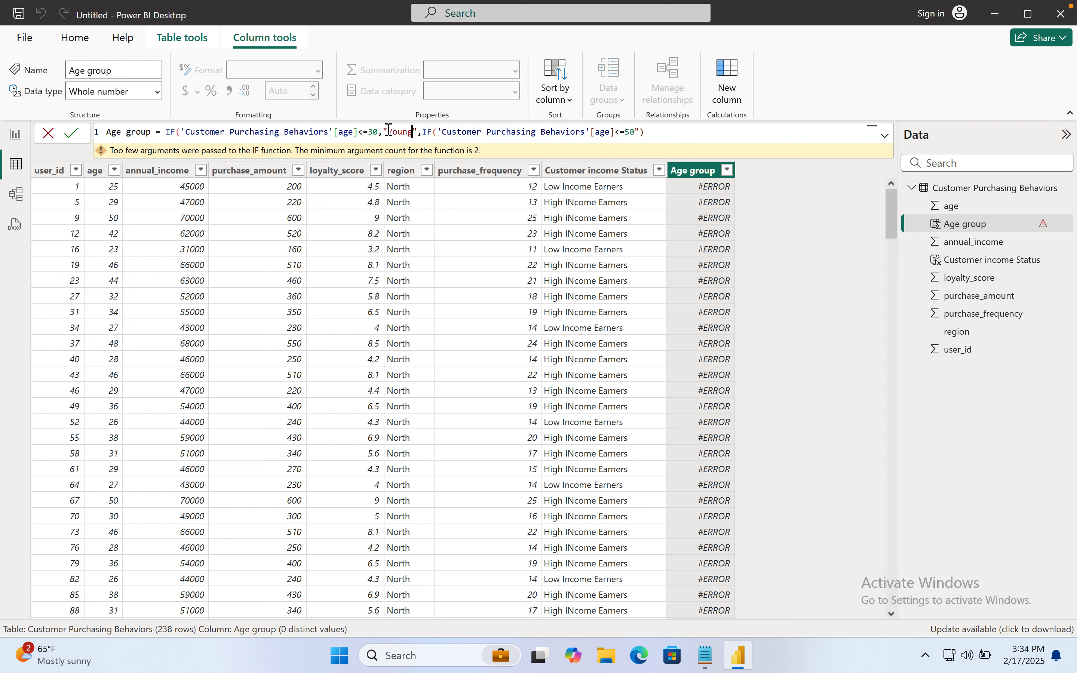
type(" Adult")
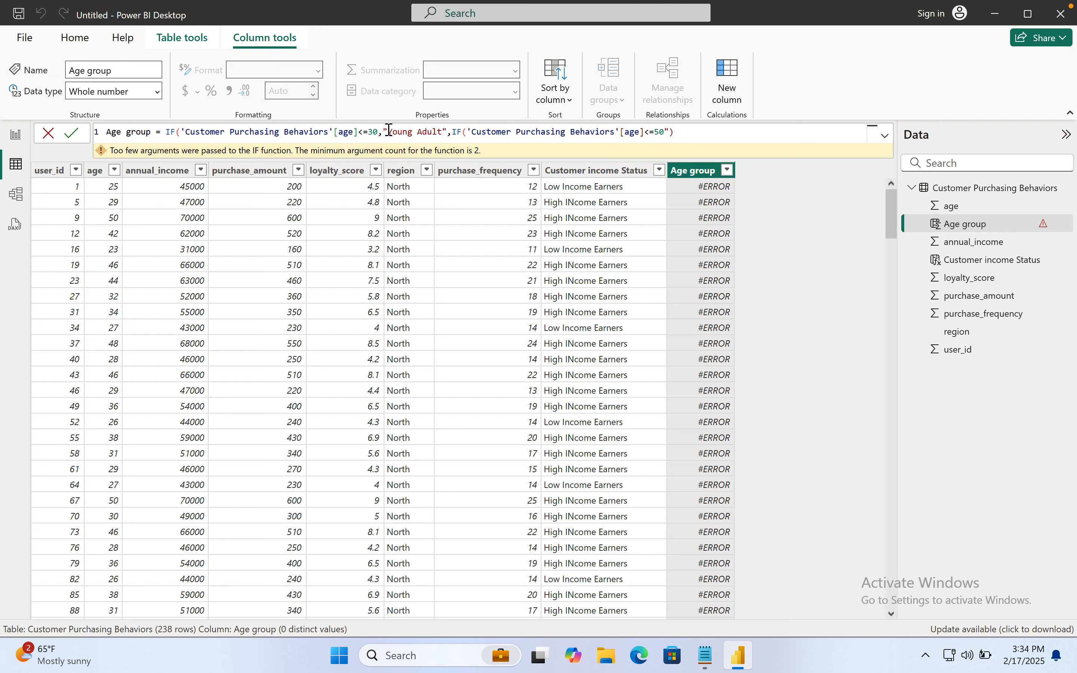
Step: Tidy the end of the nested IF and change its age condition to >=50
left_click(666, 133)
key("Delete")
type("\"")
left_click(669, 130)
type(")")
double_click(654, 131)
left_click(650, 132)
key("BackSpace")
type(">")
Step: Give the nested IF the true result "Middle Age", with commas separating its arguments
type("Middle Age\"")
left_click(706, 130)
key("BackSpace")
left_click(666, 133)
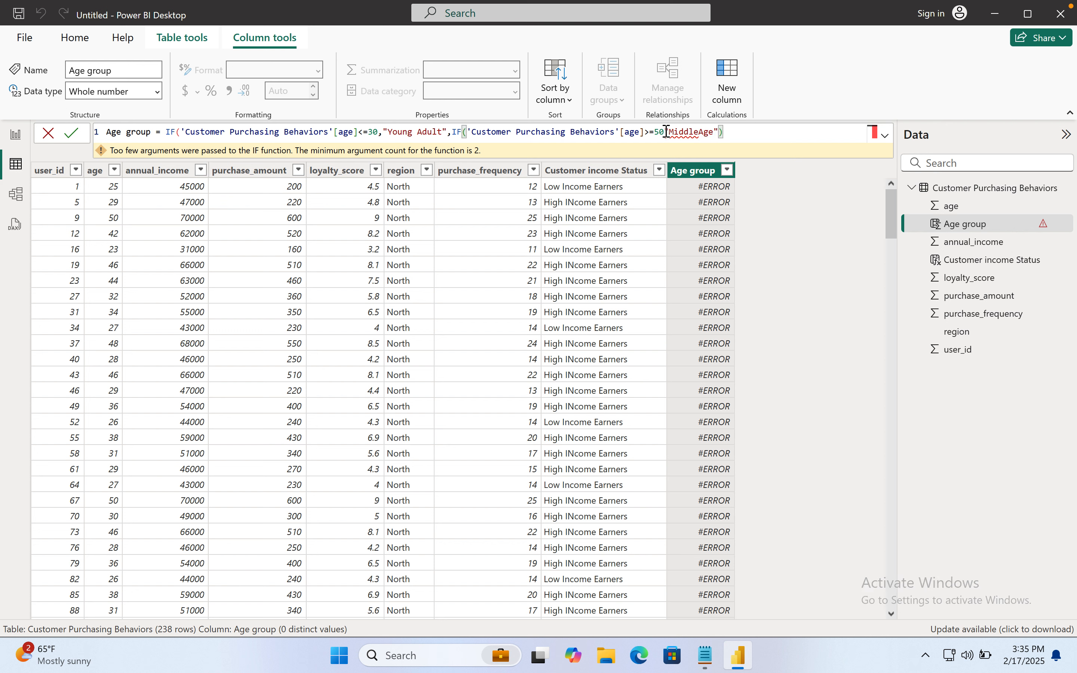
type(",")
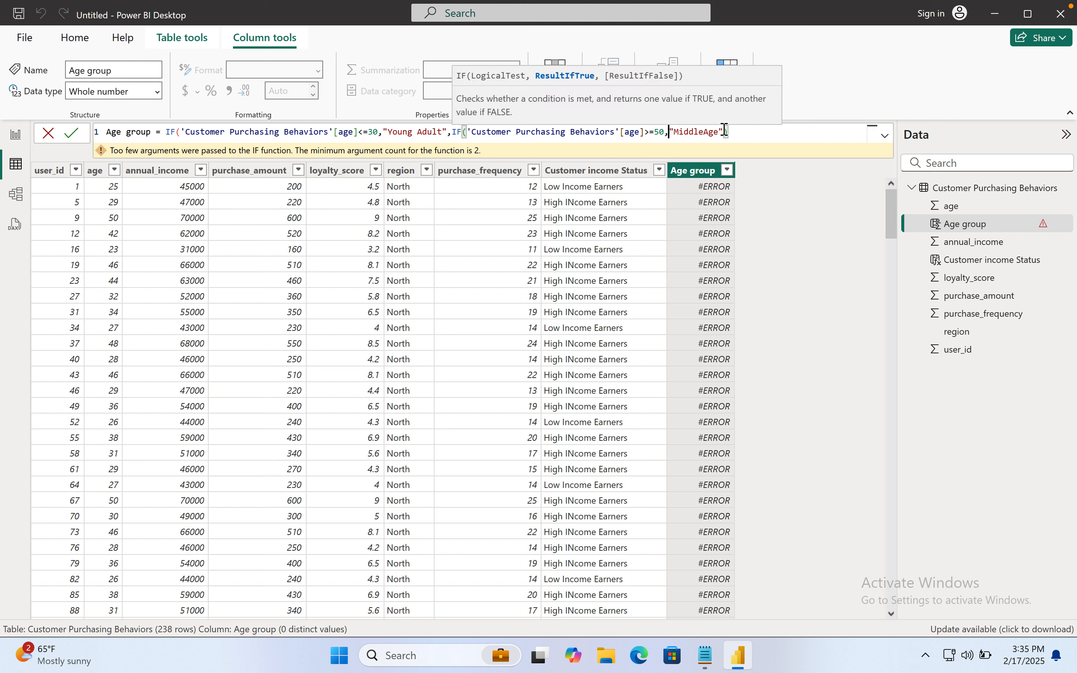
left_click(724, 131)
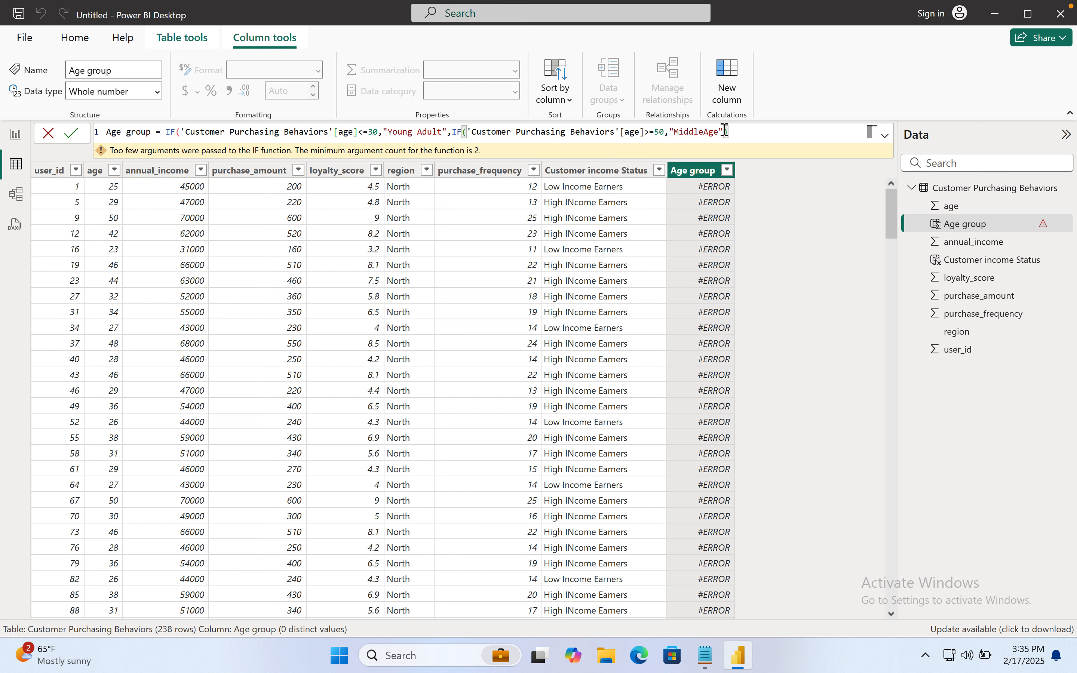
type(")")
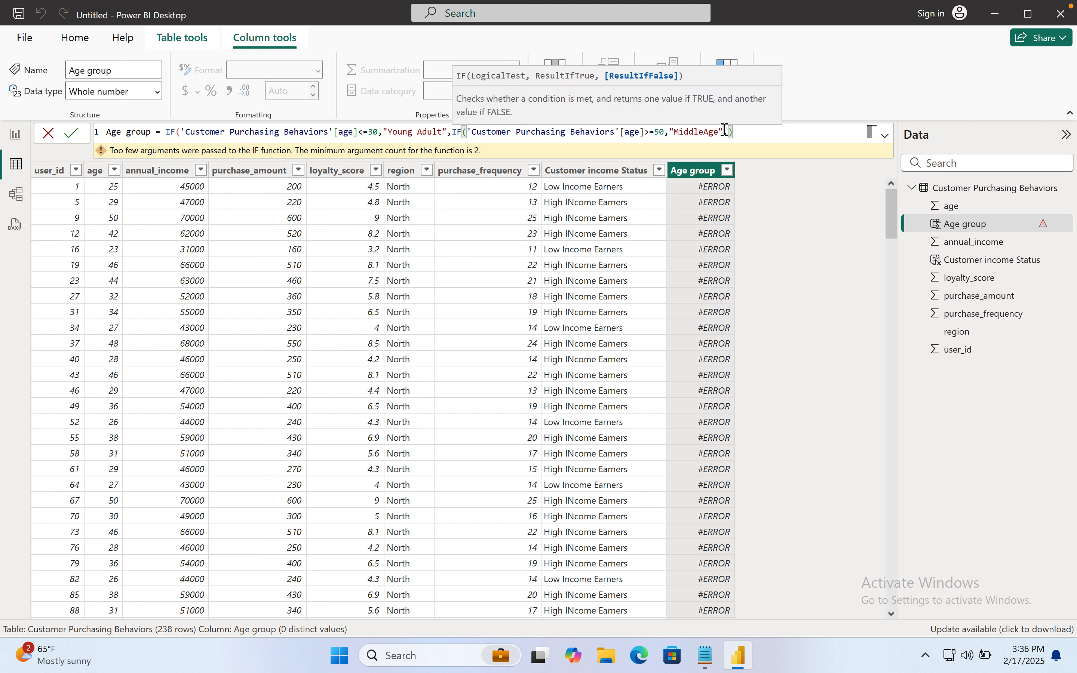
type(",")
double_click(703, 132)
left_click(703, 132)
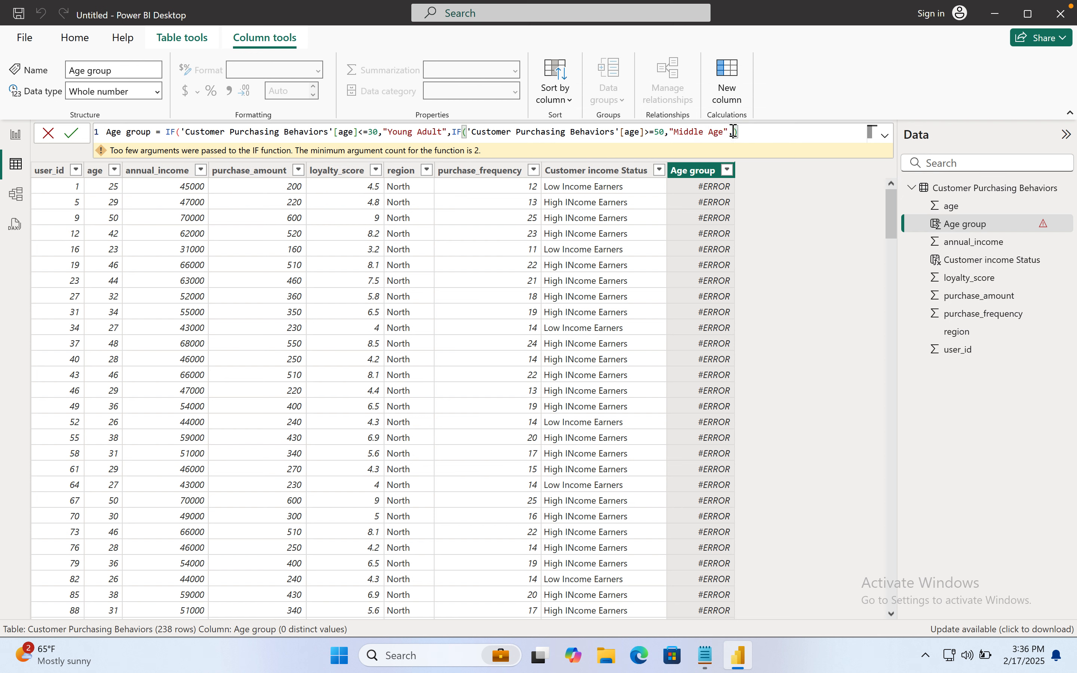
Step: Add "Elderly" as the nested IF's false result, commit the Age group formula and check the column's distinct values
type("\"Elderly\"")
left_click(785, 133)
type(")")
key("Return")
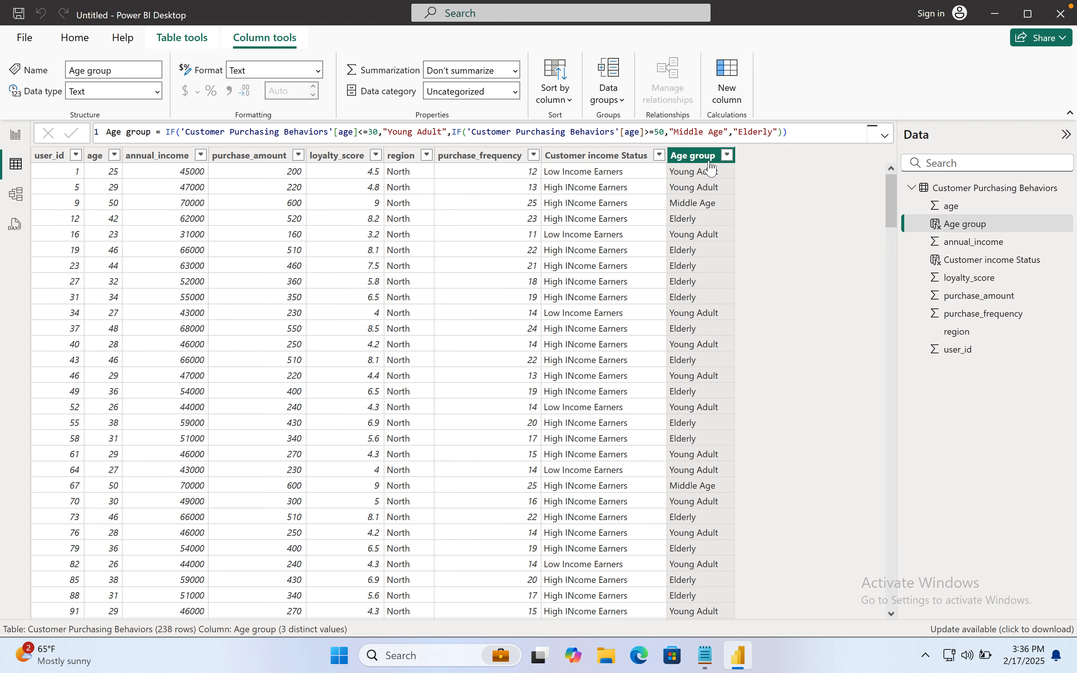
left_click(727, 156)
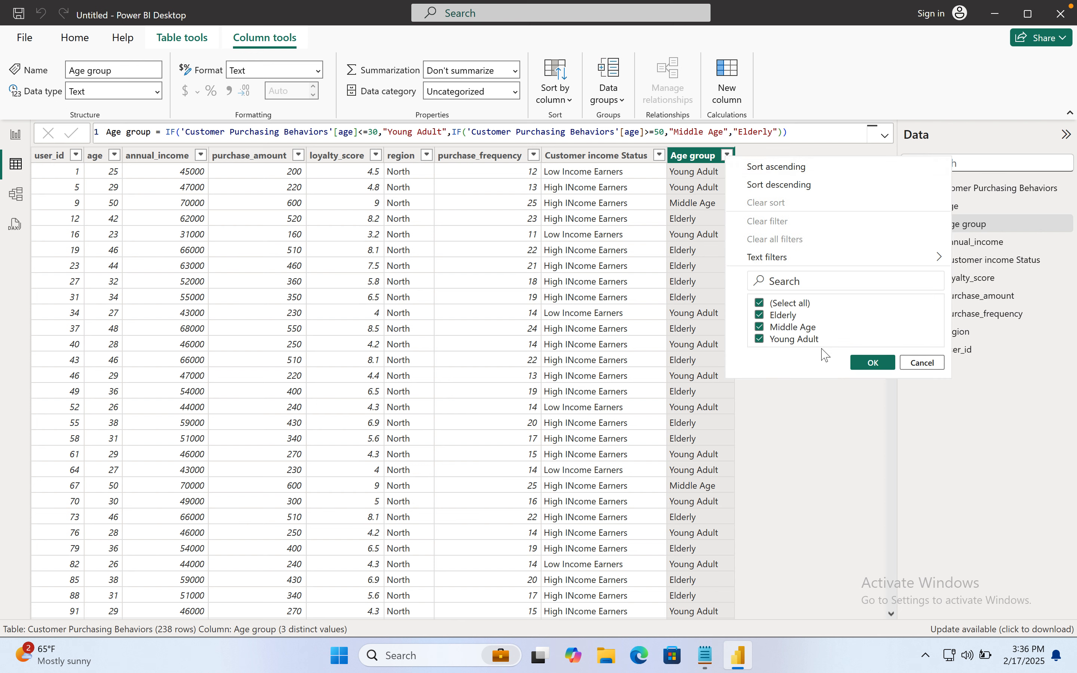
left_click(870, 364)
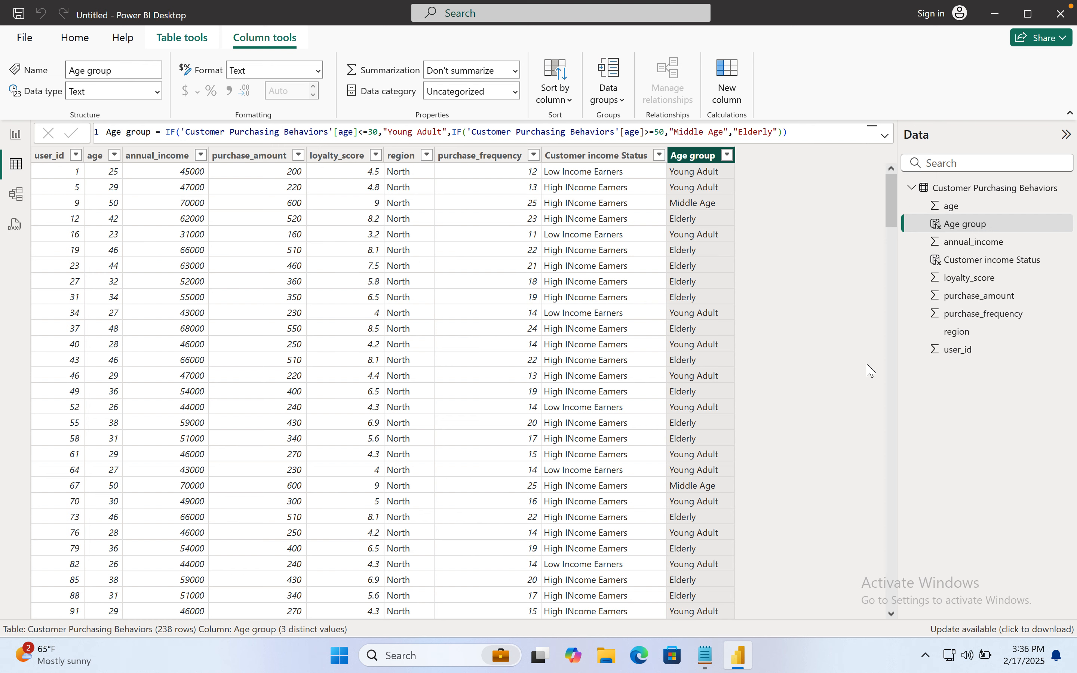
Step: Open the report view, then switch to Notepad to read the analysis questions and return to Power BI Desktop
left_click(16, 134)
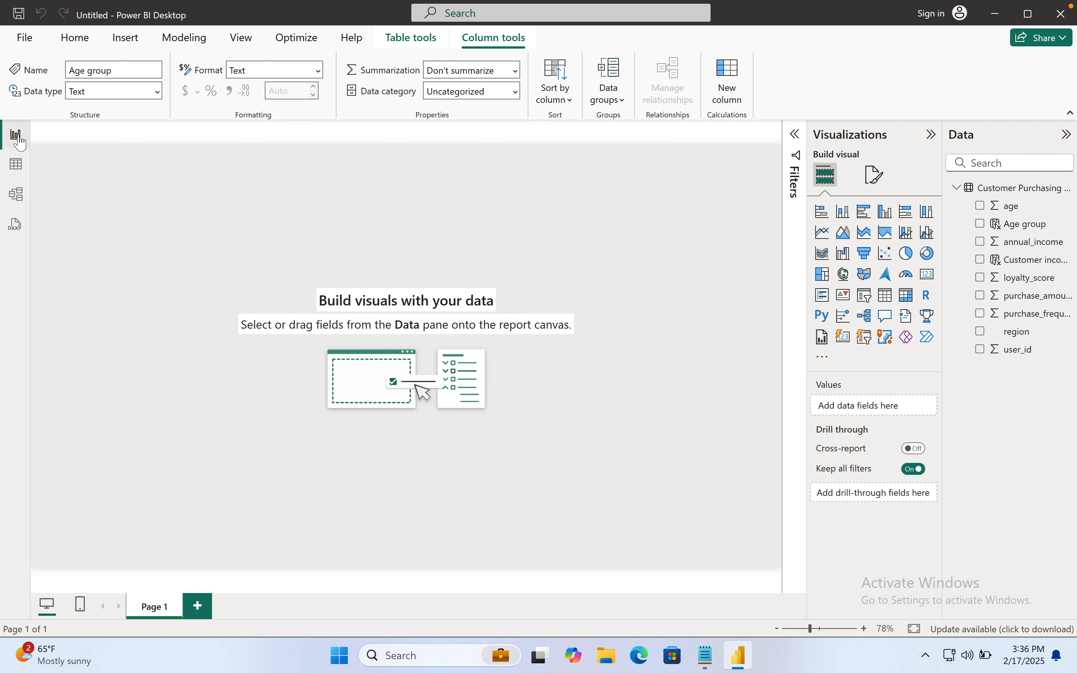
left_click(706, 656)
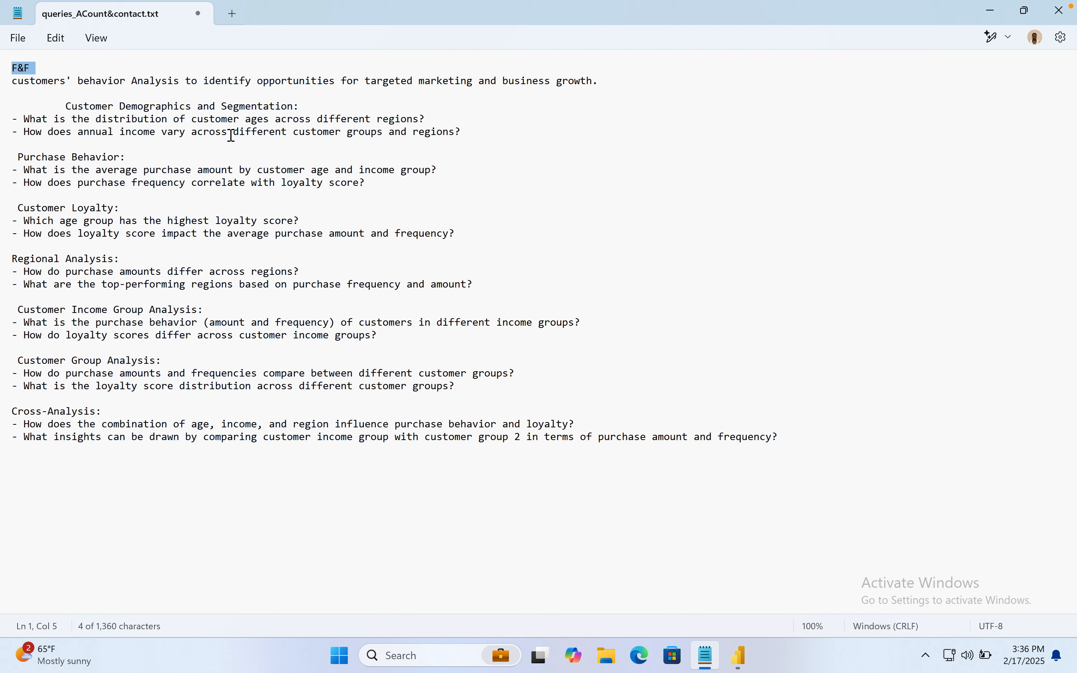
left_click(739, 656)
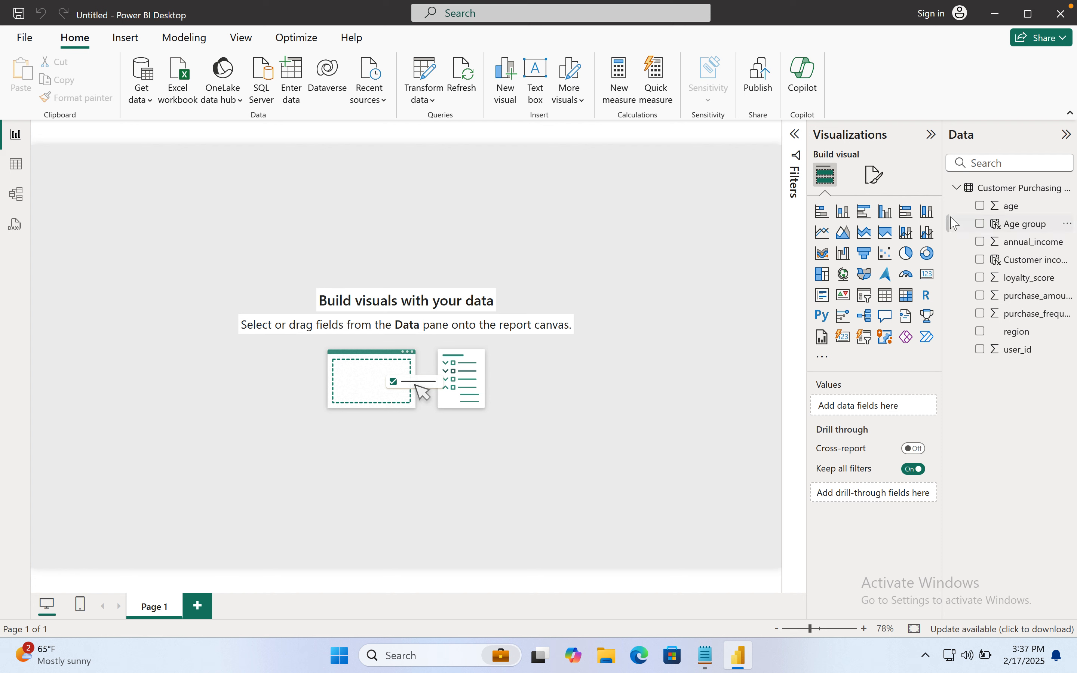
Step: Create a table visual from the age field, then remove the field and collapse the filters
left_click_drag(994, 214, 861, 412)
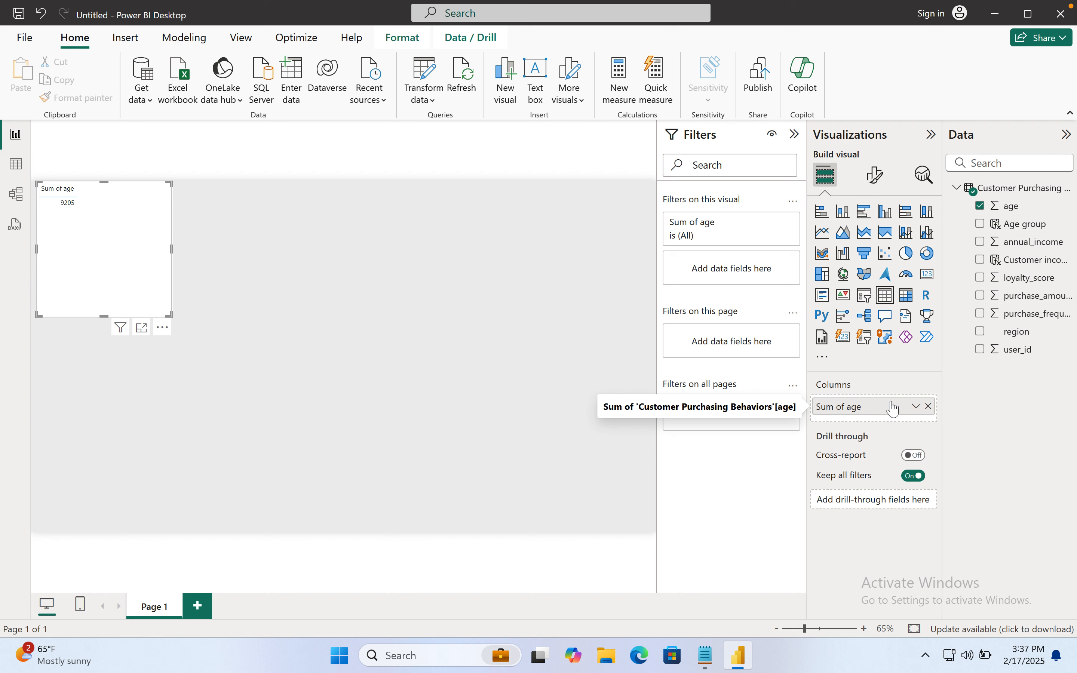
left_click(929, 406)
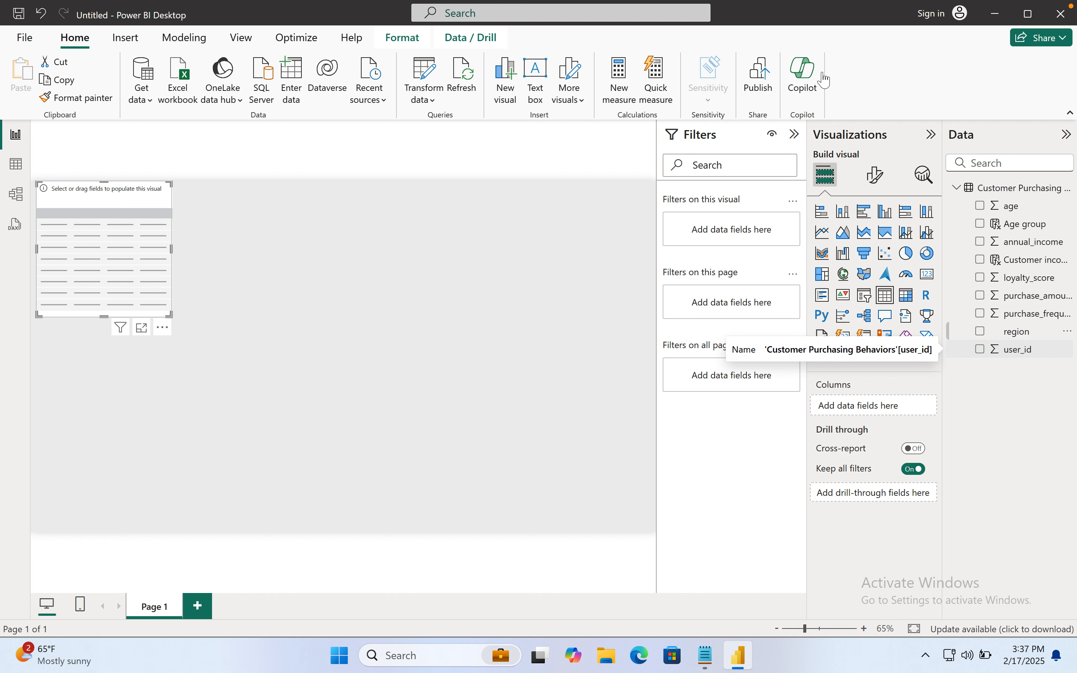
left_click(795, 135)
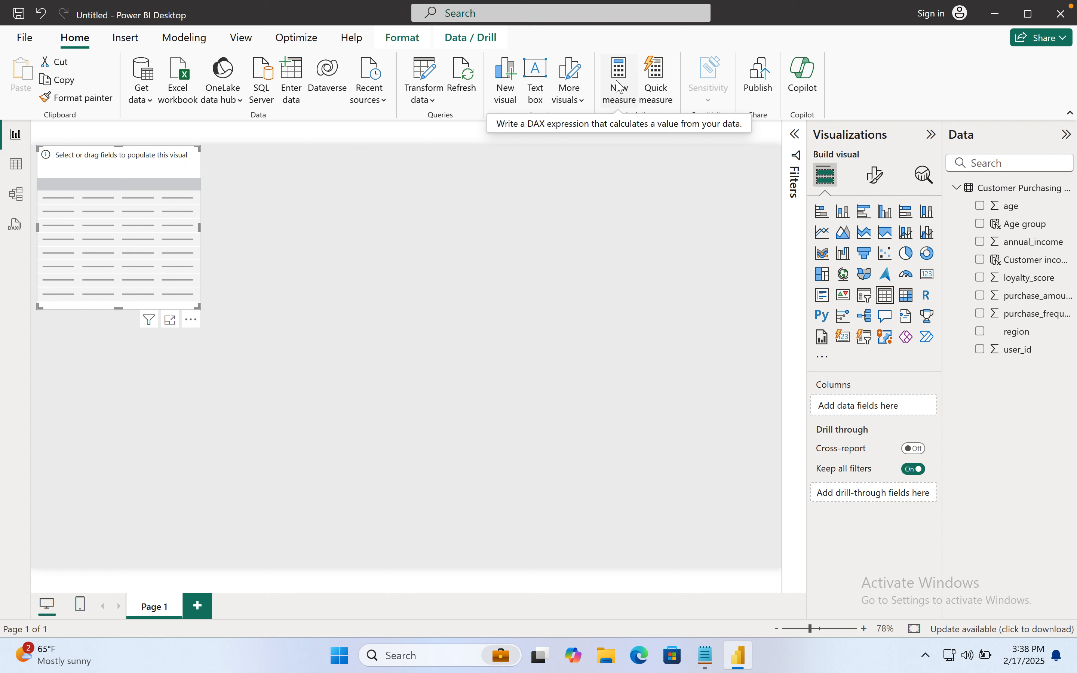
left_click(620, 85)
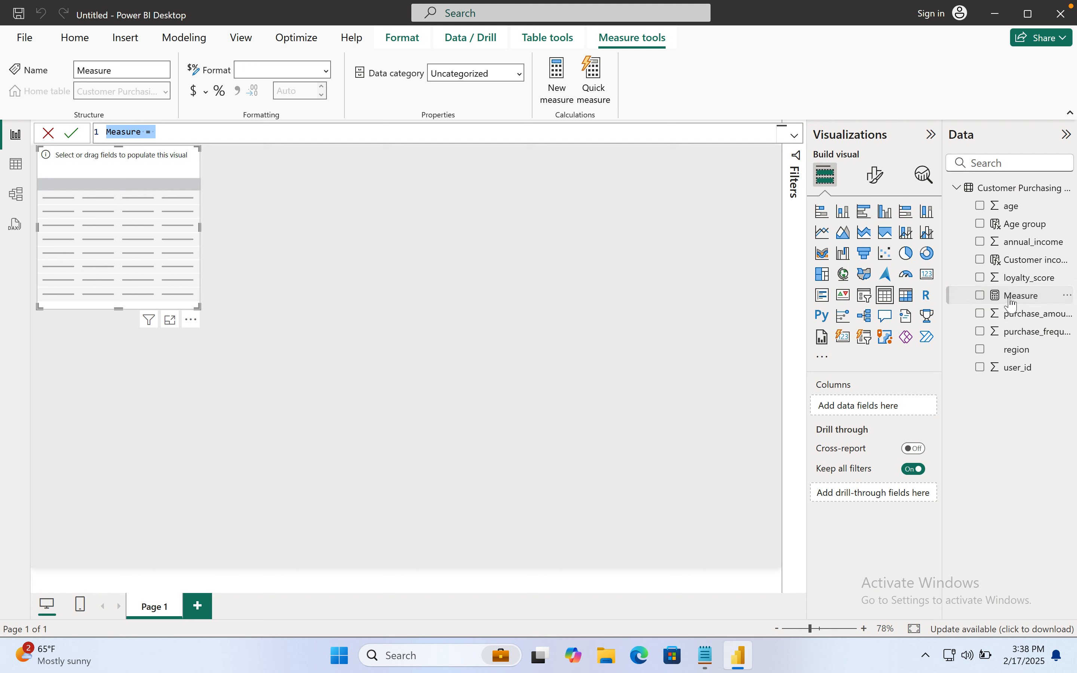
left_click(1014, 297)
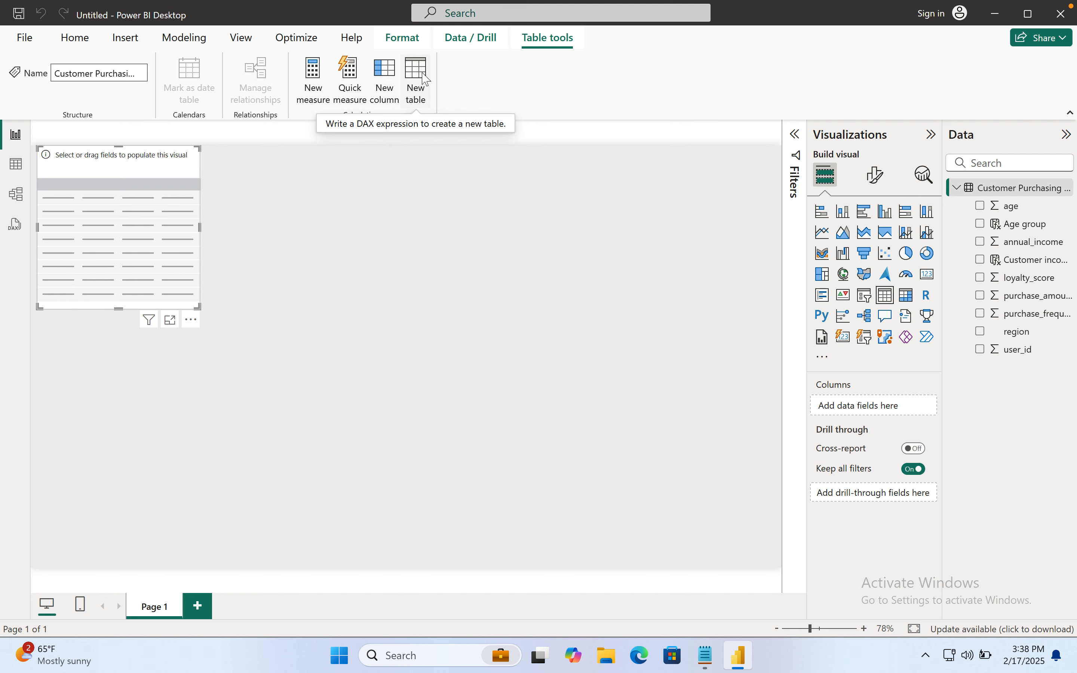
left_click(417, 80)
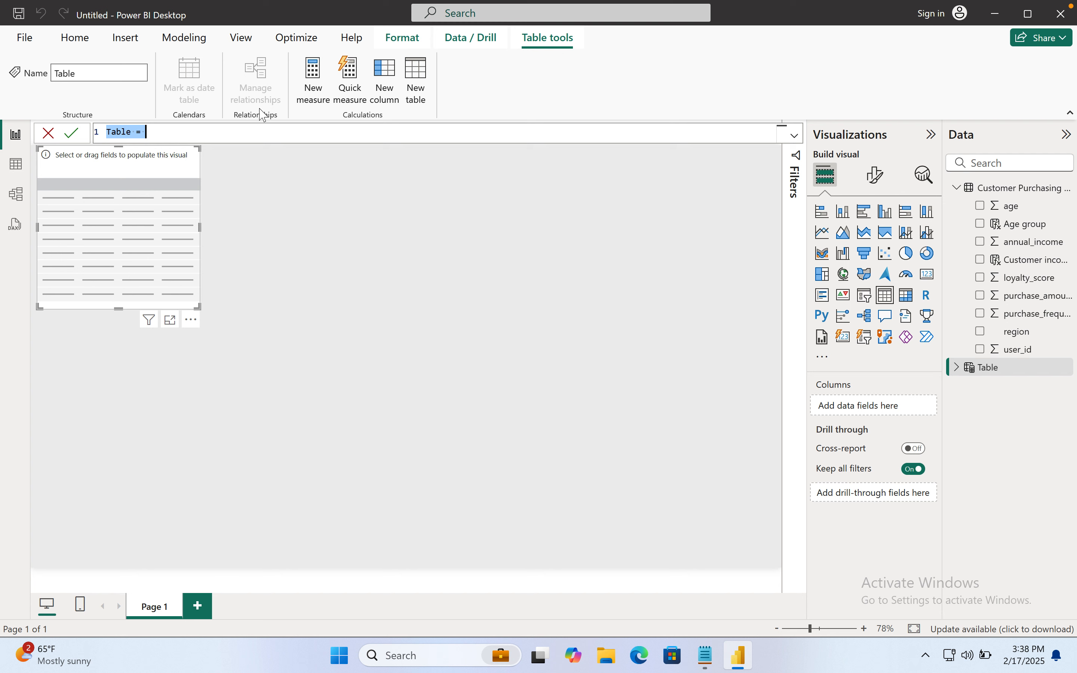
type("measure")
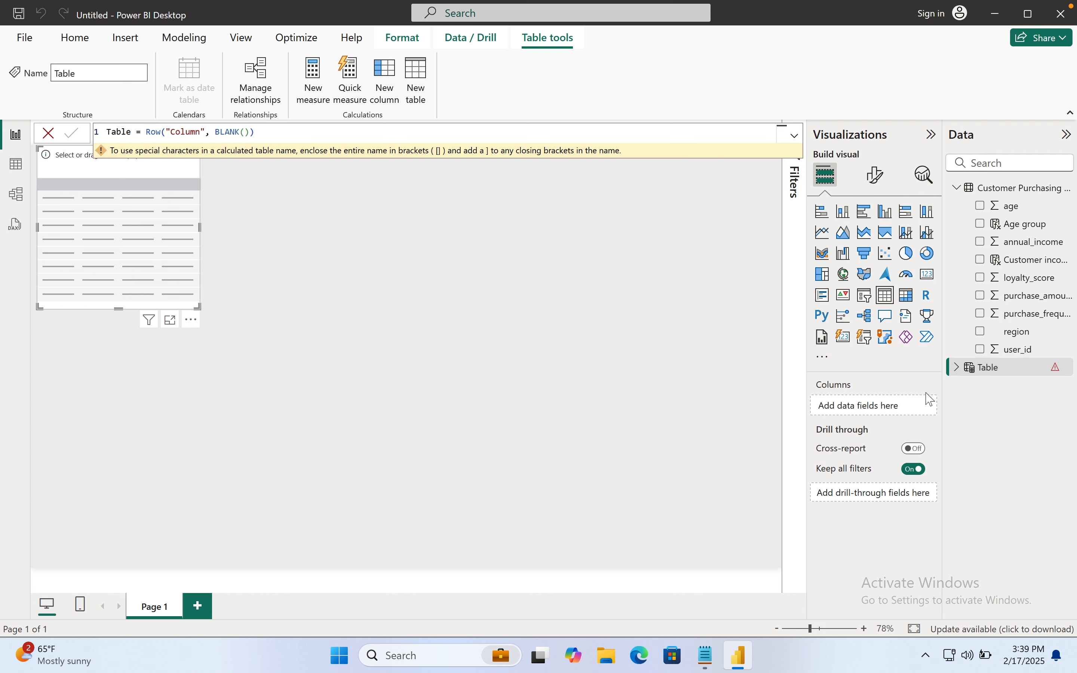
left_click_drag(267, 135, 102, 135)
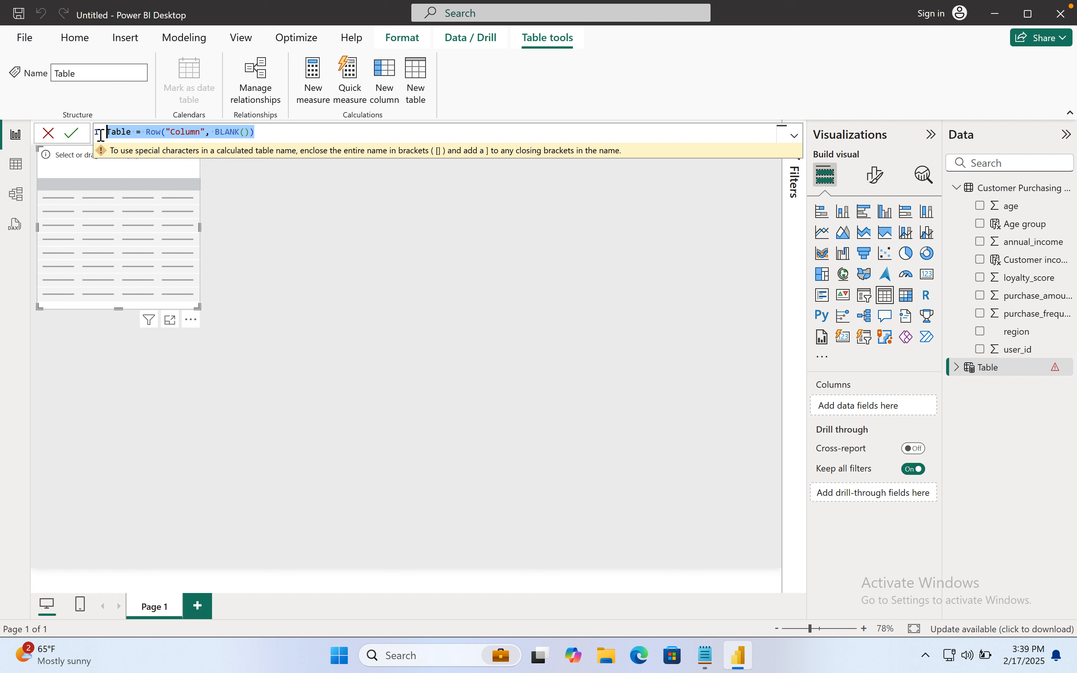
key("BackSpace")
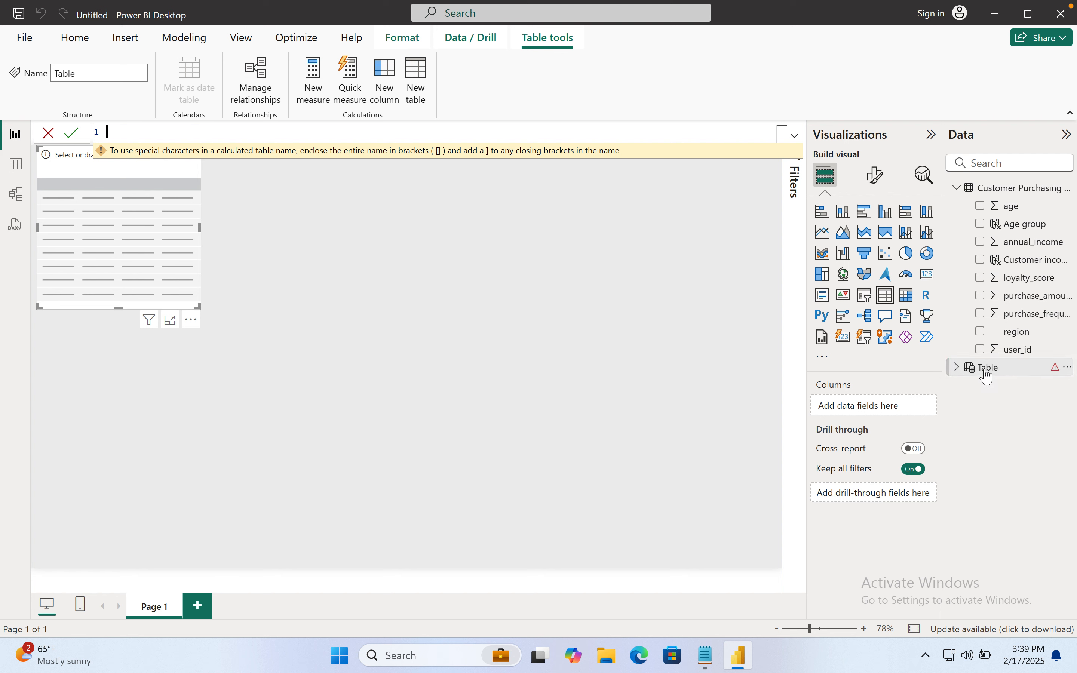
left_click(989, 375)
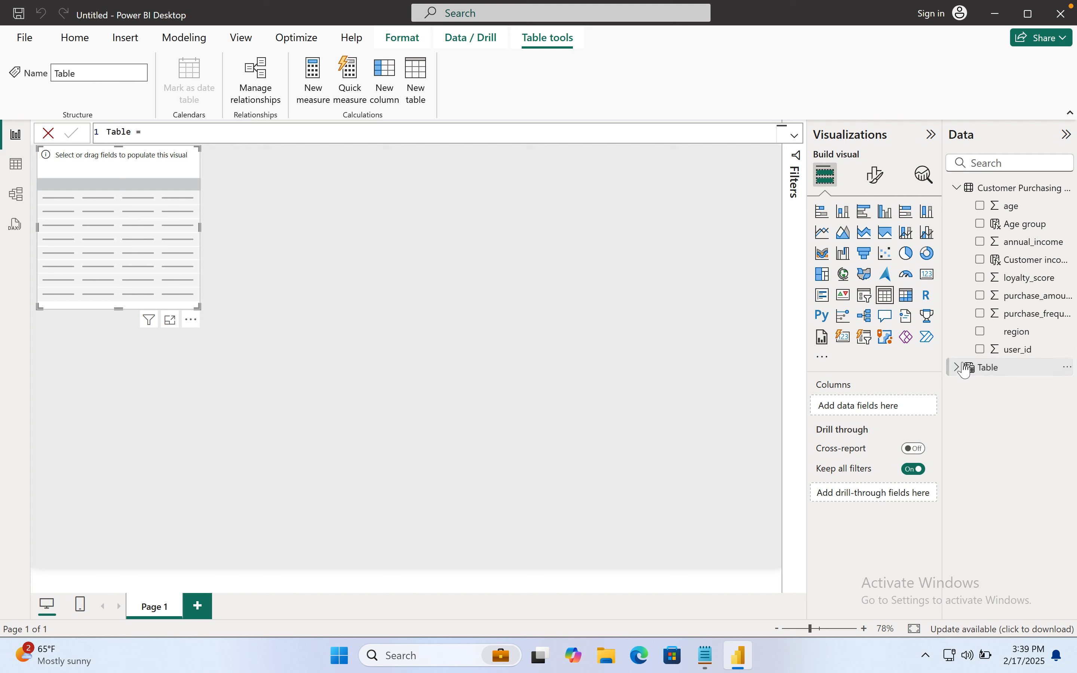
right_click(966, 368)
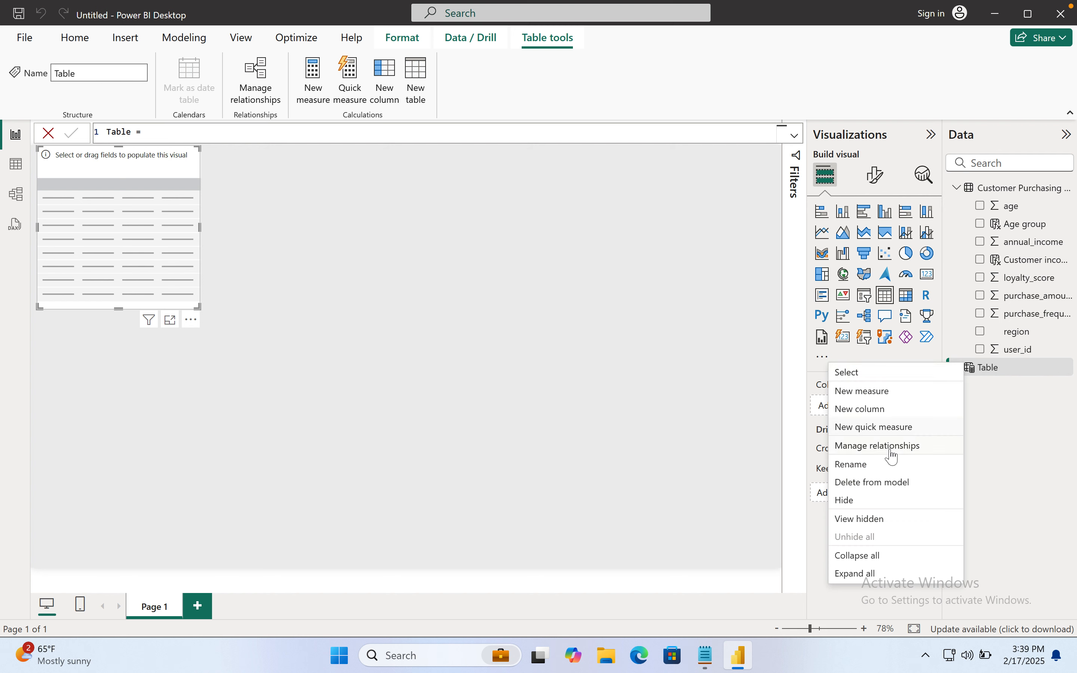
left_click(888, 482)
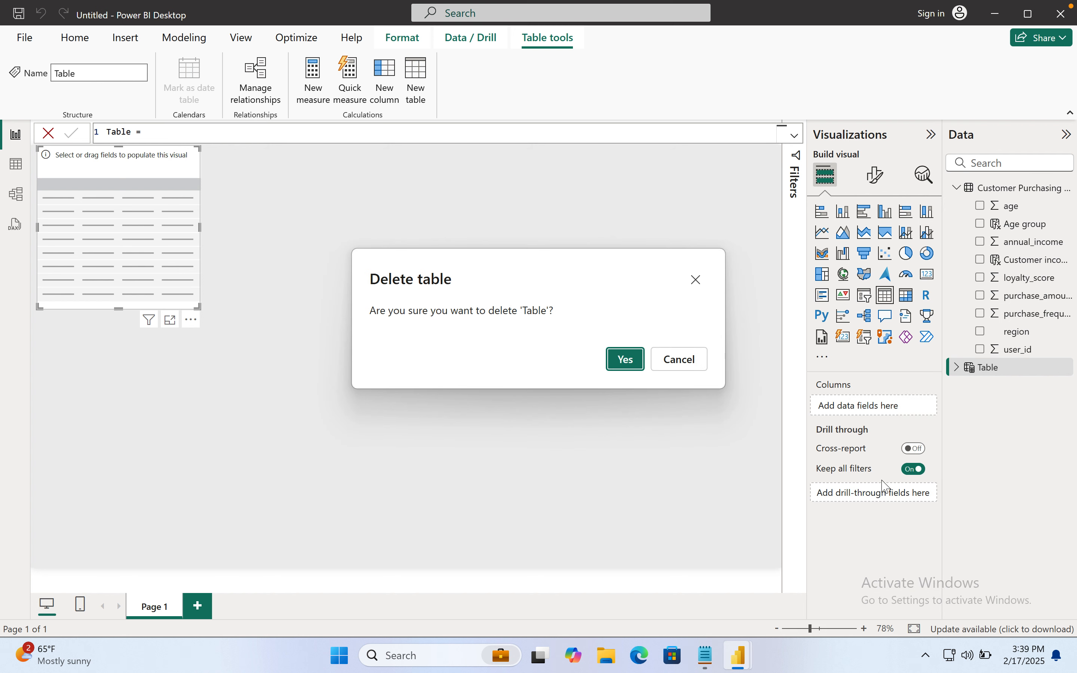
left_click(627, 364)
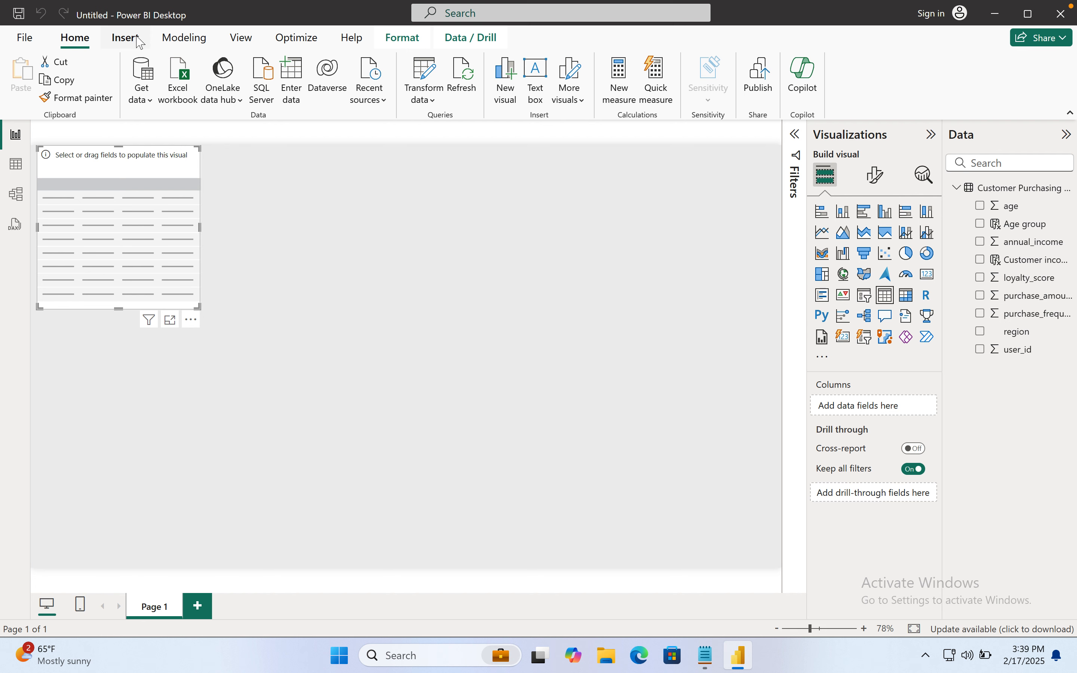
Step: Open the table view and collapse the Customer Purchasing Behaviors field list
left_click(136, 42)
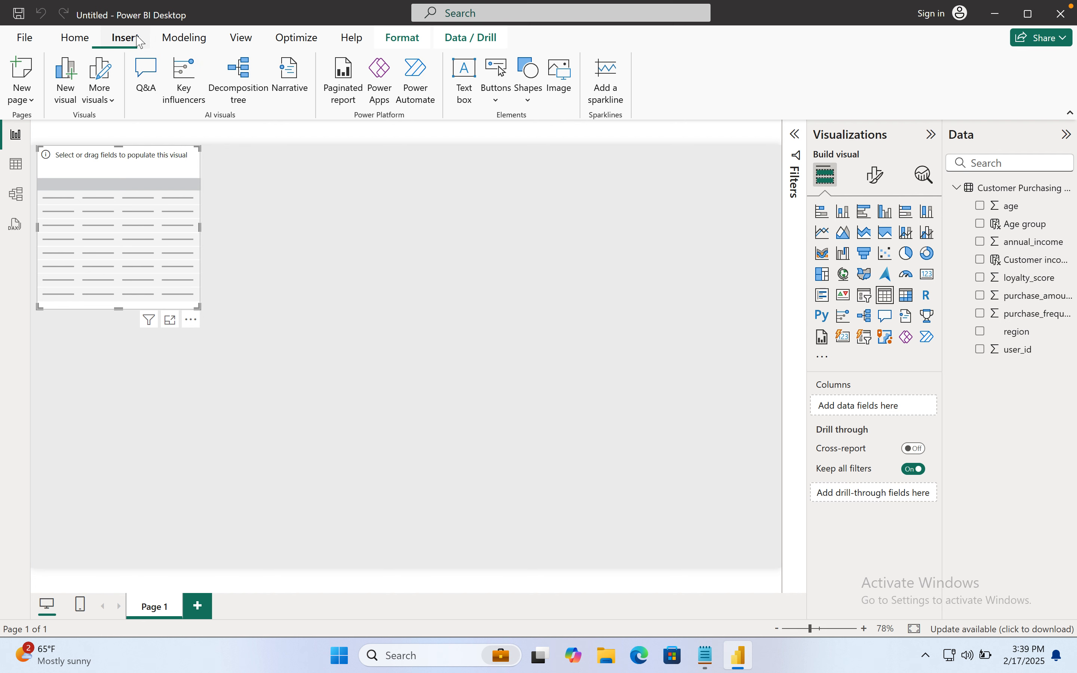
left_click(73, 42)
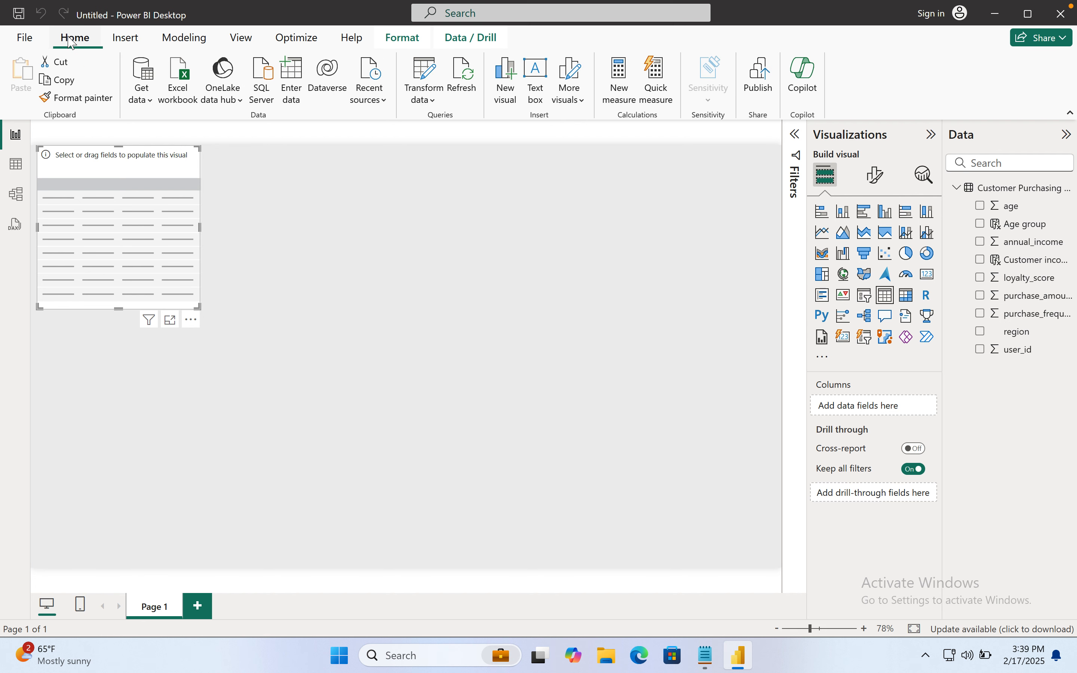
left_click(22, 168)
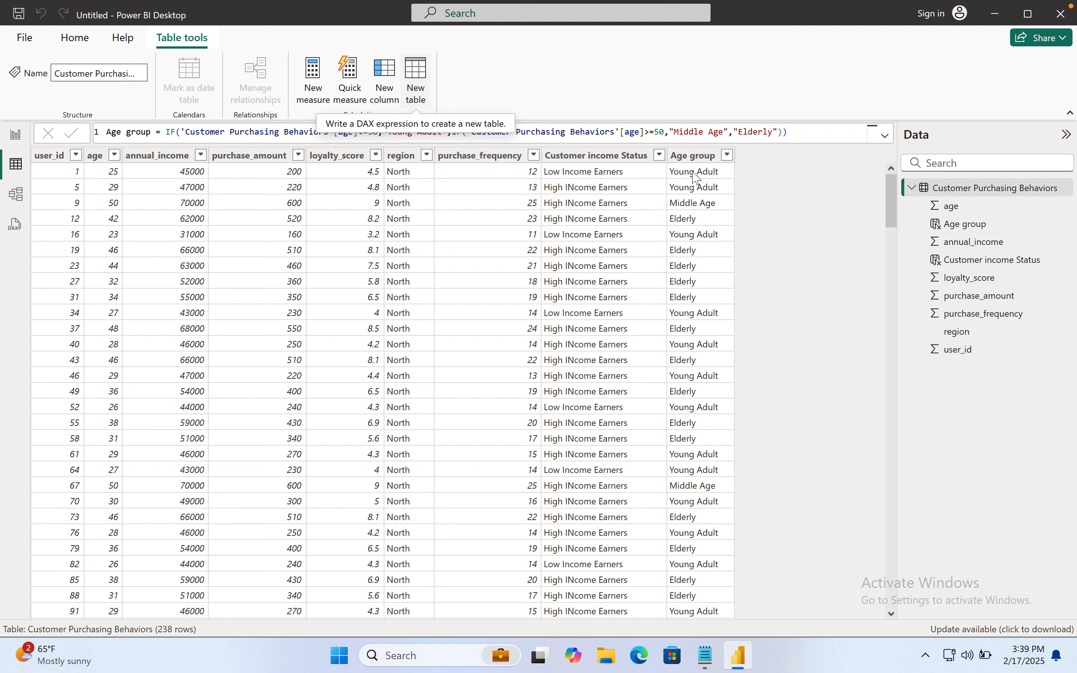
left_click(914, 189)
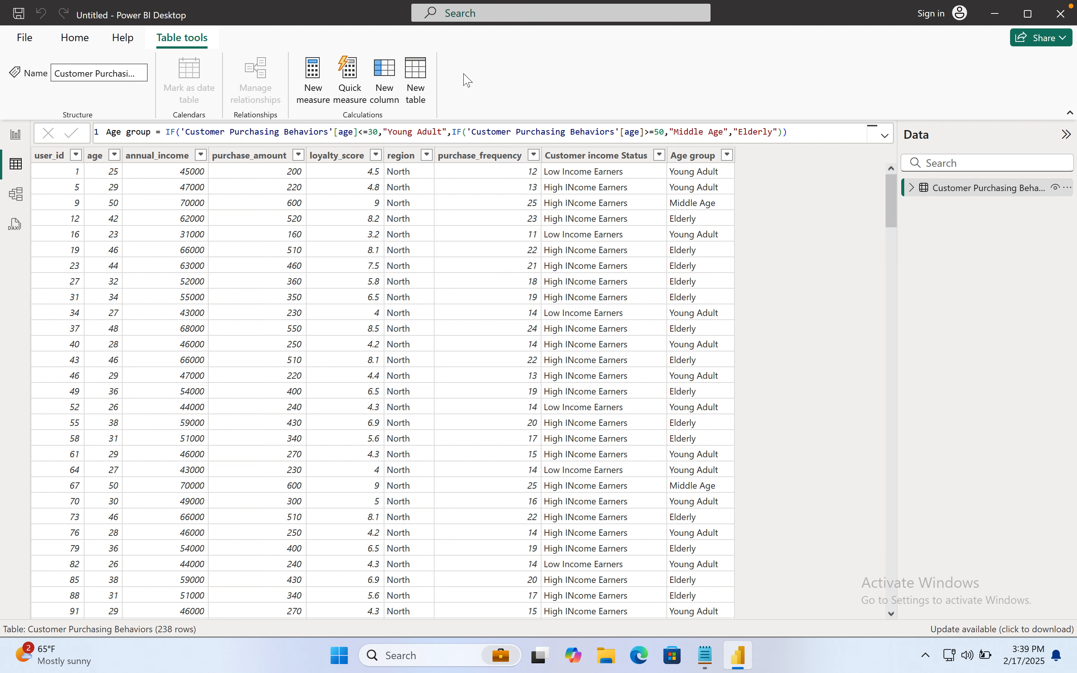
left_click(424, 78)
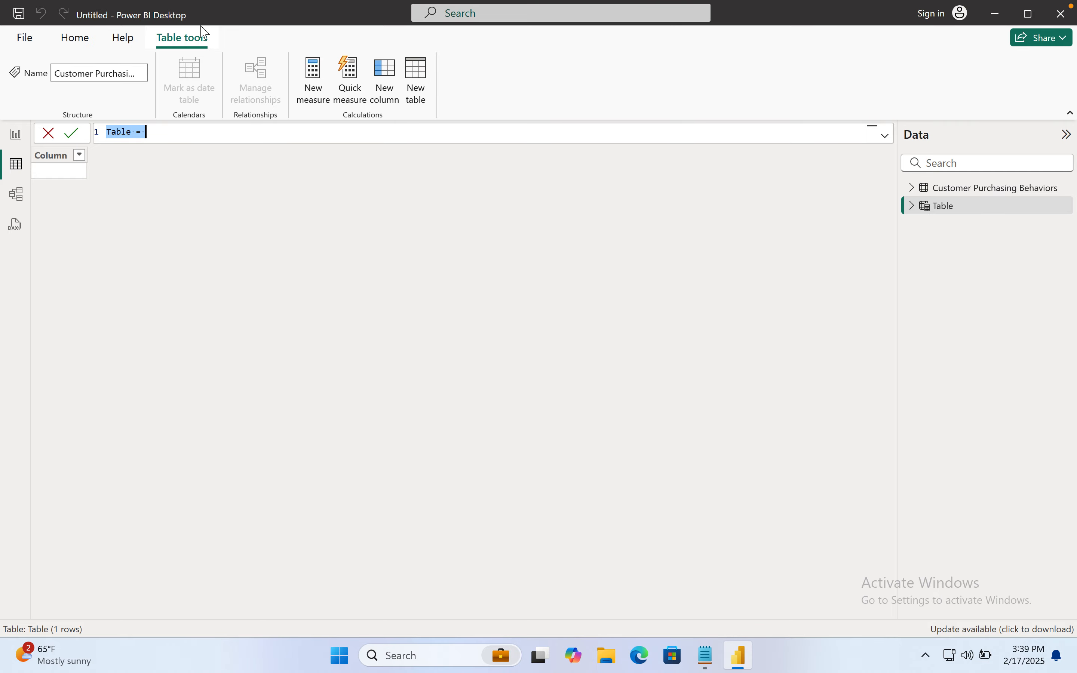
left_click(65, 156)
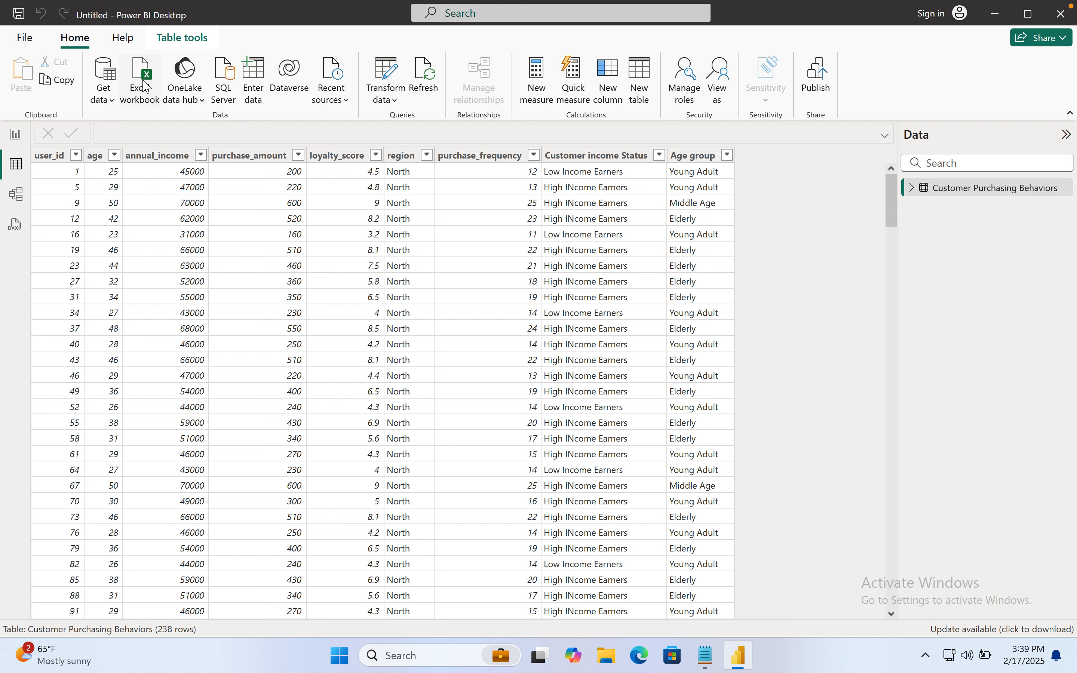
left_click(180, 38)
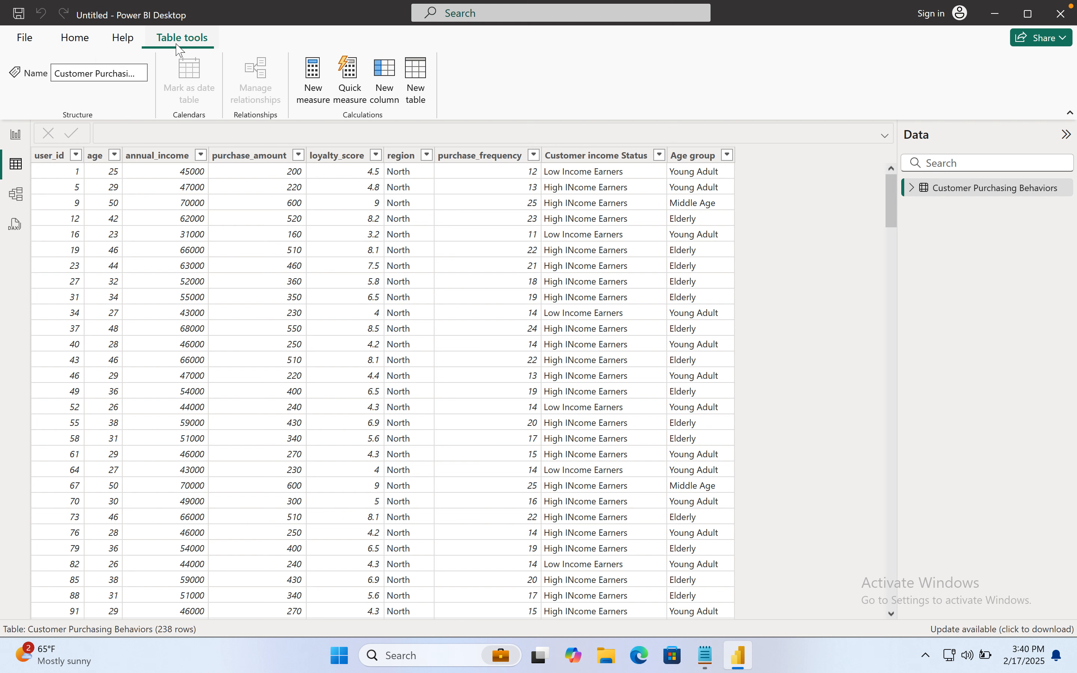
left_click(313, 75)
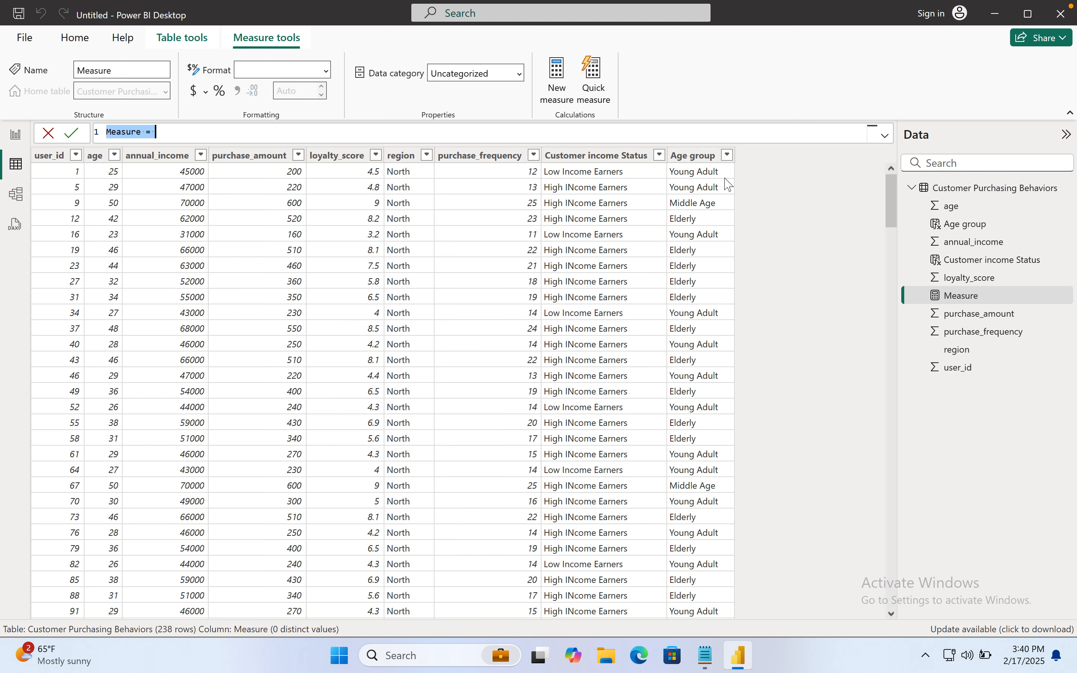
left_click(911, 185)
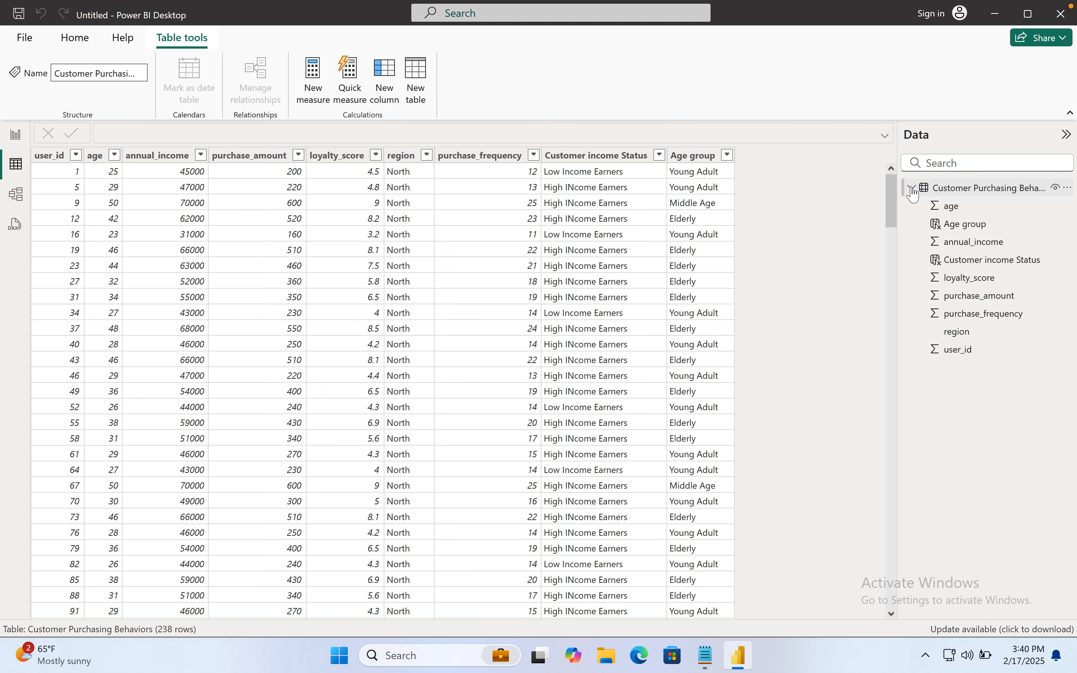
left_click(913, 191)
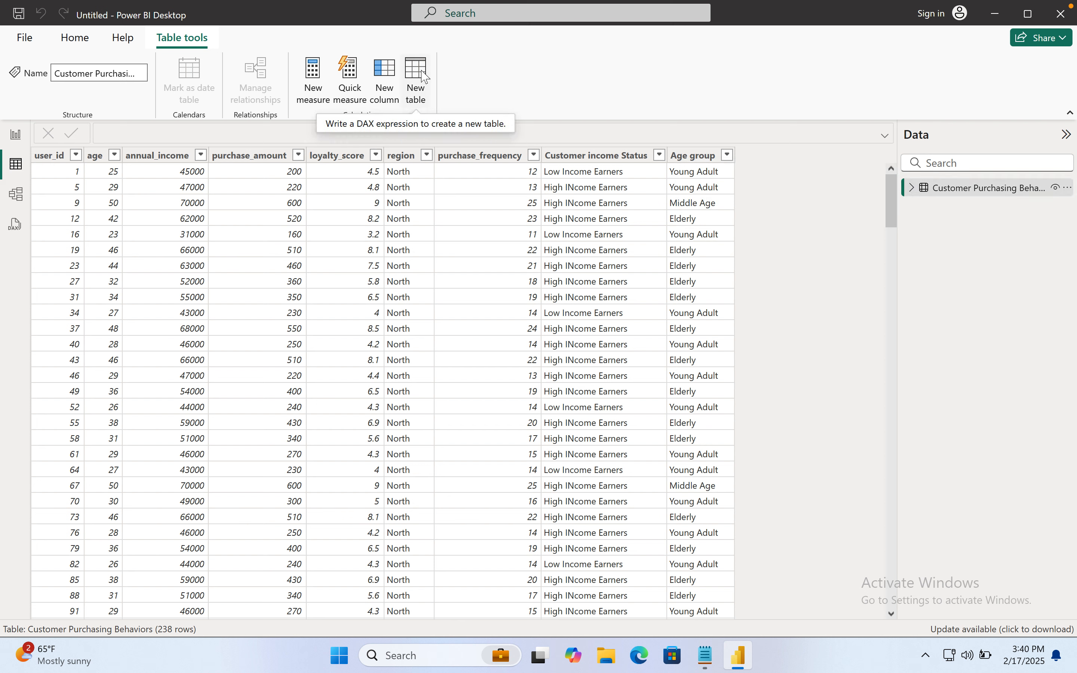
Step: Create a measure named Total Customers that applies COUNTA to the user_id column of Customer Purchasing Behaviors
left_click(313, 80)
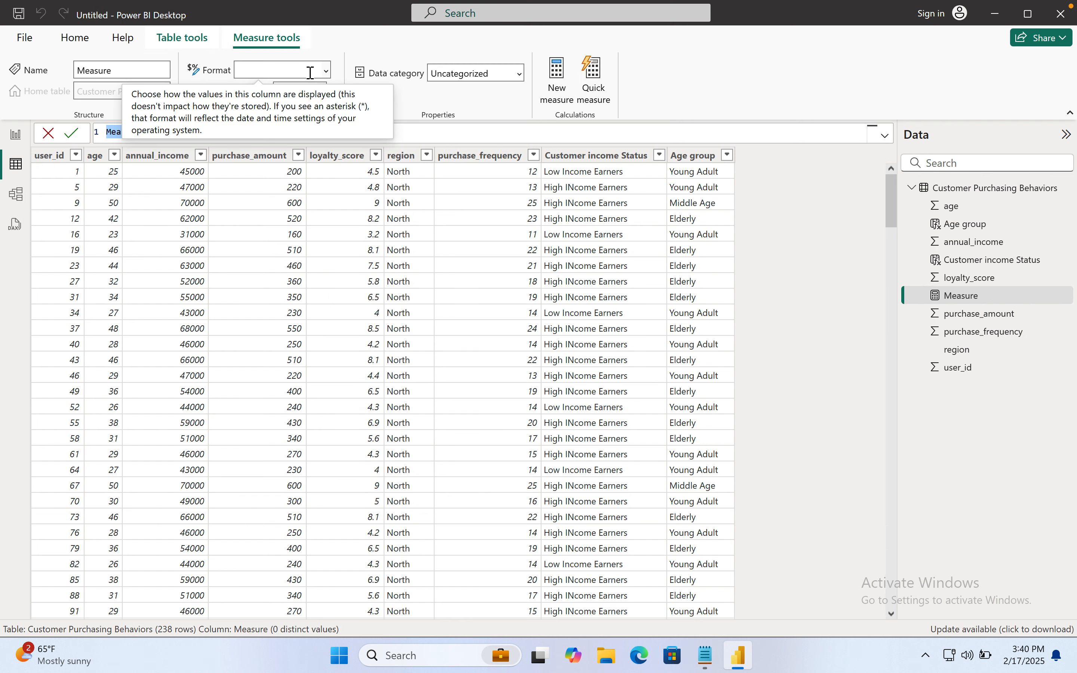
key("BackSpace")
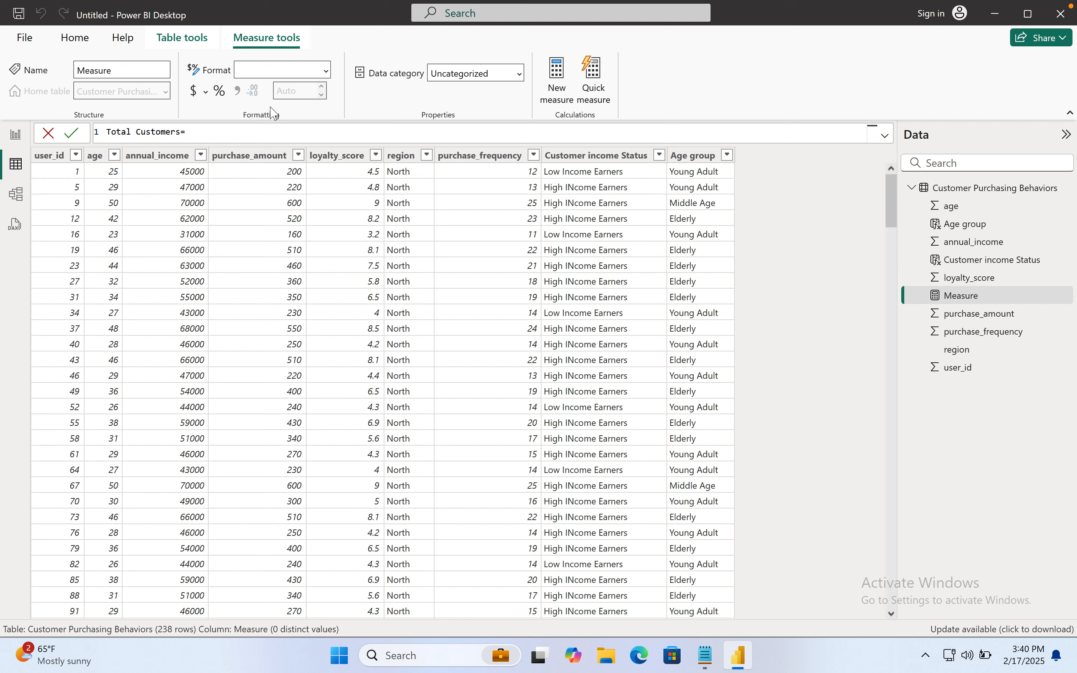
type("count")
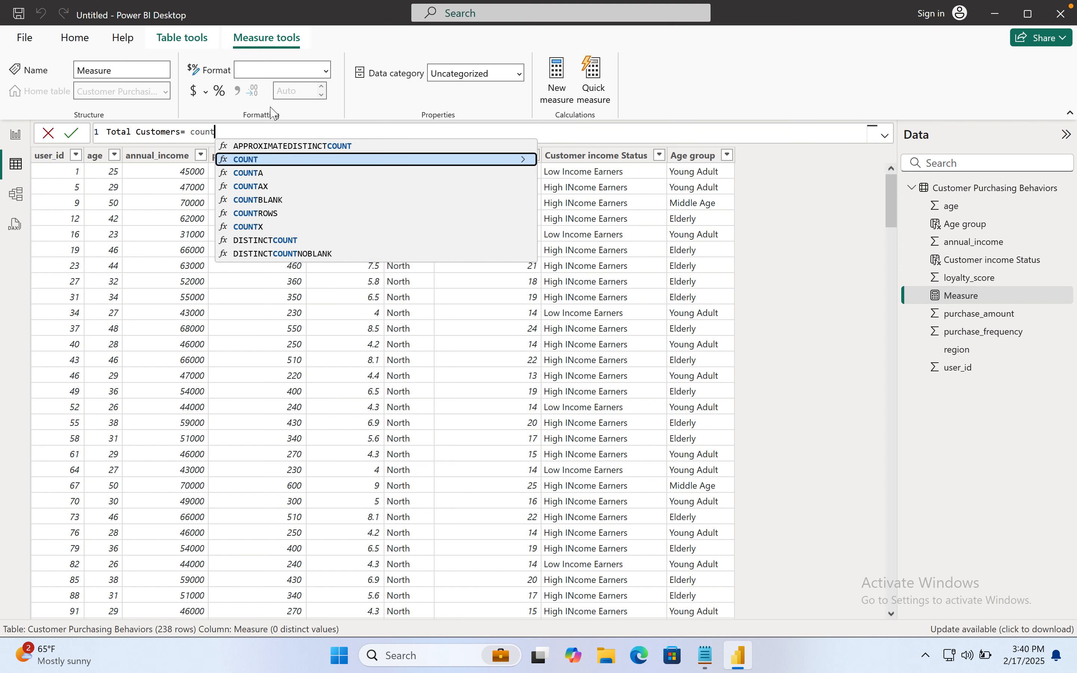
type("a")
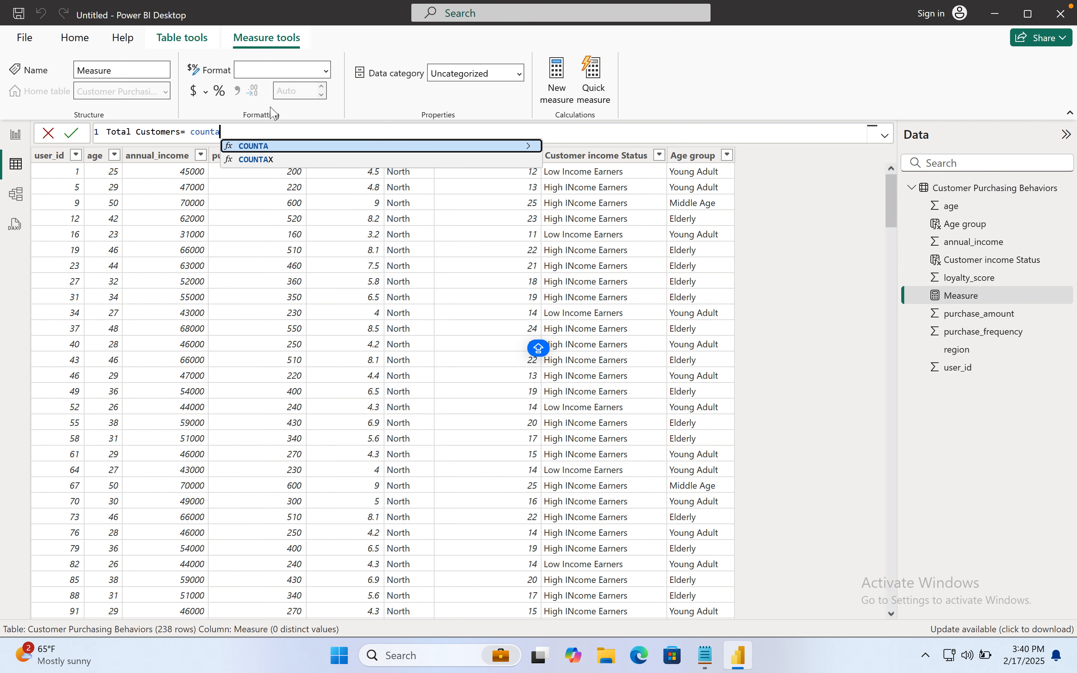
left_click(287, 145)
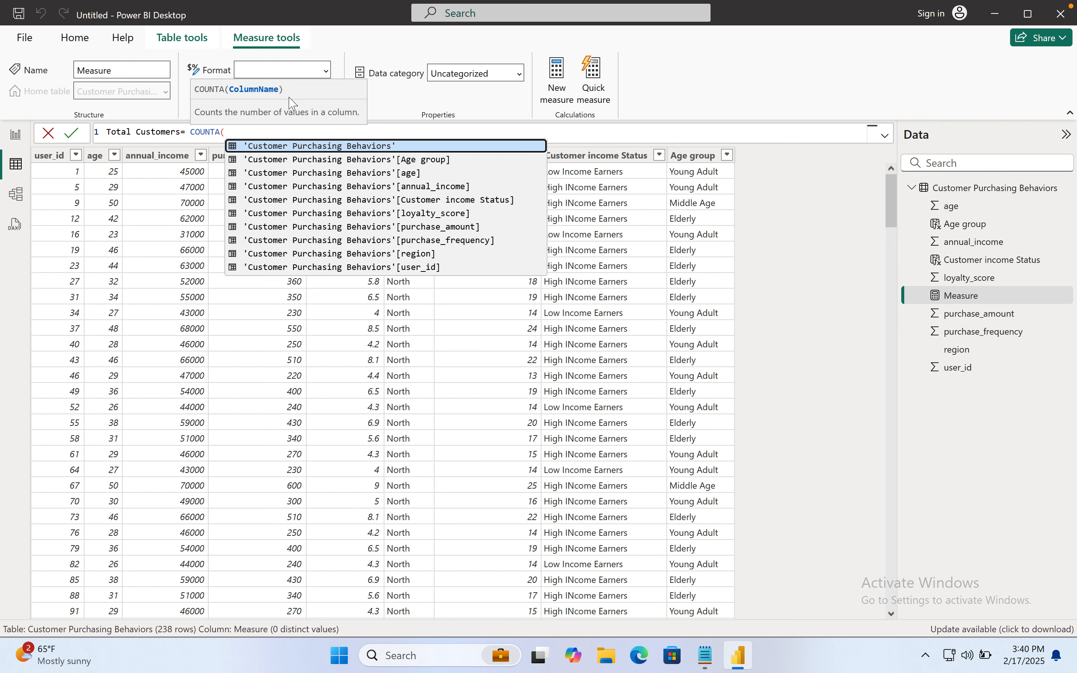
type("user")
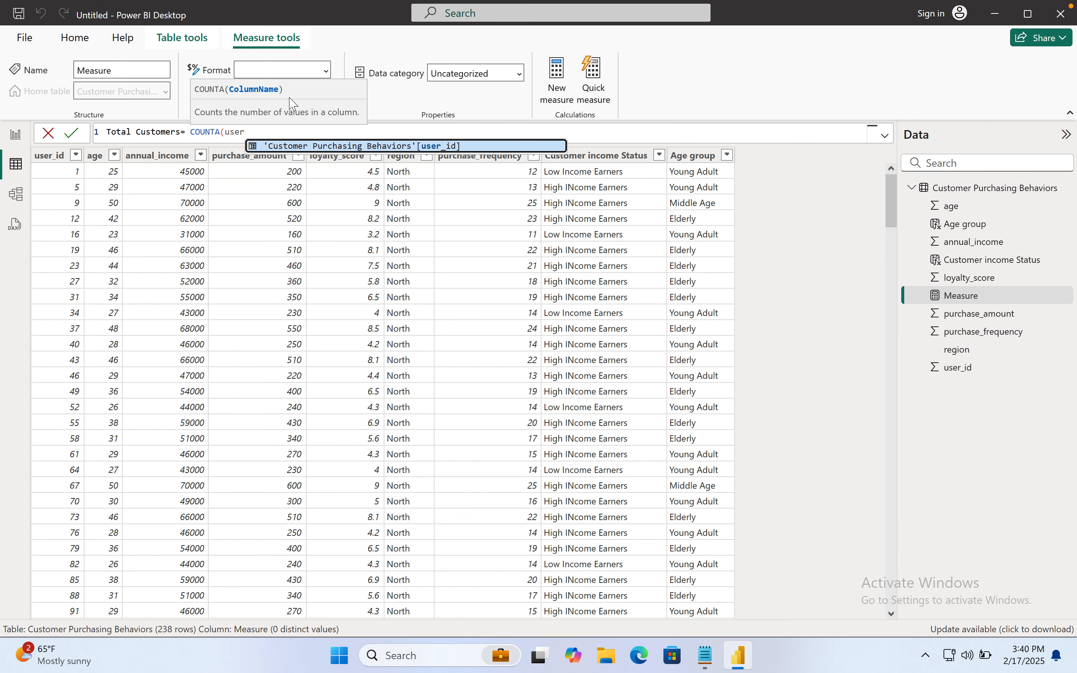
key("Tab")
type(")")
key("Return")
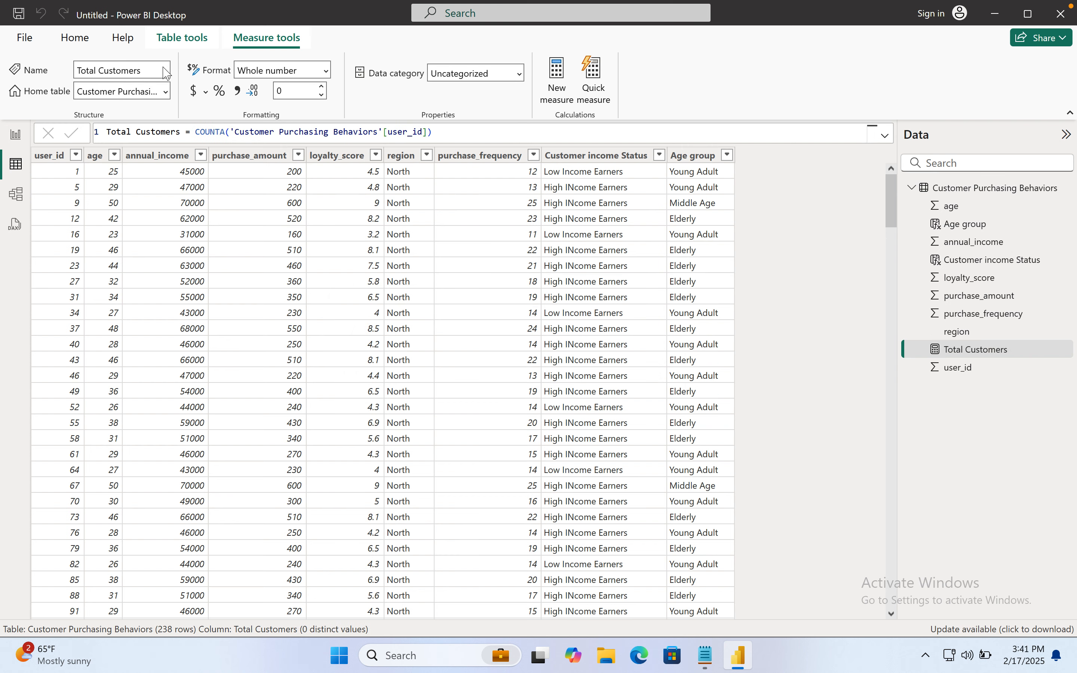
Step: Sort the table by user_id in ascending order and check the range of customer IDs through to the last row
scroll(66, 308, "down", 10)
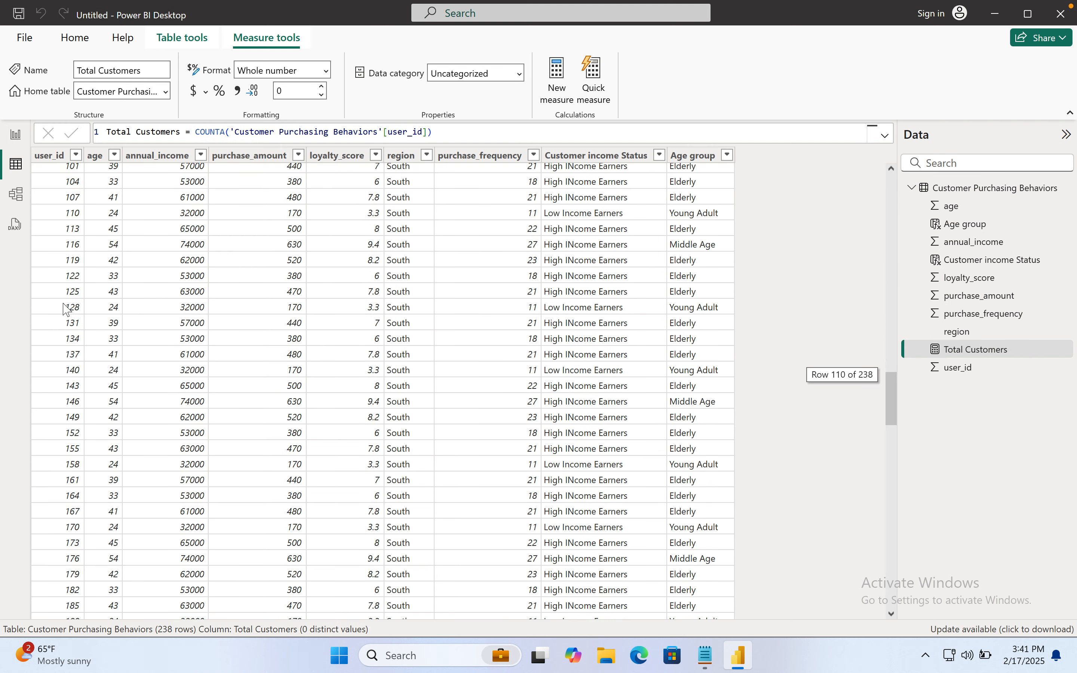
scroll(65, 308, "down", 10)
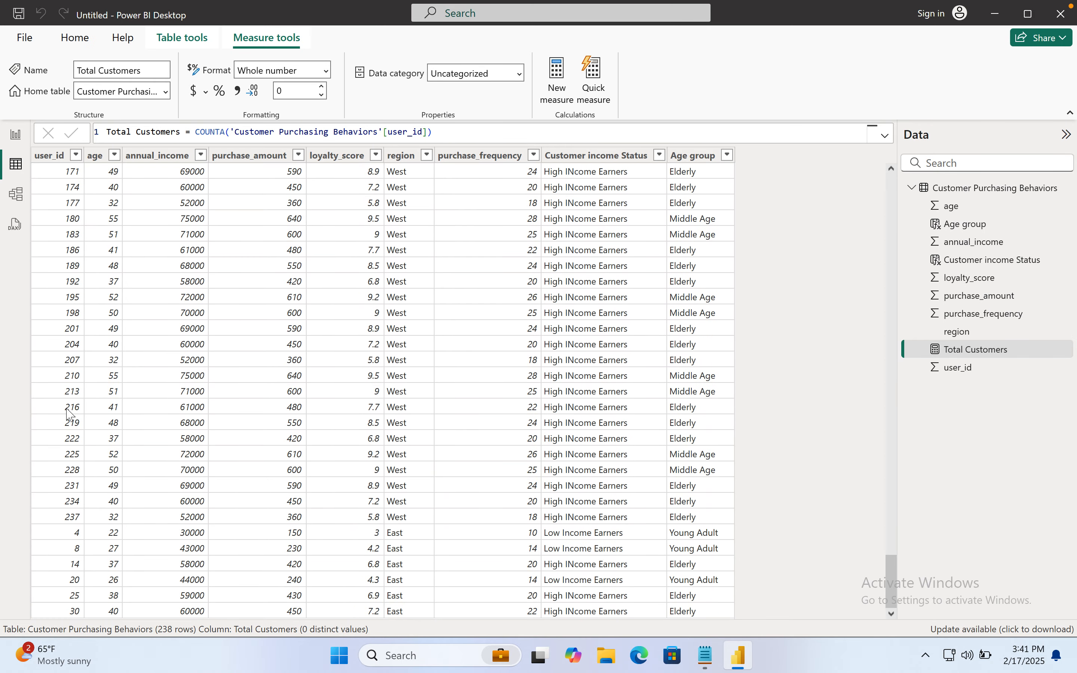
scroll(69, 414, "up", 20)
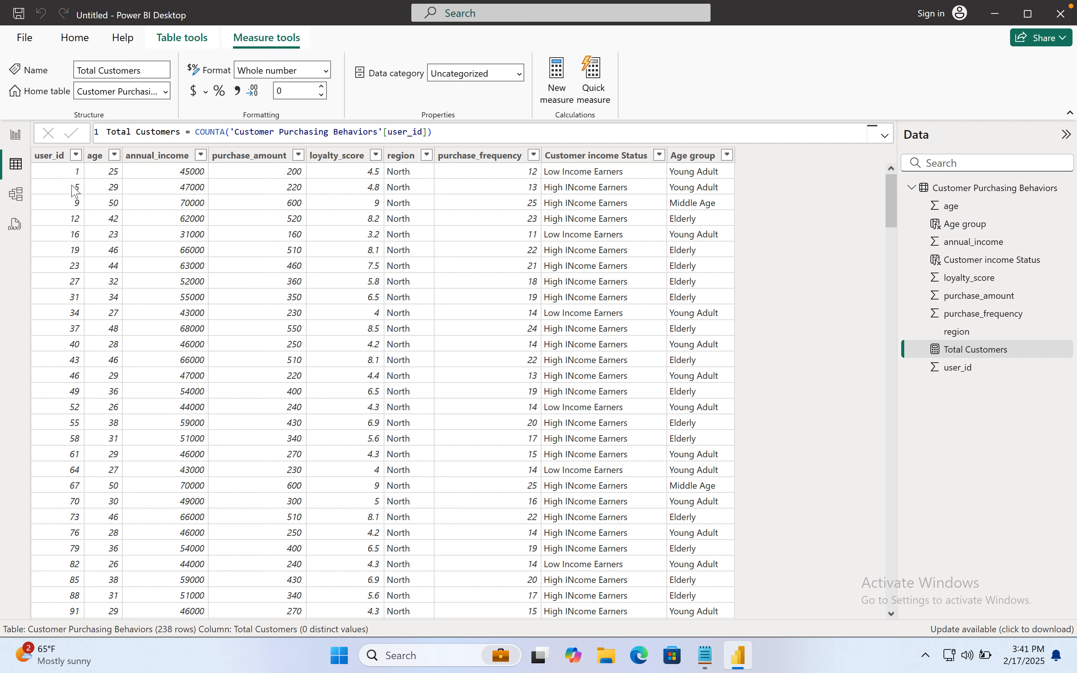
left_click(76, 155)
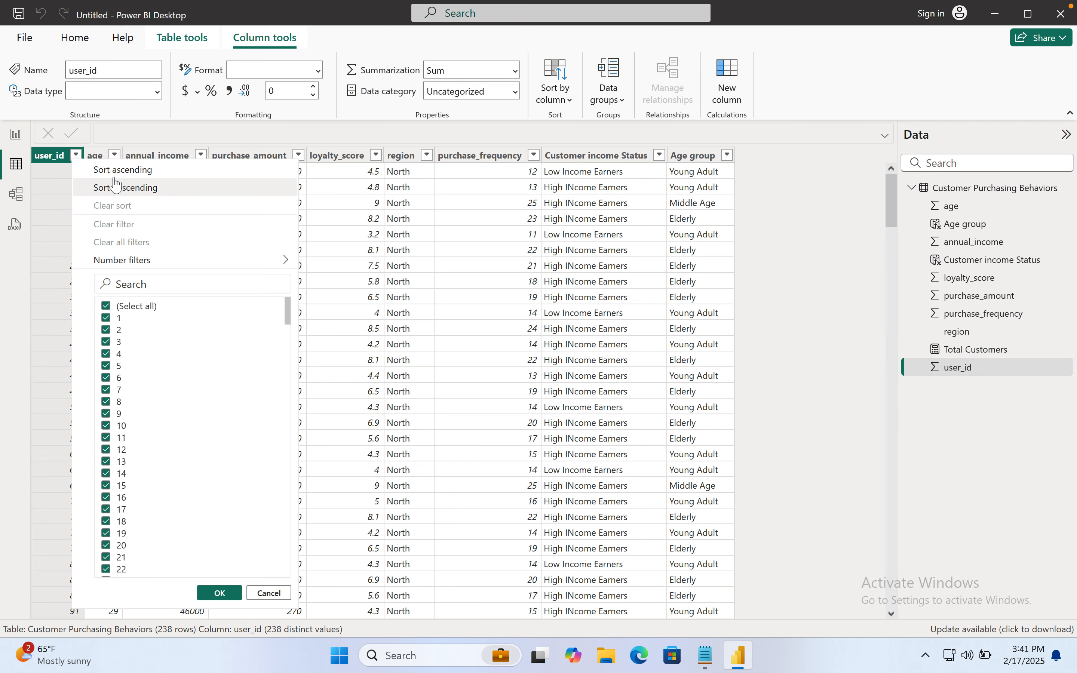
left_click(107, 170)
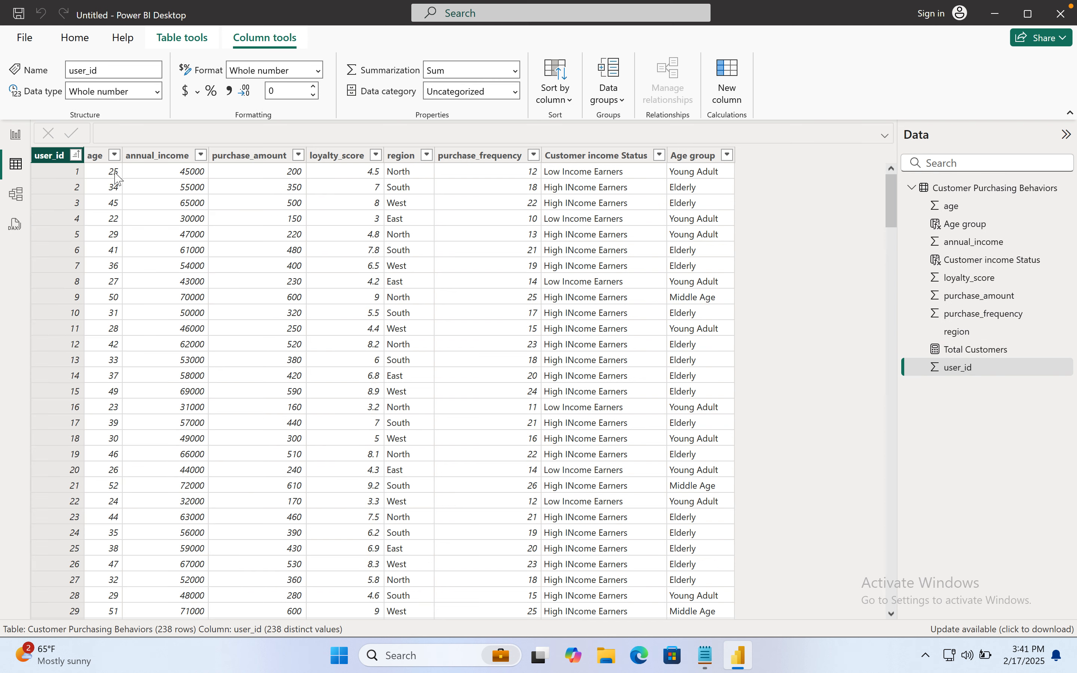
left_click(76, 154)
left_click(68, 192)
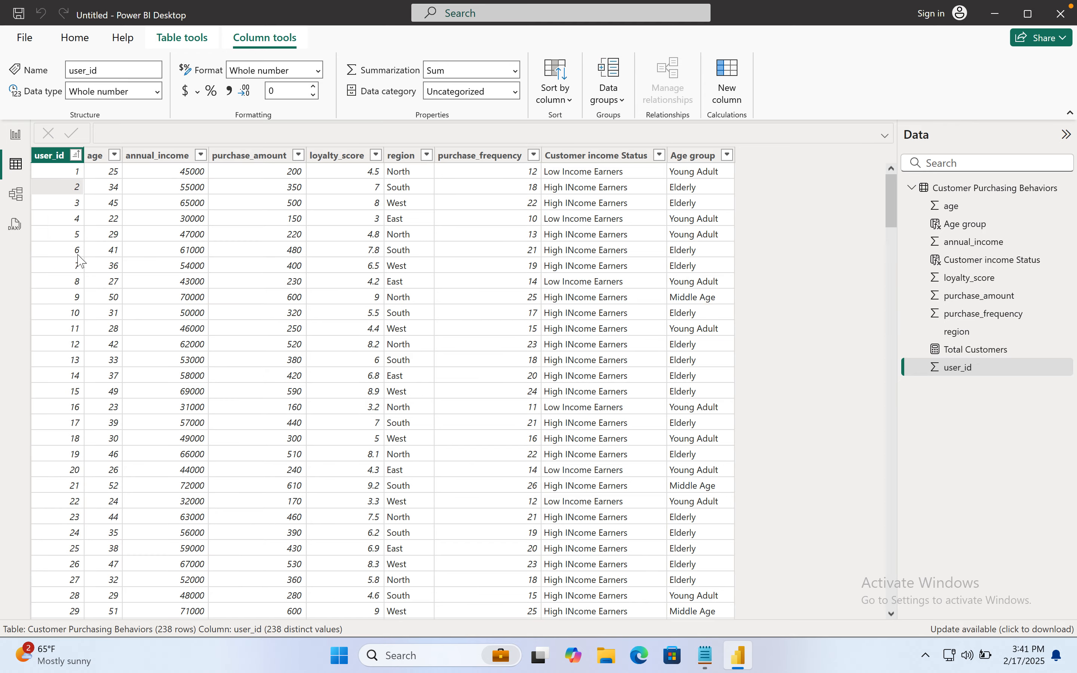
scroll(79, 261, "down", 20)
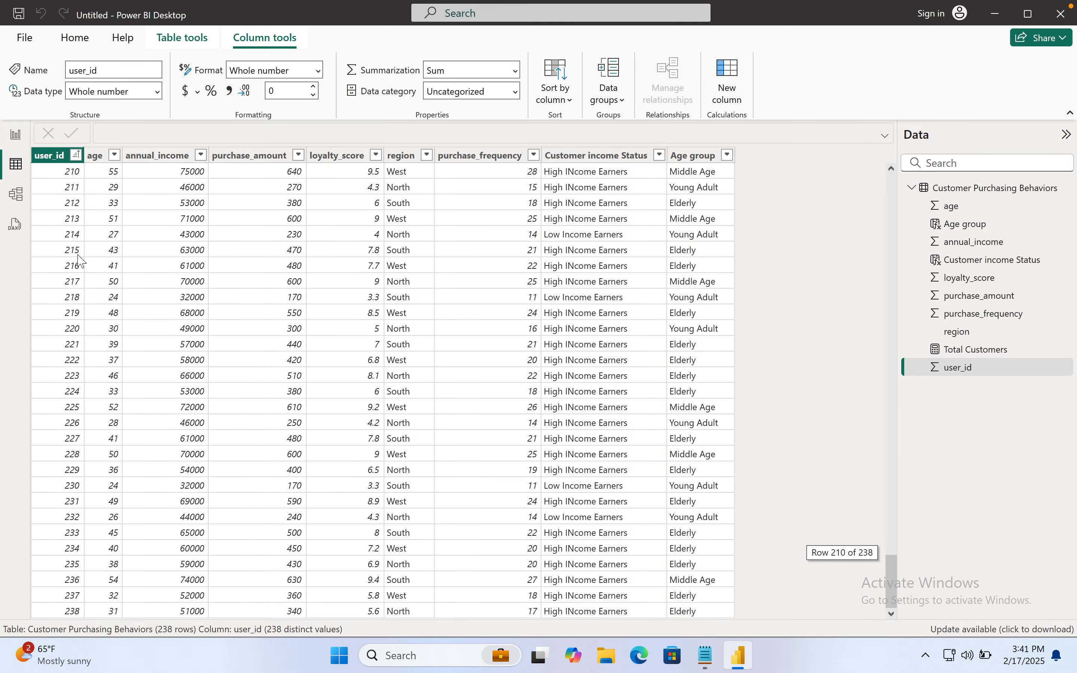
Step: Return to the report view and add Total Customers, Age group and region to the empty table visual
left_click(16, 134)
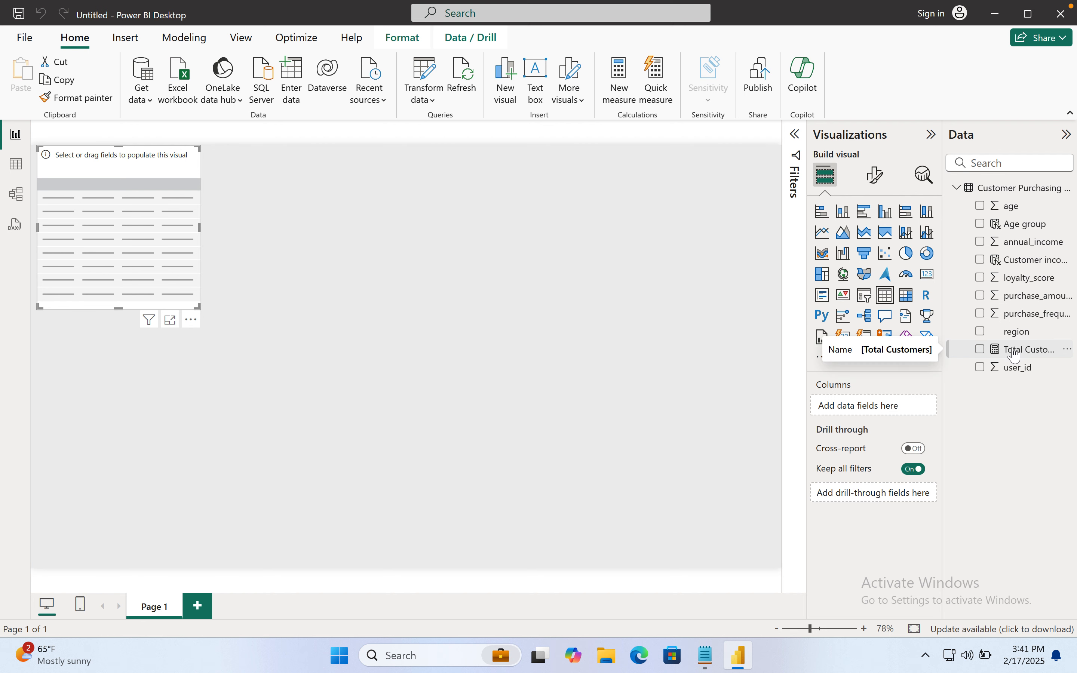
left_click(1018, 351)
left_click(980, 350)
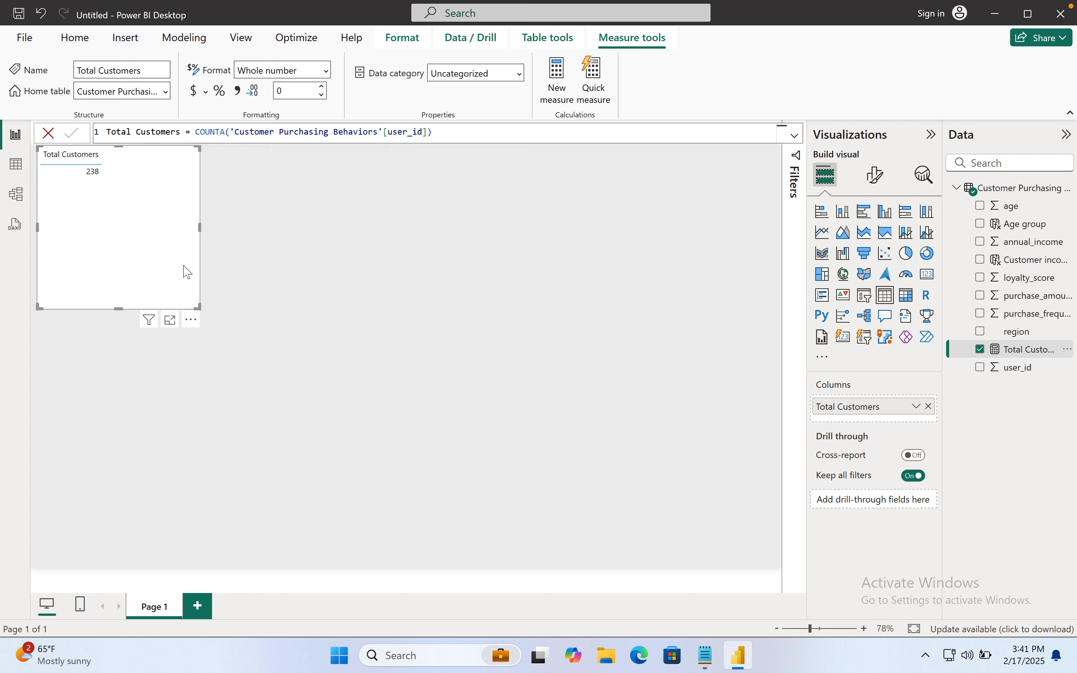
left_click(981, 224)
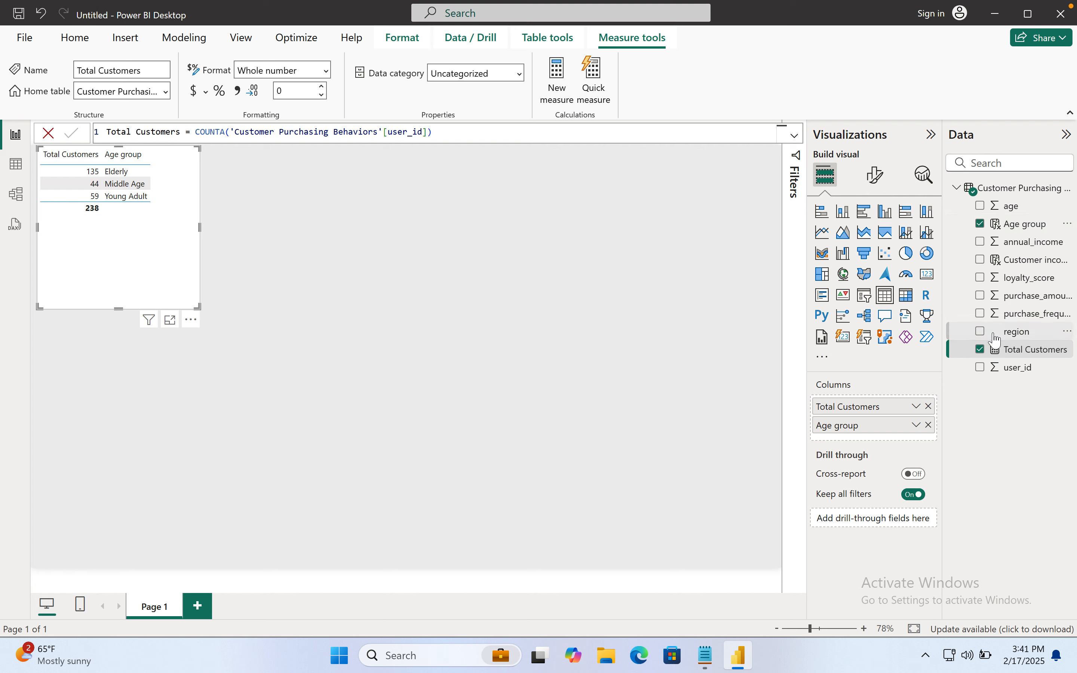
left_click(980, 332)
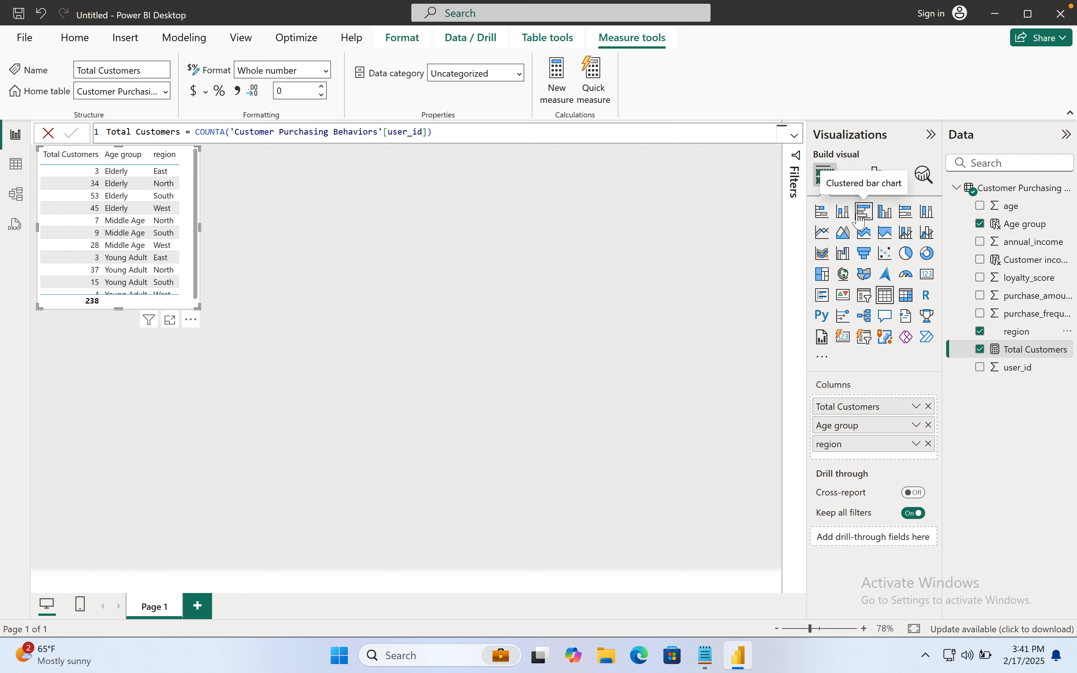
Step: Convert the table visual to a clustered column chart and enlarge it to roughly double its width and height
left_click(886, 212)
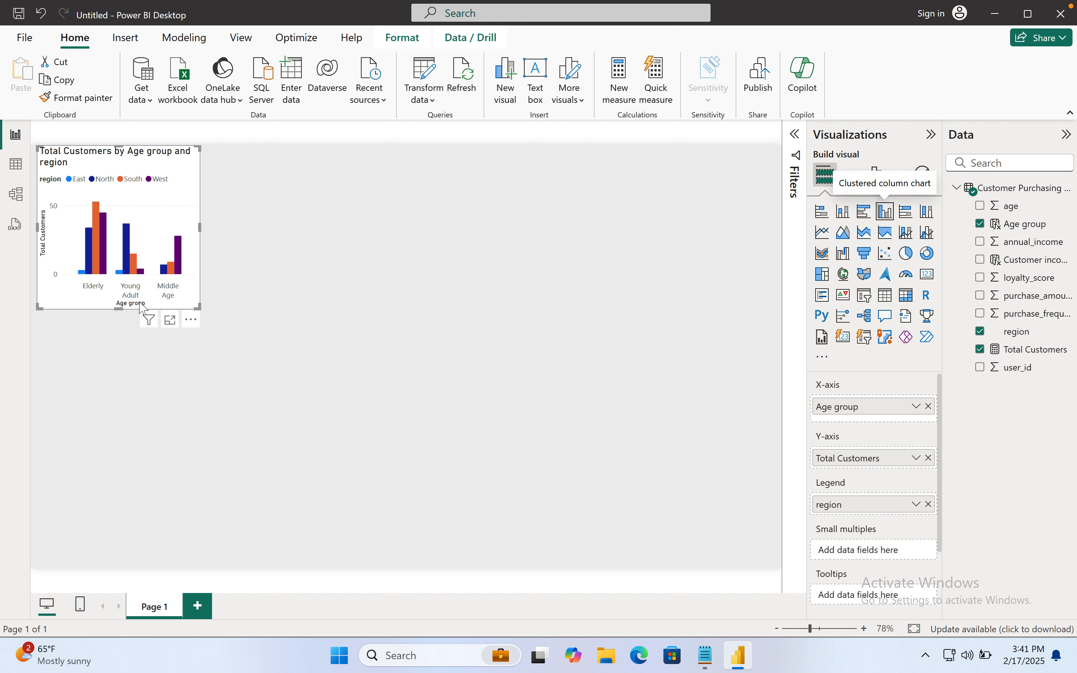
left_click_drag(121, 308, 119, 434)
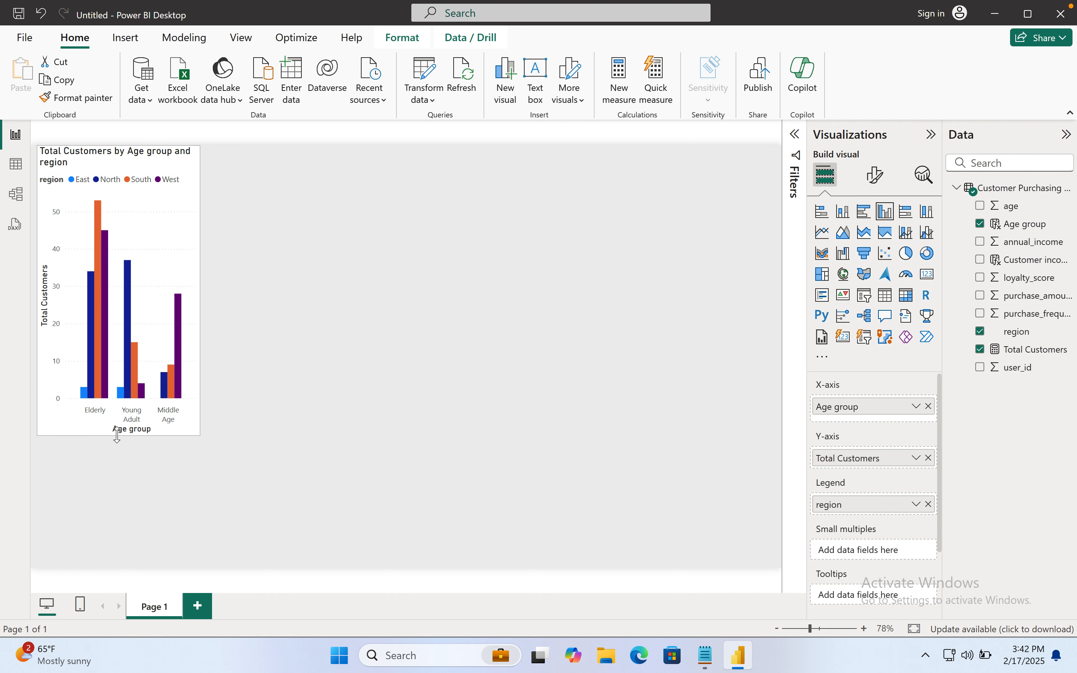
left_click_drag(198, 288, 356, 270)
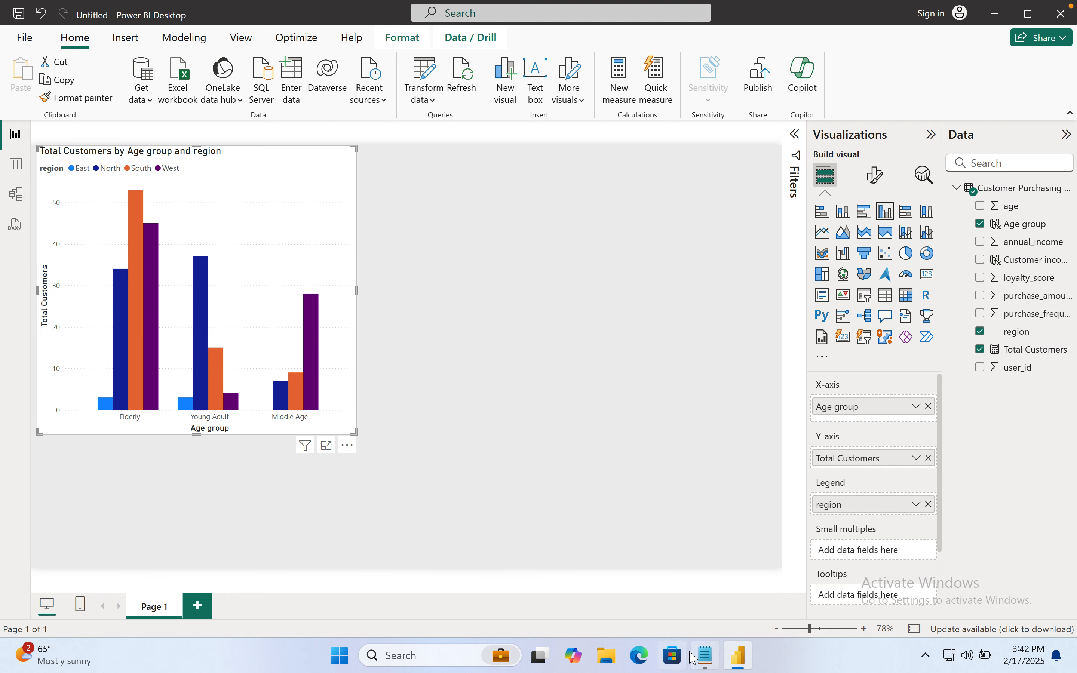
Step: Reread the analysis questions in Notepad, return to Power BI Desktop and change the chart to a line and clustered column chart
left_click(694, 658)
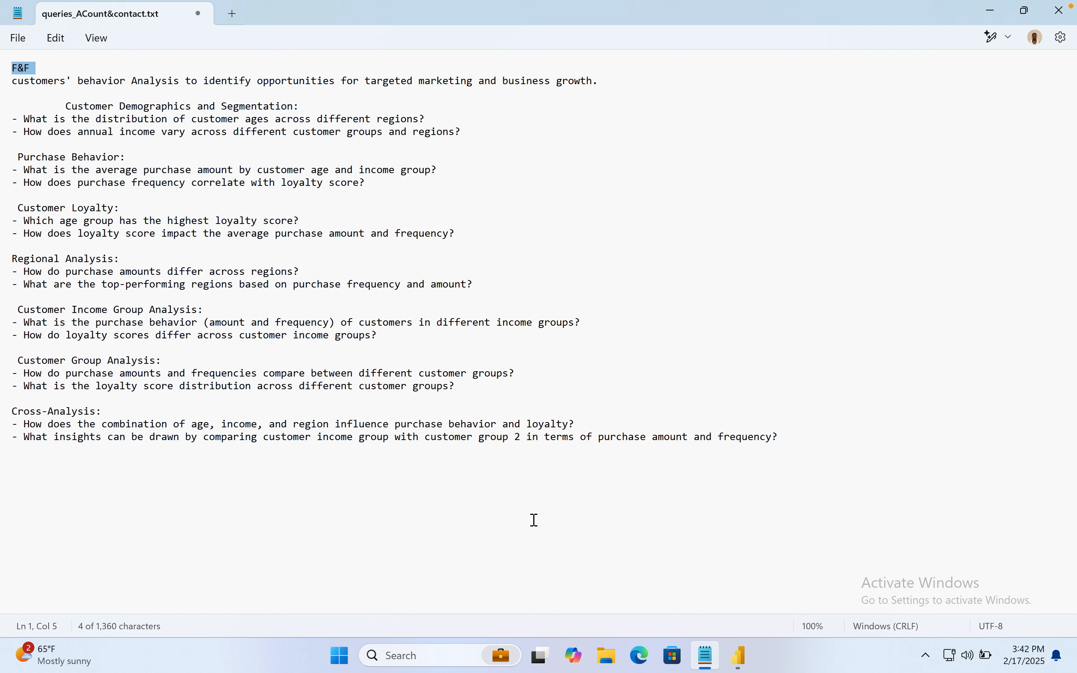
left_click(739, 658)
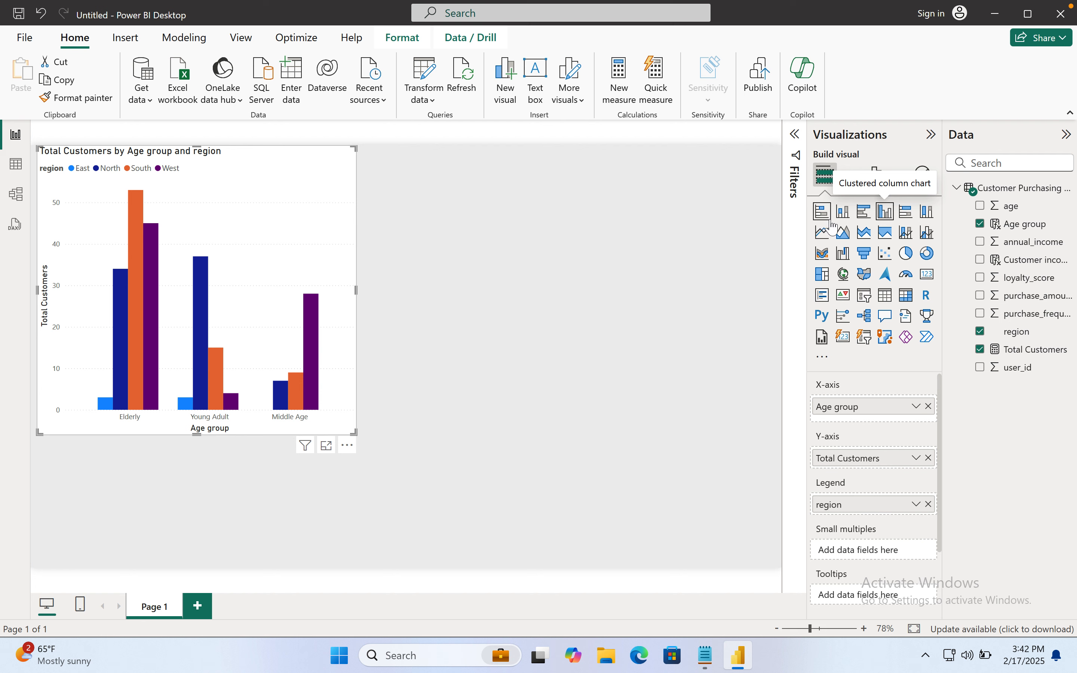
left_click(906, 237)
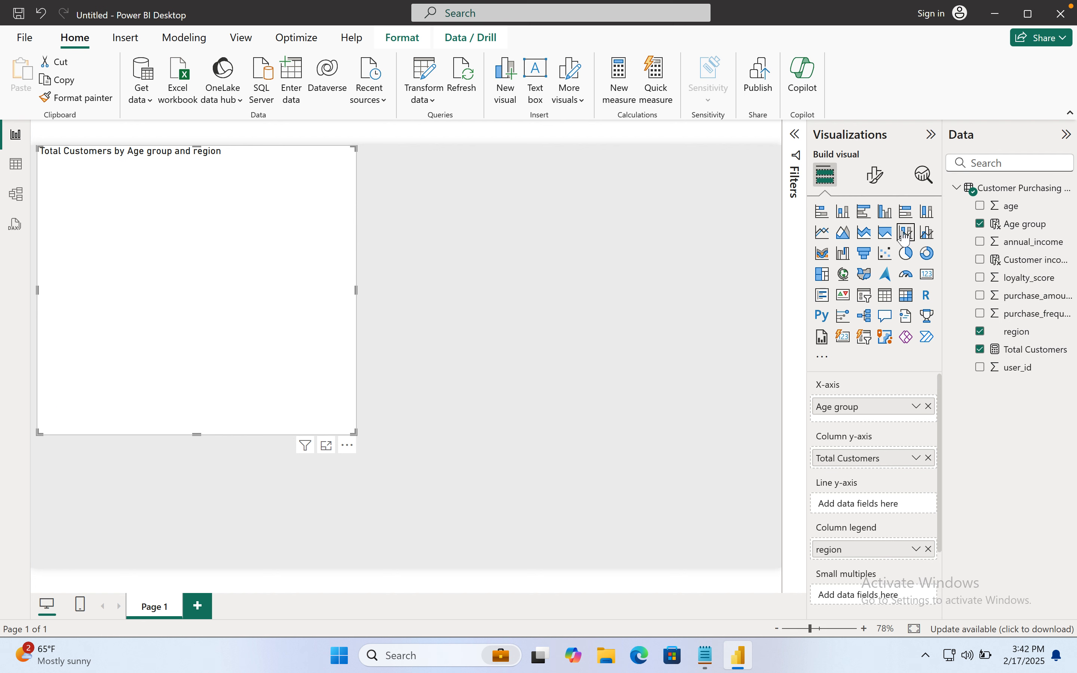
left_click(934, 242)
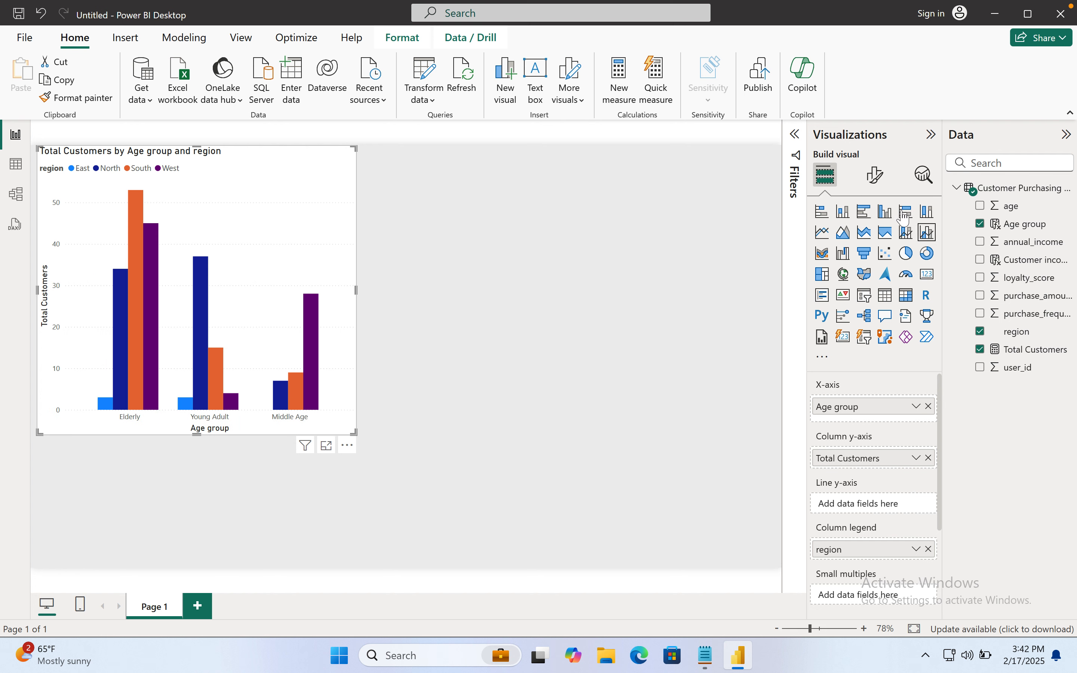
Step: Try the visual as a stacked column chart and a line chart, and settle on a clustered column chart
left_click(906, 212)
left_click(842, 213)
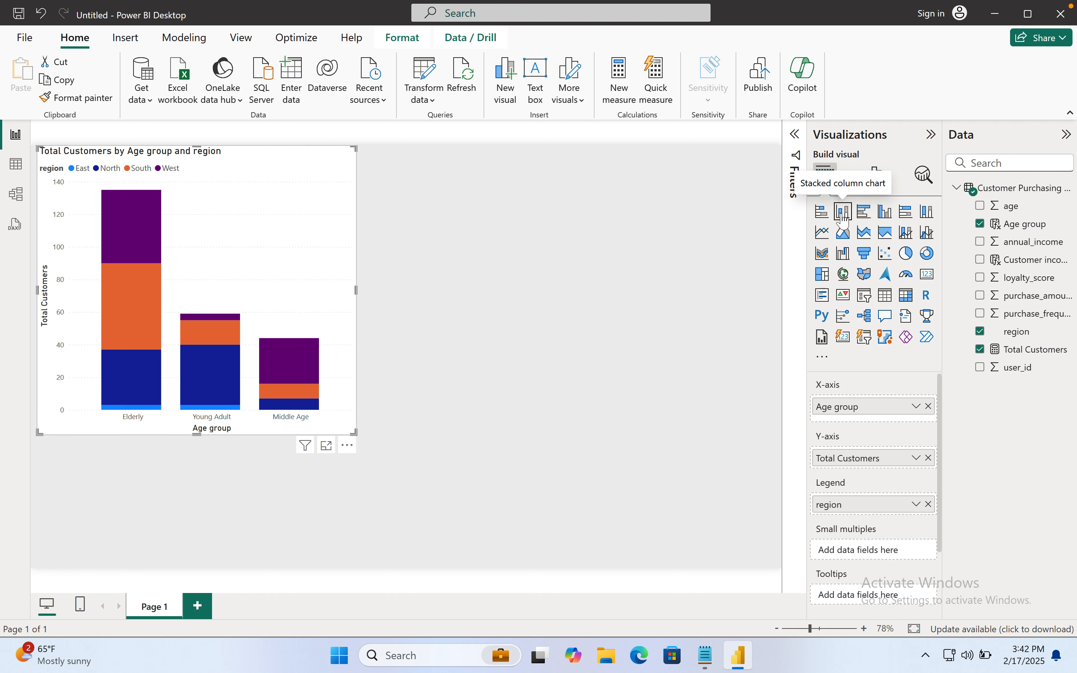
left_click(824, 233)
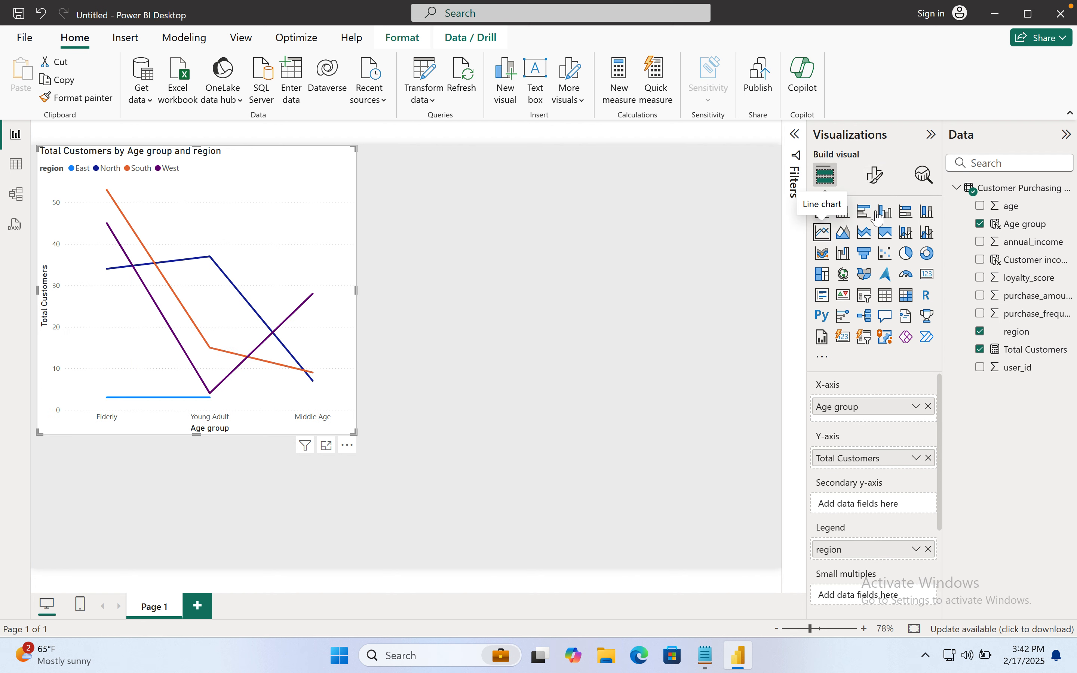
left_click(885, 213)
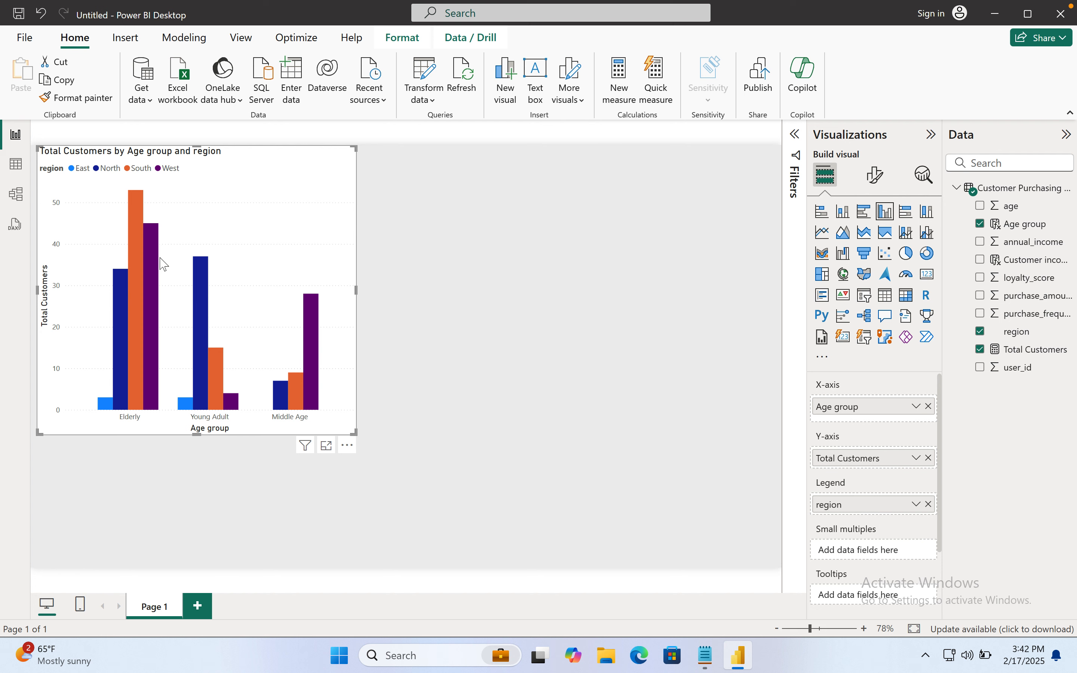
Step: Remove Age group from the chart's X-axis and move region from the legend to the X-axis
mouse_move(142, 267)
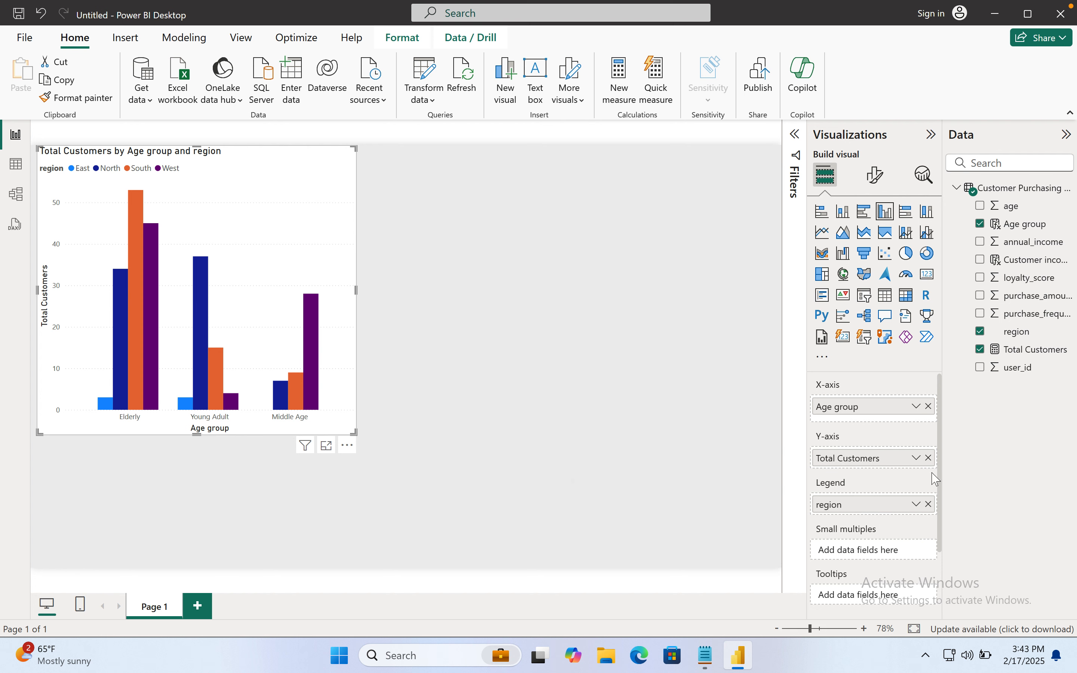
left_click(929, 406)
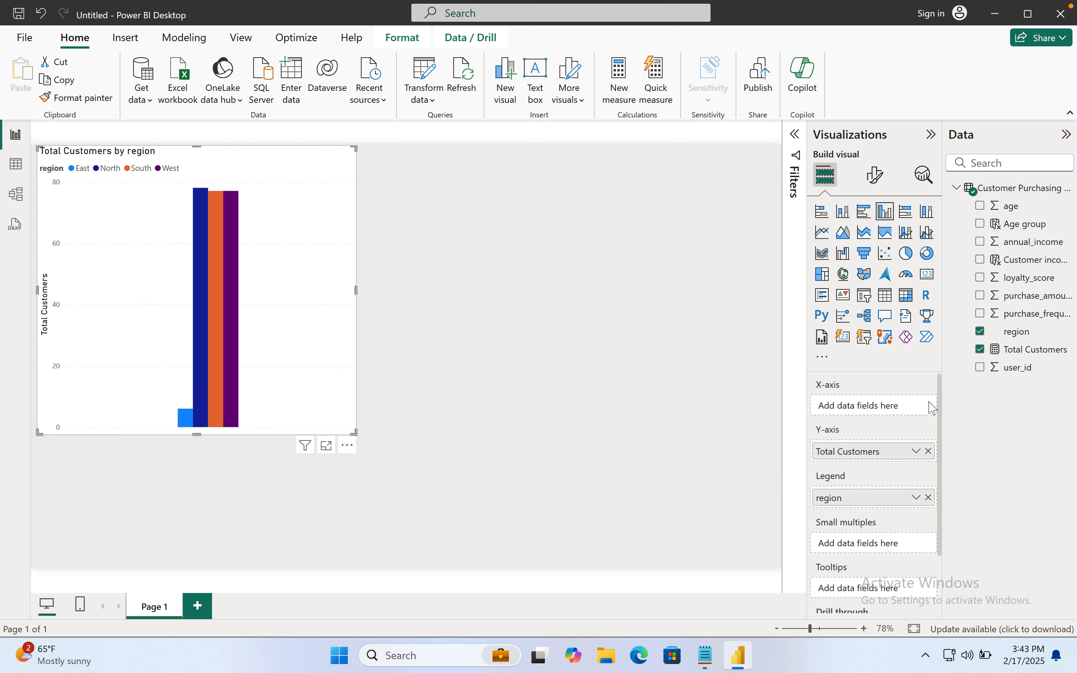
left_click_drag(858, 494, 848, 410)
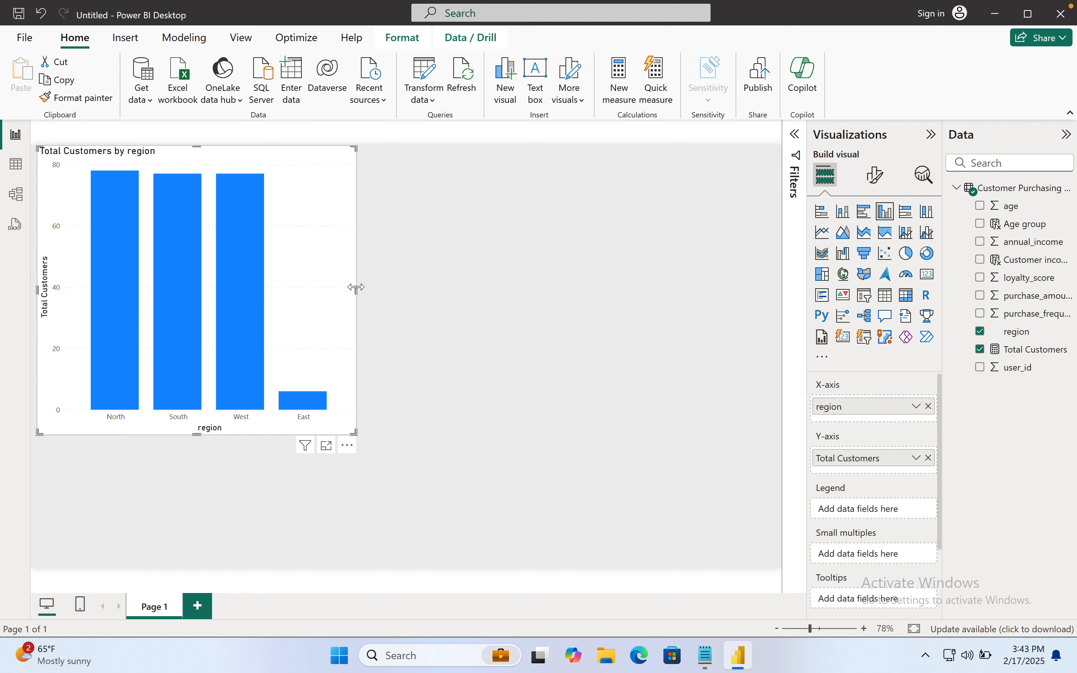
Step: Resize the Total Customers by region chart to a small, roughly square shape and place it near mid-height at the page's left edge
left_click_drag(356, 287, 480, 287)
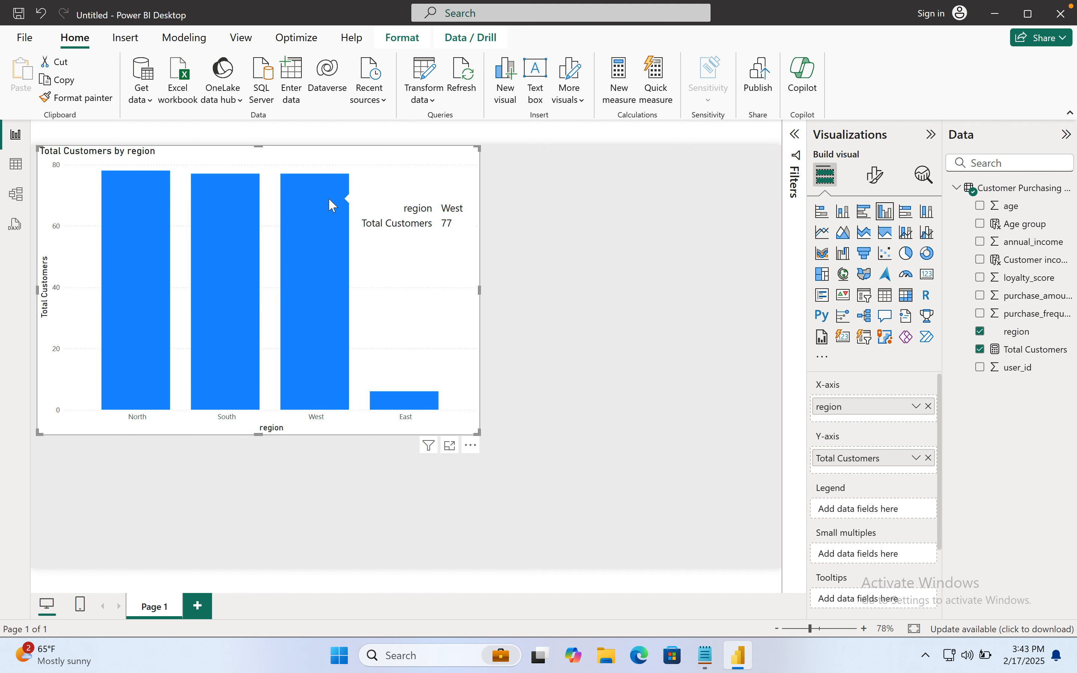
mouse_move(237, 214)
mouse_move(413, 407)
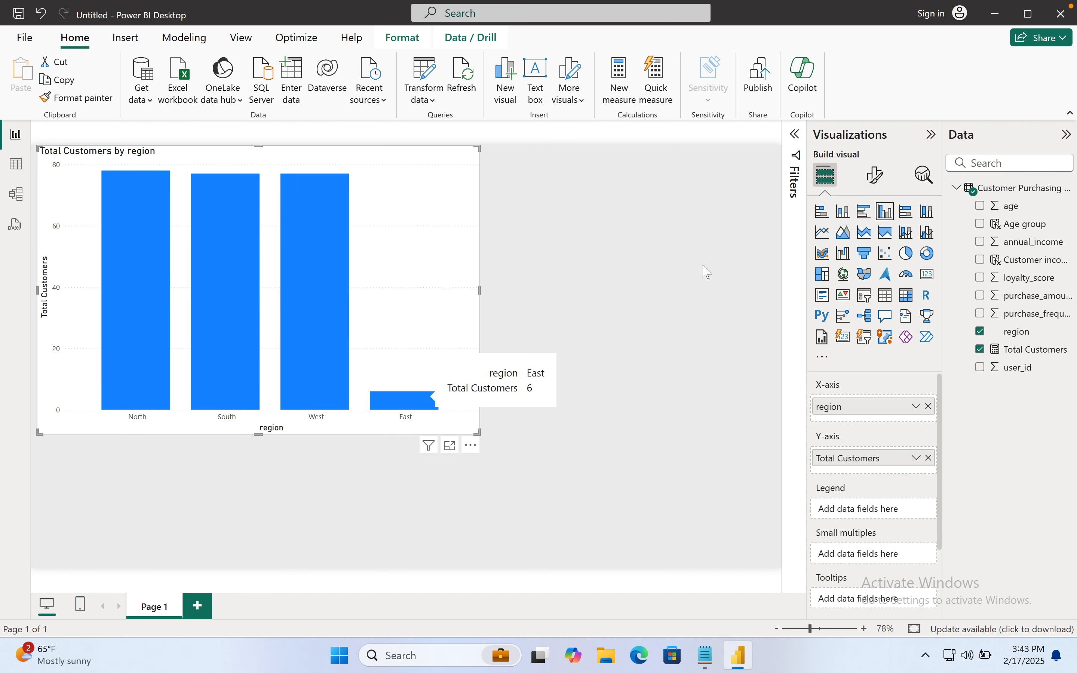
left_click_drag(413, 222, 422, 371)
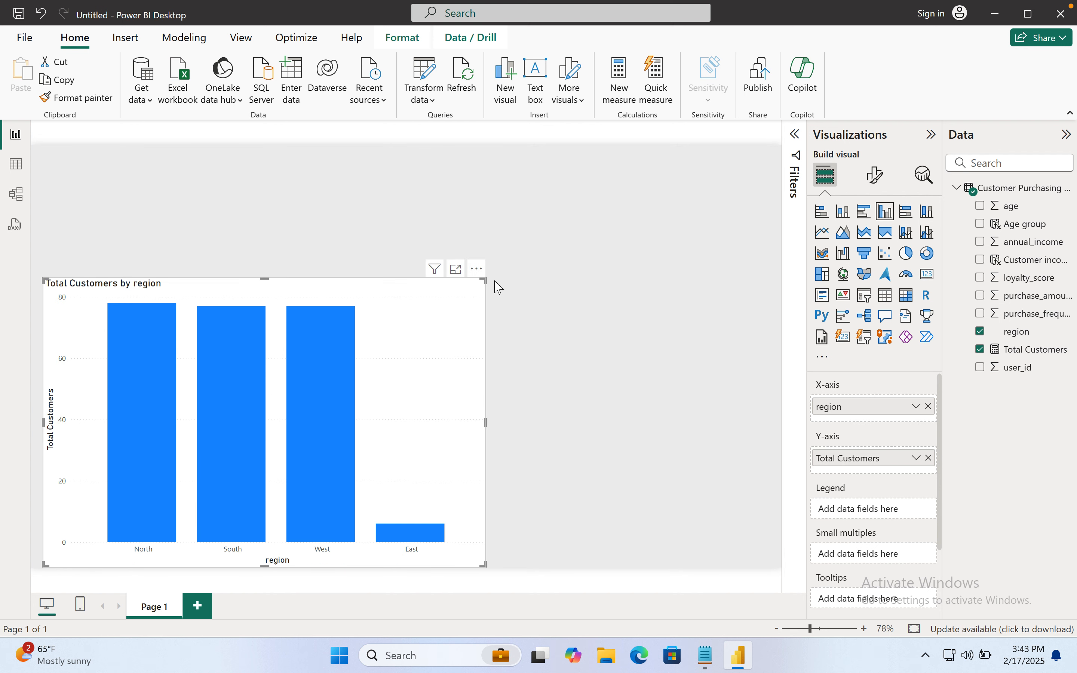
left_click_drag(484, 281, 246, 346)
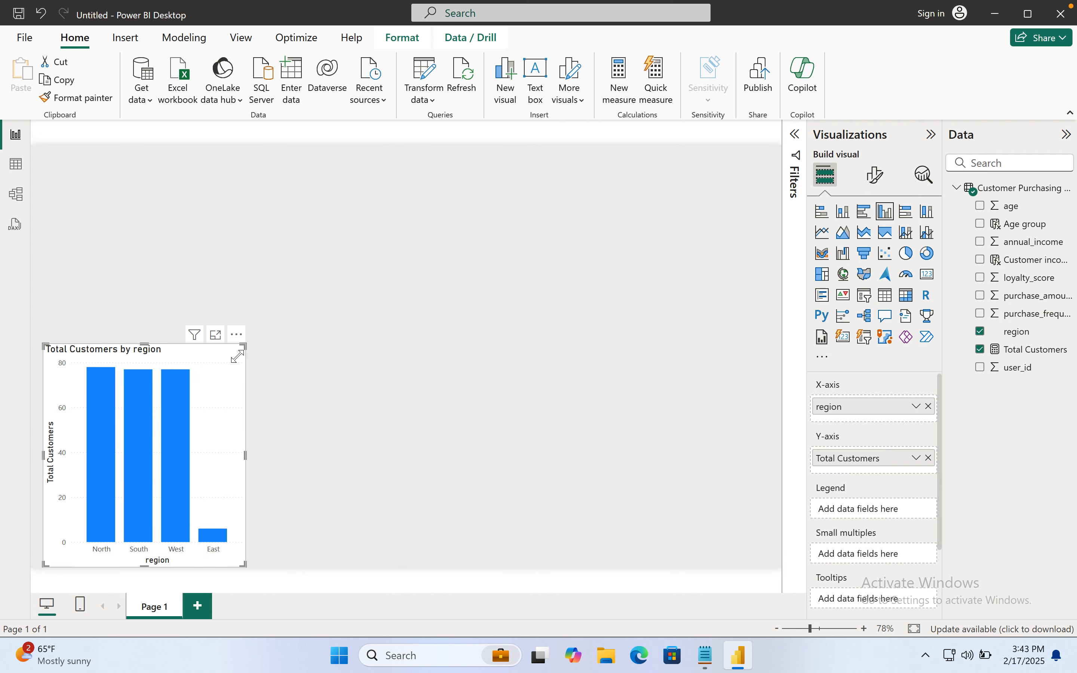
left_click_drag(218, 396, 214, 278)
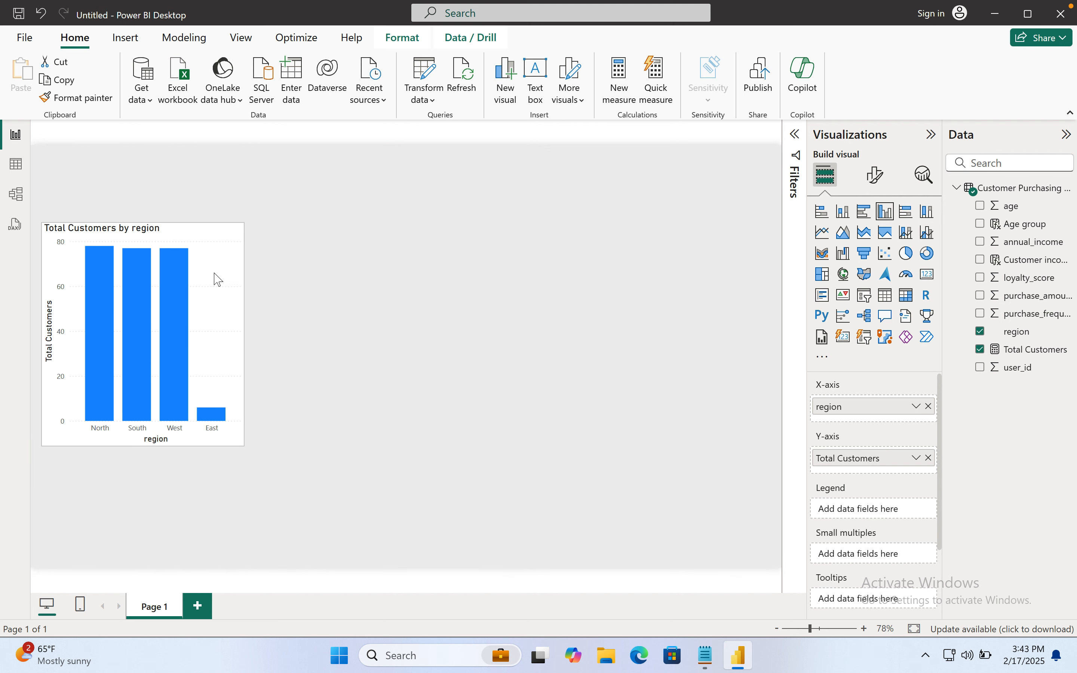
left_click_drag(248, 333, 264, 332)
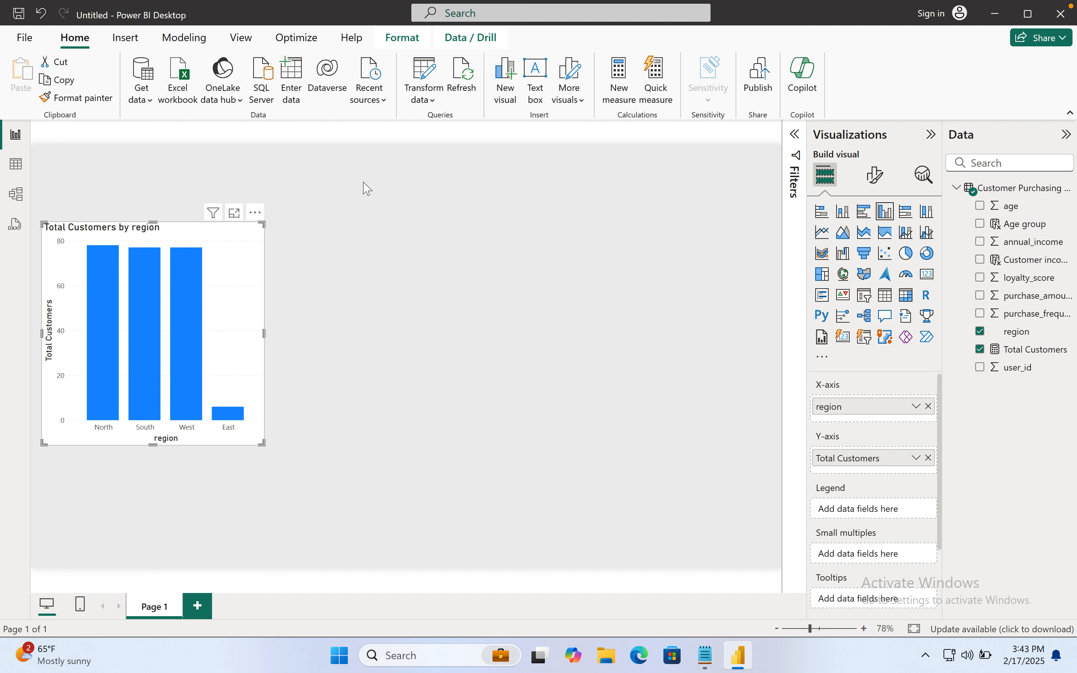
Step: Hide the chart's Y-axis title and values, and turn on data labels for the columns
left_click(874, 175)
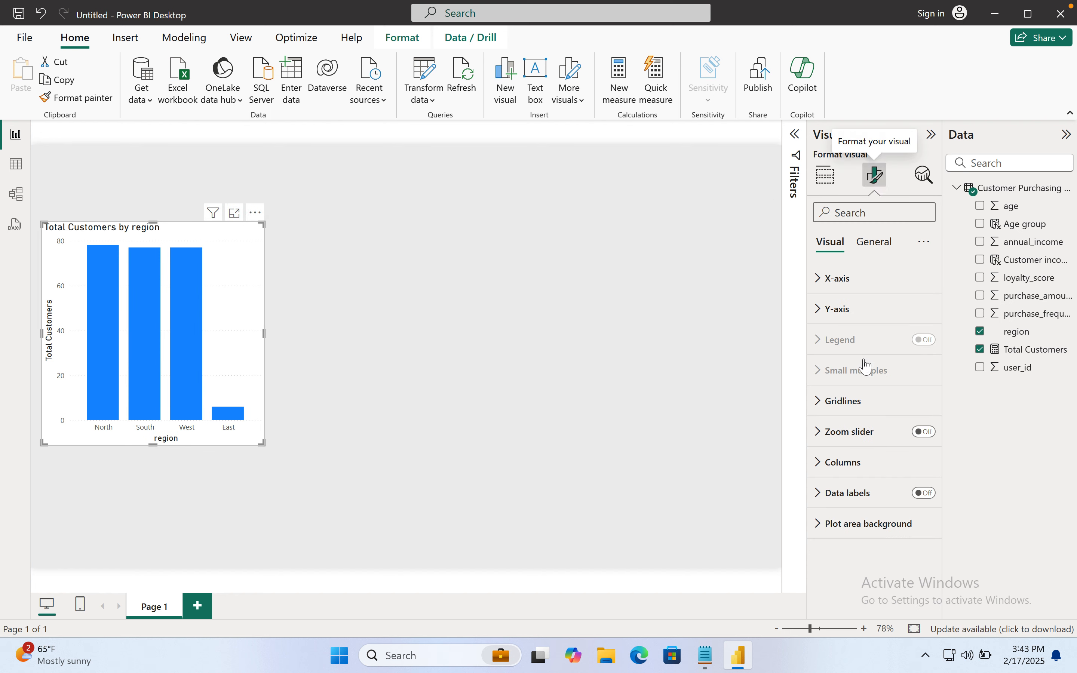
left_click(839, 309)
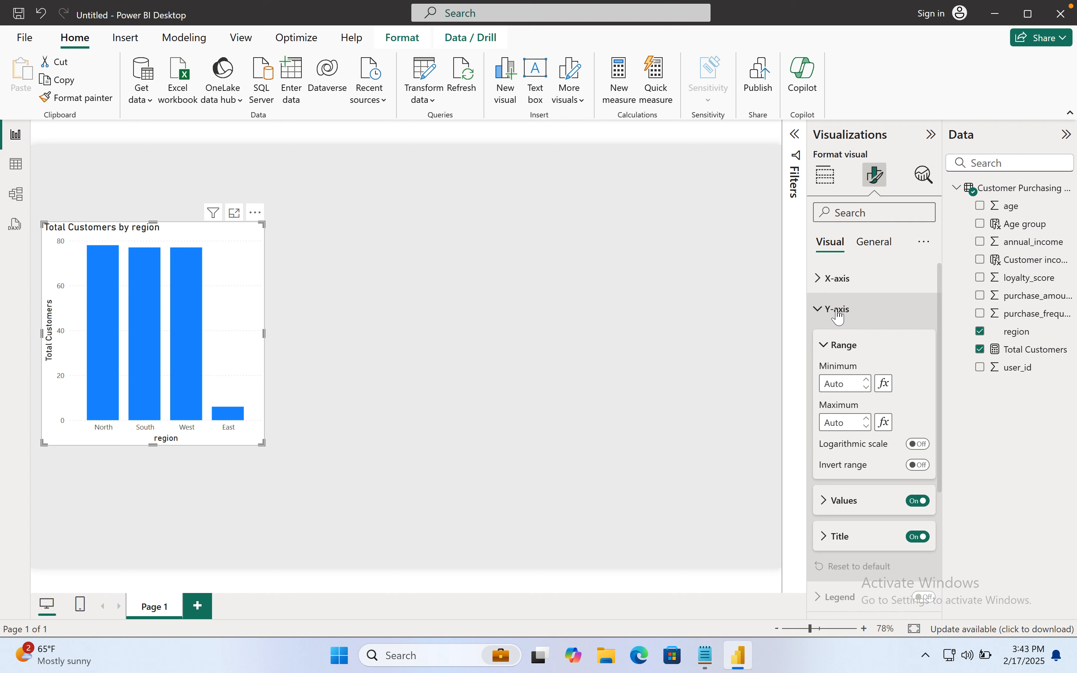
left_click(915, 537)
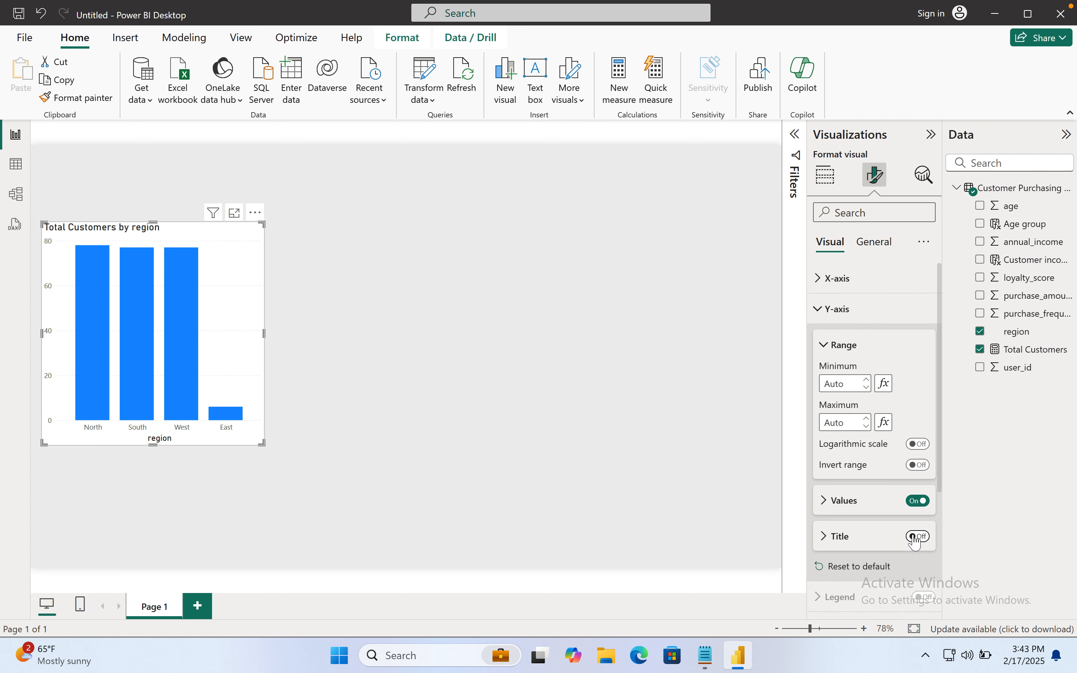
left_click(916, 503)
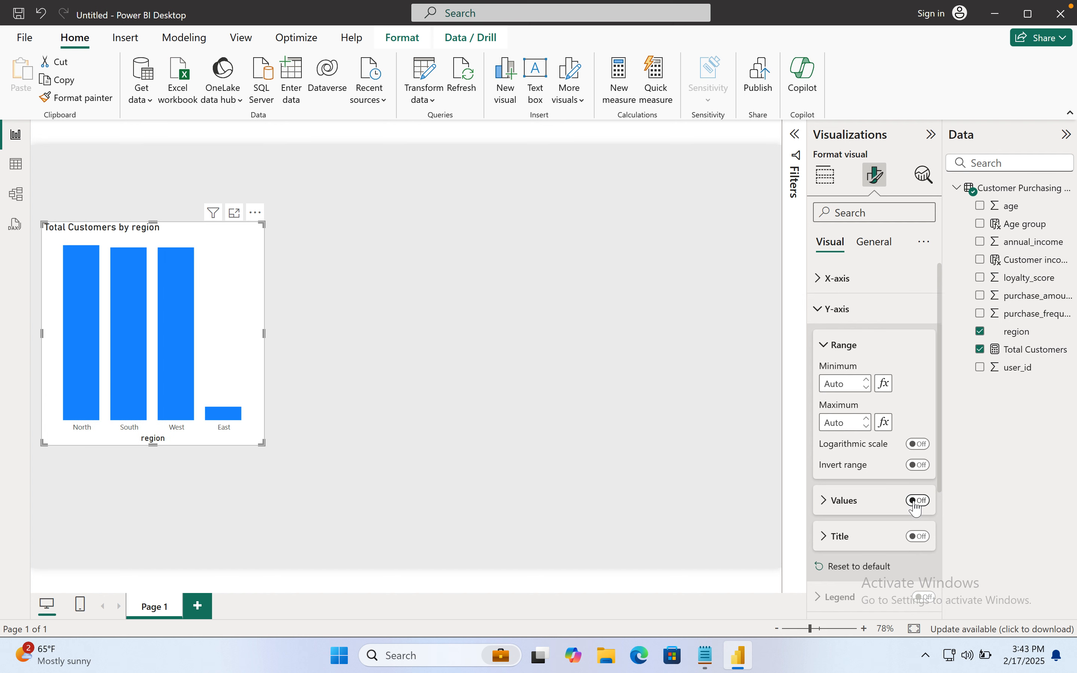
left_click(824, 314)
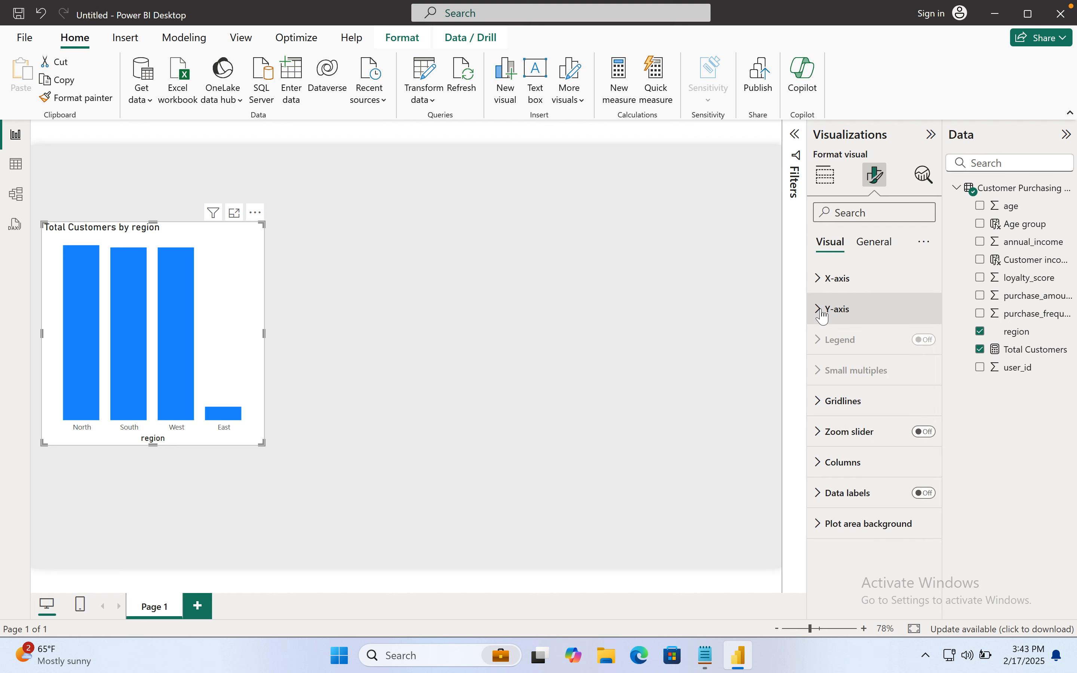
left_click(923, 493)
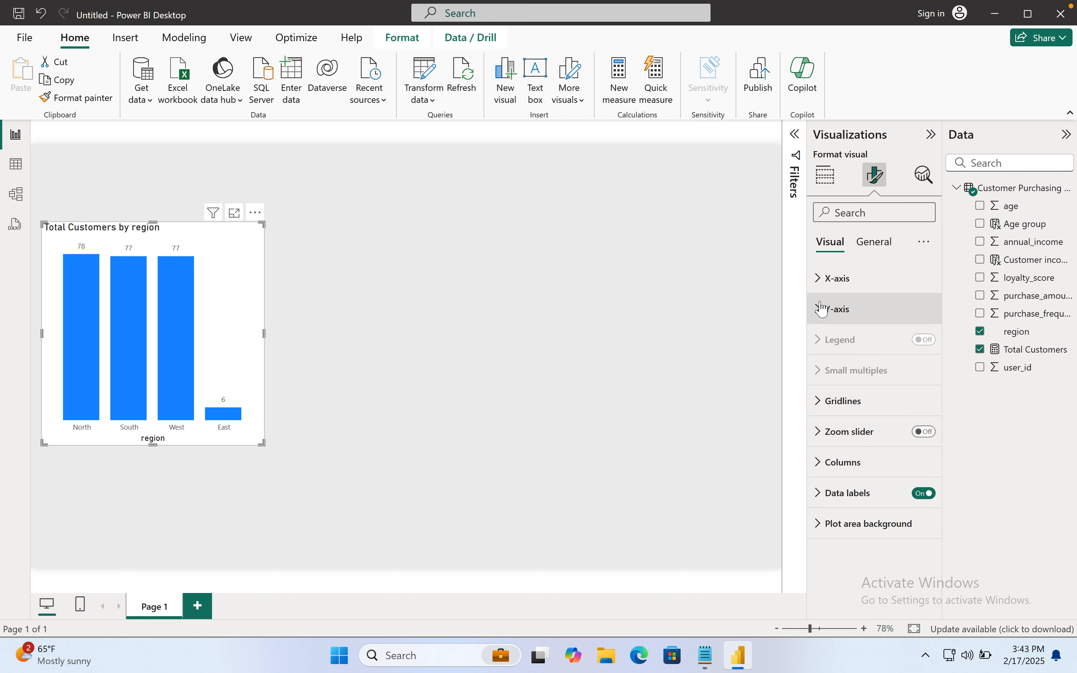
Step: Hide the chart's X-axis title
left_click(824, 312)
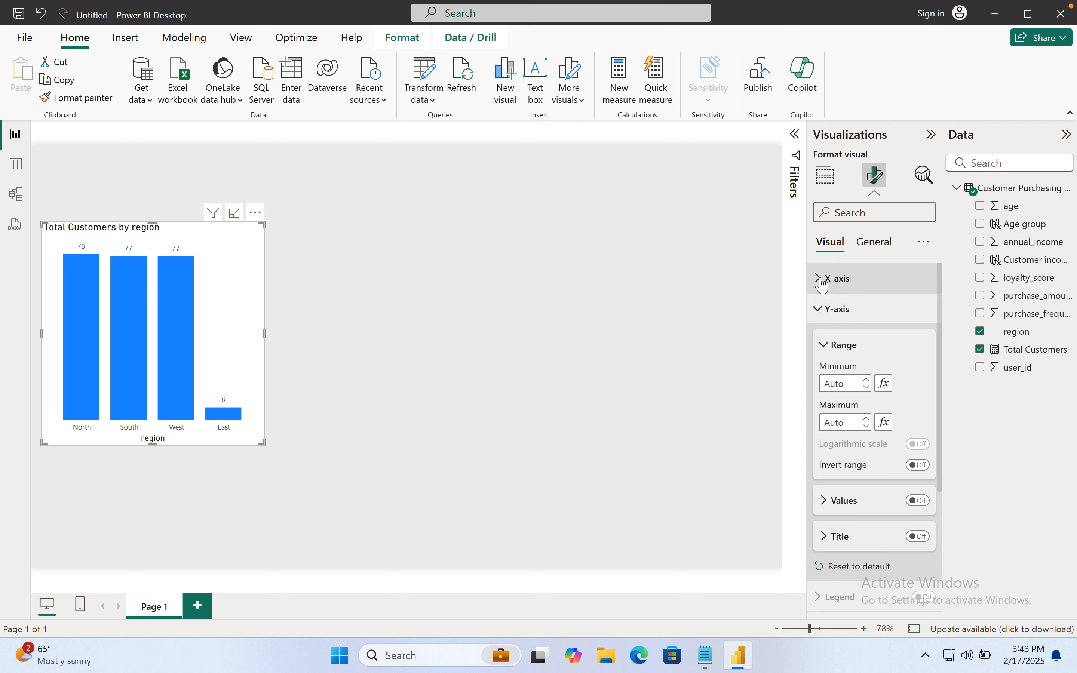
left_click(823, 280)
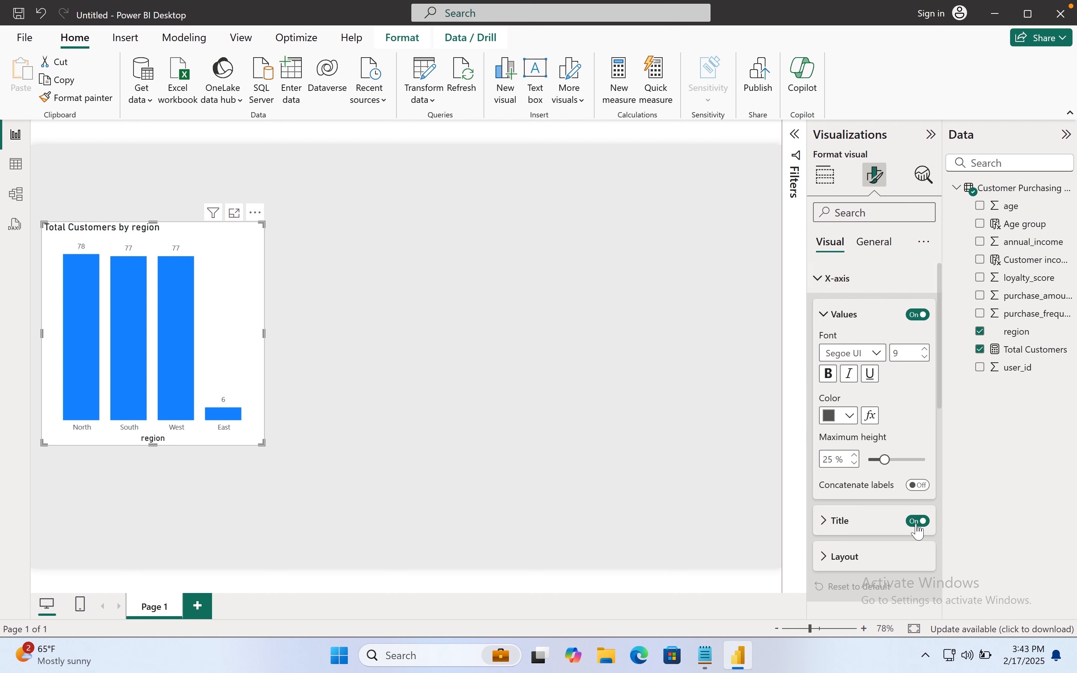
left_click(918, 521)
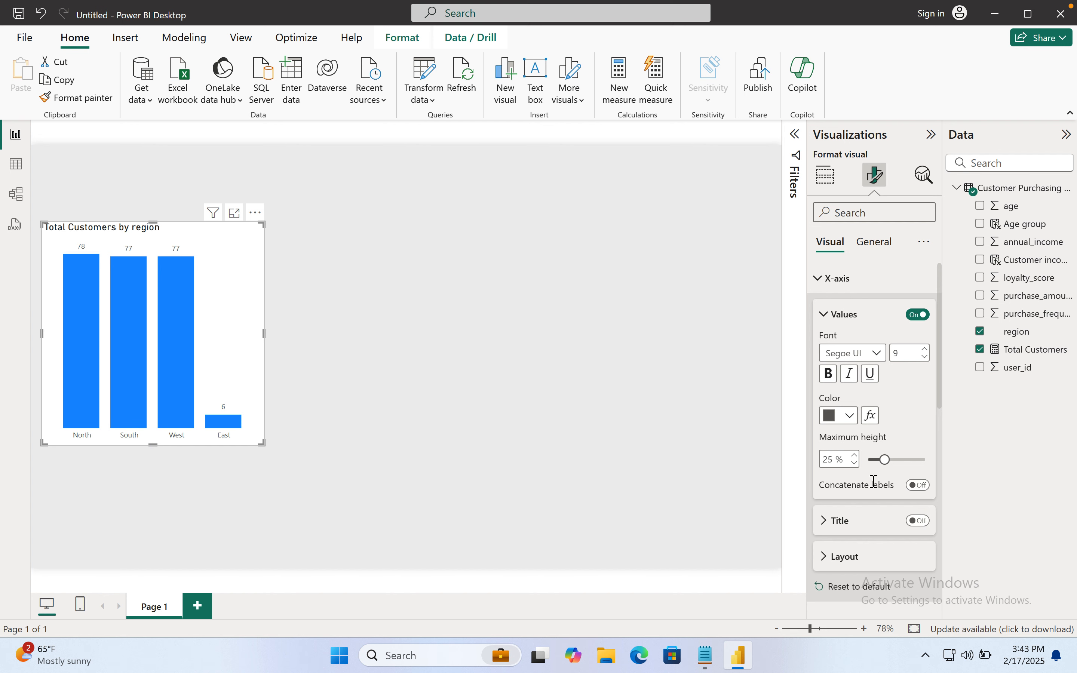
Step: Format the X-axis region labels as black, bold Courier New at size 10
left_click(850, 418)
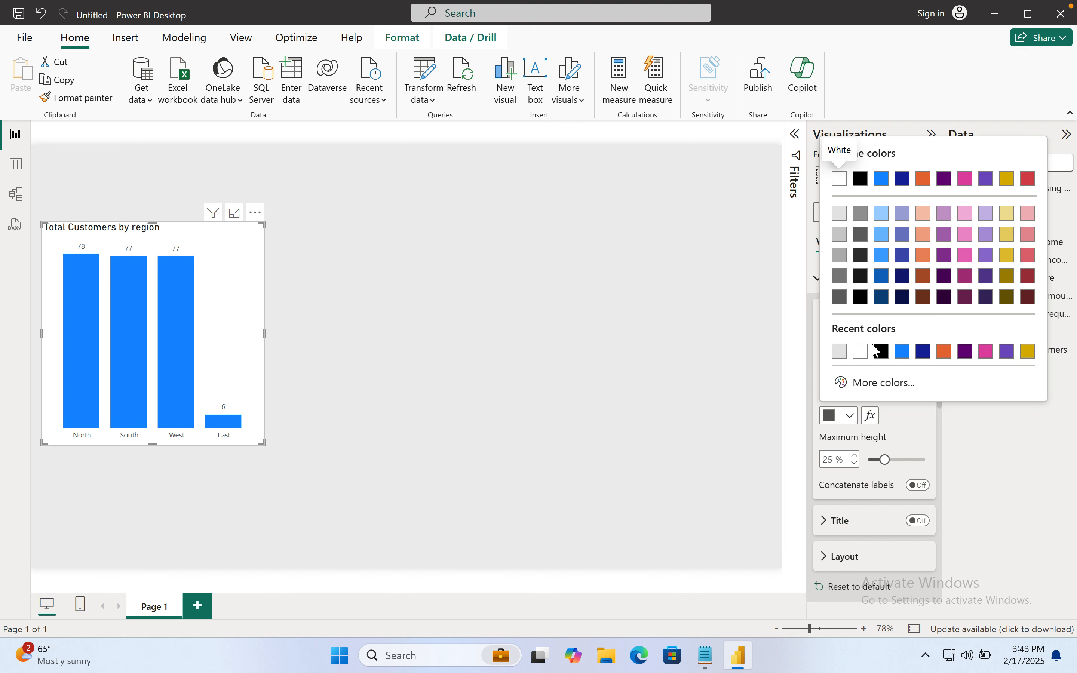
left_click(881, 353)
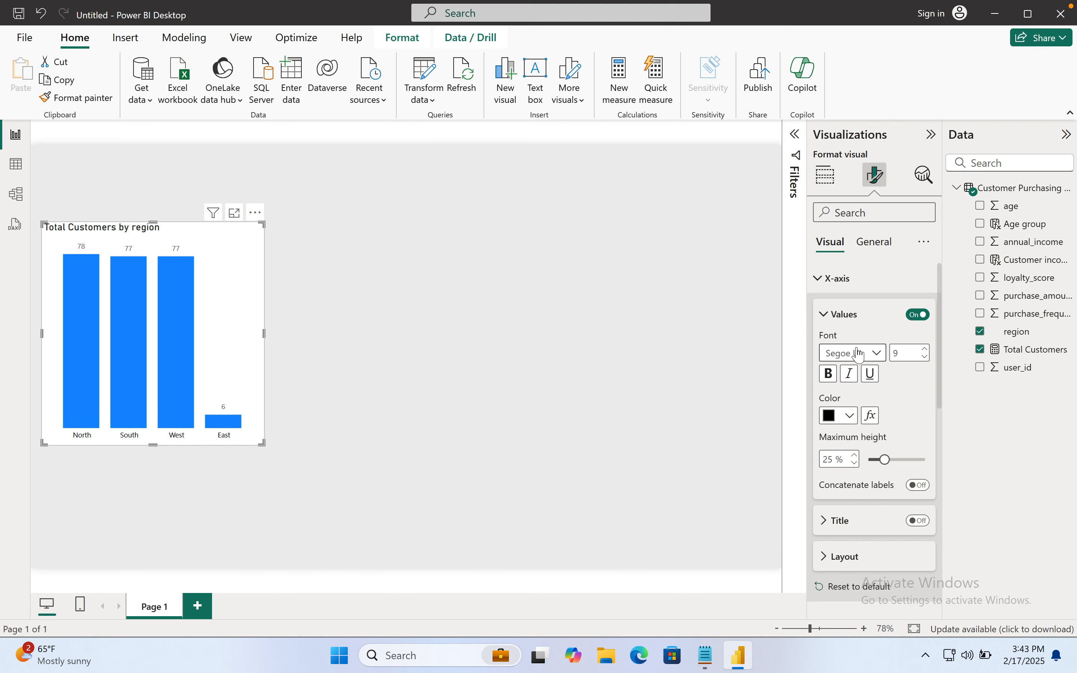
left_click(827, 377)
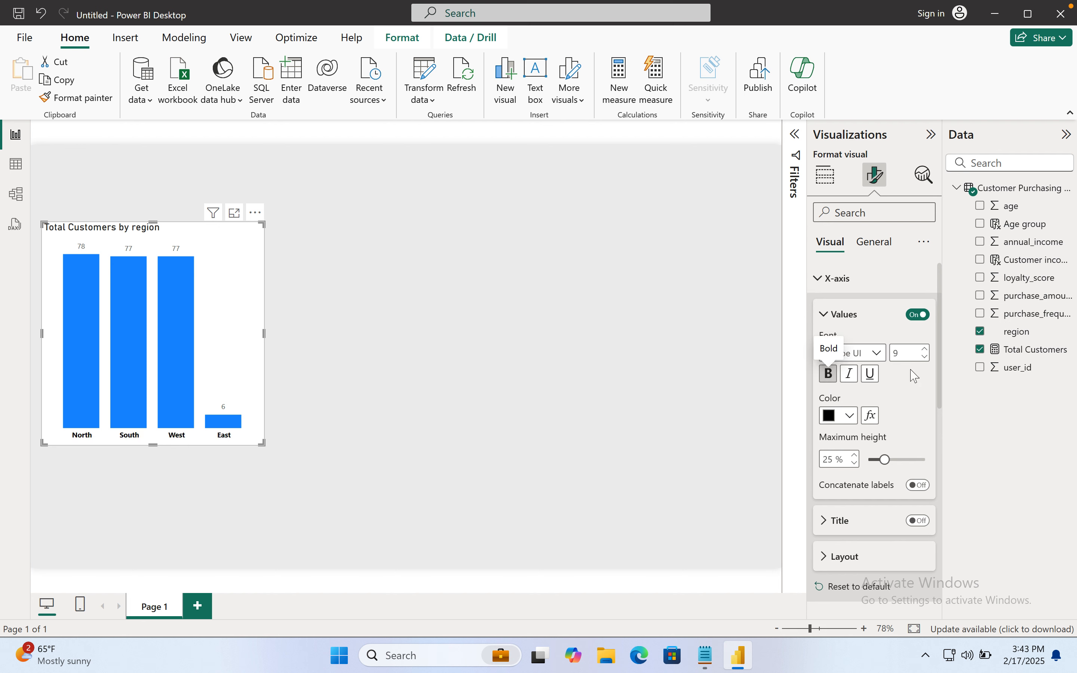
left_click(883, 357)
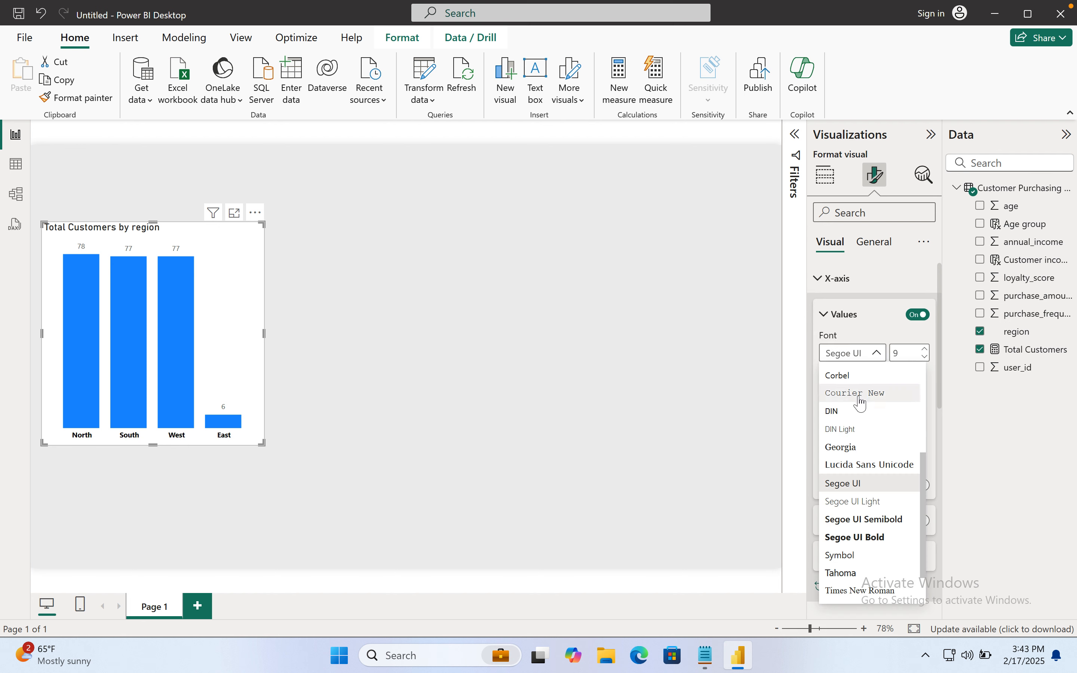
left_click(862, 401)
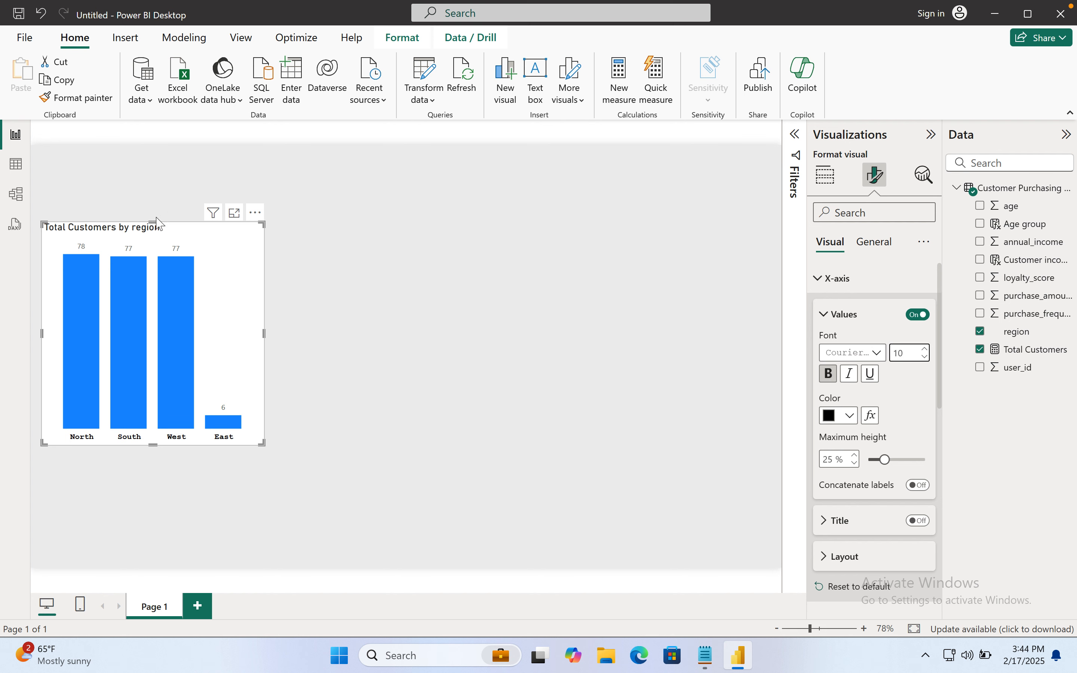
mouse_move(187, 268)
left_click(845, 280)
left_click(836, 310)
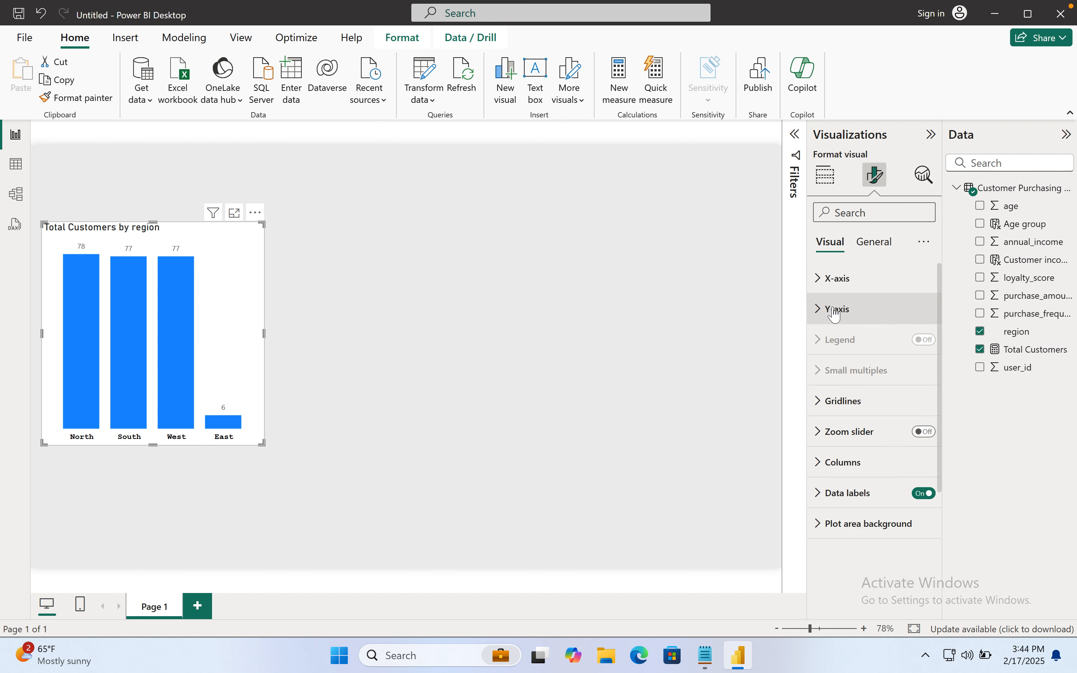
Step: Set the color of the data label values to black and their font size to 11
left_click(837, 312)
scroll(843, 463, "down", 2)
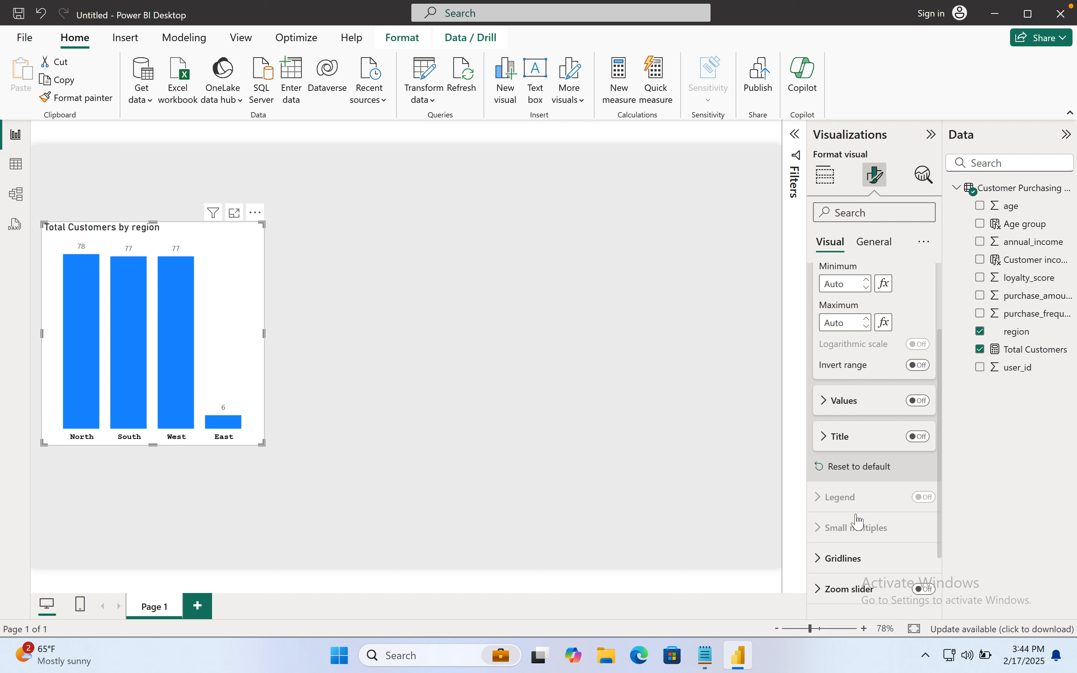
scroll(856, 521, "down", 2)
left_click(848, 567)
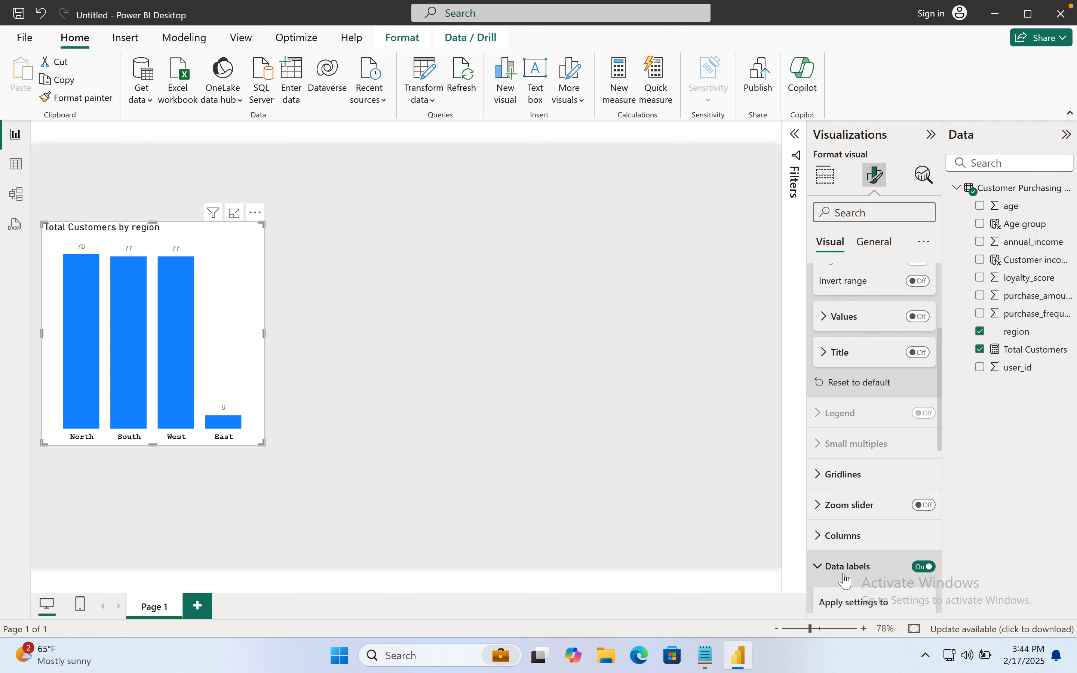
scroll(880, 482, "down", 5)
scroll(878, 485, "down", 4)
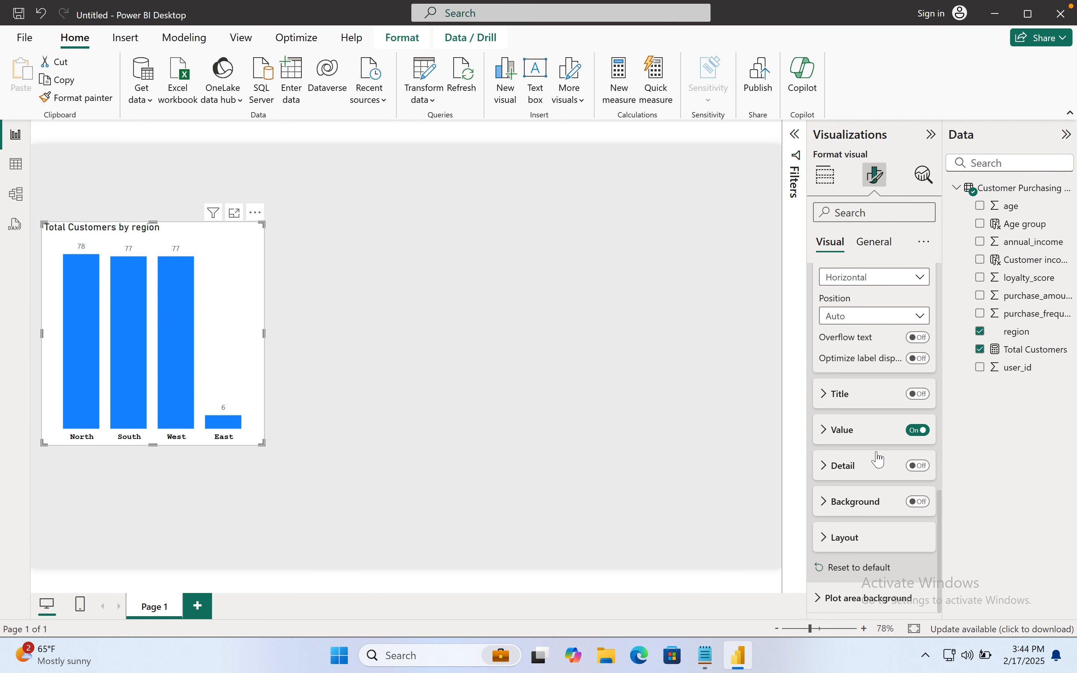
left_click(836, 434)
scroll(839, 441, "down", 2)
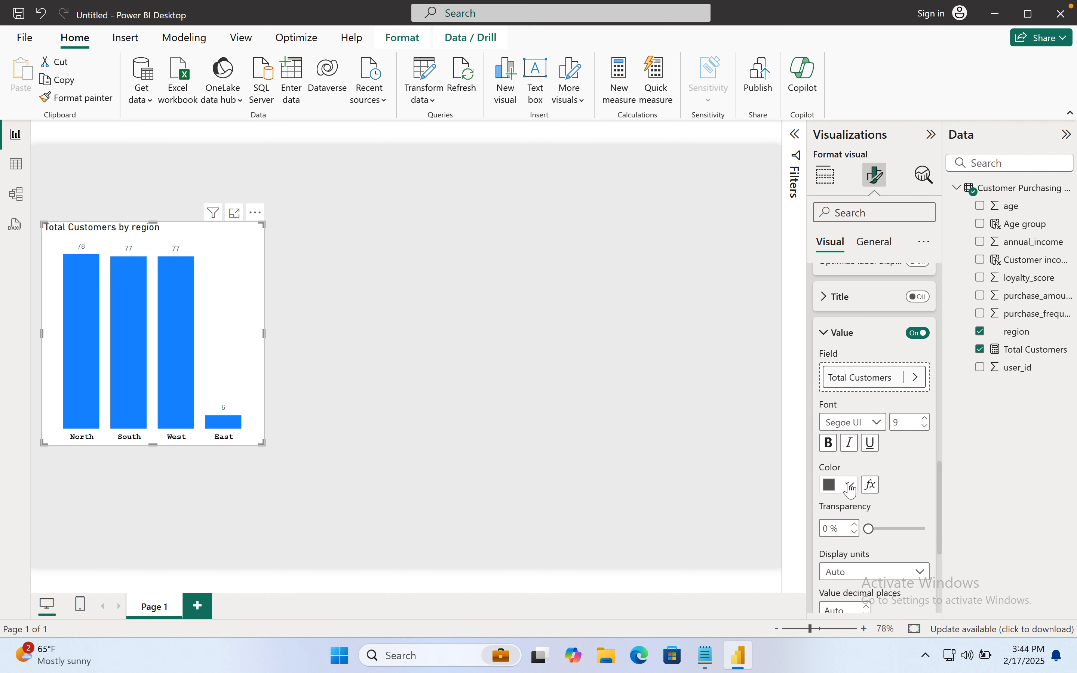
left_click(849, 484)
left_click(840, 423)
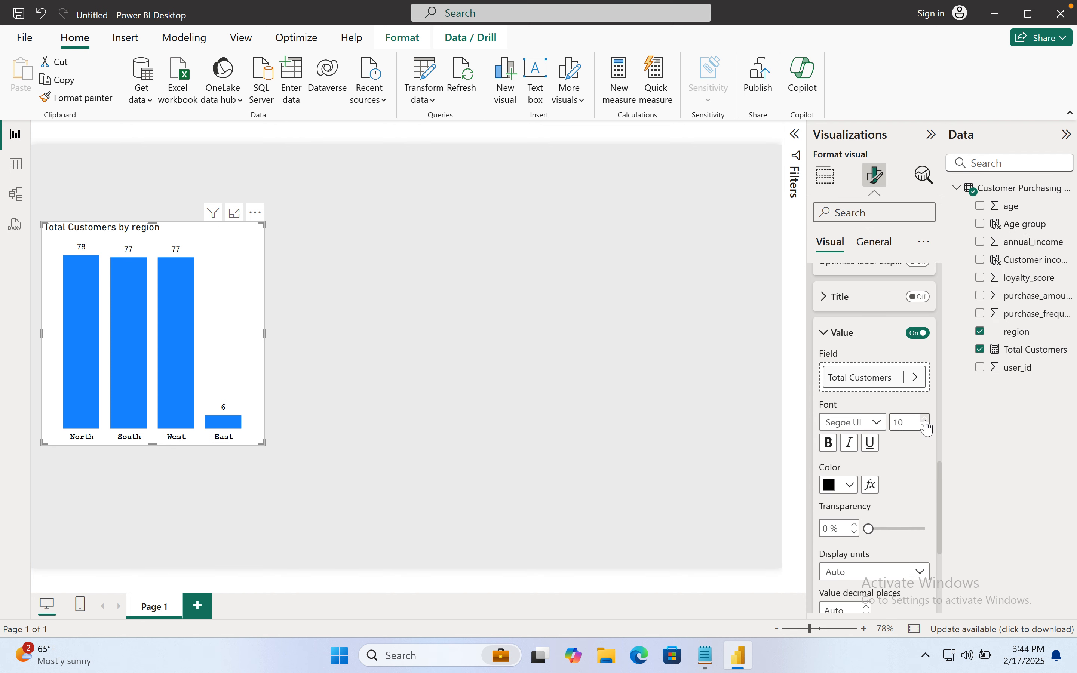
left_click(925, 419)
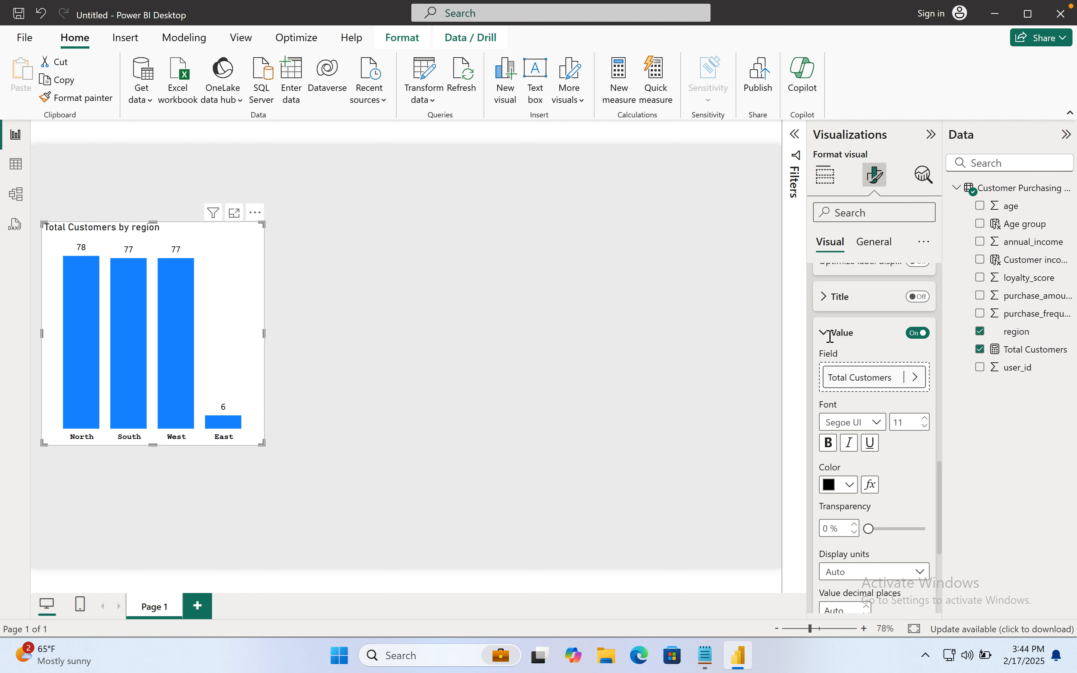
left_click(831, 332)
Step: Center the Total Customers by region chart title and format it in Cambria at size 13
scroll(849, 327, "up", 10)
left_click(843, 309)
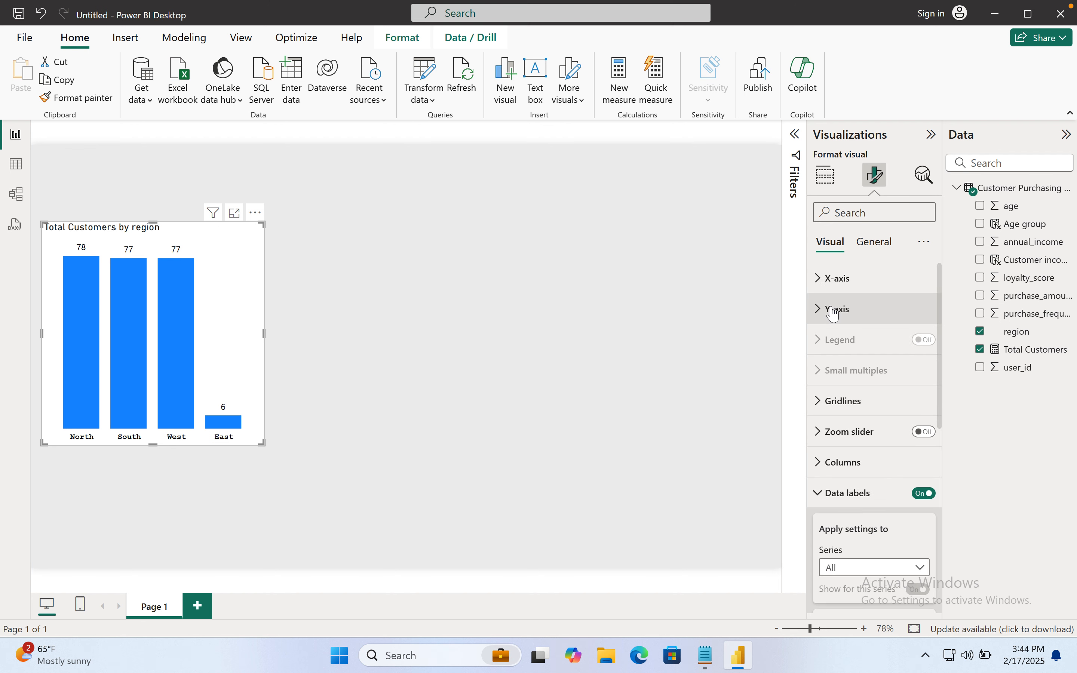
left_click(868, 243)
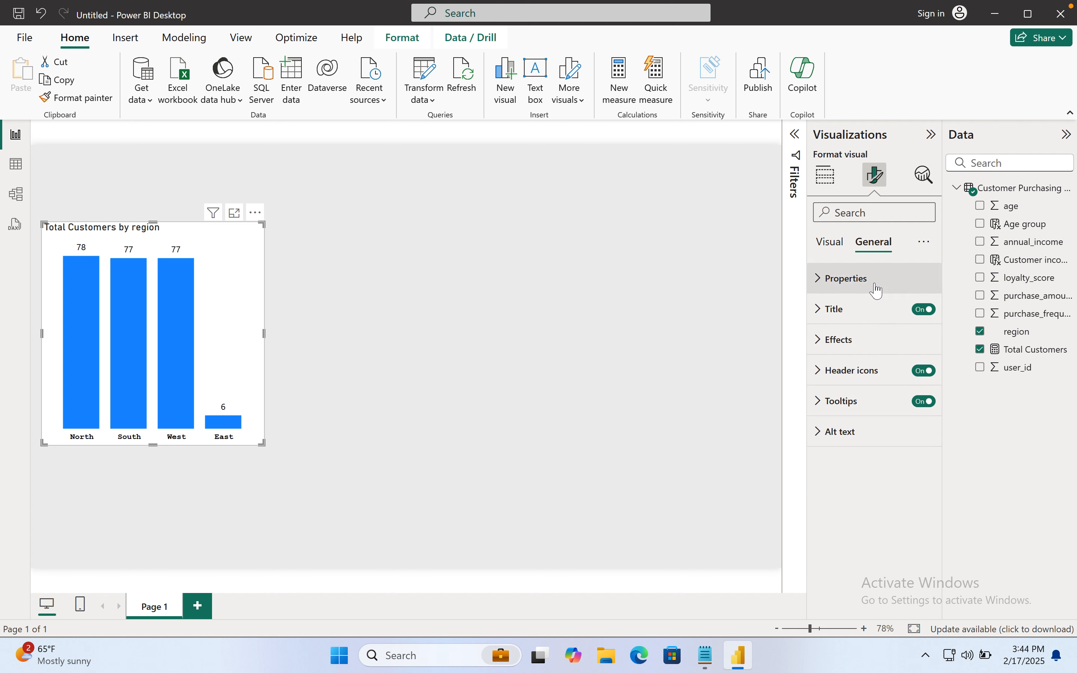
left_click(870, 311)
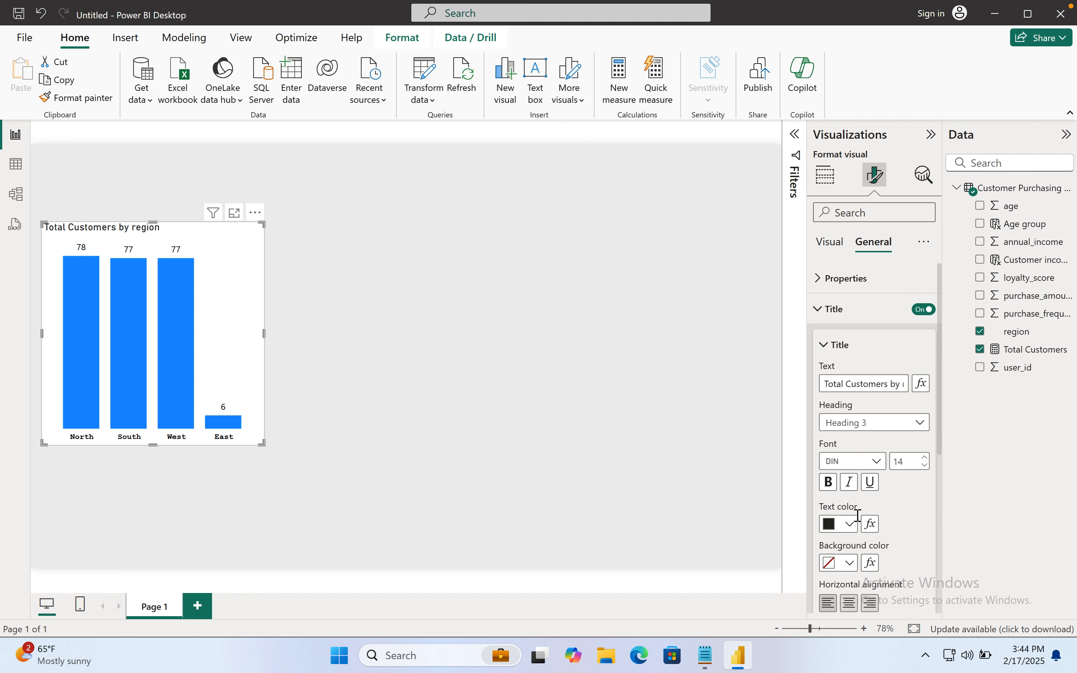
left_click(851, 605)
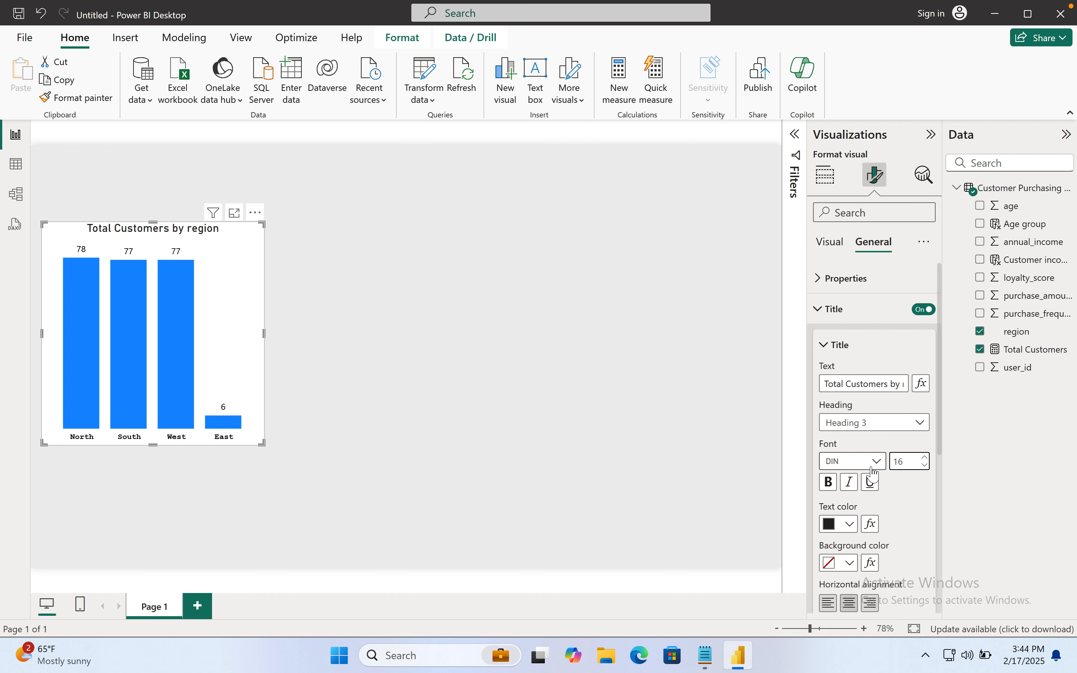
left_click(878, 463)
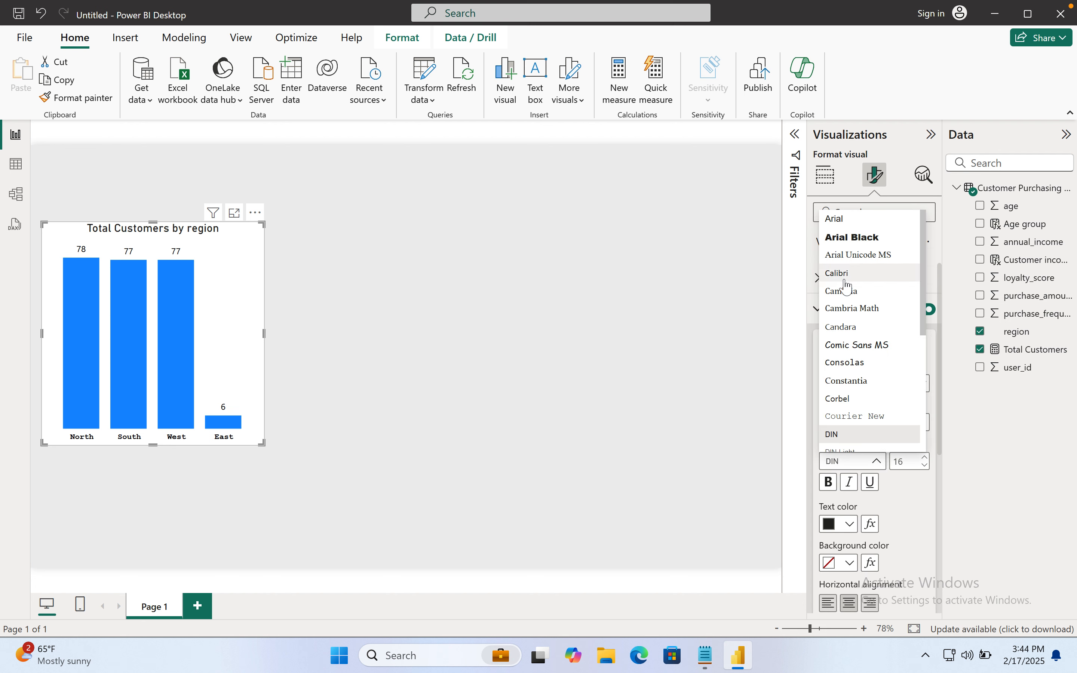
left_click(845, 291)
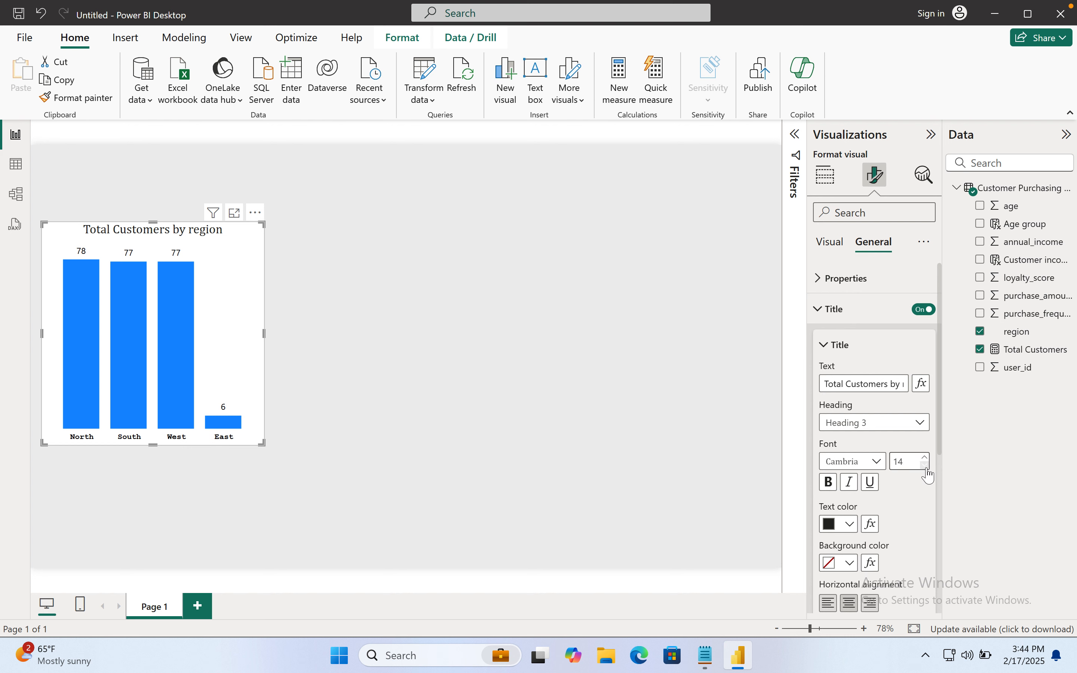
left_click(928, 471)
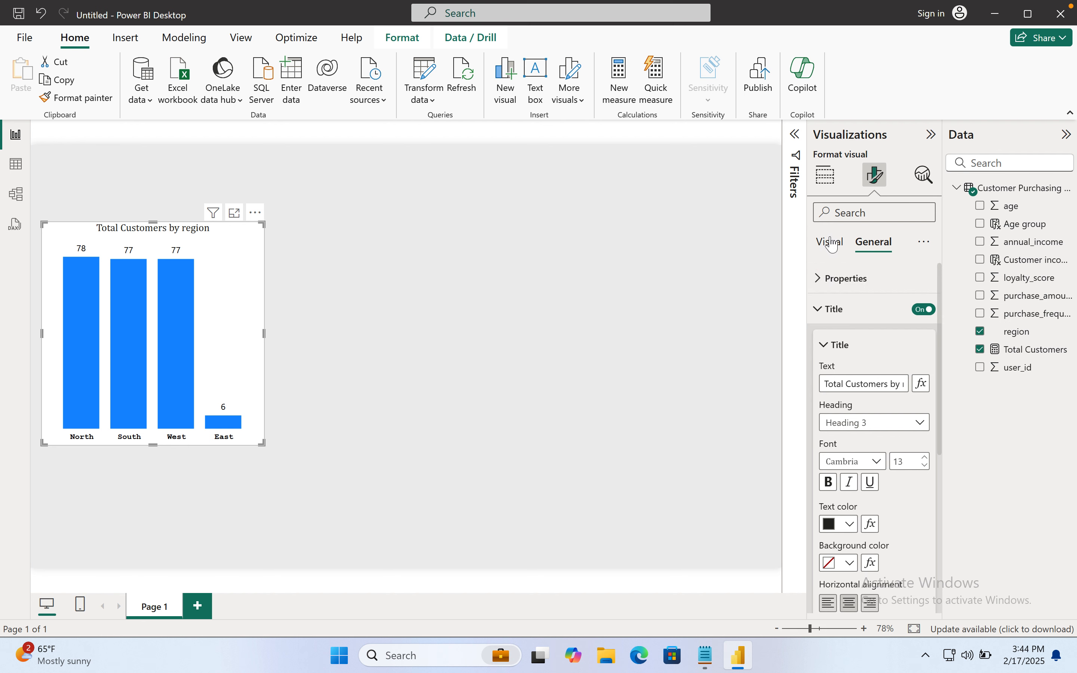
left_click(831, 243)
scroll(839, 465, "down", 3)
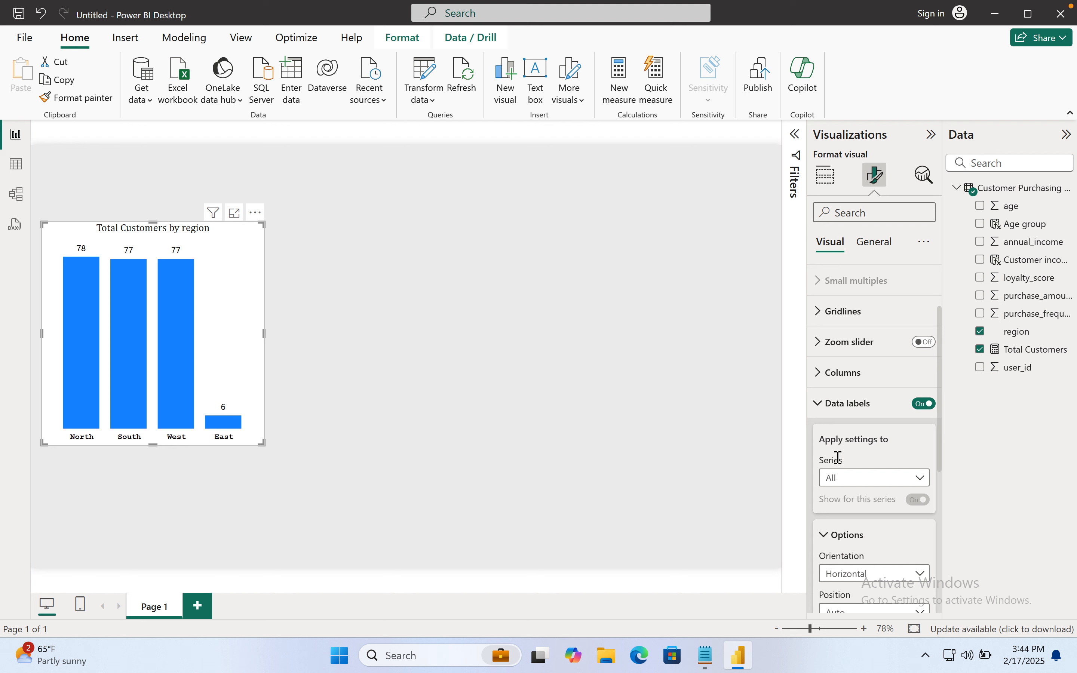
scroll(841, 445, "down", 5)
scroll(848, 422, "up", 3)
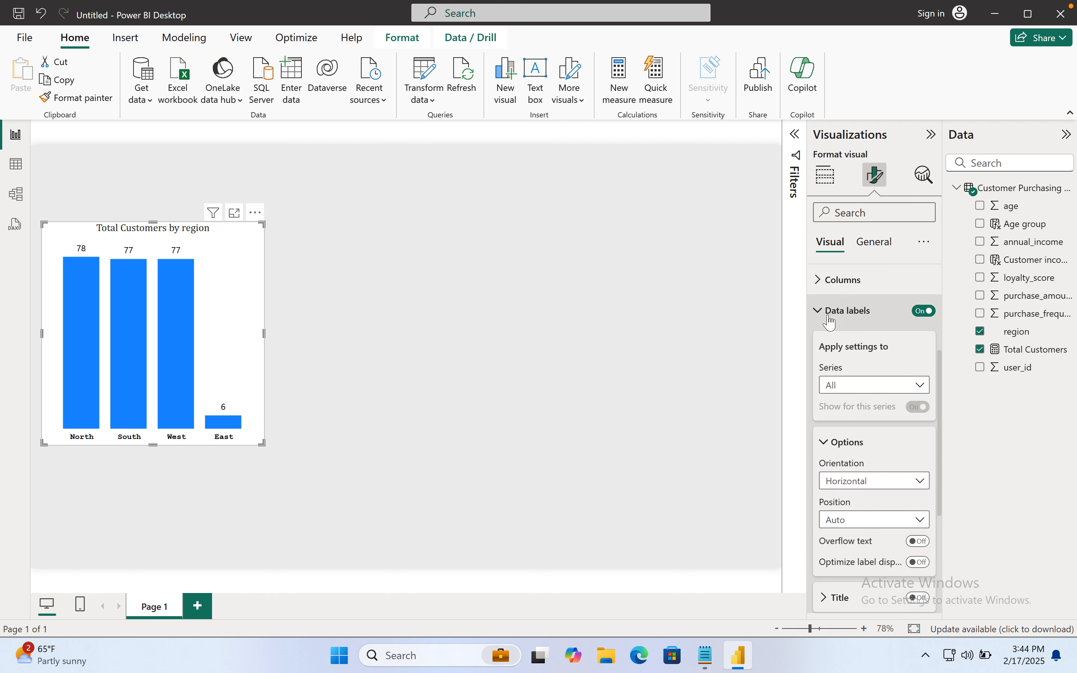
left_click(831, 319)
left_click(843, 462)
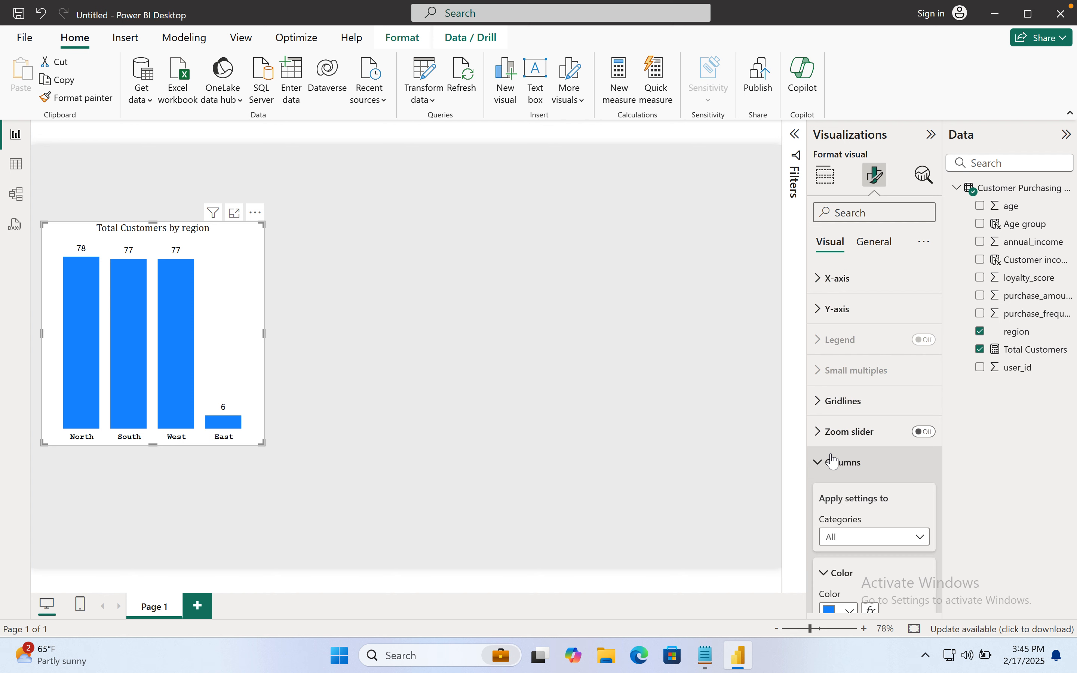
scroll(859, 400, "down", 5)
left_click(849, 387)
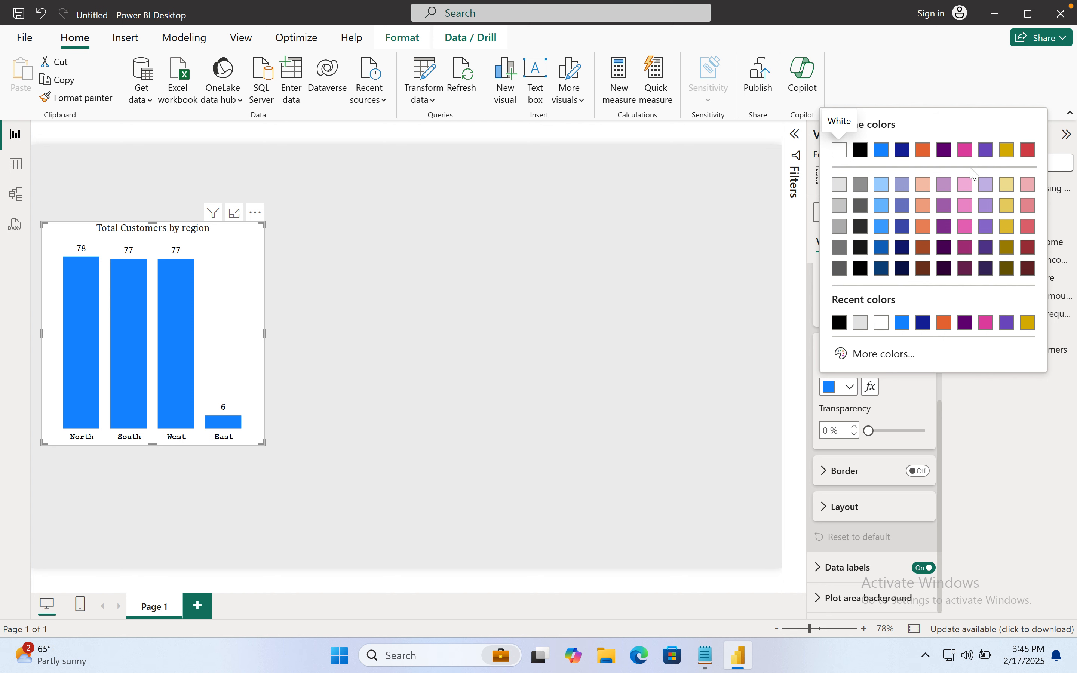
left_click(995, 456)
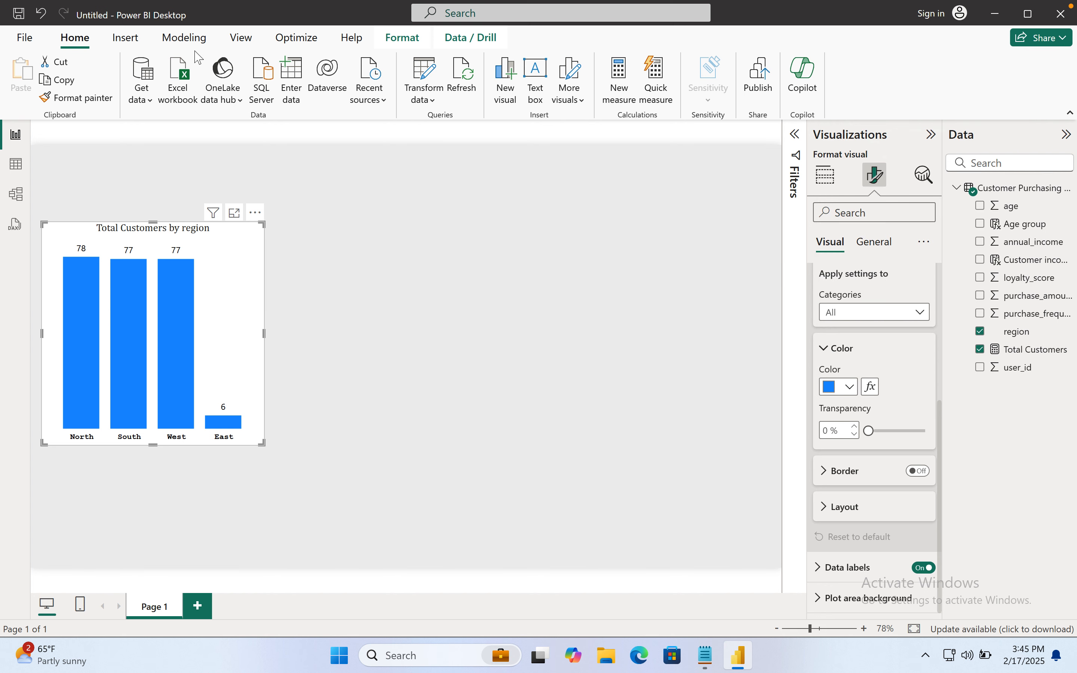
Step: Try several accessible color themes on the report and apply Accessible Tidal
left_click(239, 45)
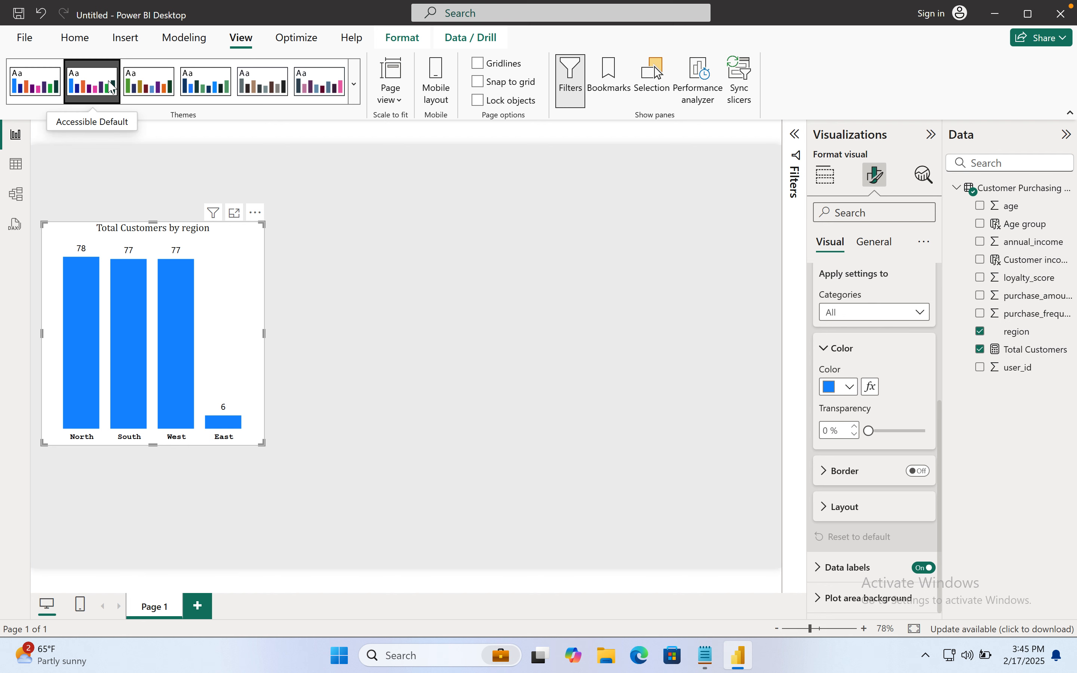
left_click(154, 89)
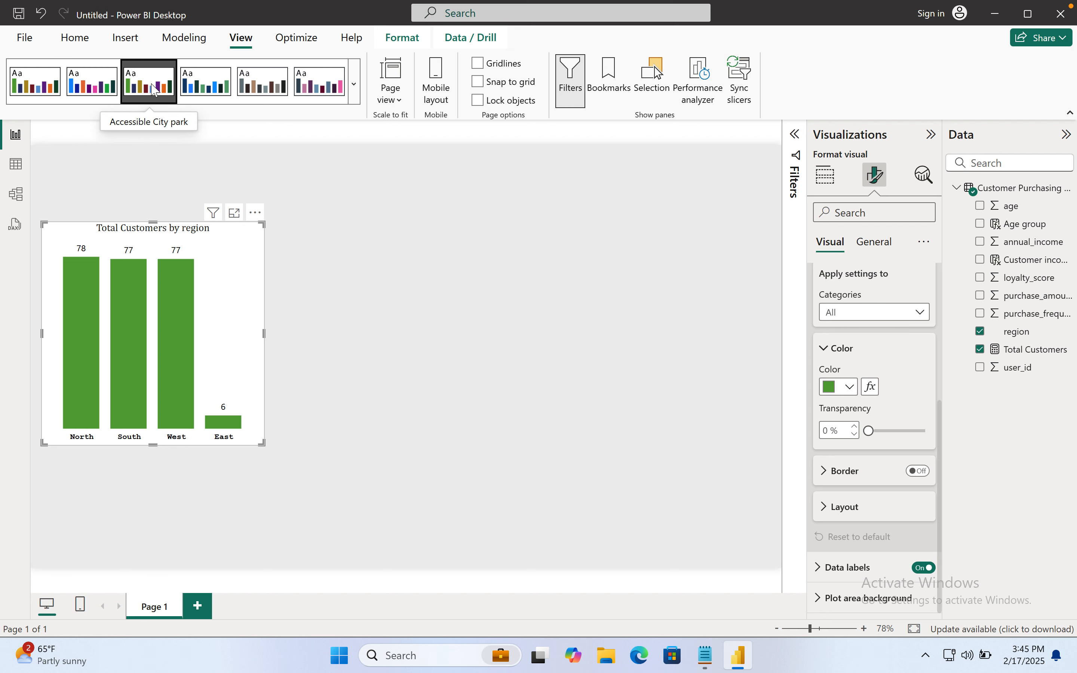
left_click(198, 89)
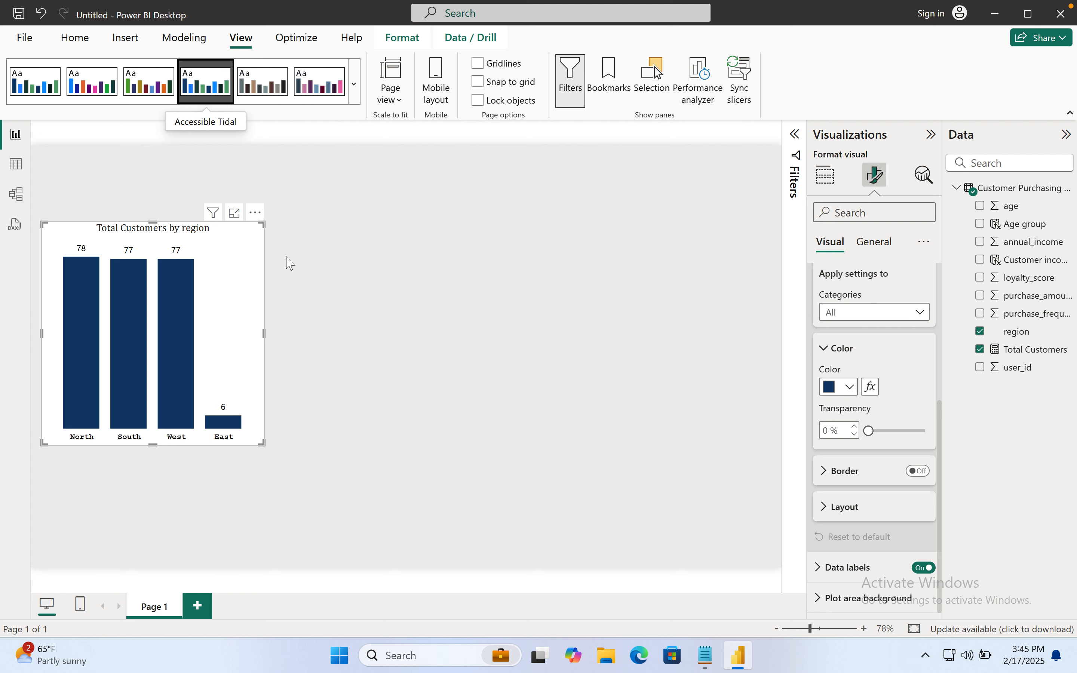
left_click(289, 86)
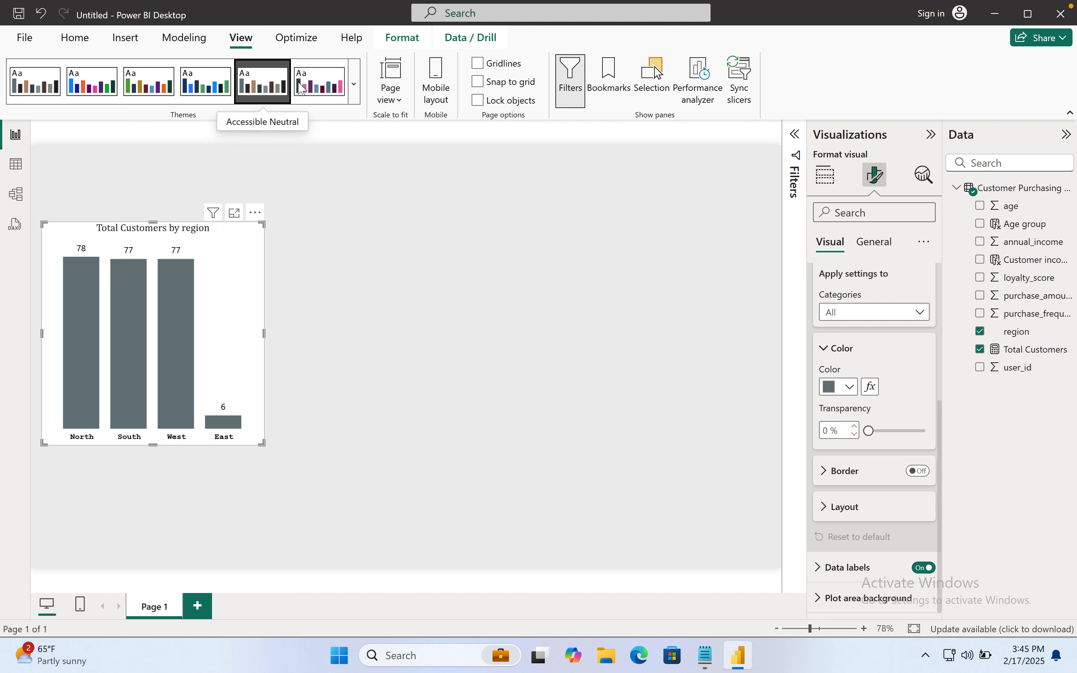
left_click(314, 89)
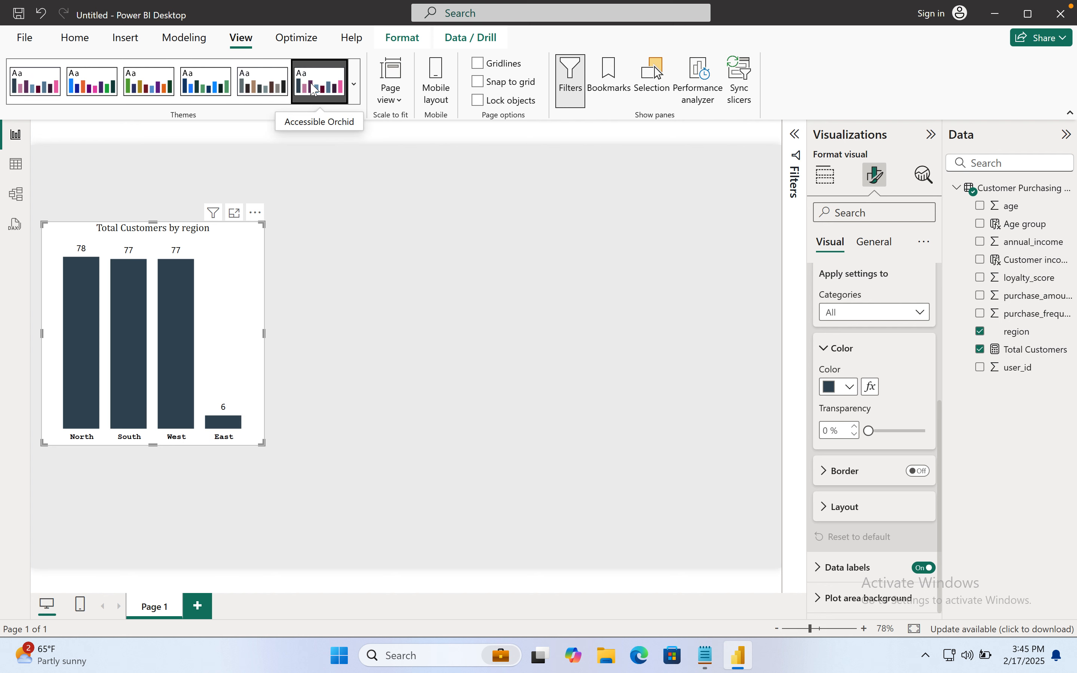
left_click(205, 86)
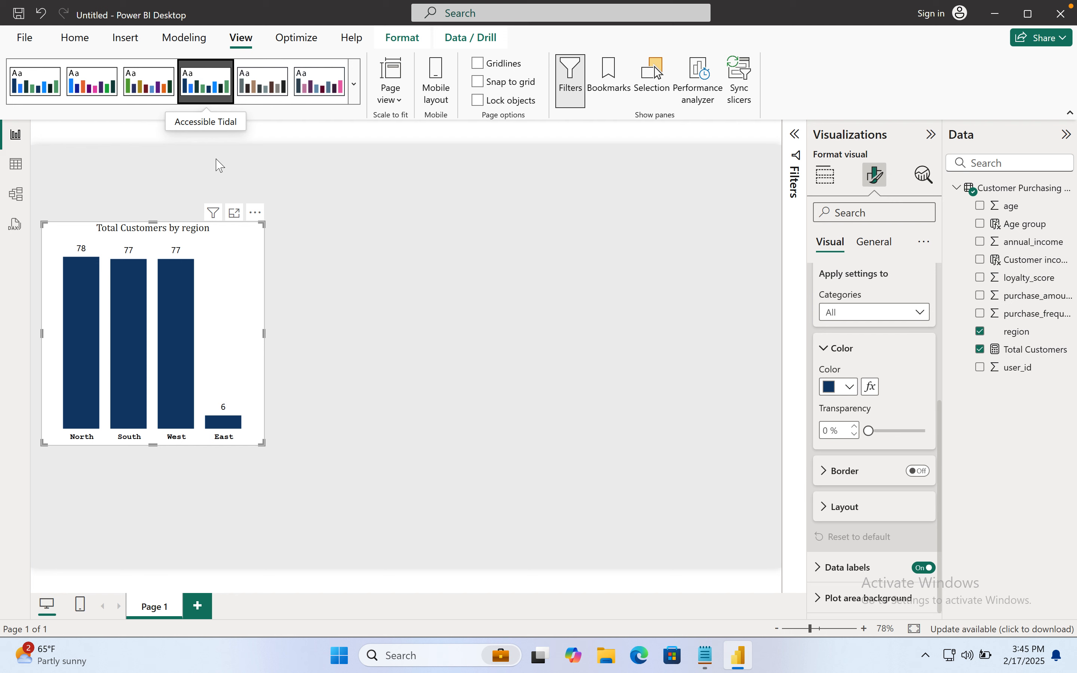
key("Escape")
Step: Duplicate the Total Customers by region chart and place the copy level with the original, side by side
left_click_drag(214, 209, 210, 195)
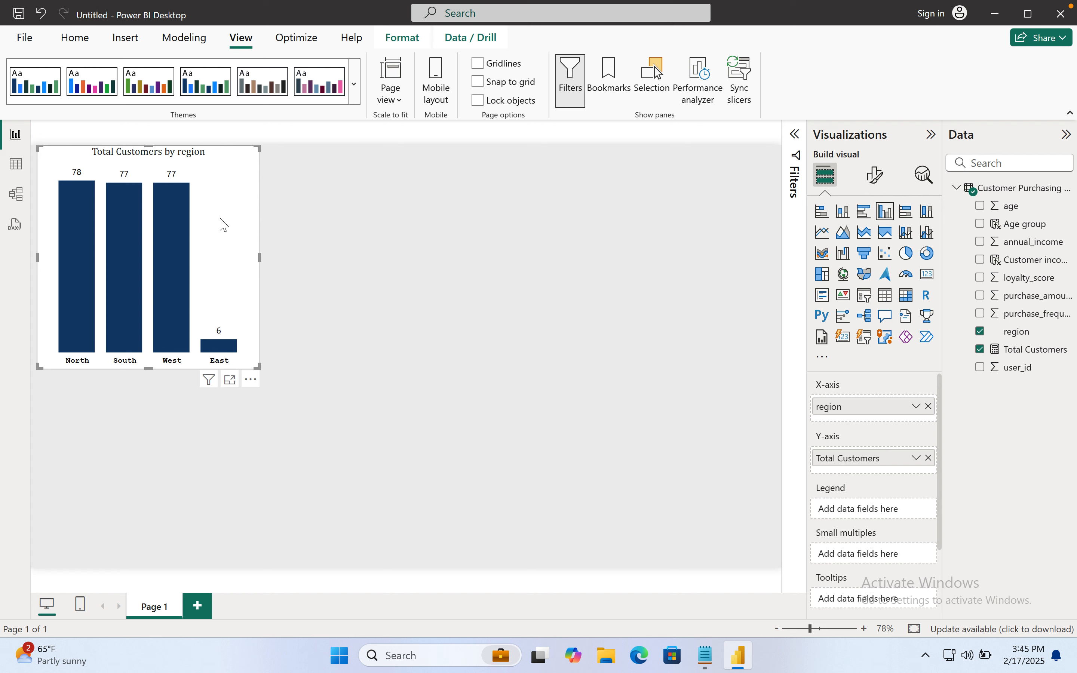
key("ctrl+v")
left_click_drag(221, 224, 442, 207)
left_click_drag(248, 247, 248, 317)
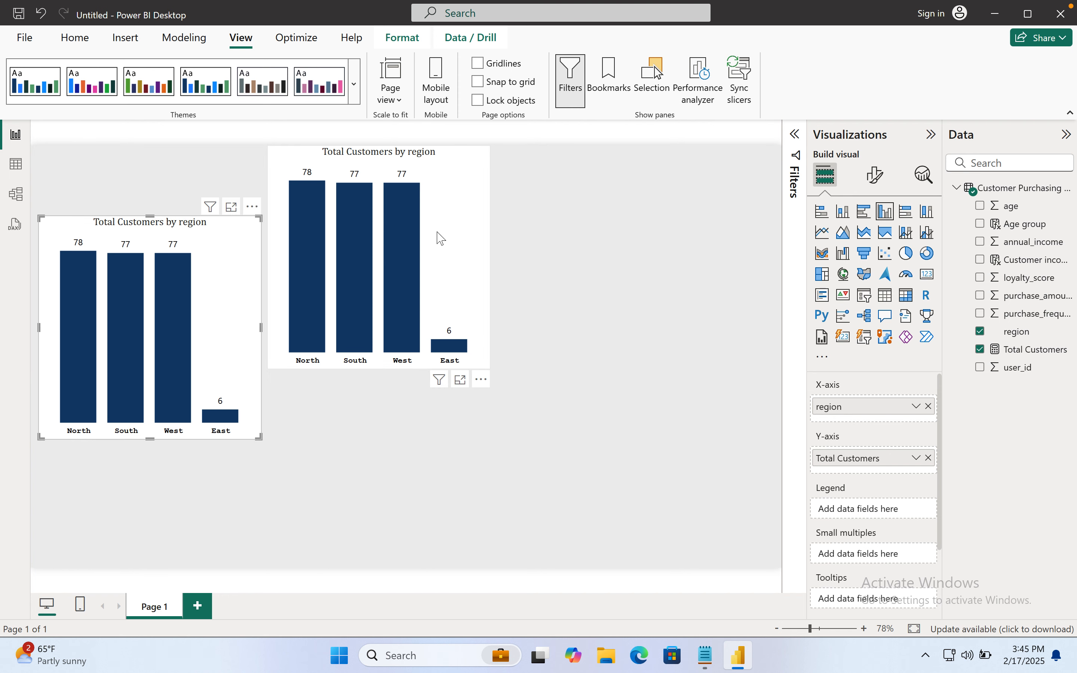
left_click_drag(440, 238, 440, 309)
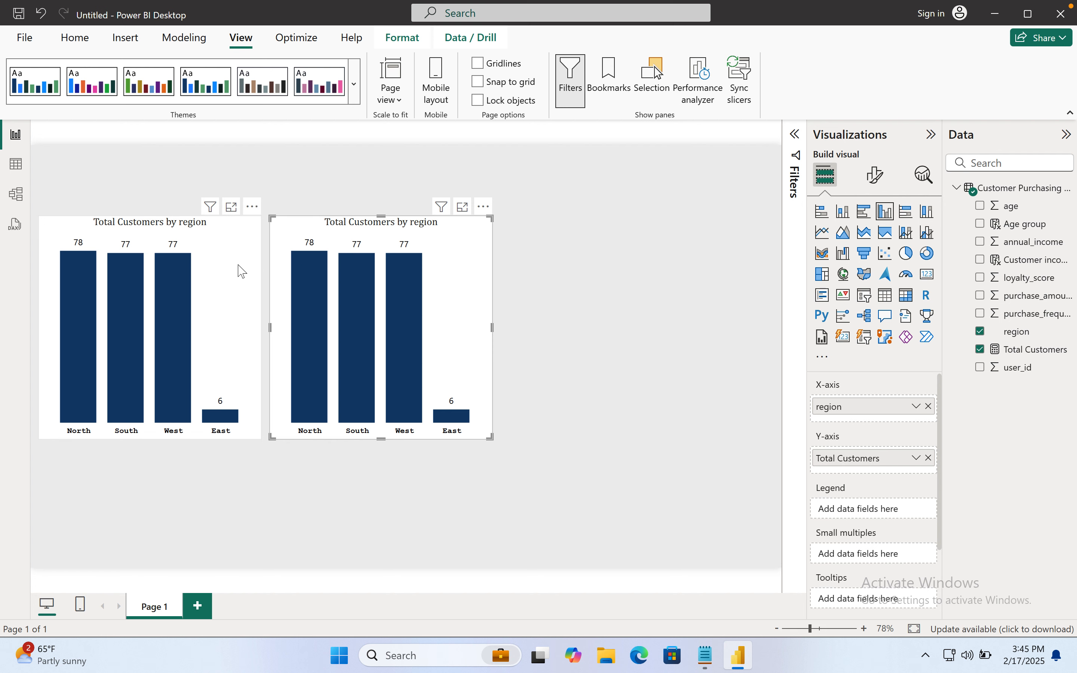
Step: Move both charts toward the middle of the page, leaving a small gap between them
left_click_drag(252, 270, 269, 271)
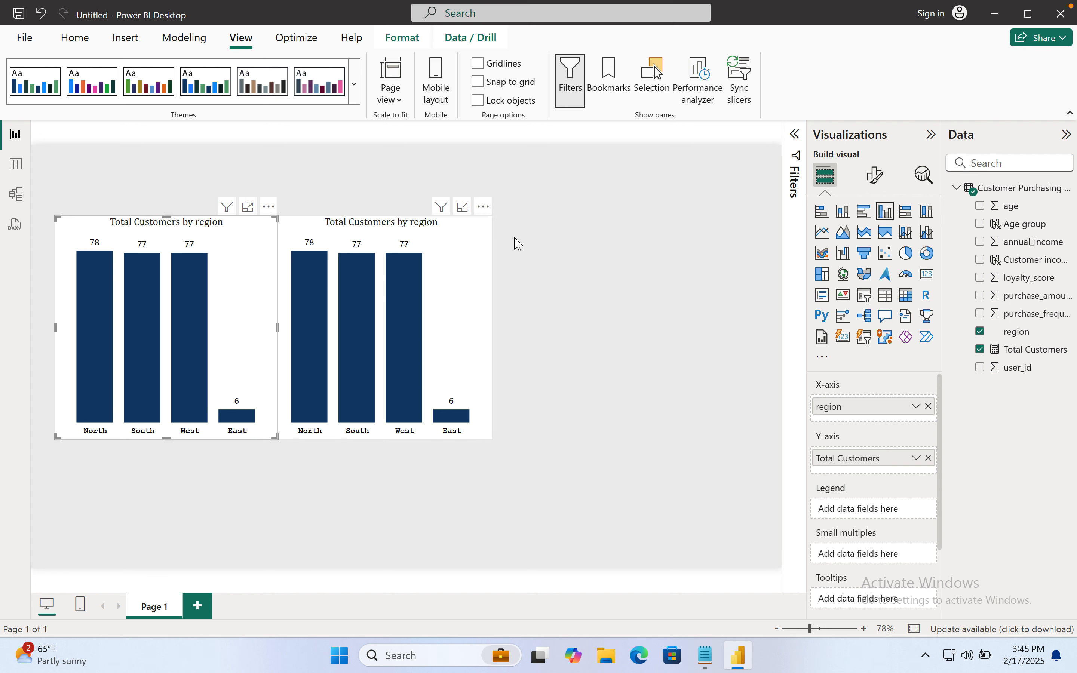
left_click_drag(487, 245, 643, 224)
left_click_drag(256, 286, 382, 266)
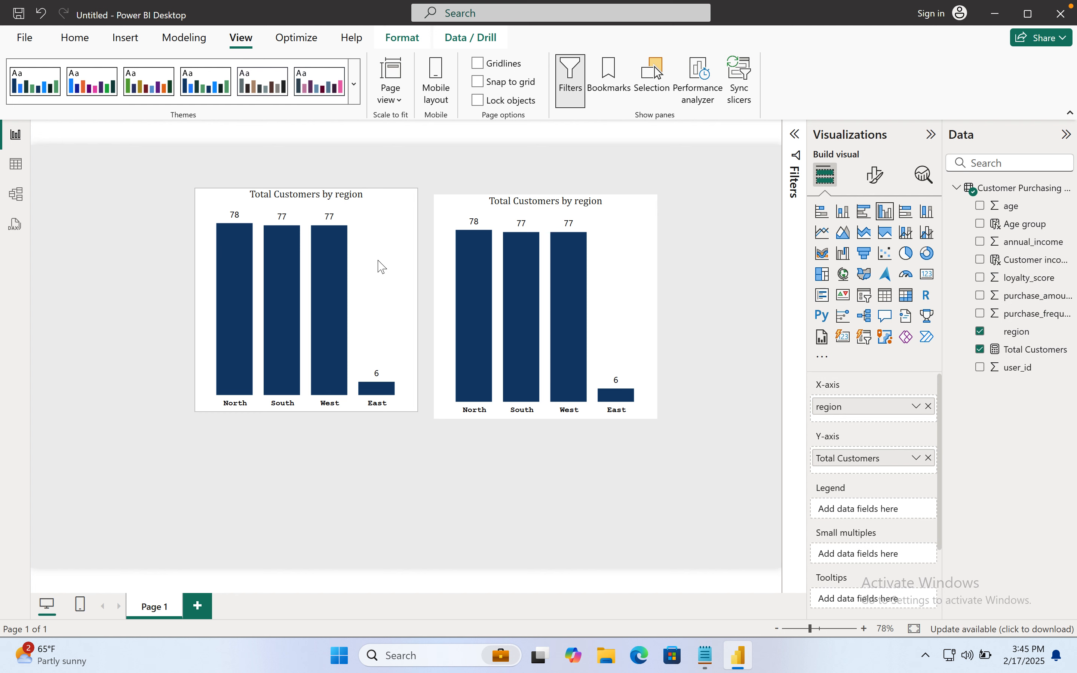
left_click(78, 42)
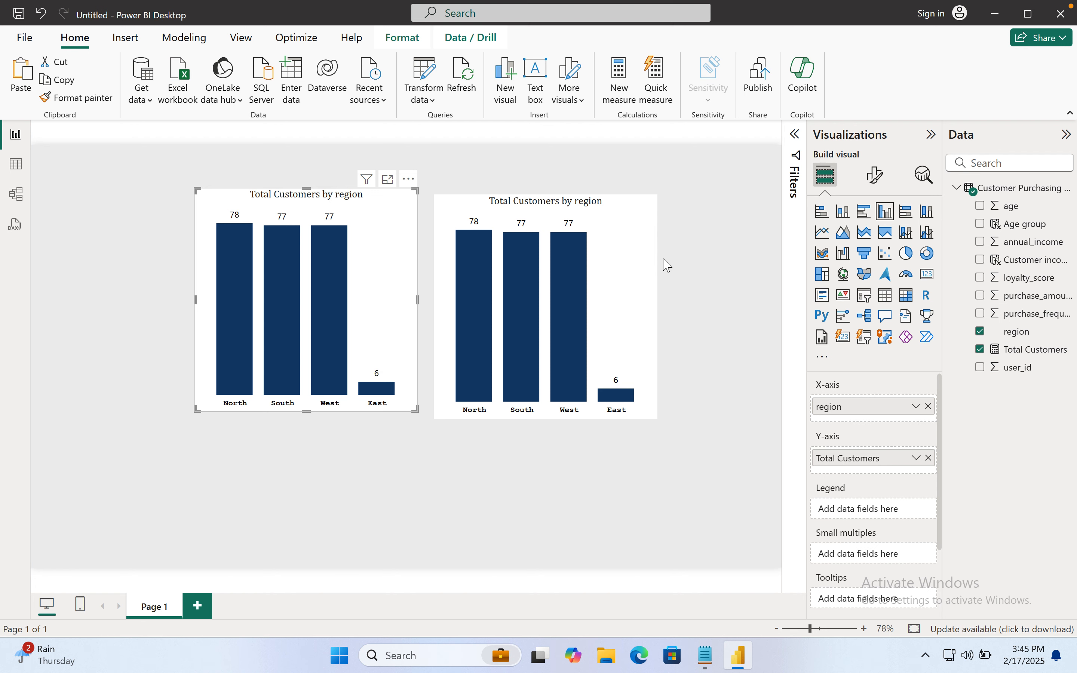
Step: Replace region with Age group on the copied chart's X-axis and move that chart farther from the region chart
left_click(622, 286)
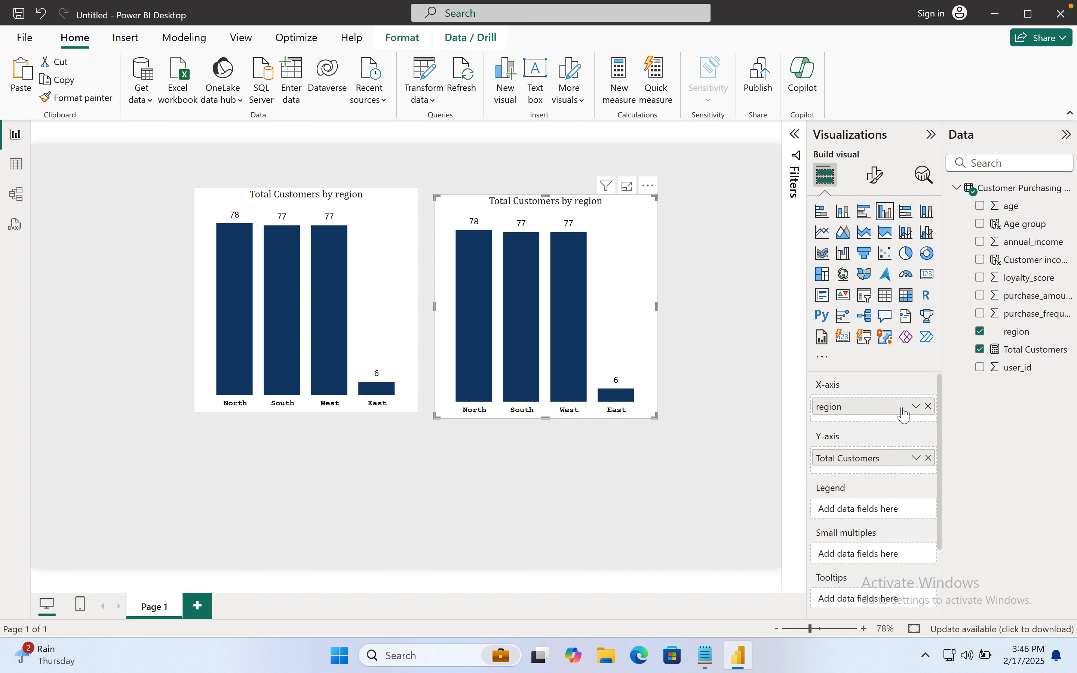
left_click(980, 207)
left_click_drag(879, 477, 875, 414)
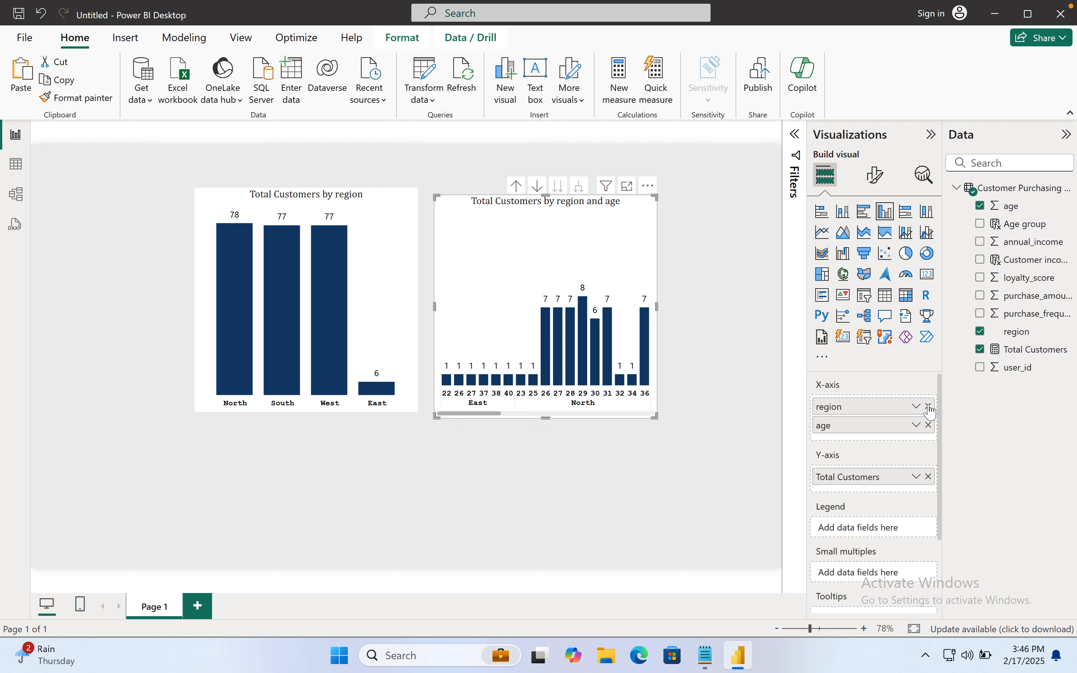
left_click(929, 406)
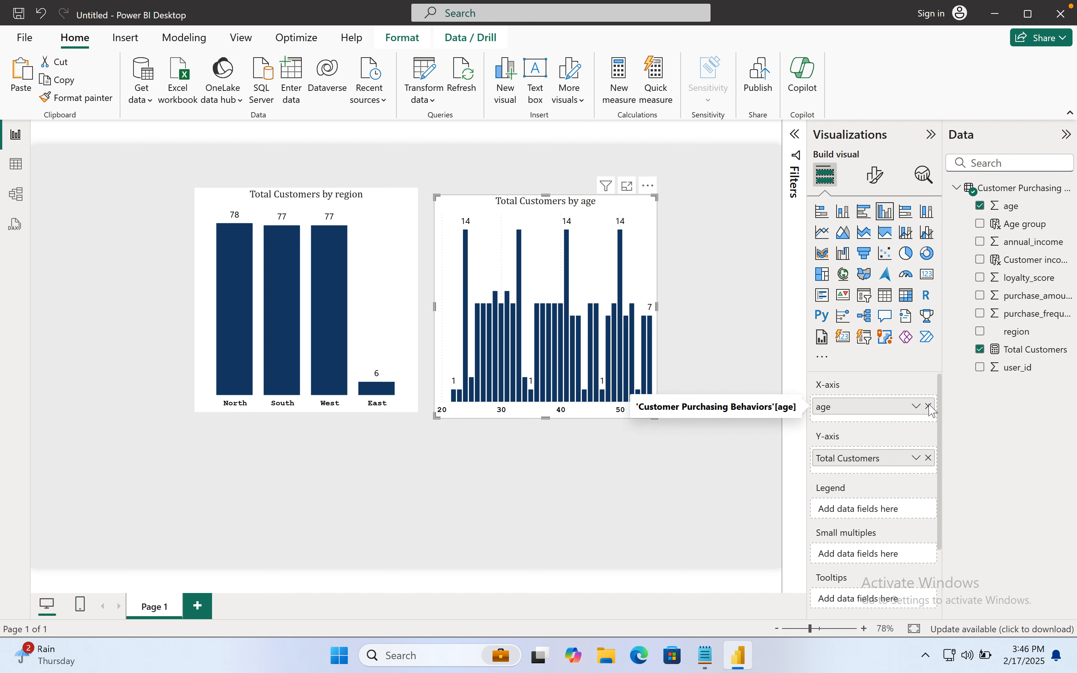
left_click(929, 407)
left_click_drag(1010, 230, 858, 405)
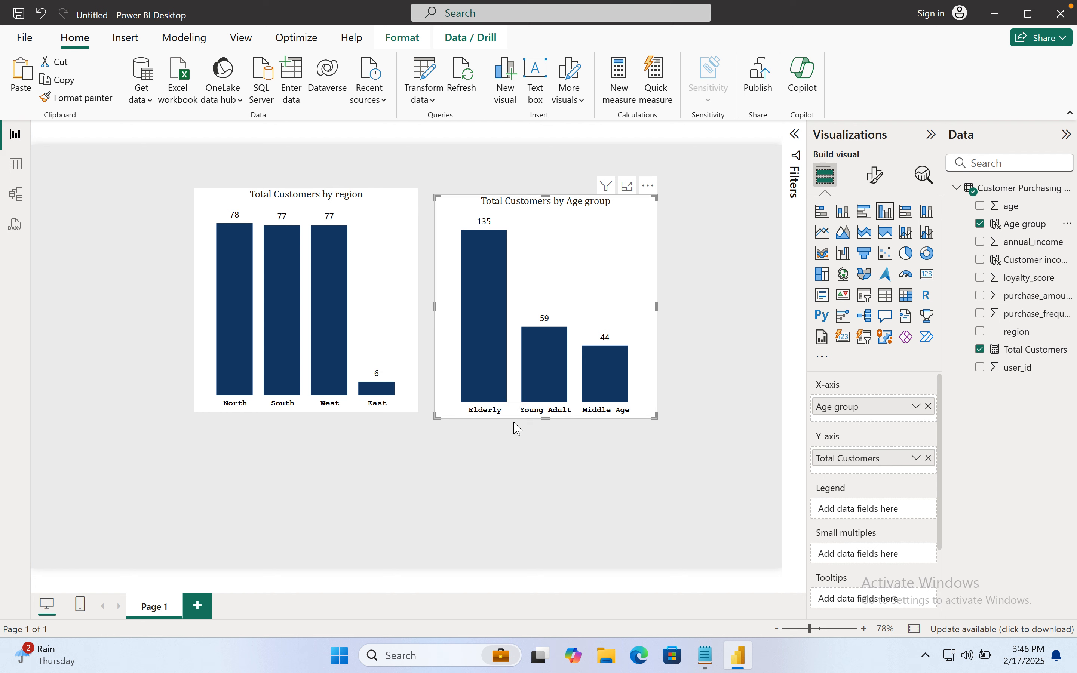
left_click_drag(606, 276, 672, 275)
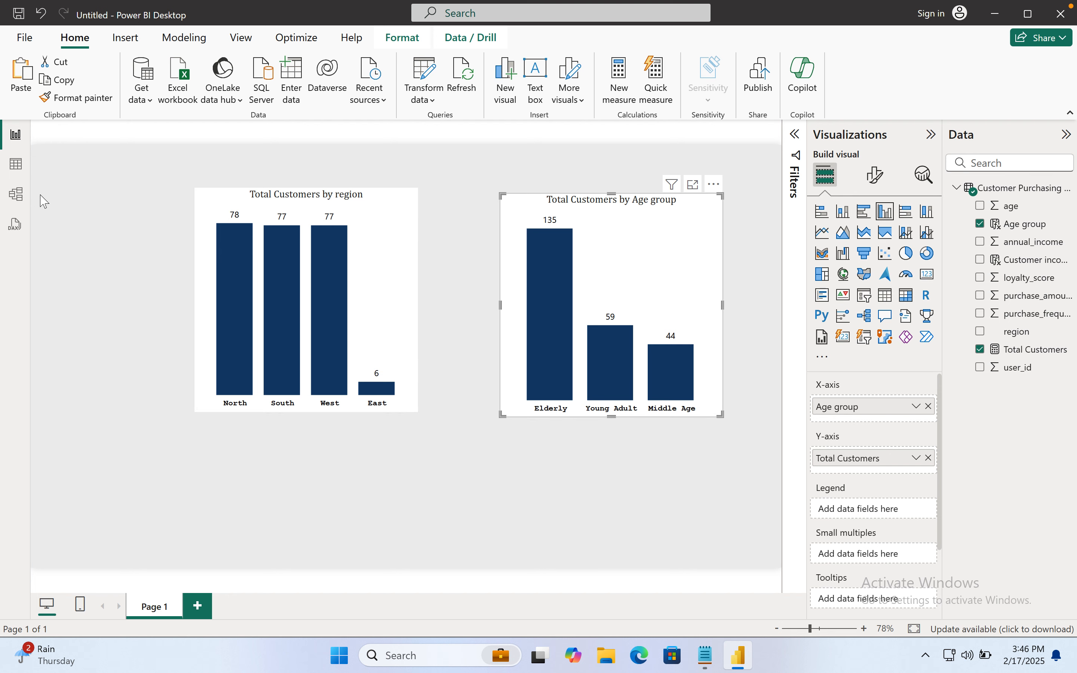
Step: Examine the formula of the Age group column in the Customer Purchasing Behaviors table
left_click(15, 165)
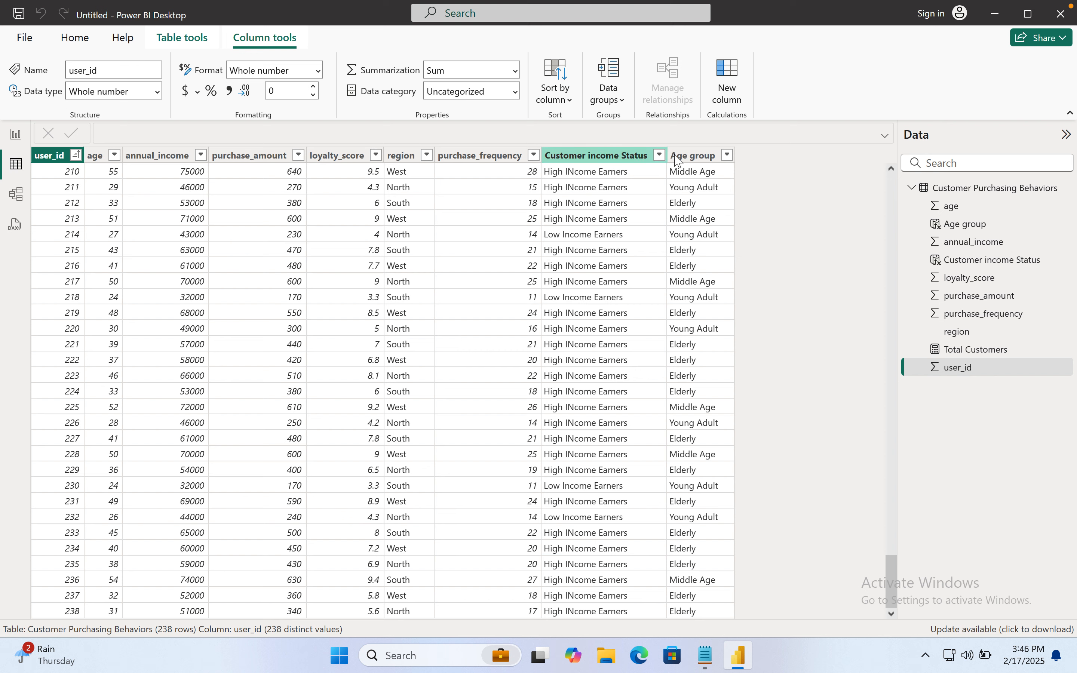
left_click(691, 163)
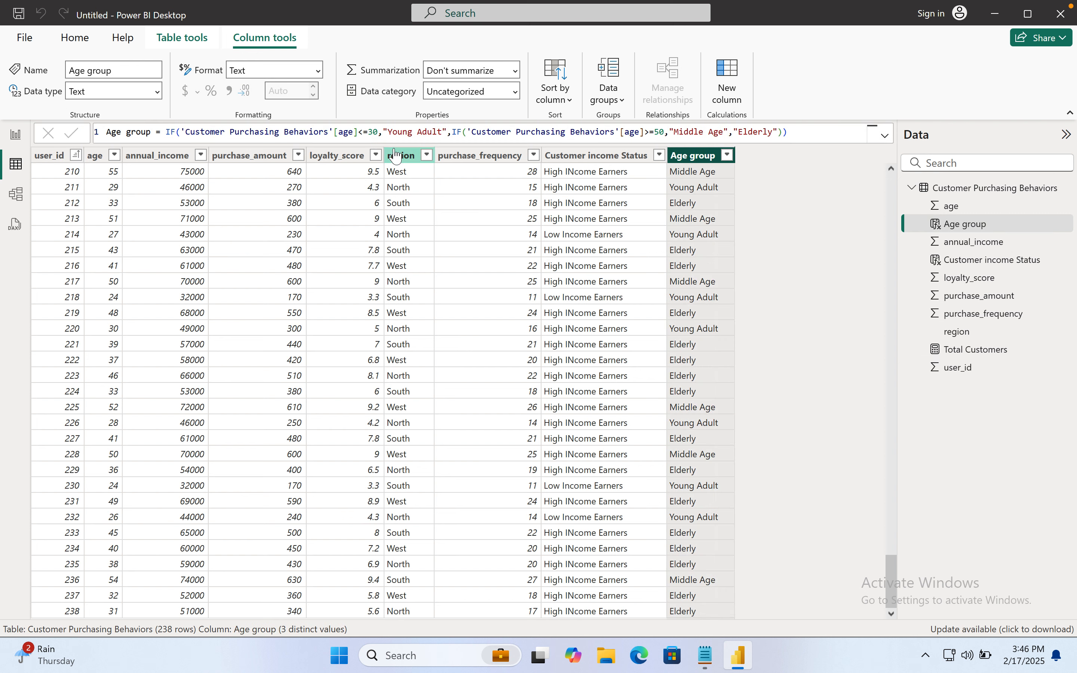
left_click(444, 132)
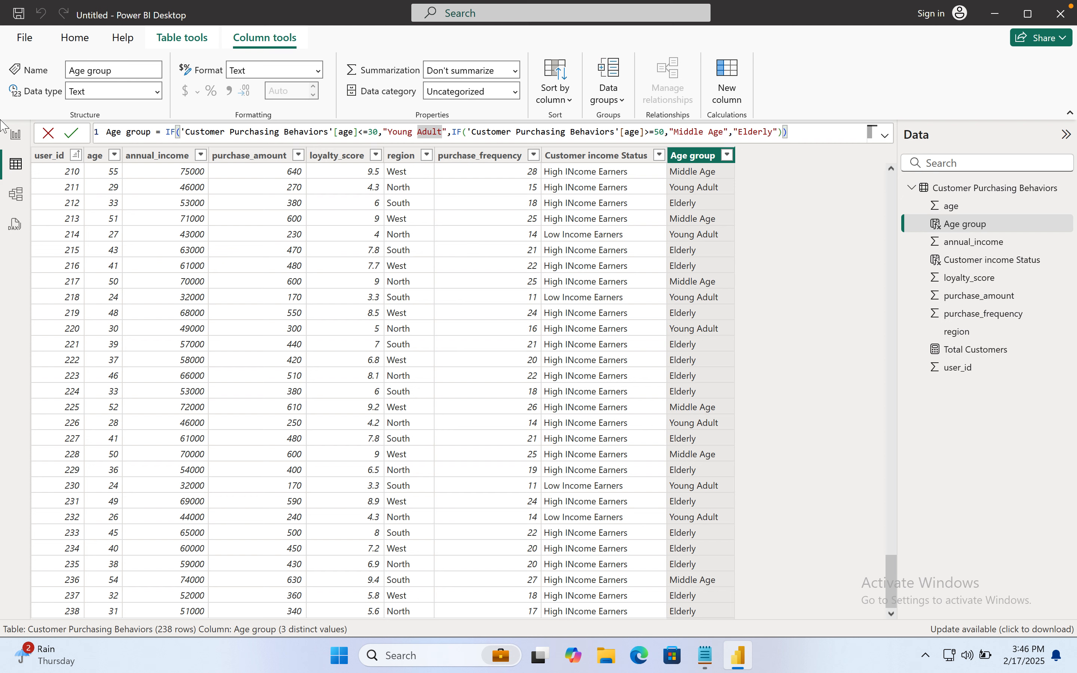
left_click(71, 133)
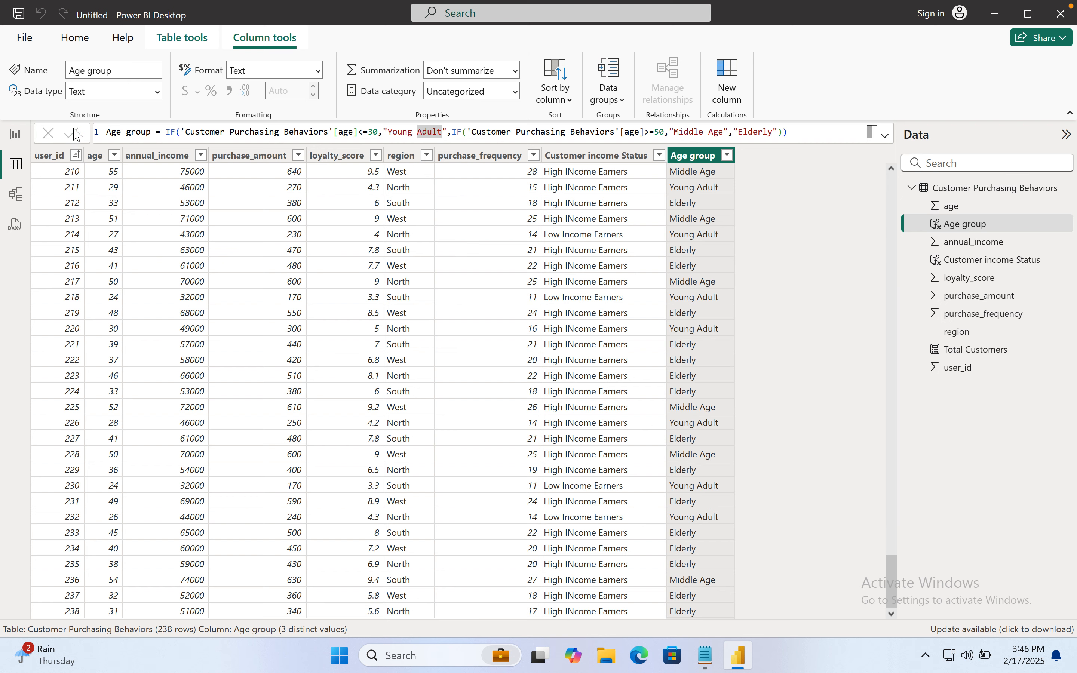
Step: Return to the report page and move the Total Customers by Age group chart slightly upward
left_click(16, 134)
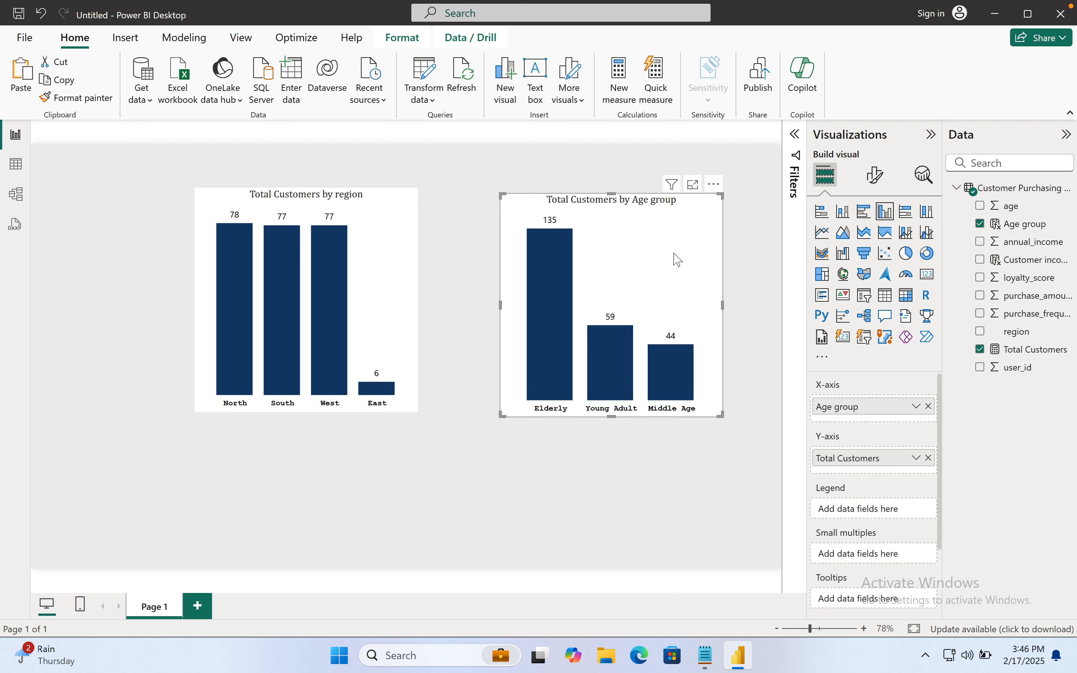
left_click_drag(625, 259, 619, 233)
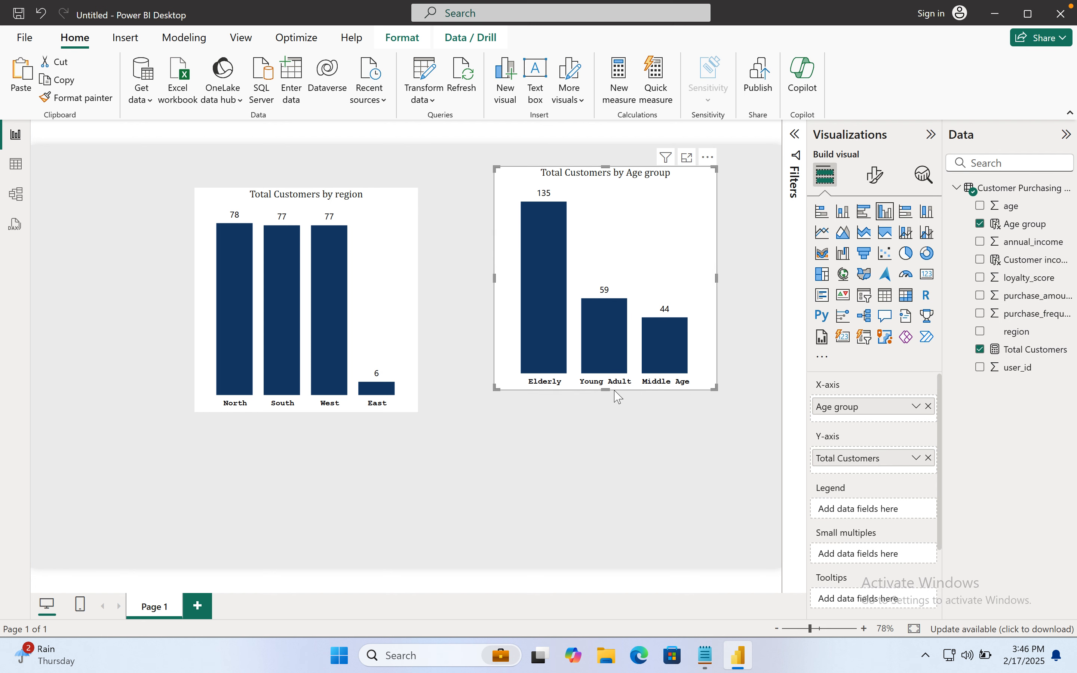
Step: Shorten both charts to the same height and move the region chart level with the Age group chart, closer beside it
left_click_drag(616, 392, 612, 314)
left_click(369, 267)
left_click_drag(323, 411, 308, 342)
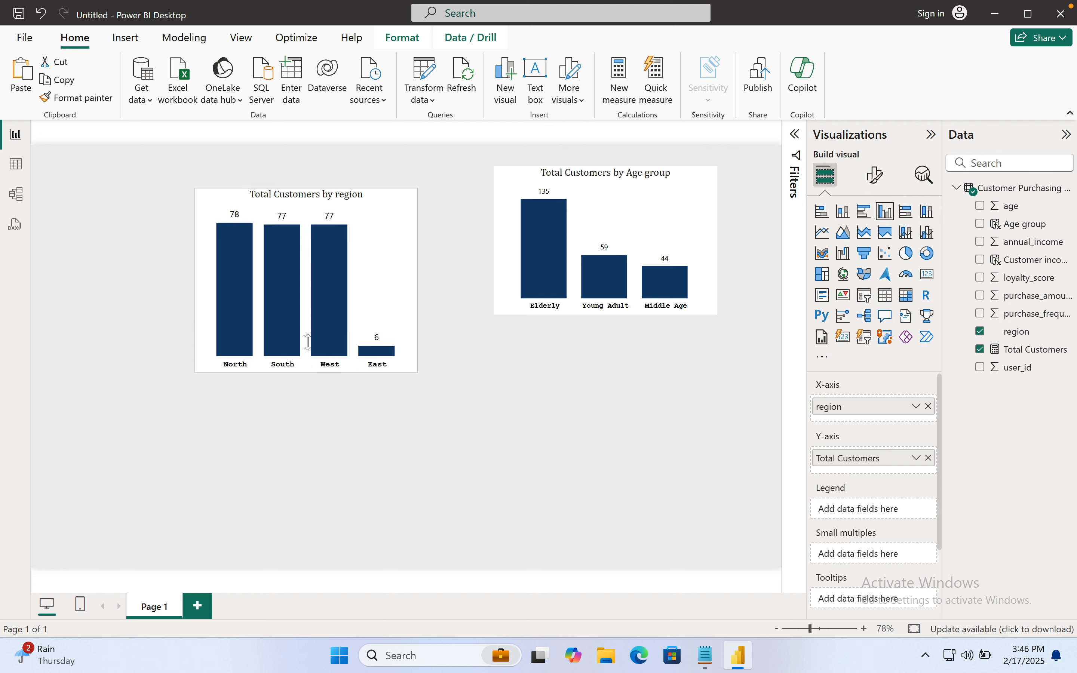
left_click_drag(429, 207, 425, 228)
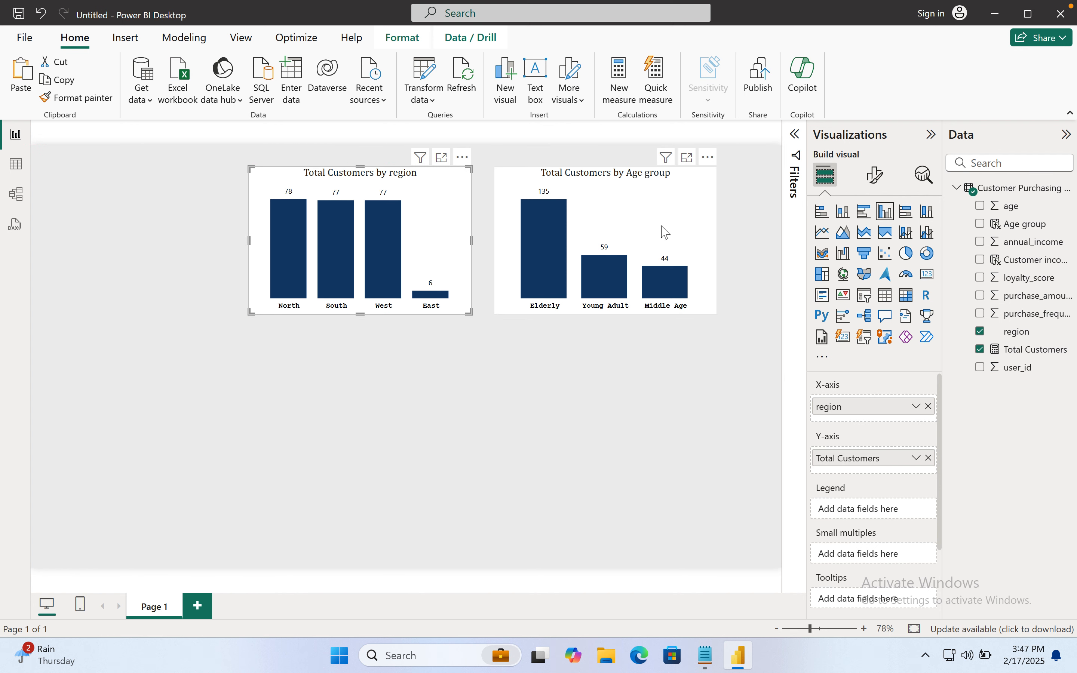
Step: Move the Age group and region charts down to the middle of the page, keeping them side by side
left_click(665, 232)
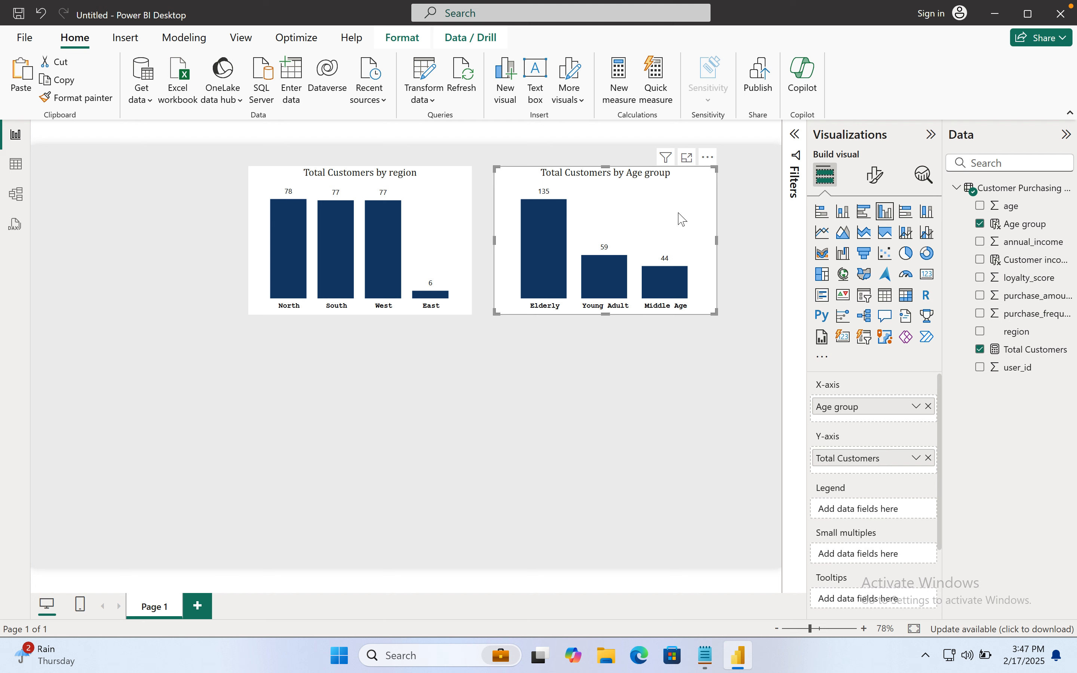
left_click_drag(683, 219, 681, 312)
left_click_drag(413, 210, 418, 305)
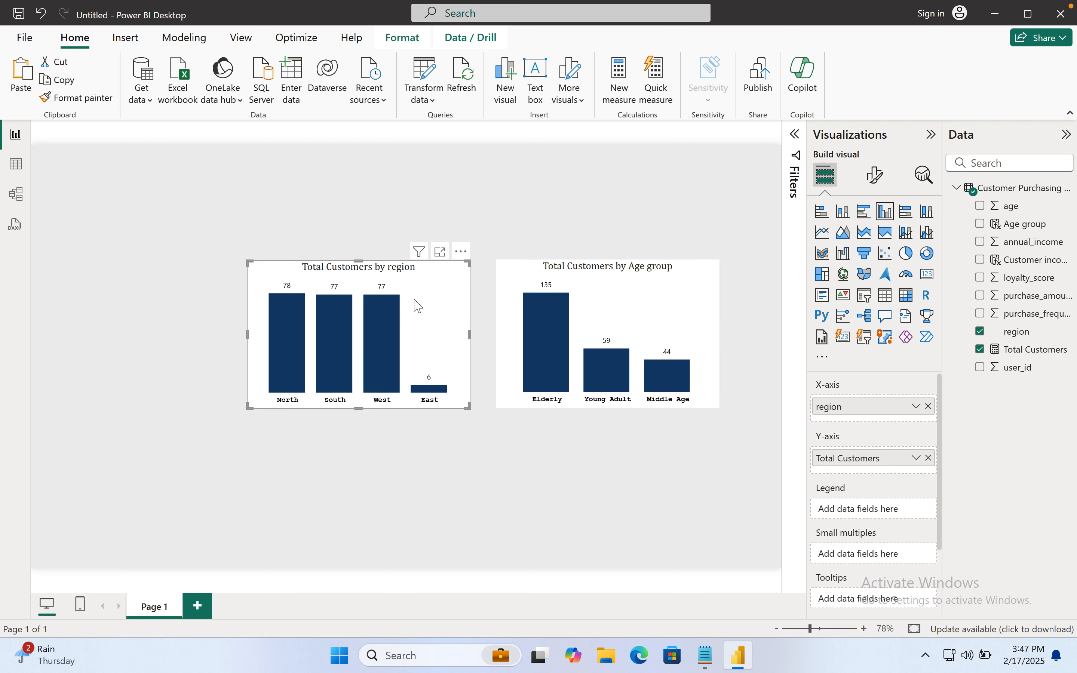
left_click(732, 203)
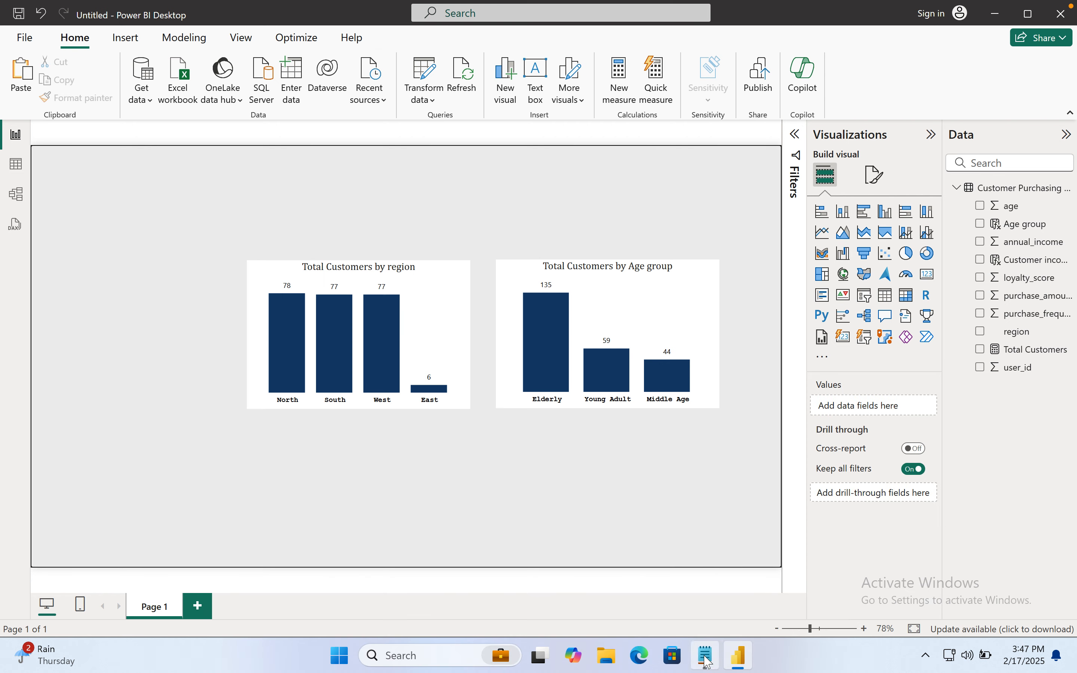
Step: Check the analysis questions in Notepad, then in Power BI Desktop duplicate the Age group chart and place the copy below the original
left_click(706, 656)
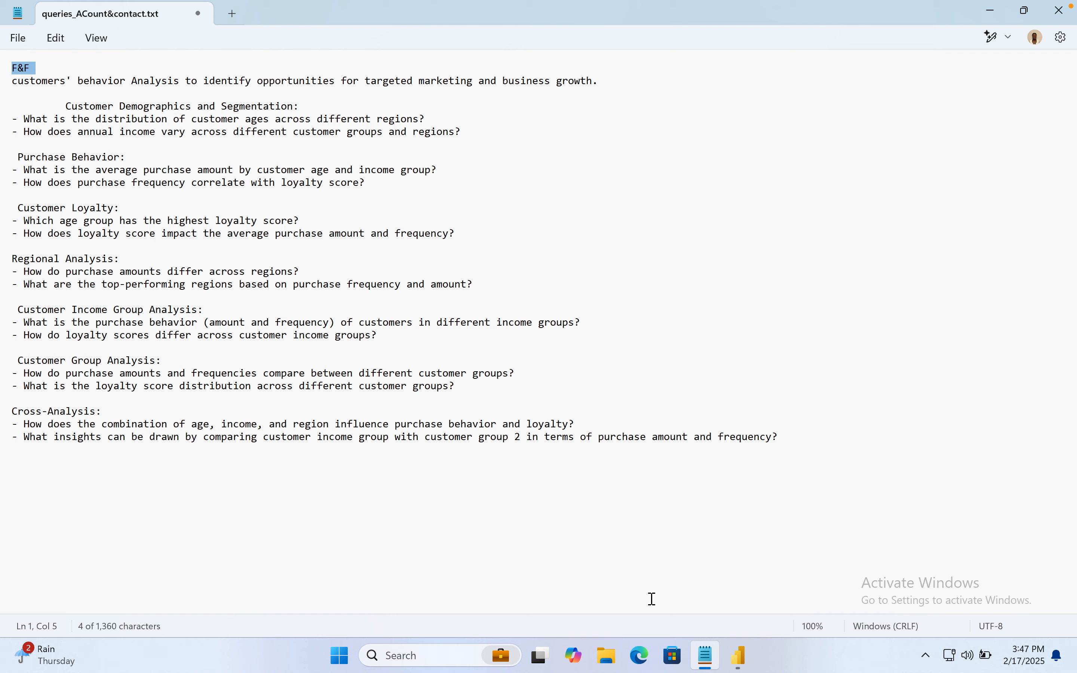
left_click(744, 659)
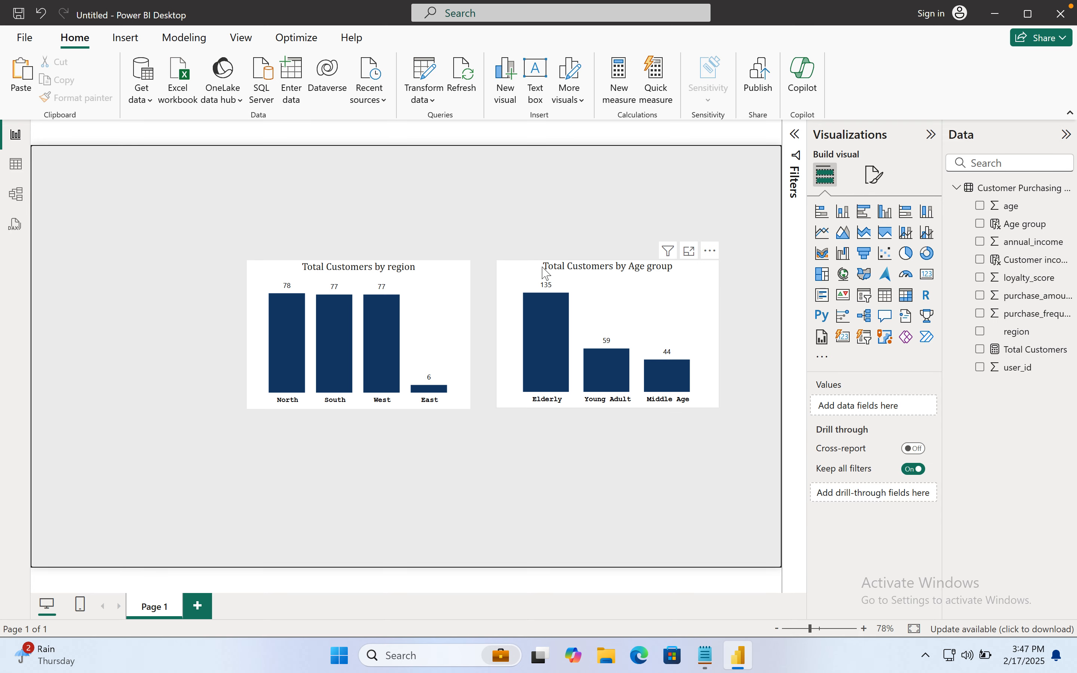
left_click(614, 295)
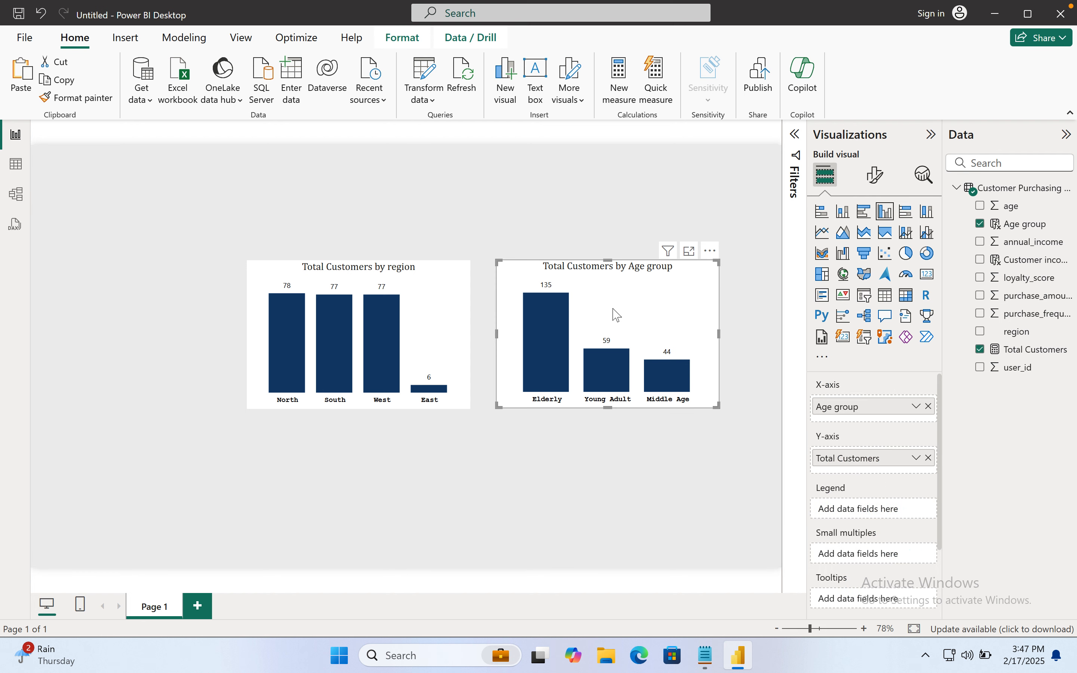
key("ctrl+c")
key("ctrl+v")
left_click_drag(552, 473, 635, 464)
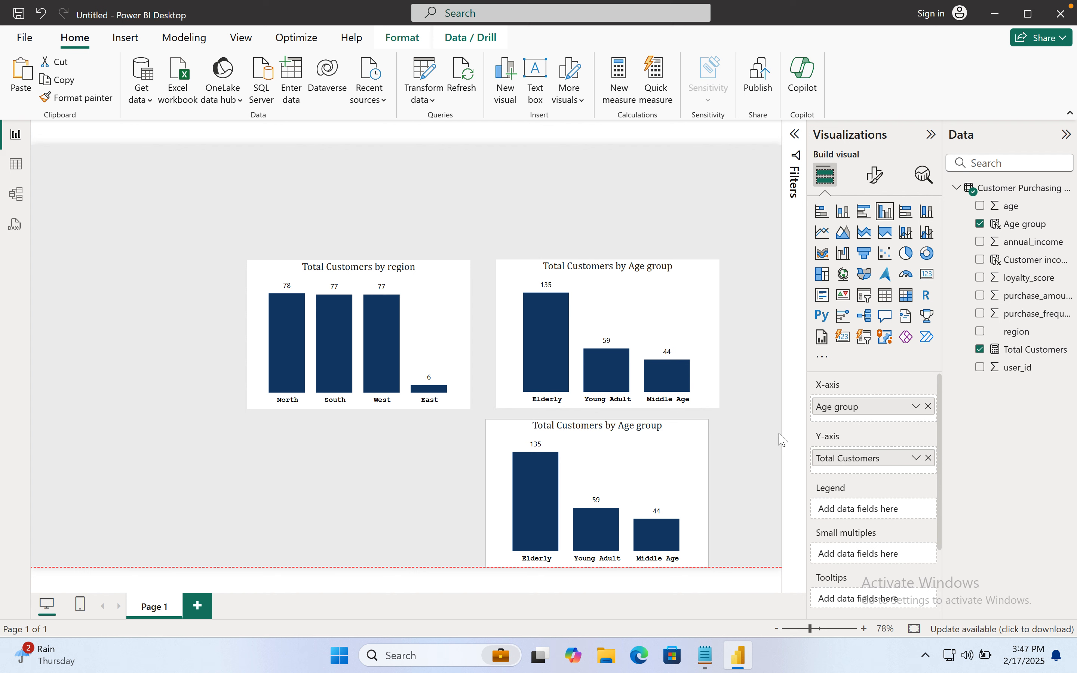
Step: Rebuild the copied chart's fields with Total Customers on the Y-axis and annual_income on the X-axis
left_click(929, 458)
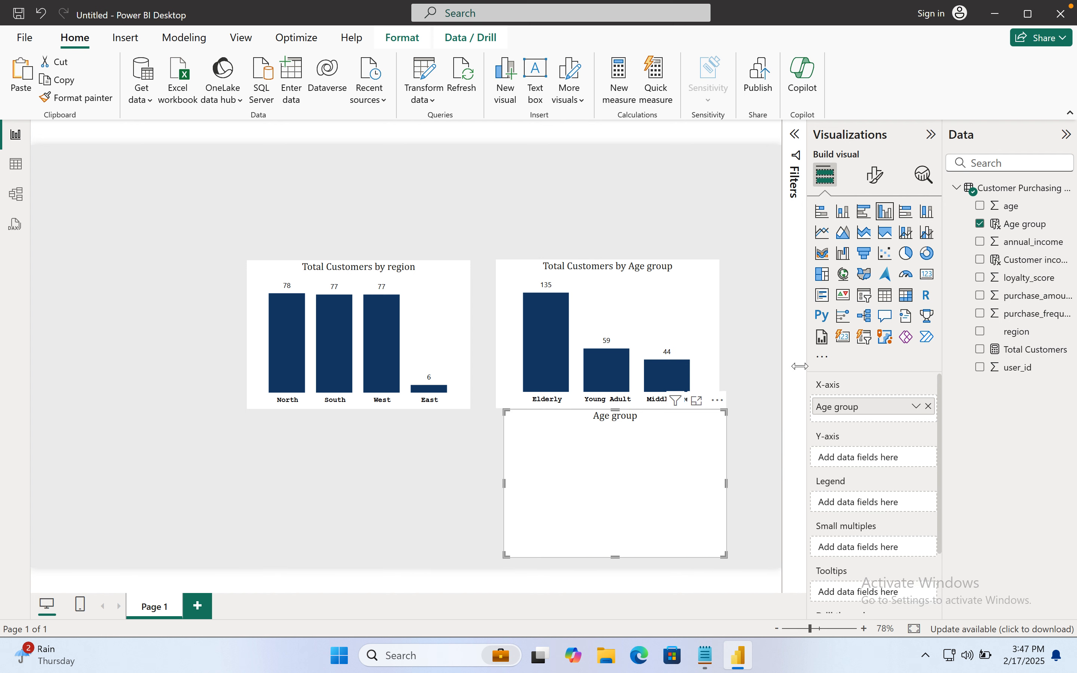
left_click_drag(702, 439, 695, 457)
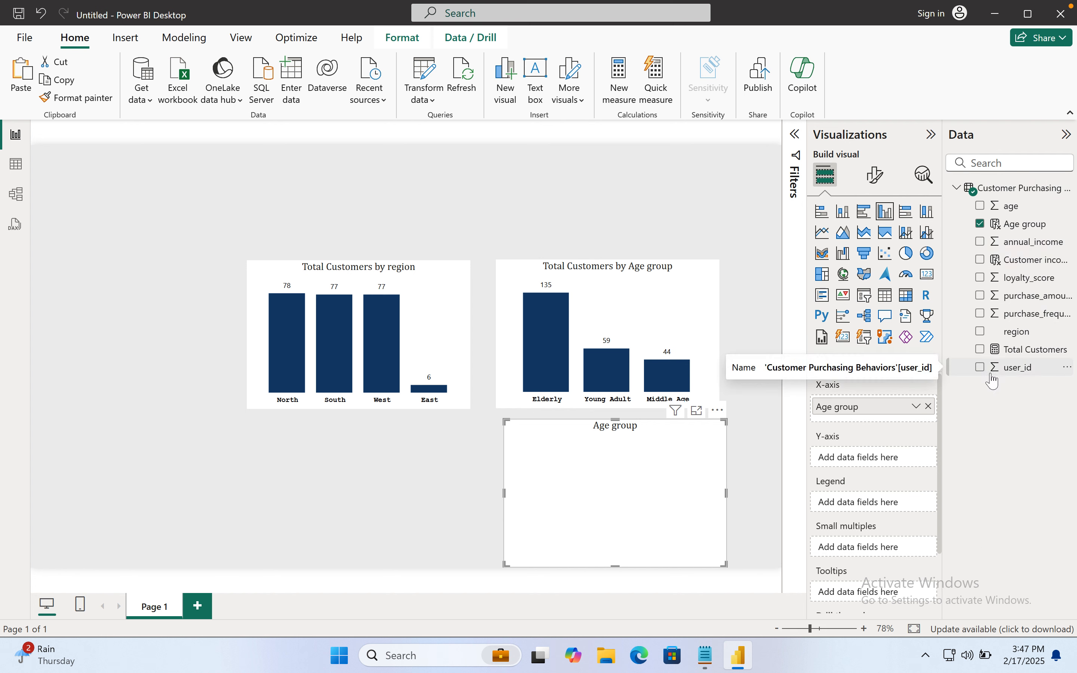
key("ctrl+z")
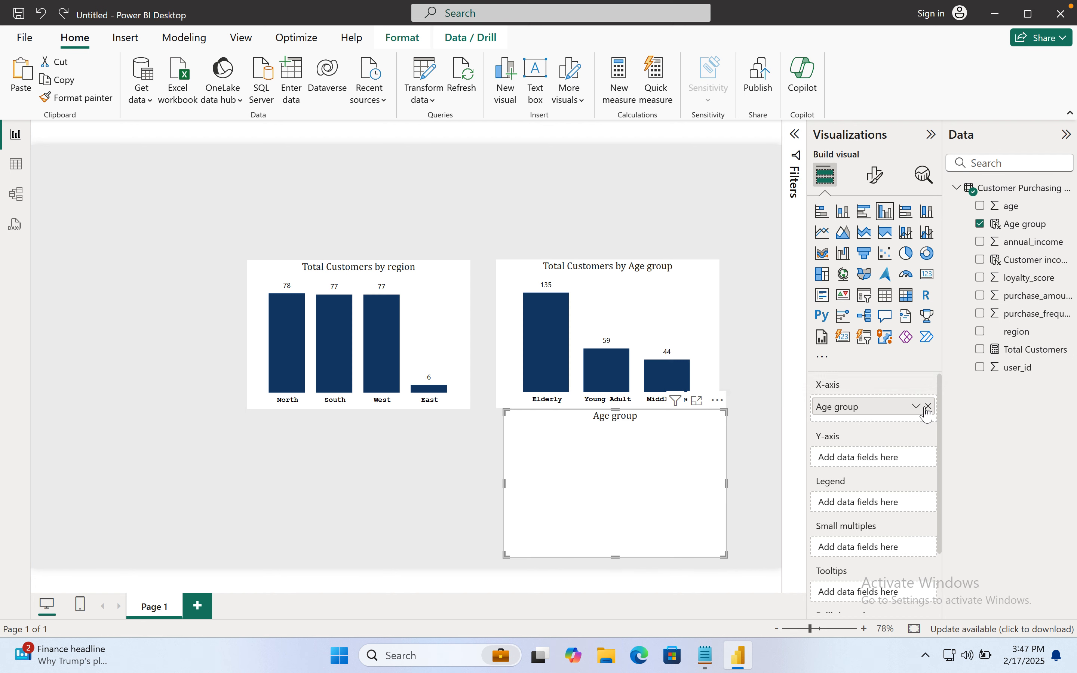
left_click(929, 406)
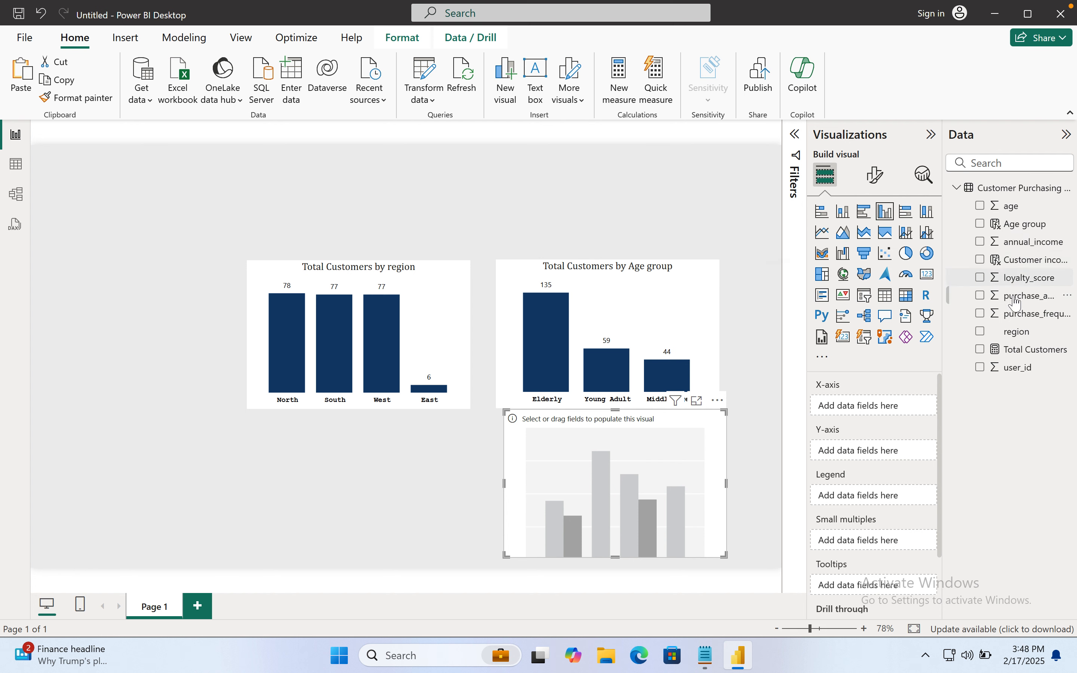
left_click_drag(1011, 349, 861, 458)
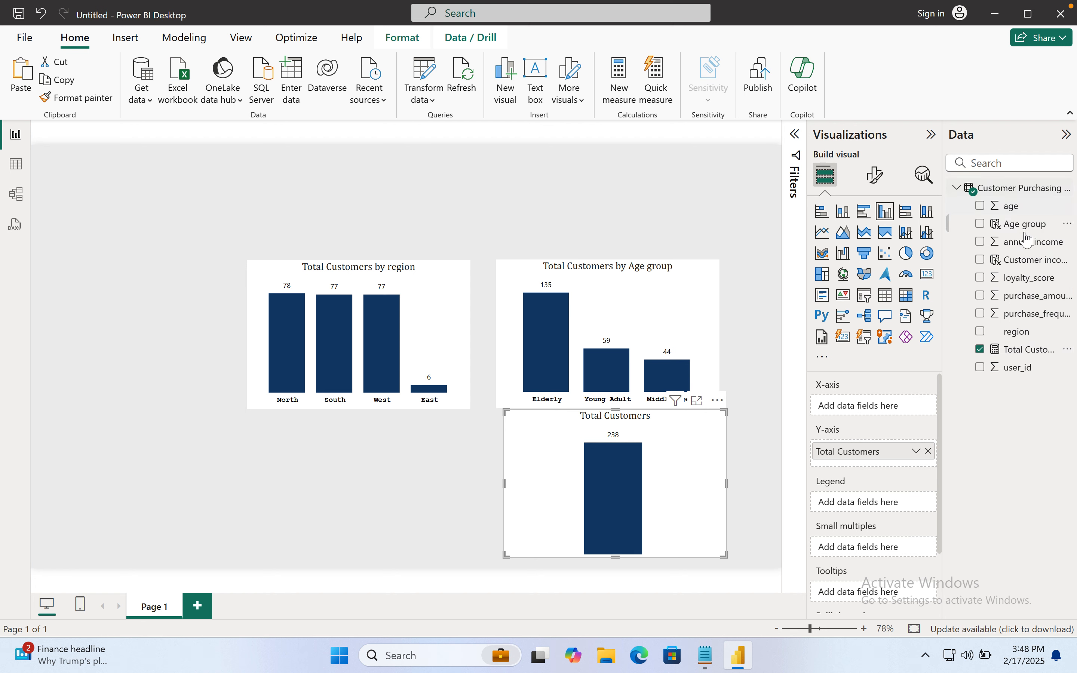
left_click_drag(1027, 244, 871, 407)
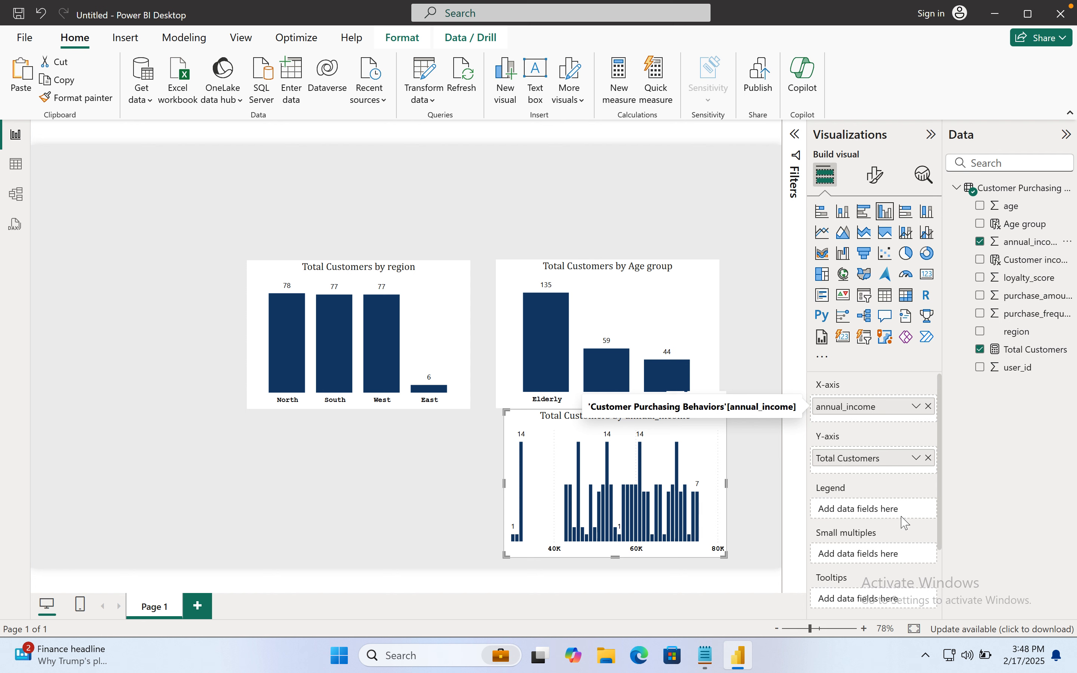
Step: Replace Total Customers with the count of region on the copied chart's Y-axis and widen the chart toward the left
left_click(930, 458)
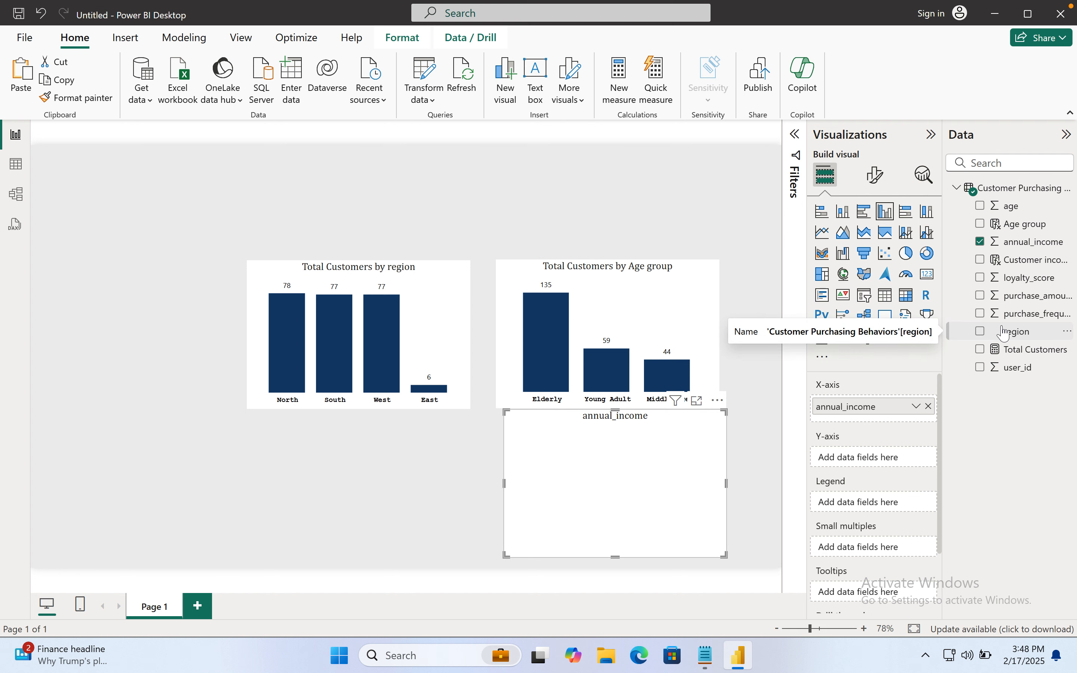
left_click_drag(1005, 332, 852, 462)
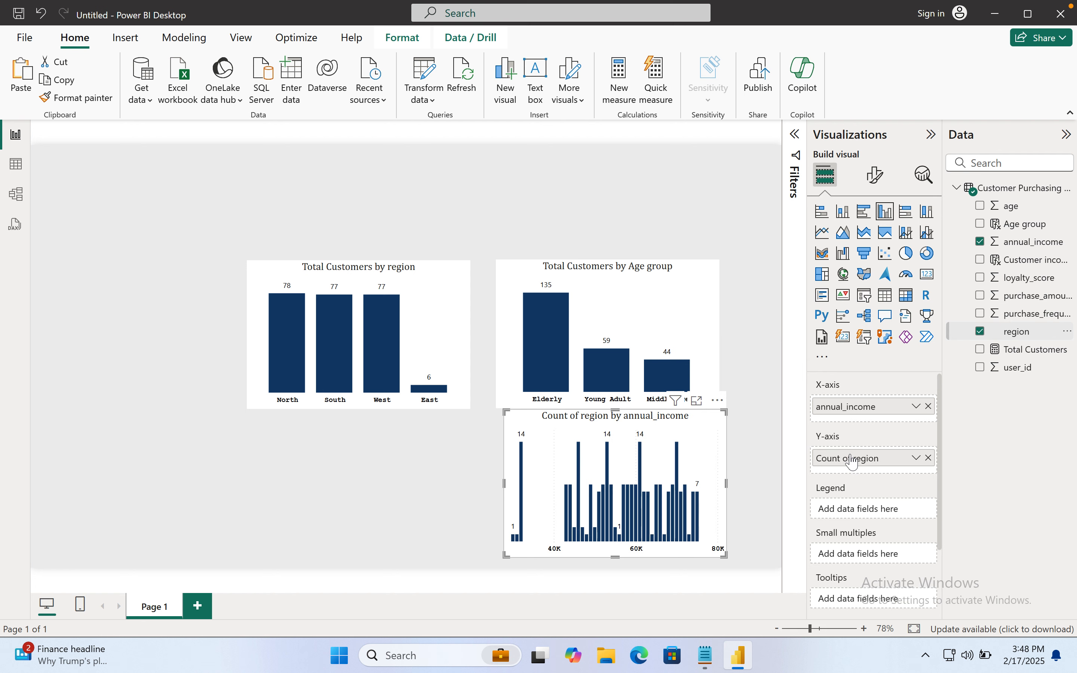
left_click_drag(505, 484, 388, 484)
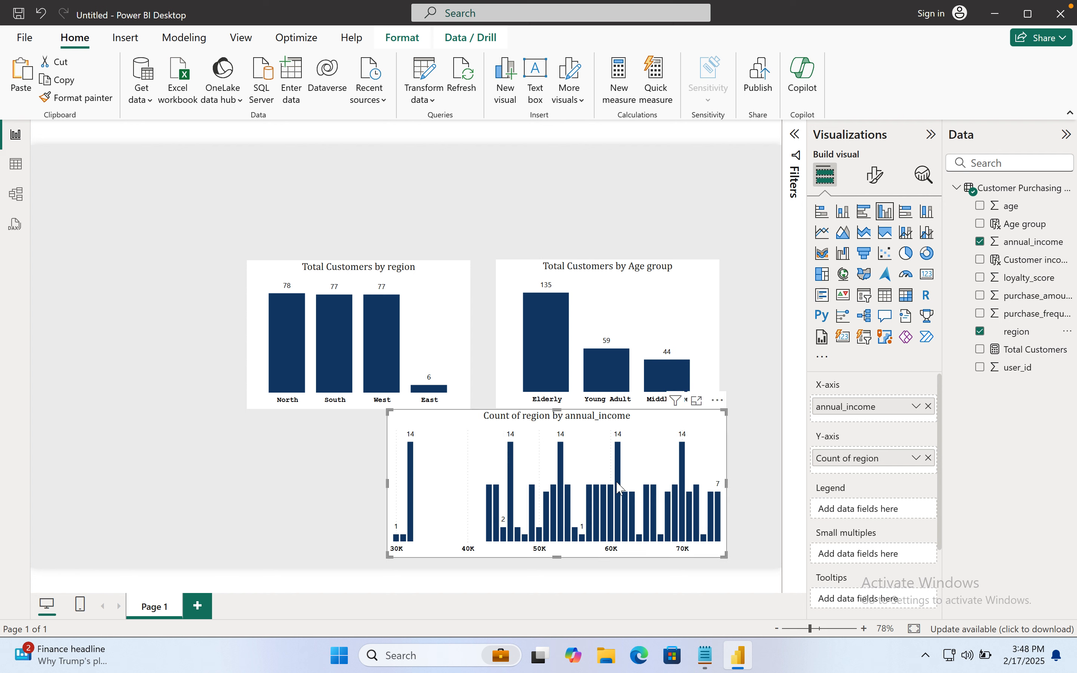
mouse_move(561, 449)
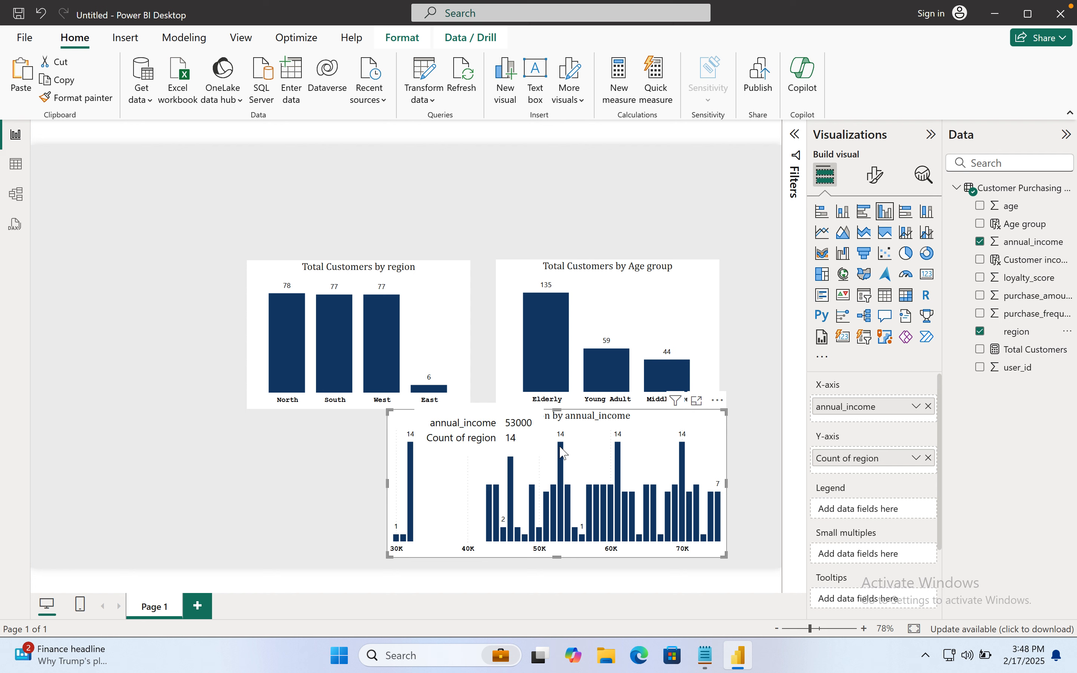
Step: Replace the X-axis field of the lower, widened chart with Customer income Status
left_click(929, 407)
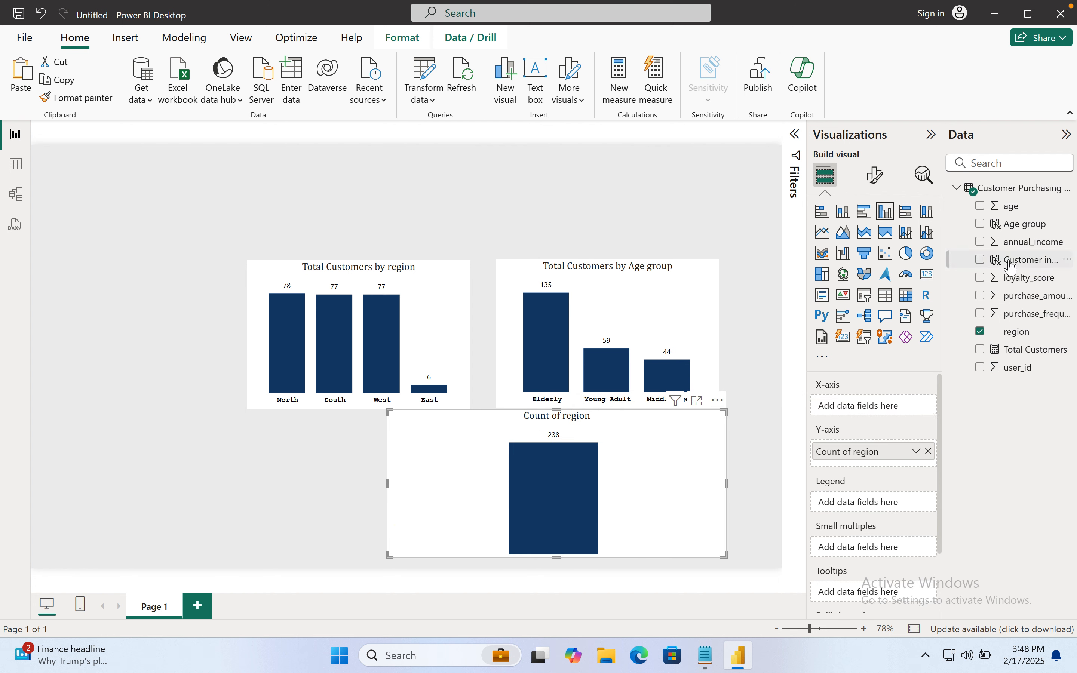
left_click_drag(1019, 266, 856, 407)
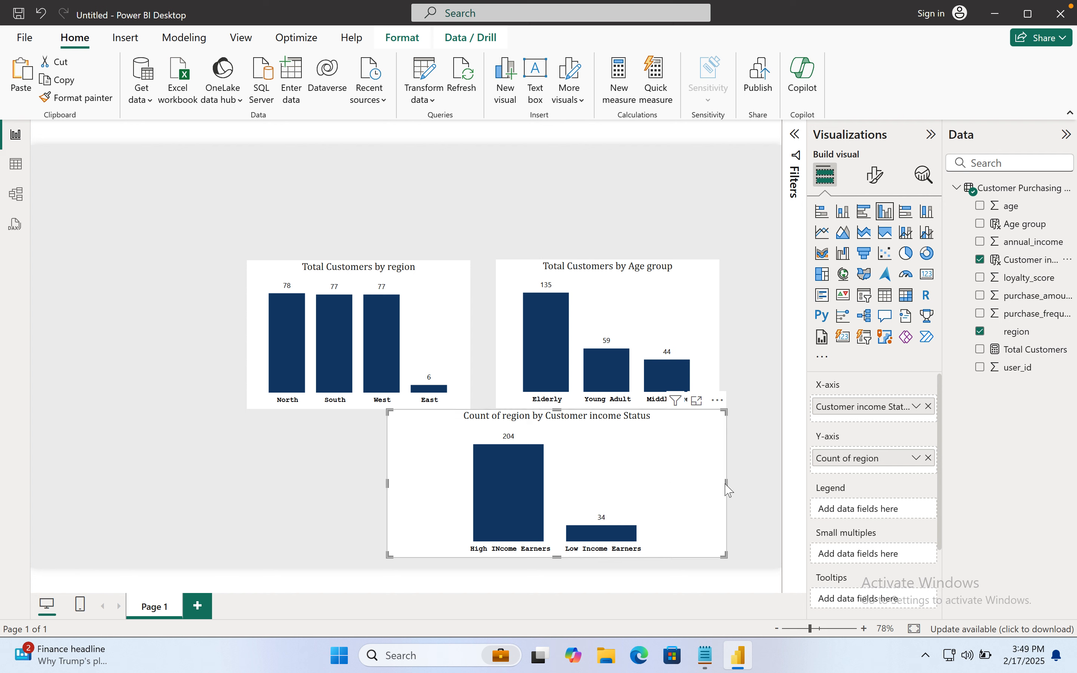
Step: Widen the Customer income Status chart and plot Total Customers in it by Customer income Status and region
left_click_drag(725, 483, 768, 477)
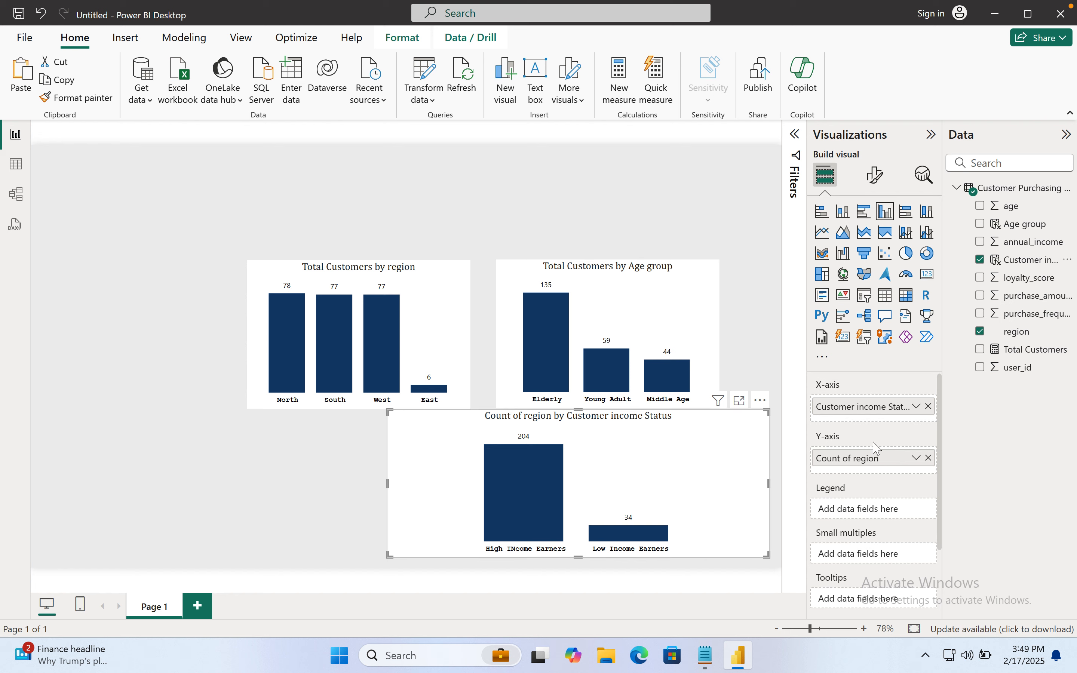
left_click_drag(883, 459, 883, 426)
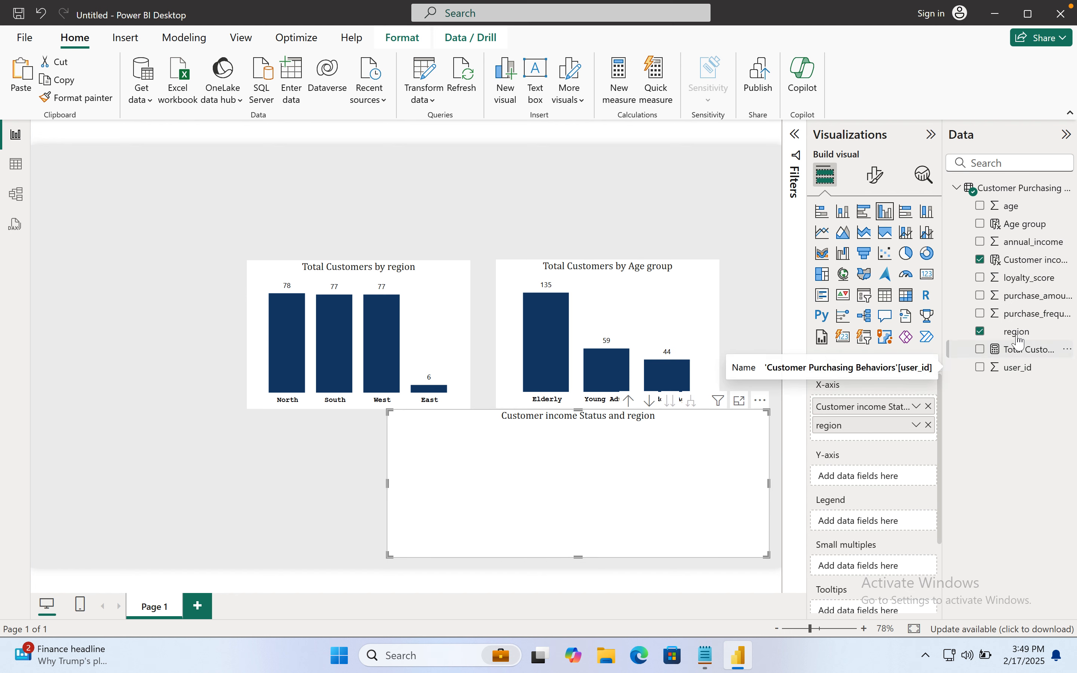
left_click_drag(1027, 351, 869, 486)
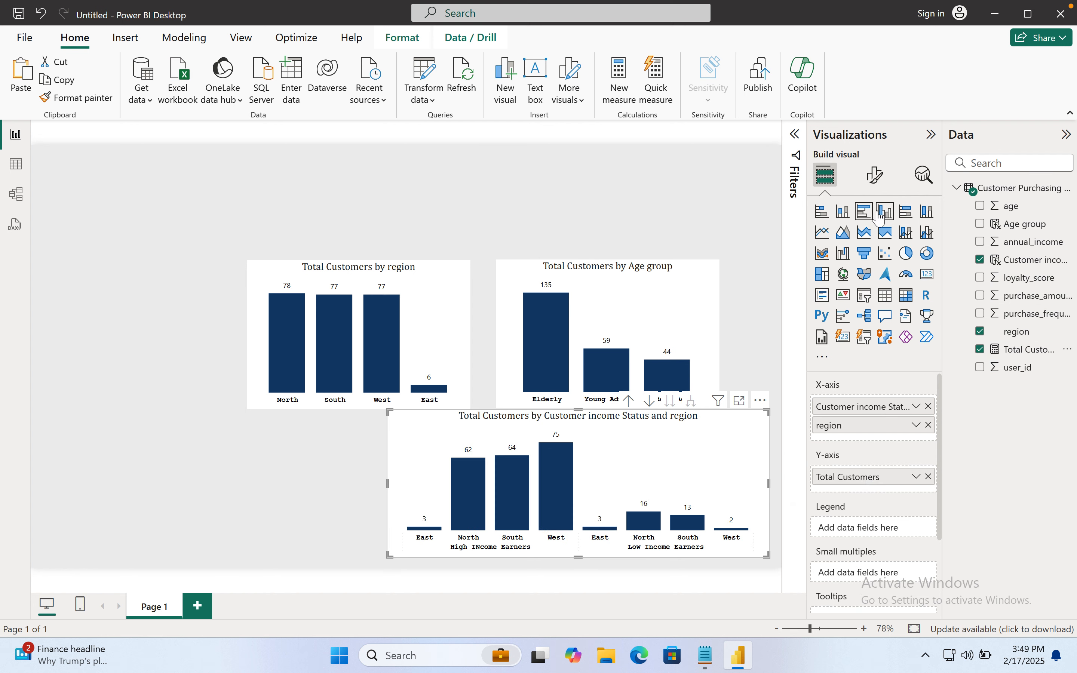
Step: Try the income status and region chart as a clustered bar and a 100% stacked bar chart, returning it to clustered column
left_click(863, 212)
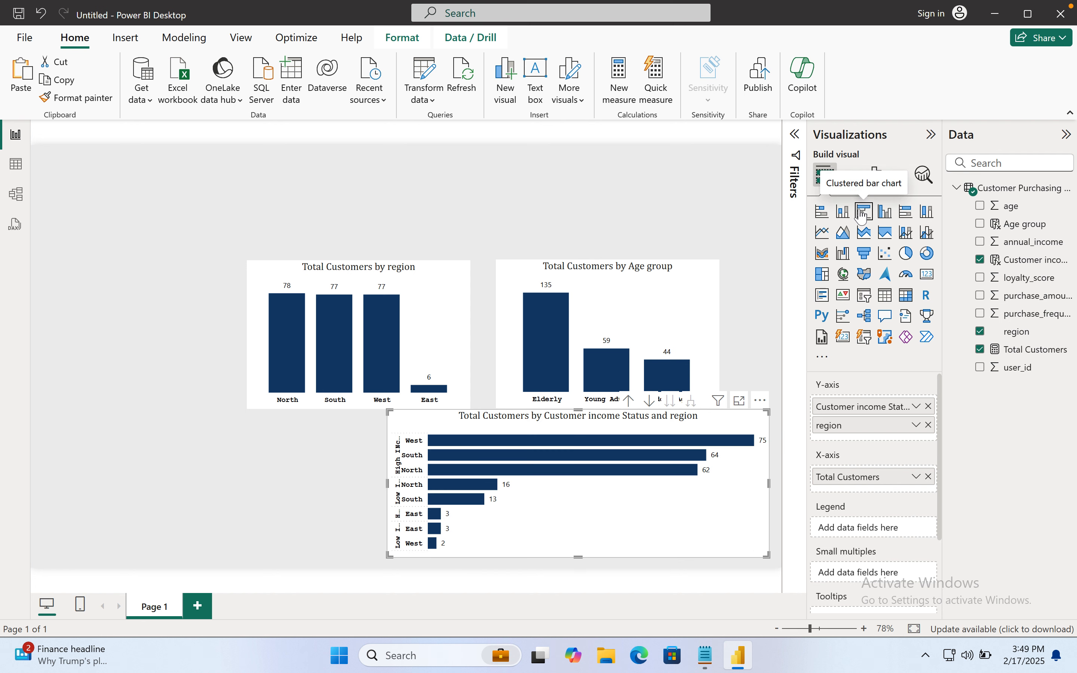
left_click(885, 213)
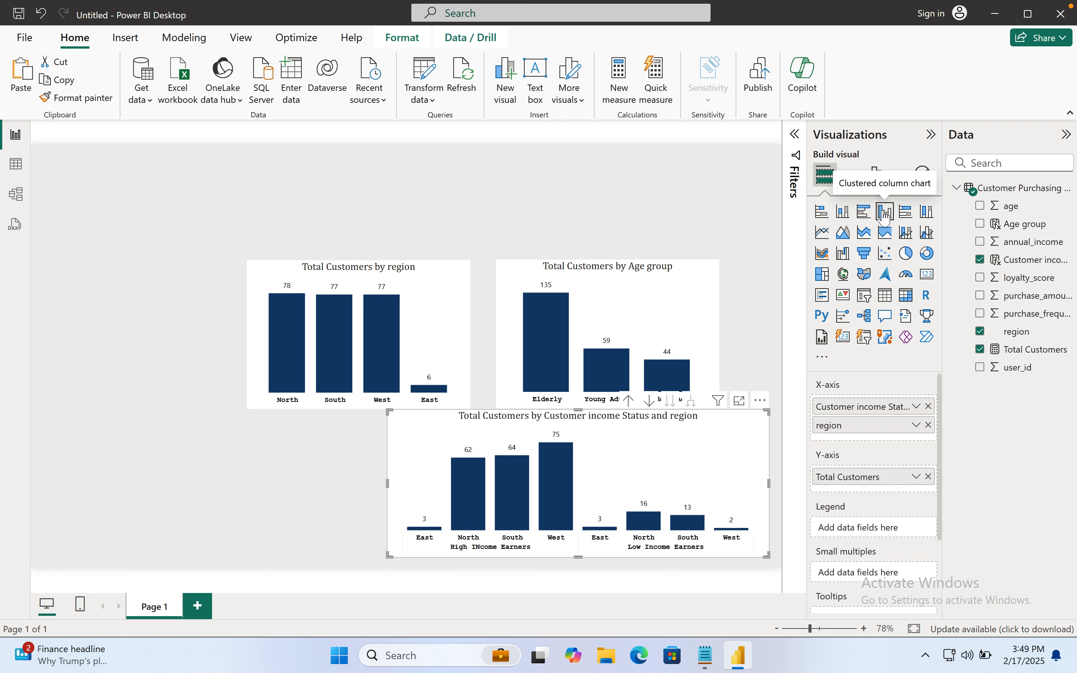
left_click(905, 212)
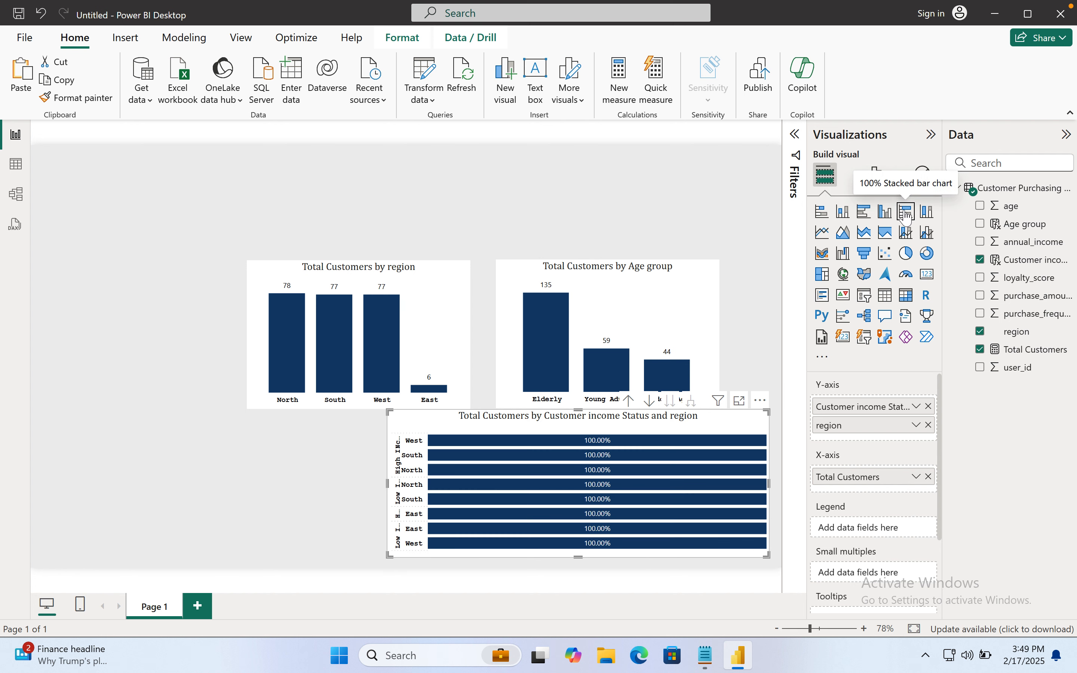
left_click(885, 212)
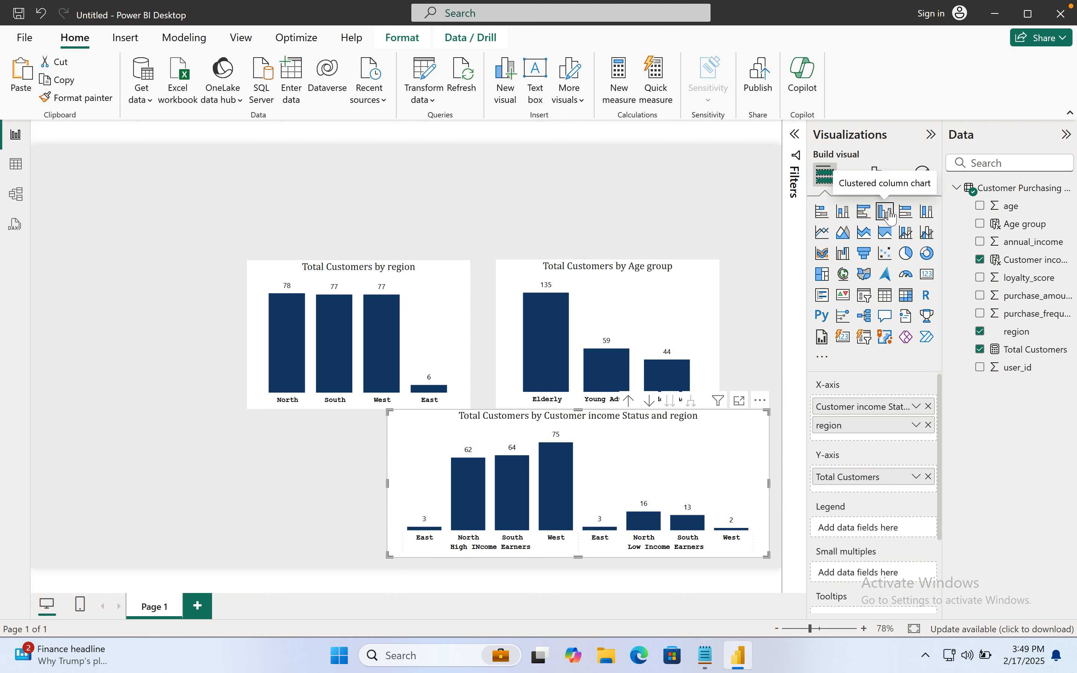
Step: Convert the income status chart to a line and stacked column chart and remove region from its X-axis
left_click(906, 231)
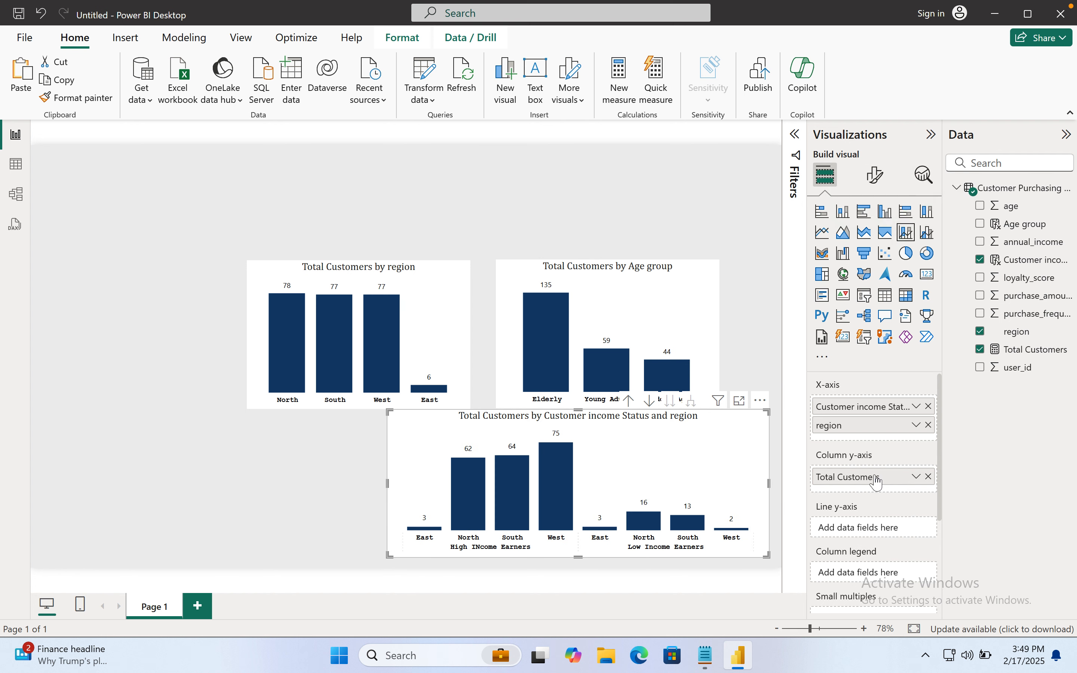
left_click(929, 425)
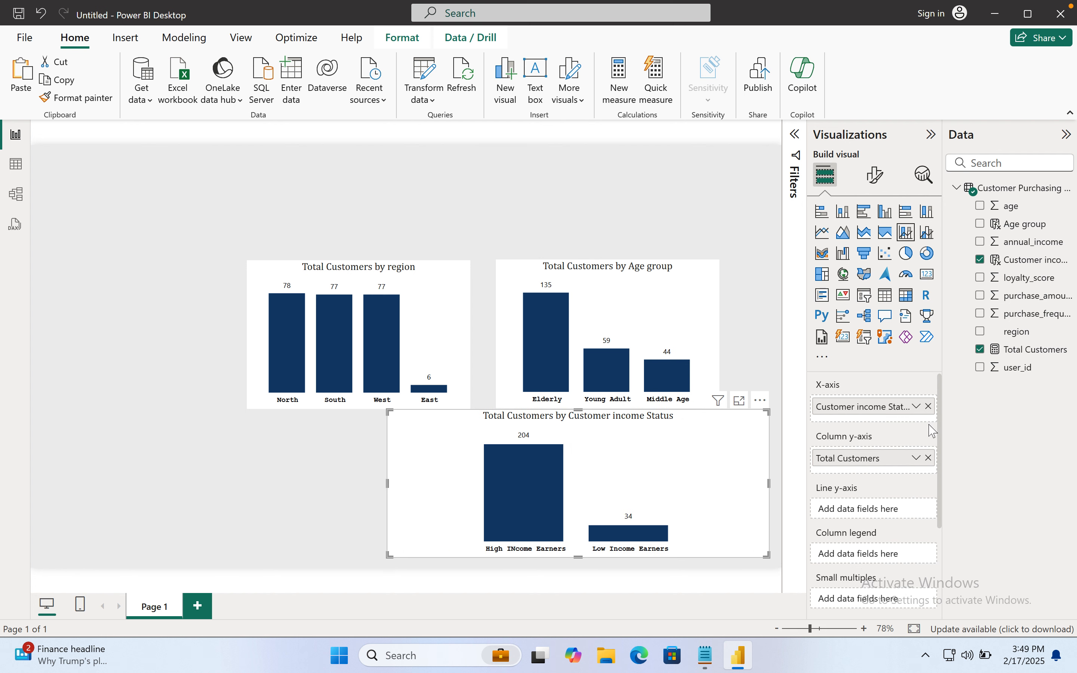
Step: Move the Customer income Status chart beneath the region chart and resize it to match that chart's width and side edges
left_click_drag(637, 445, 425, 471)
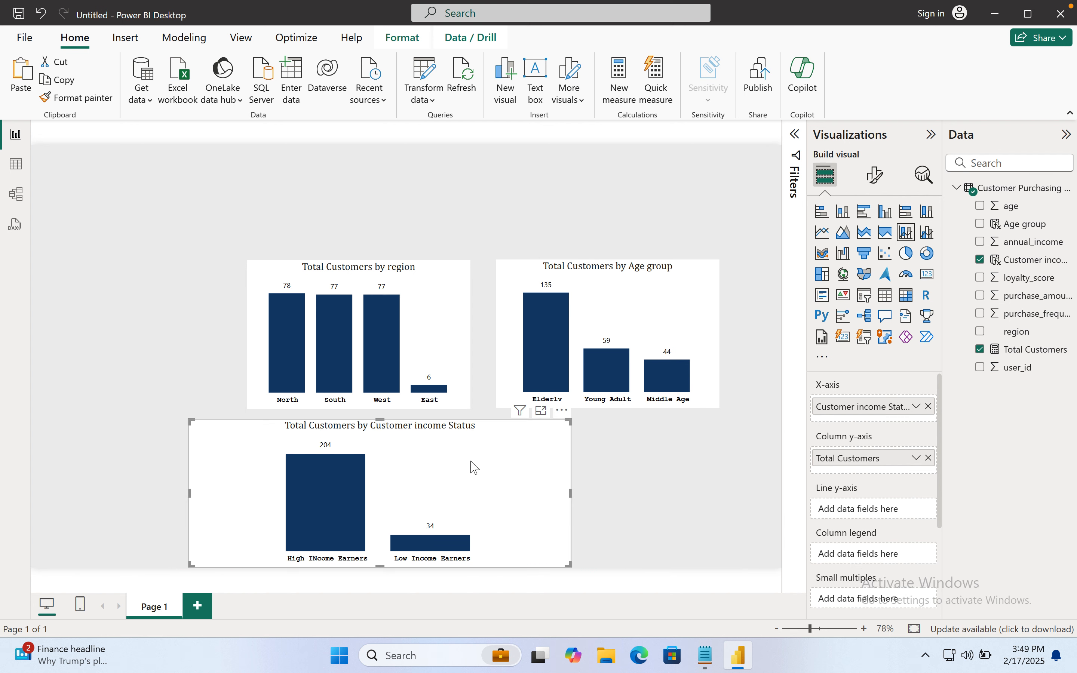
left_click_drag(571, 493, 478, 492)
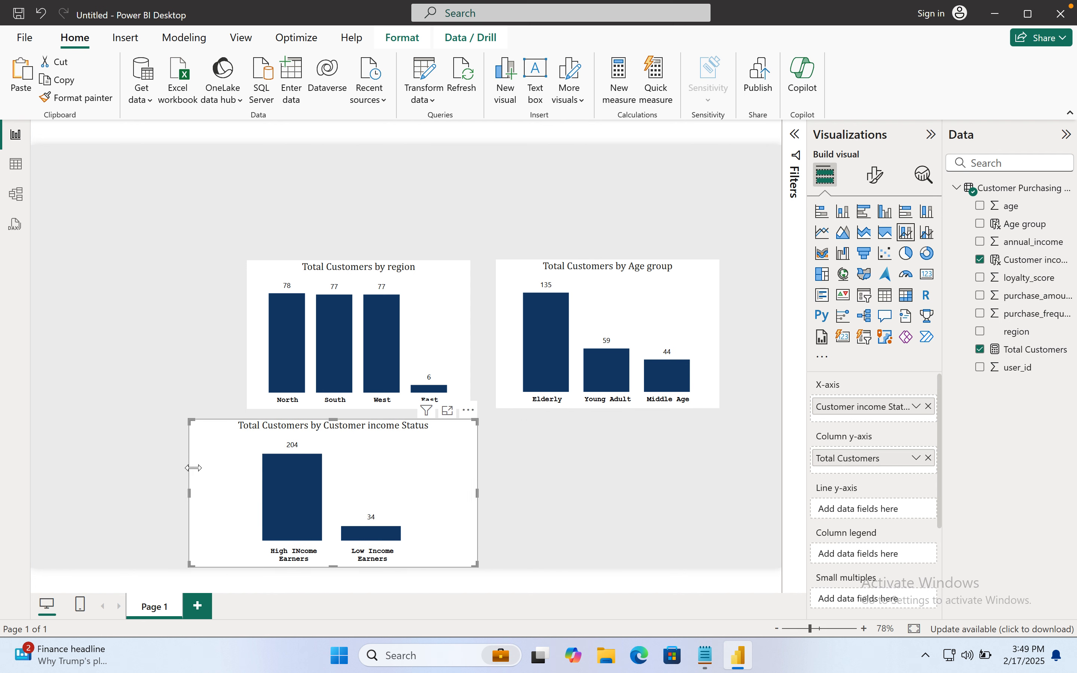
left_click(186, 496)
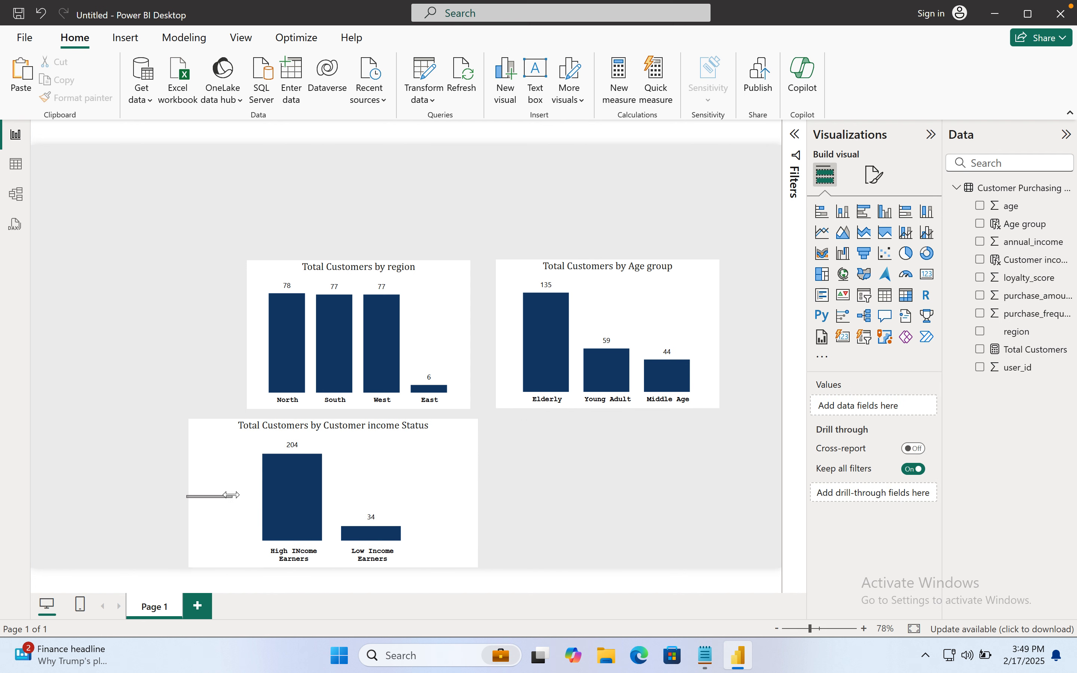
left_click_drag(194, 477, 252, 492)
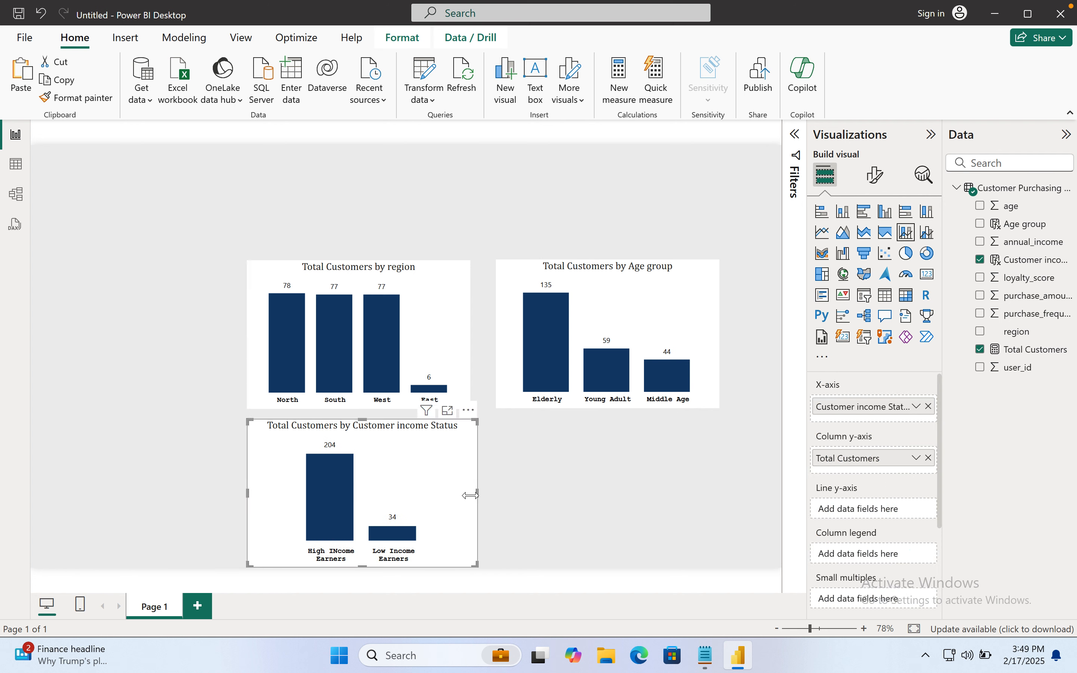
mouse_move(476, 494)
left_mouse_down()
mouse_move(456, 496)
mouse_move(469, 492)
left_mouse_up()
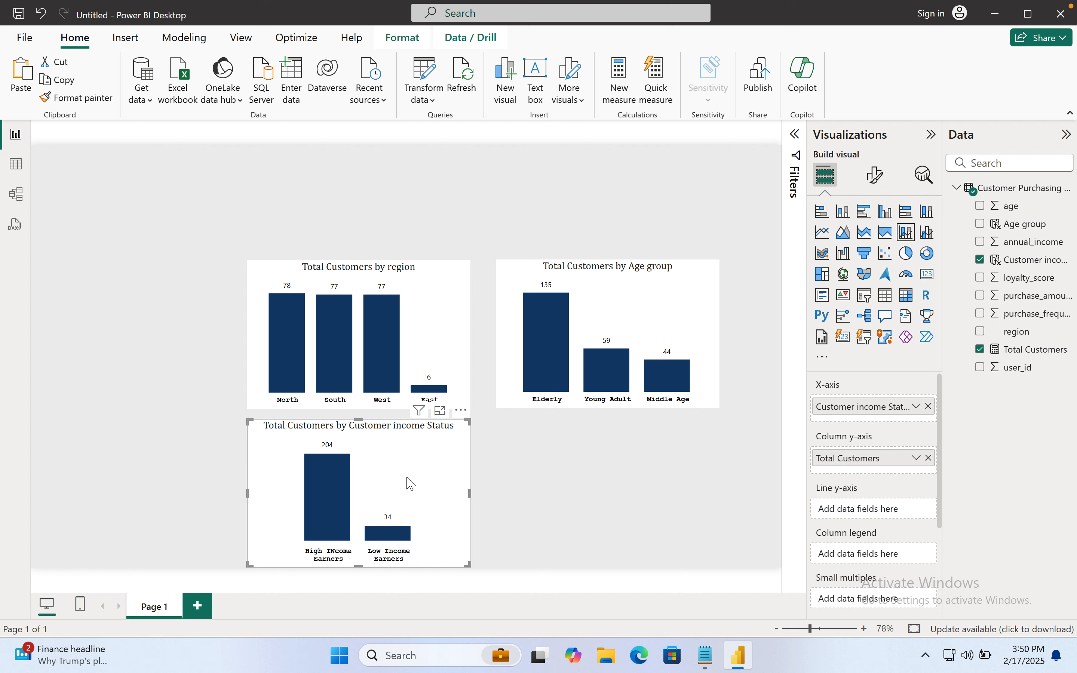
Step: Duplicate the Customer income Status chart and place the copy beneath the Age group chart
key("ctrl+c")
key("ctrl+v")
left_click_drag(410, 483, 653, 479)
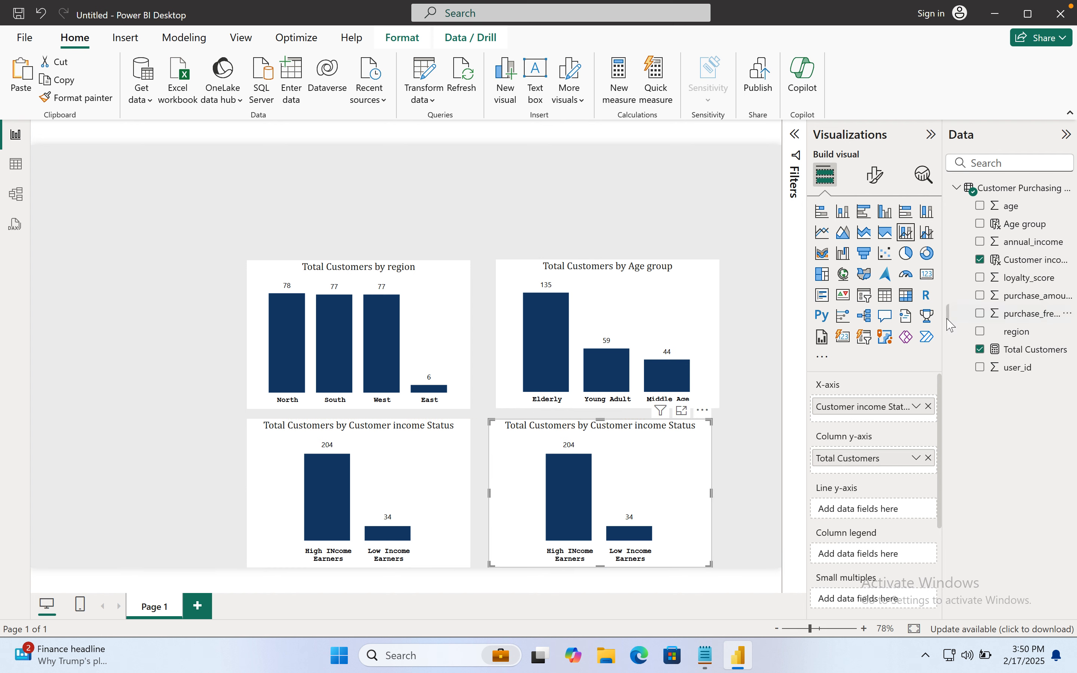
Step: Change the copied chart's fields so it plots the sum of annual_income by region, without Customer income Status or Total Customers
left_click_drag(1019, 334, 859, 419)
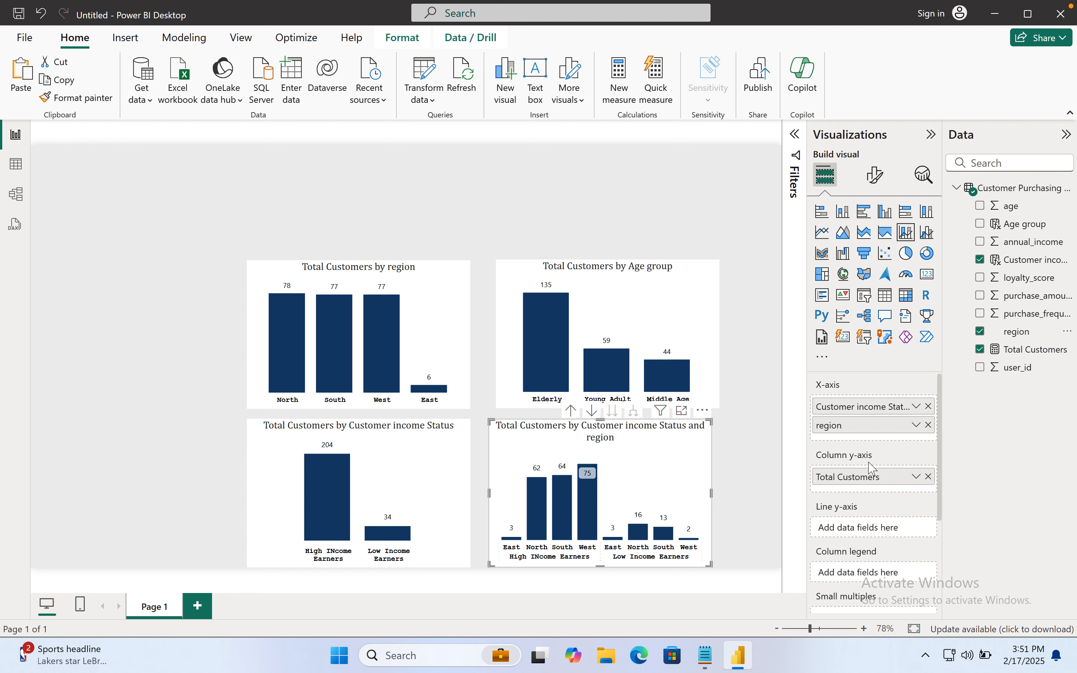
left_click_drag(870, 407, 868, 536)
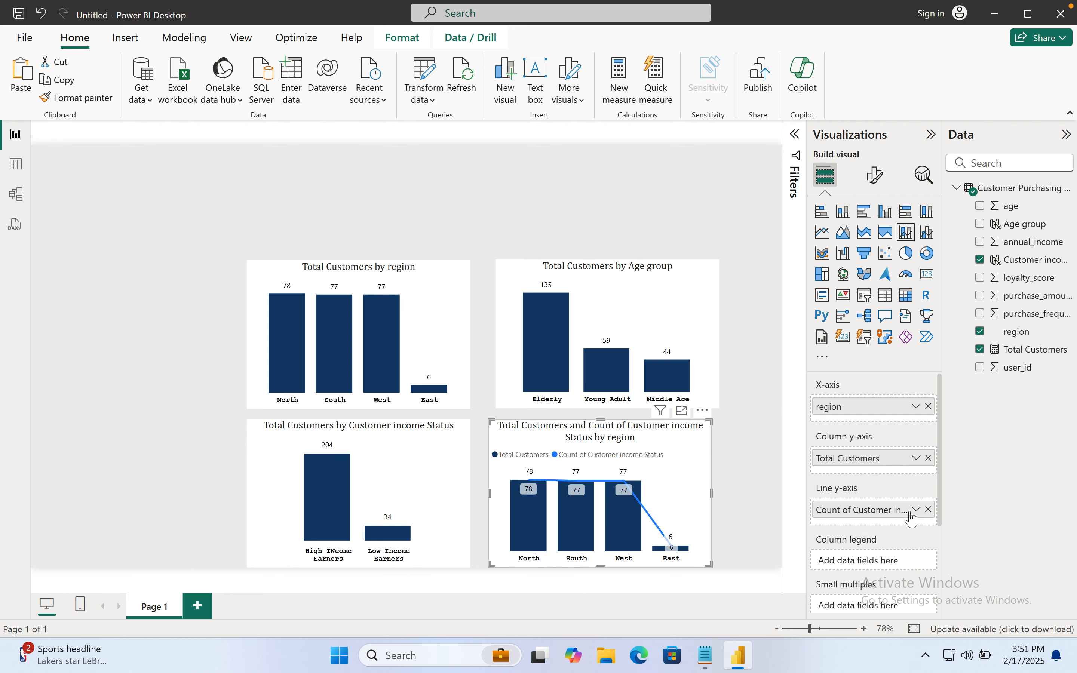
left_click(928, 509)
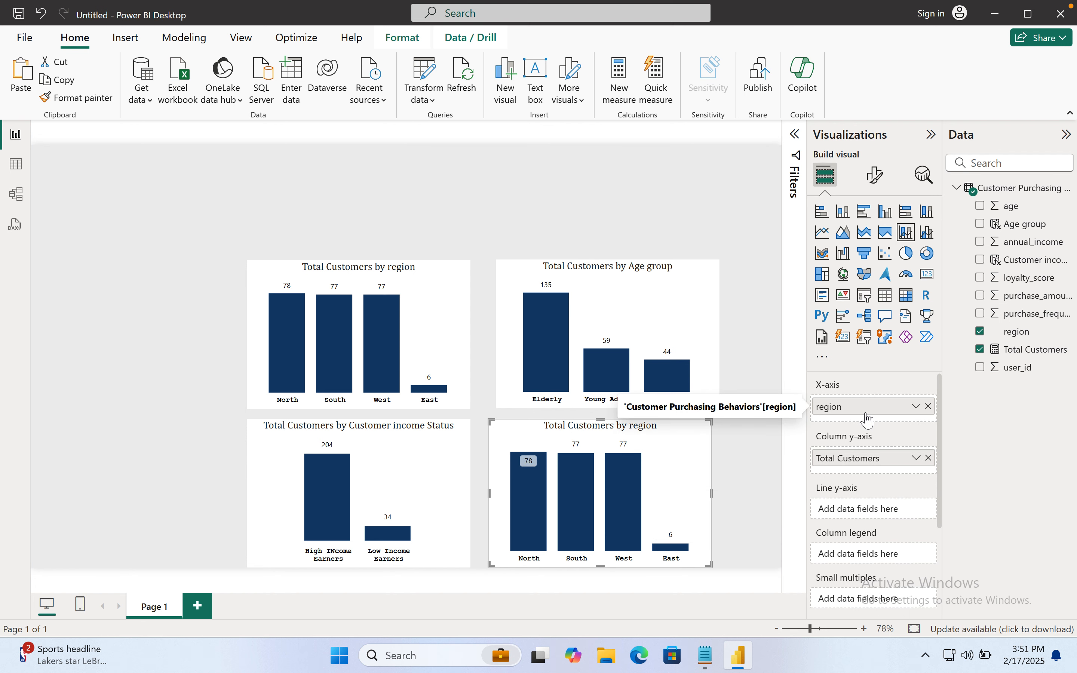
left_click(929, 458)
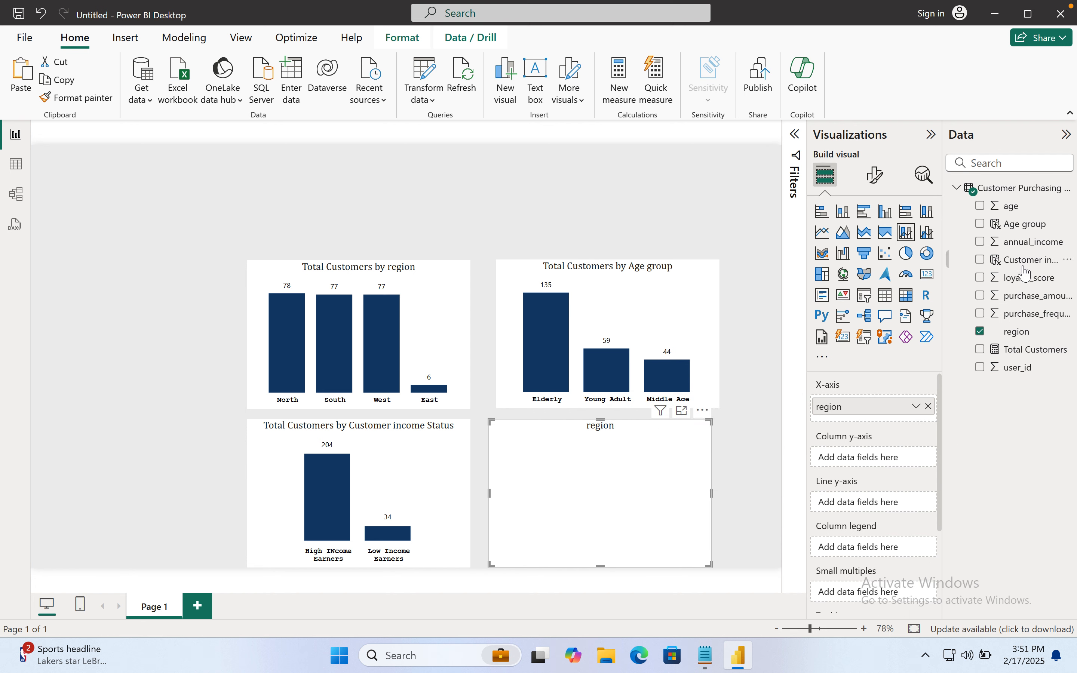
left_click_drag(1023, 241, 870, 465)
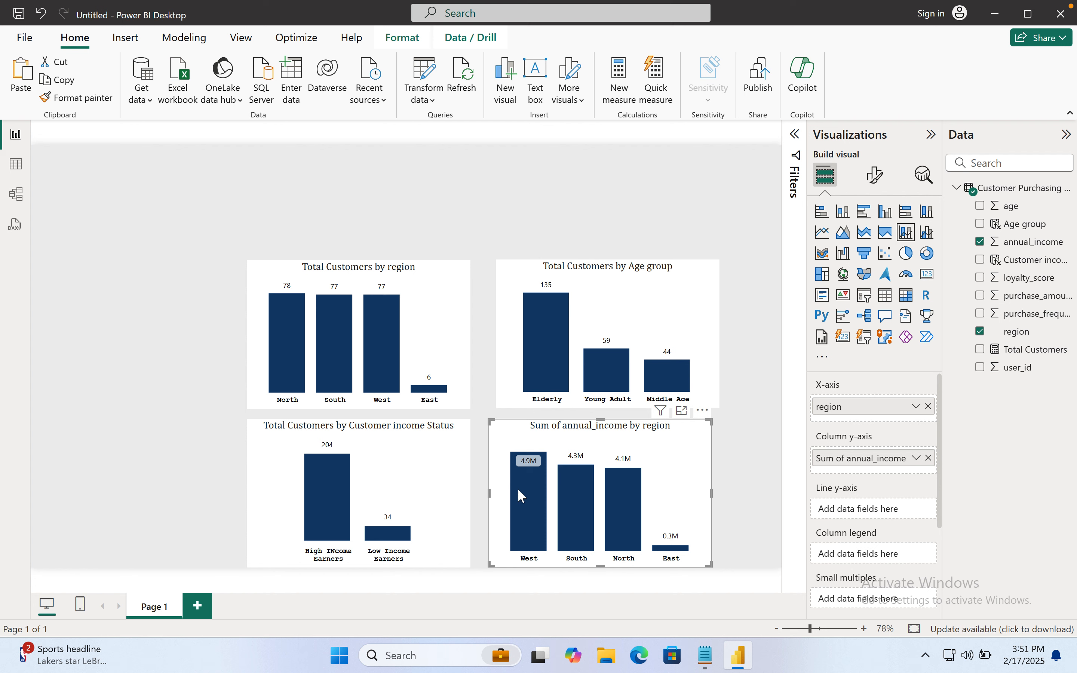
Step: Try breaking down annual income by Customer income Status, alone and combined with region, then return the X-axis to region only
mouse_move(624, 517)
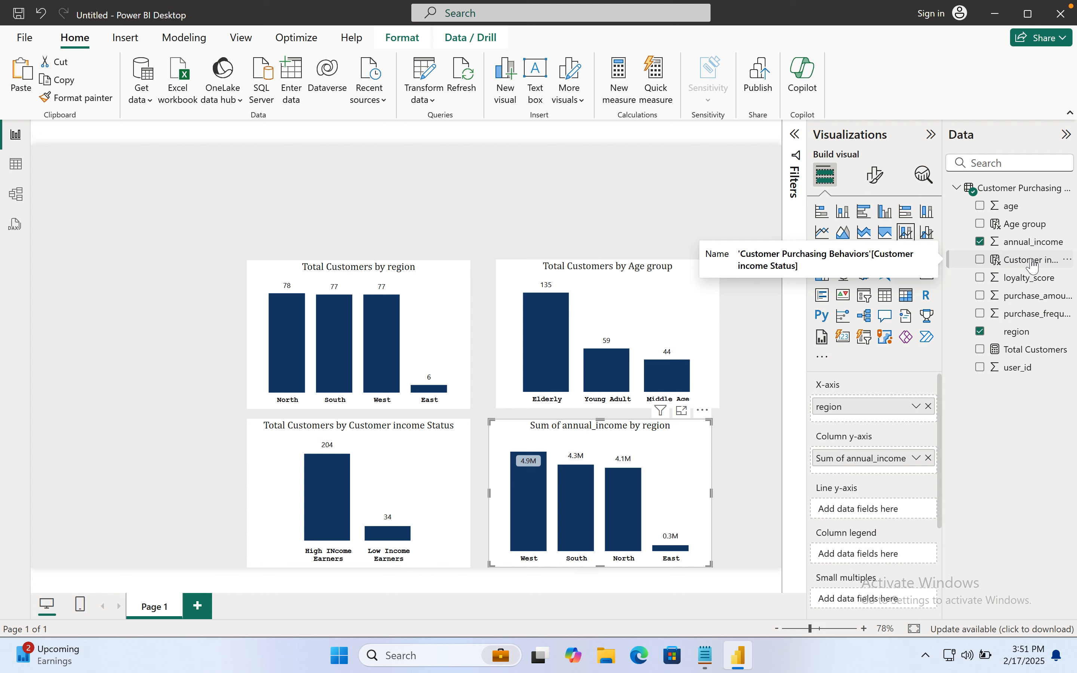
left_click_drag(1033, 266, 859, 423)
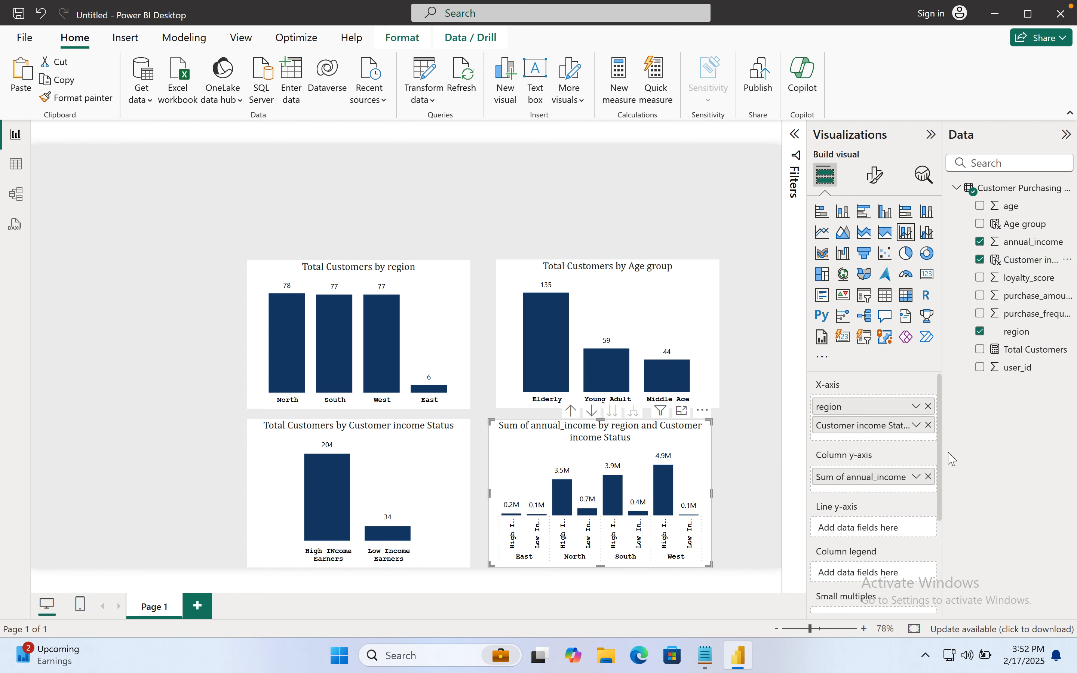
left_click(929, 406)
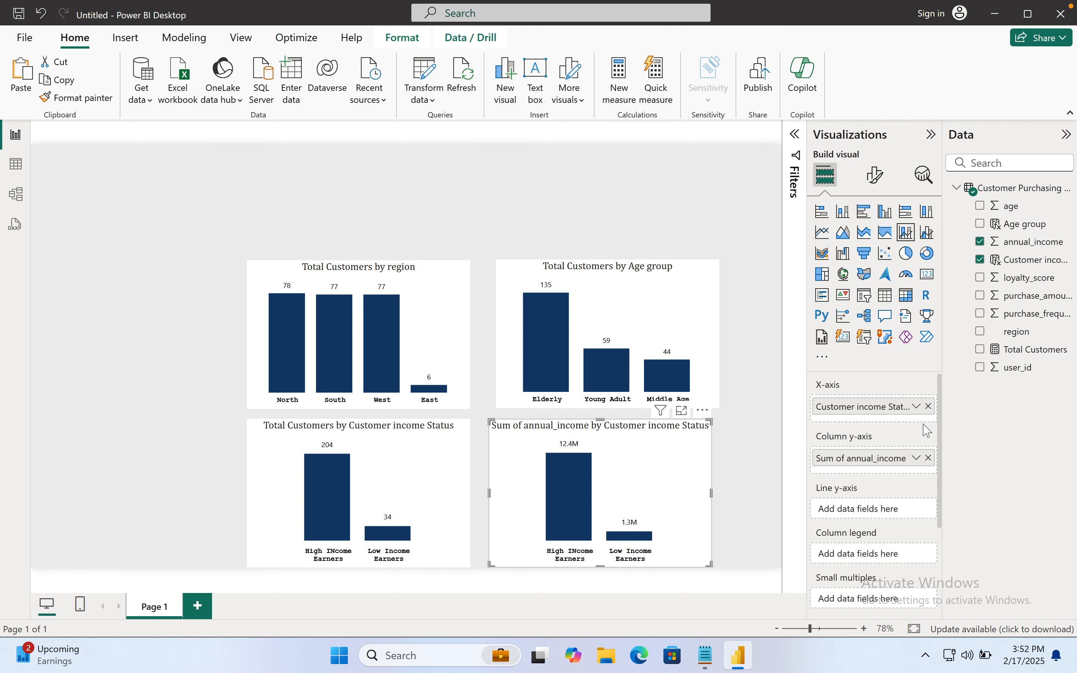
left_click_drag(1006, 334, 861, 419)
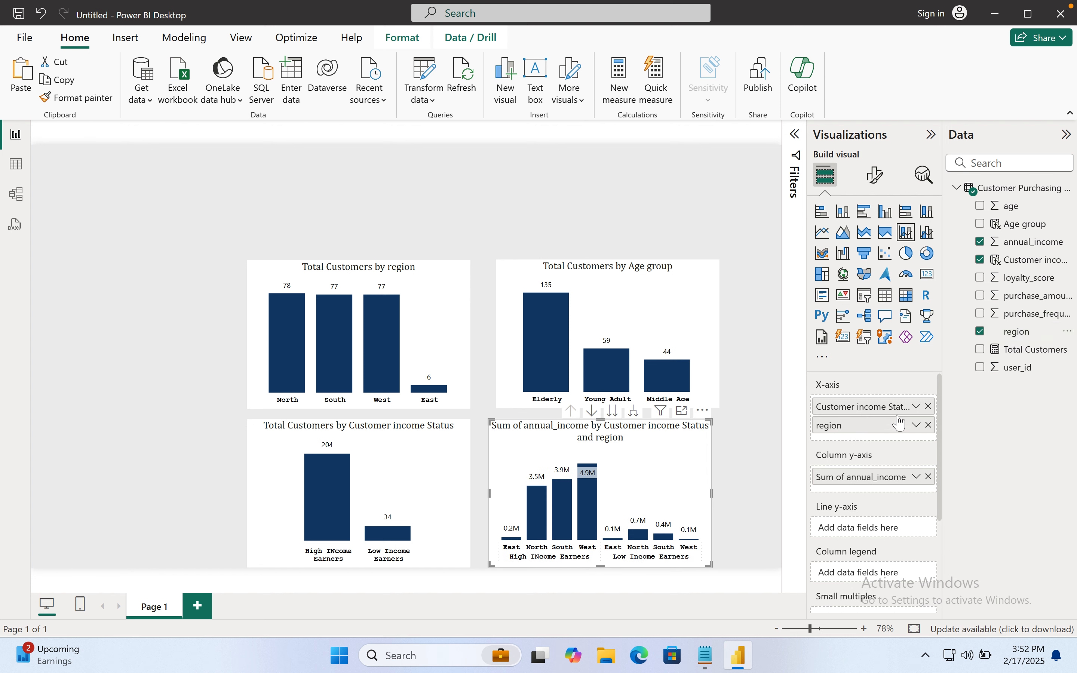
left_click(929, 406)
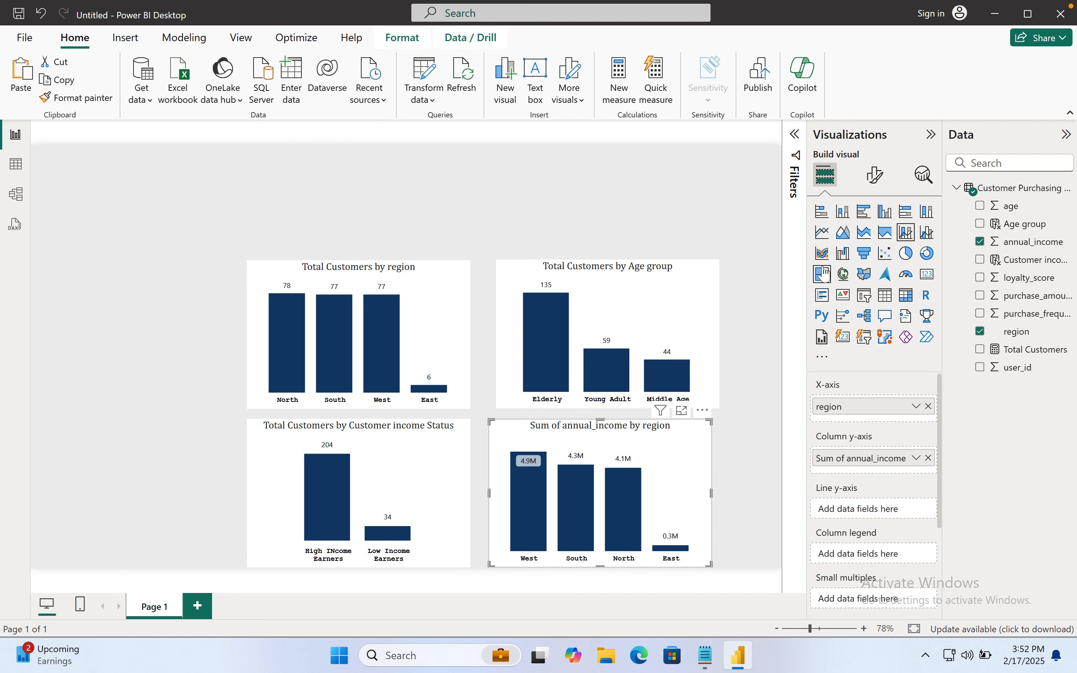
Step: Set the column display units of the data label values to Millions on the annual_income by region chart
left_click(875, 175)
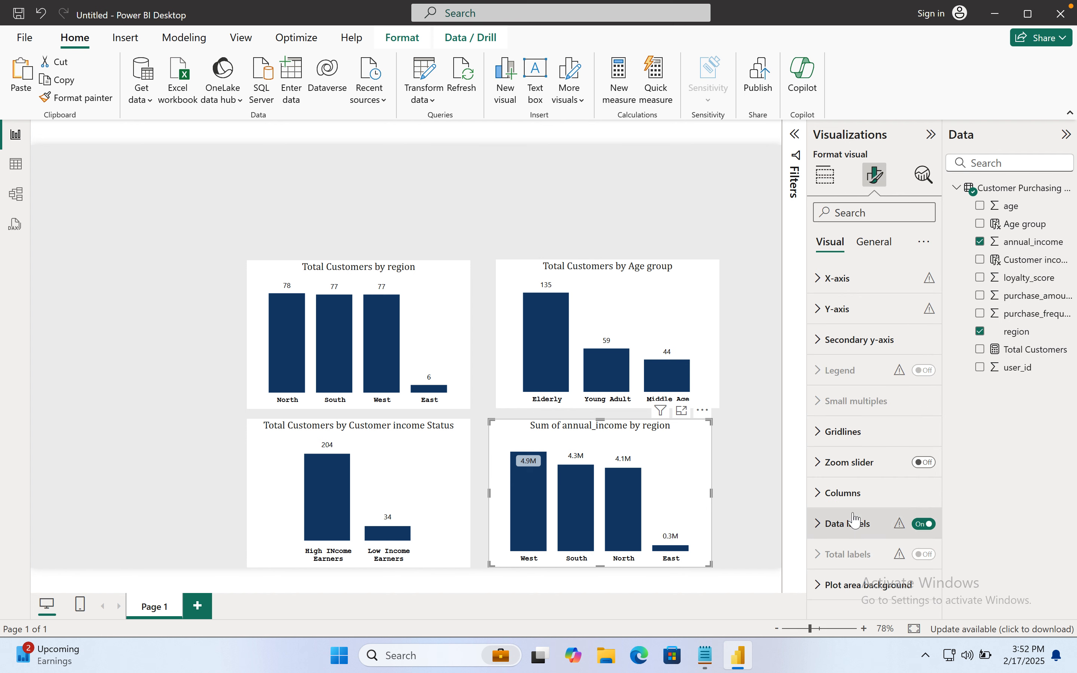
left_click(822, 526)
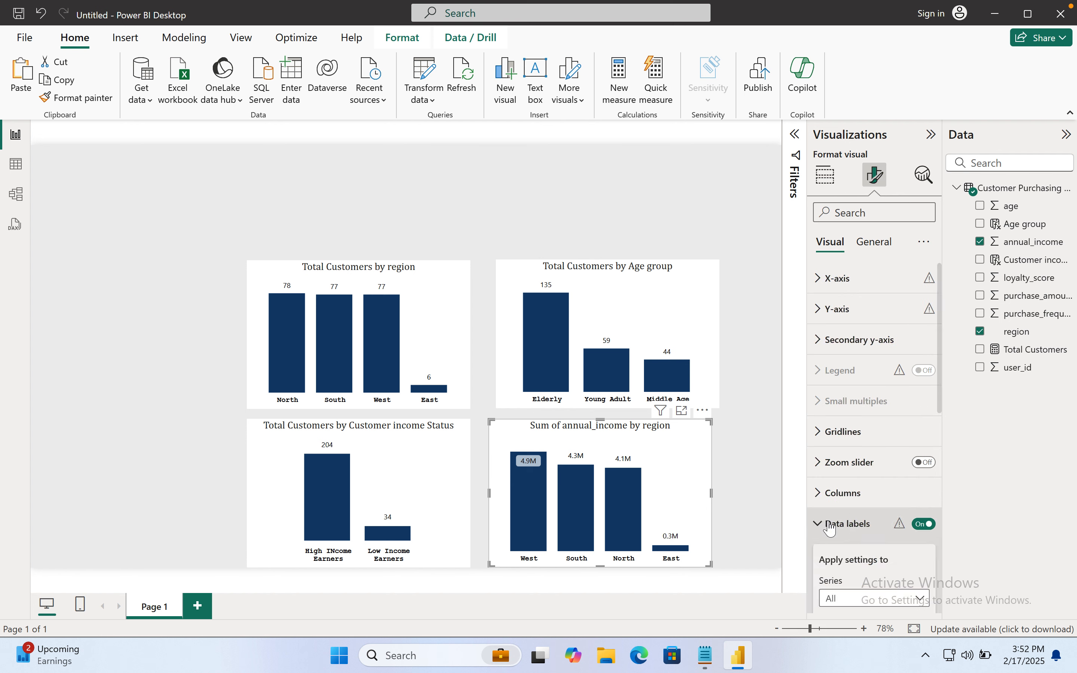
left_click(903, 528)
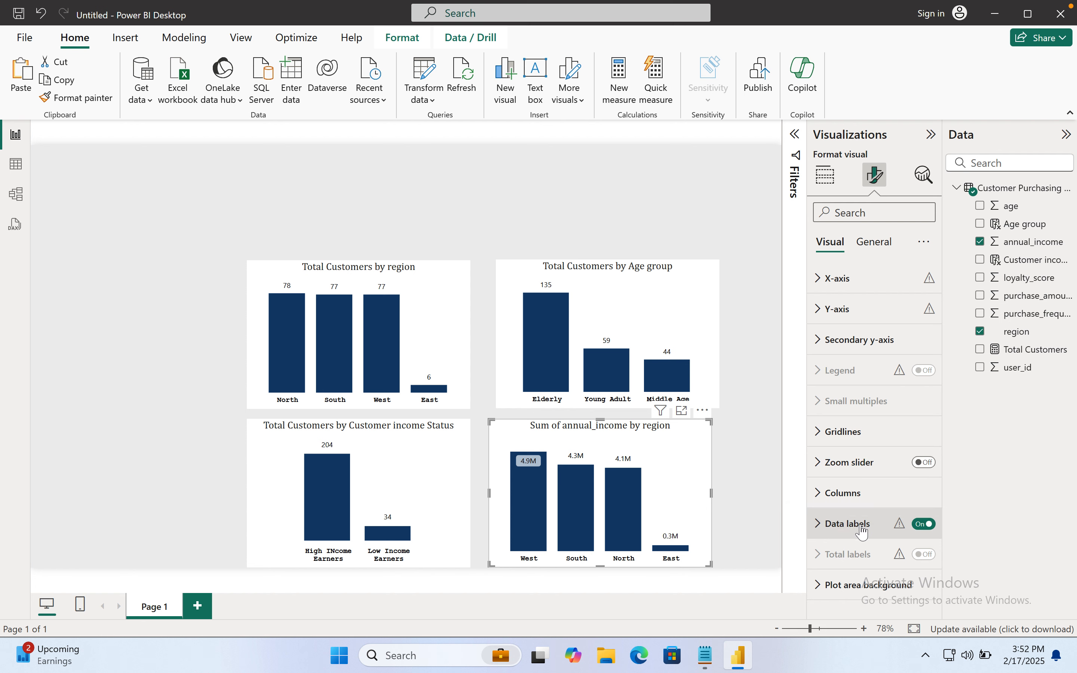
left_click(821, 525)
scroll(822, 521, "down", 5)
scroll(822, 522, "down", 4)
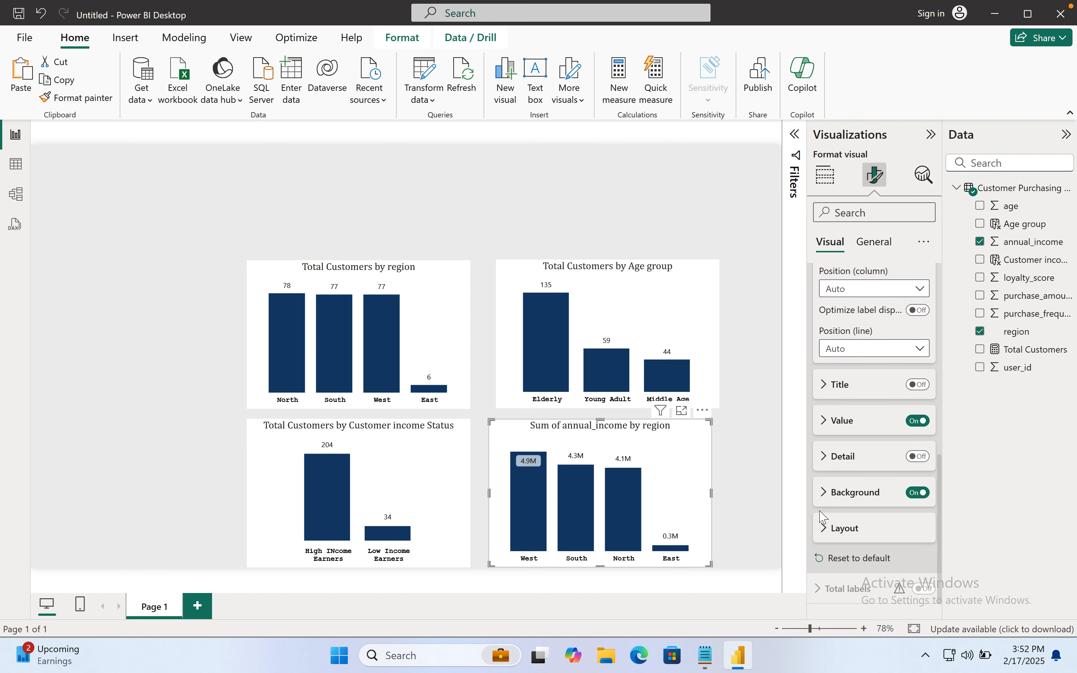
scroll(823, 516, "down", 1)
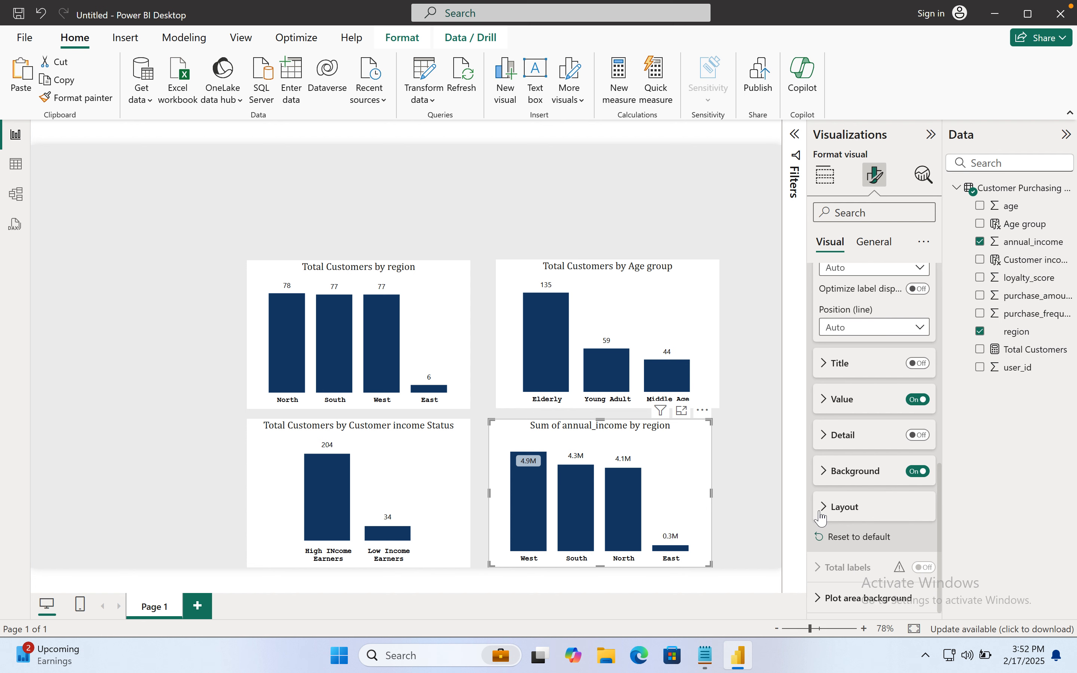
left_click(825, 400)
scroll(859, 511, "down", 5)
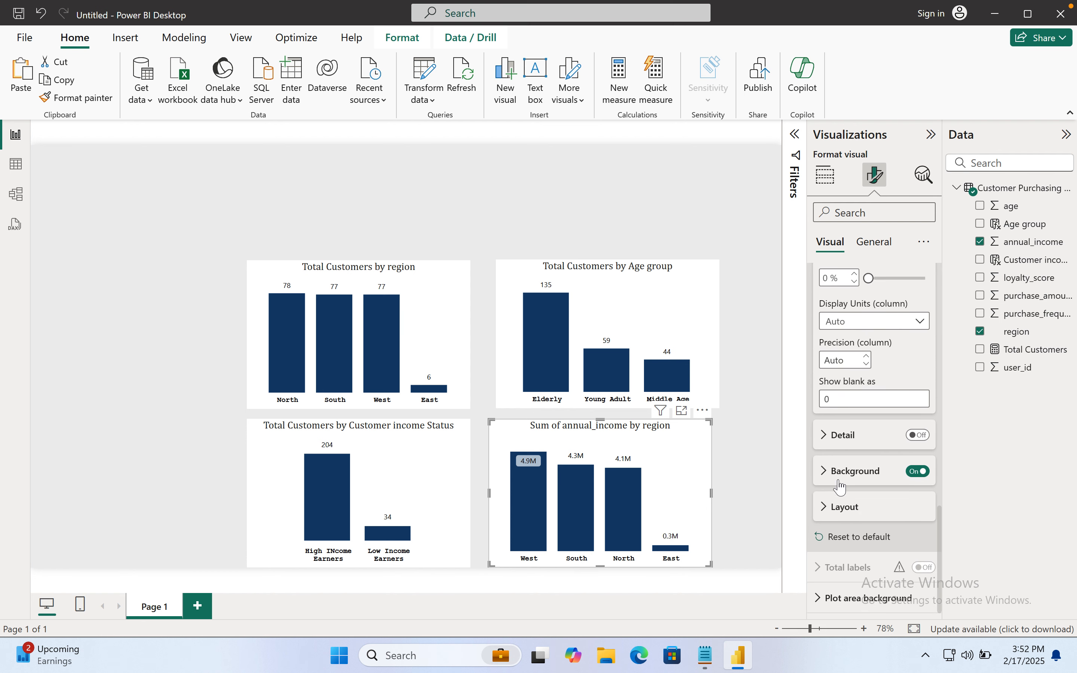
scroll(836, 498, "up", 3)
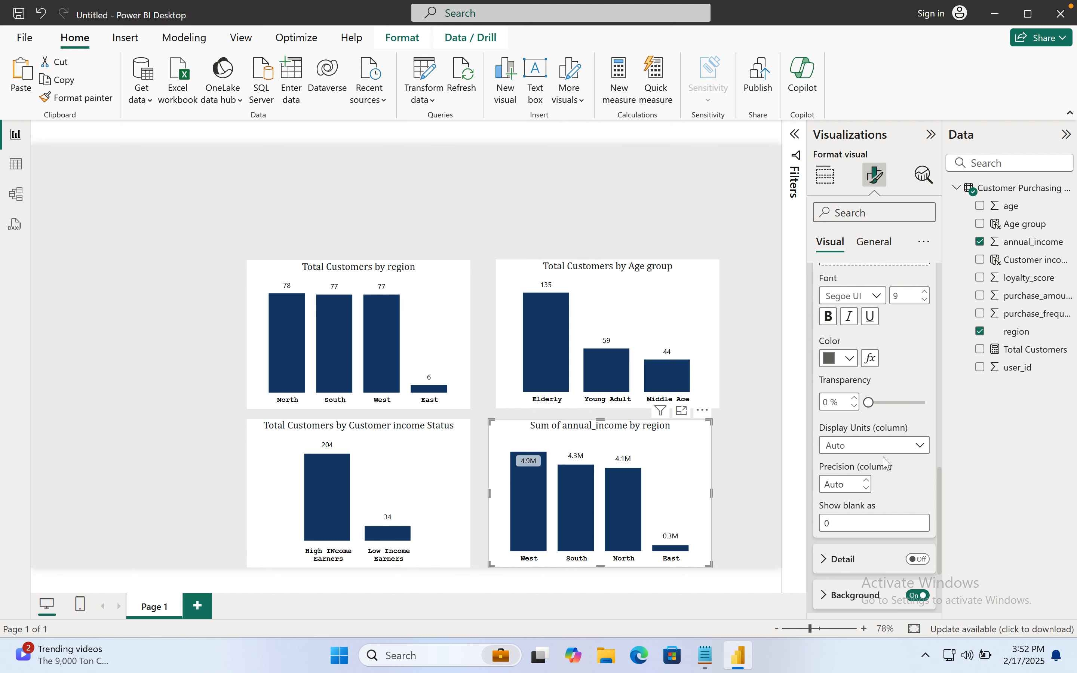
left_click(906, 453)
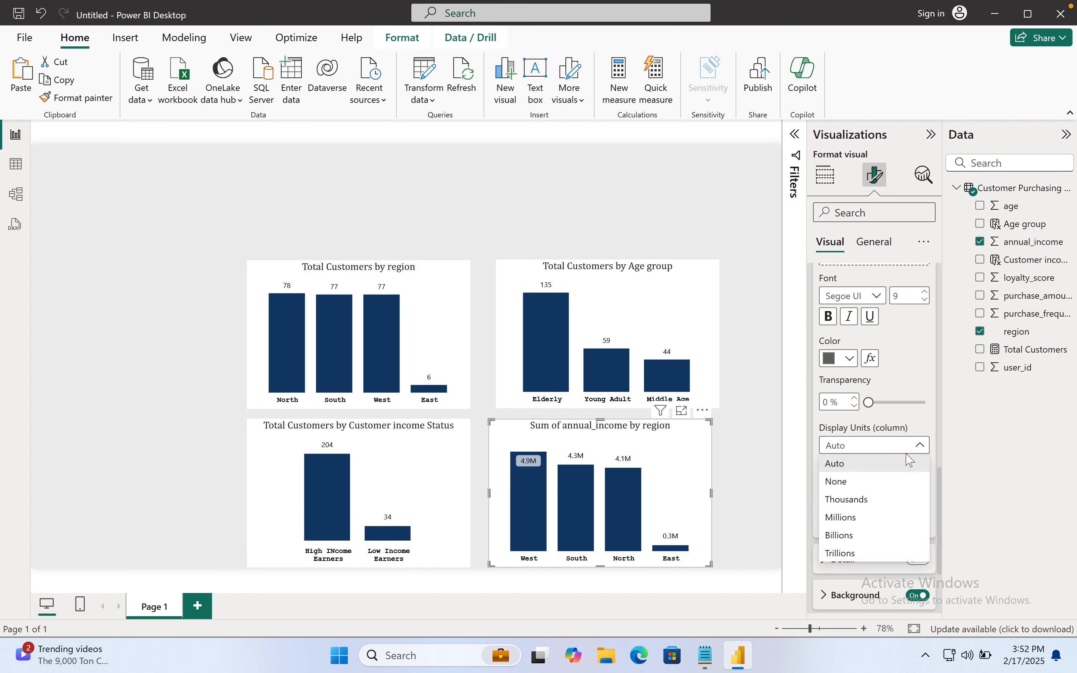
left_click(846, 481)
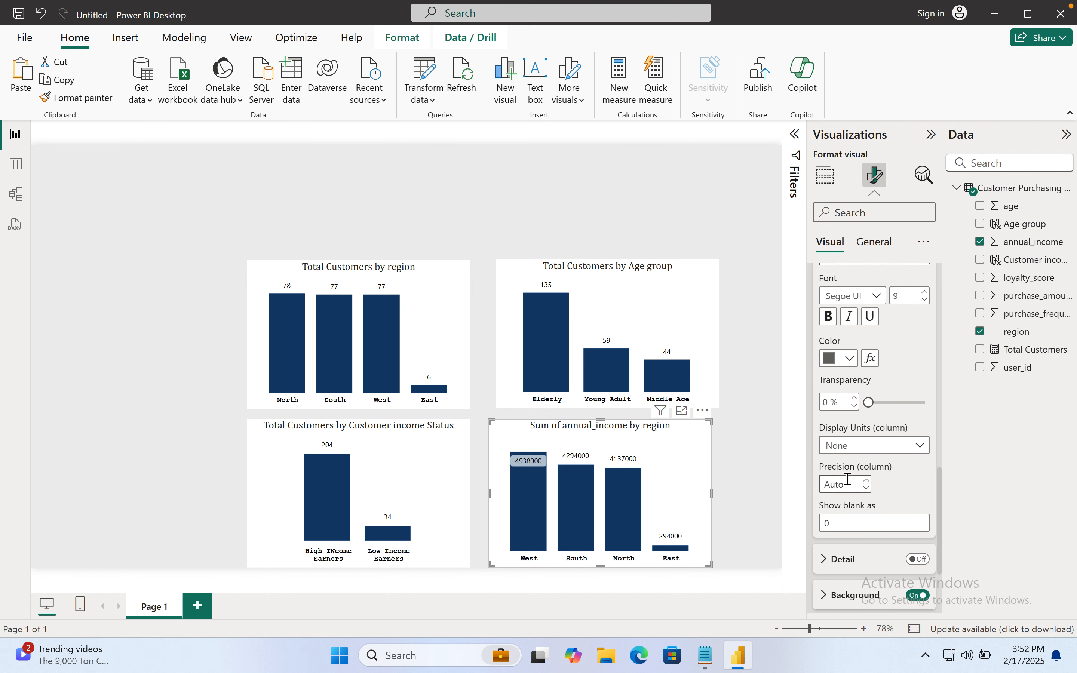
left_click(922, 448)
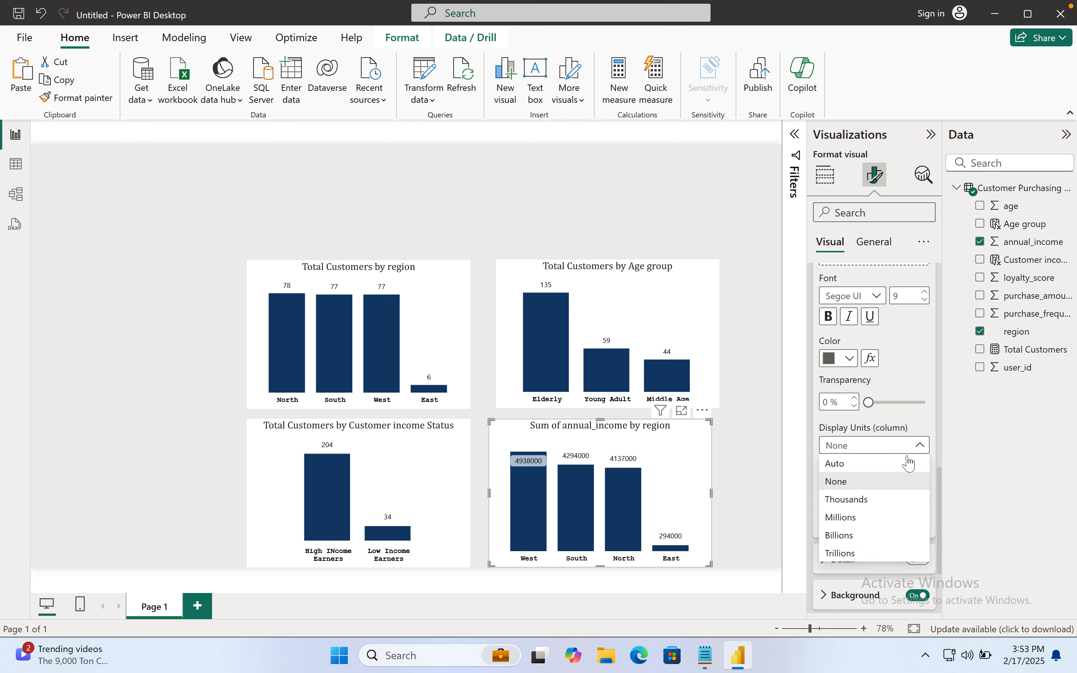
left_click(862, 519)
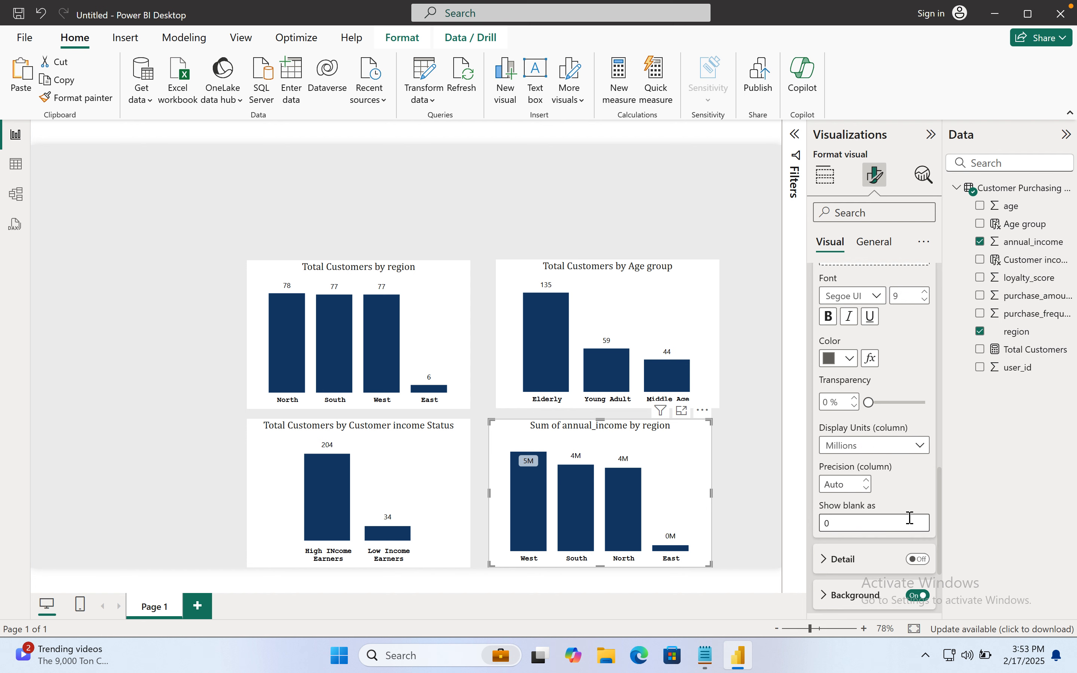
Step: Set the column precision of the same chart's data labels to 3 decimal places
left_click(876, 523)
scroll(868, 481, "down", 3)
scroll(869, 474, "up", 1)
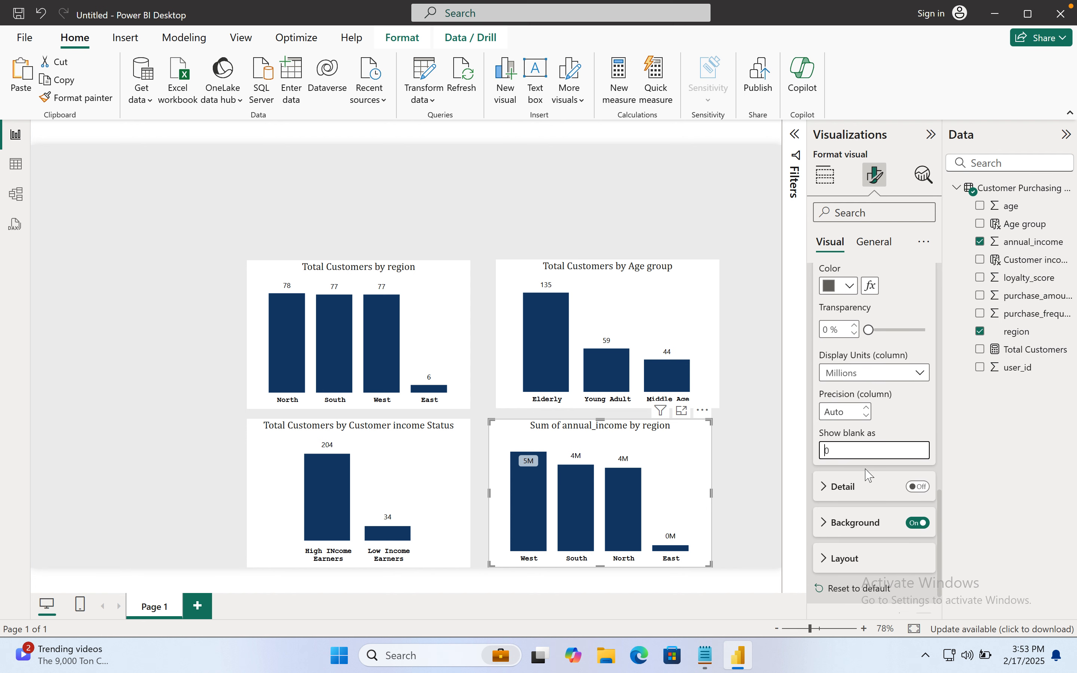
left_click(867, 409)
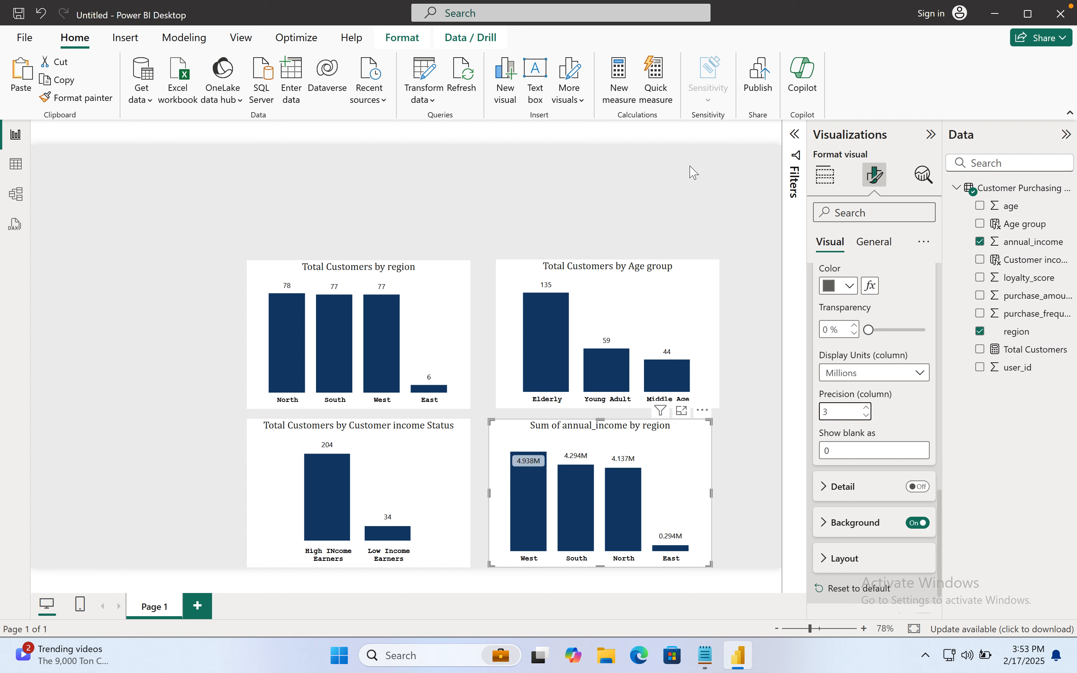
left_click(938, 133)
Step: Review the analysis questions in Notepad, and place a copy of the Total Customers by Age group chart near the report page's left edge
left_click(706, 655)
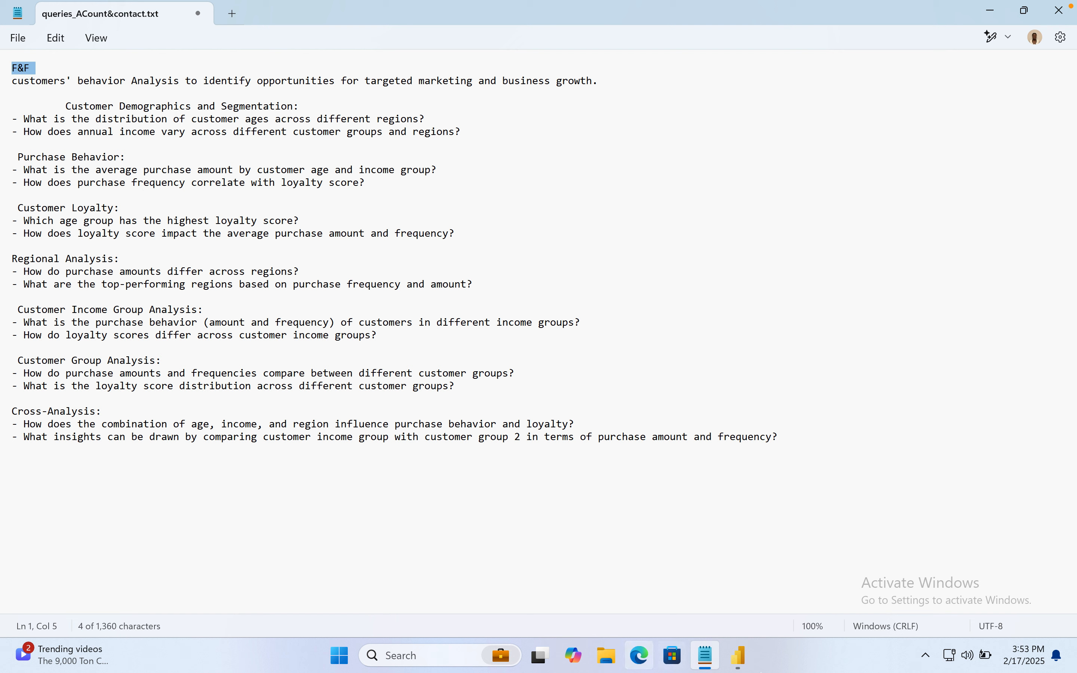
mouse_move(703, 666)
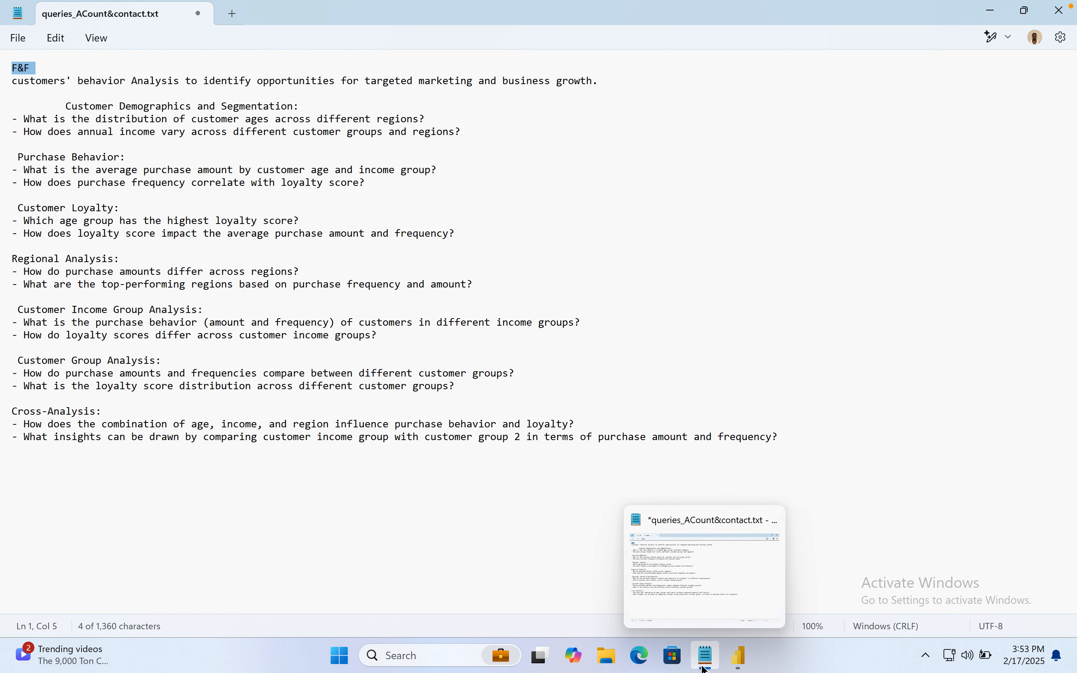
left_click(738, 656)
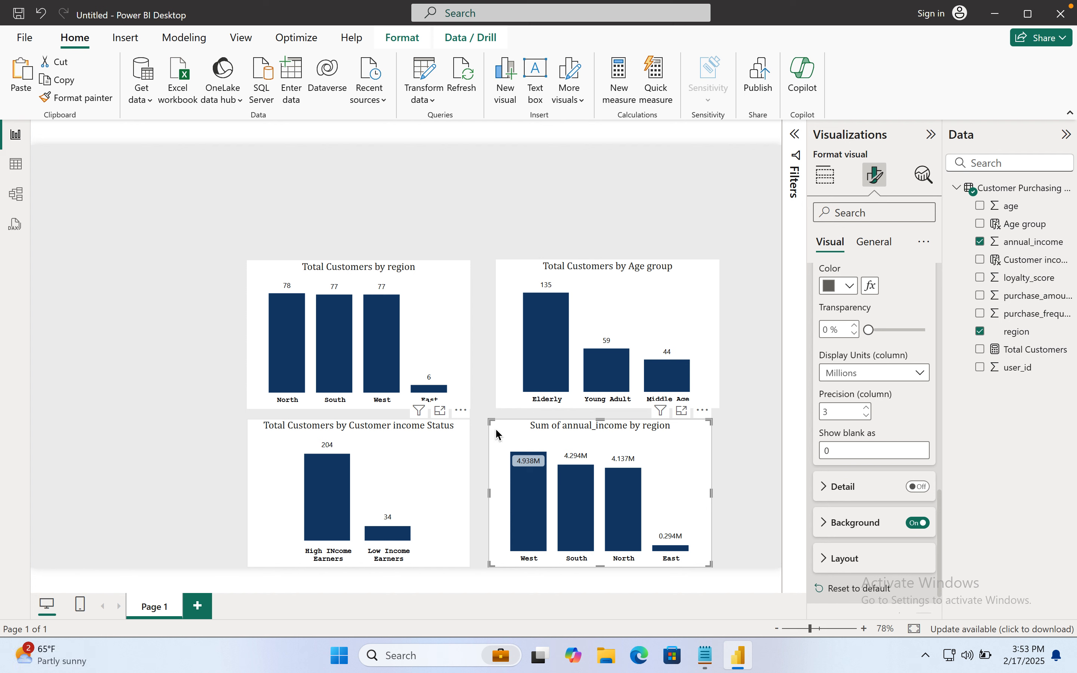
left_click(622, 320)
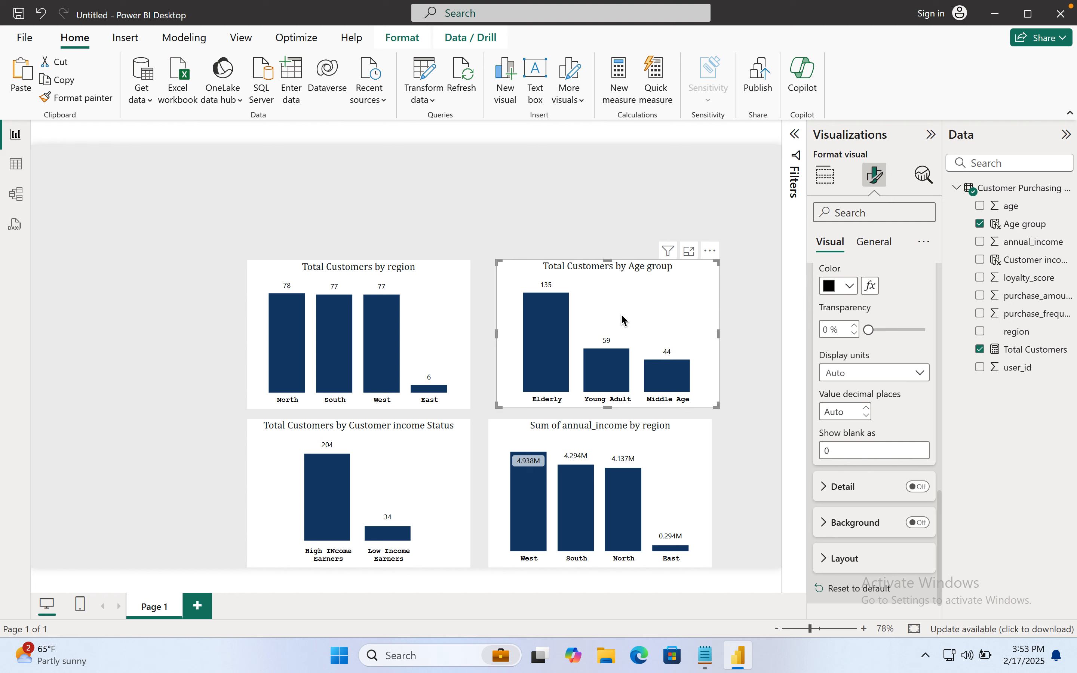
key("ctrl+c")
key("ctrl+v")
left_click_drag(622, 320, 77, 320)
Step: Shift the four original charts right into two aligned columns and line up the copied Age group chart with the upper row
left_click_drag(607, 303, 657, 288)
left_click_drag(649, 475, 699, 471)
left_click_drag(455, 341, 502, 332)
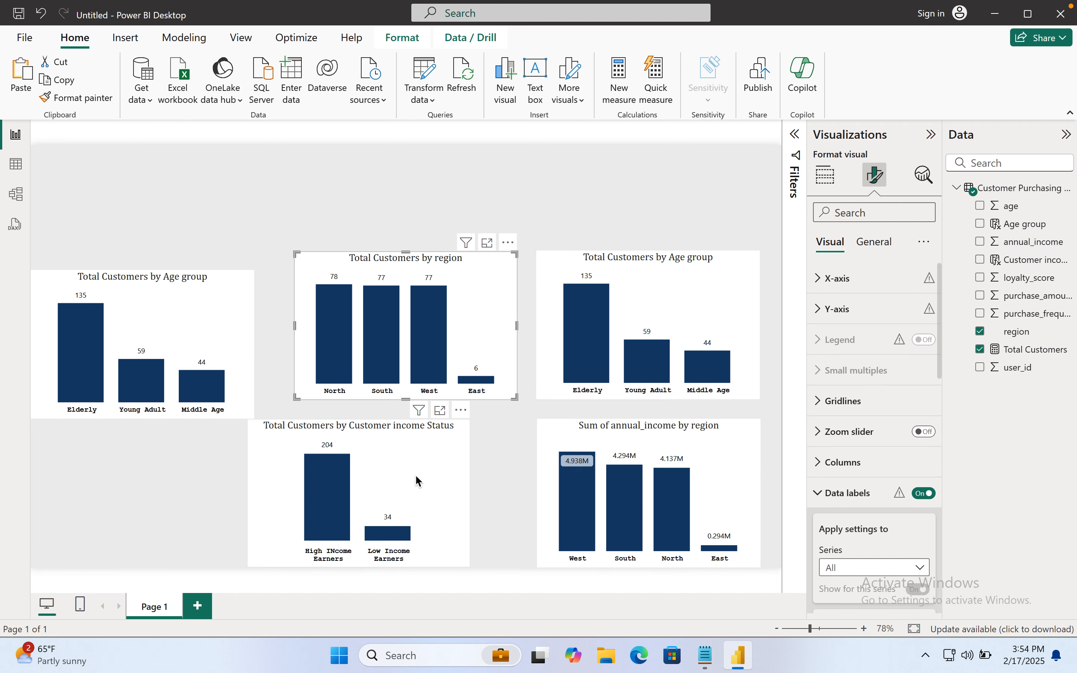
left_click_drag(416, 476, 468, 475)
left_click_drag(217, 336, 239, 322)
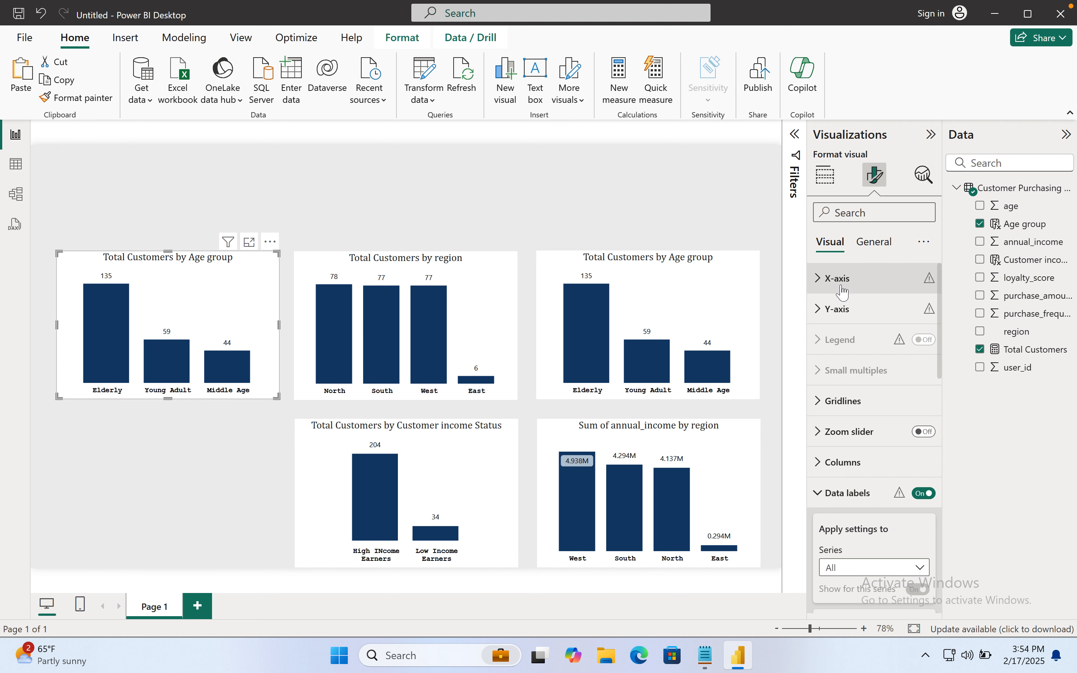
Step: Replace Total Customers with annual_income on the Y-axis of the copied Age group chart
left_click(827, 177)
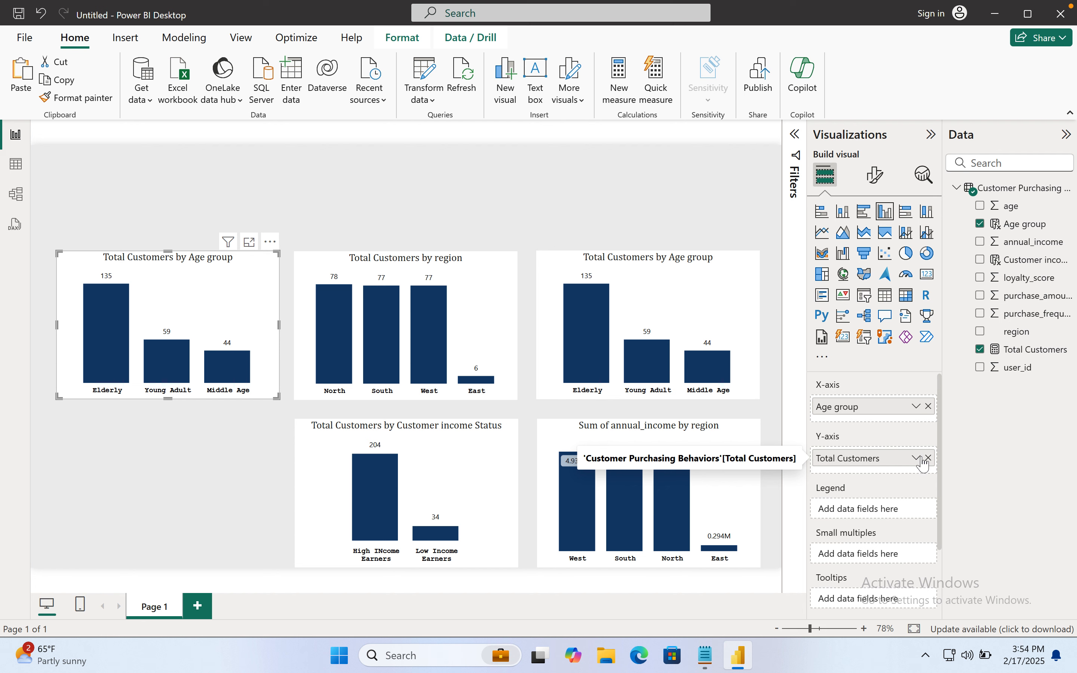
left_click(929, 459)
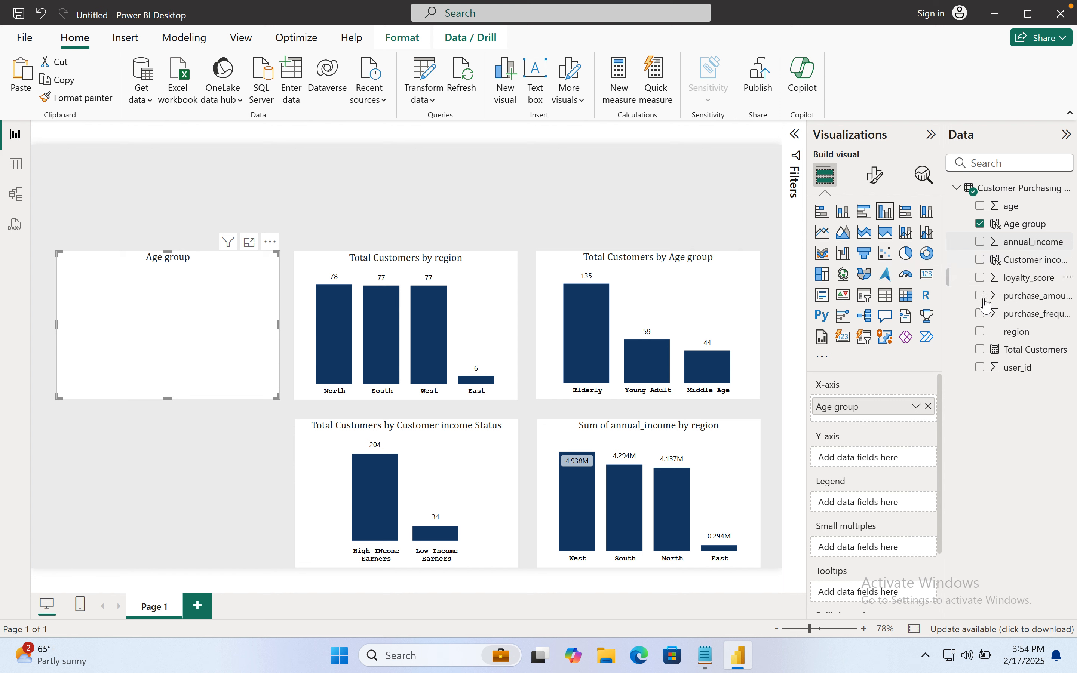
left_click(980, 242)
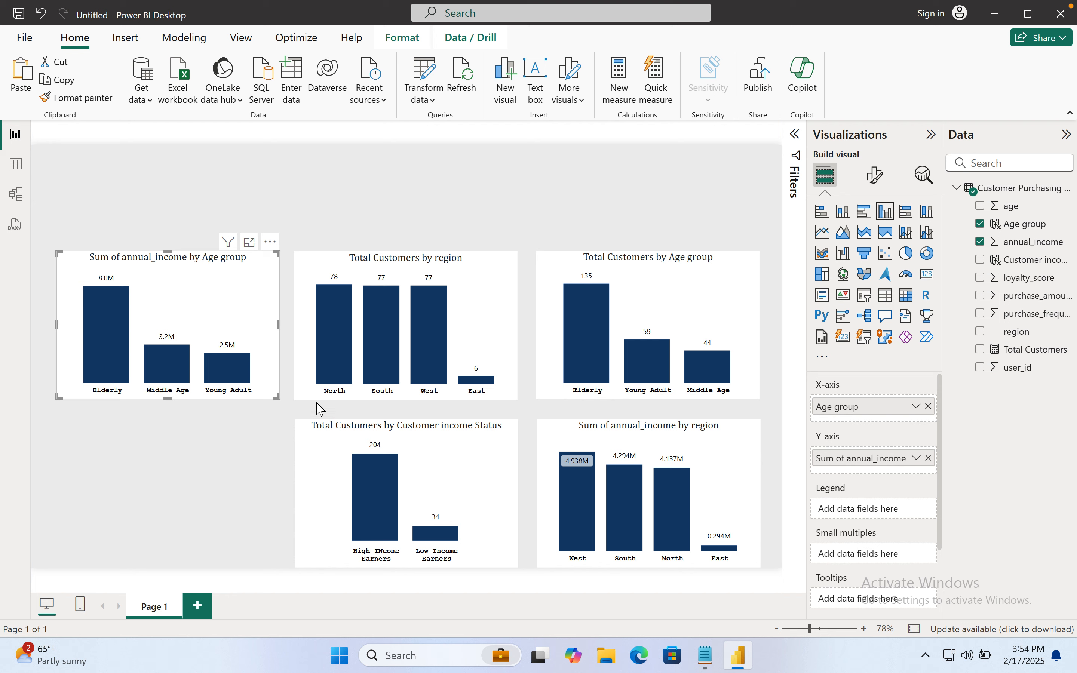
Step: Recheck the questions in Notepad and create the Power BI measure AvgPurchase amount = AVERAGE('Customer Purchasing Behaviors'[purchase_amount])
left_click(705, 655)
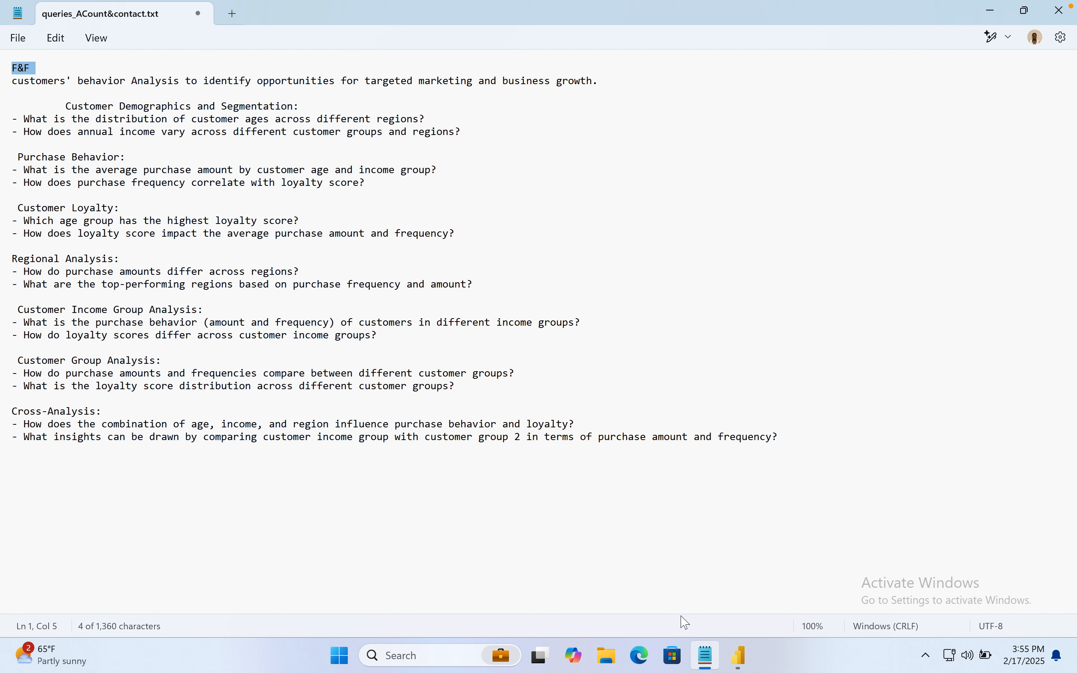
left_click(740, 656)
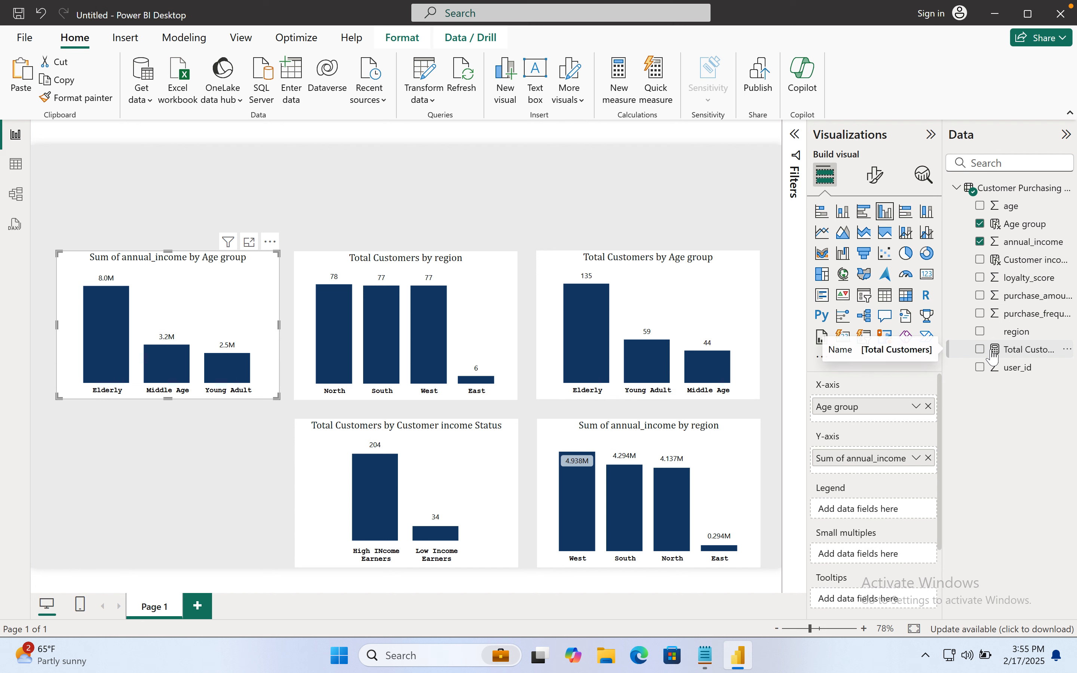
right_click(993, 357)
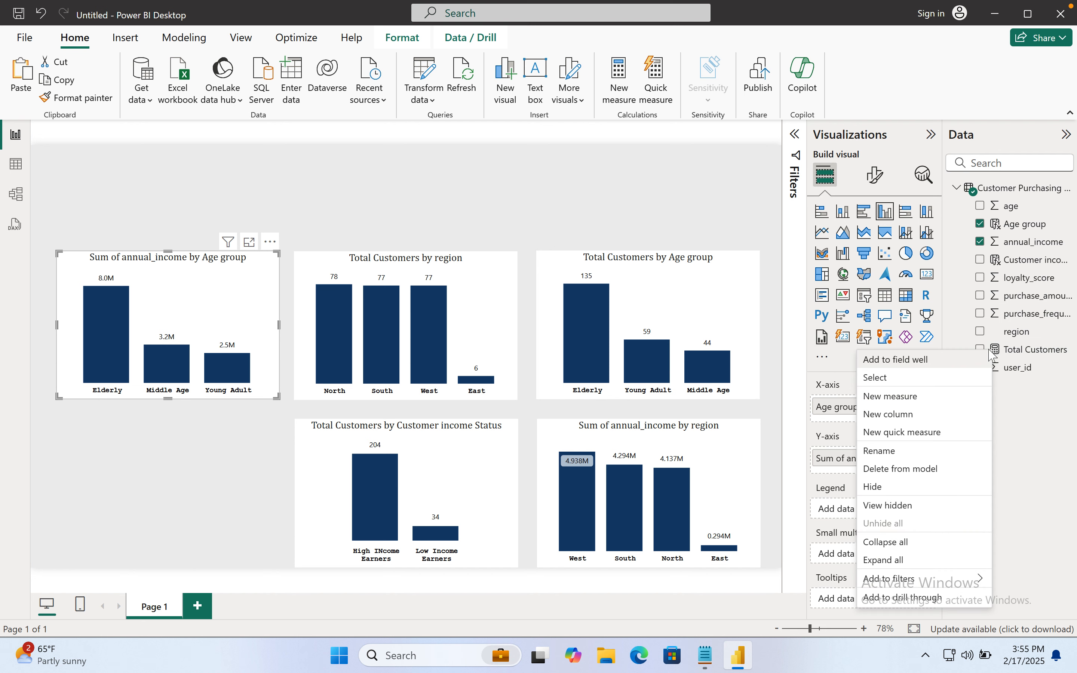
left_click(930, 397)
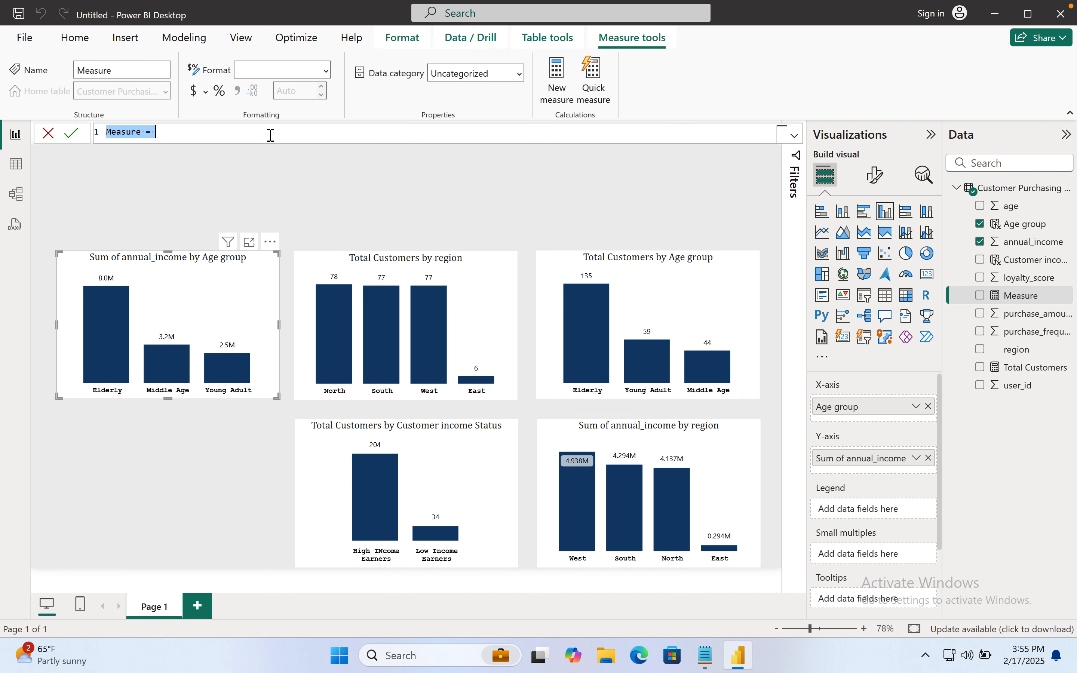
type("AvgPurchase amount")
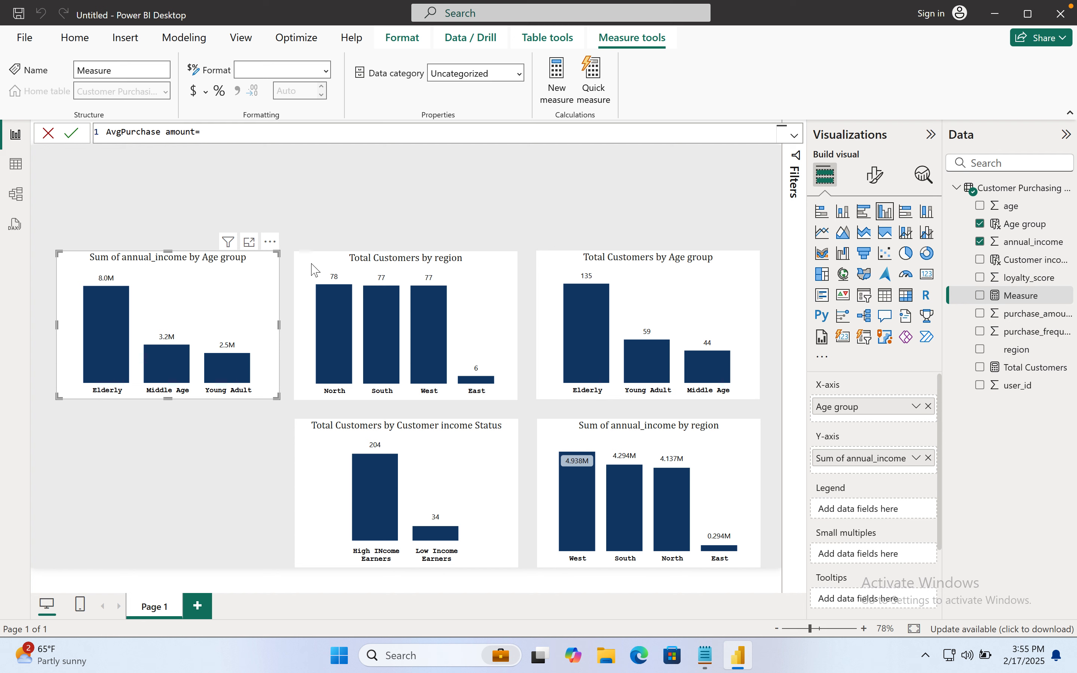
type("=avg")
key("BackSpace")
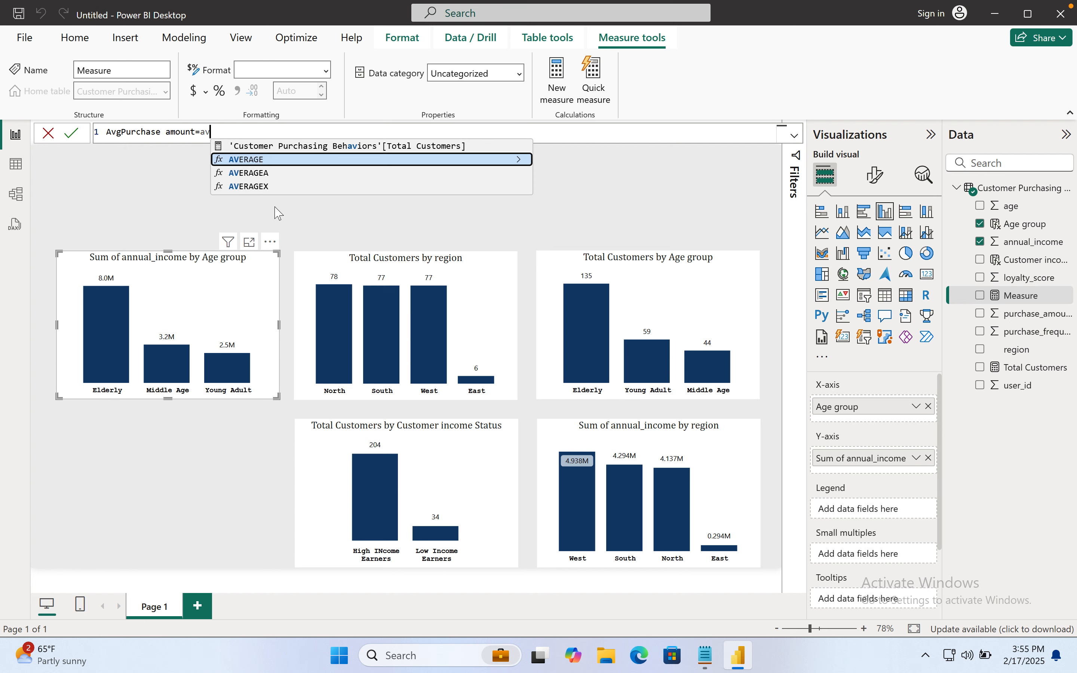
key("Tab")
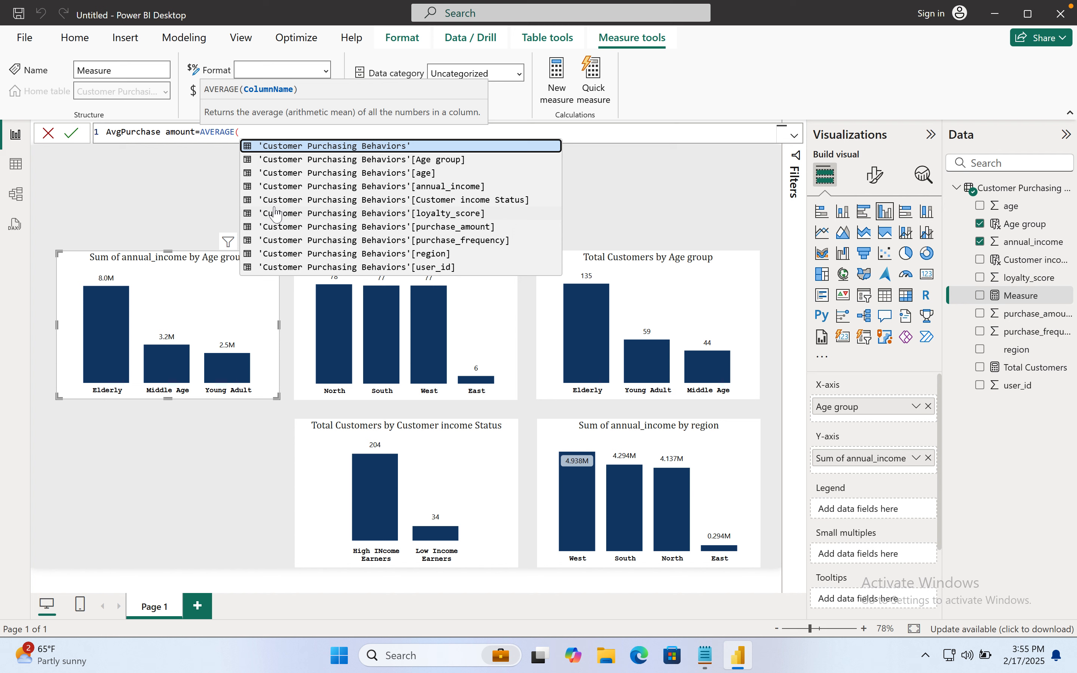
type("pur")
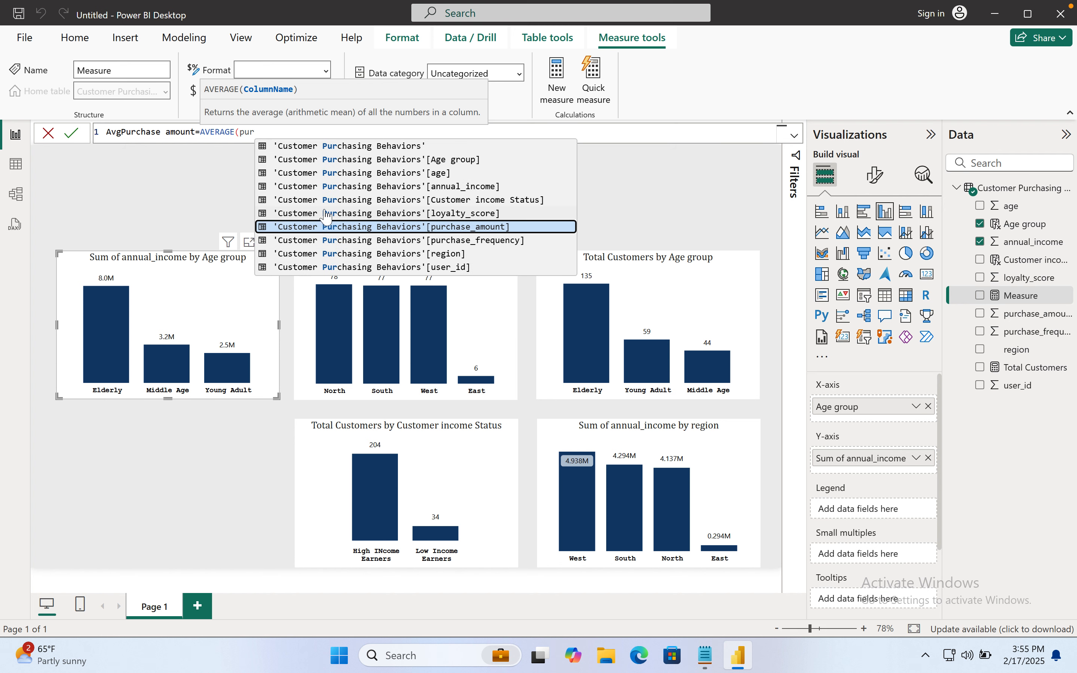
key("Tab")
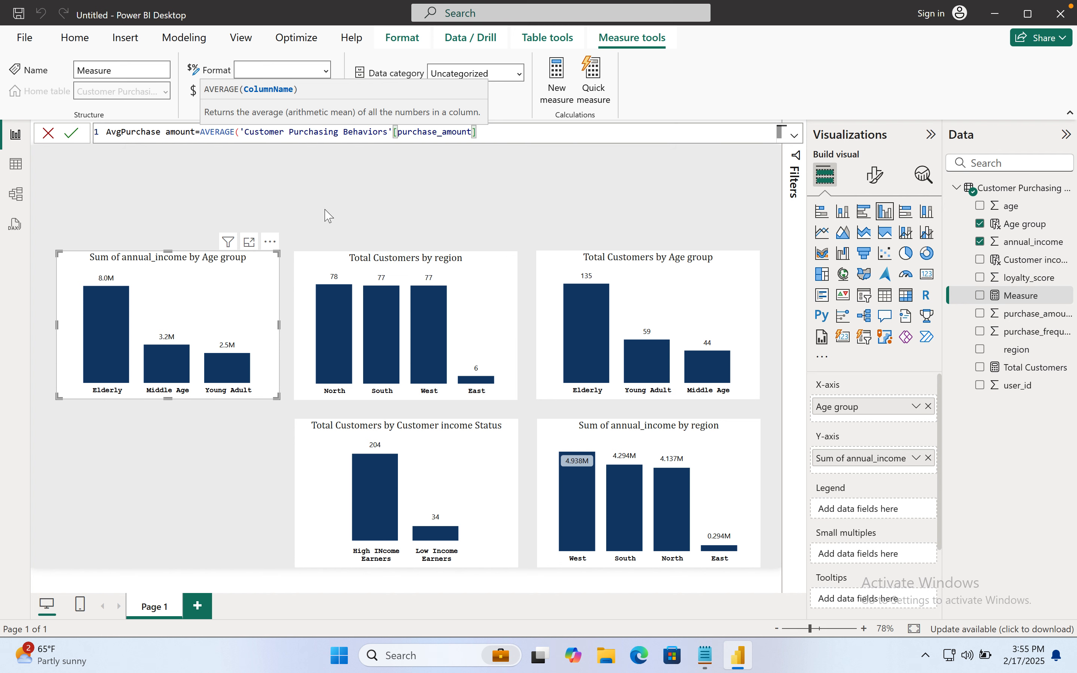
type(")")
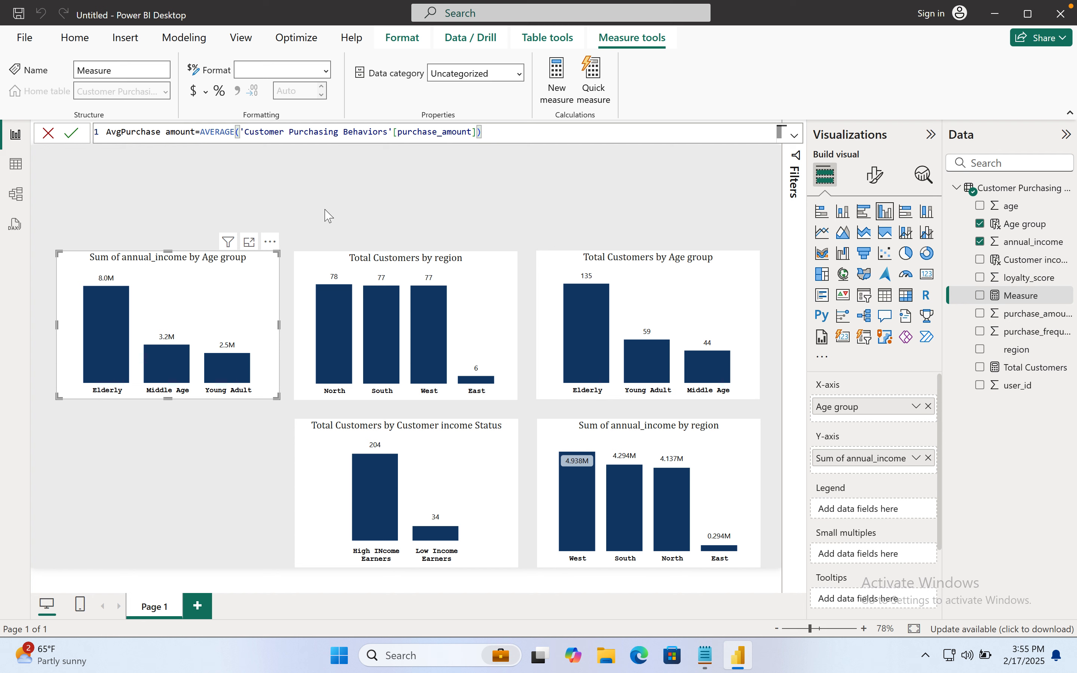
key("Return")
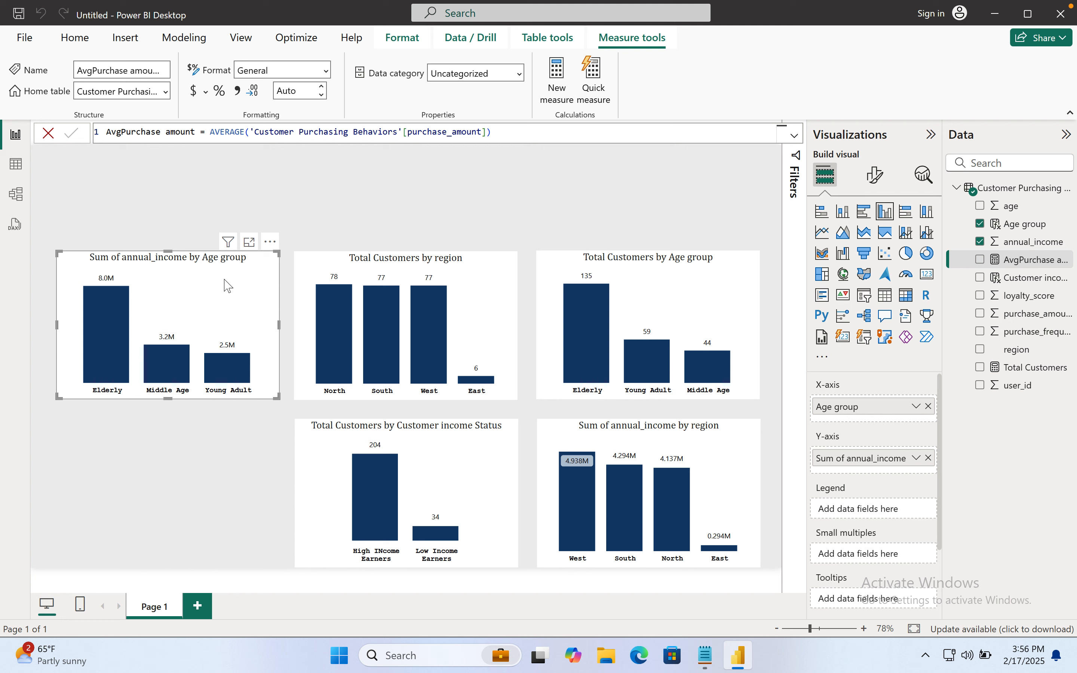
Step: Place a copy of the Sum of annual_income by Age group chart below the original and replace its Y-axis field with AvgPurchase amount
key("ctrl+v")
left_click_drag(225, 279, 216, 436)
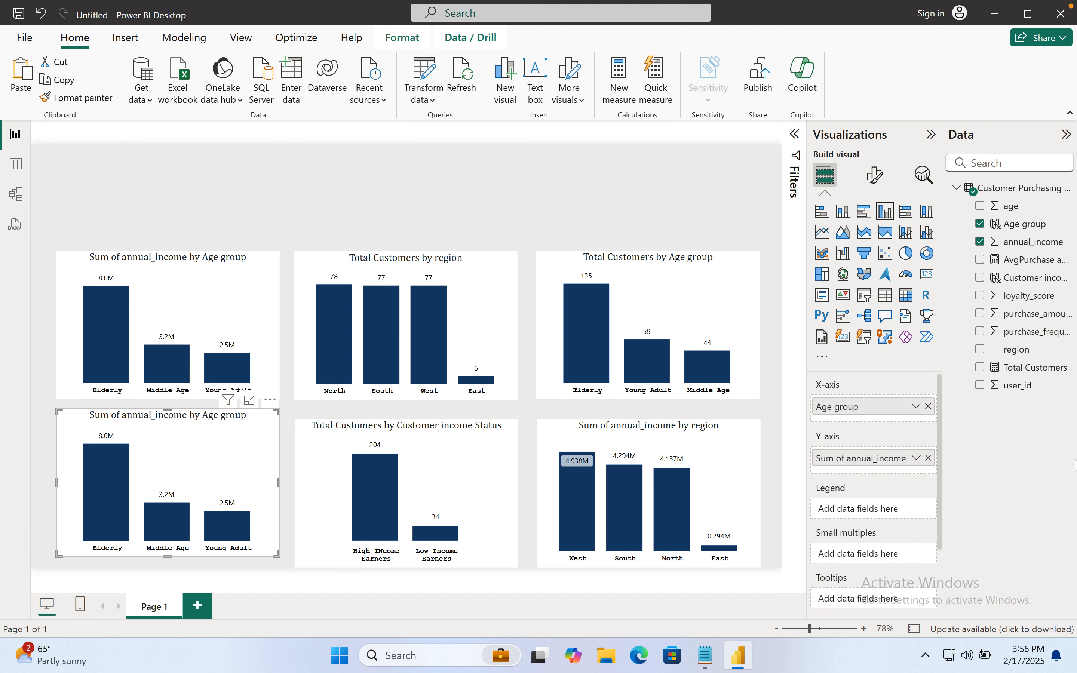
left_click(927, 458)
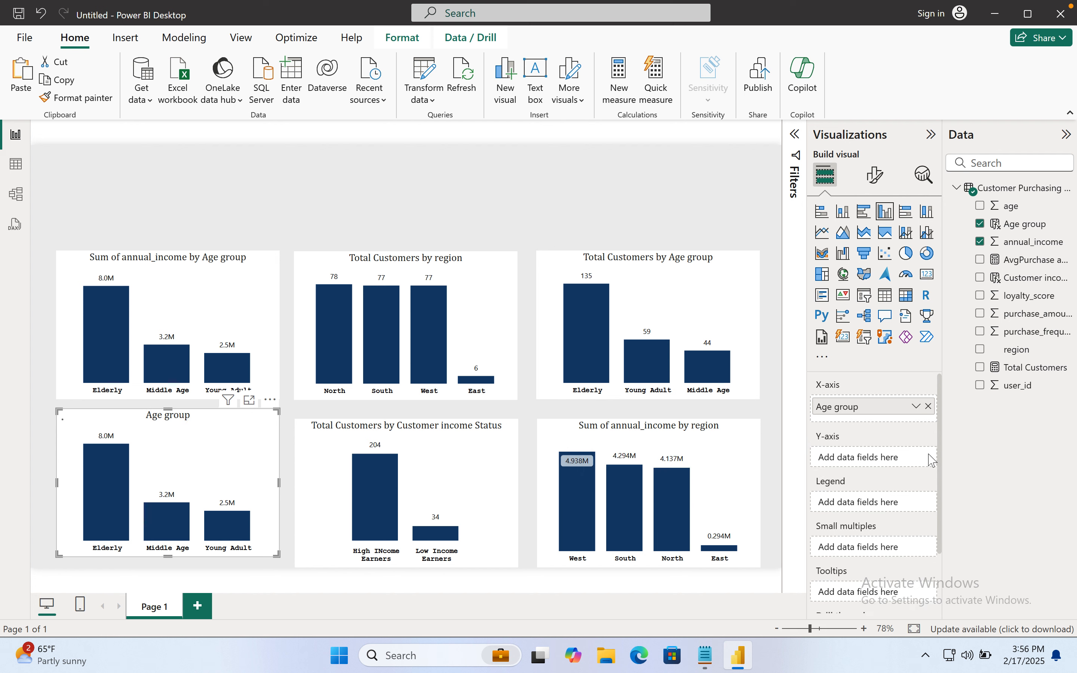
left_click(987, 262)
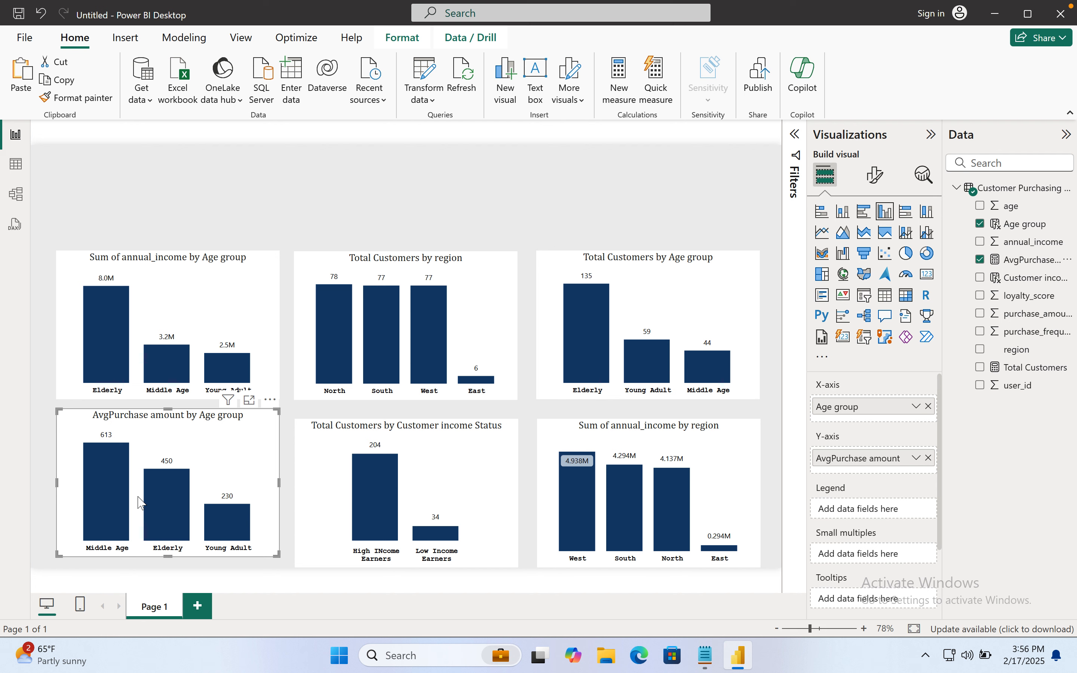
mouse_move(132, 463)
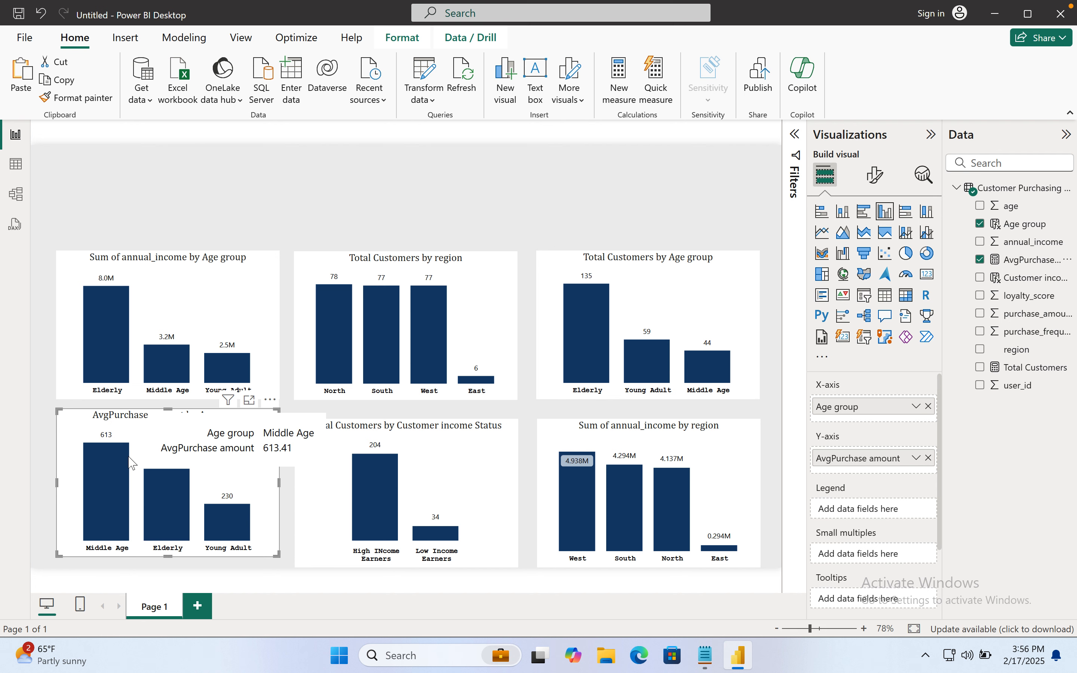
mouse_move(166, 499)
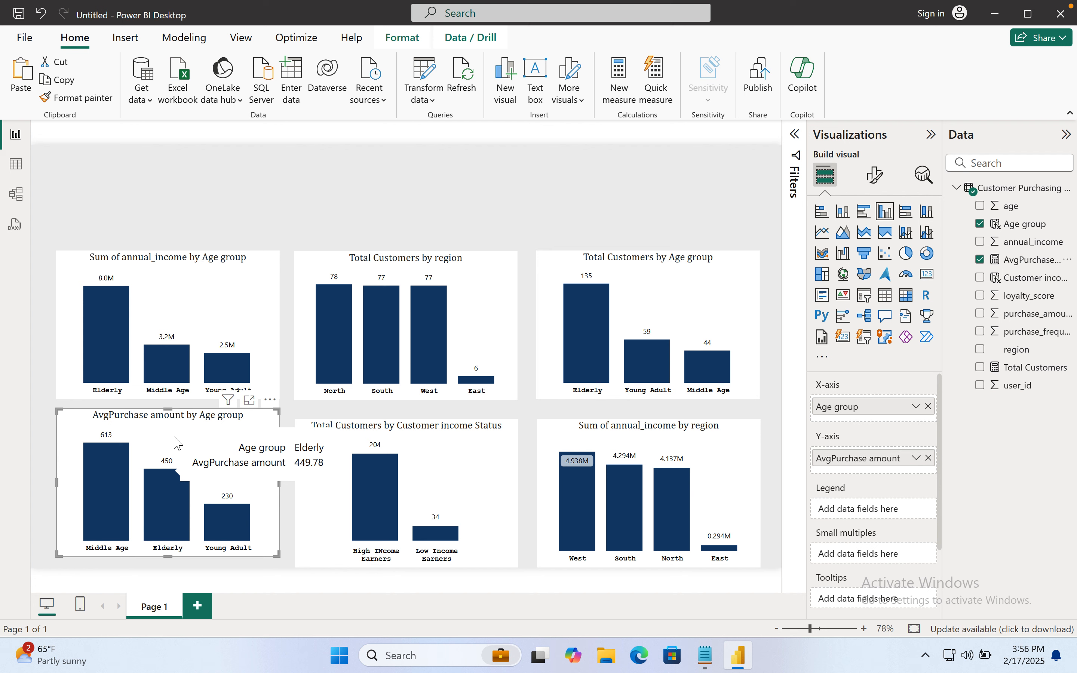
mouse_move(247, 458)
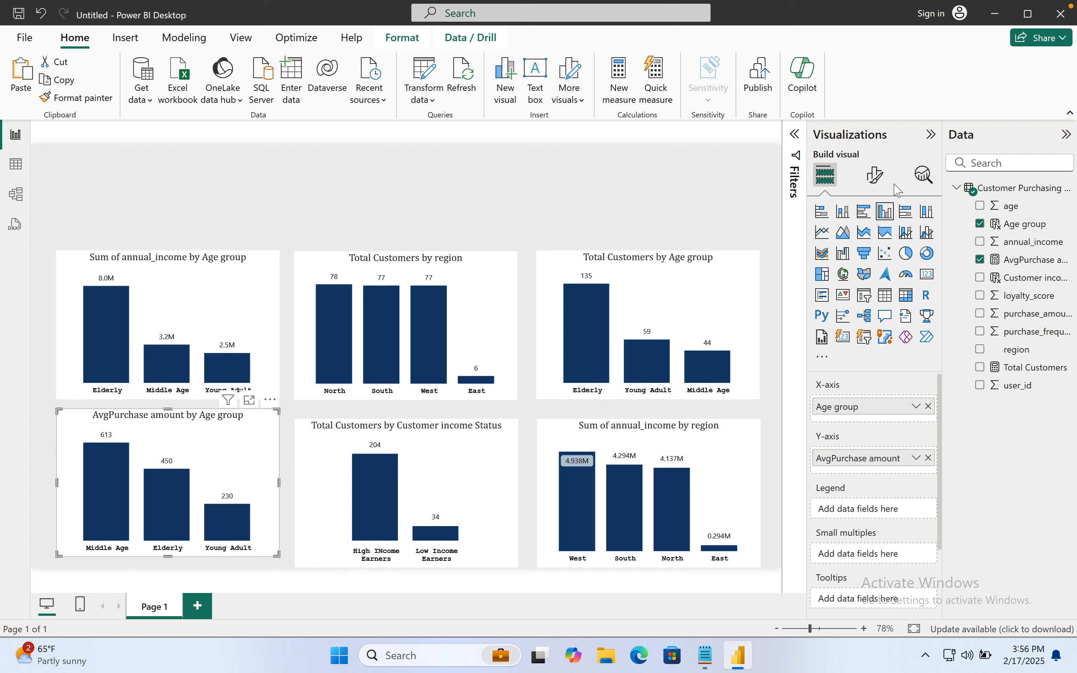
left_click(874, 175)
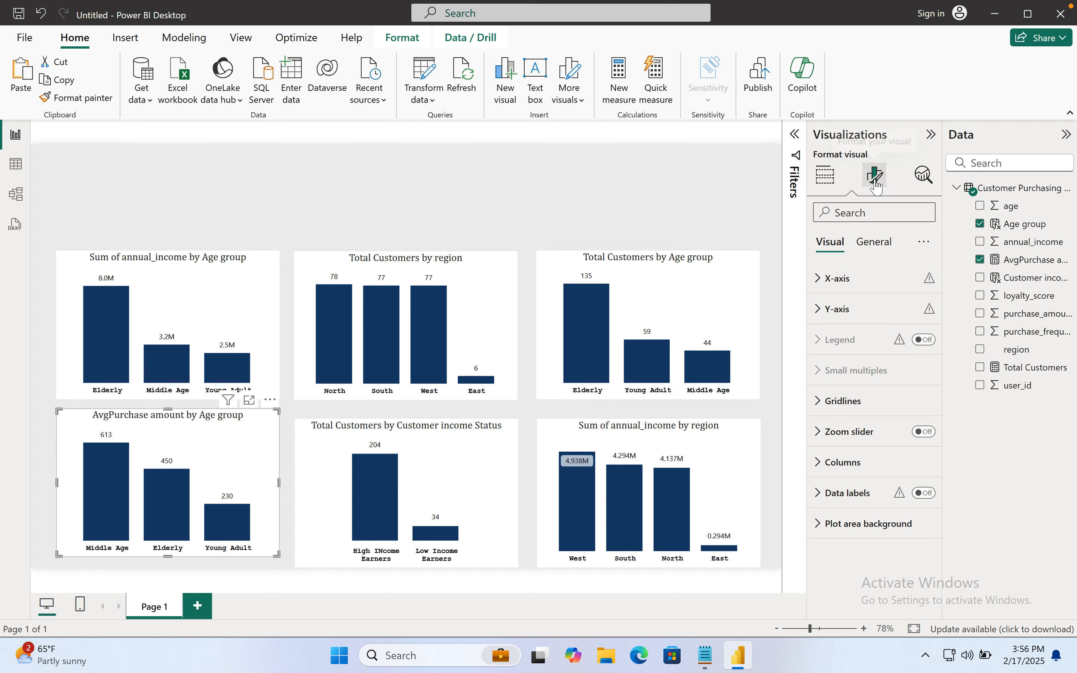
left_click(875, 246)
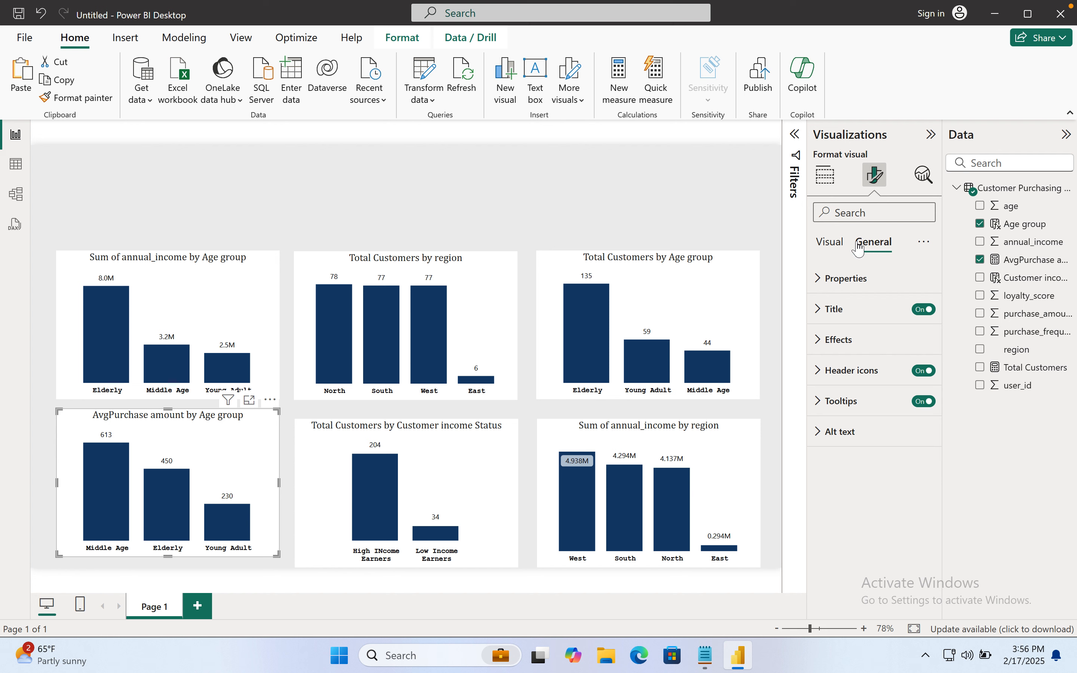
left_click(829, 244)
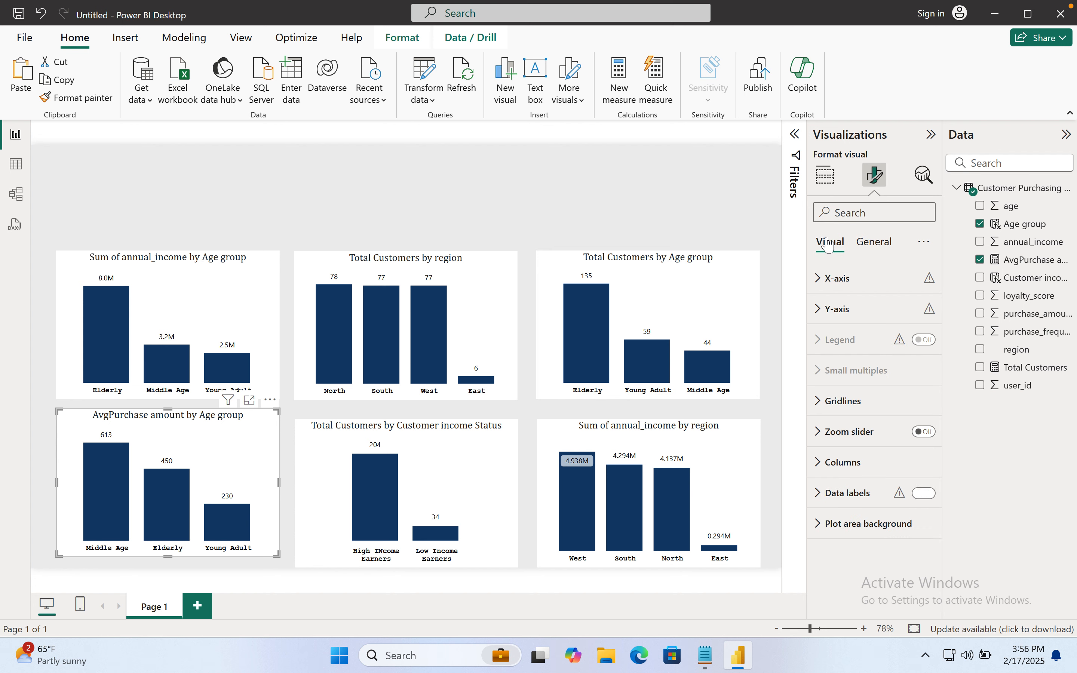
left_click(864, 319)
scroll(876, 449, "down", 3)
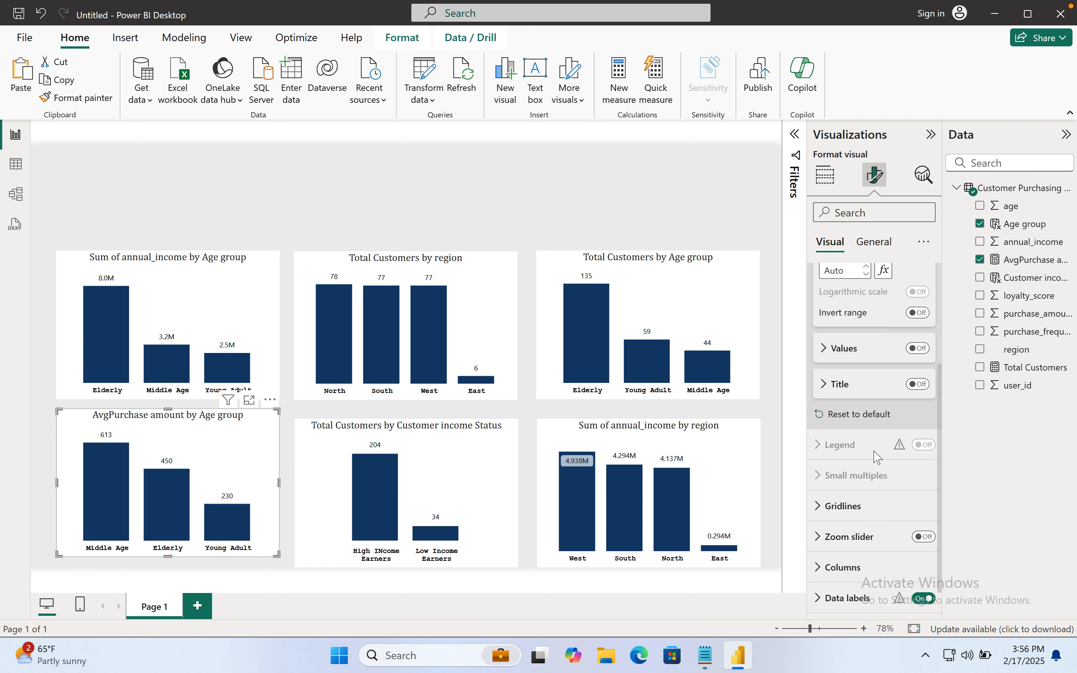
scroll(876, 456, "up", 3)
mouse_move(930, 313)
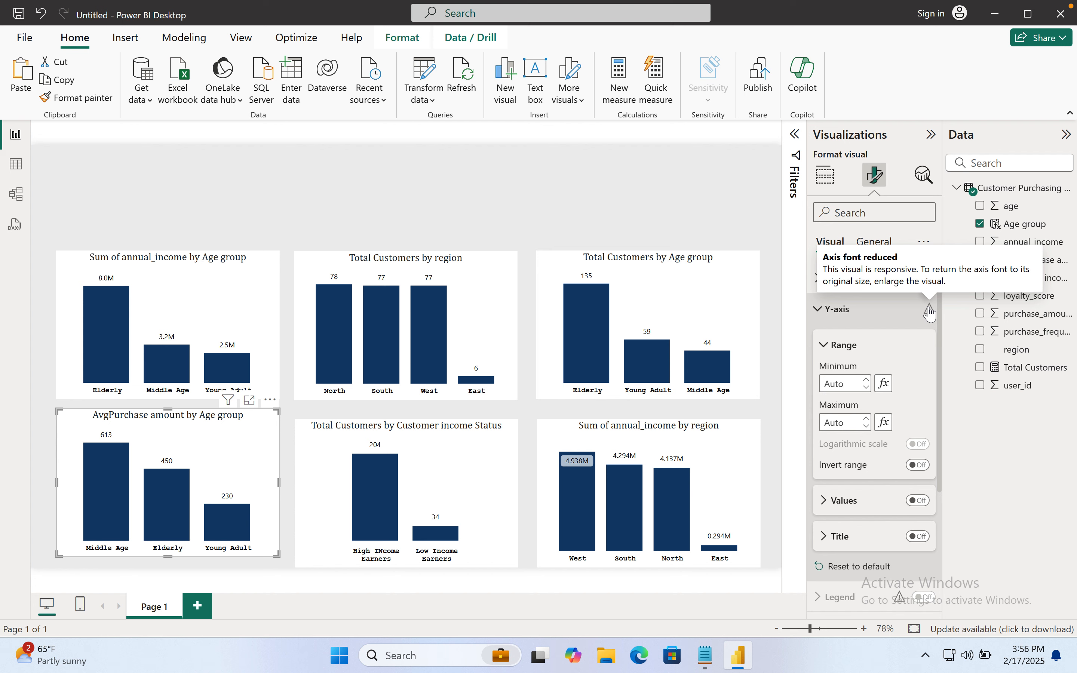
left_click(930, 313)
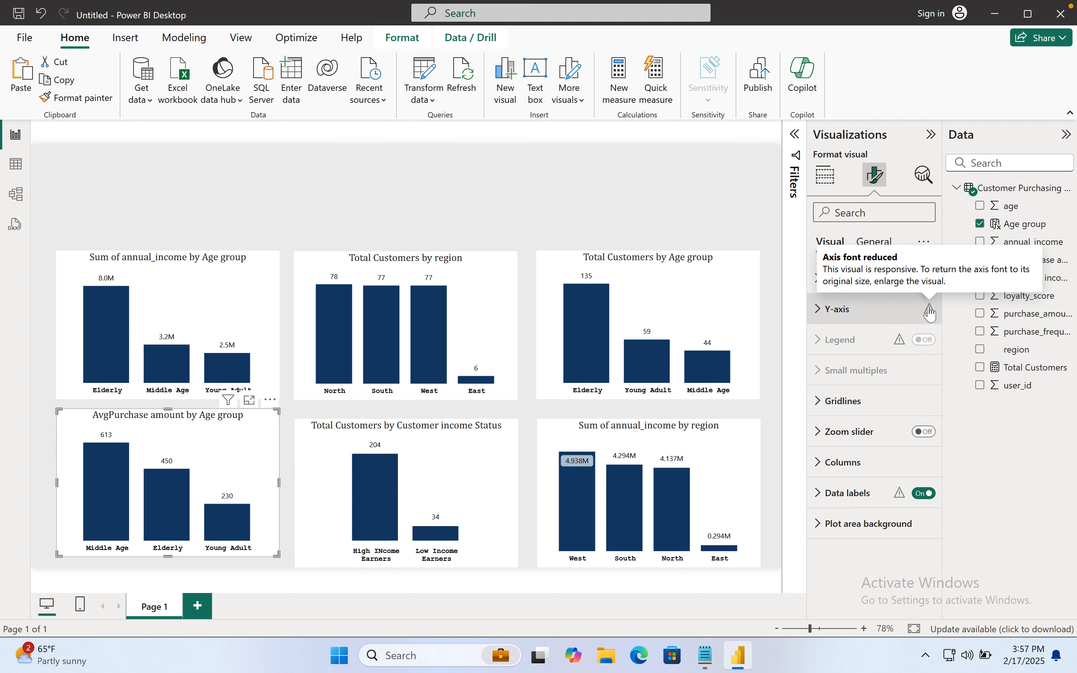
left_click(761, 232)
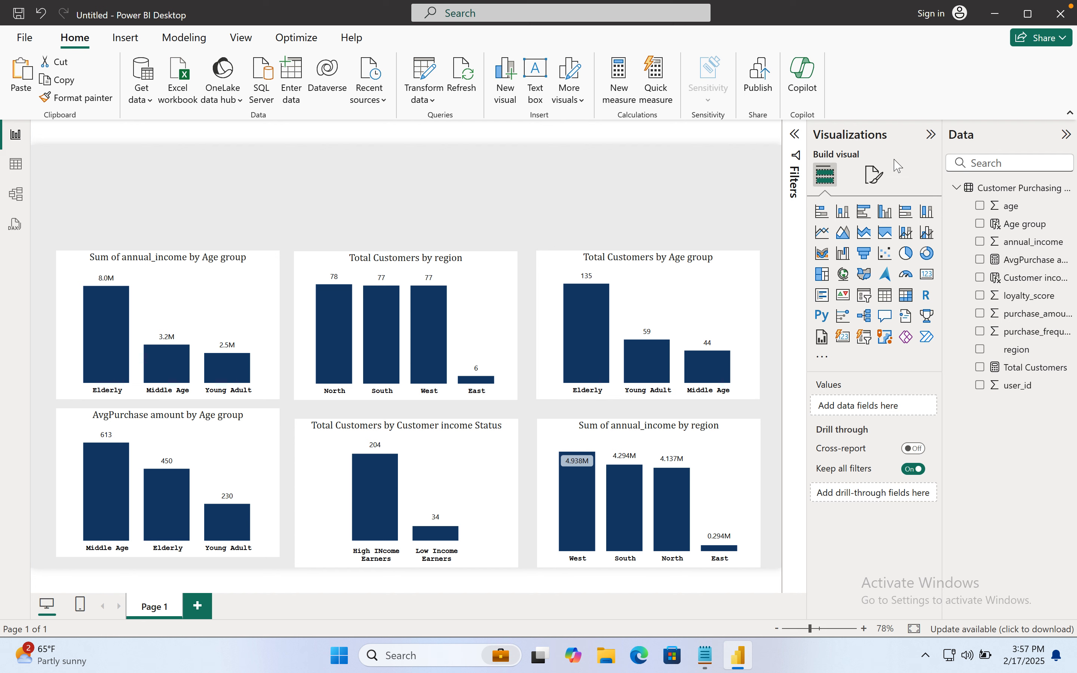
Step: Change the AvgPurchase amount chart's title to "Avgerage Purchase amount by Age group"
left_click(252, 438)
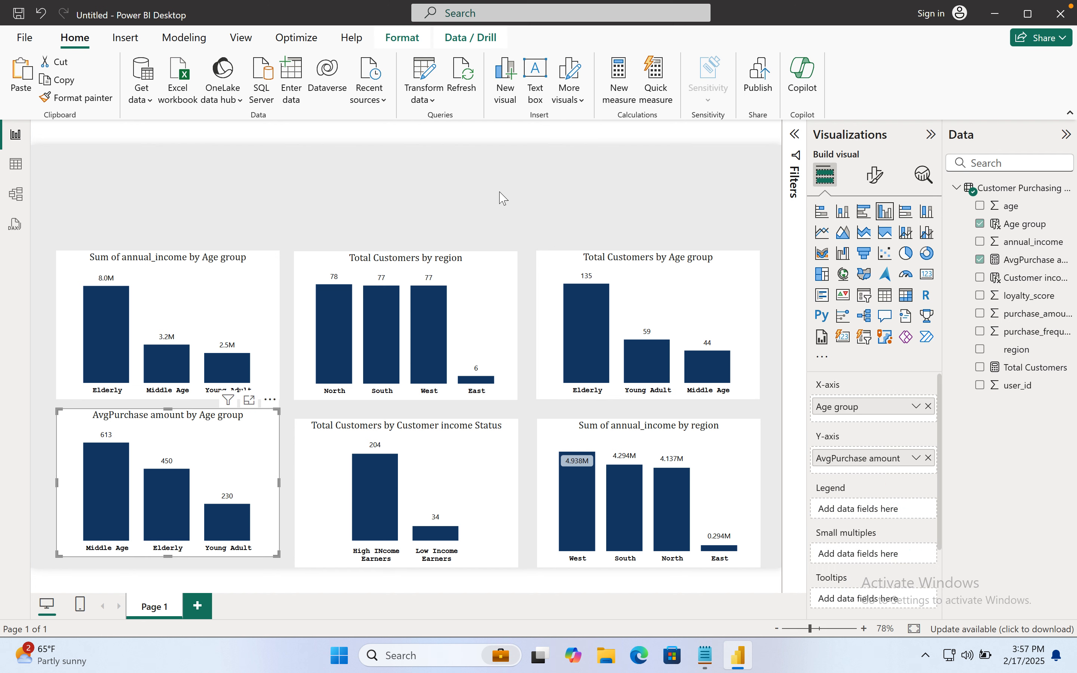
left_click(875, 175)
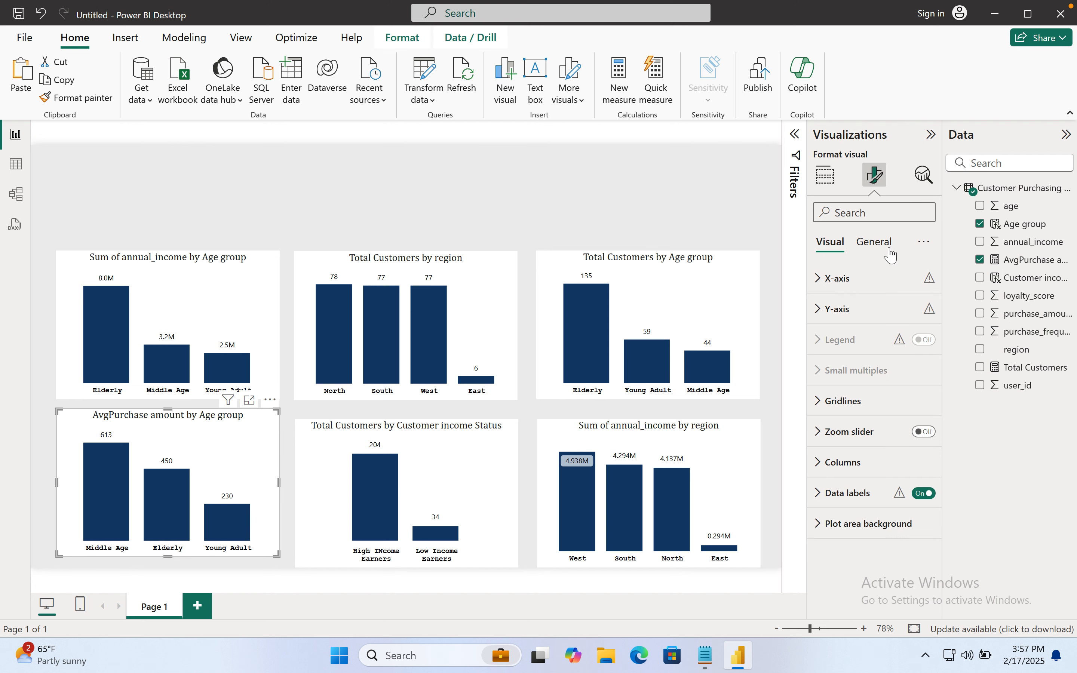
left_click(878, 243)
left_click(852, 308)
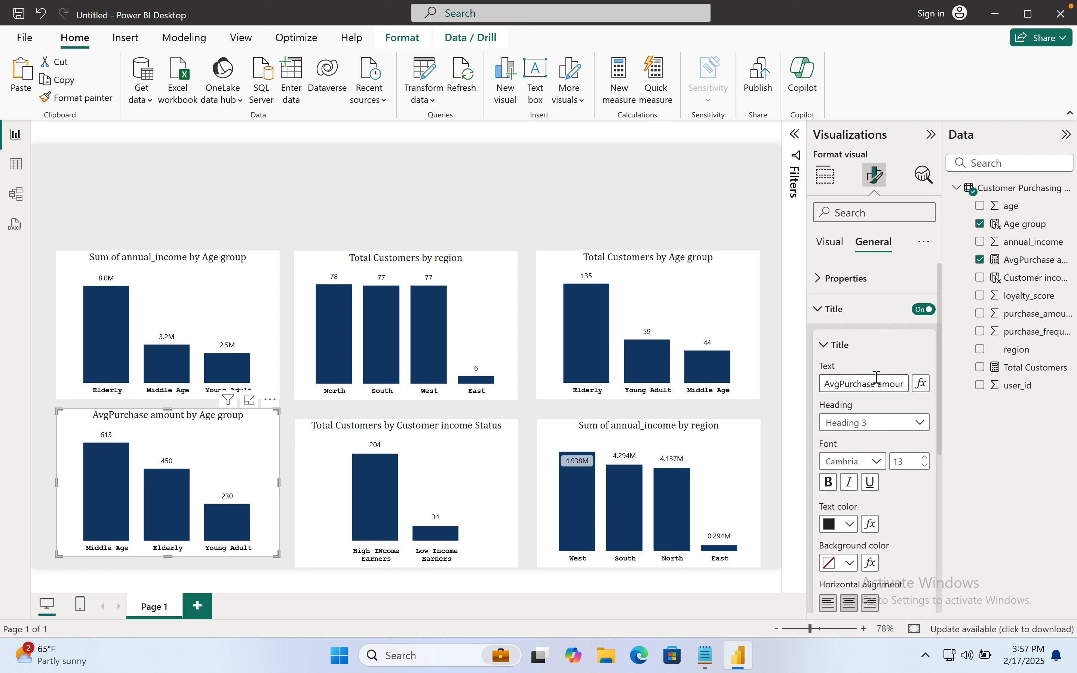
left_click(840, 385)
type("erage")
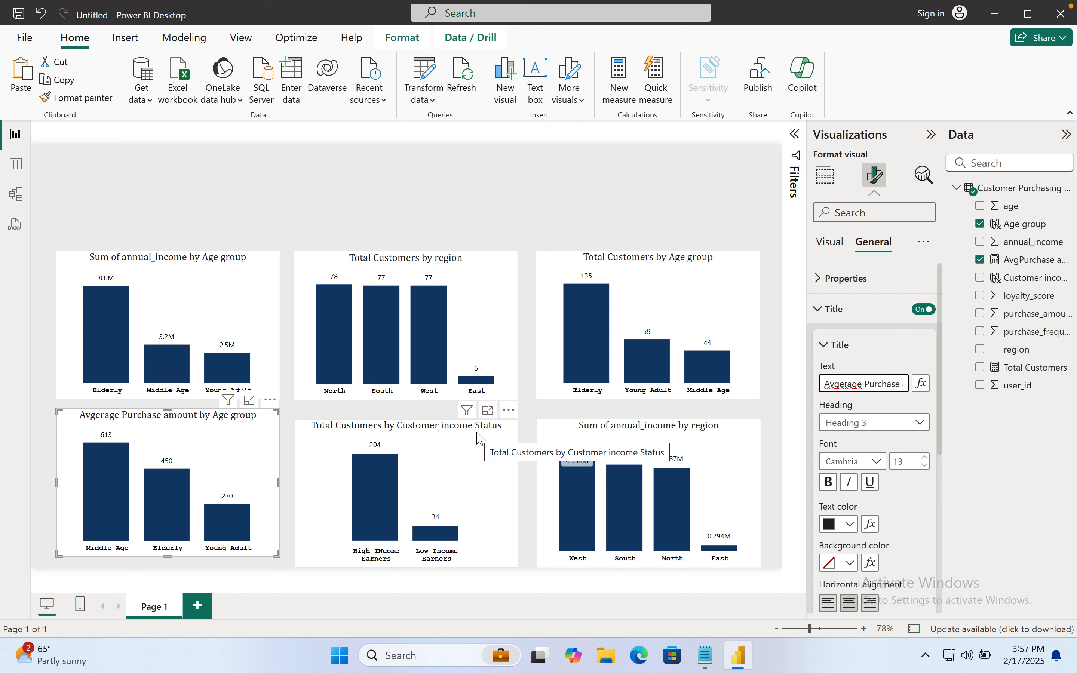
left_click(440, 452)
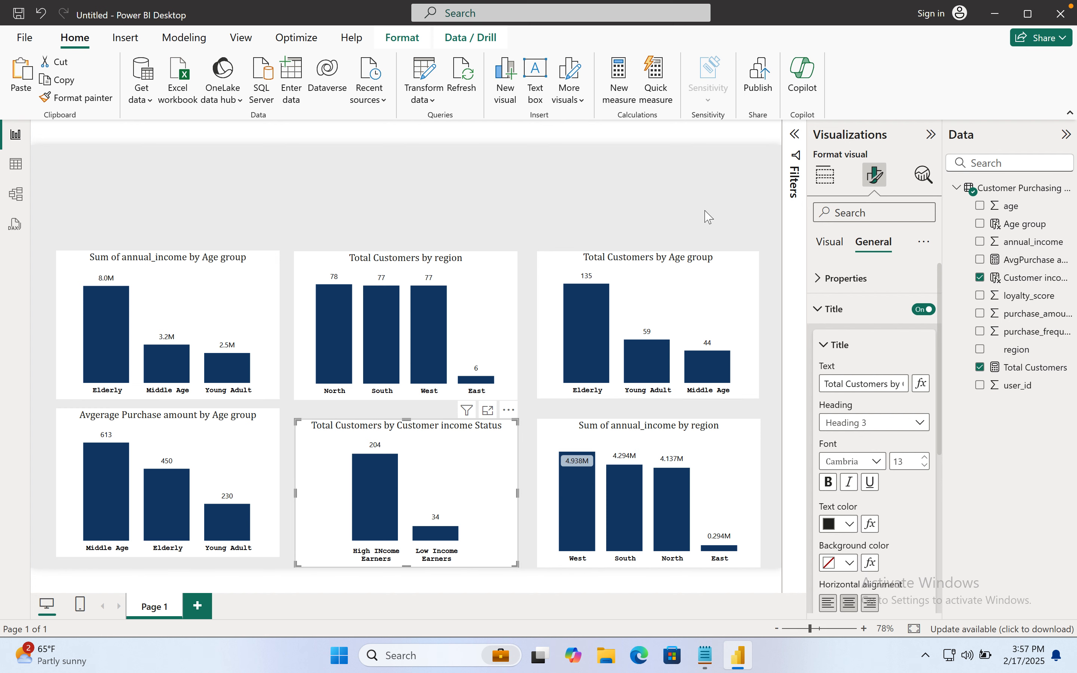
left_click(824, 174)
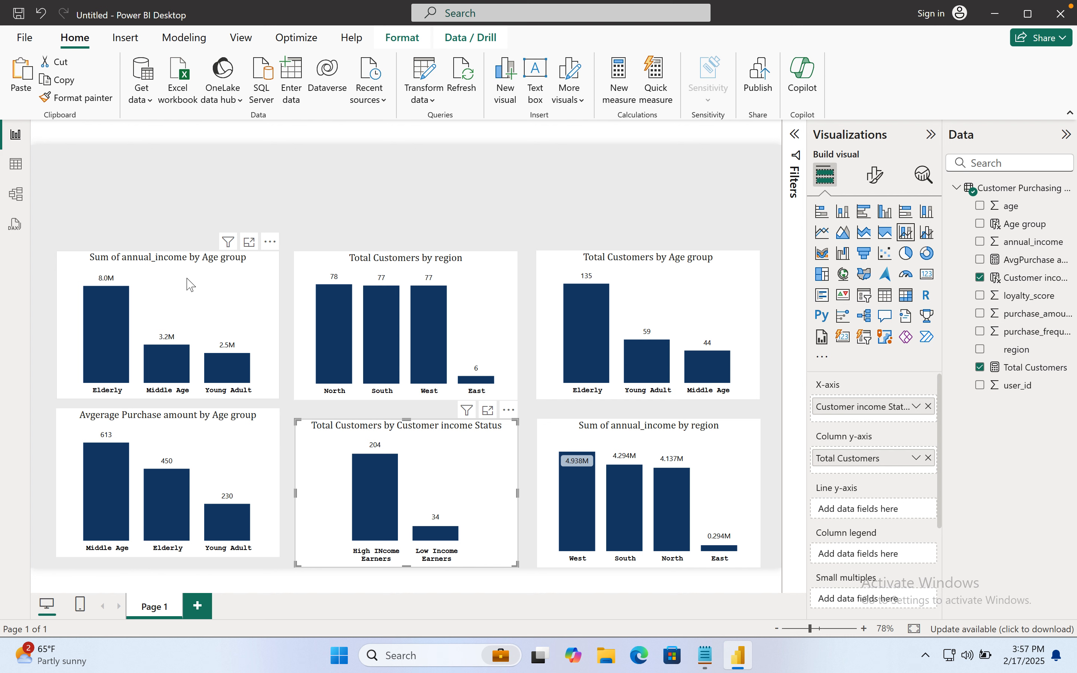
Step: Change the title of the Sum of annual_income by Age group chart to "Annual Income by Age group"
left_click(190, 284)
left_click(875, 175)
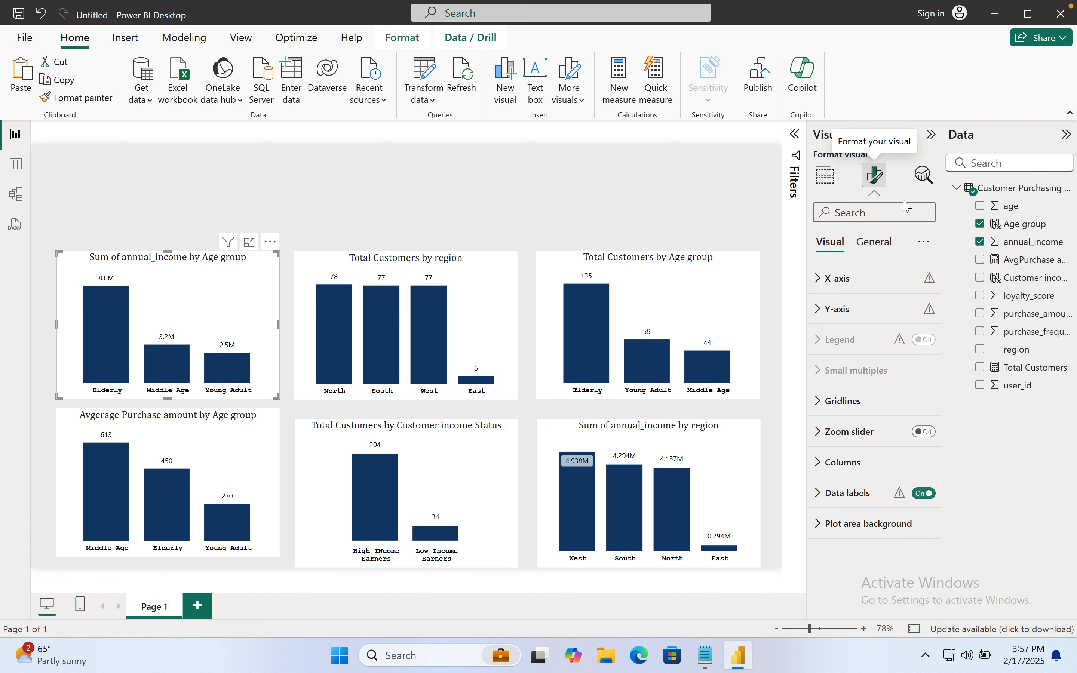
left_click(874, 241)
left_click(836, 309)
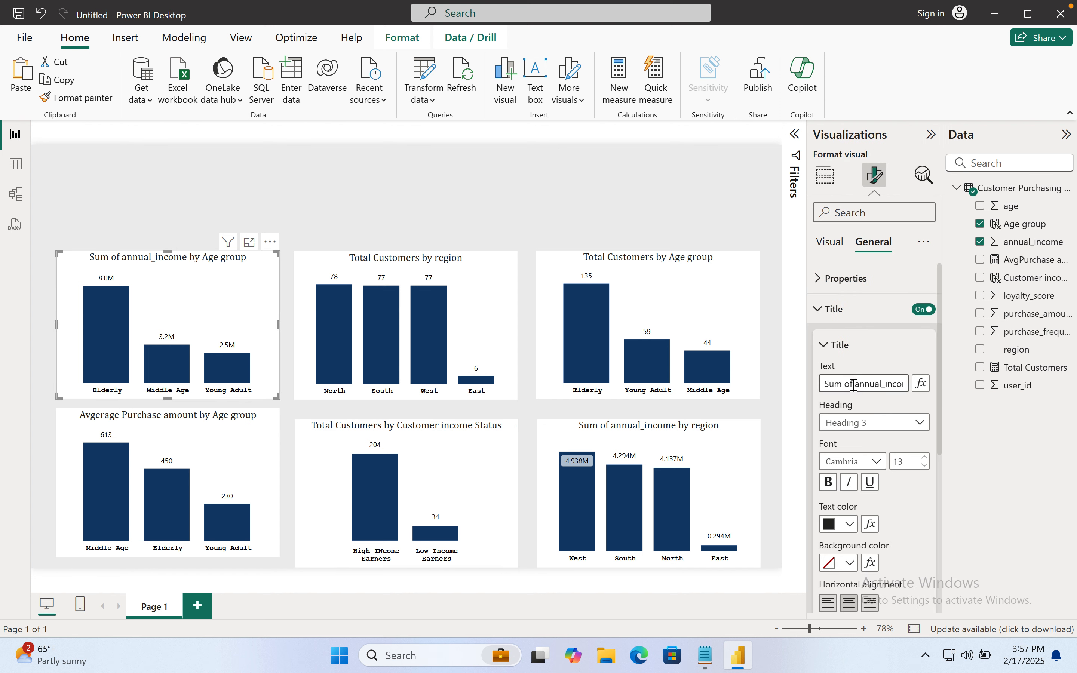
left_click_drag(854, 384, 814, 387)
key("BackSpace")
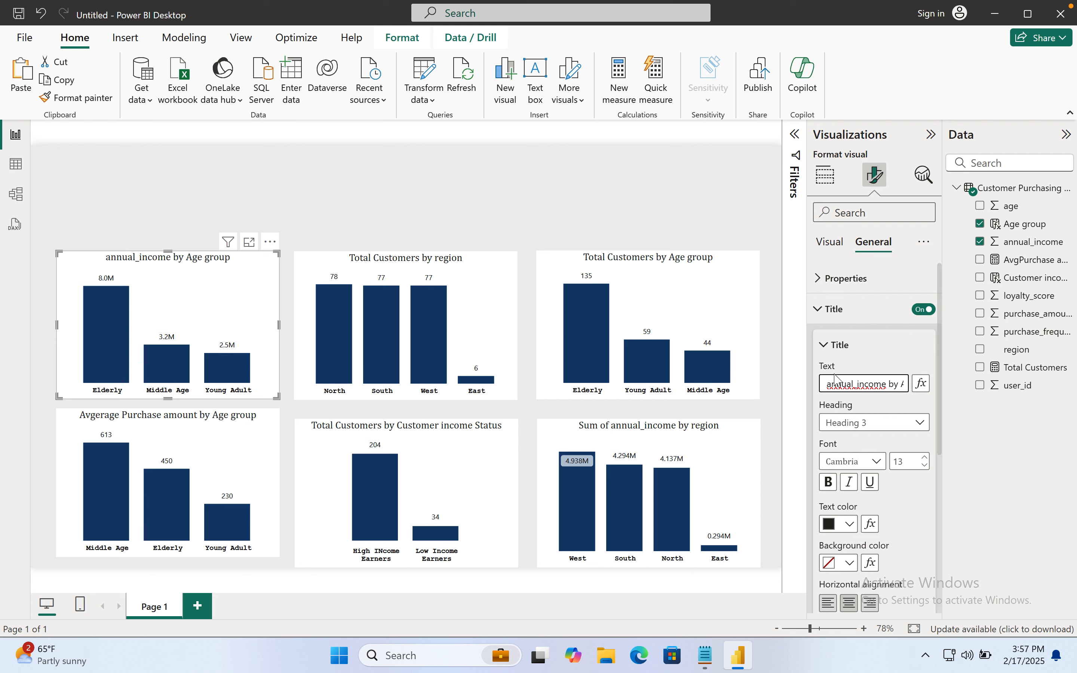
key("Delete")
type("A")
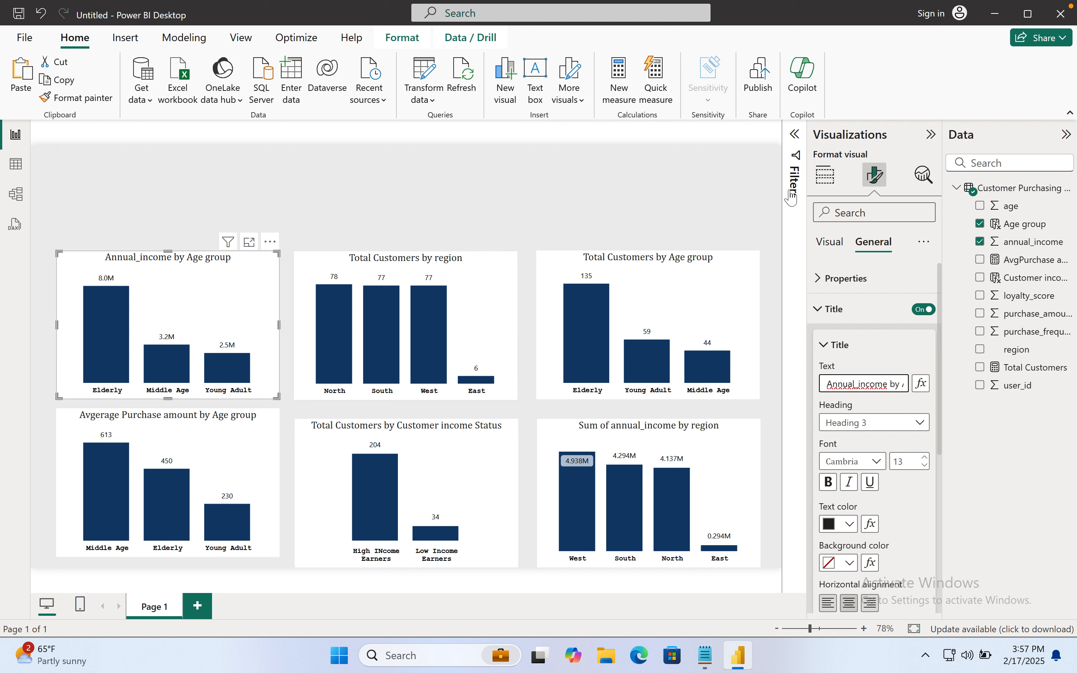
left_click(841, 383)
left_click(861, 383)
key("BackSpace")
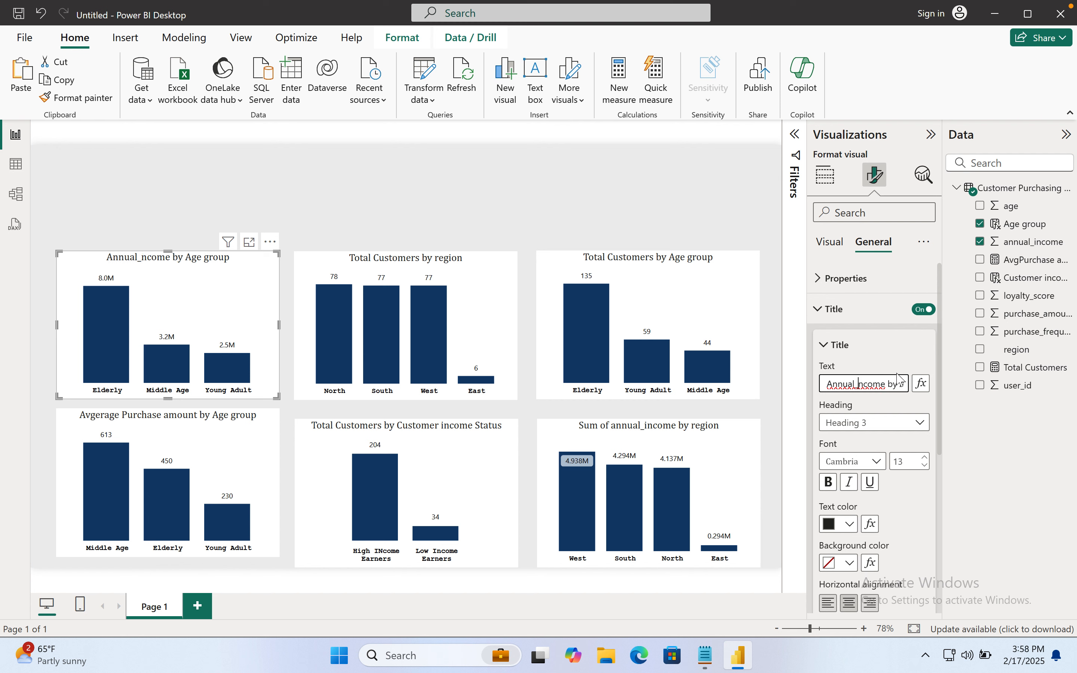
left_click(857, 383)
key("BackSpace")
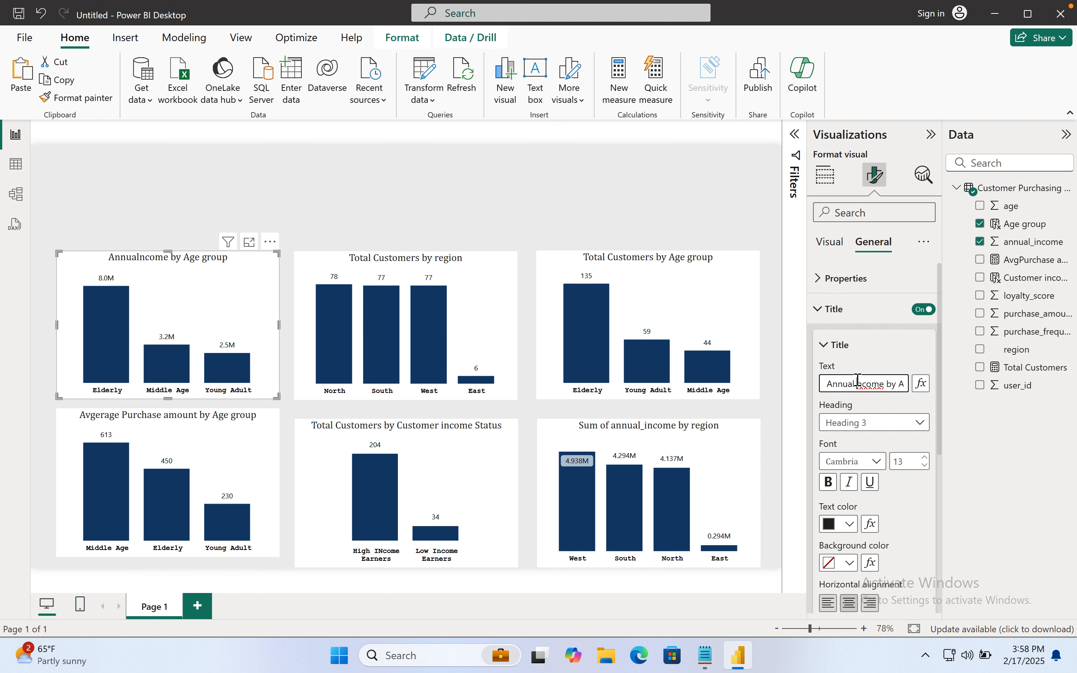
type("I")
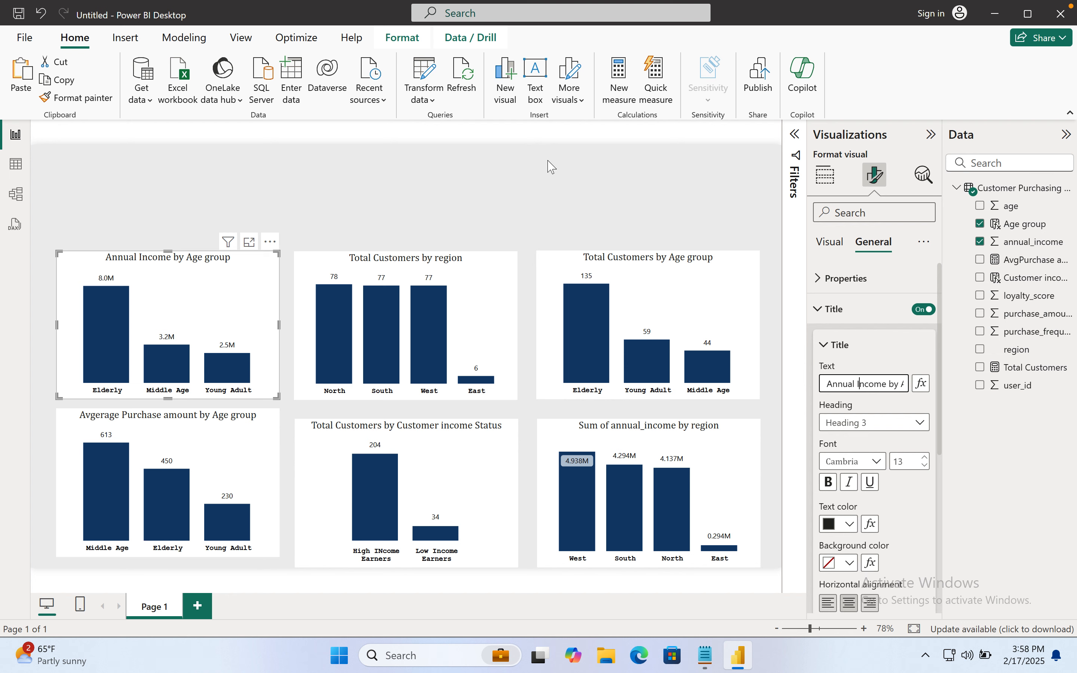
Step: Recheck the analysis questions in Notepad and create the Power BI measure Total Purchases = SUM('Customer Purchasing Behaviors'[purchase_amount])
left_click(721, 653)
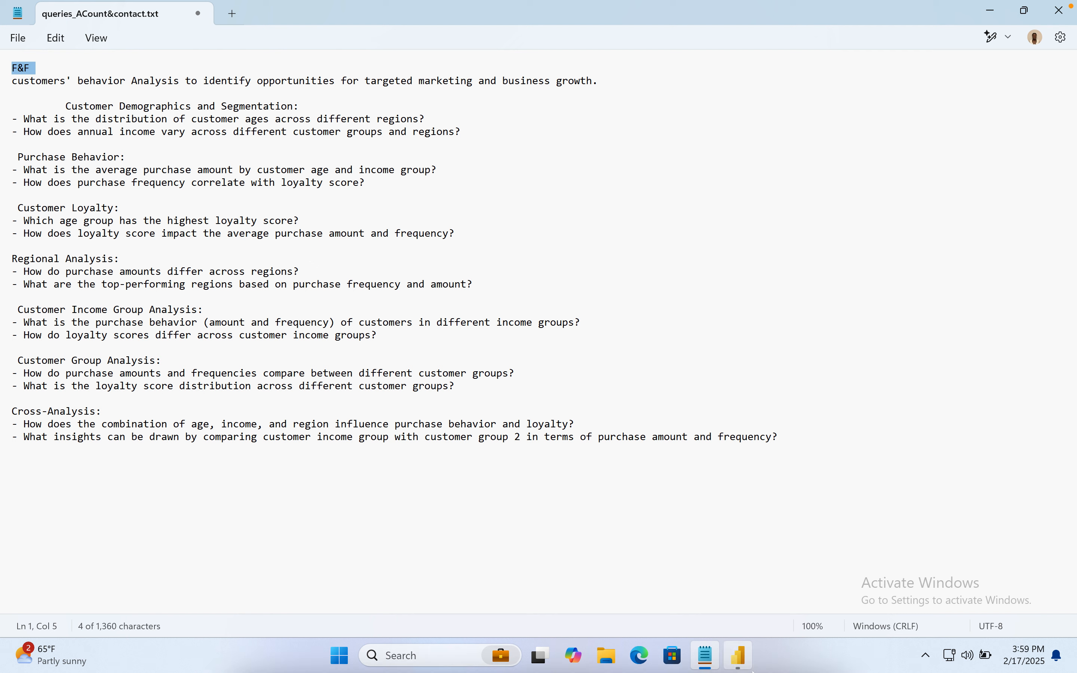
left_click(741, 661)
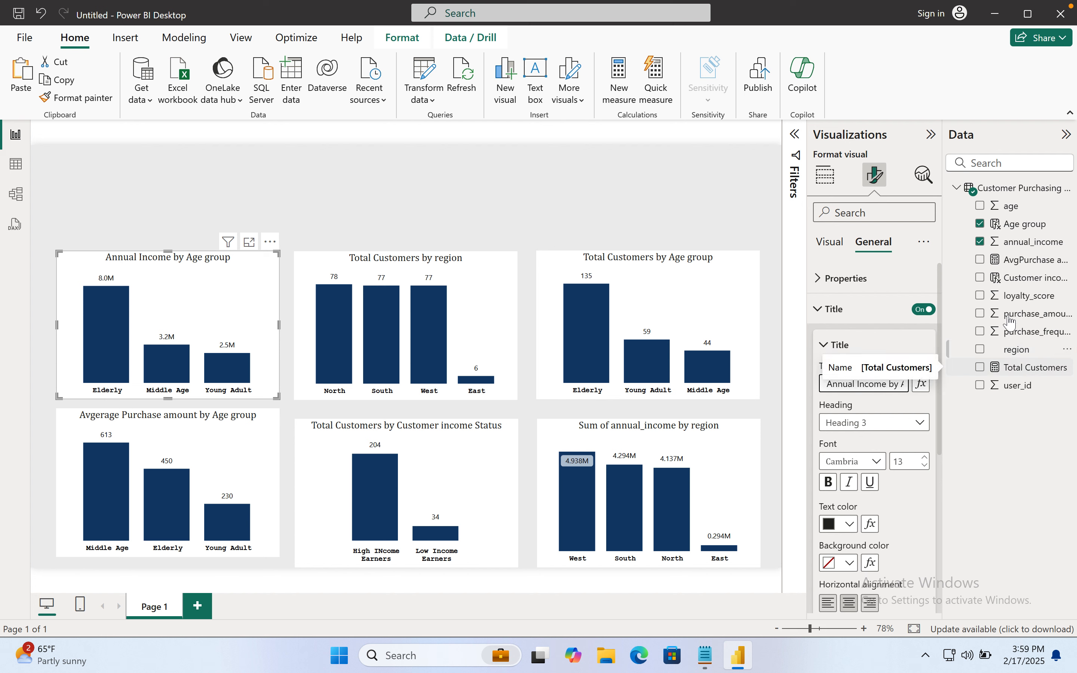
right_click(1004, 370)
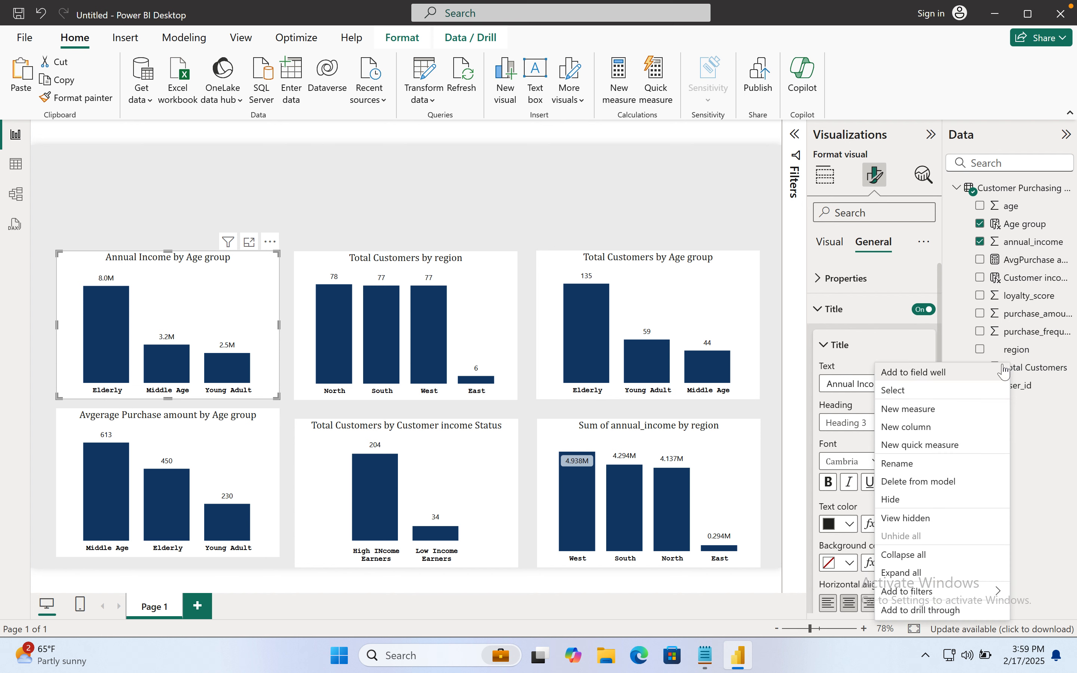
left_click(946, 426)
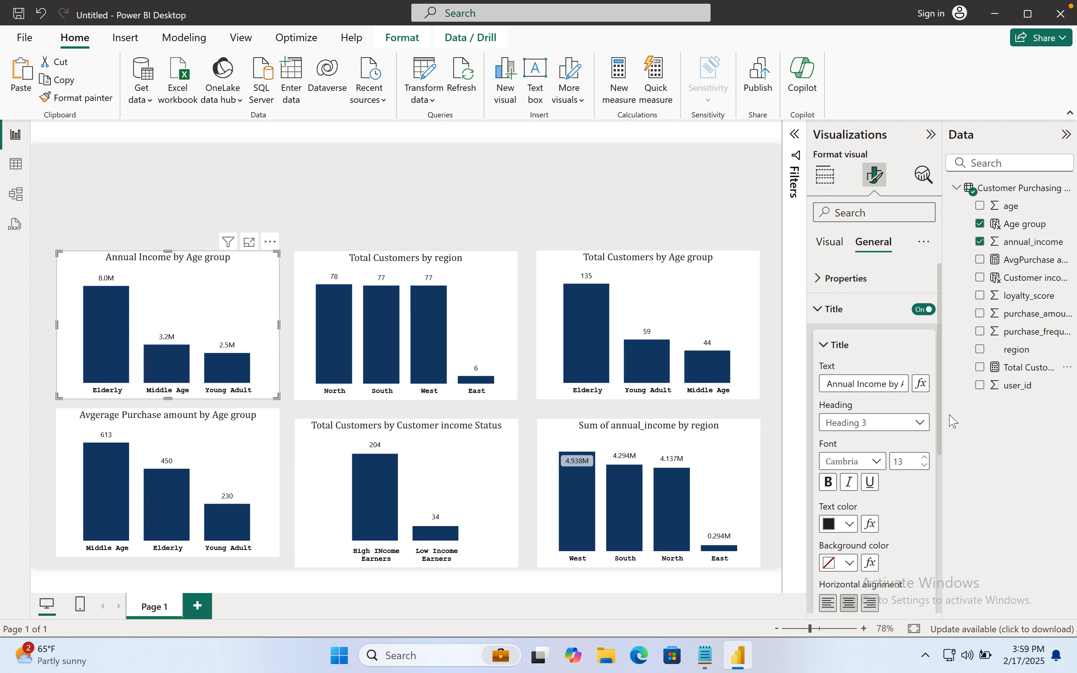
left_click(620, 80)
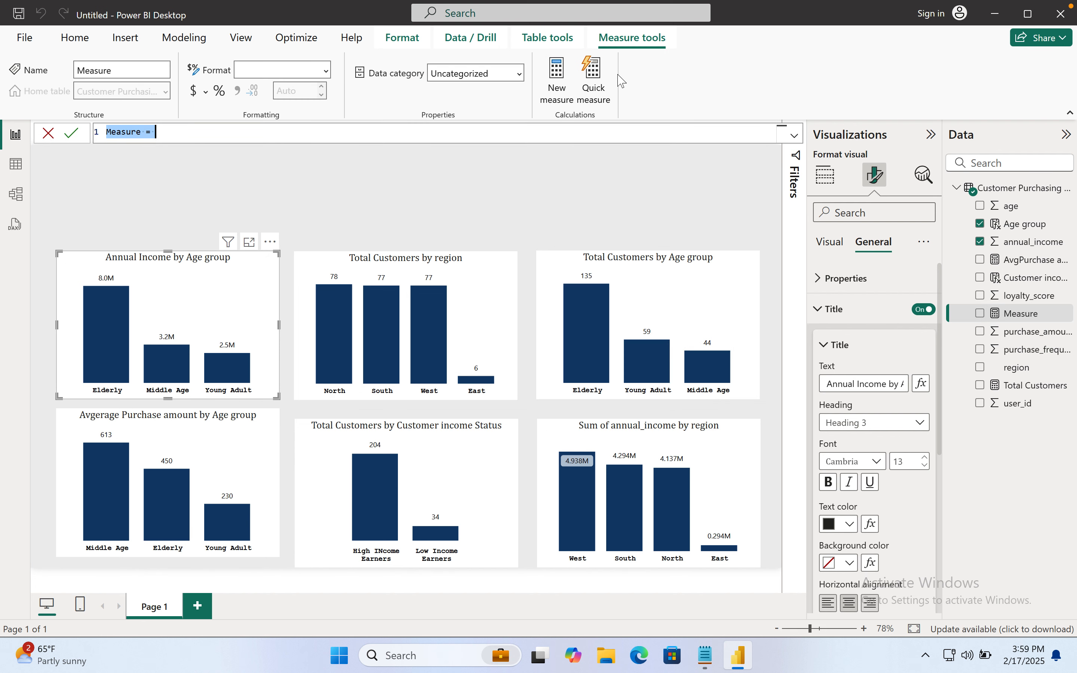
type("Total")
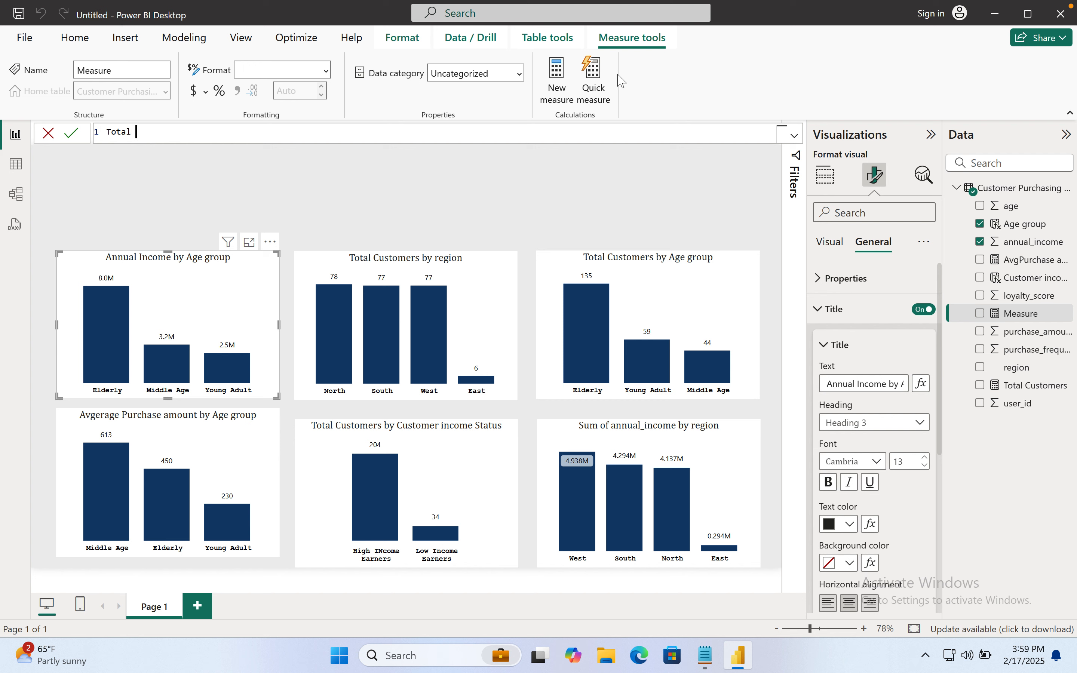
type("Purchases=")
type("SUM(")
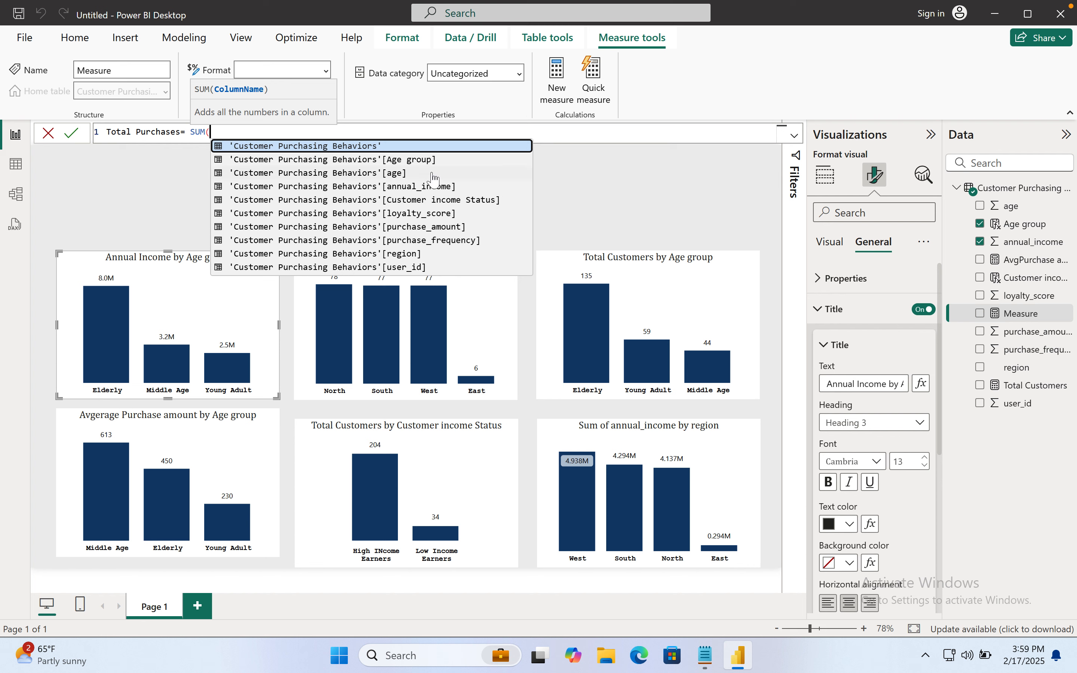
left_click(418, 228)
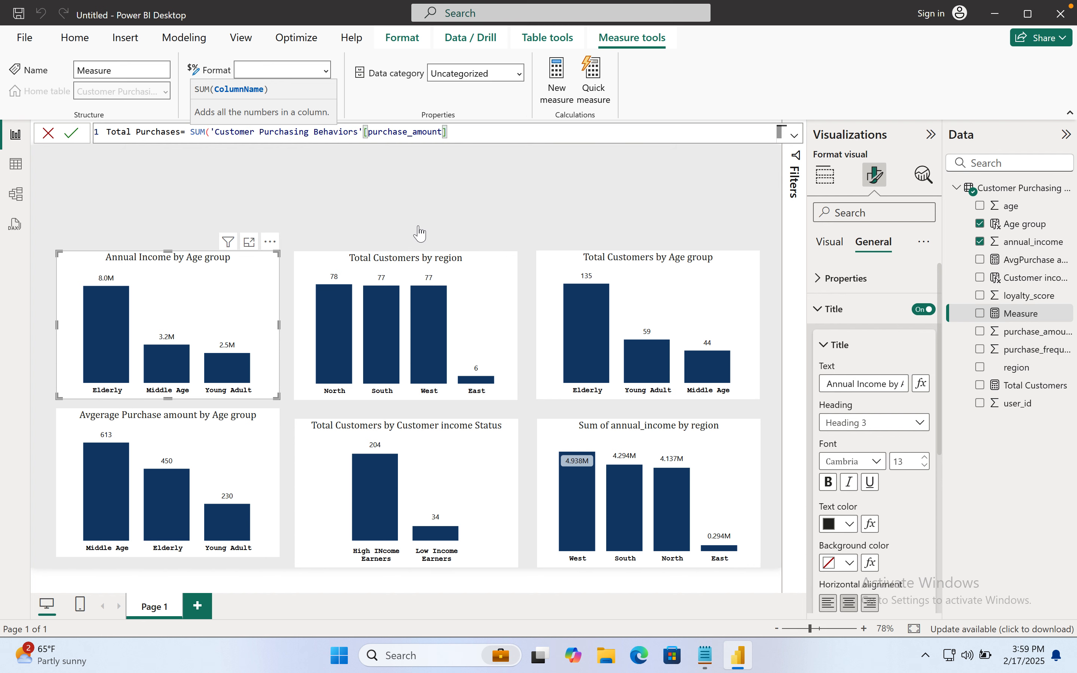
type(")")
key("Return")
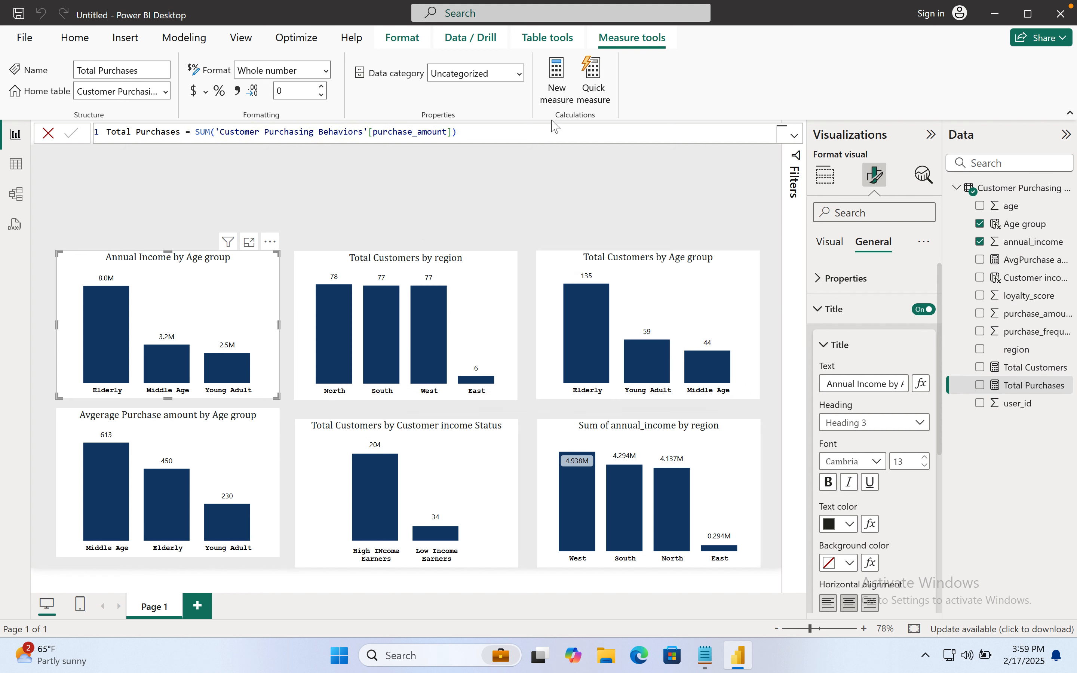
Step: Create the measure AvgAGe = AVERAGE('Customer Purchasing Behaviors'[age])
left_click(558, 76)
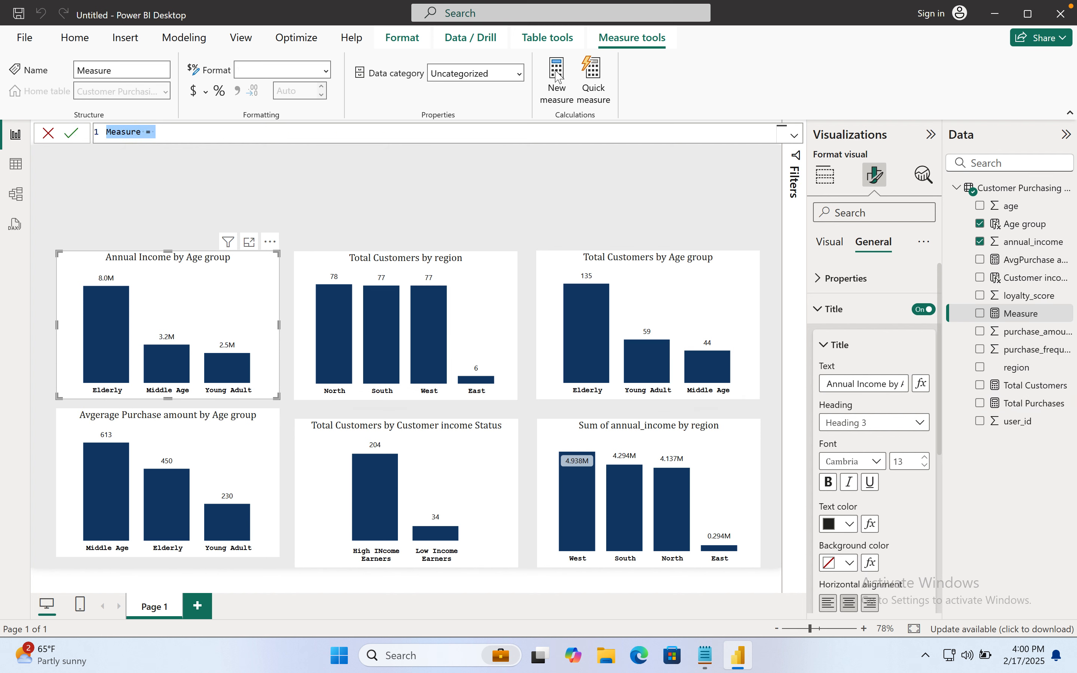
type("Avg")
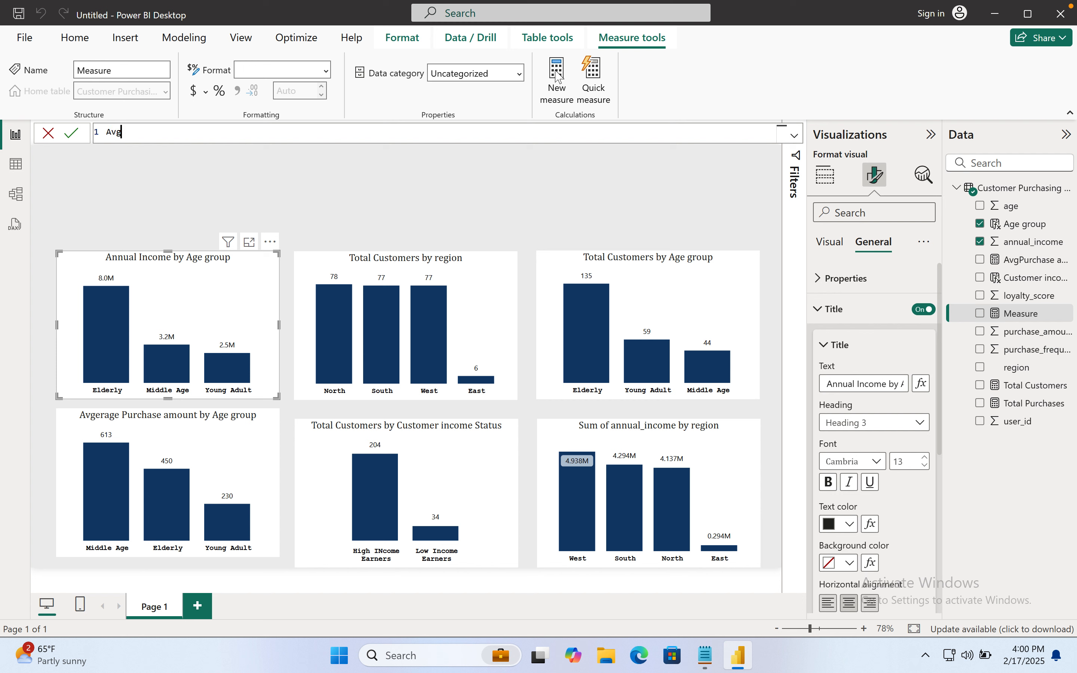
type("AGe= AVERAGE(")
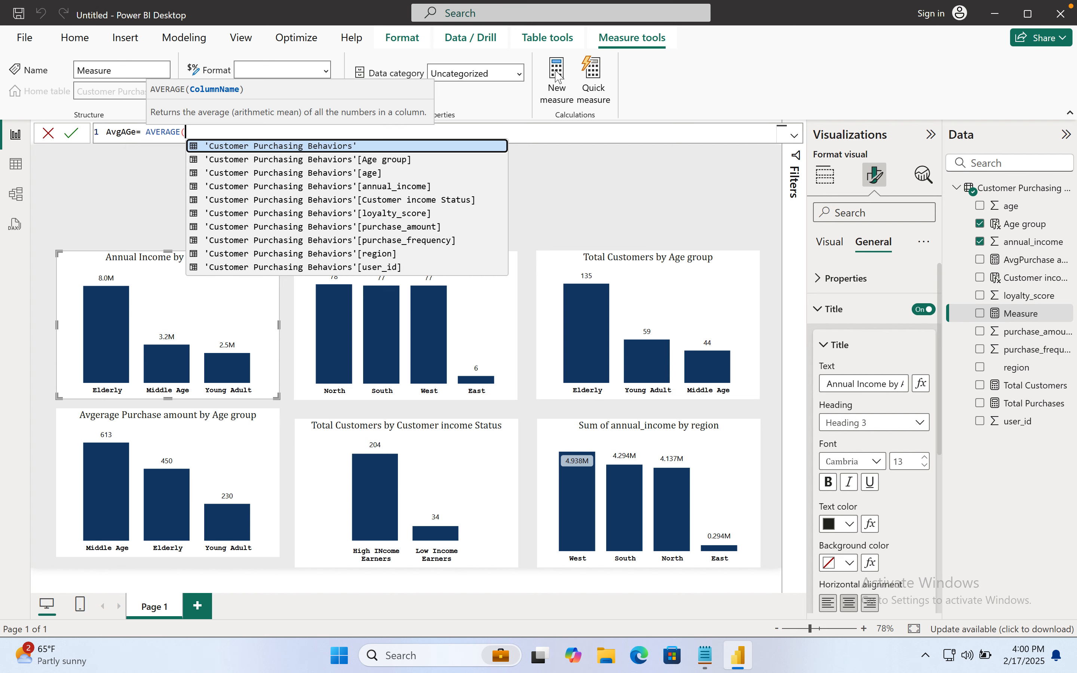
type("age")
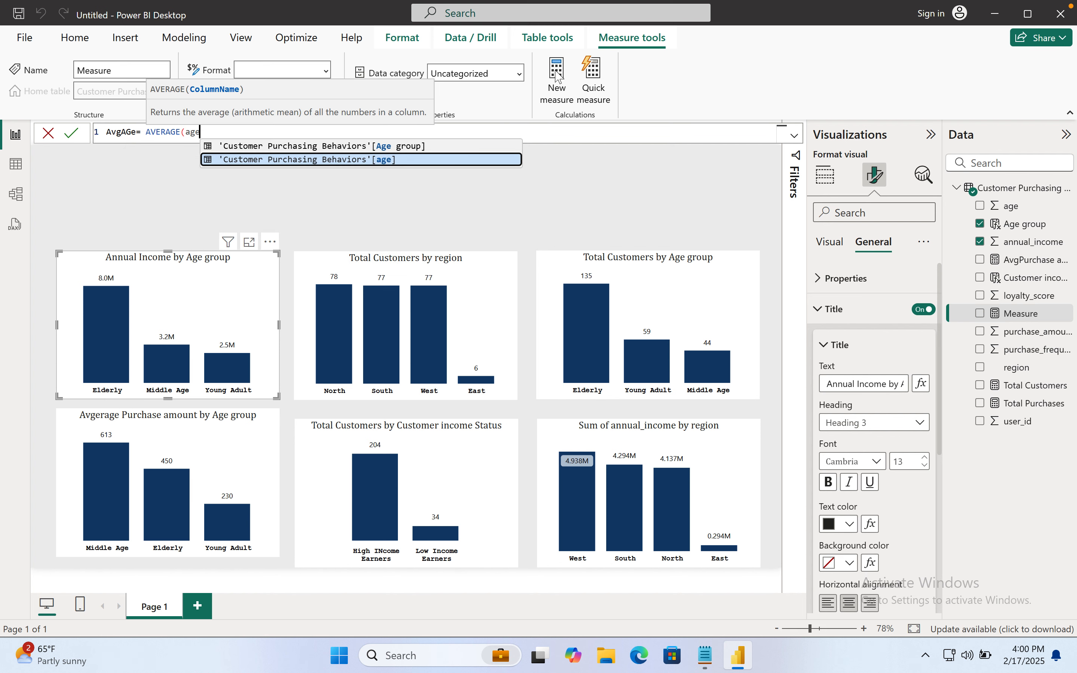
key("Tab")
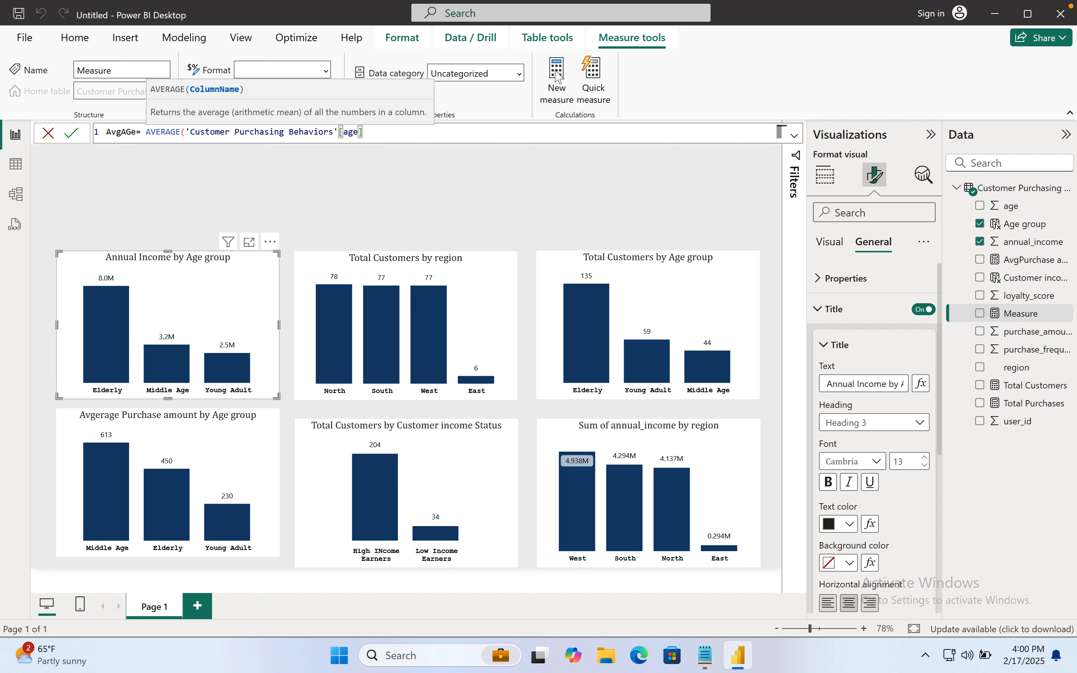
type(")")
key("Return")
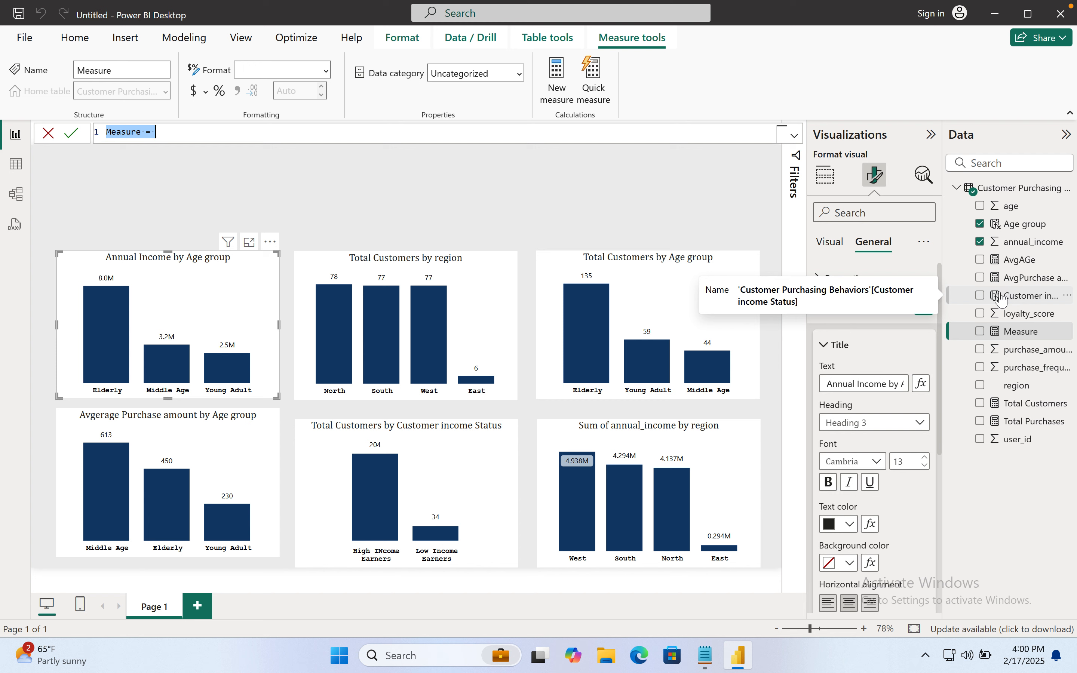
Step: Create the measure avgIncome = AVERAGE('Customer Purchasing Behaviors'[annual_income])
type("avgIncome=")
type("avera")
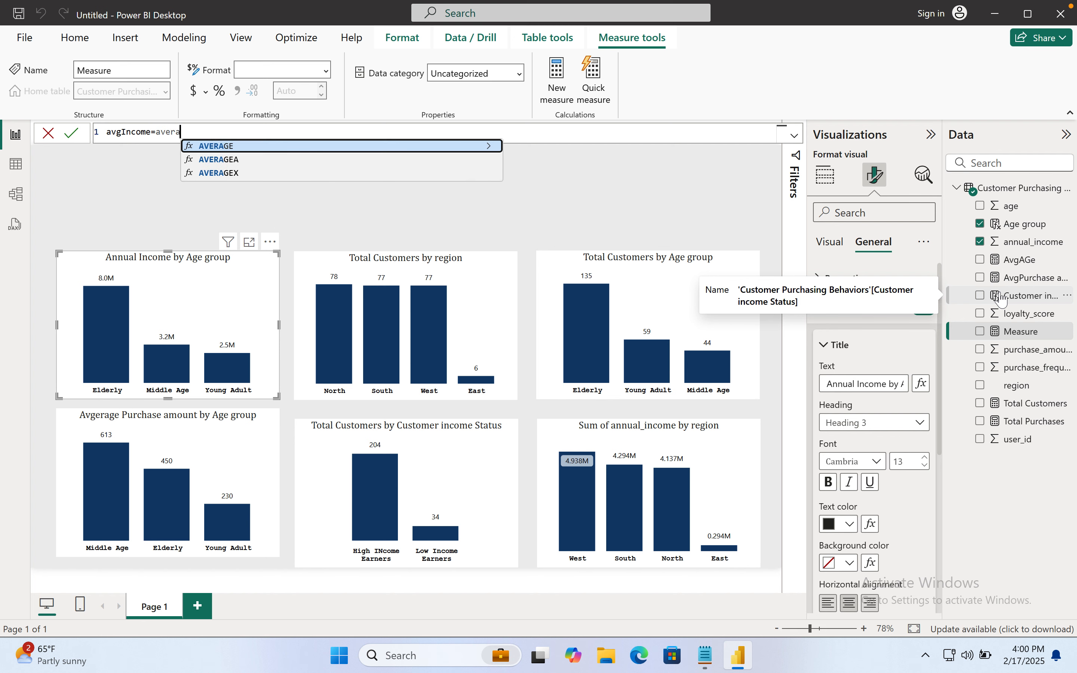
key("Tab")
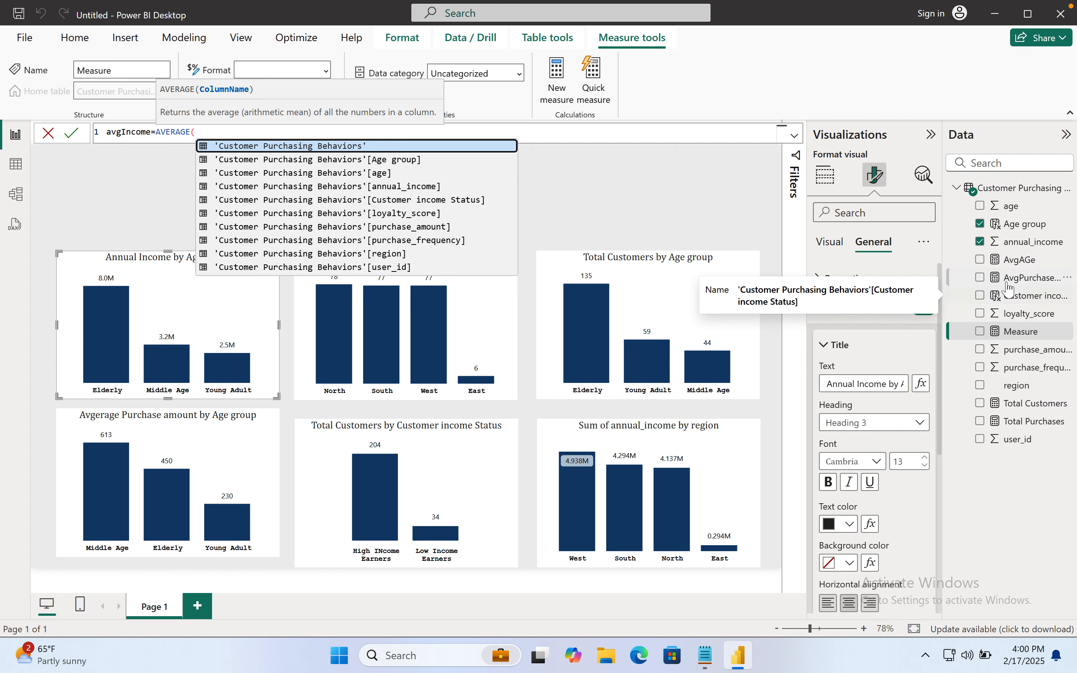
type("inco")
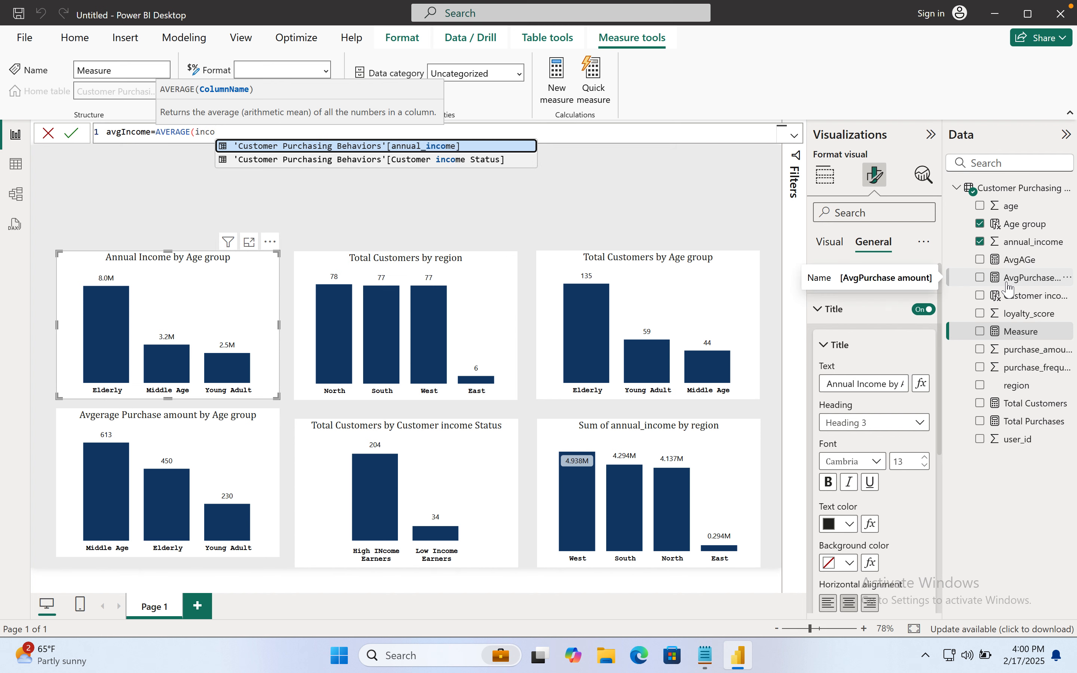
key("Tab")
type(")")
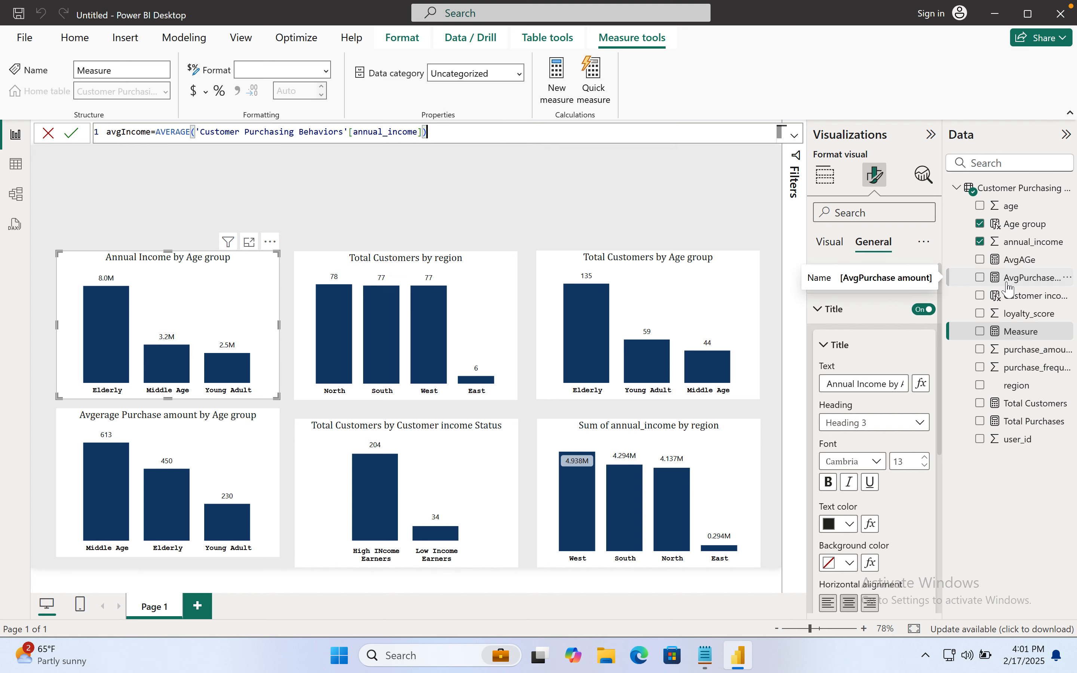
key("Return")
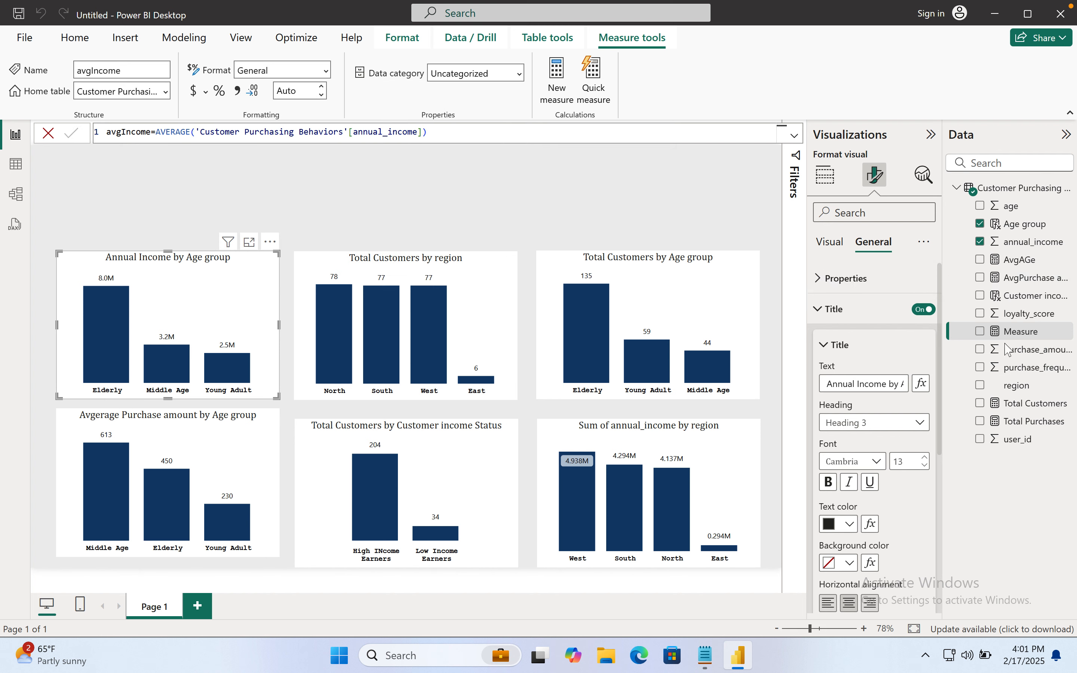
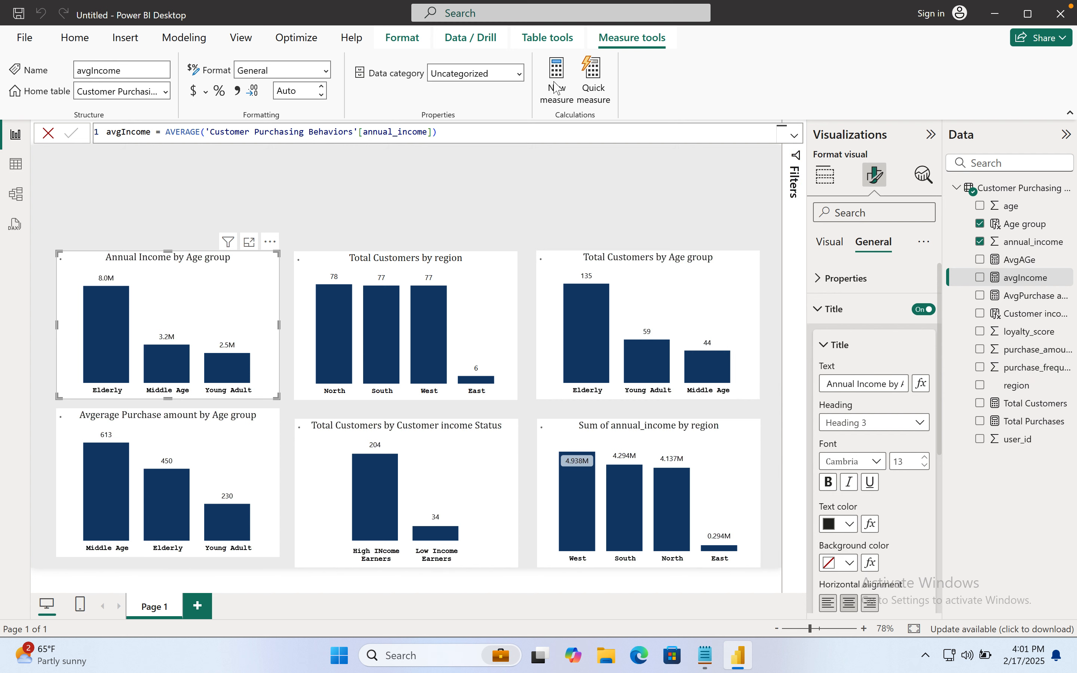
Step: Create the measure AvgPurchaseFreq = AVERAGE('Customer Purchasing Behaviors'[purchase_frequency])
left_click(556, 88)
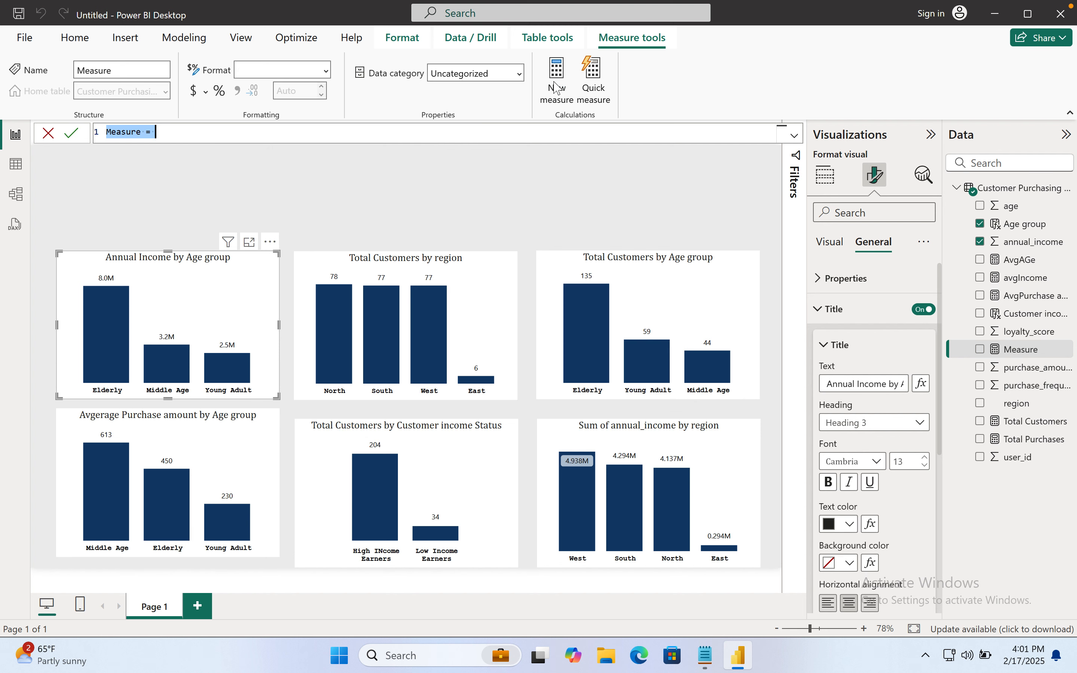
type("AvgPurchaseFreq")
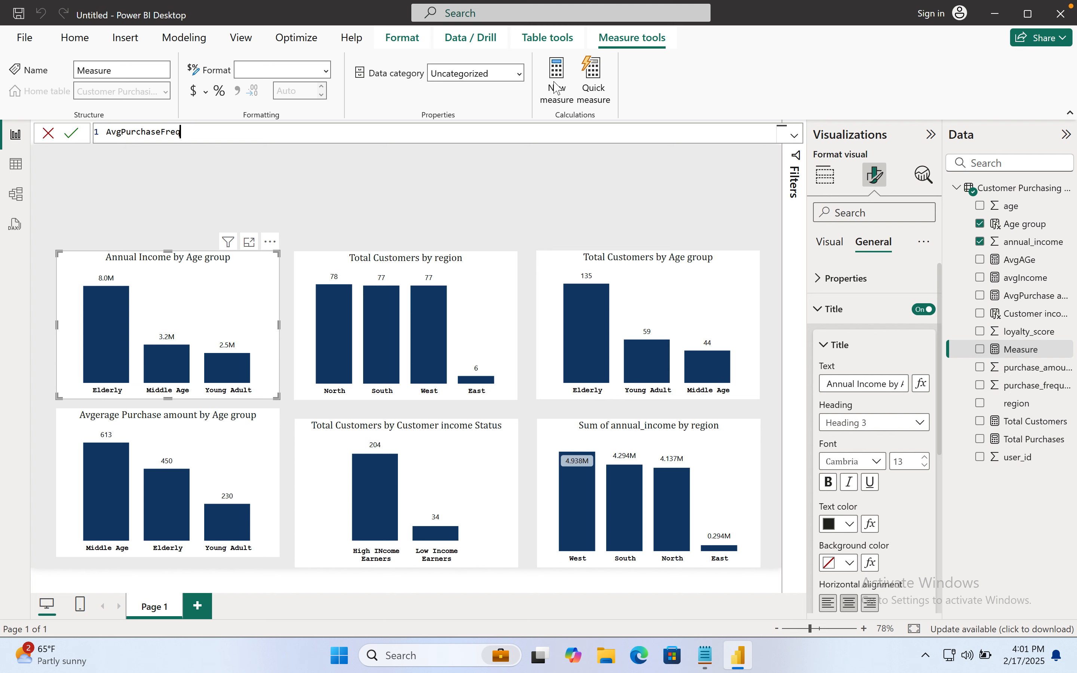
type("average")
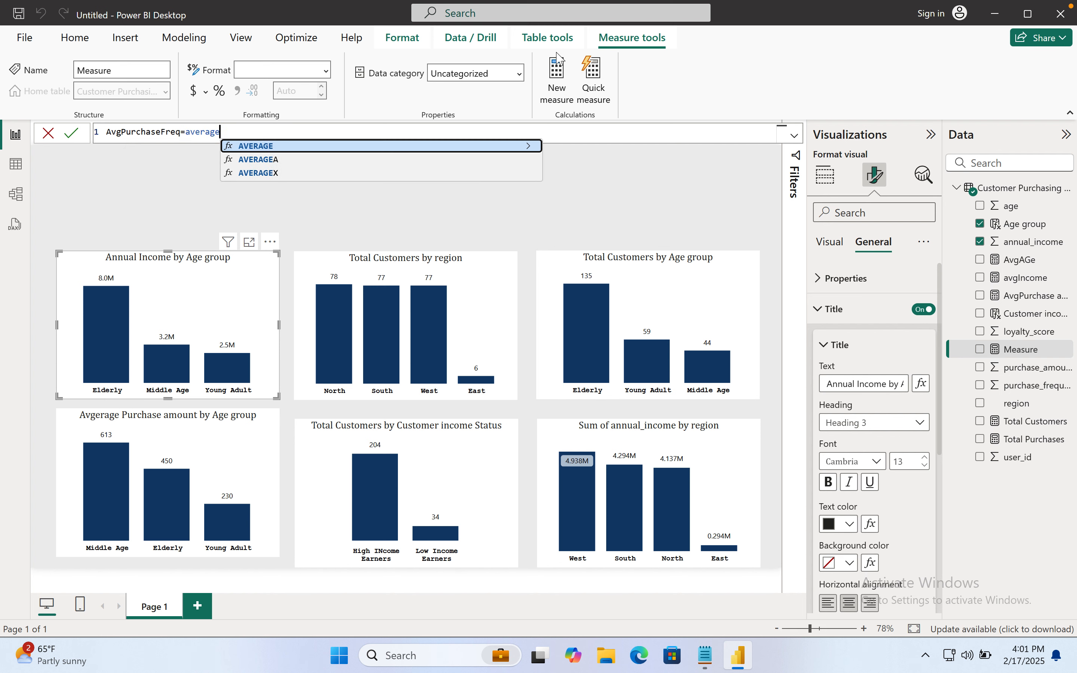
key("Tab")
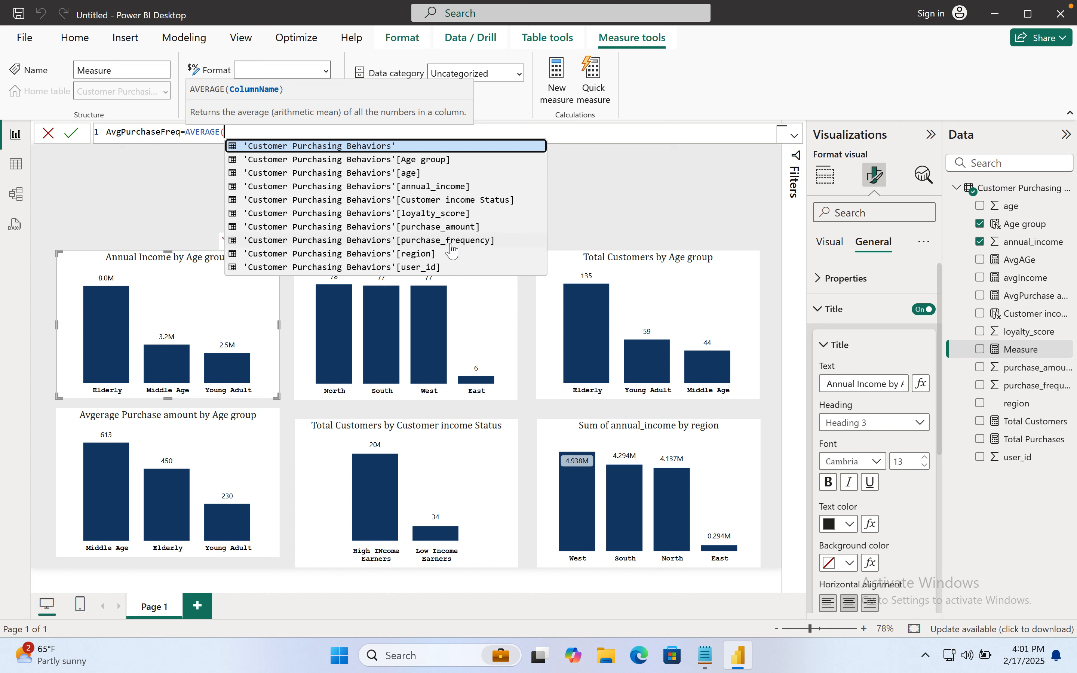
left_click(454, 240)
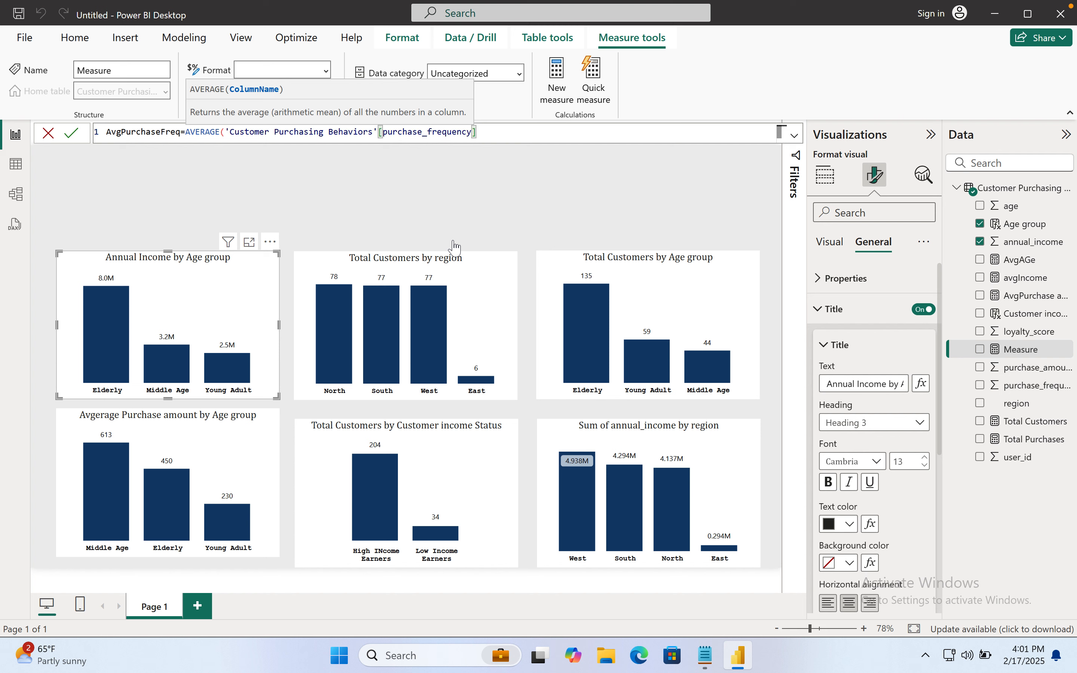
type(")")
key("Return")
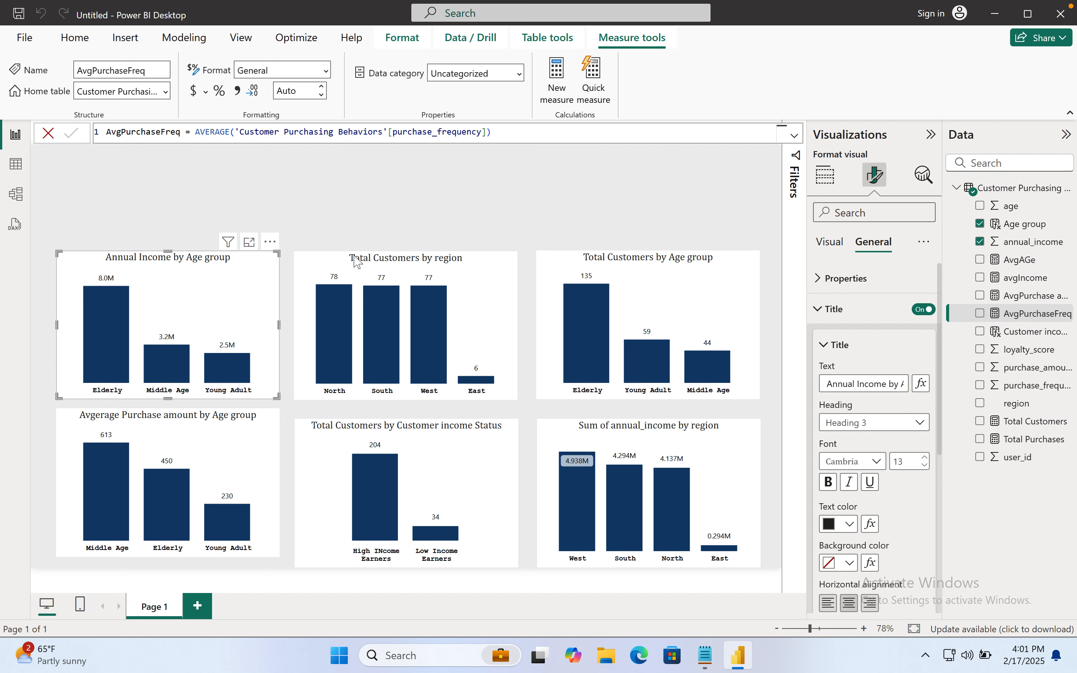
left_click(335, 237)
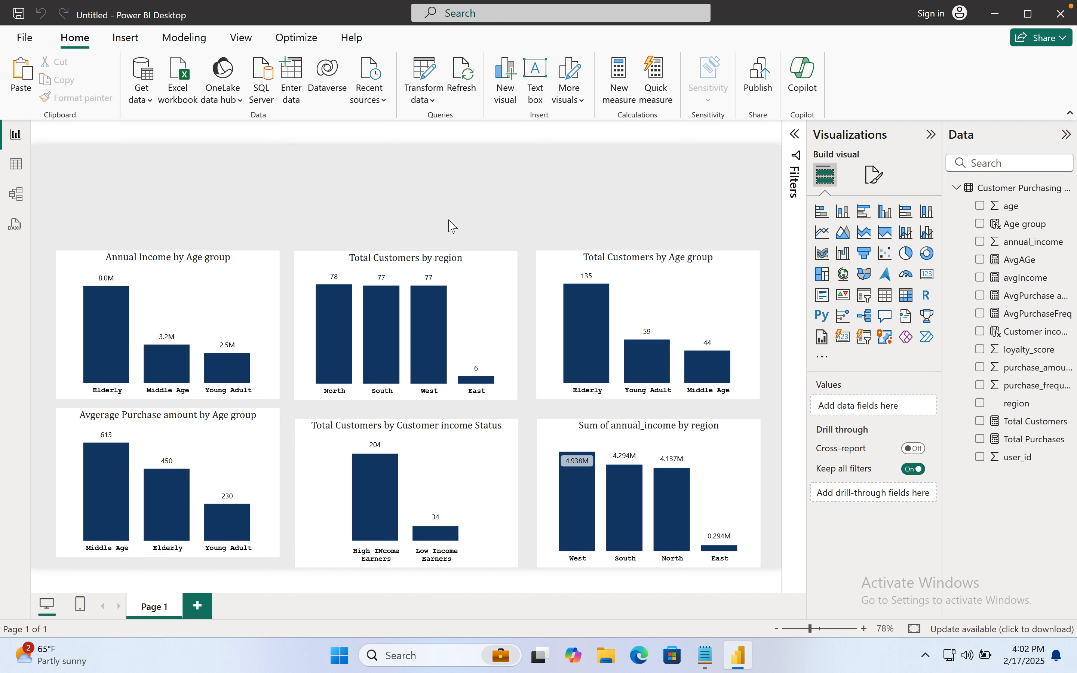
left_click(474, 278)
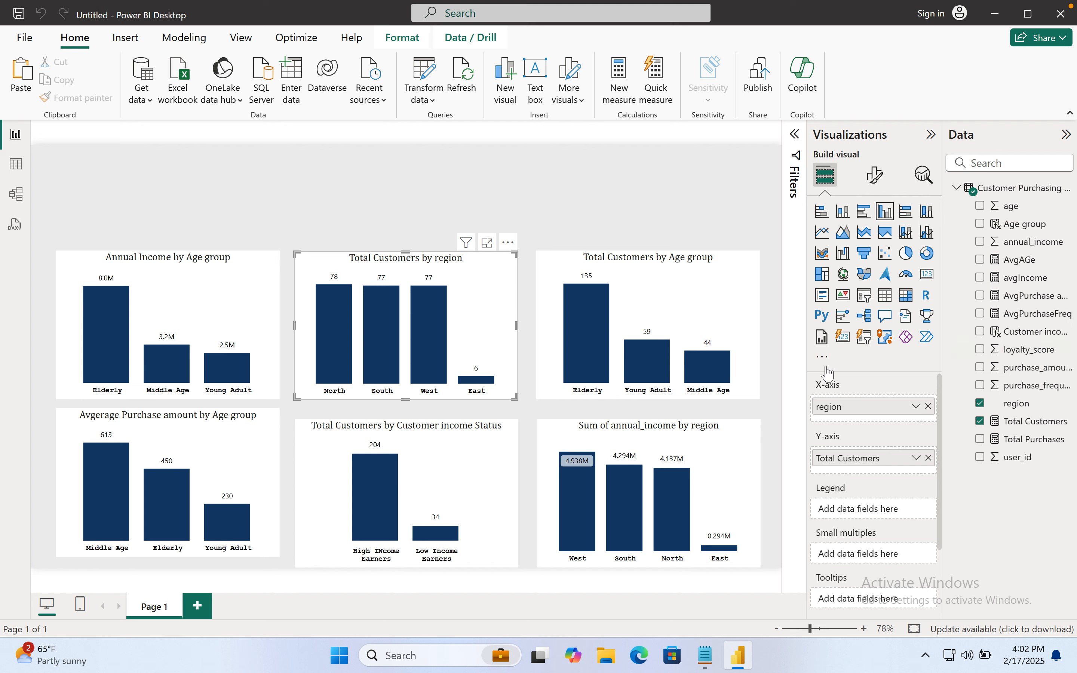
left_click(630, 215)
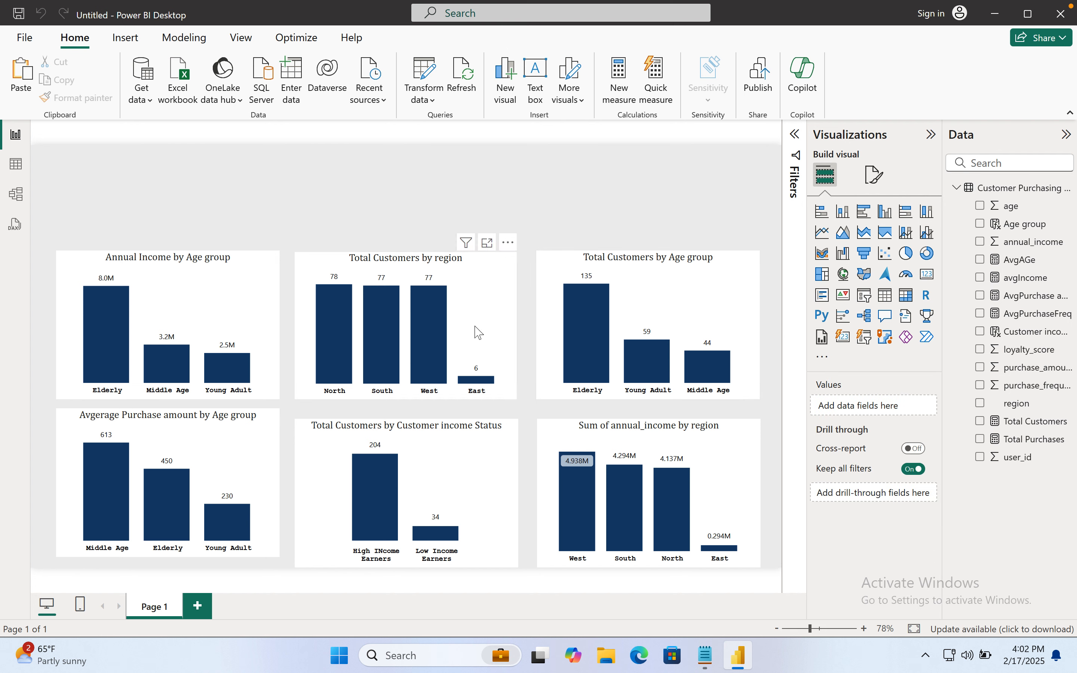
left_click(478, 332)
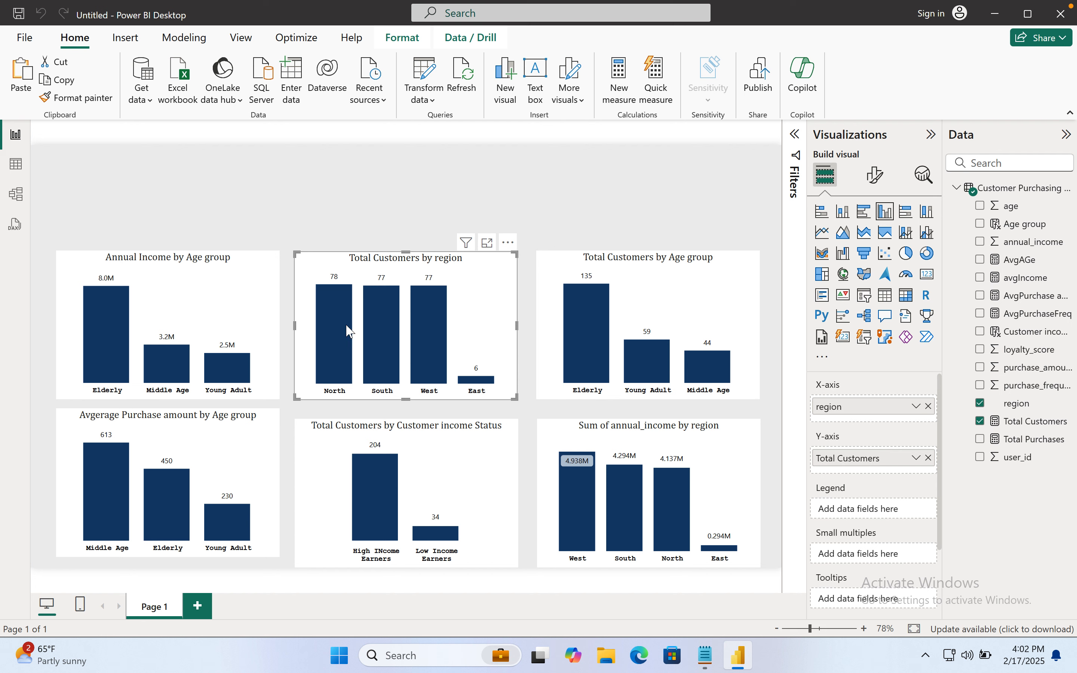
Step: Convert the Annual Income by Age group column chart to a donut chart and turn off its legend
left_click(252, 318)
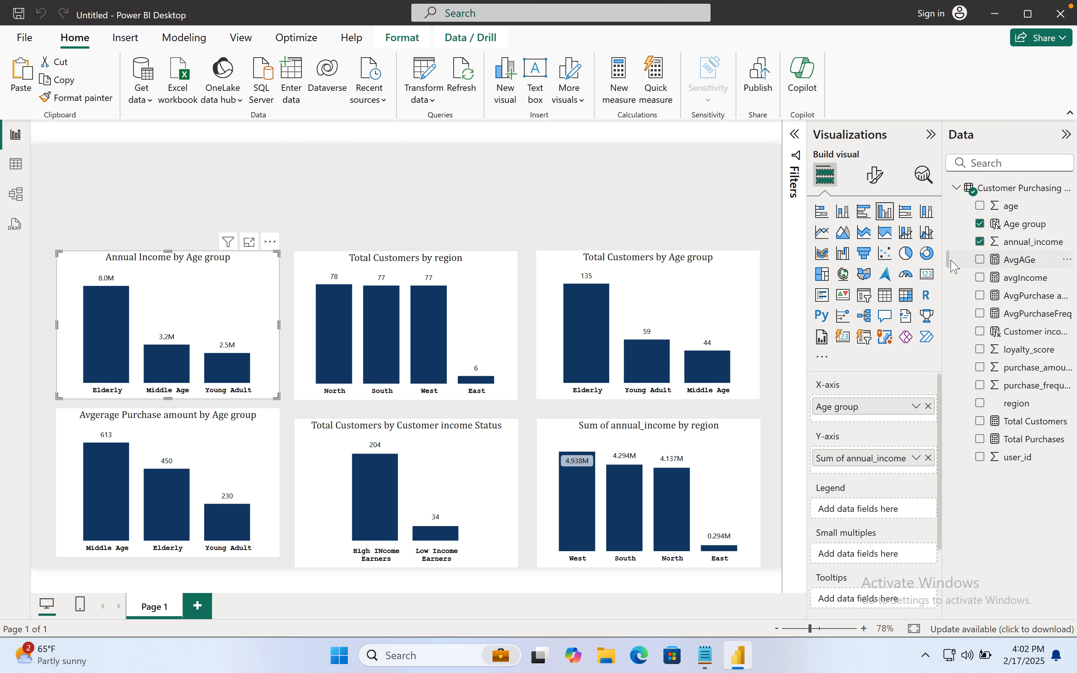
left_click(929, 256)
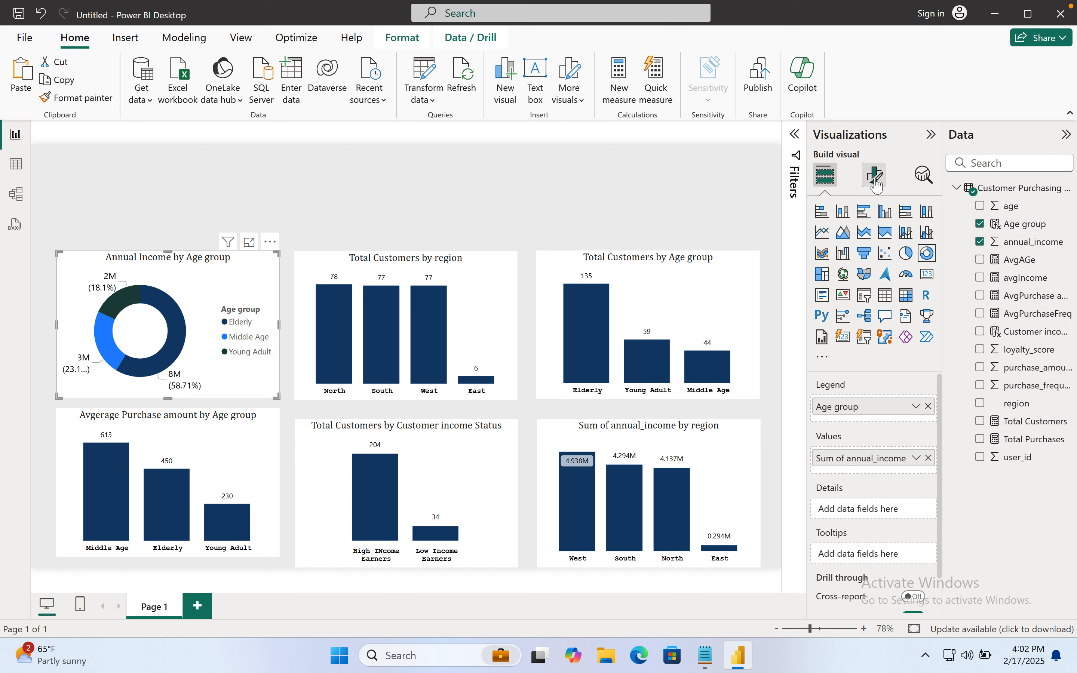
left_click(875, 176)
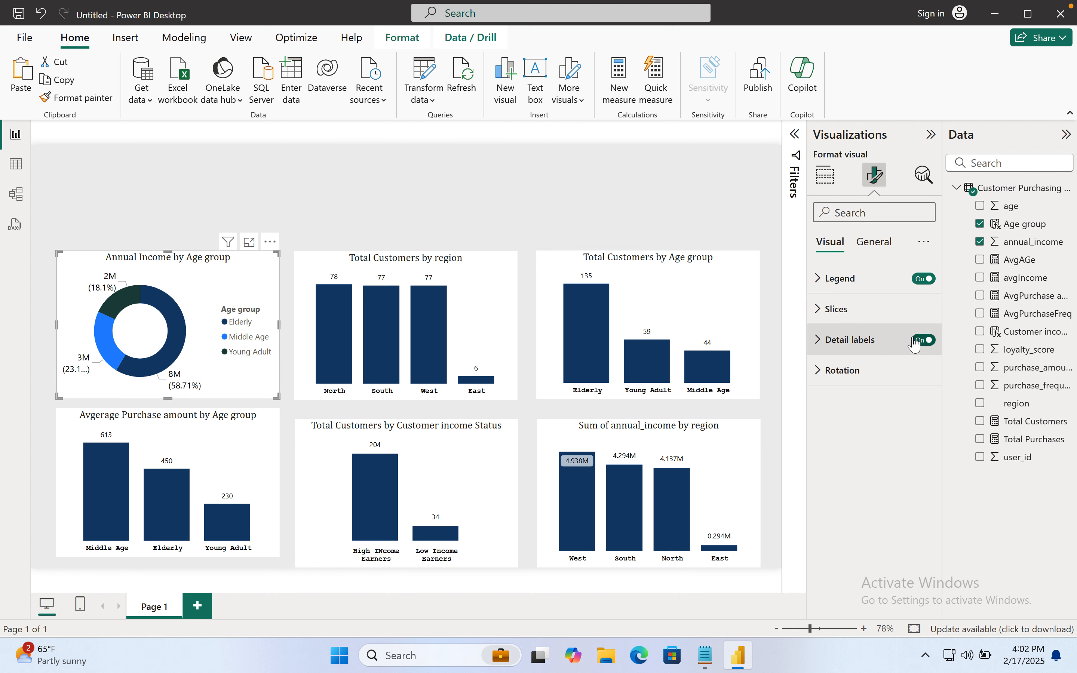
left_click(922, 278)
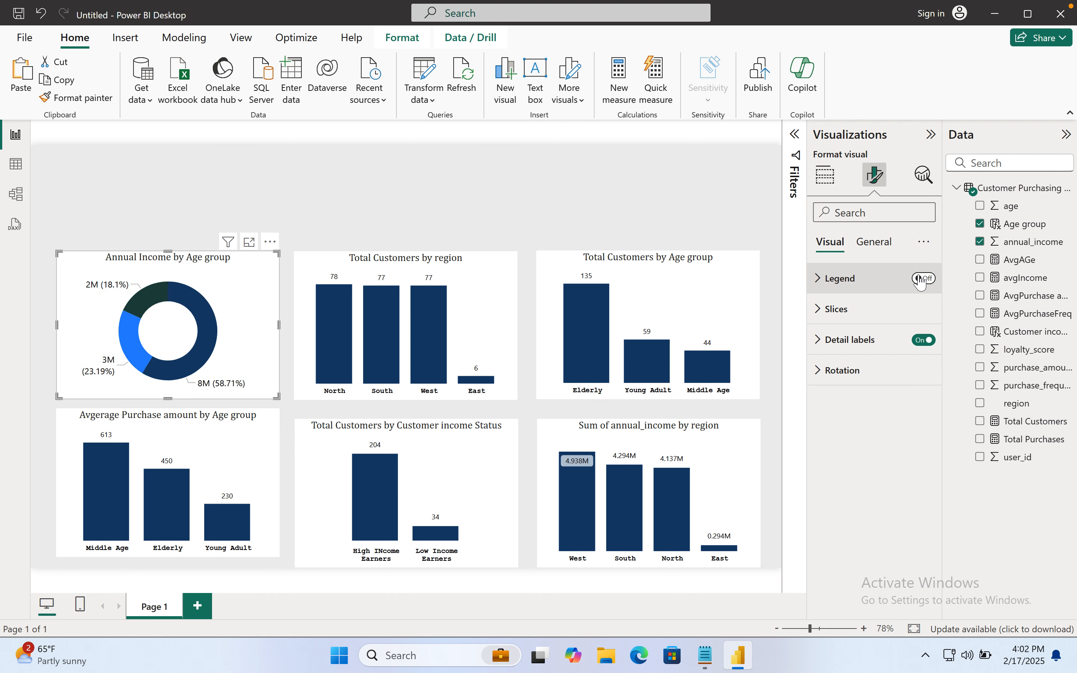
Step: Set the Annual Income donut chart's detail labels to show category and data value with 2 decimal places
left_click(840, 340)
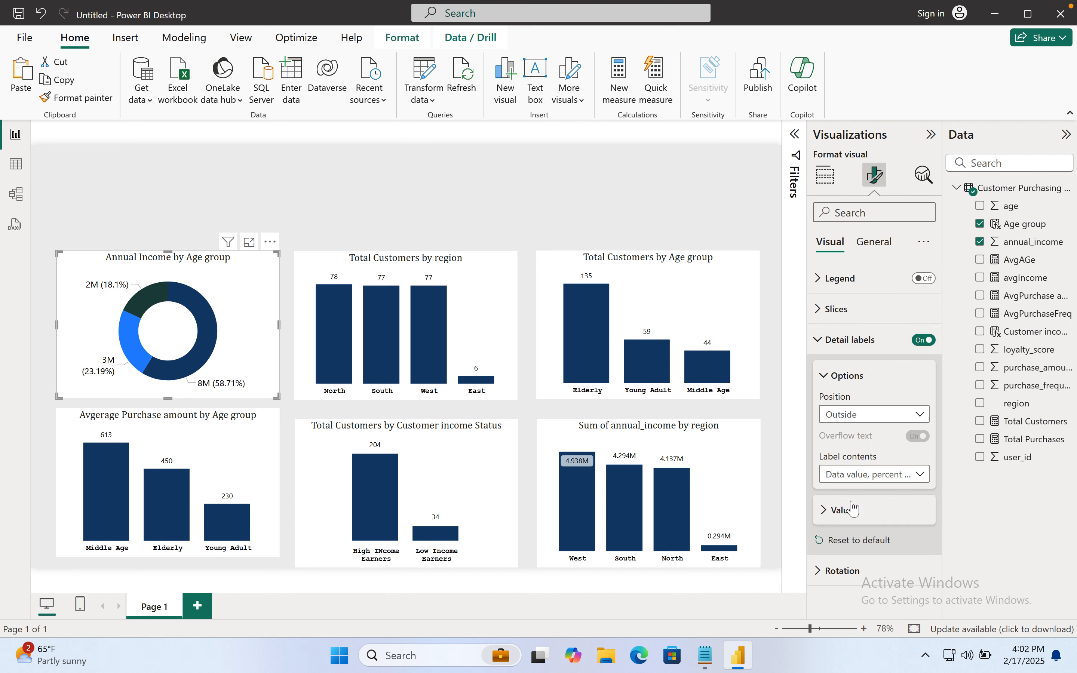
left_click(919, 475)
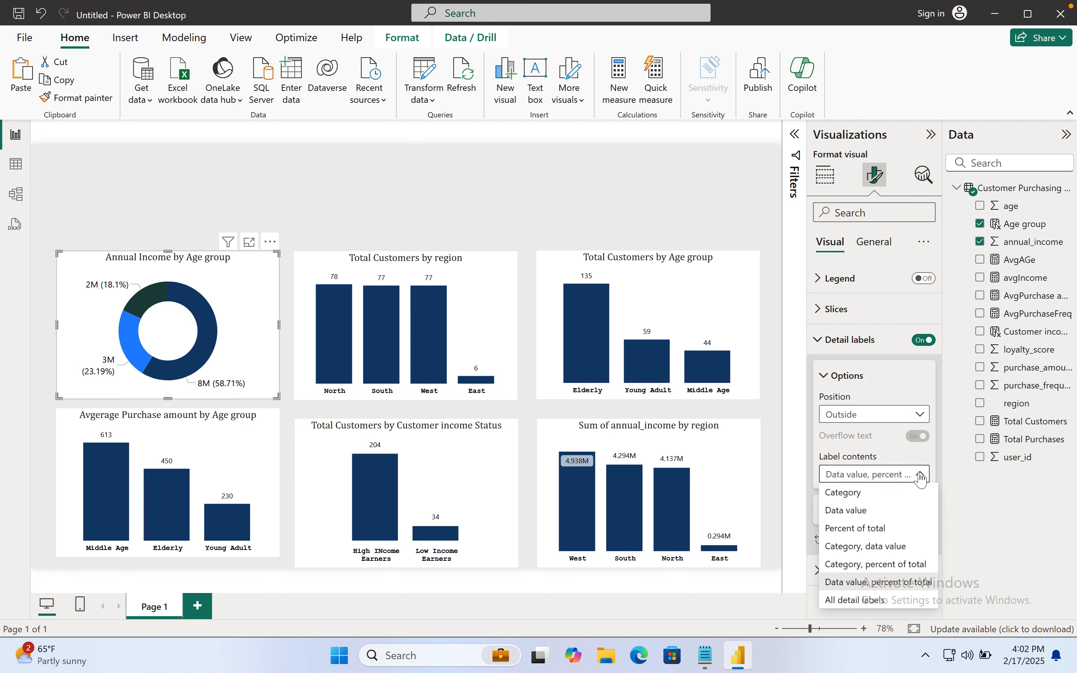
left_click(857, 546)
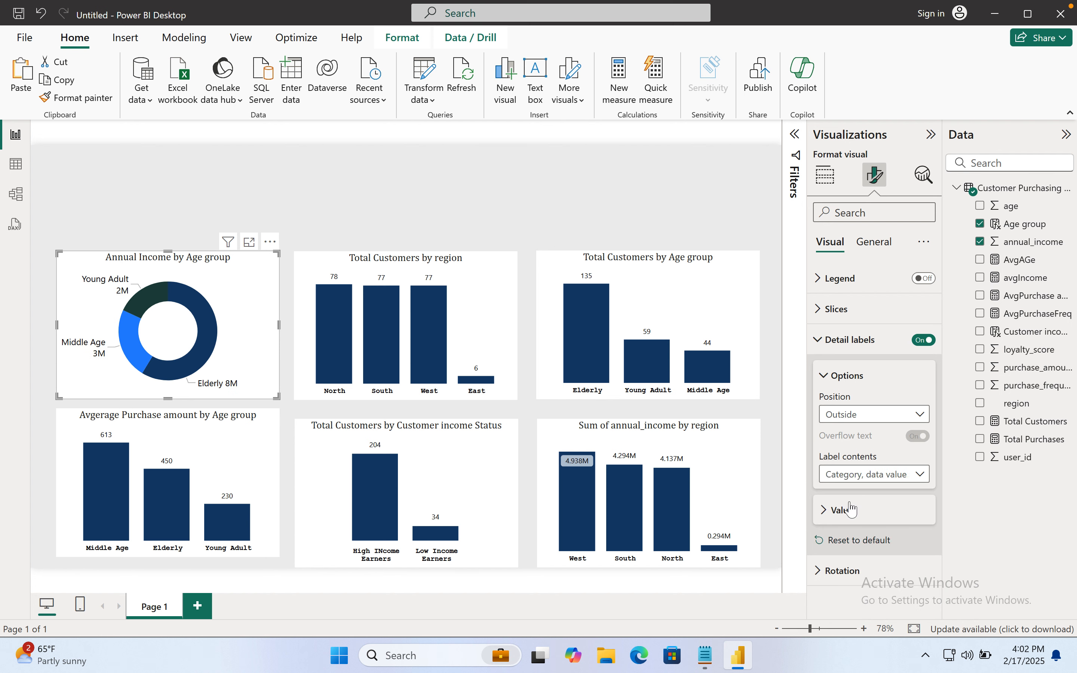
left_click(847, 510)
scroll(851, 509, "down", 4)
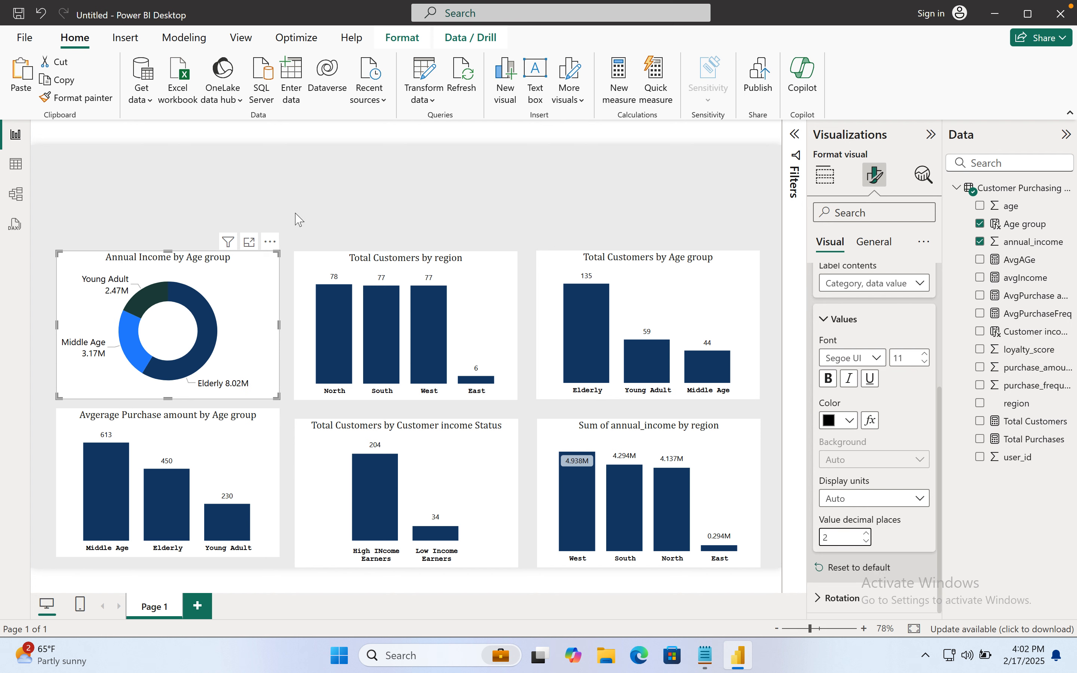
left_click(298, 220)
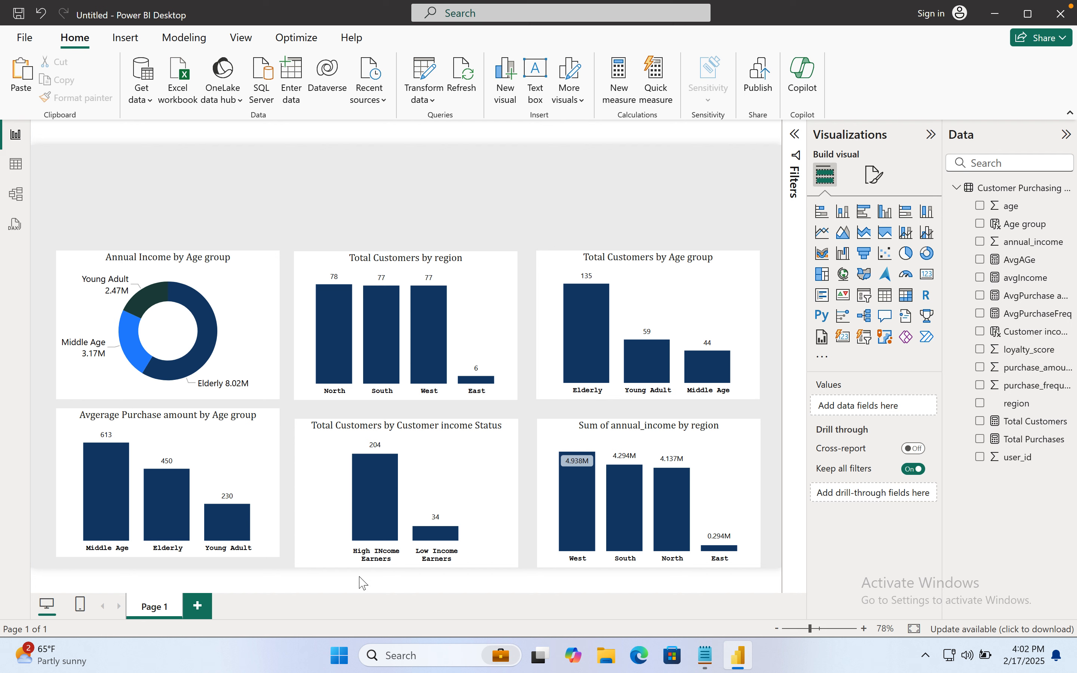
Step: Convert the Total Customers by Customer income Status column chart to a donut chart and turn off its legend
left_click(434, 453)
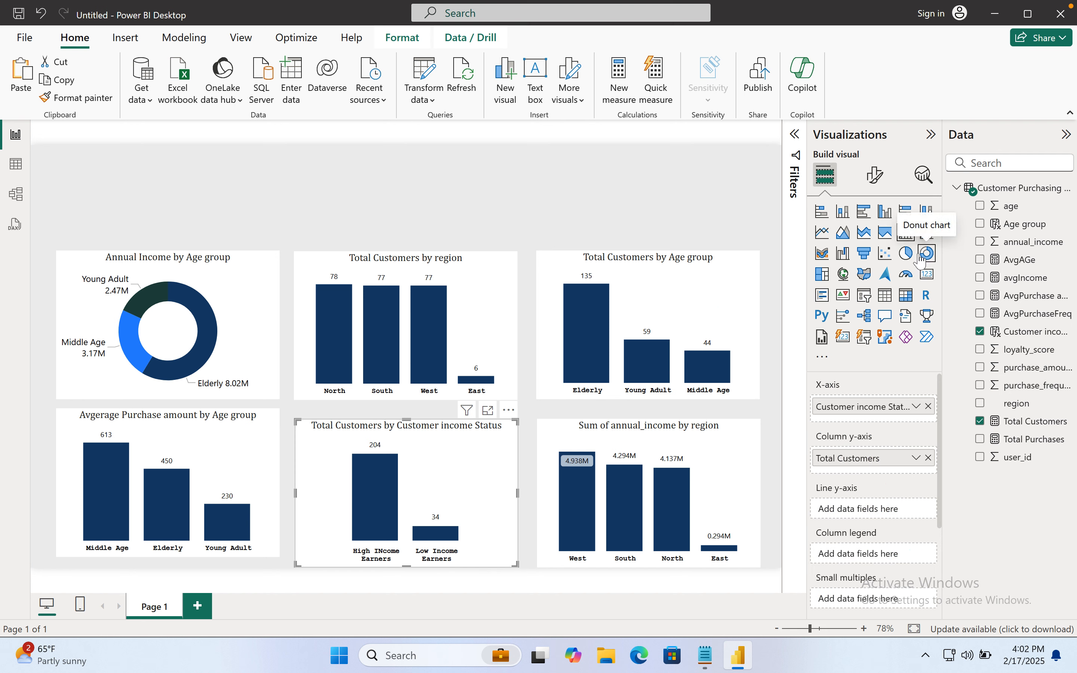
left_click(921, 260)
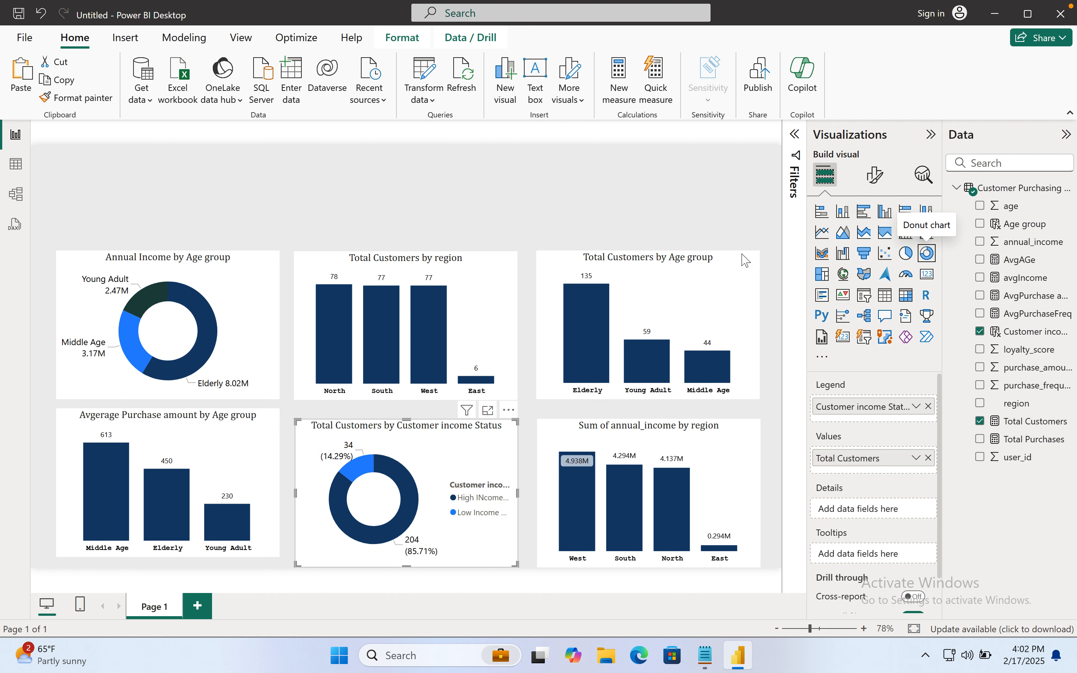
left_click(874, 175)
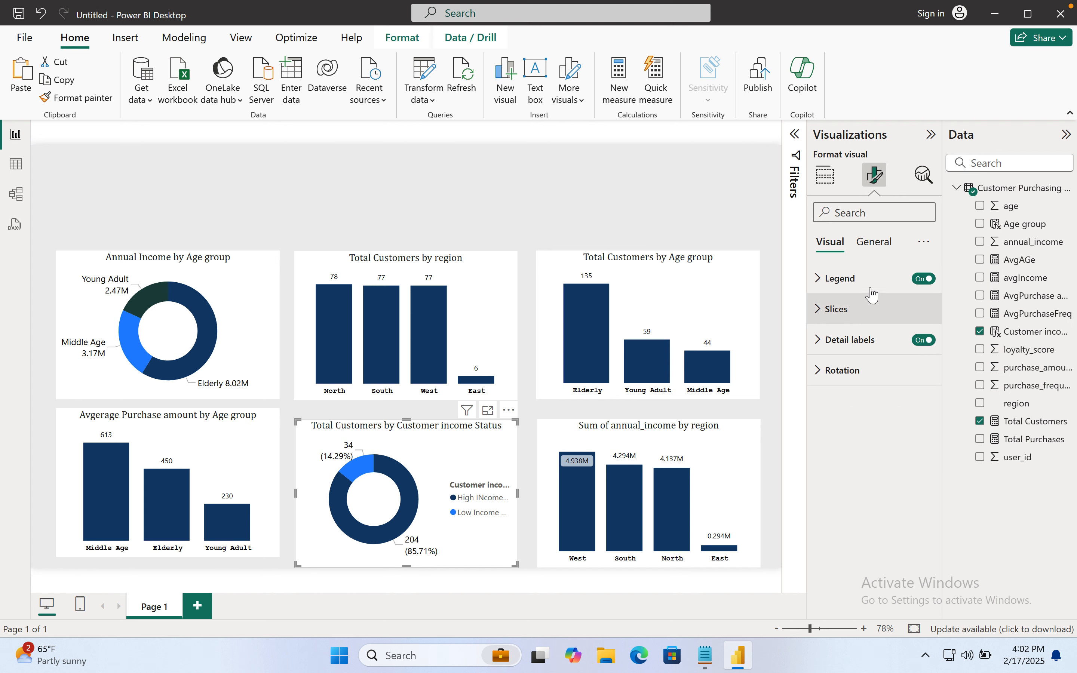
left_click(922, 279)
Step: Set the percentage decimal places of the Customer income Status donut chart's detail labels to 2
left_click(852, 341)
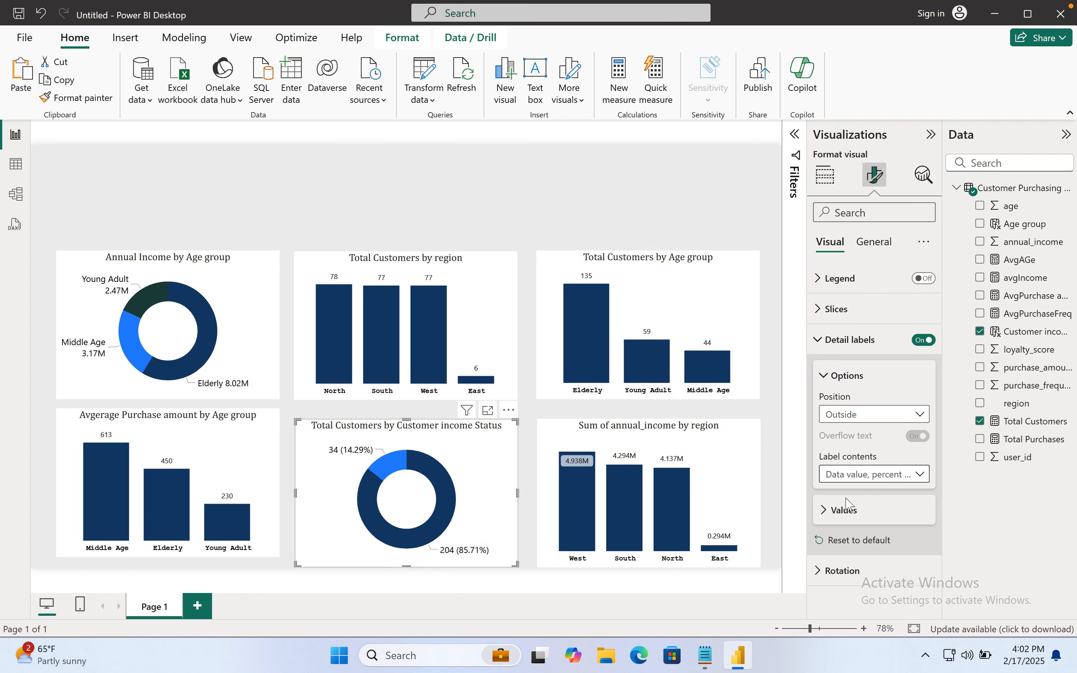
left_click(844, 510)
scroll(845, 521, "down", 2)
scroll(850, 535, "down", 2)
scroll(849, 535, "down", 1)
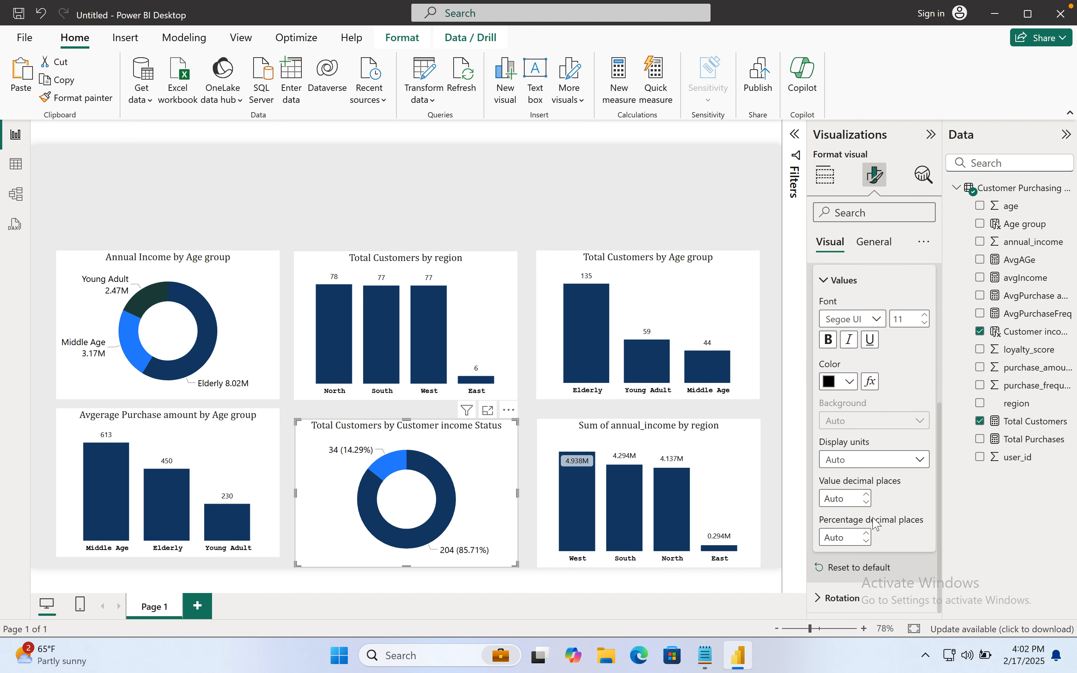
left_click(866, 536)
left_click(918, 460)
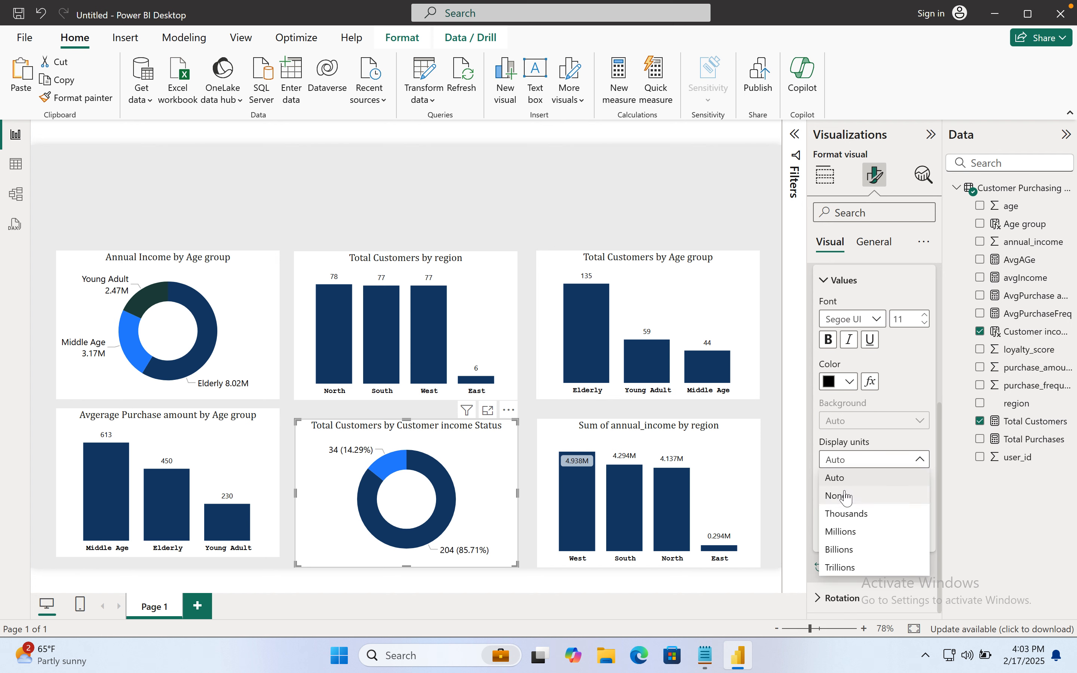
left_click(919, 461)
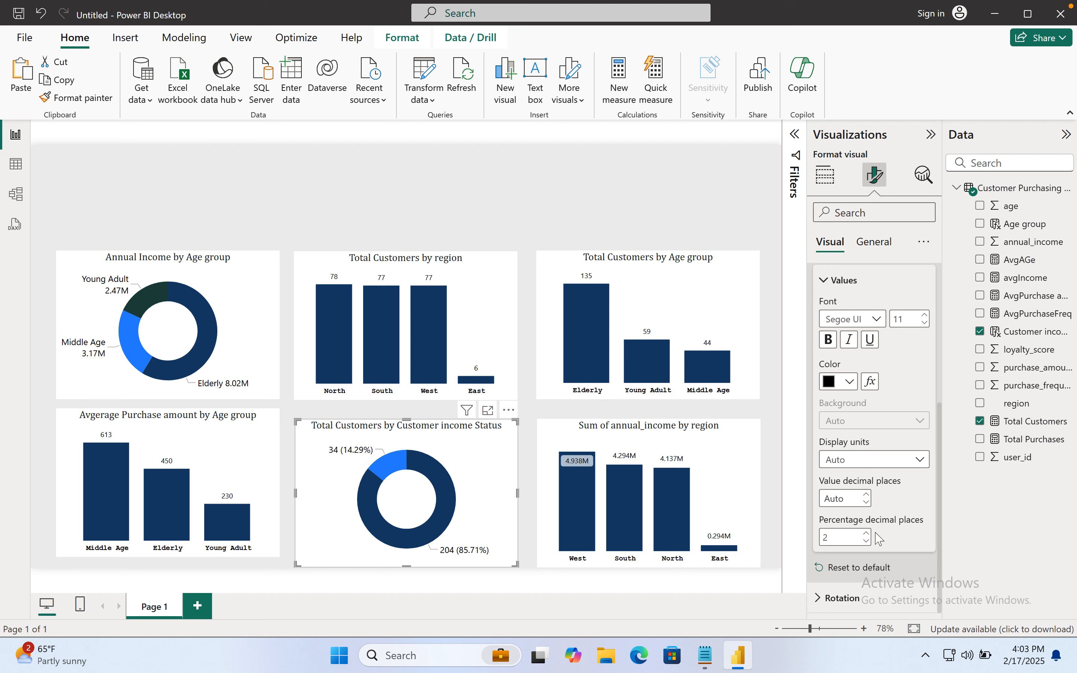
left_click(919, 460)
left_click(922, 462)
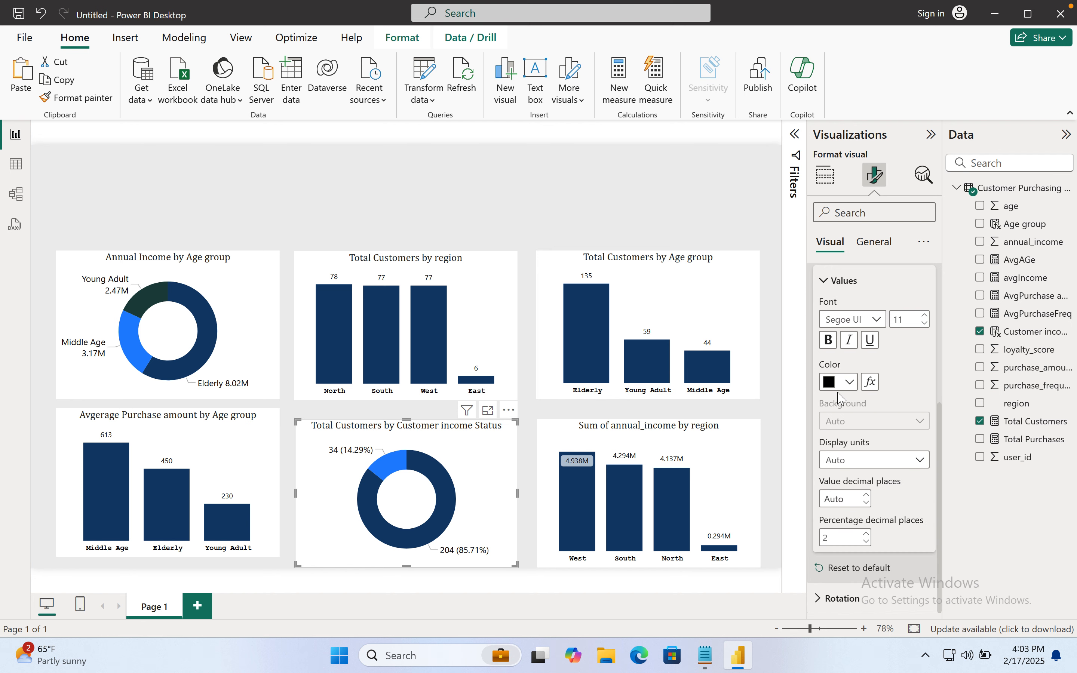
Step: Set the Customer income Status donut chart's detail label contents to Category, data value
scroll(838, 392, "up", 5)
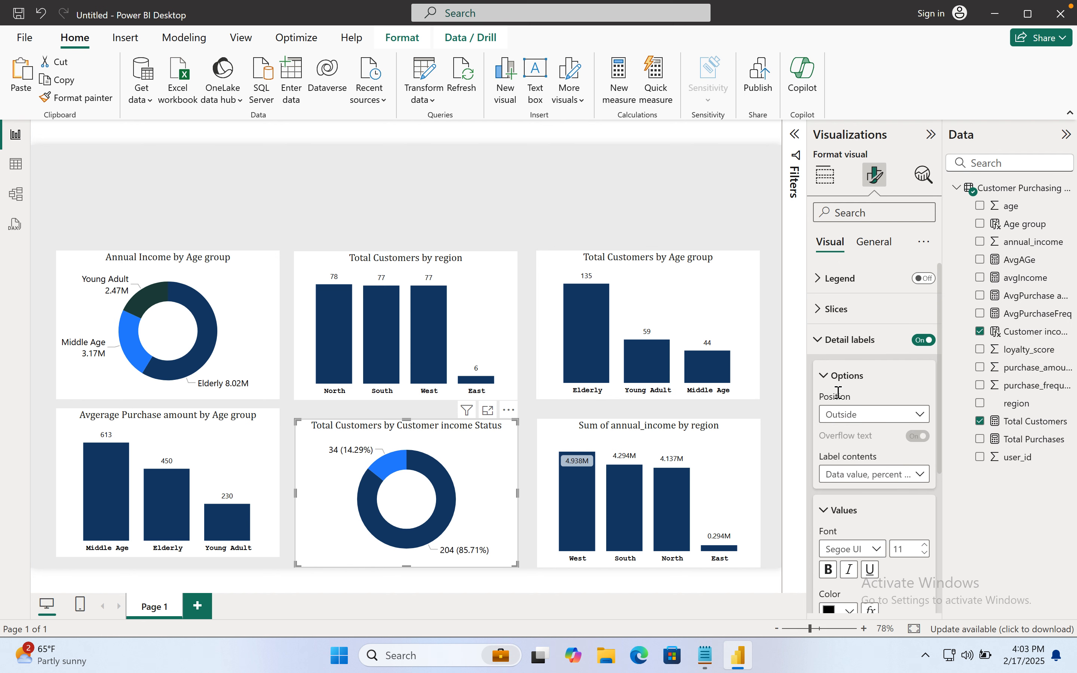
left_click(920, 475)
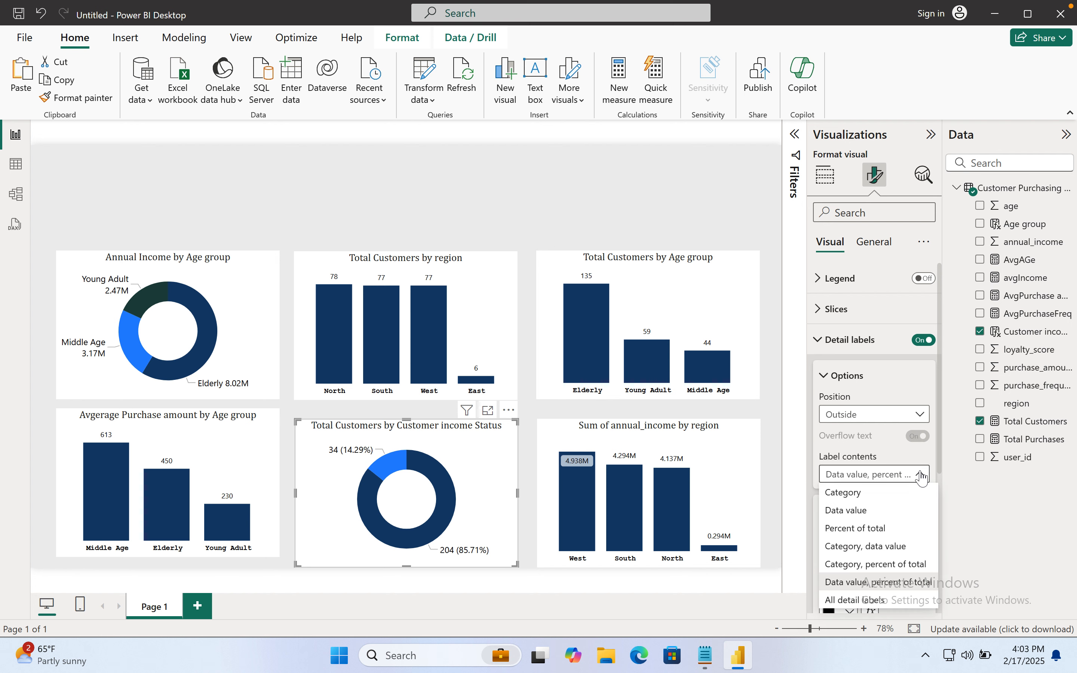
left_click(855, 550)
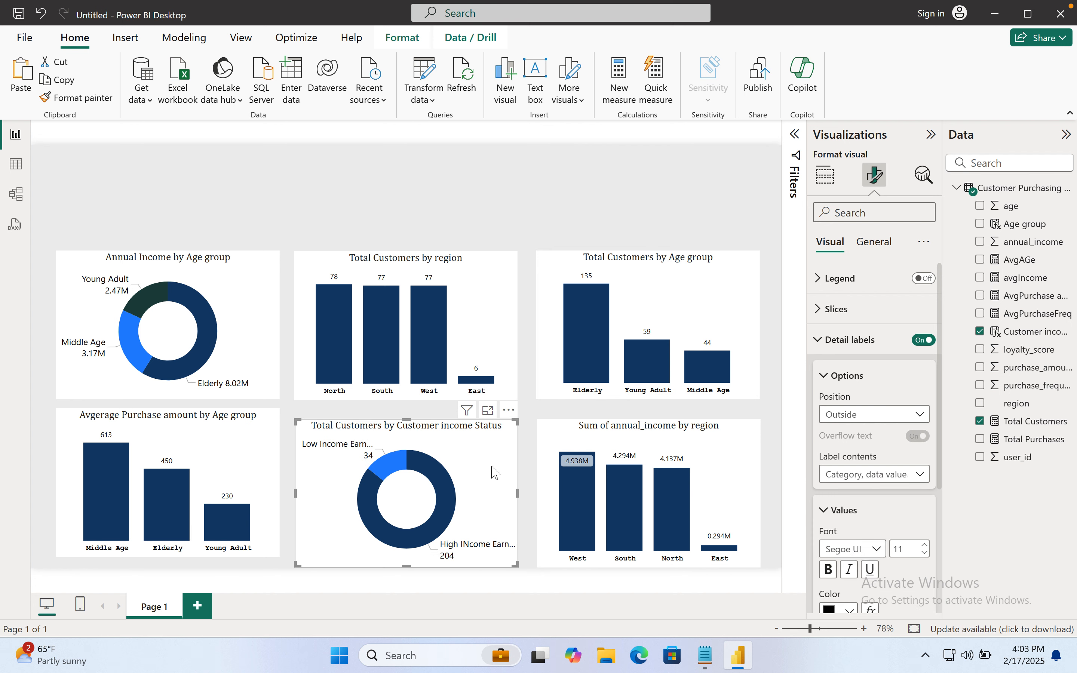
Step: Rotate the Customer income Status donut chart's slices by 9°
left_click(828, 339)
left_click(830, 372)
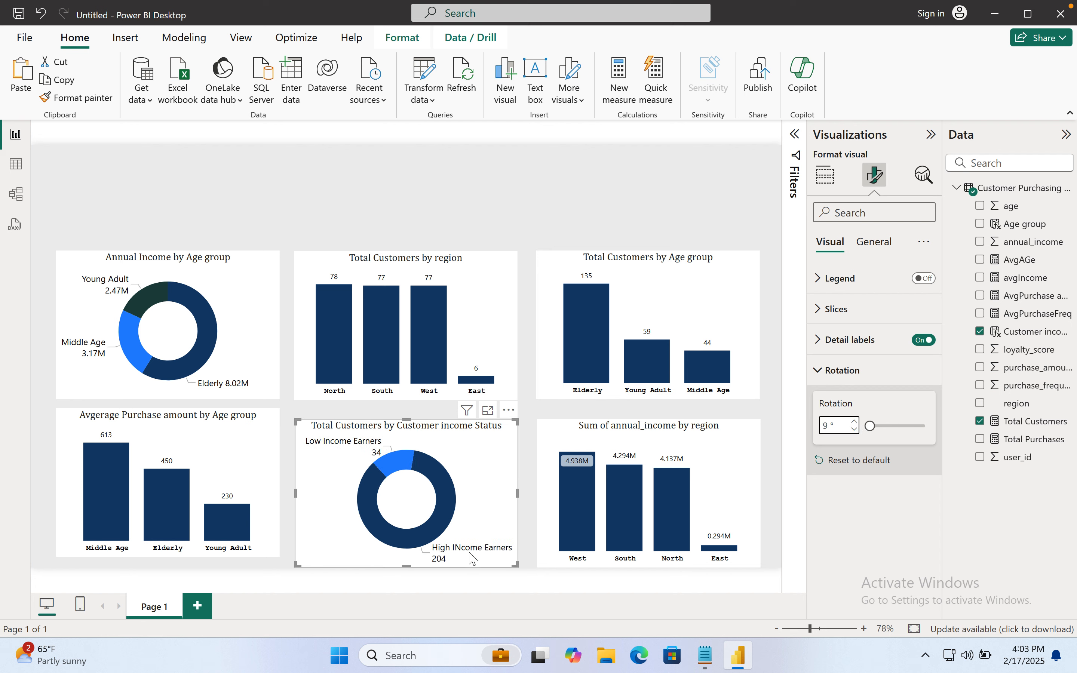
left_click(825, 175)
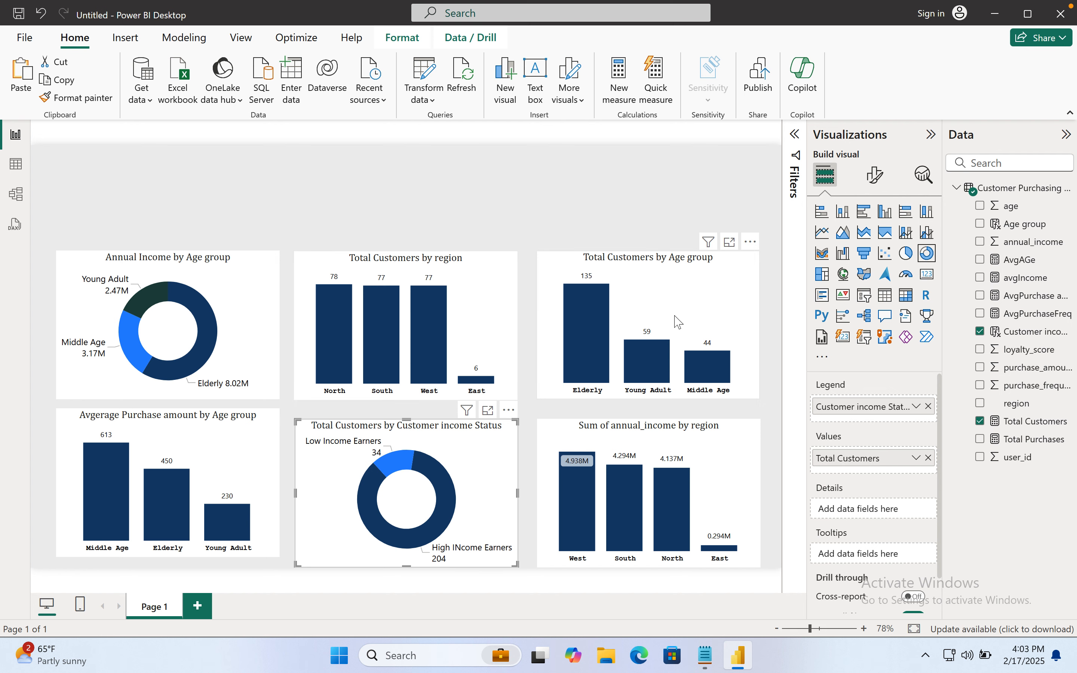
Step: Swap the Customer income Status donut with the Total Customers by Age group chart and move the annual_income by region chart level with the bottom row
left_click_drag(679, 321, 398, 245)
left_click_drag(487, 477, 730, 307)
left_click_drag(379, 189, 419, 443)
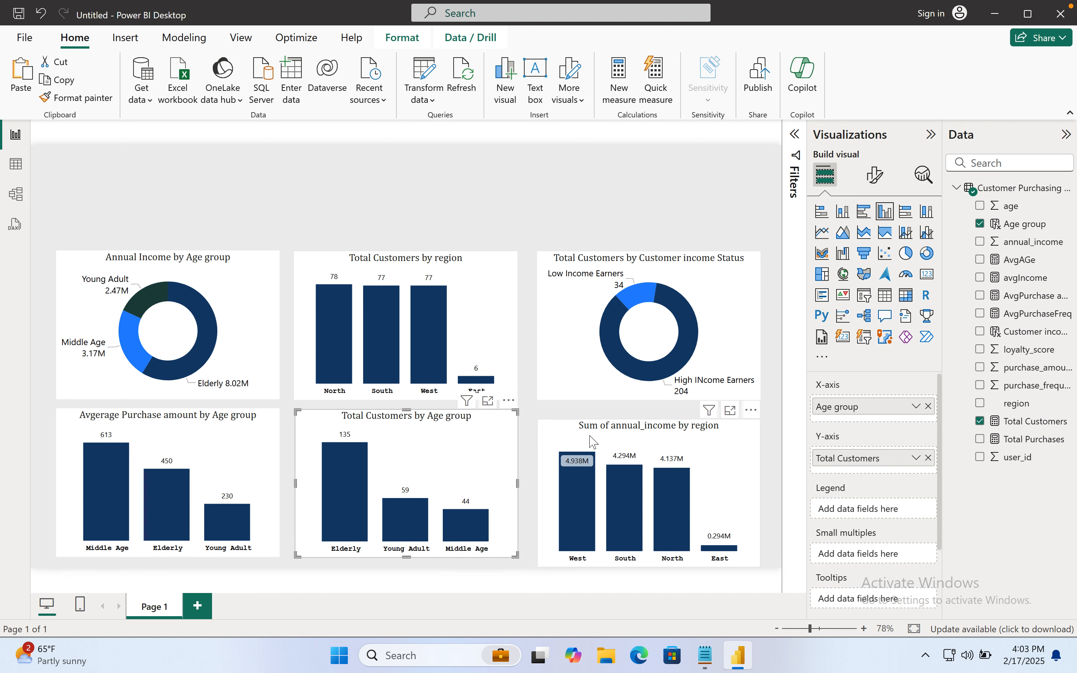
left_click(571, 435)
left_click(571, 432)
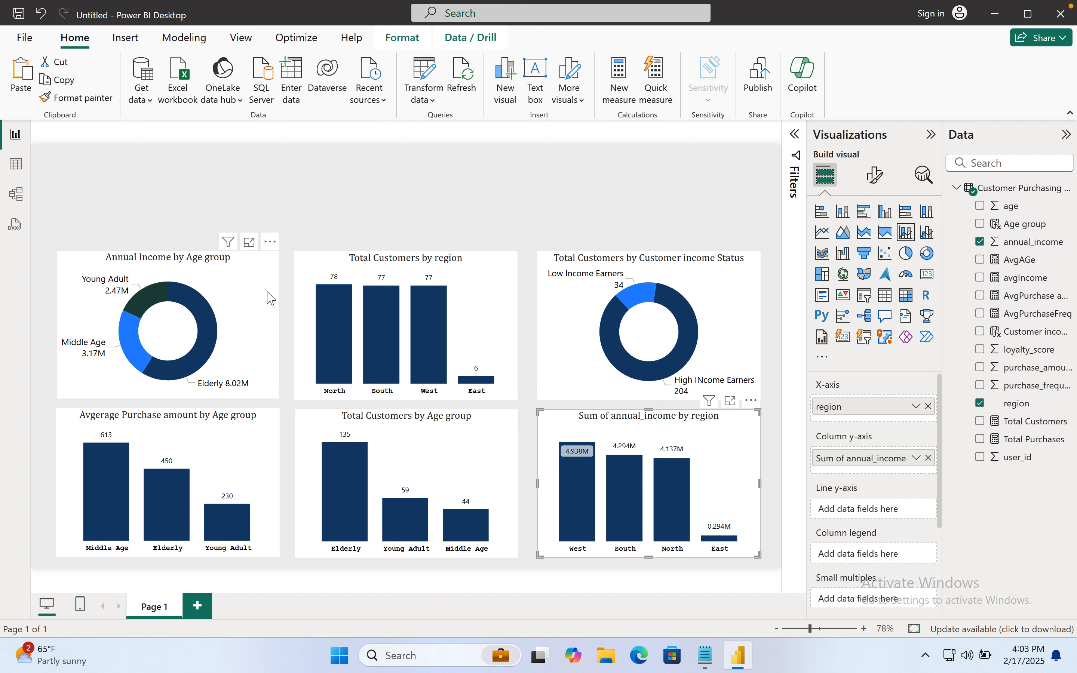
Step: Try to center-align all six charts and distribute them horizontally and vertically
key("ctrl+a")
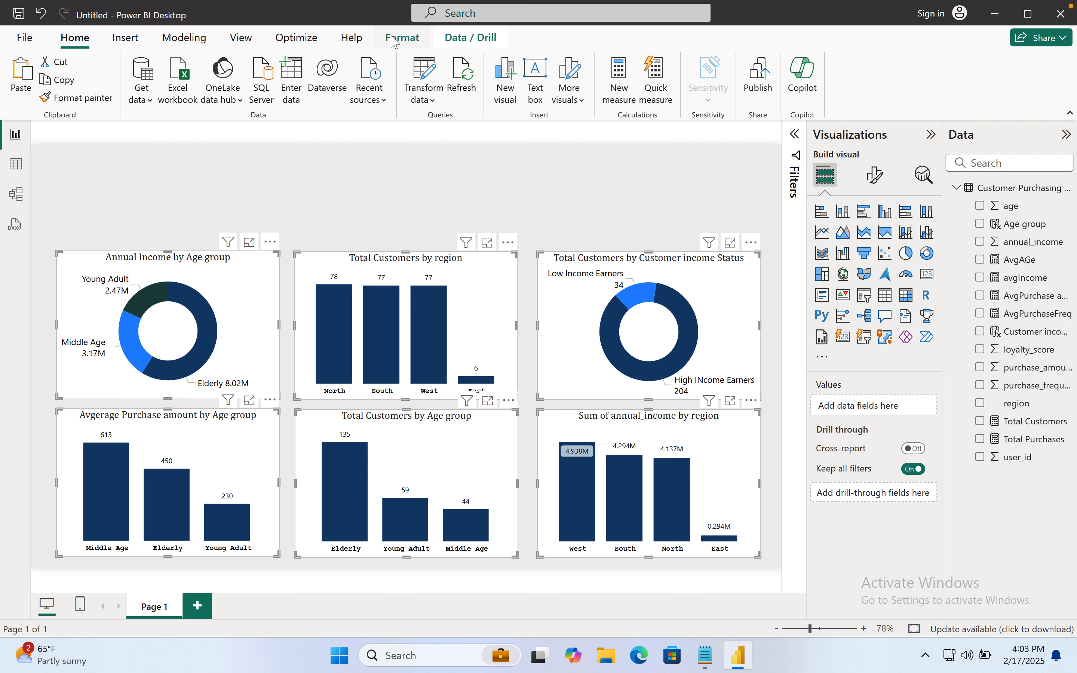
left_click(397, 37)
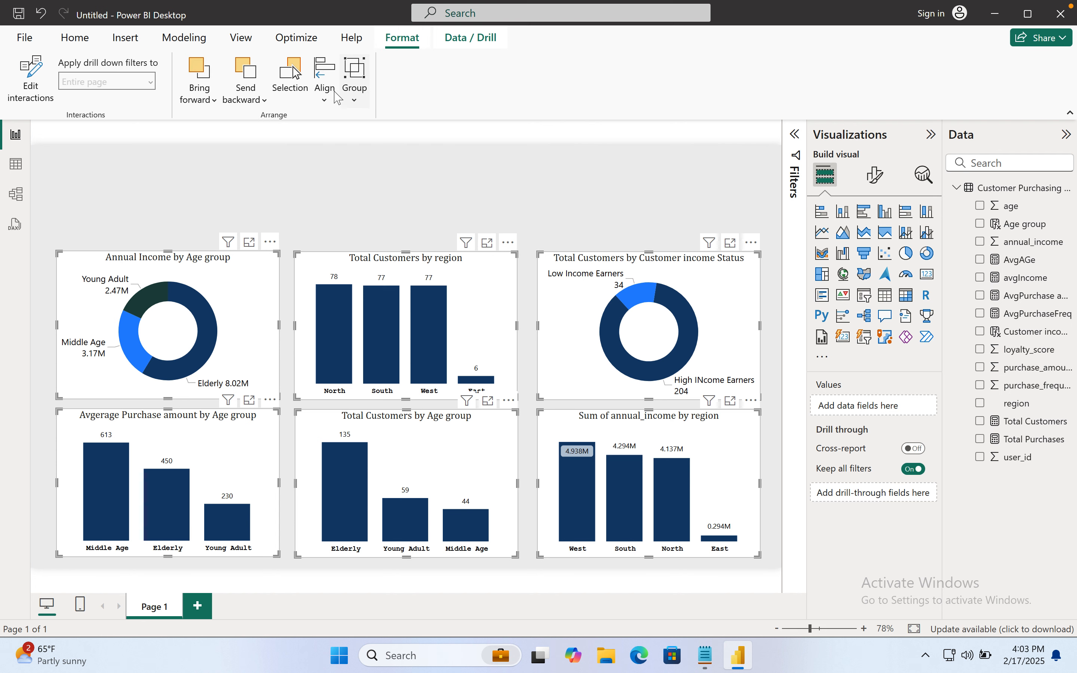
left_click(325, 101)
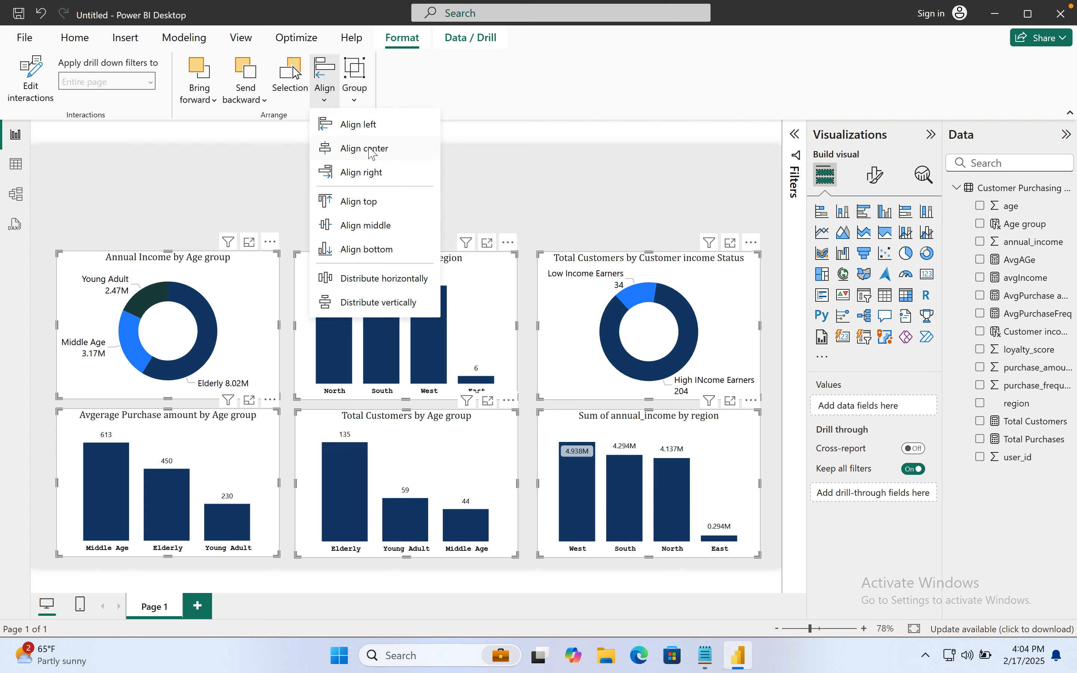
left_click(370, 150)
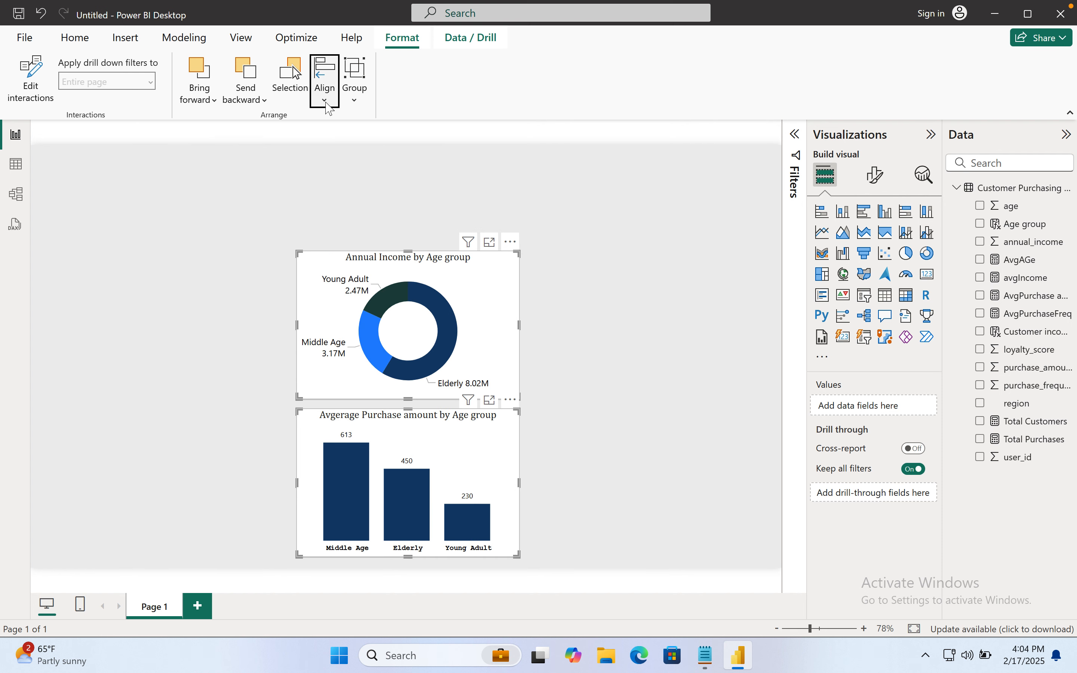
left_click(325, 98)
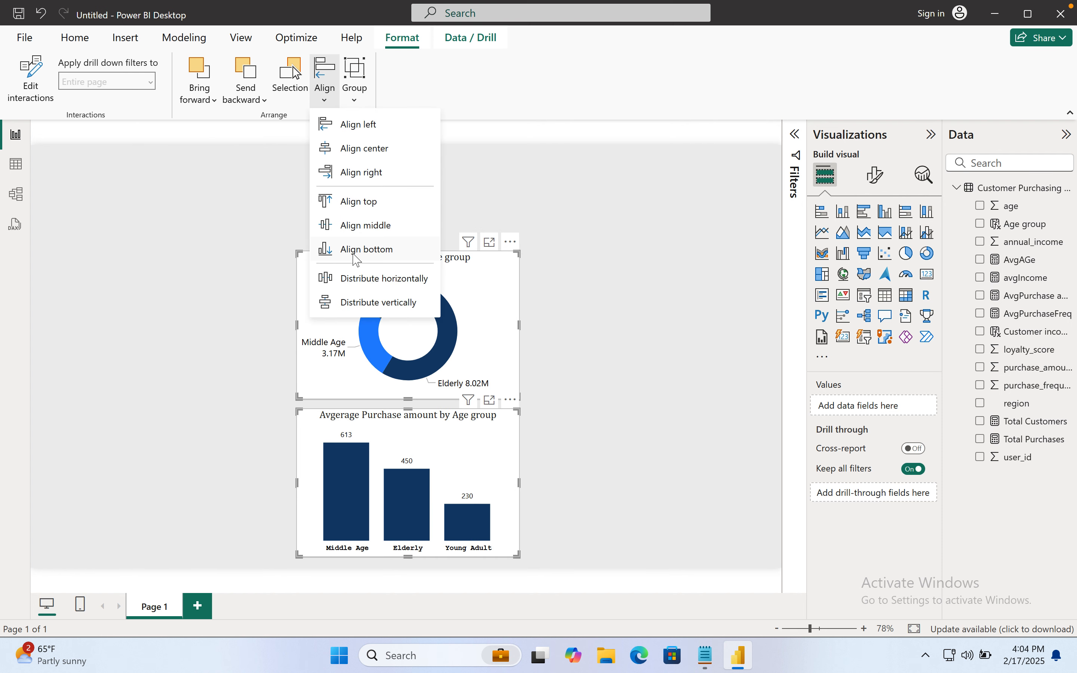
left_click(360, 279)
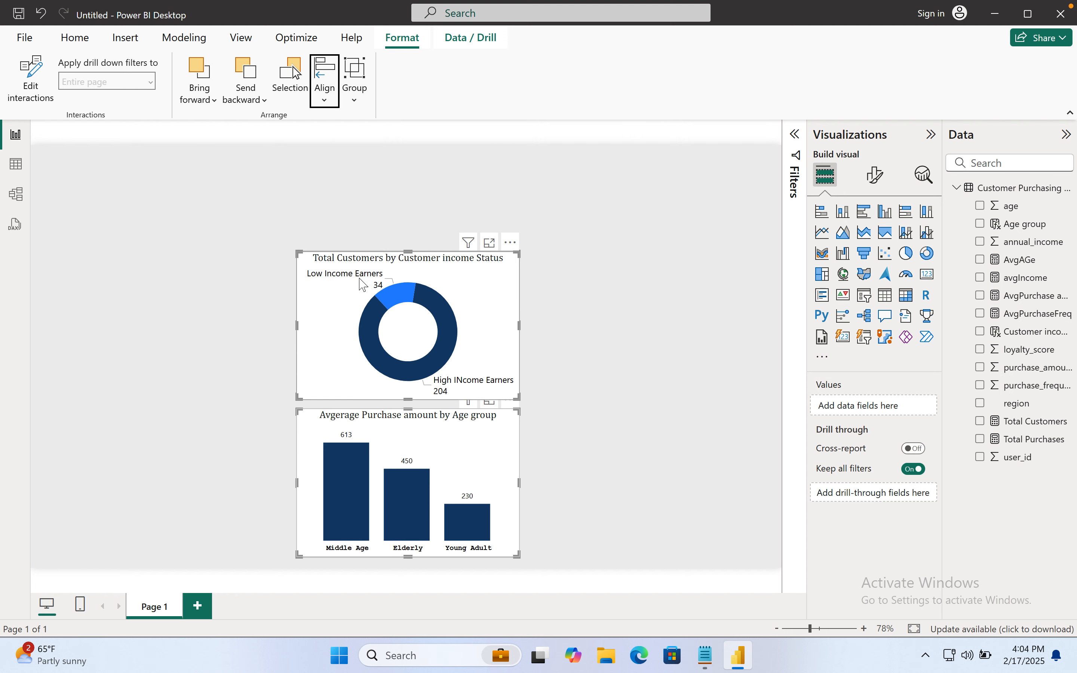
left_click(324, 101)
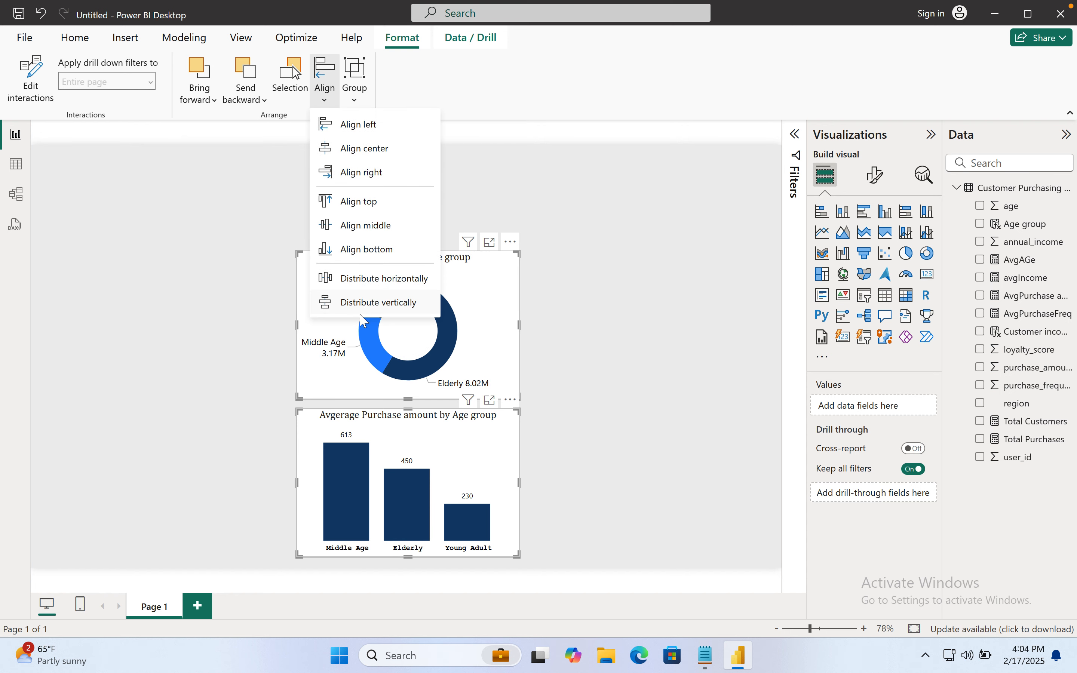
left_click(362, 309)
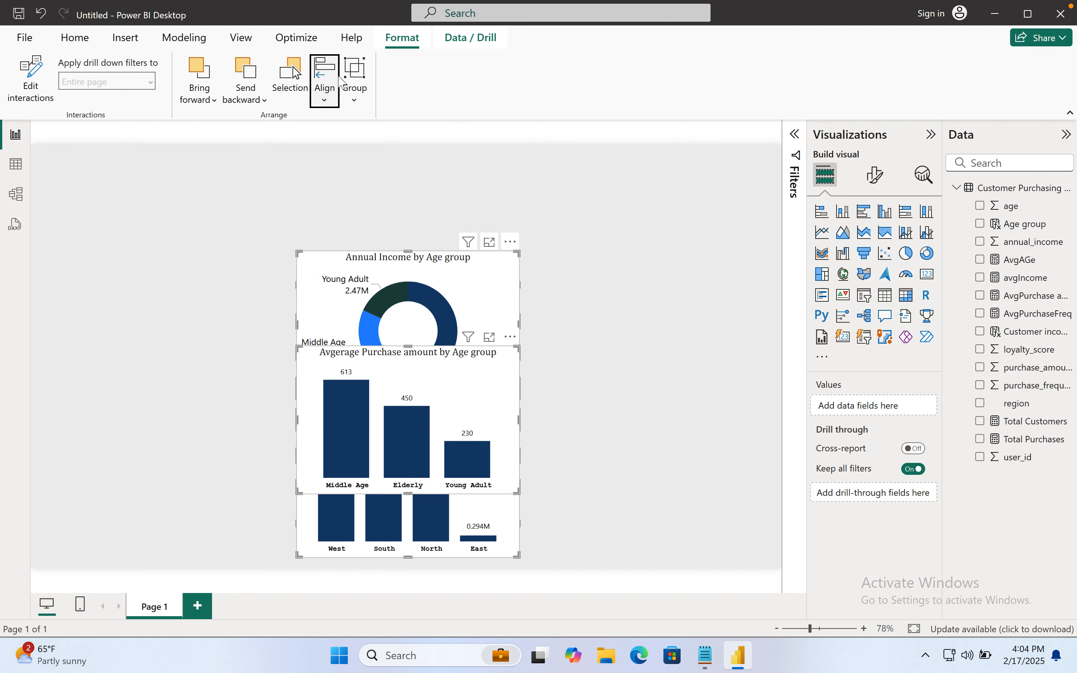
Step: Undo the charts' center alignment and distribution and the last move of the annual_income by region chart
key("ctrl+z")
key("ctrl+z")
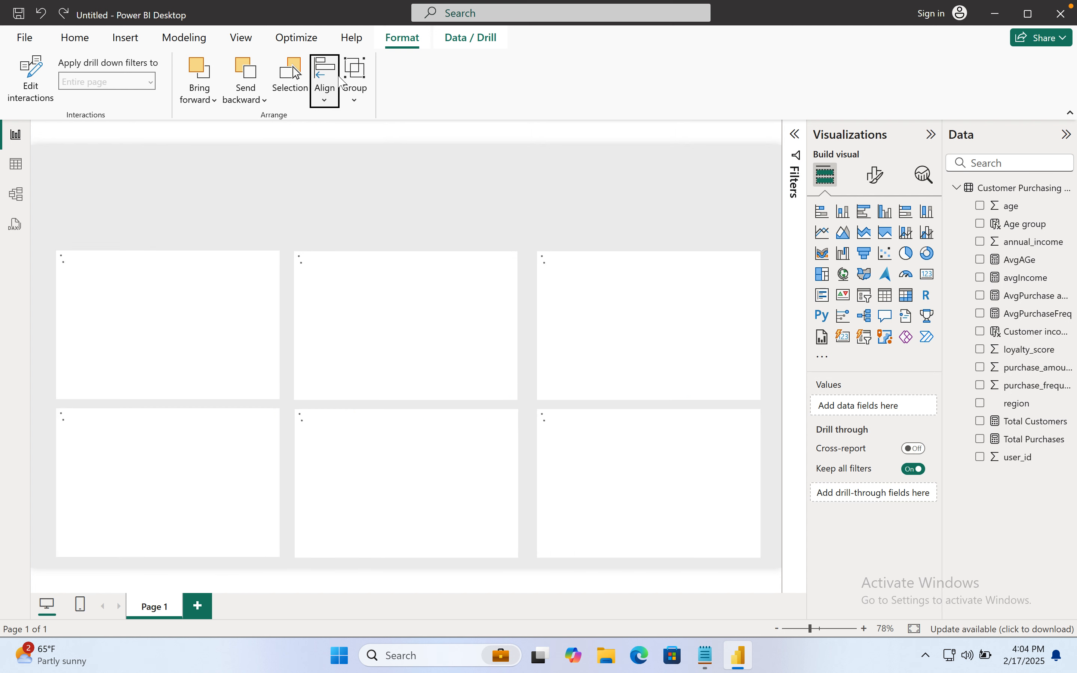
key("ctrl+a")
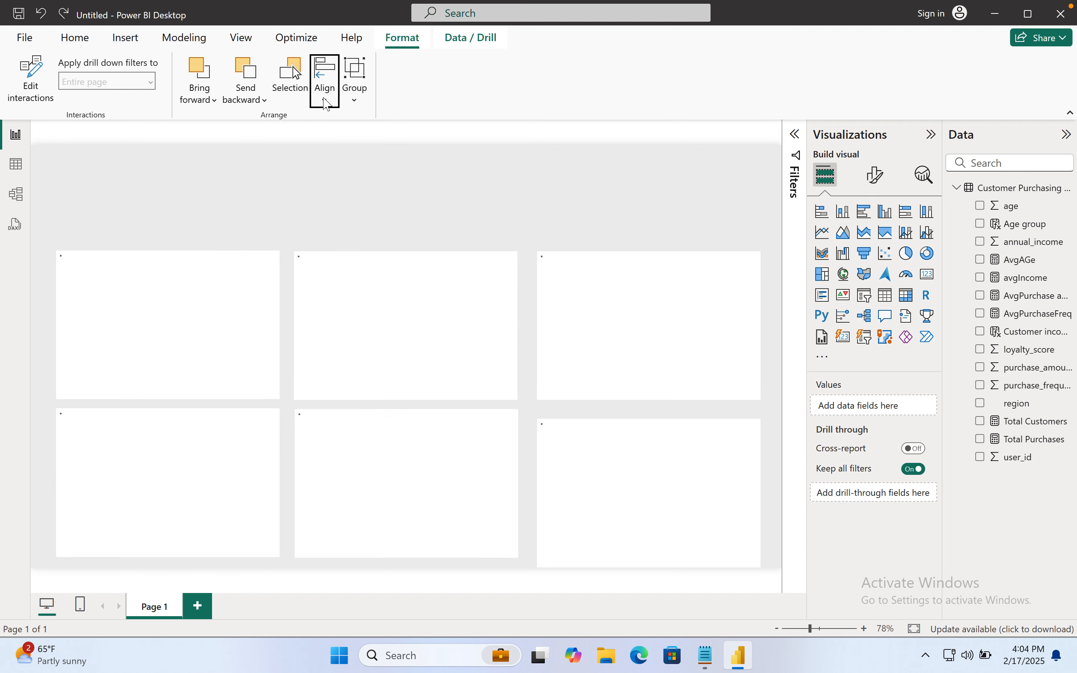
left_click(328, 103)
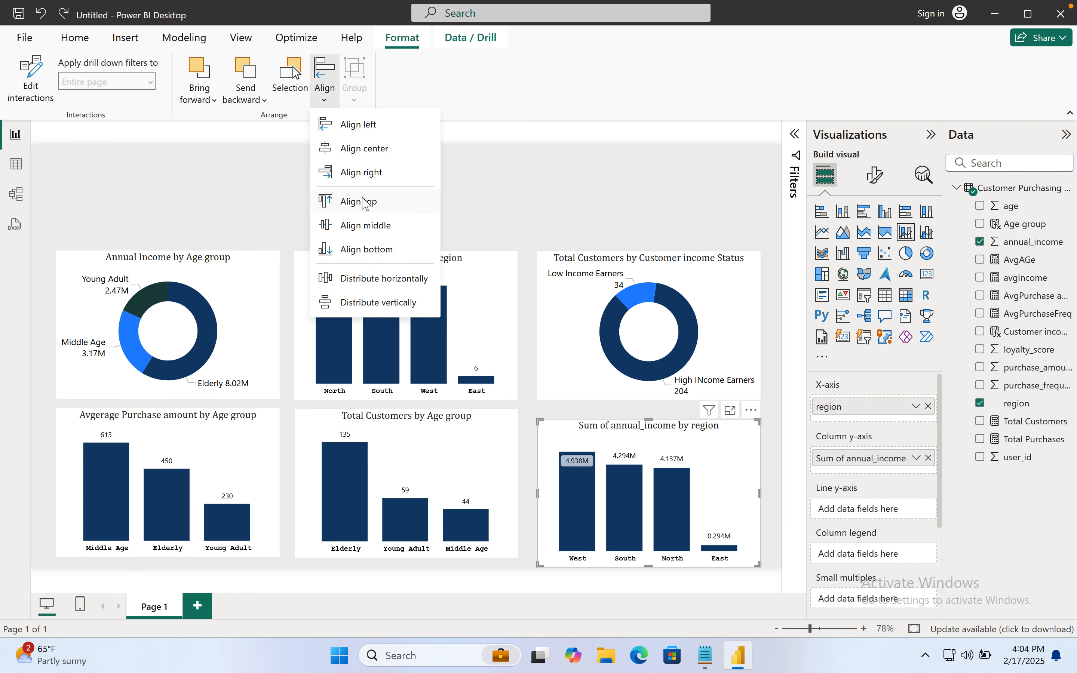
left_click(467, 193)
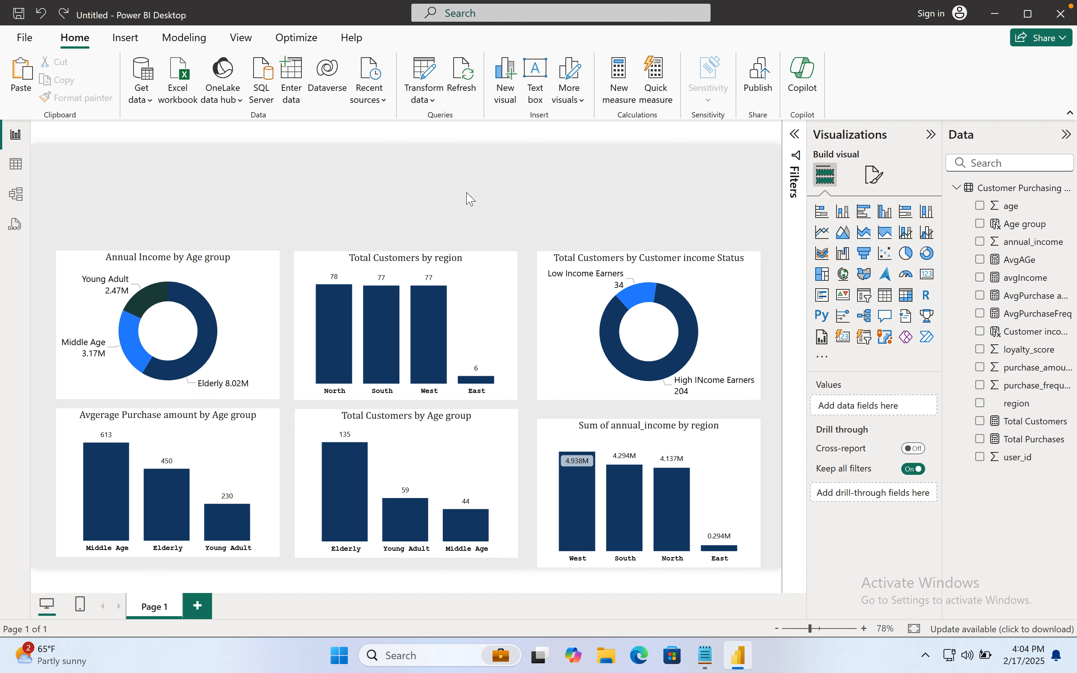
Step: Try to distribute all six charts vertically and horizontally, and undo the distribution
key("ctrl+a")
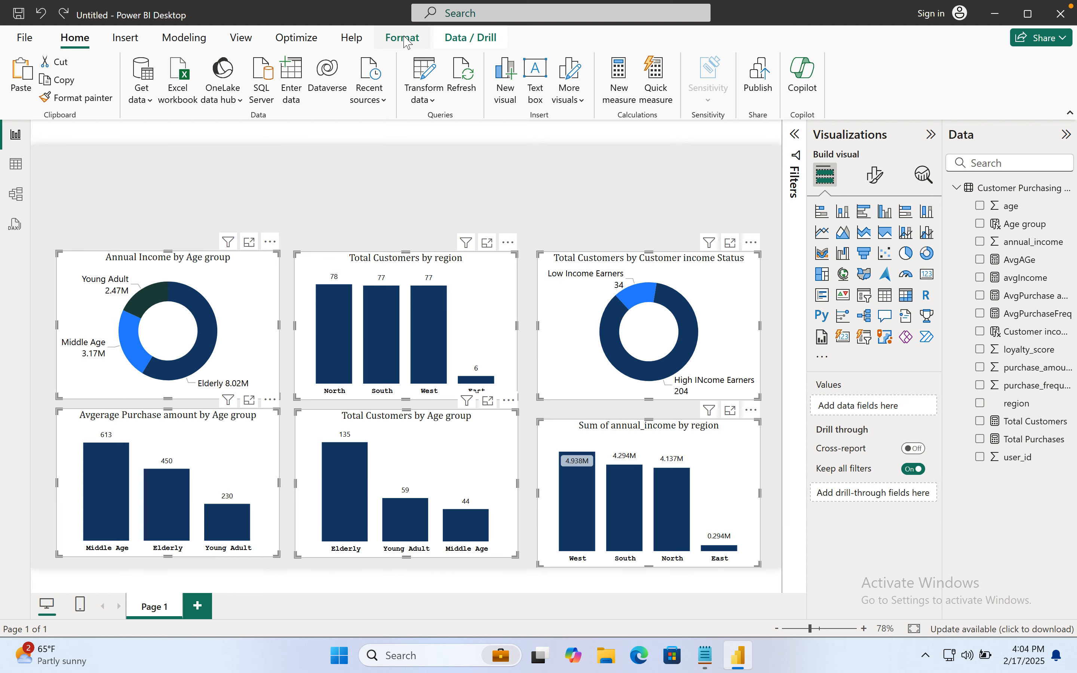
left_click(405, 41)
left_click(328, 103)
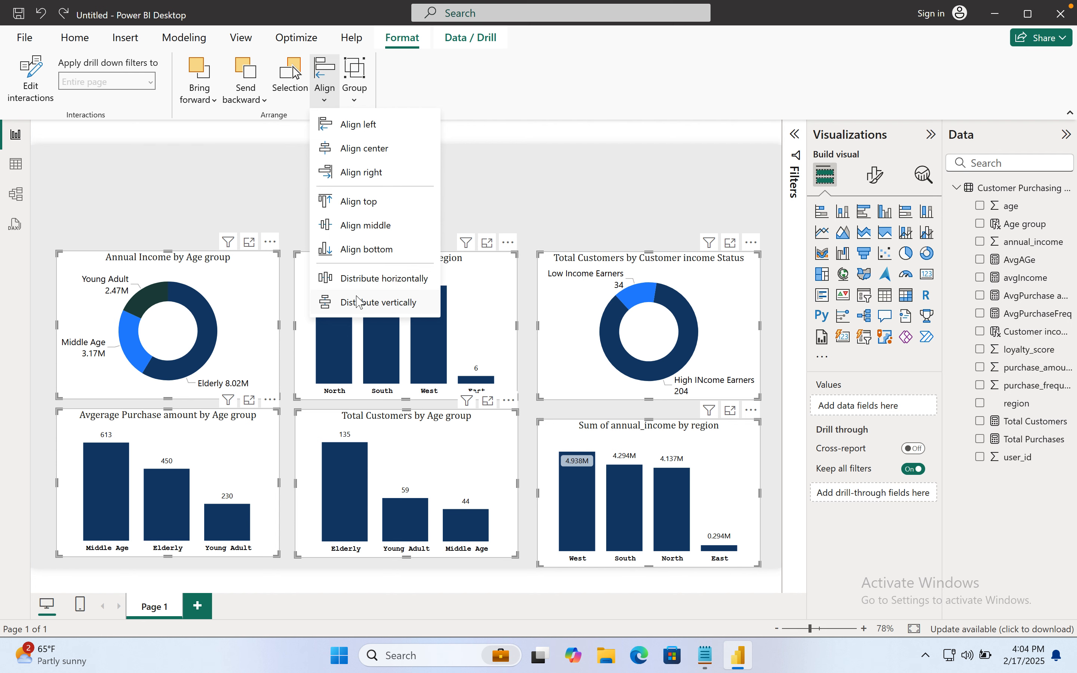
left_click(357, 303)
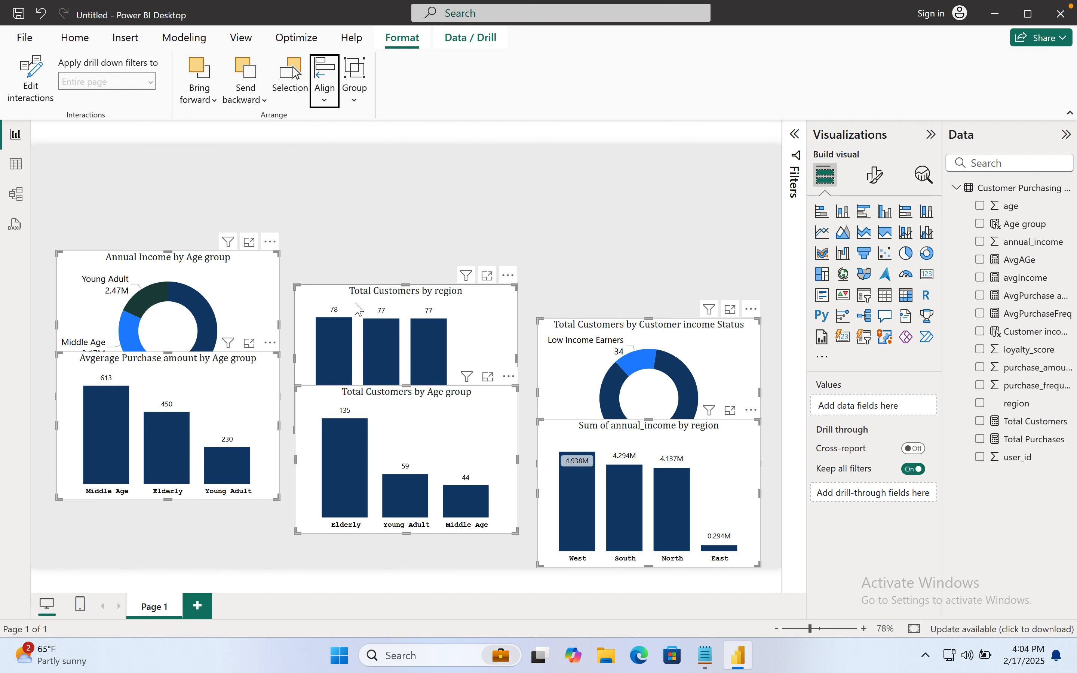
left_click(325, 98)
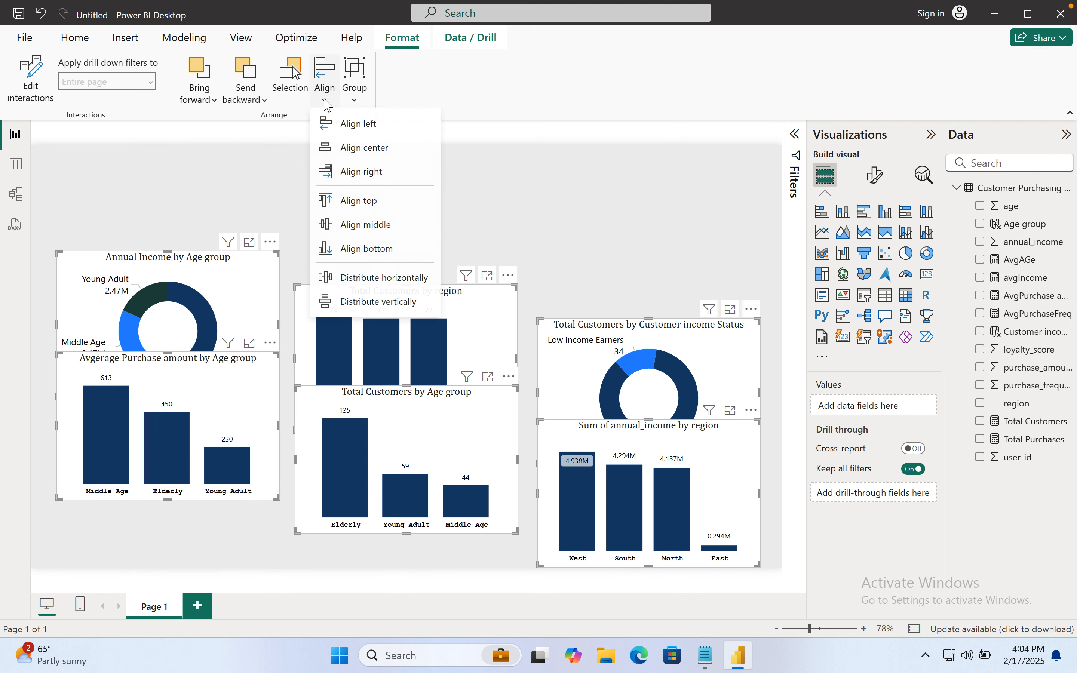
left_click(364, 278)
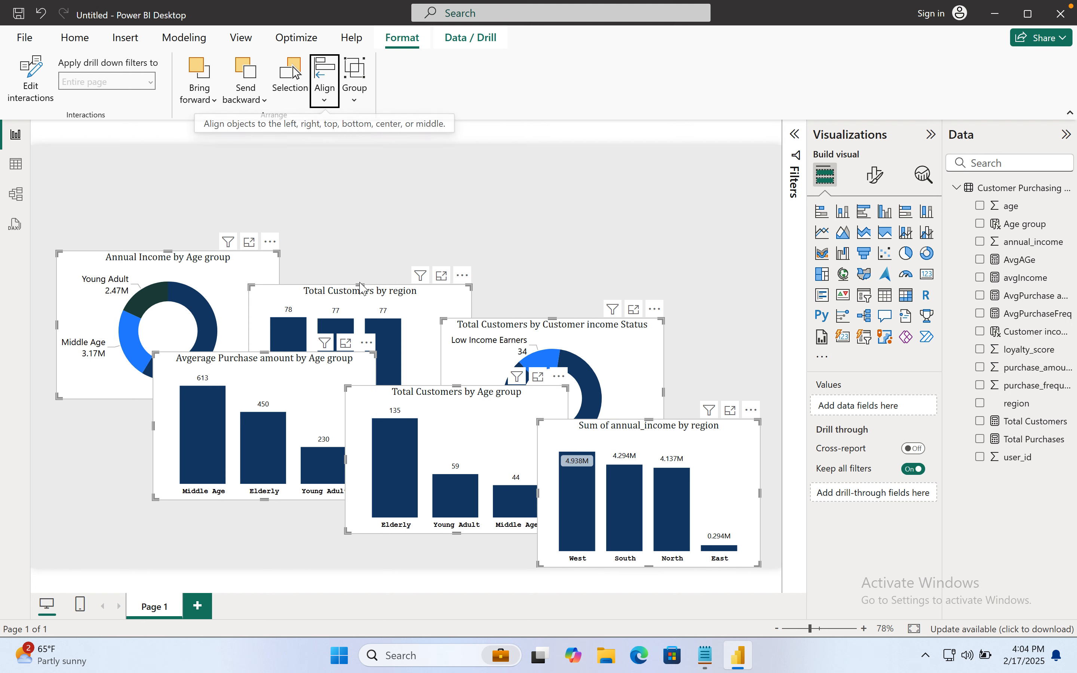
left_click(325, 98)
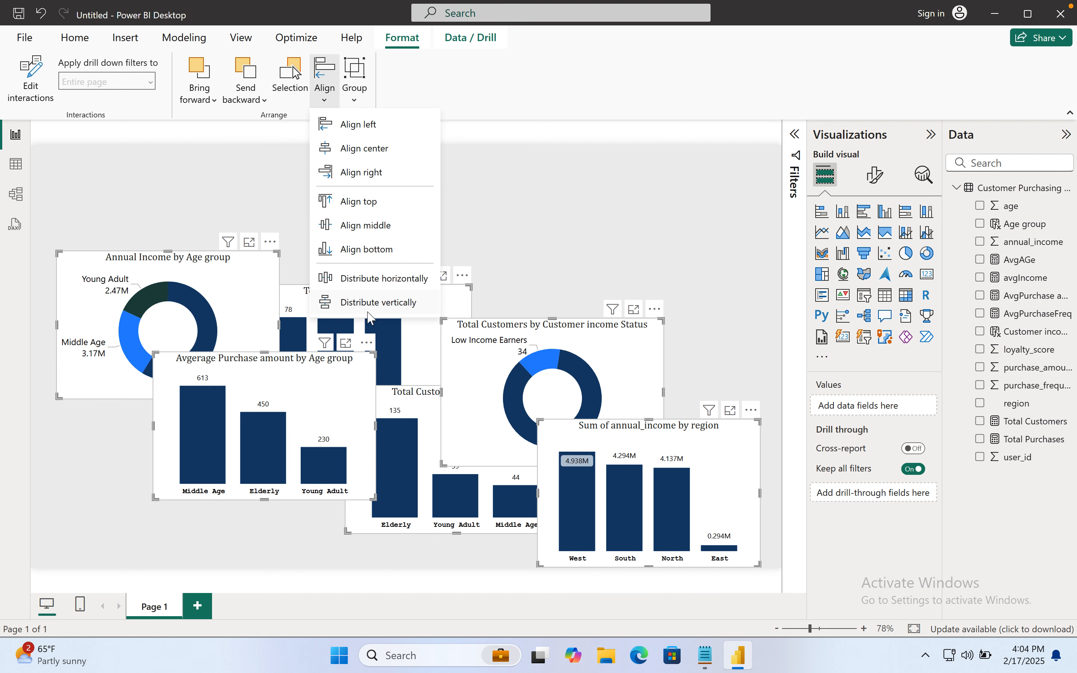
left_click(360, 278)
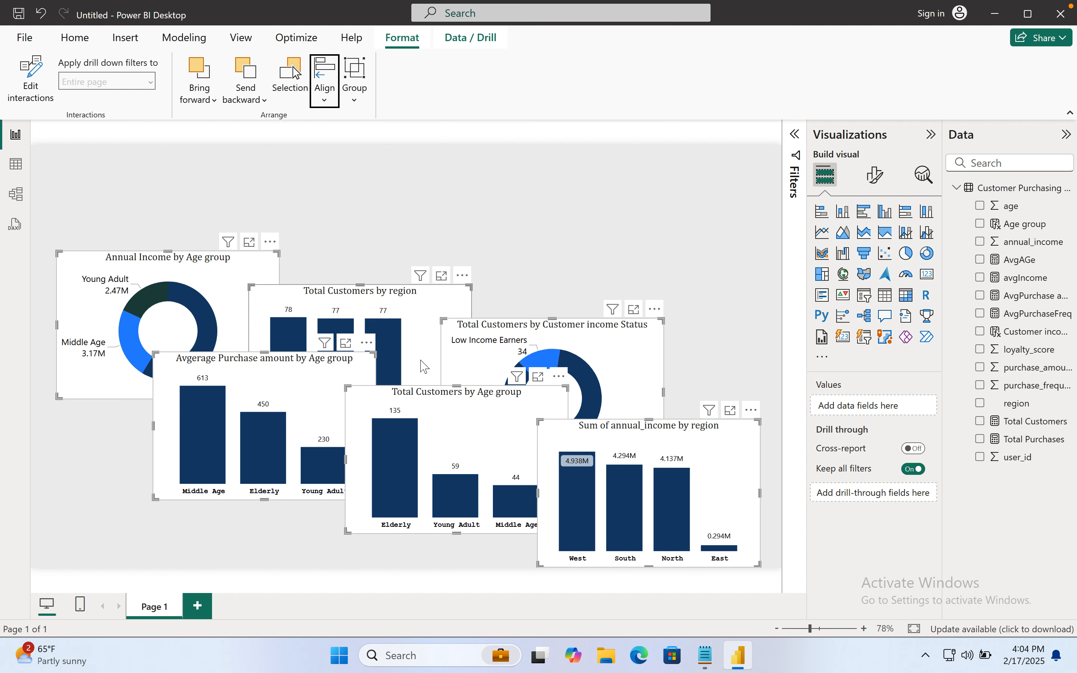
key("ctrl+z")
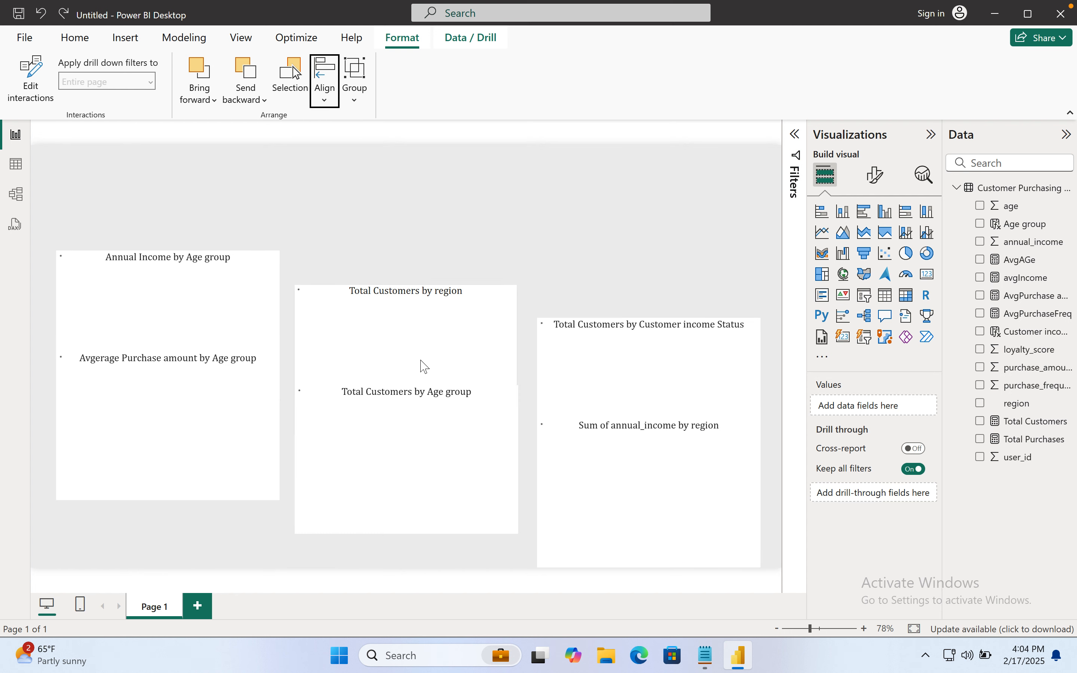
key("ctrl+z")
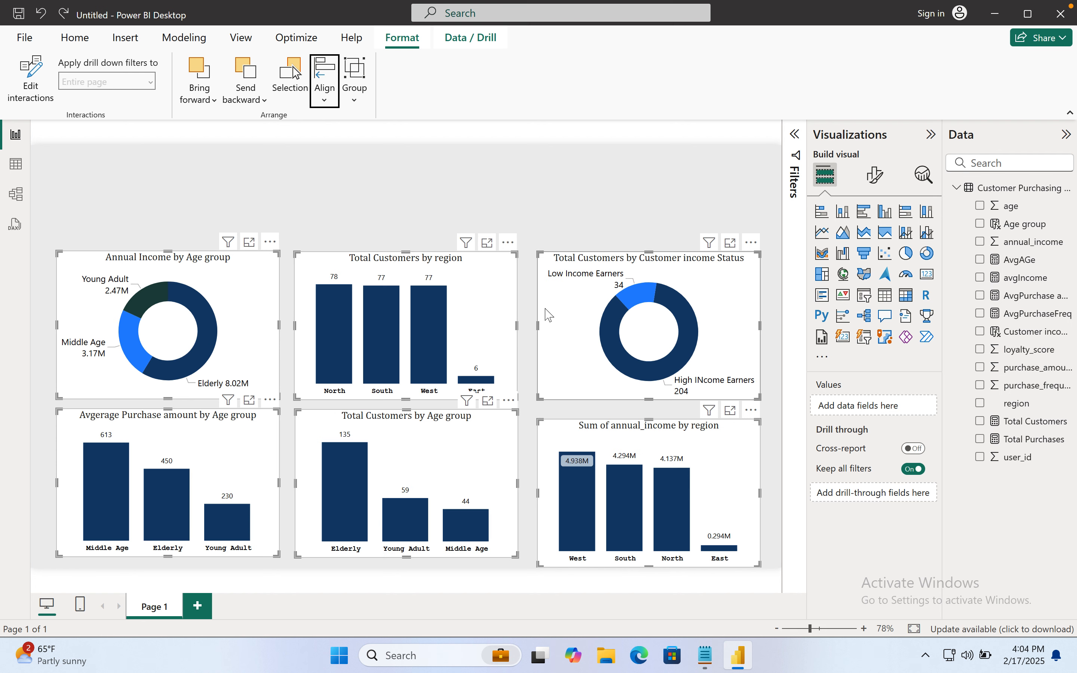
Step: Nudge all six charts slightly right and lower the other five to line up in two even rows with the annual_income by region chart
left_click(559, 313)
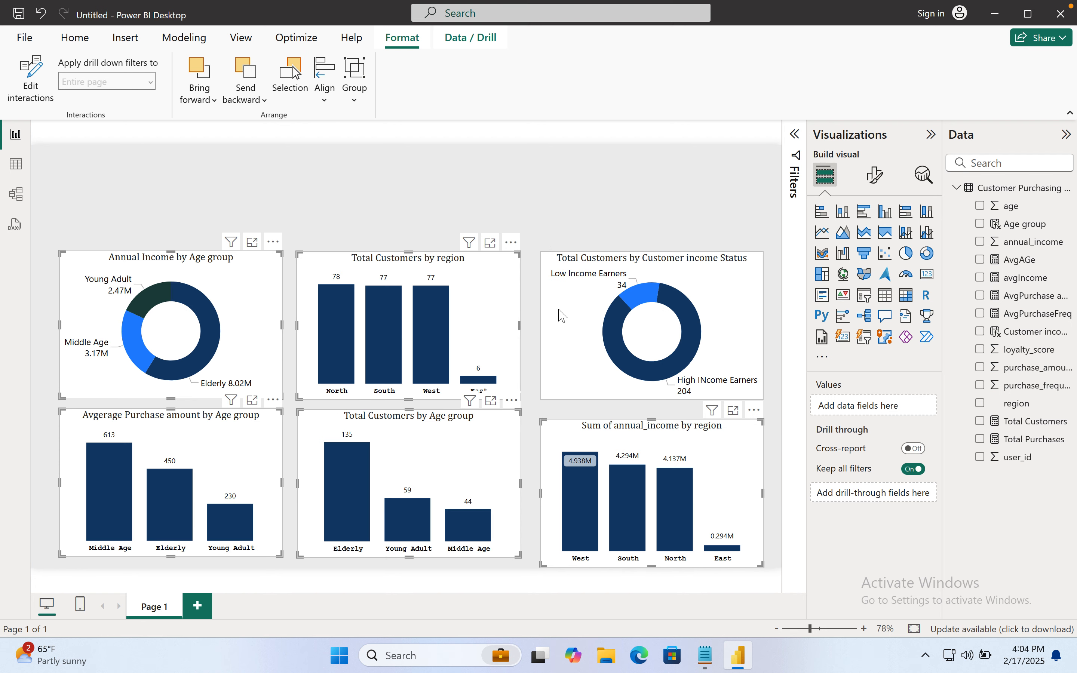
left_click(554, 231)
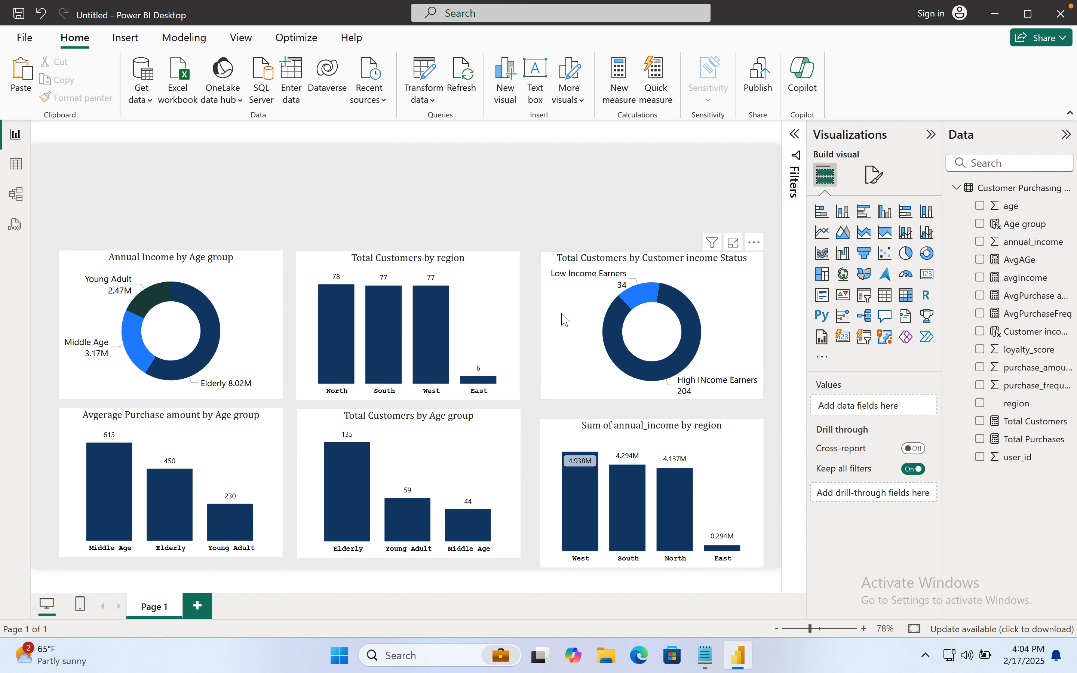
left_click(565, 319)
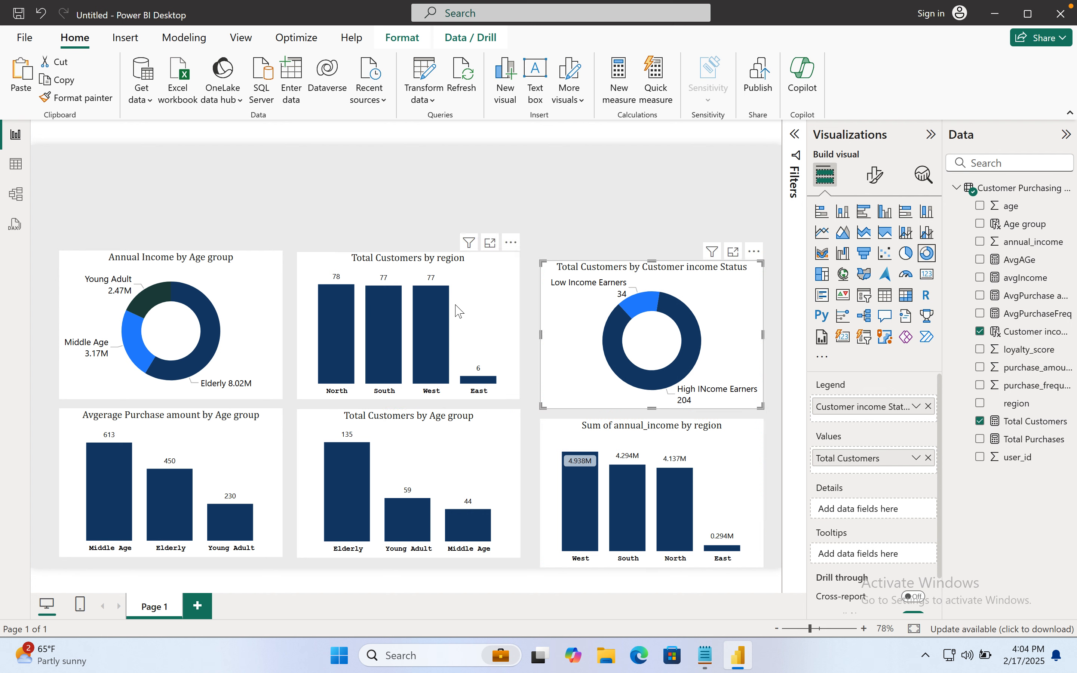
left_click_drag(475, 437, 475, 444)
left_click_drag(478, 325, 480, 327)
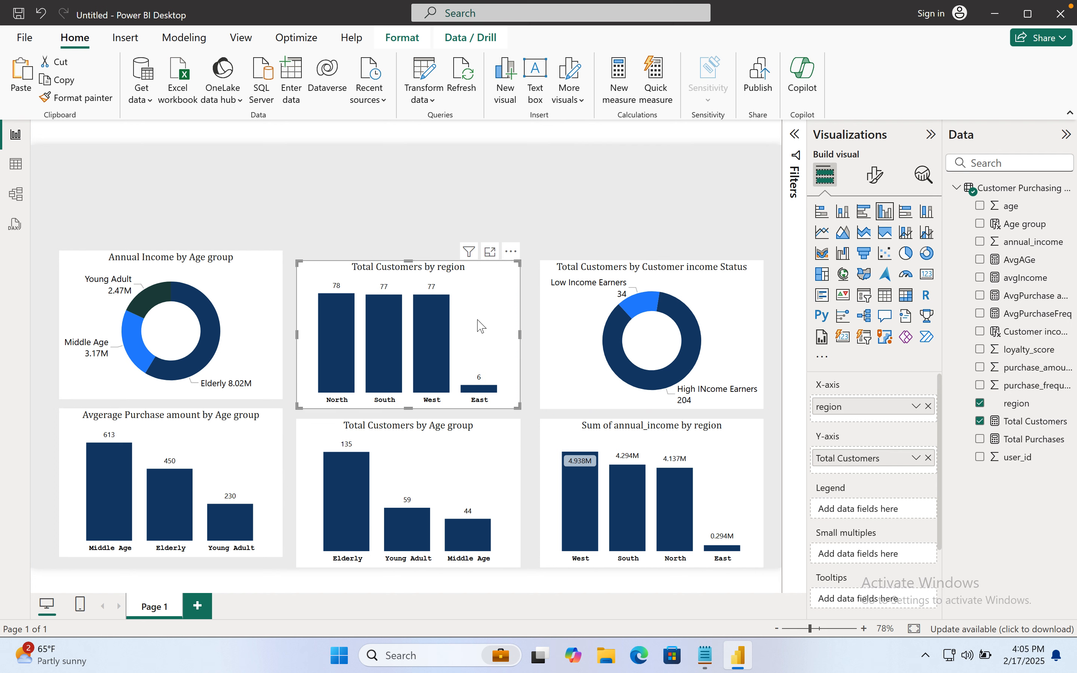
left_click_drag(267, 447, 267, 457)
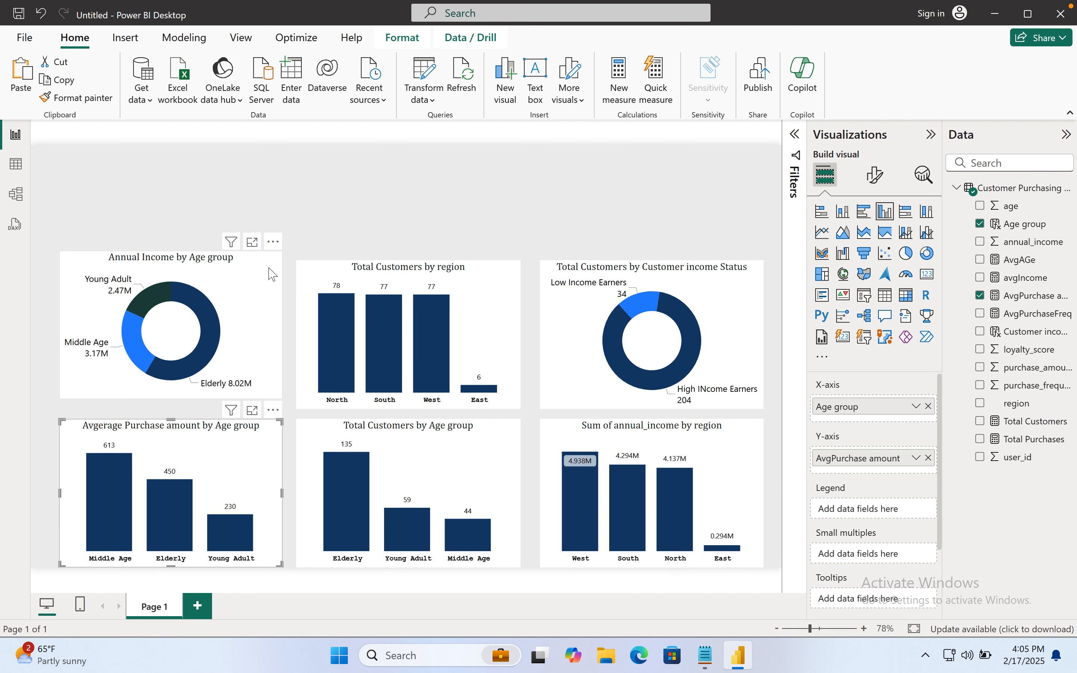
left_click_drag(272, 287, 274, 286)
left_click(407, 224)
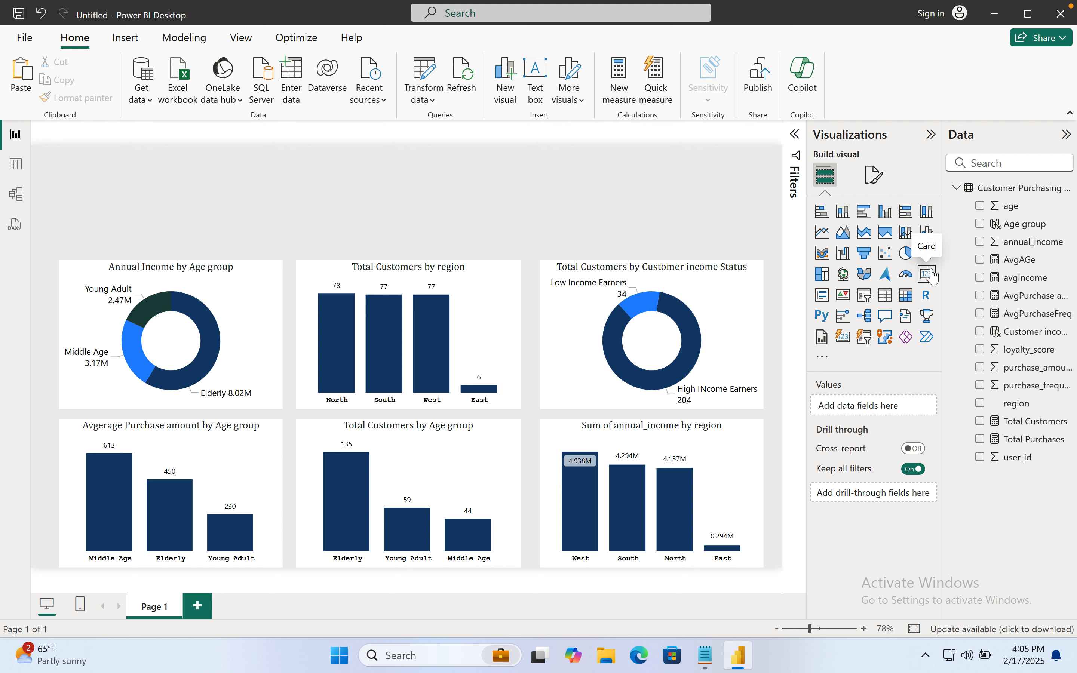
Step: Add a Total Customers card above the Annual Income by Age group chart, shrunk to about 309 wide by 163 high
left_click(927, 274)
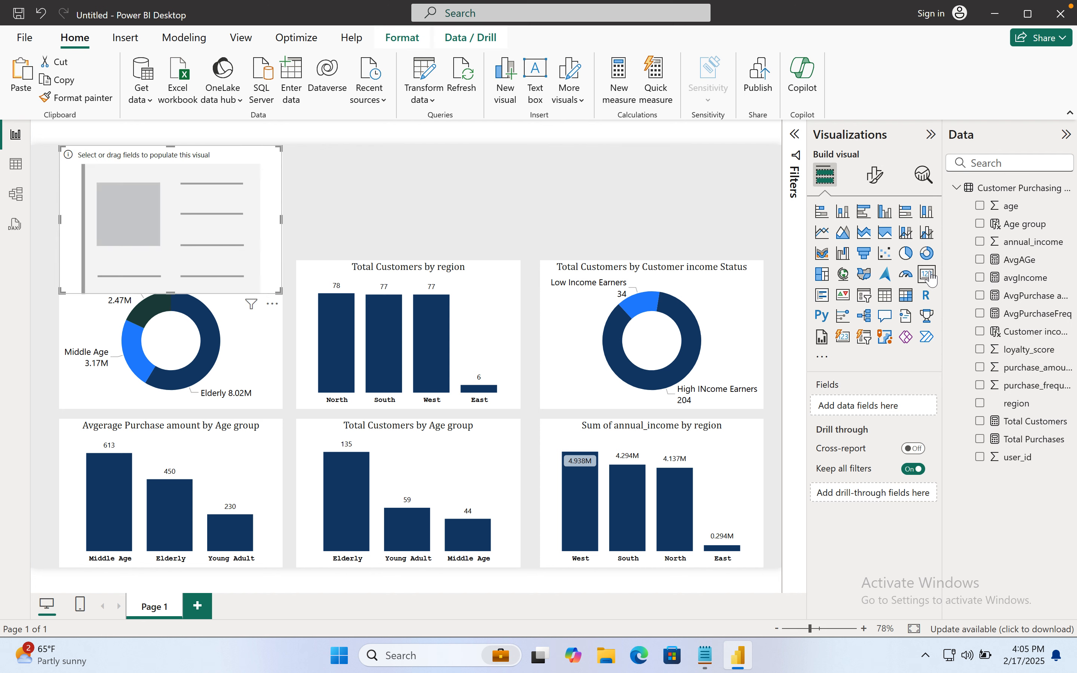
left_click_drag(168, 277, 168, 239)
left_click_drag(281, 191, 240, 192)
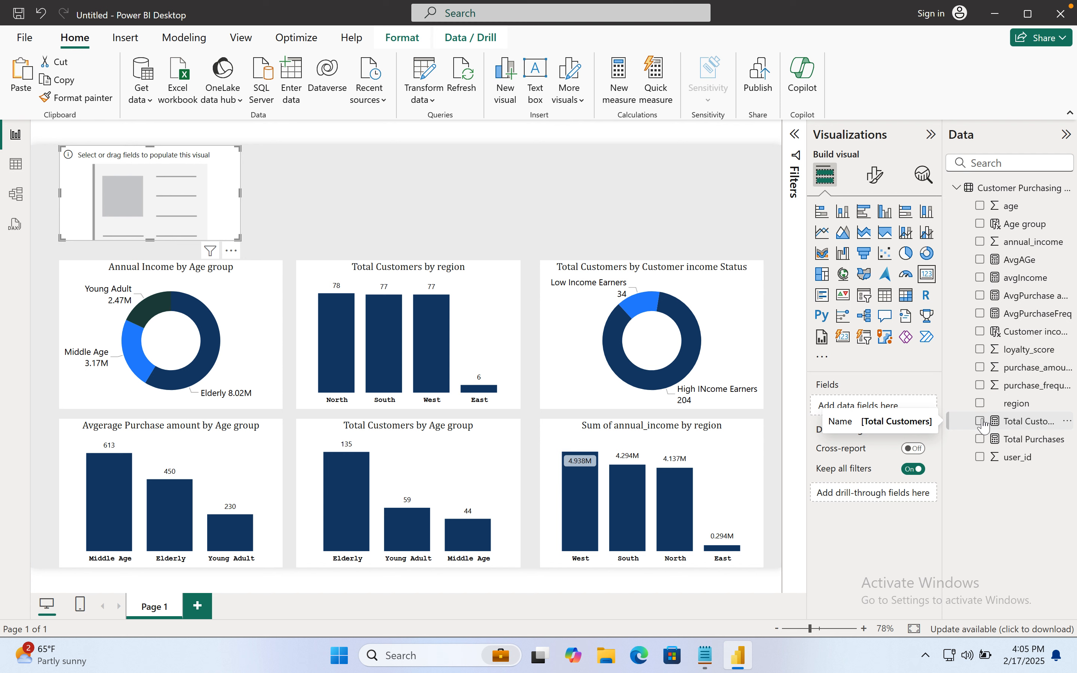
left_click(980, 421)
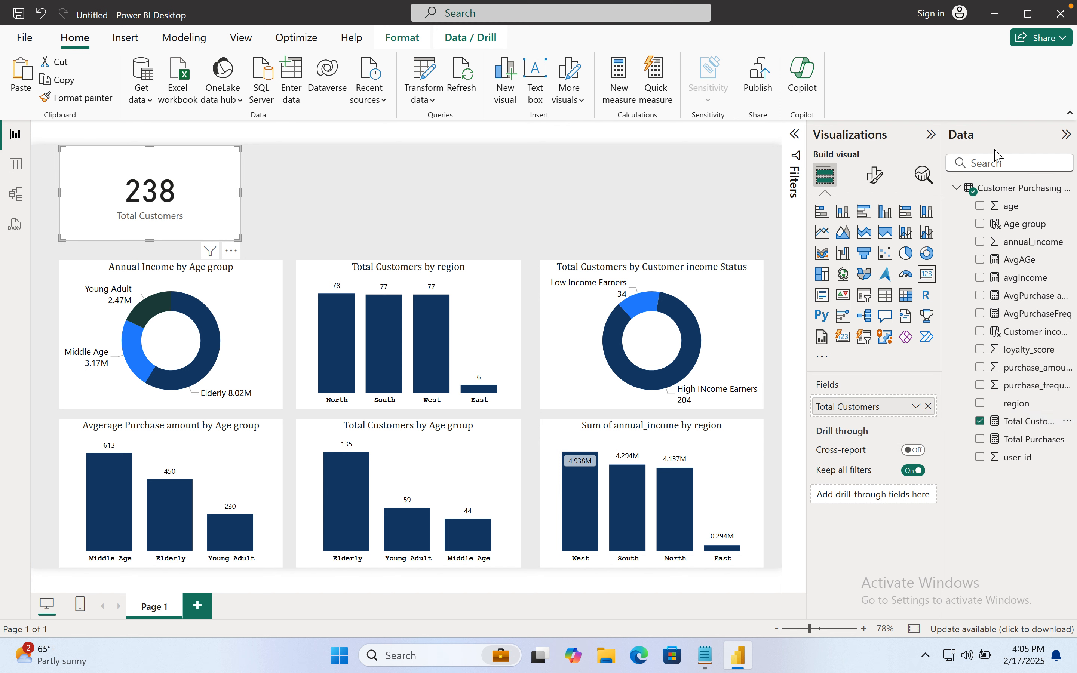
Step: Examine the Total Customers card's visual and general formatting options, including its size properties and effects
left_click(875, 175)
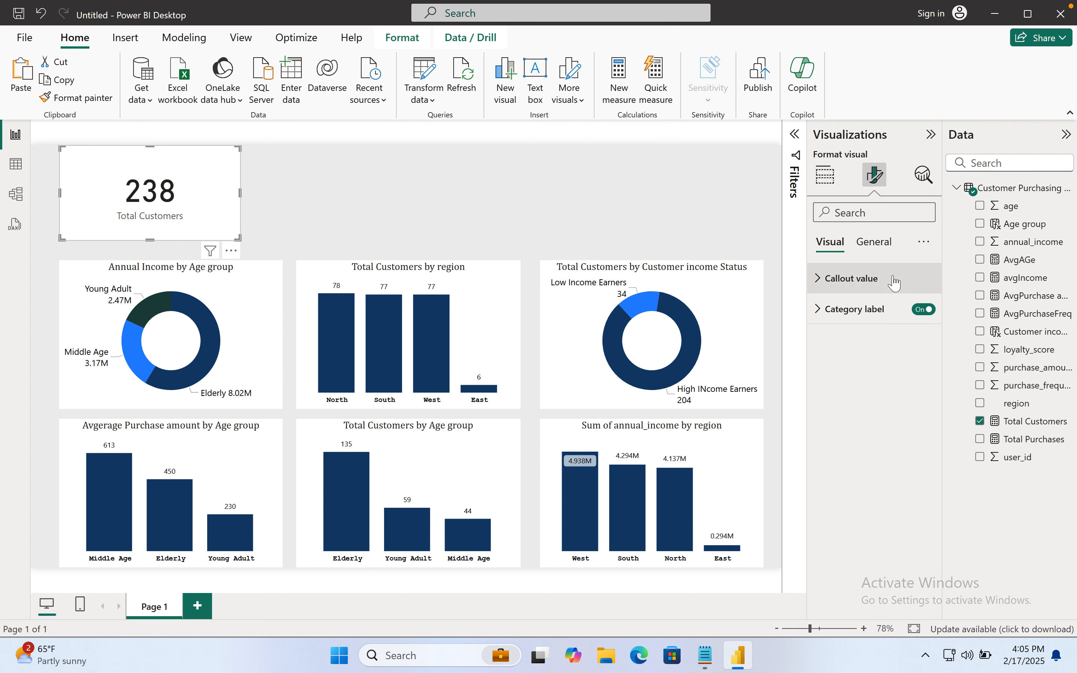
left_click(874, 243)
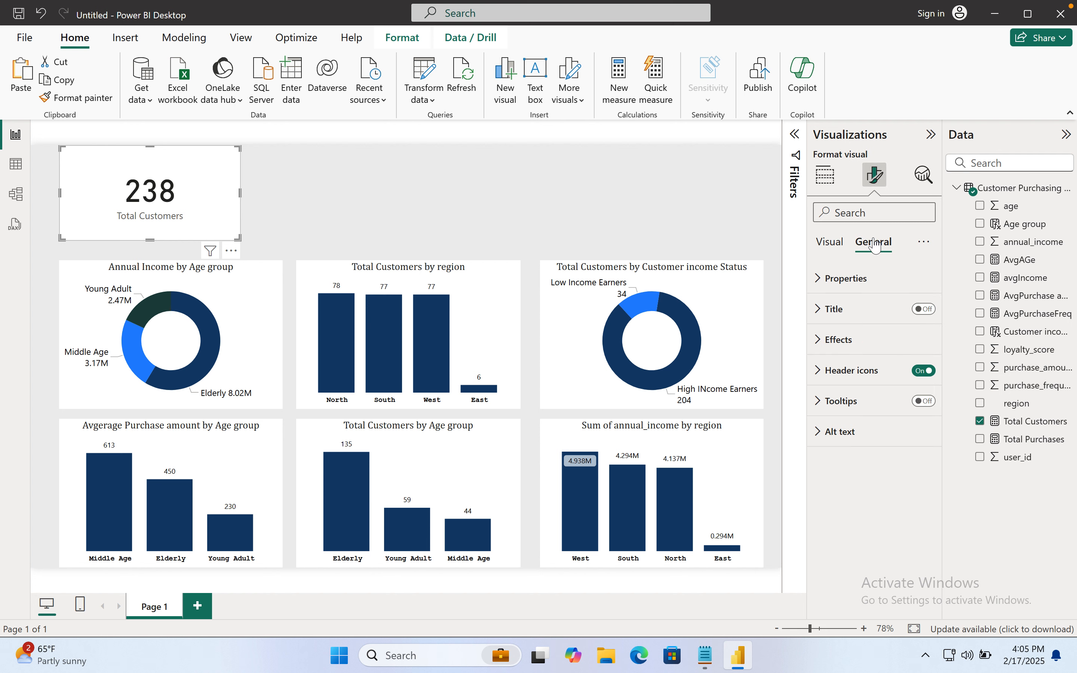
left_click(824, 244)
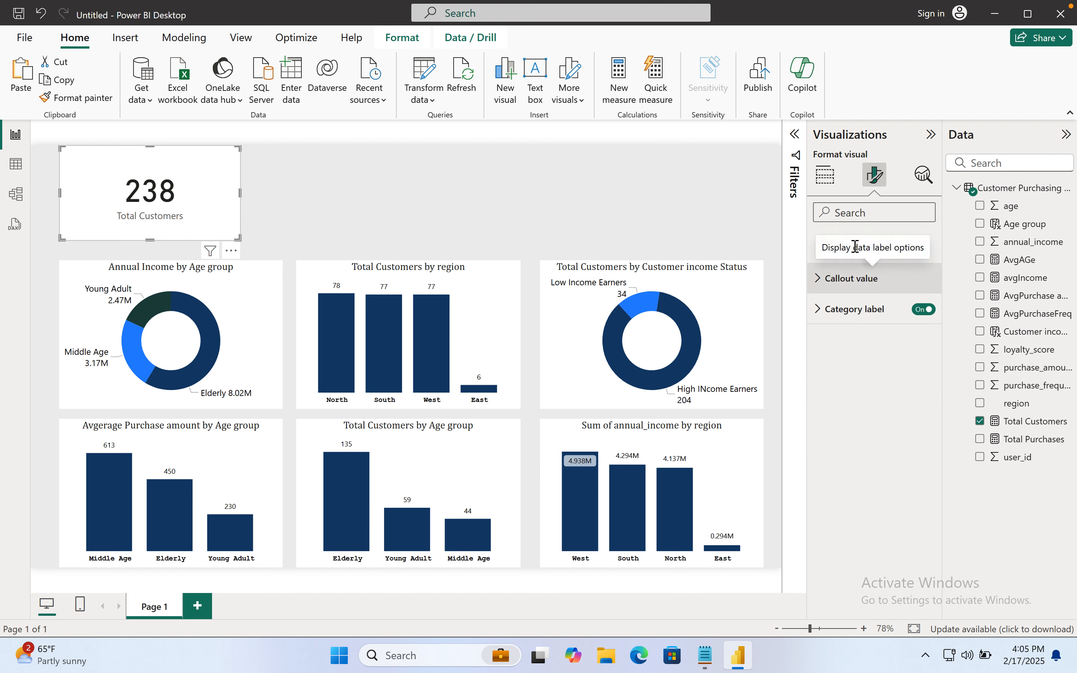
left_click(863, 245)
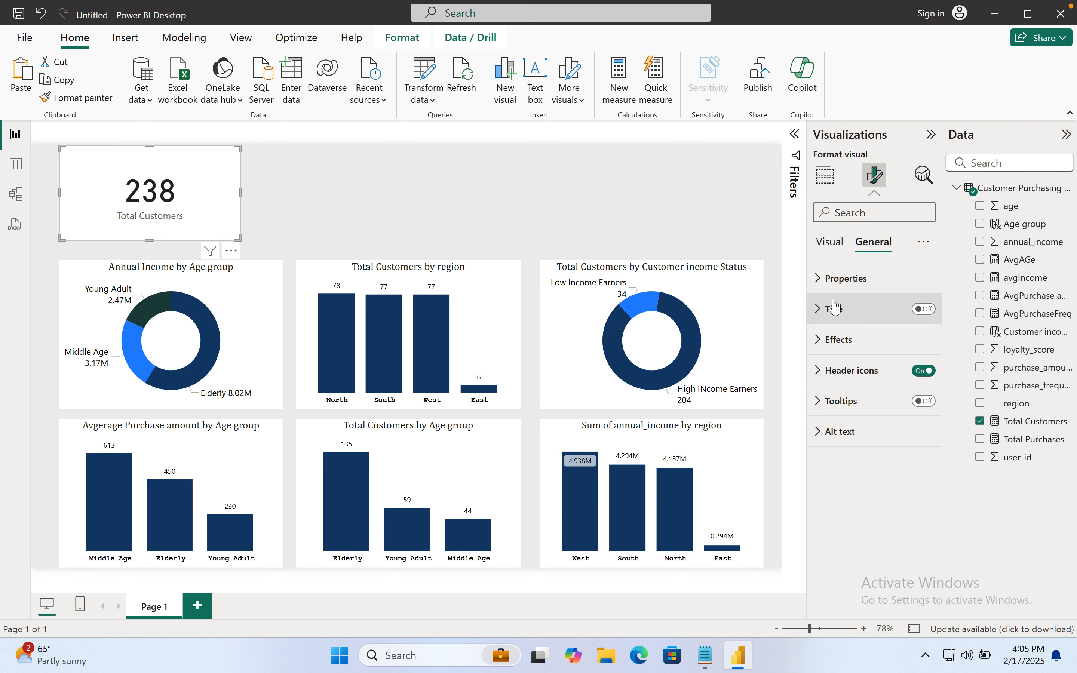
left_click(827, 286)
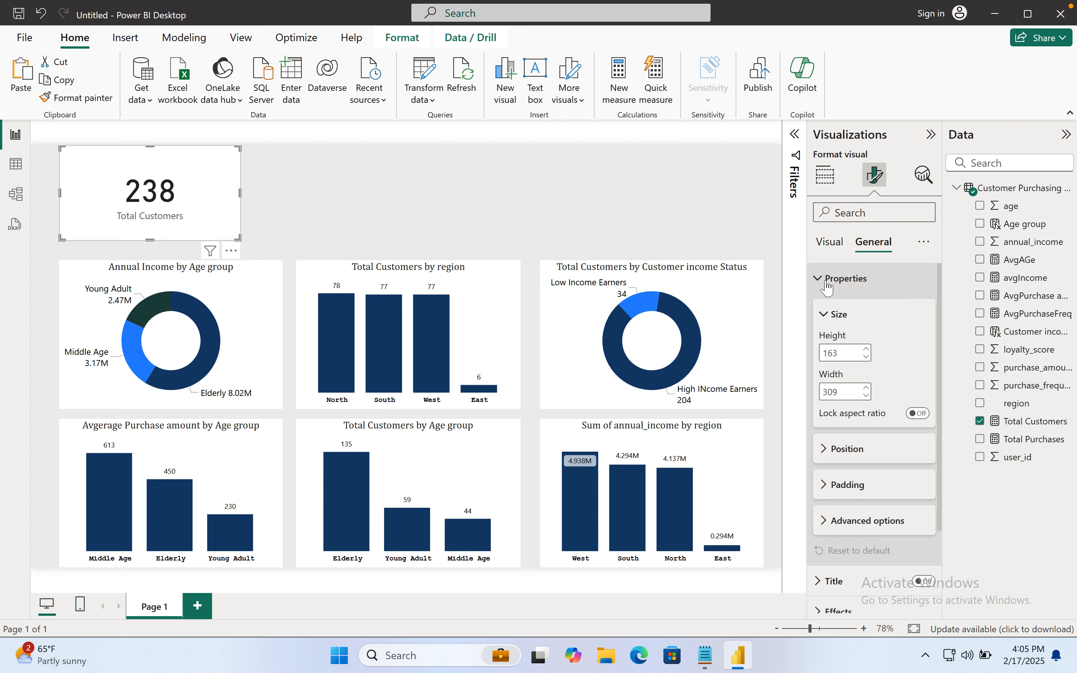
left_click(826, 286)
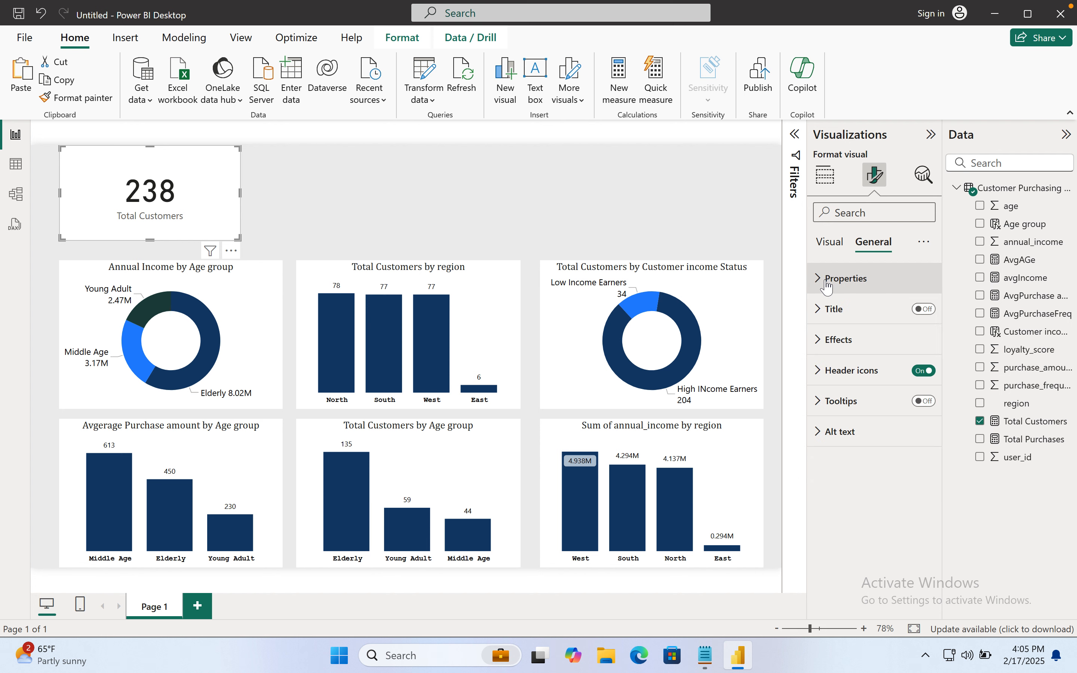
left_click(835, 341)
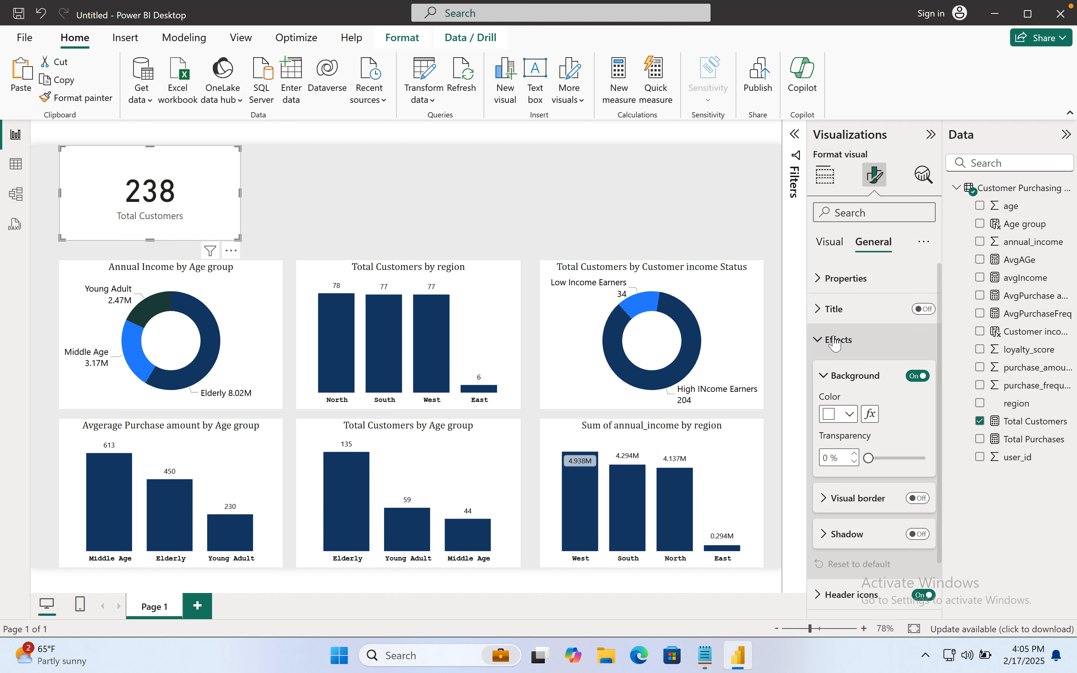
left_click(835, 341)
left_click(832, 247)
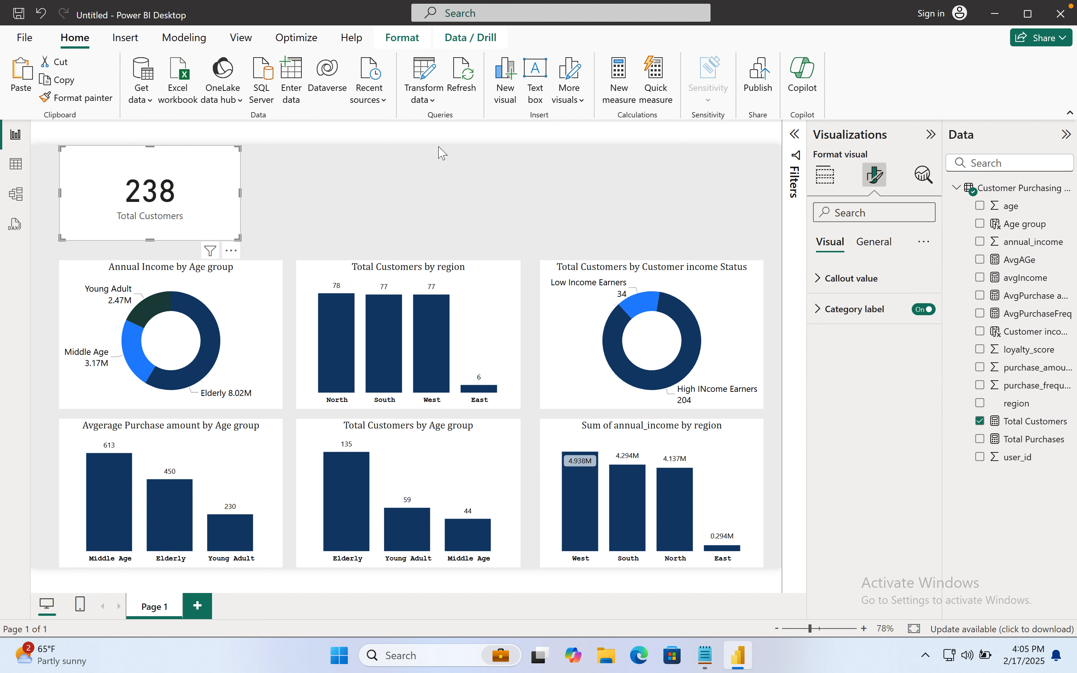
Step: Shift the Total Customers card right and insert a rectangle sized to fill the vacated space above the Annual Income by Age group chart
left_click_drag(192, 176, 581, 179)
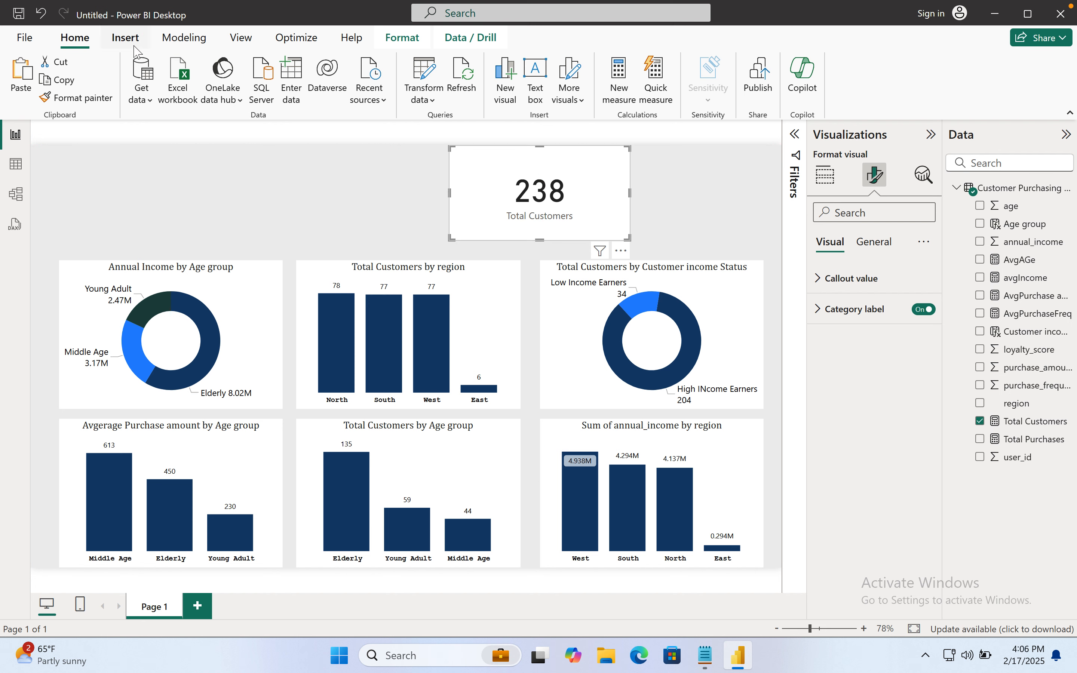
left_click(144, 140)
left_click(125, 38)
left_click(524, 78)
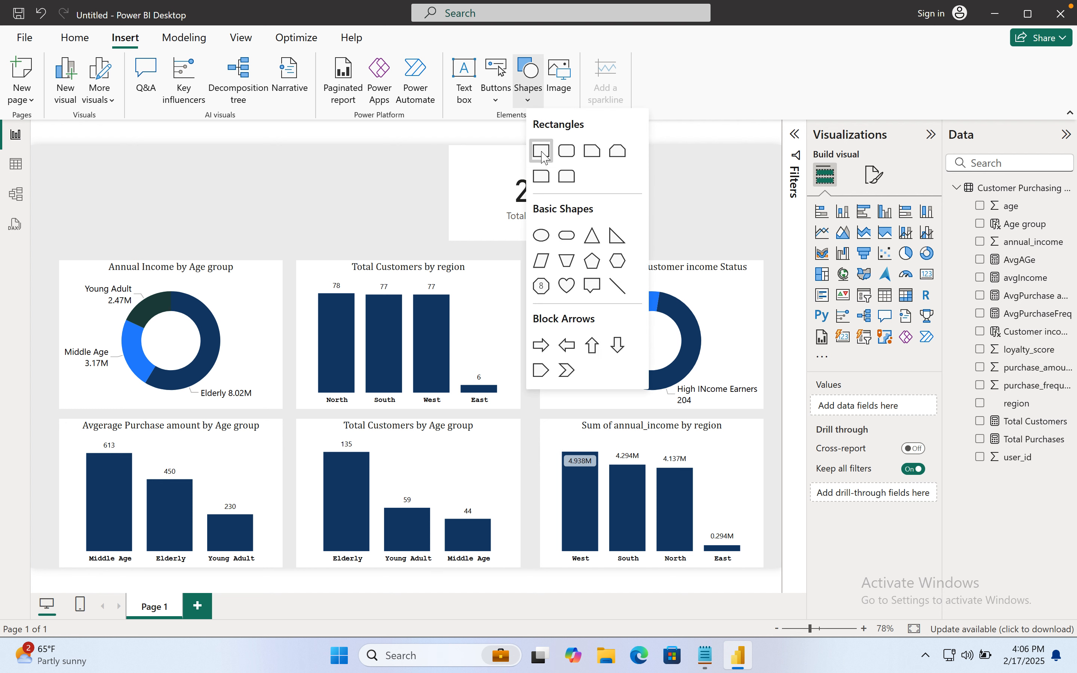
left_click(568, 157)
left_click_drag(281, 243, 202, 199)
Step: Hide the card's category label and give the card a bold, centered title reading "Total Customers"
left_click(527, 207)
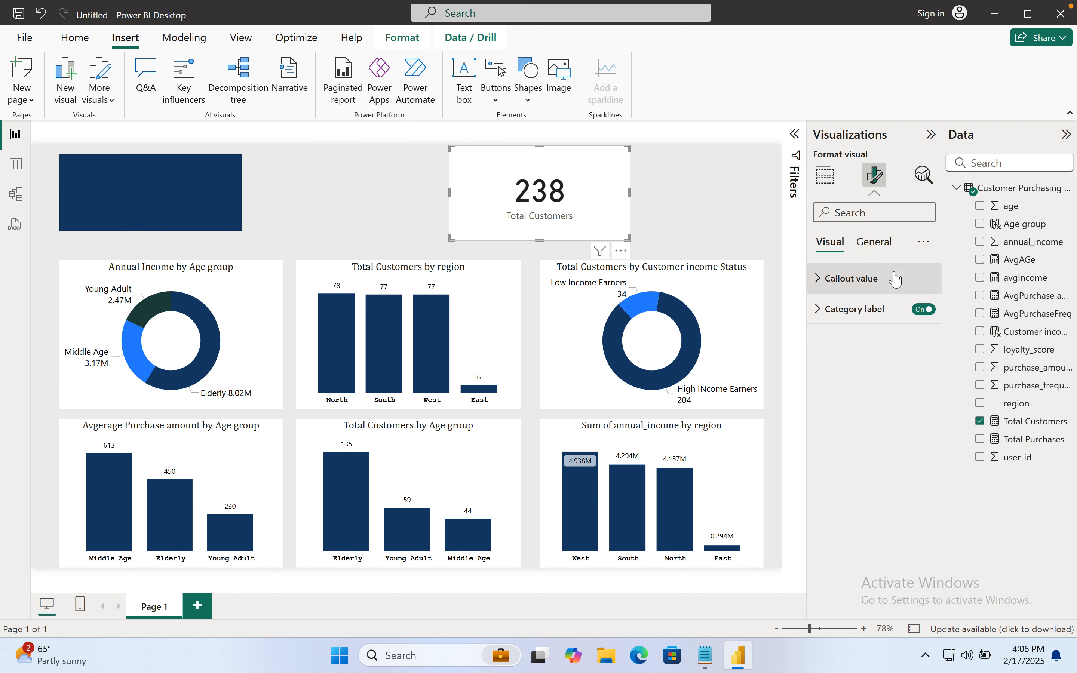
left_click(929, 311)
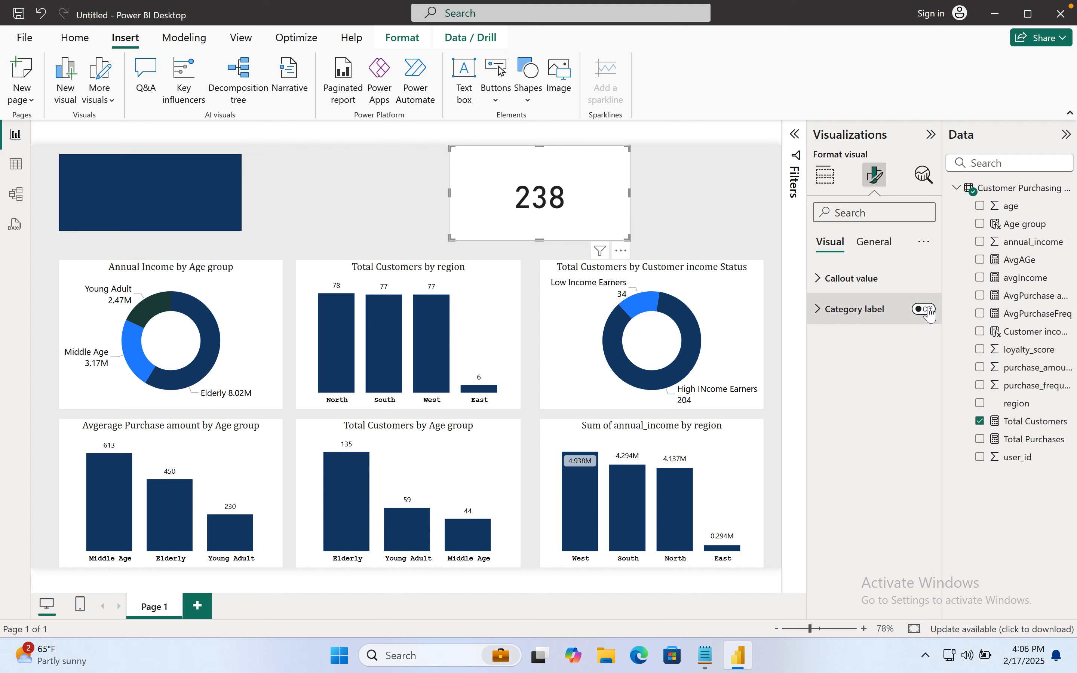
left_click(875, 244)
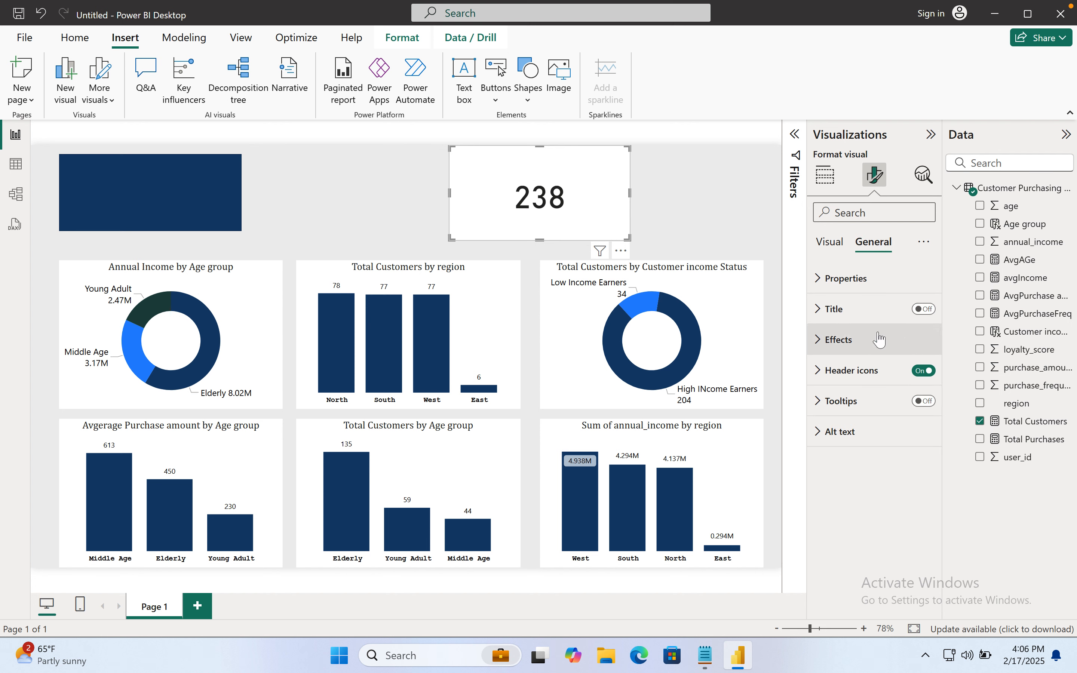
left_click(836, 317)
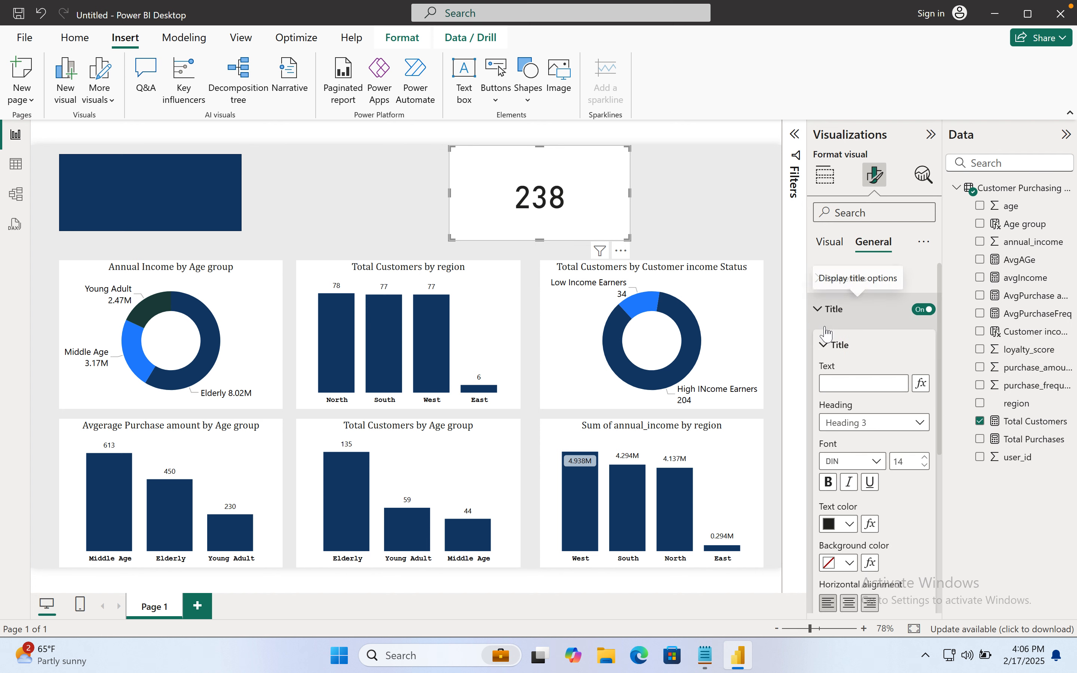
left_click(837, 382)
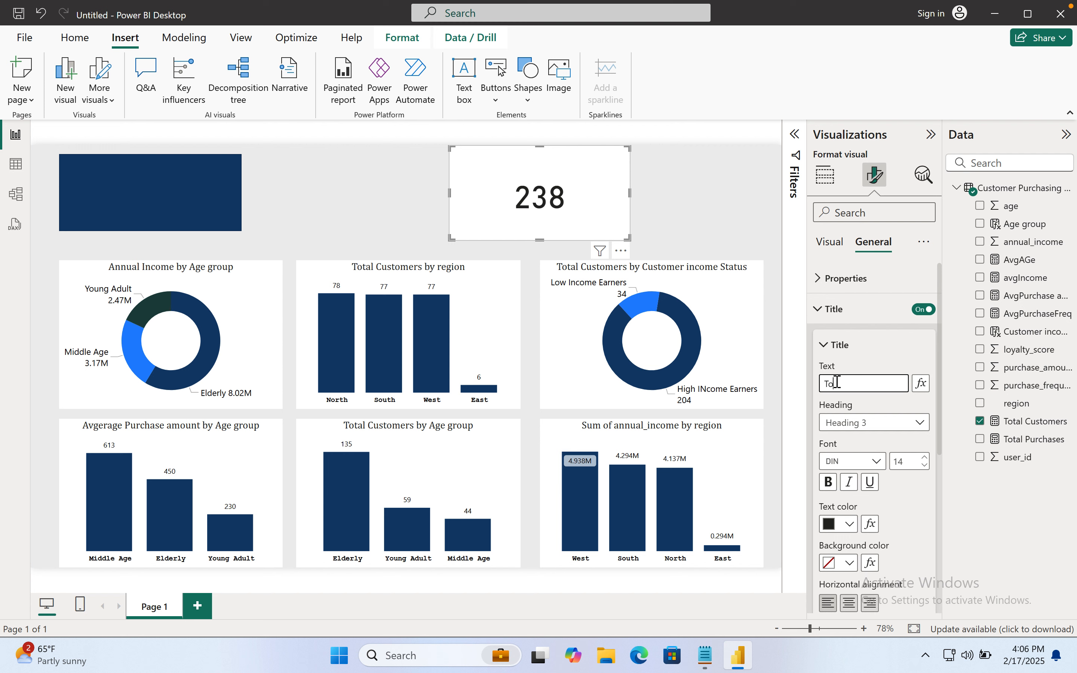
type("Total Customers")
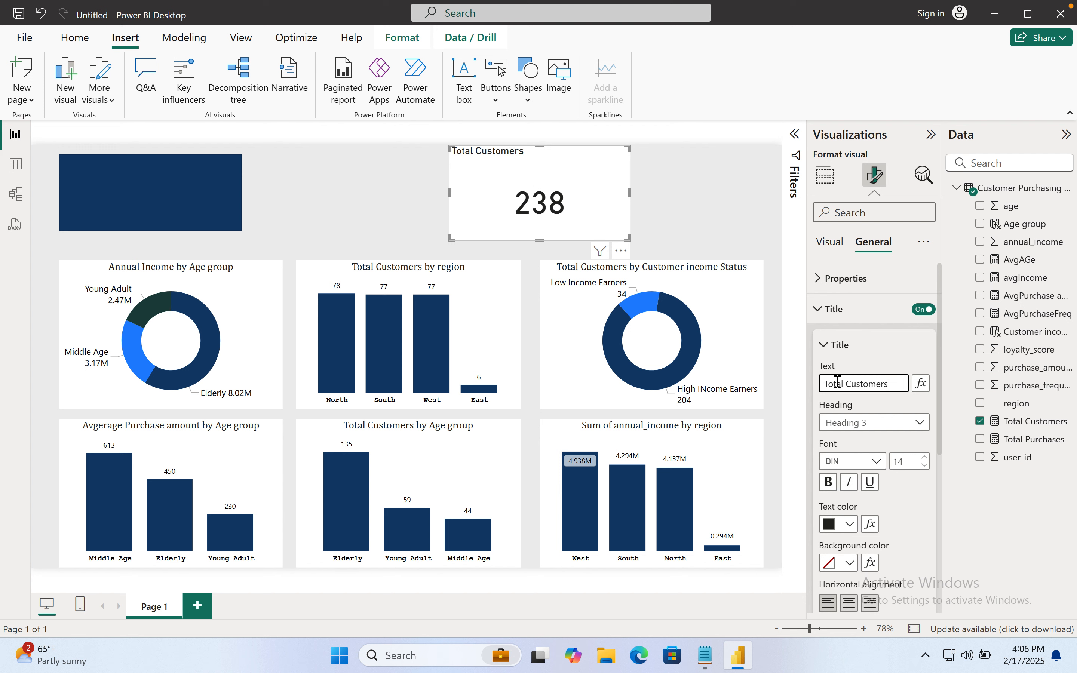
left_click(848, 604)
left_click(827, 481)
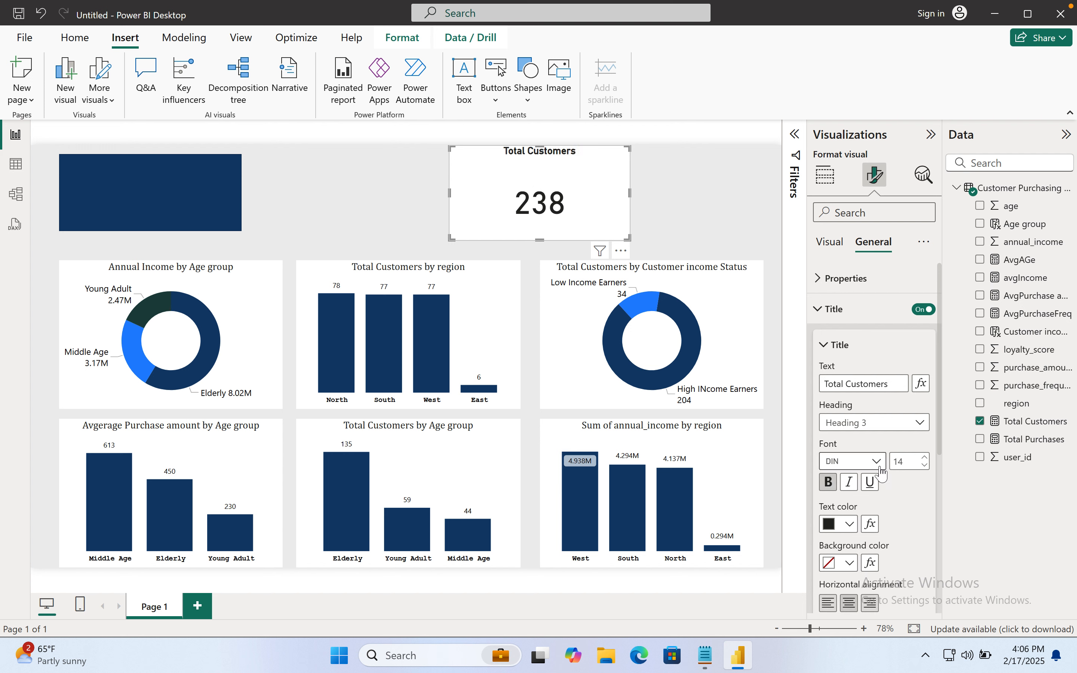
Step: Set the Total Customers card's title font to Cambria at size 13 and shrink the card in both width and height
left_click(876, 461)
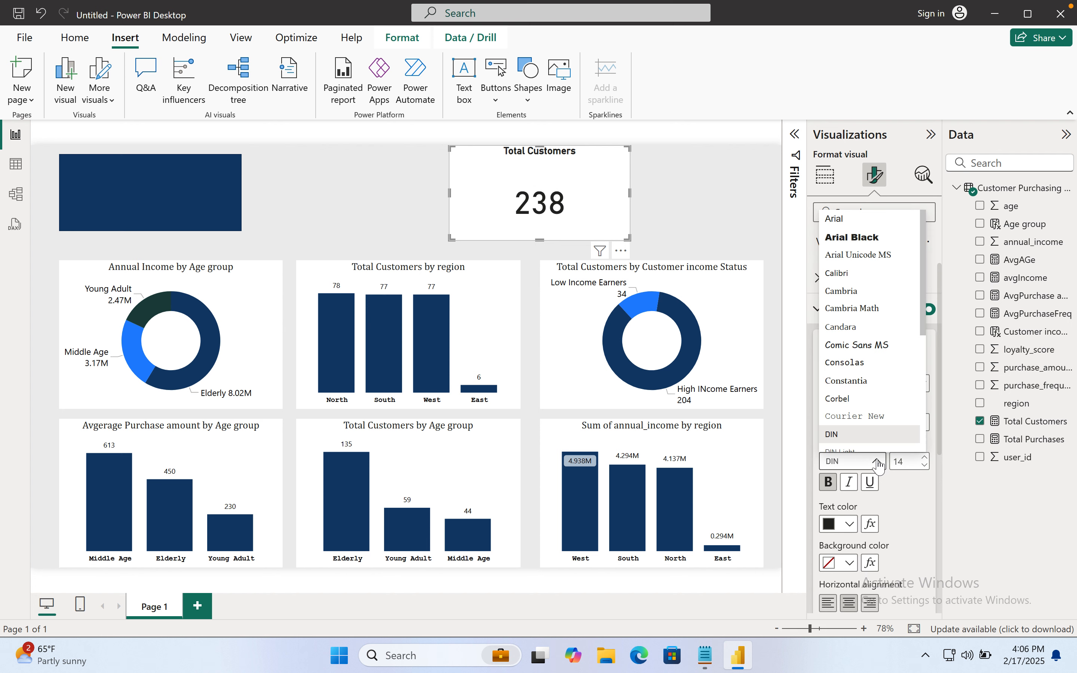
left_click(846, 290)
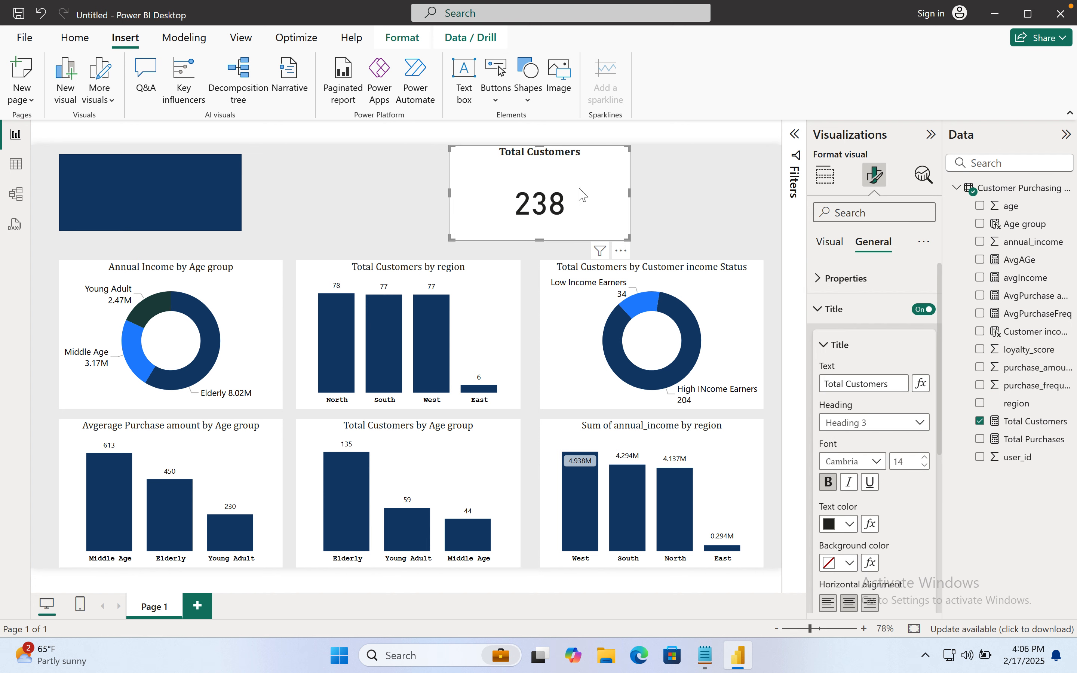
left_click_drag(627, 238, 582, 208)
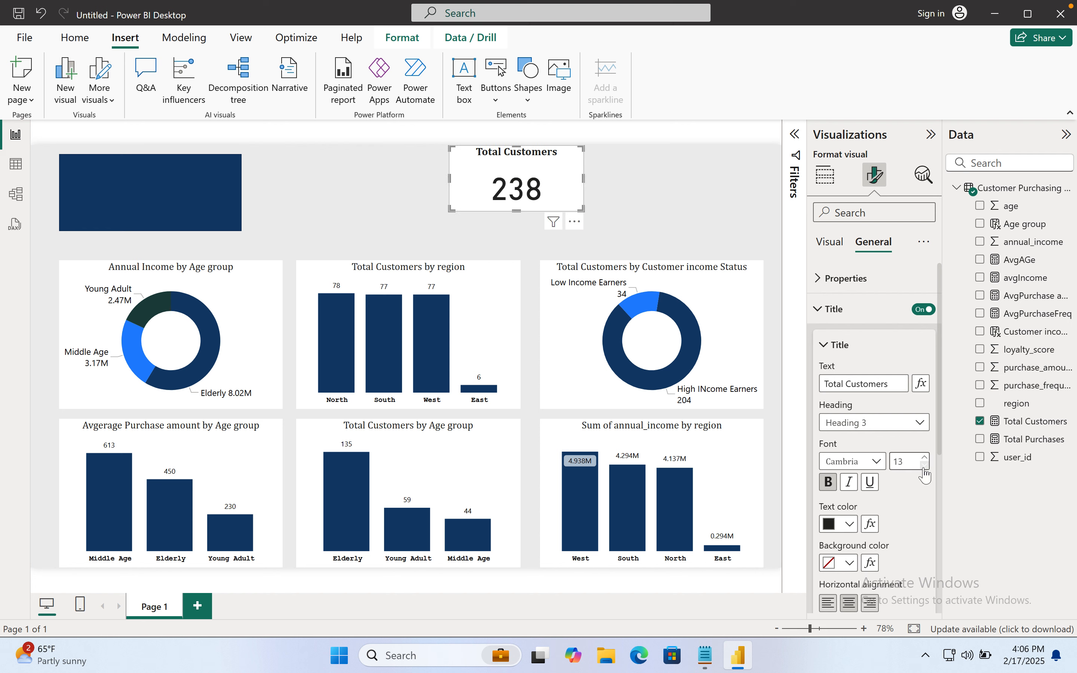
left_click(819, 310)
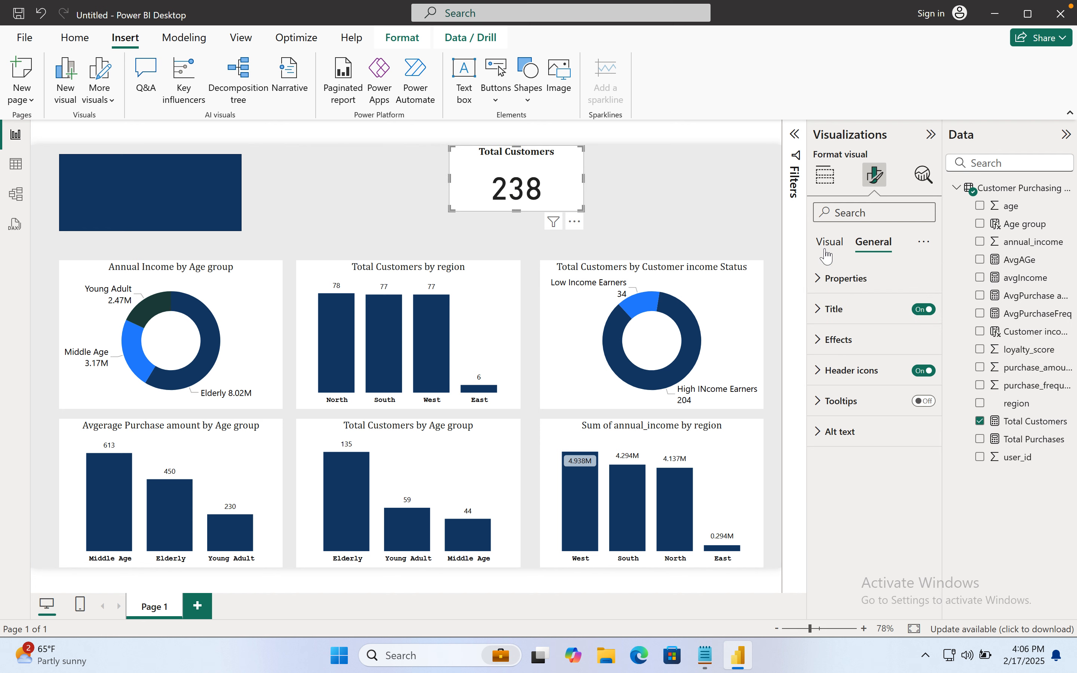
Step: Set the Total Customers card's callout value font size to 40
left_click(827, 243)
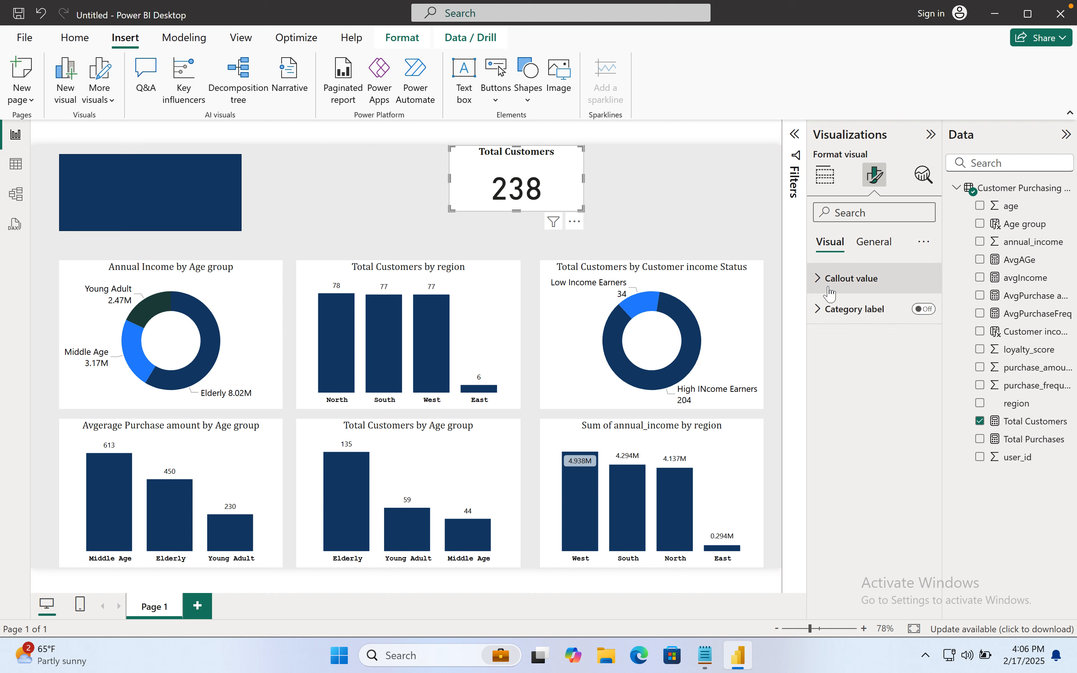
left_click(829, 289)
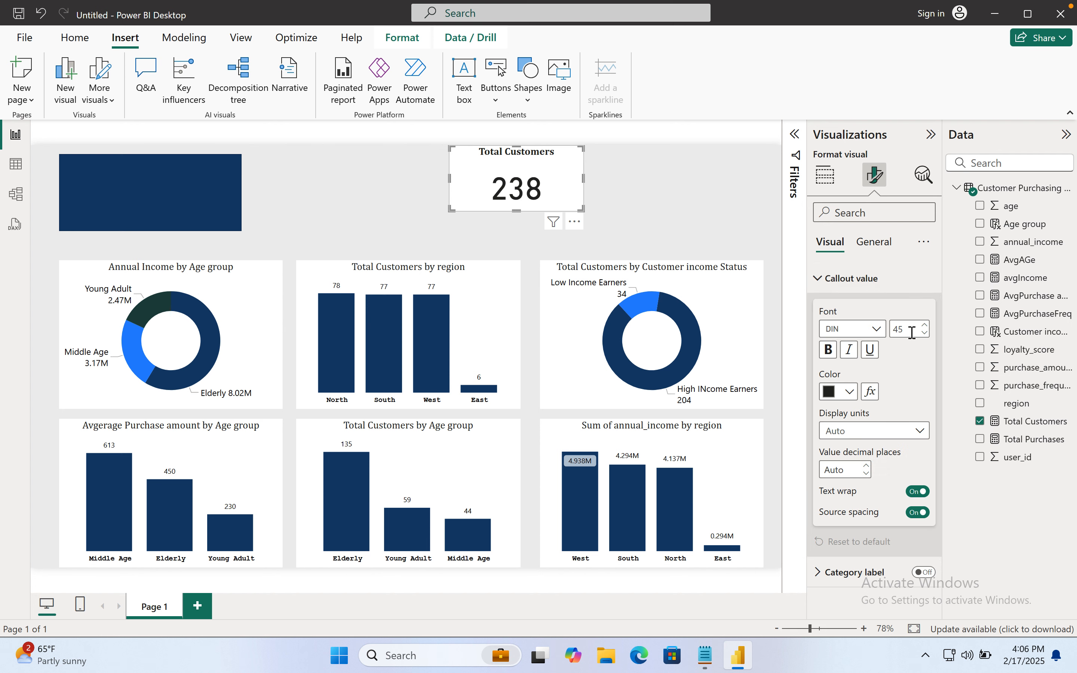
left_click(924, 333)
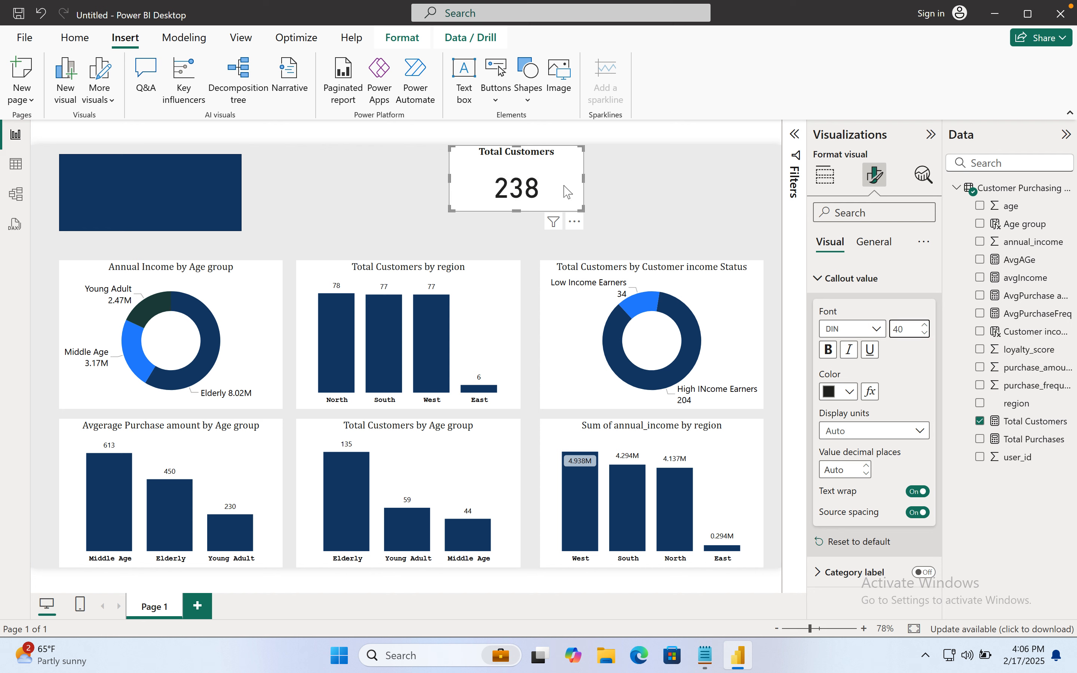
Step: Turn off the Total Customers card's background and place the card over the dark blue rectangle
left_click(873, 243)
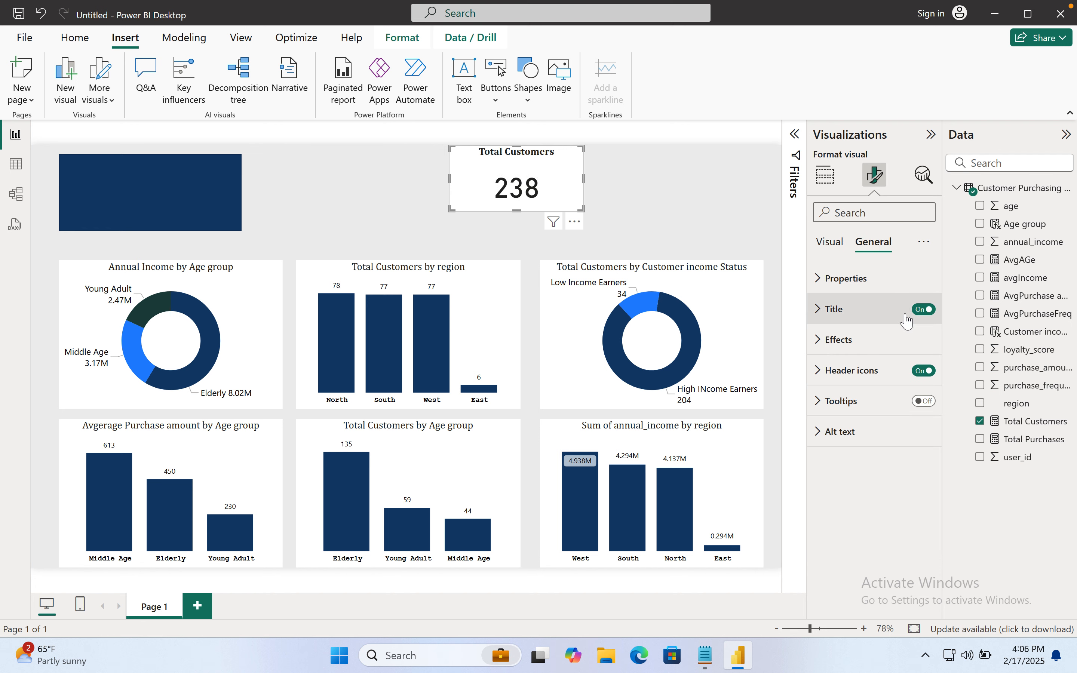
left_click(817, 342)
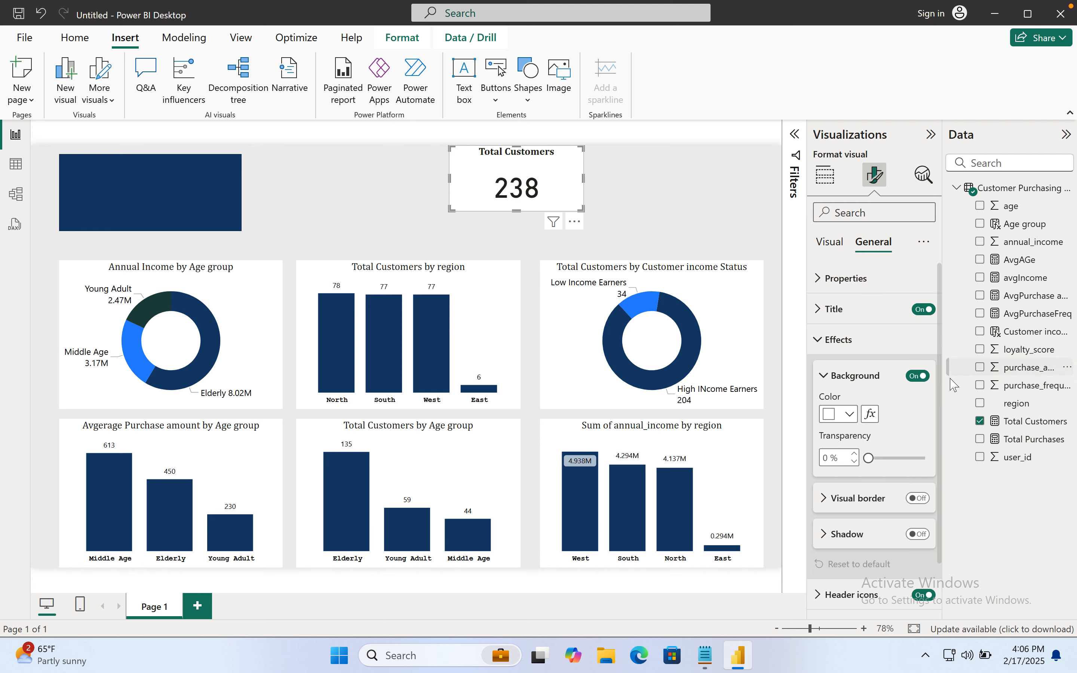
left_click_drag(485, 161, 151, 192)
left_click_drag(164, 190, 161, 192)
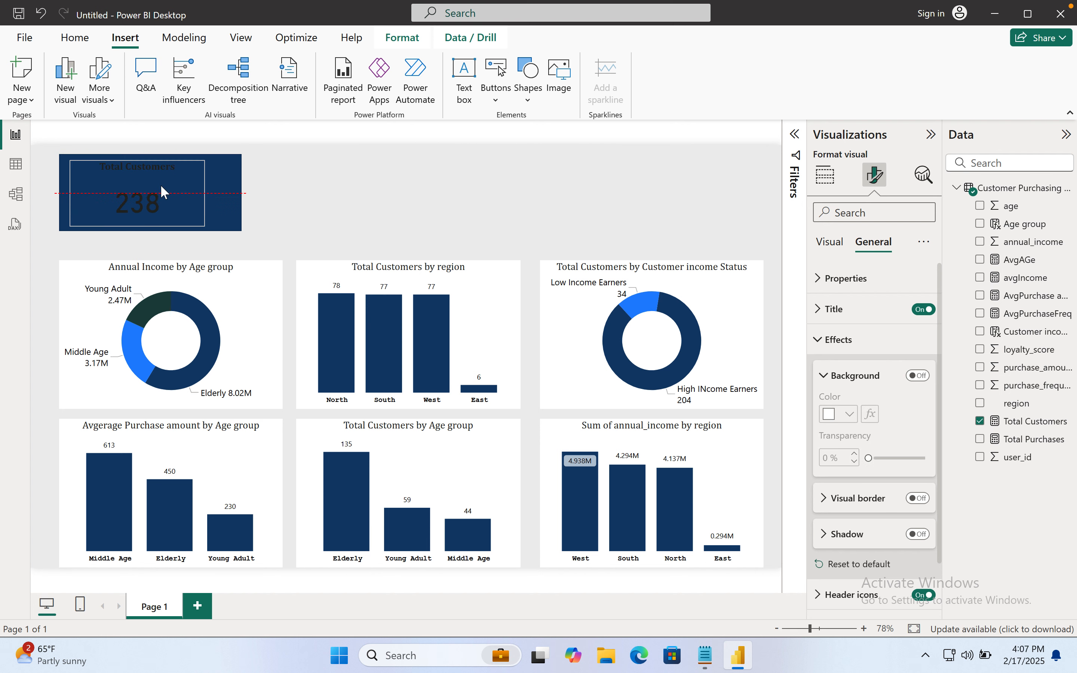
Step: Narrow the dark blue rectangle closer to the card's width and send it behind the Total Customers card
left_click(241, 199)
left_click_drag(240, 199, 204, 194)
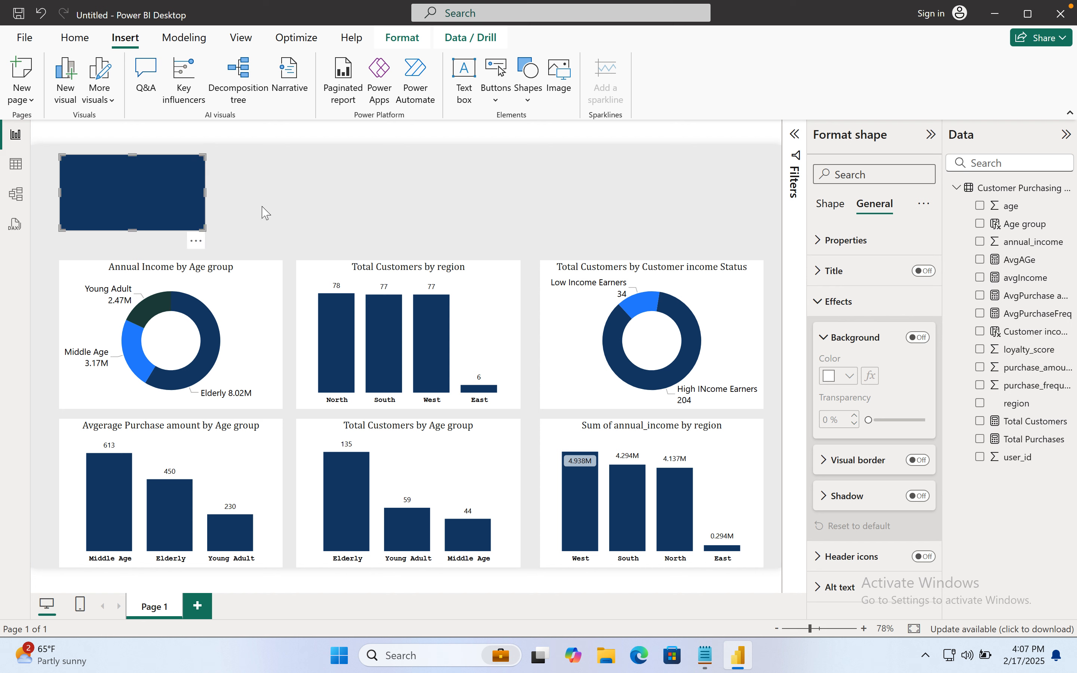
left_click(402, 39)
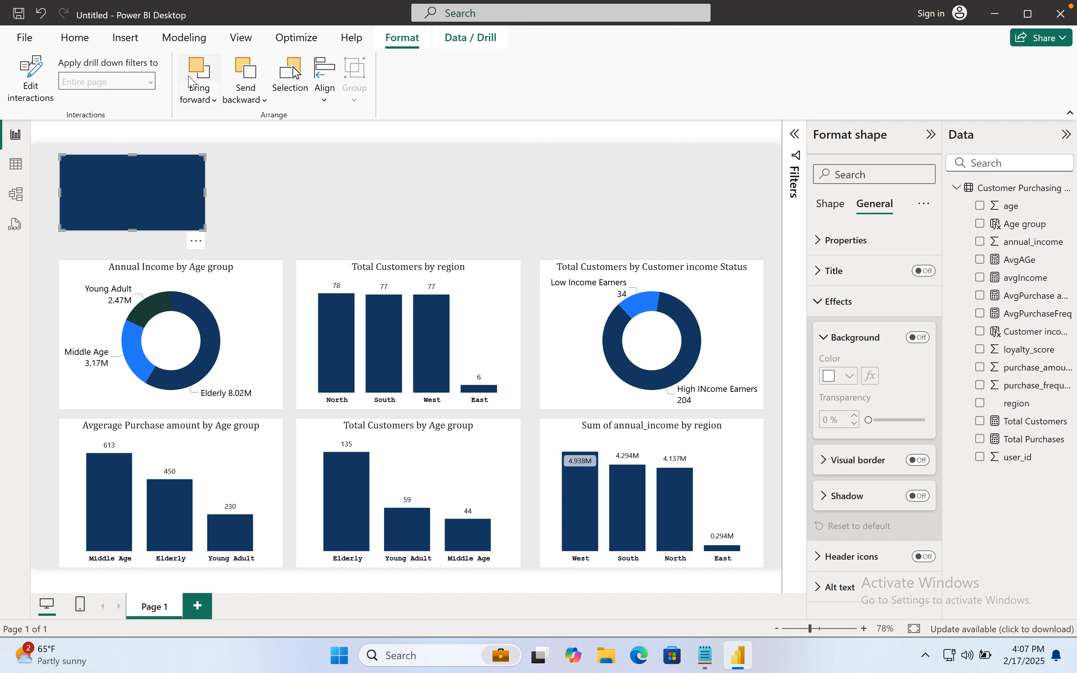
left_click(247, 84)
left_click(251, 105)
left_click(267, 145)
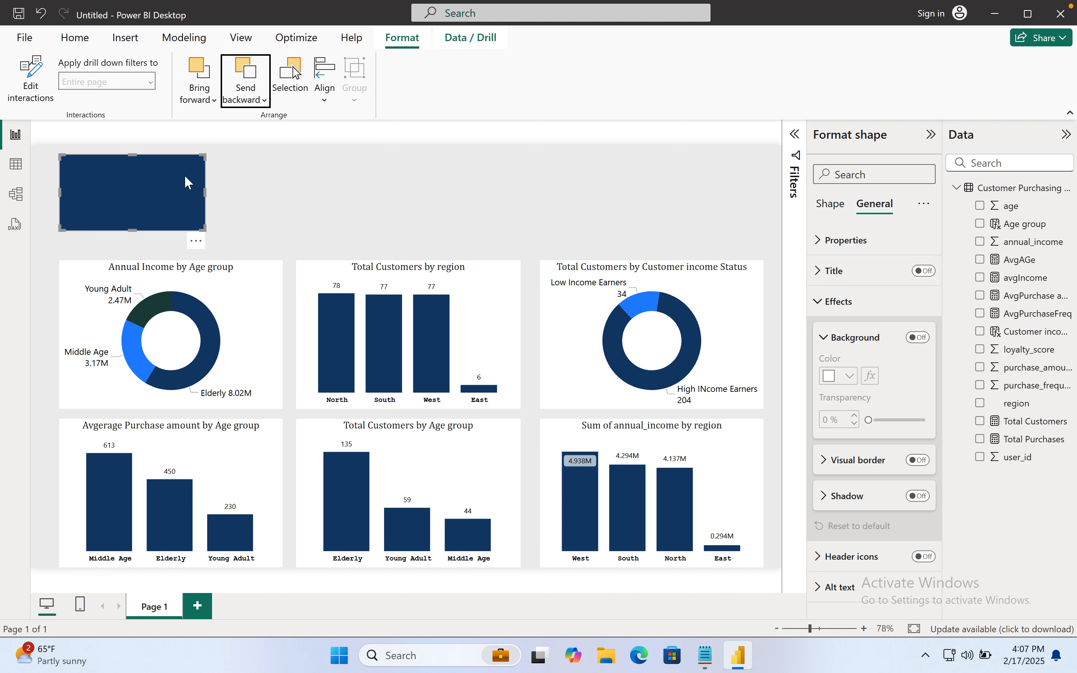
left_click(267, 103)
left_click(281, 125)
left_click(309, 214)
left_click(157, 183)
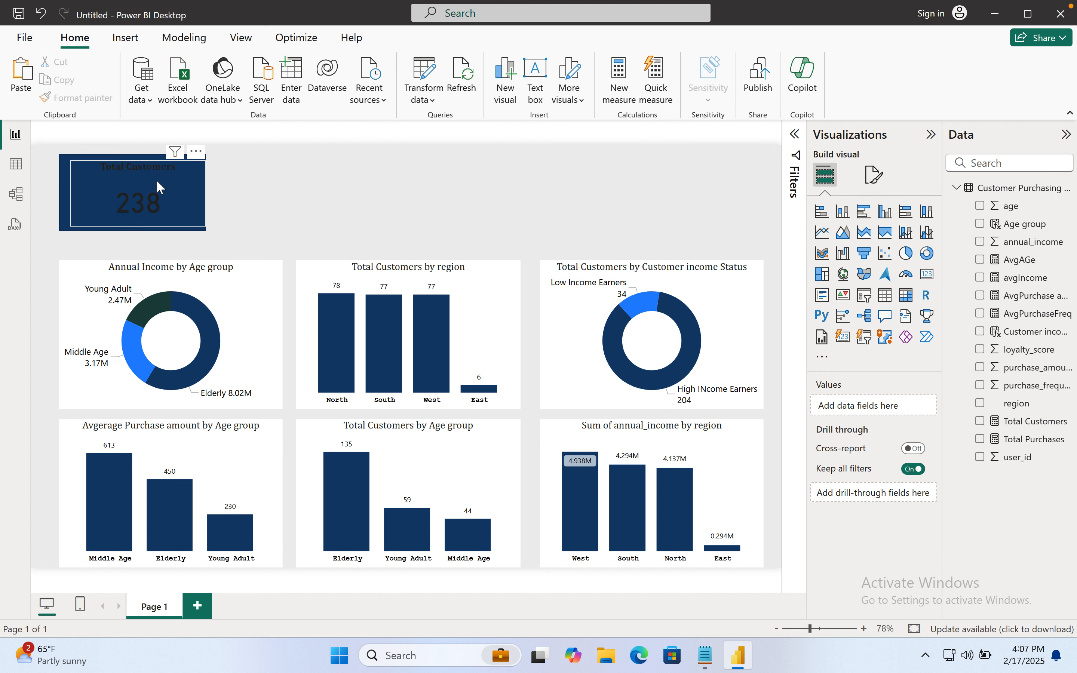
Step: Narrow the Total Customers card within the rectangle and set its callout value color to white
left_click(156, 179)
left_click_drag(205, 196, 181, 194)
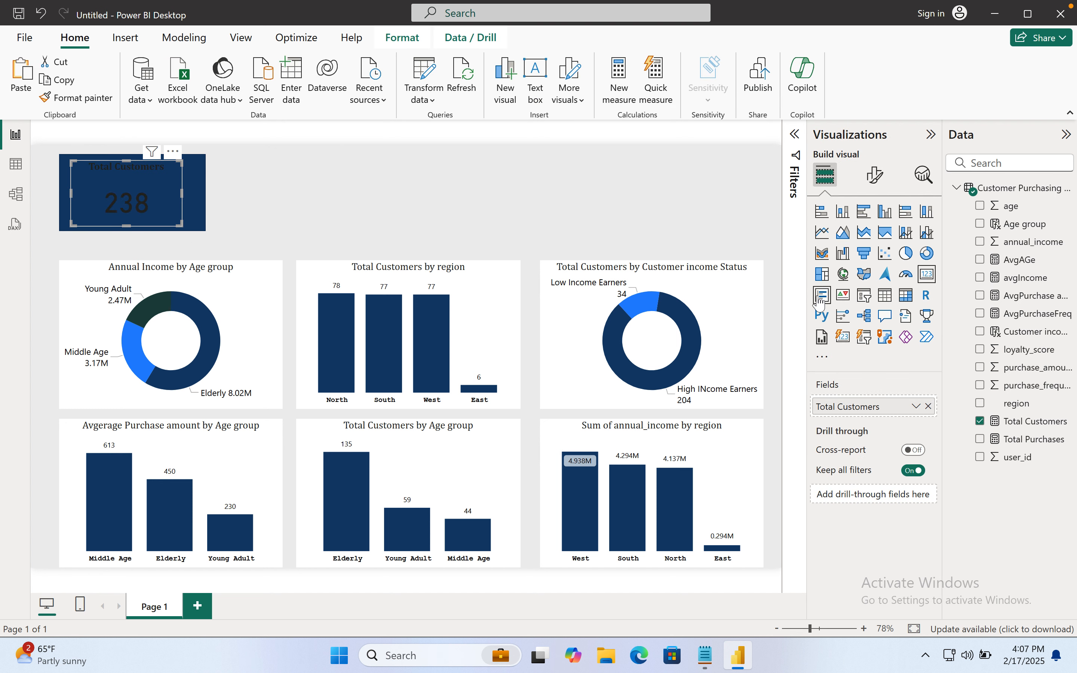
left_click(874, 175)
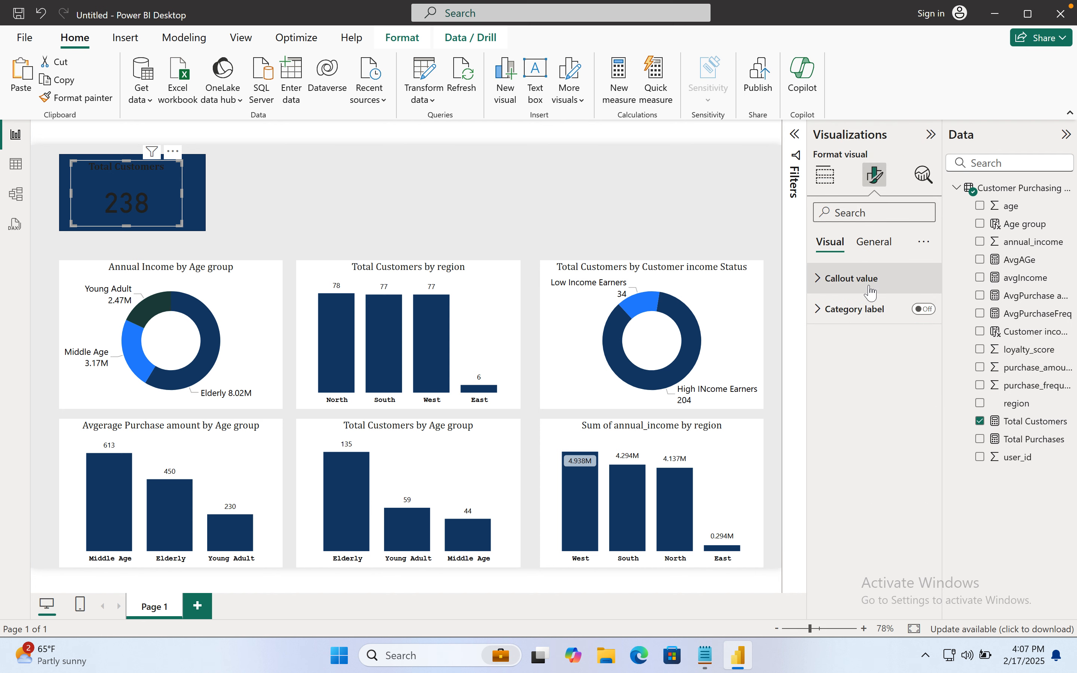
left_click(842, 292)
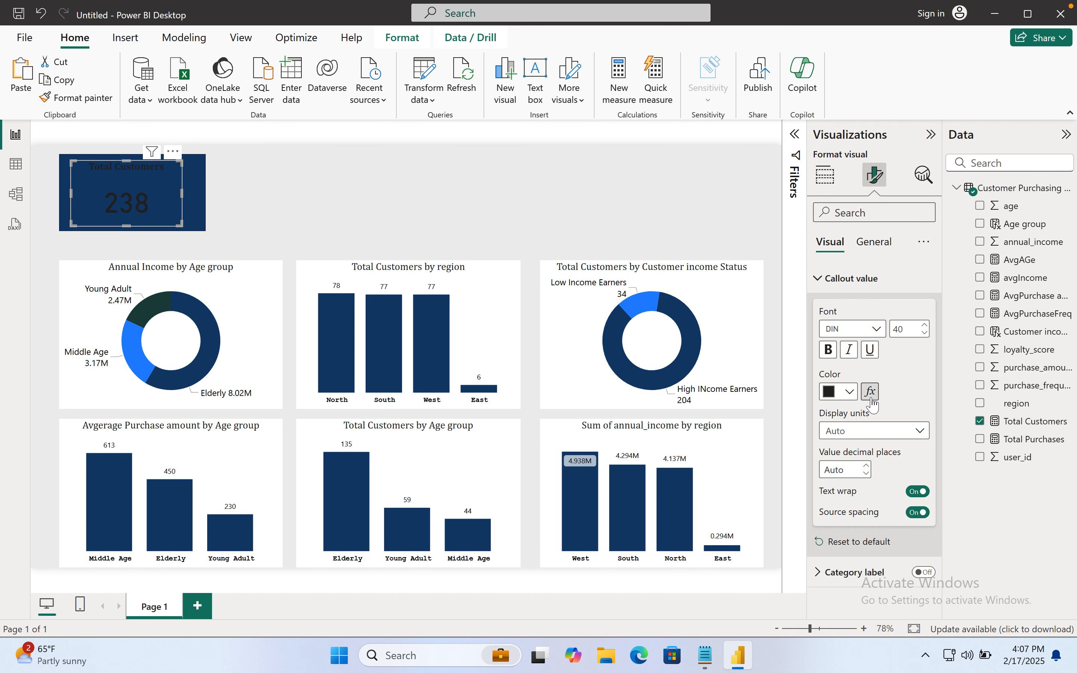
left_click(849, 392)
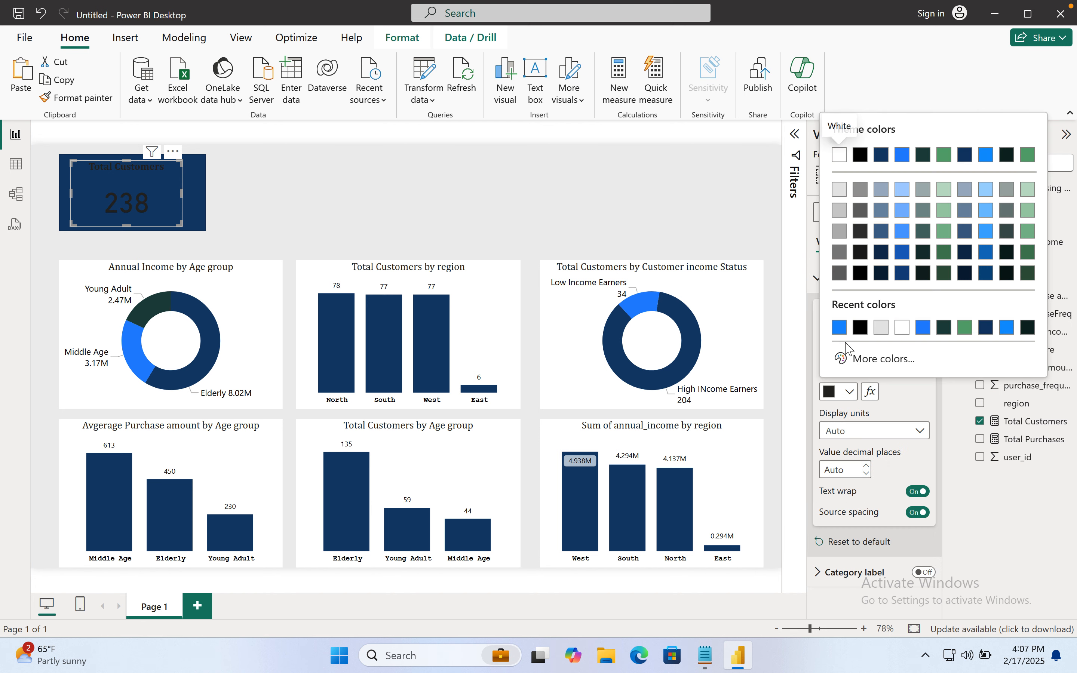
left_click(902, 327)
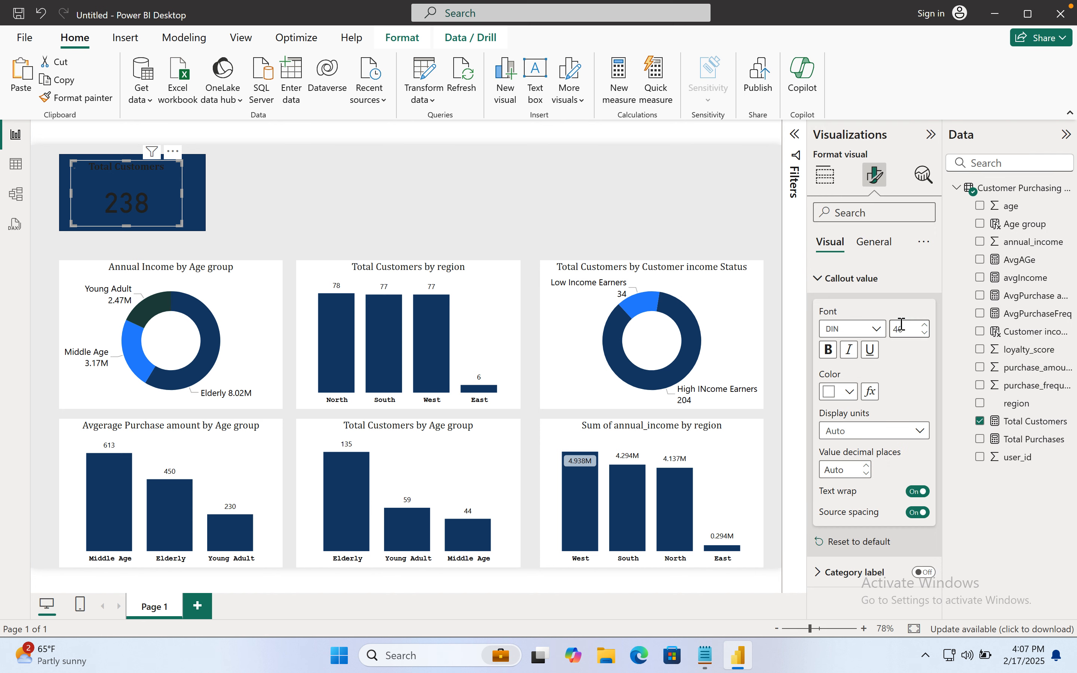
Step: Set the Total Customers card's title text color to white
left_click(874, 242)
left_click(846, 309)
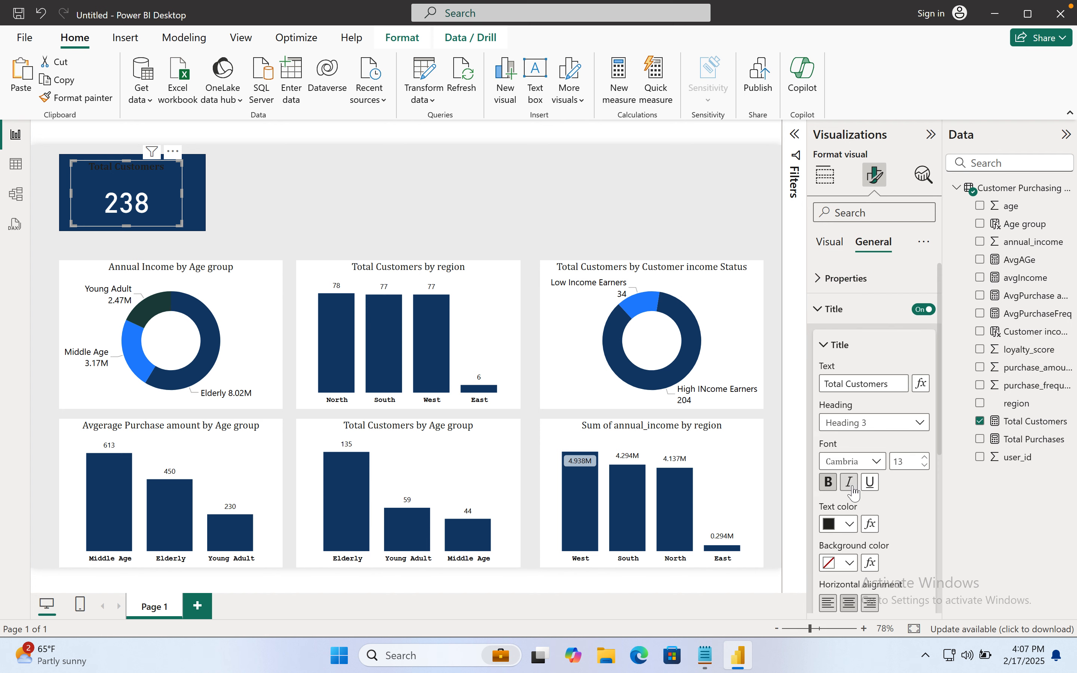
left_click(850, 526)
left_click(839, 461)
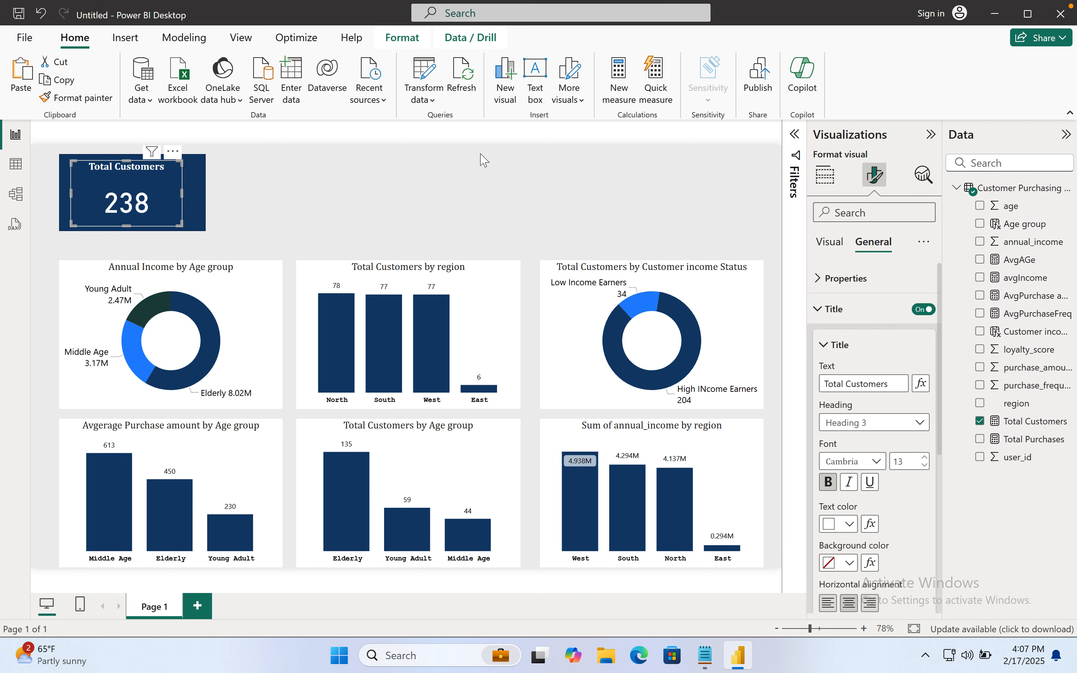
left_click(399, 189)
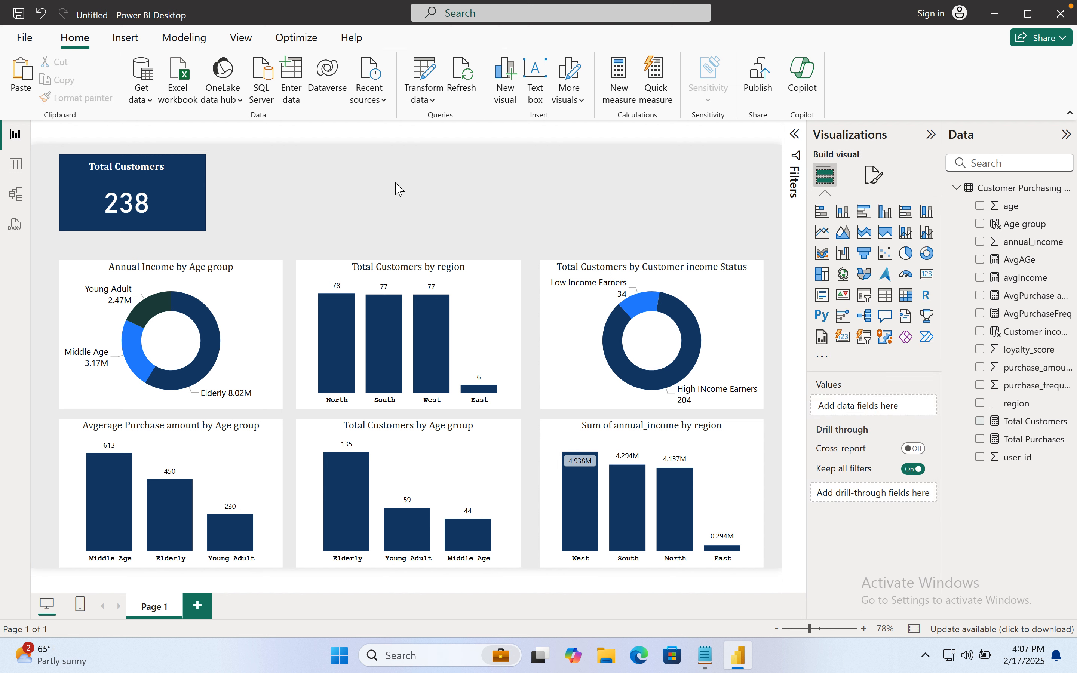
Step: Trim the dark blue rectangle's width so its side margins around the Total Customers card are even
left_click(189, 191)
left_click_drag(206, 193, 192, 192)
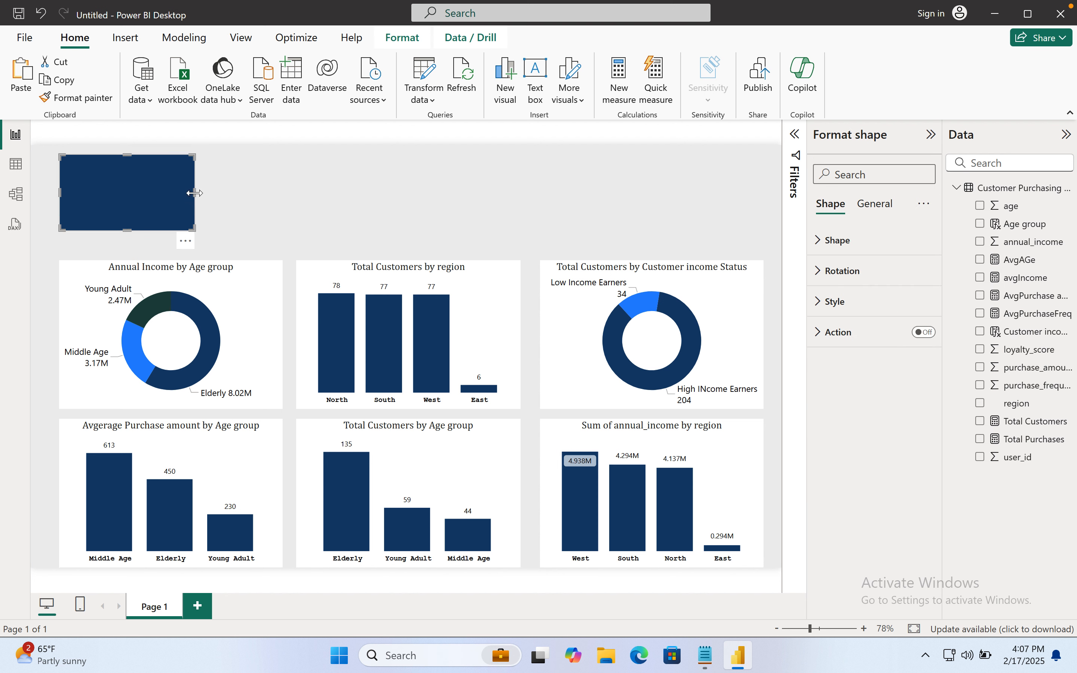
left_click(276, 210)
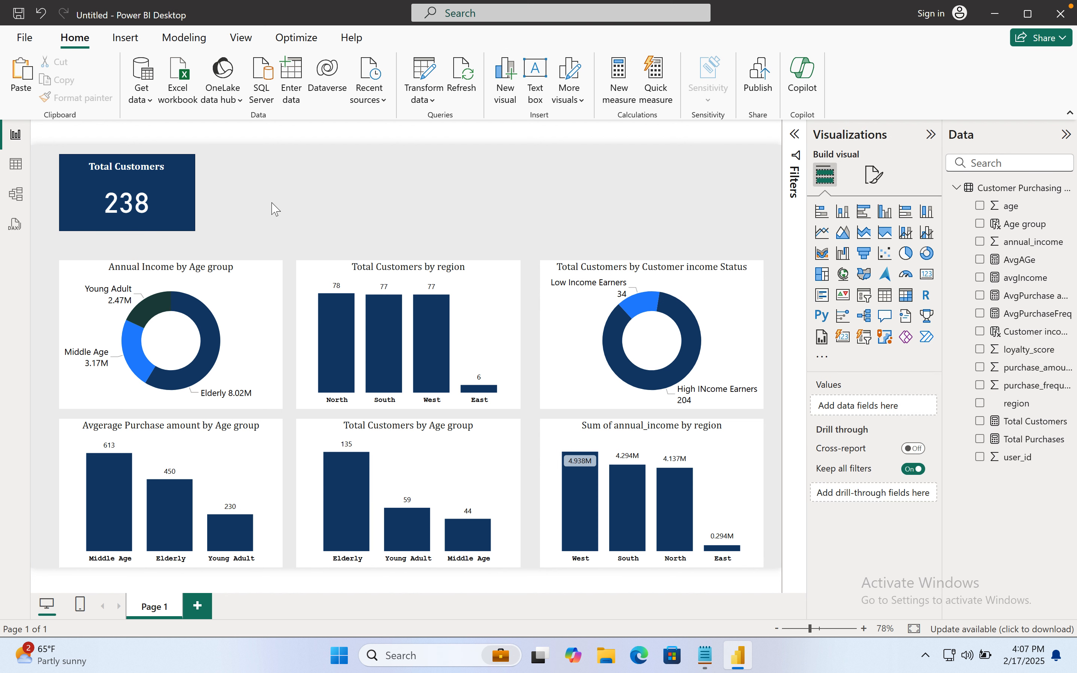
Step: Group the Total Customers card with the dark blue rectangle behind it
left_click(132, 180)
left_click(398, 42)
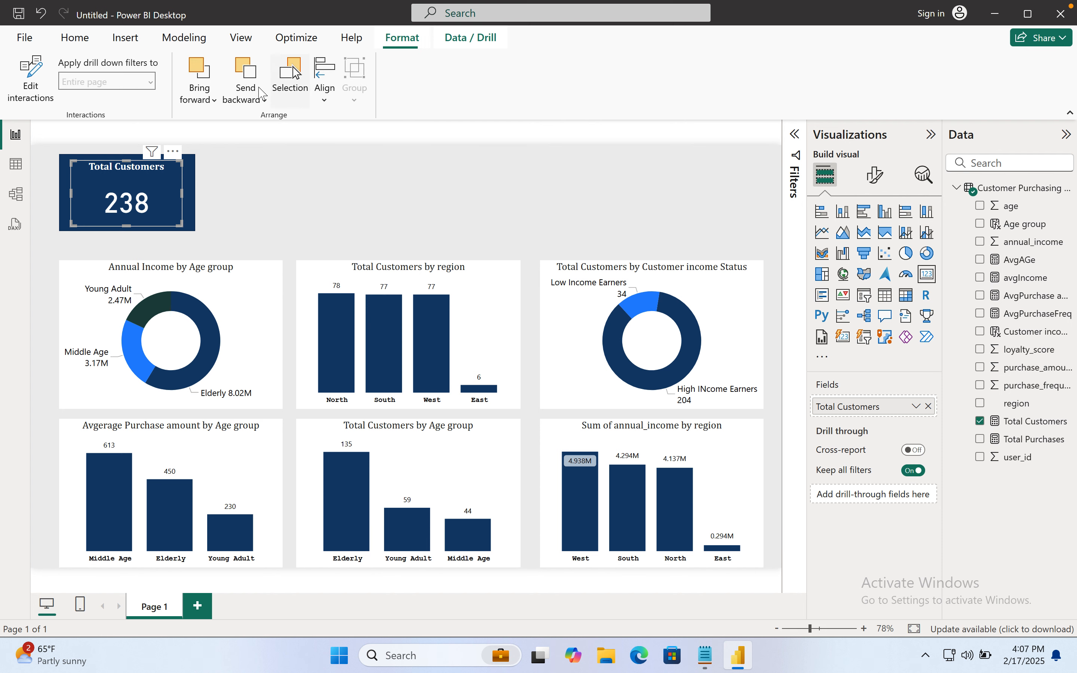
left_click(251, 210)
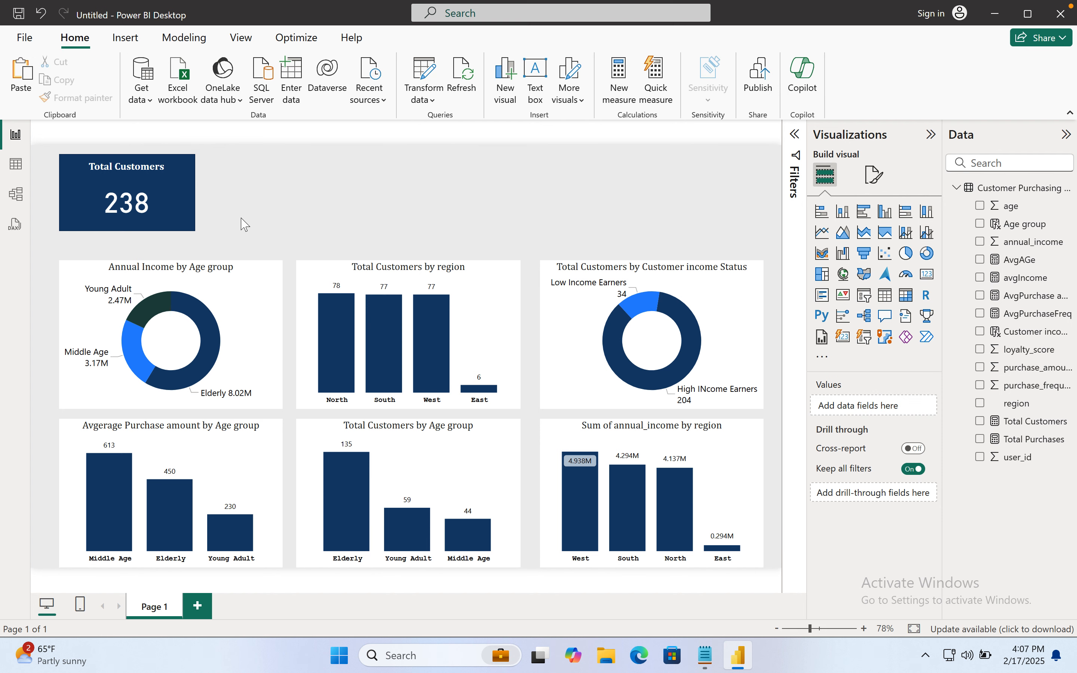
left_click_drag(226, 222, 39, 136)
left_click_drag(214, 240, 46, 145)
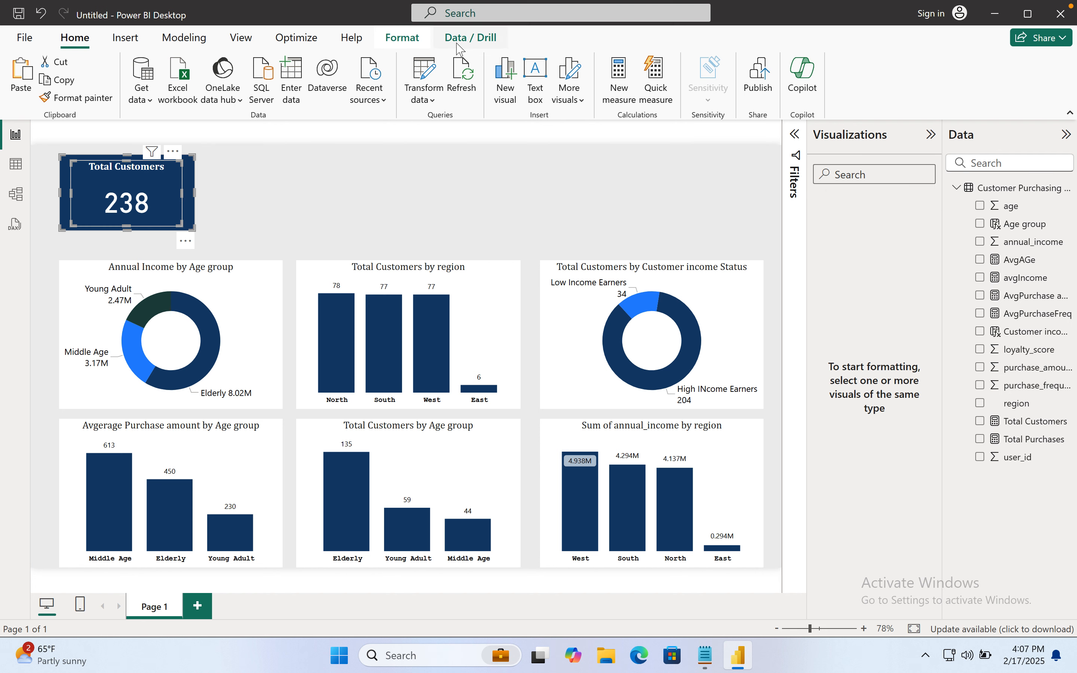
left_click(402, 38)
left_click(355, 78)
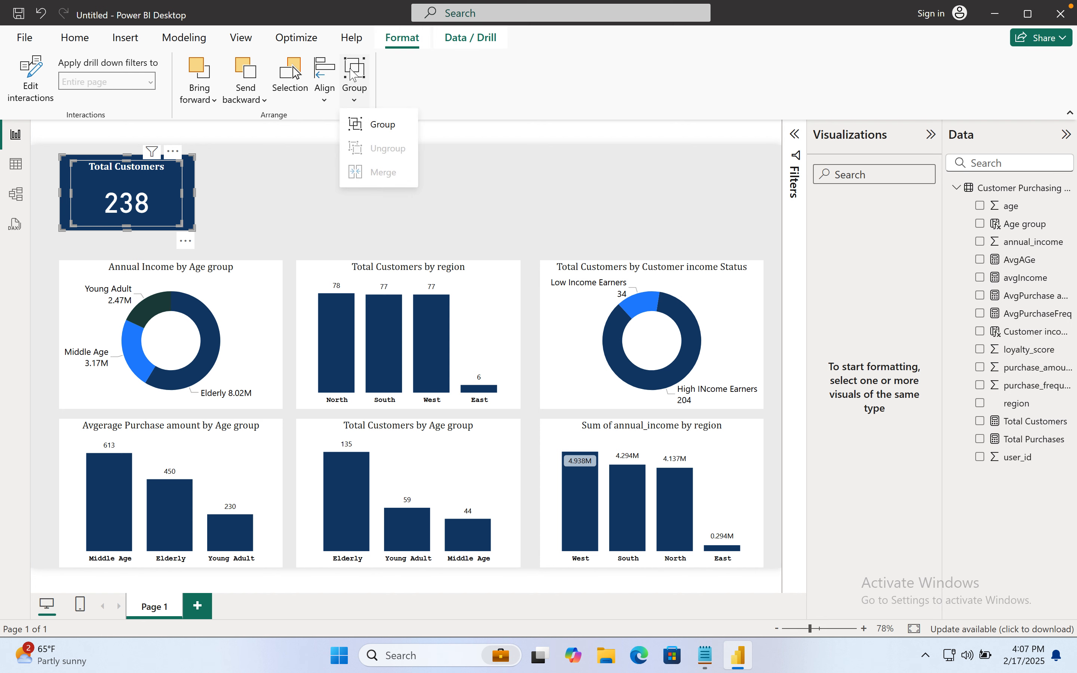
left_click(271, 204)
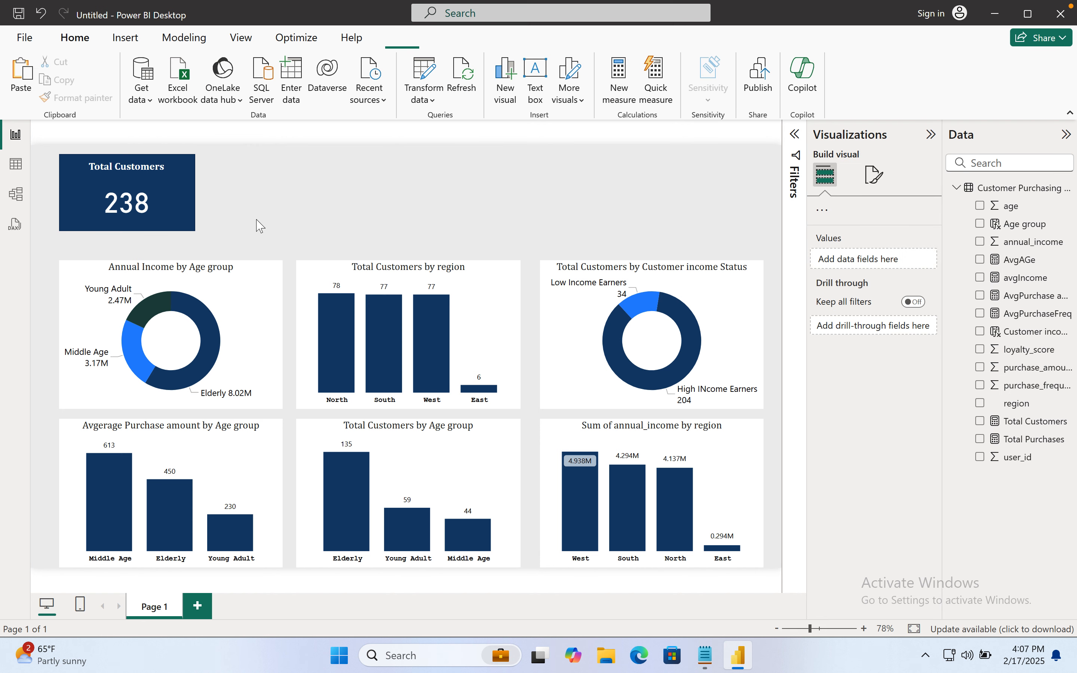
Step: Duplicate the grouped Total Customers card directly beside the original and replace the copy's field with Total Purchases
left_click(192, 201)
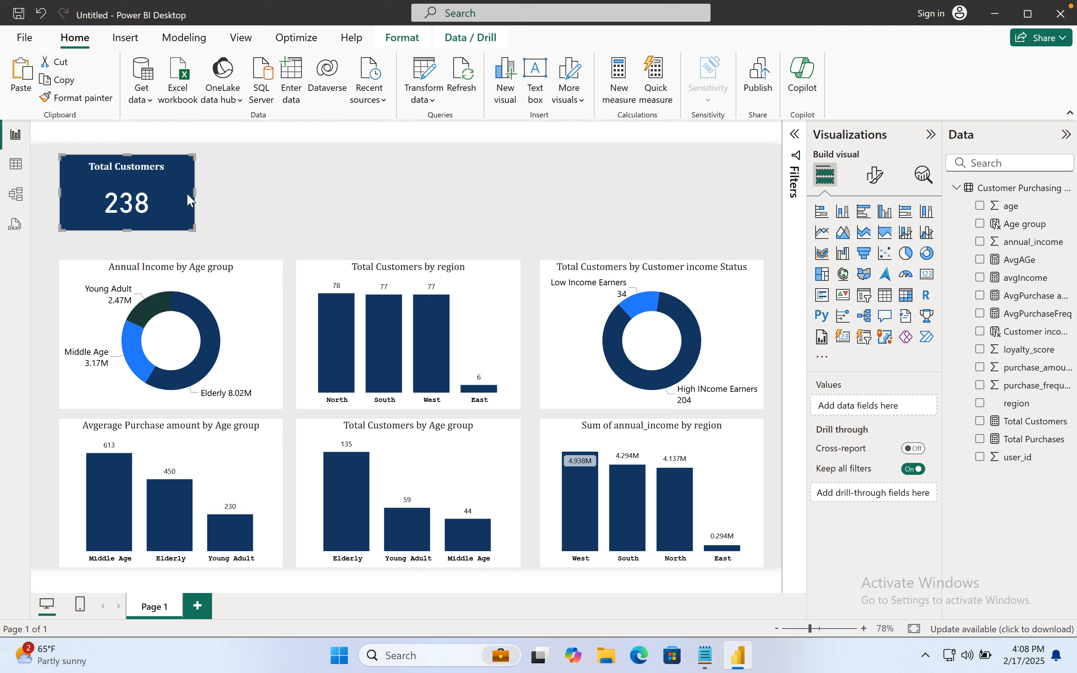
left_click_drag(187, 193, 321, 187)
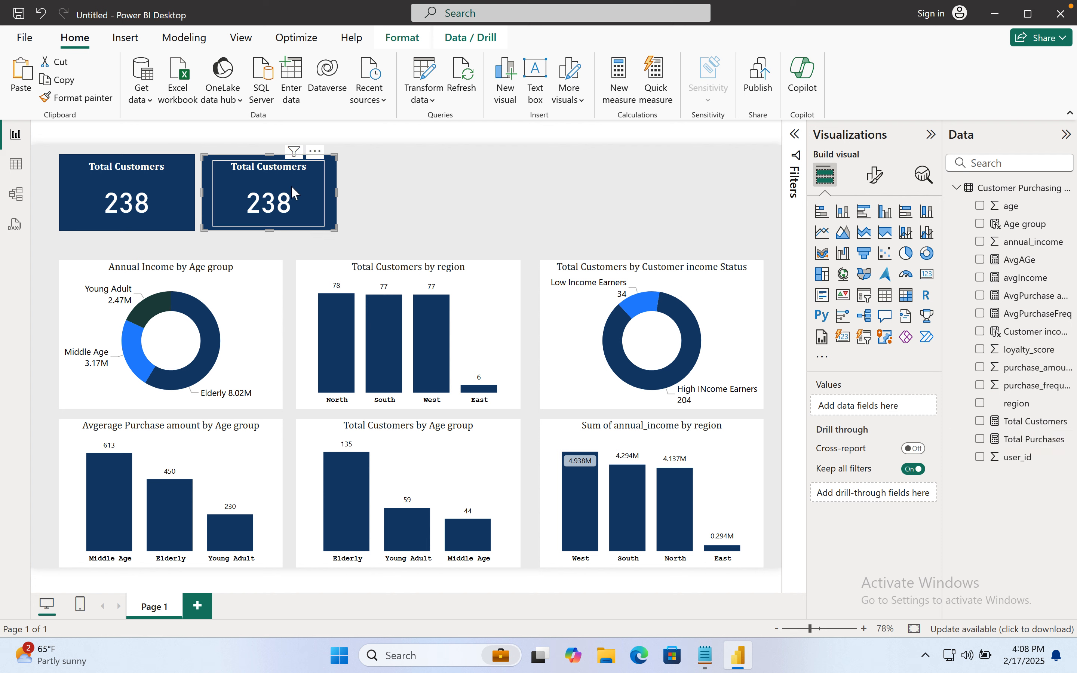
left_click_drag(1035, 442, 872, 414)
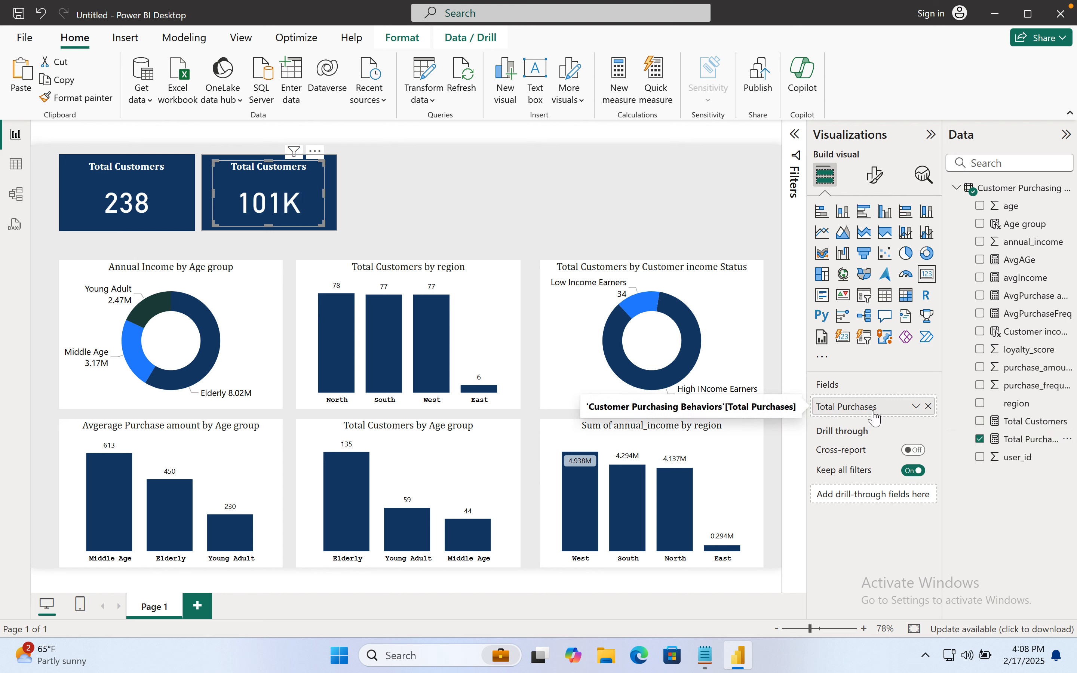
left_click(337, 208)
key("ctrl+v")
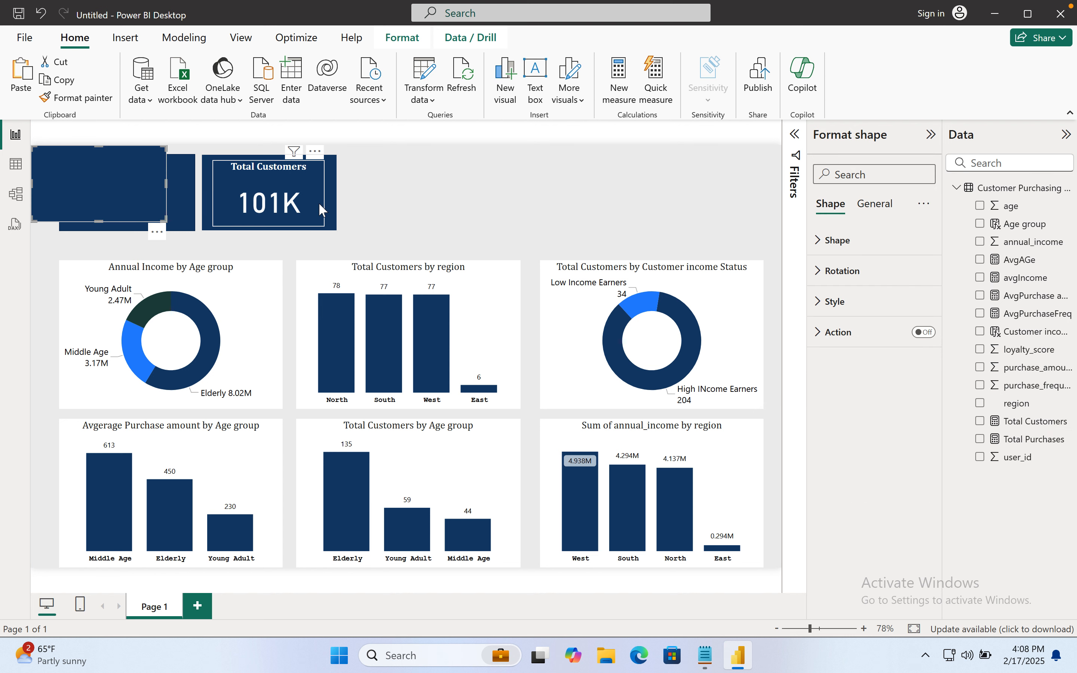
left_click_drag(134, 174, 456, 184)
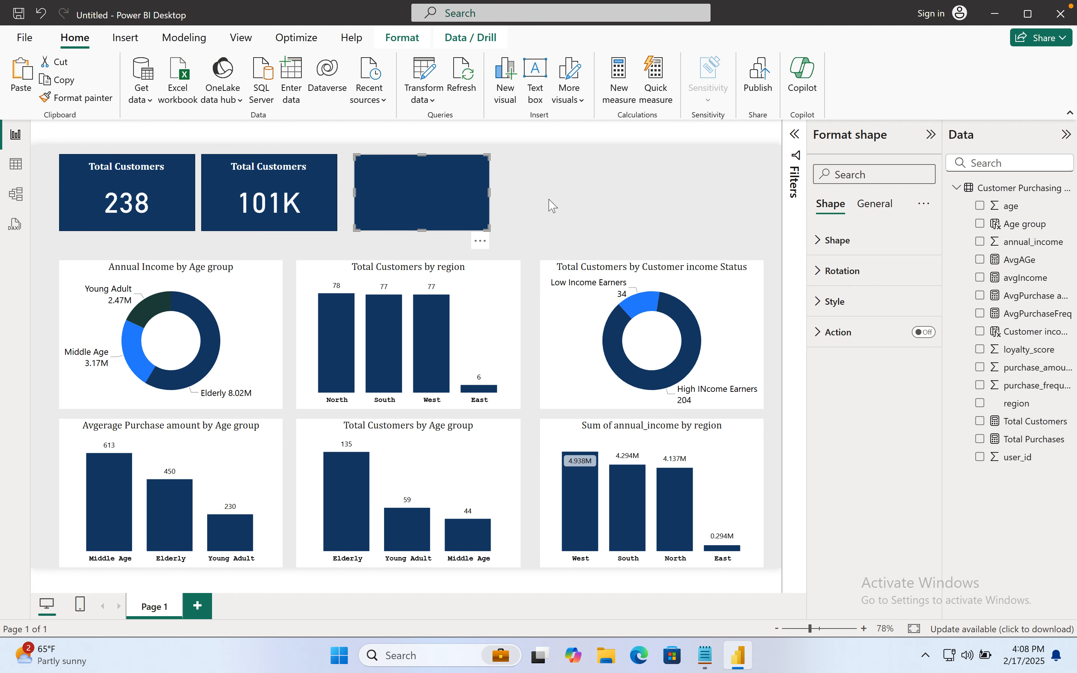
left_click(244, 178)
left_click(297, 191)
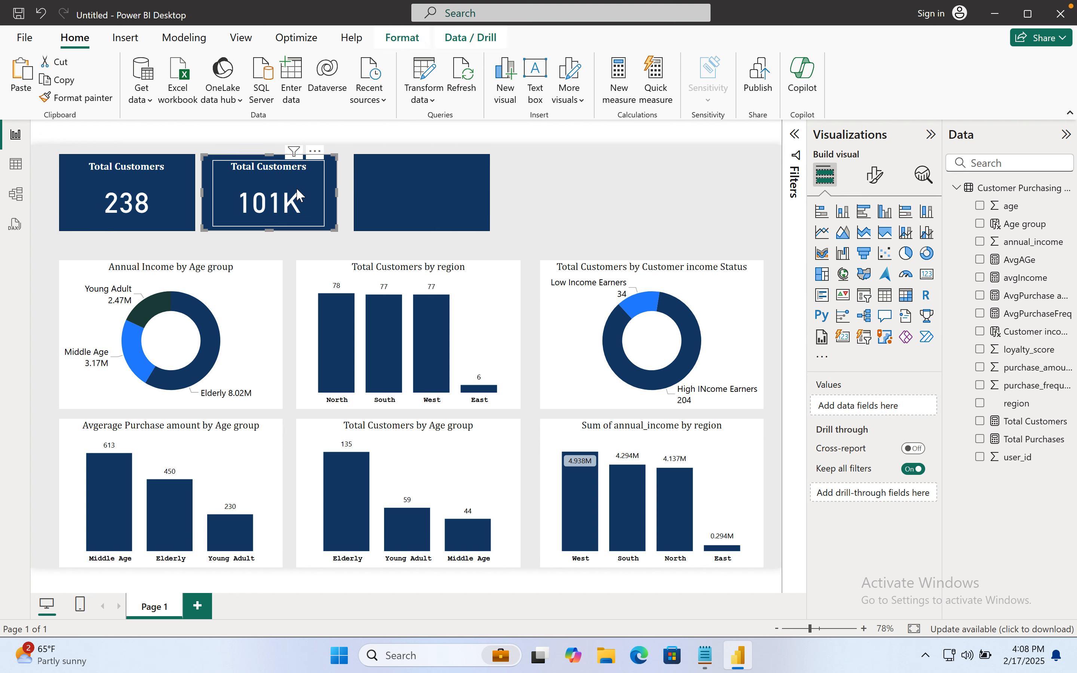
left_click(296, 191)
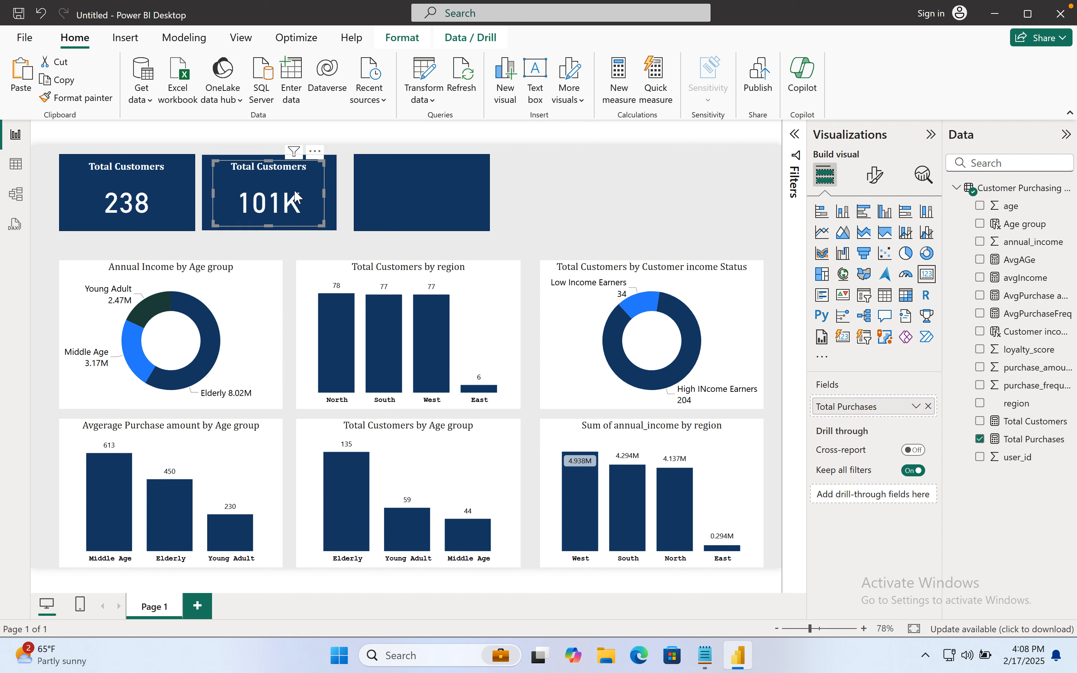
key("ctrl+v")
key("Delete")
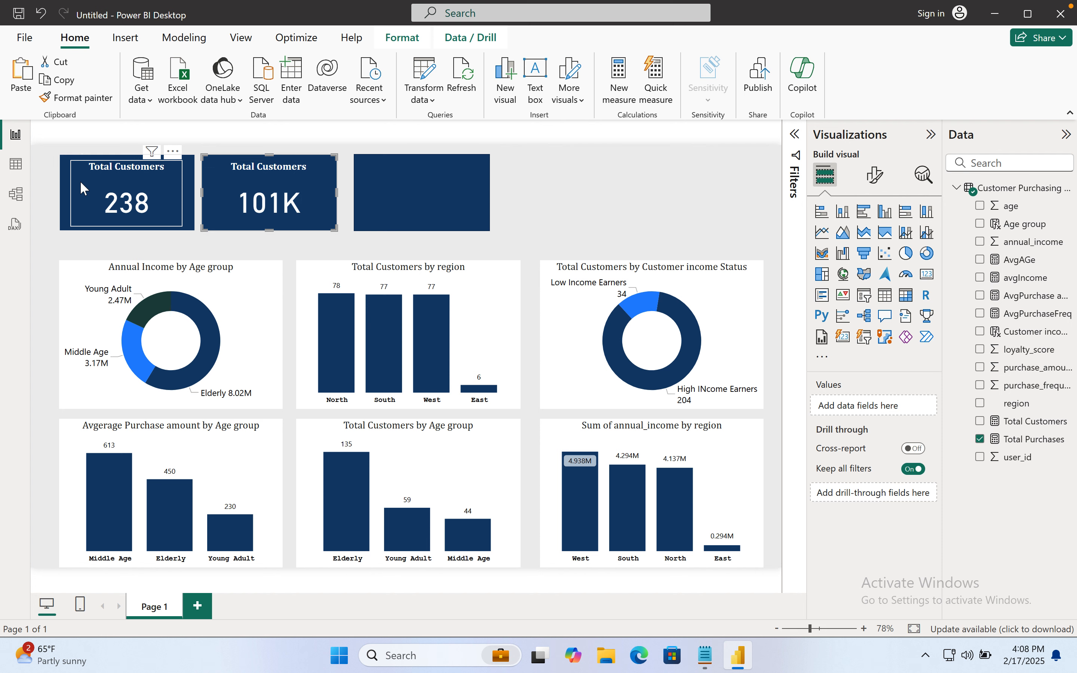
key("Escape")
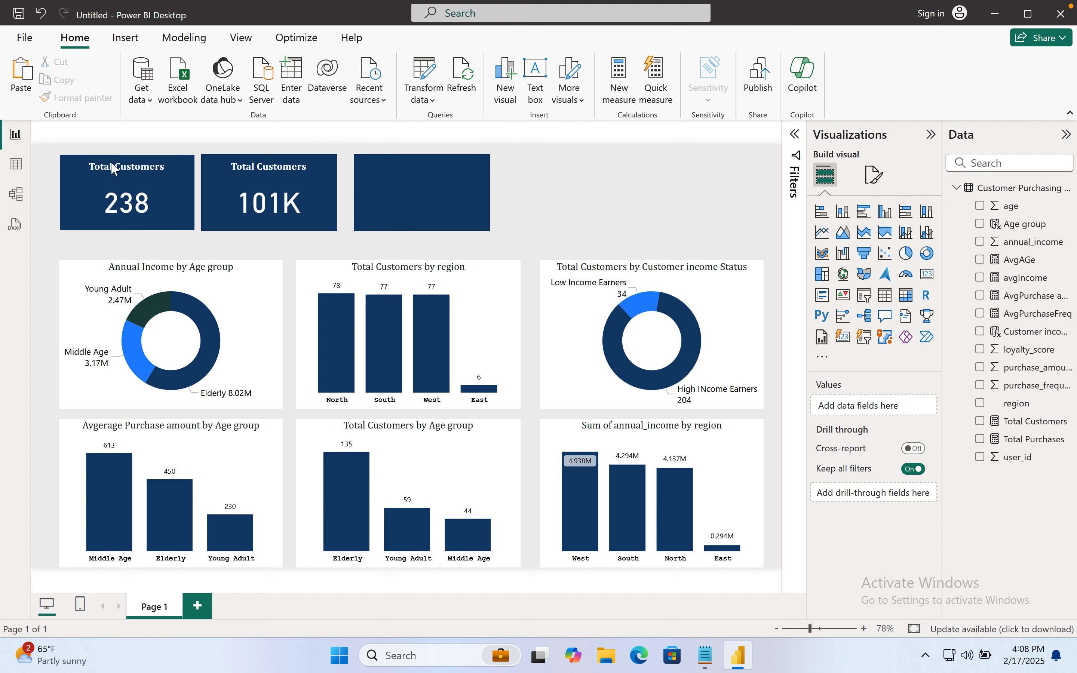
left_click(121, 175)
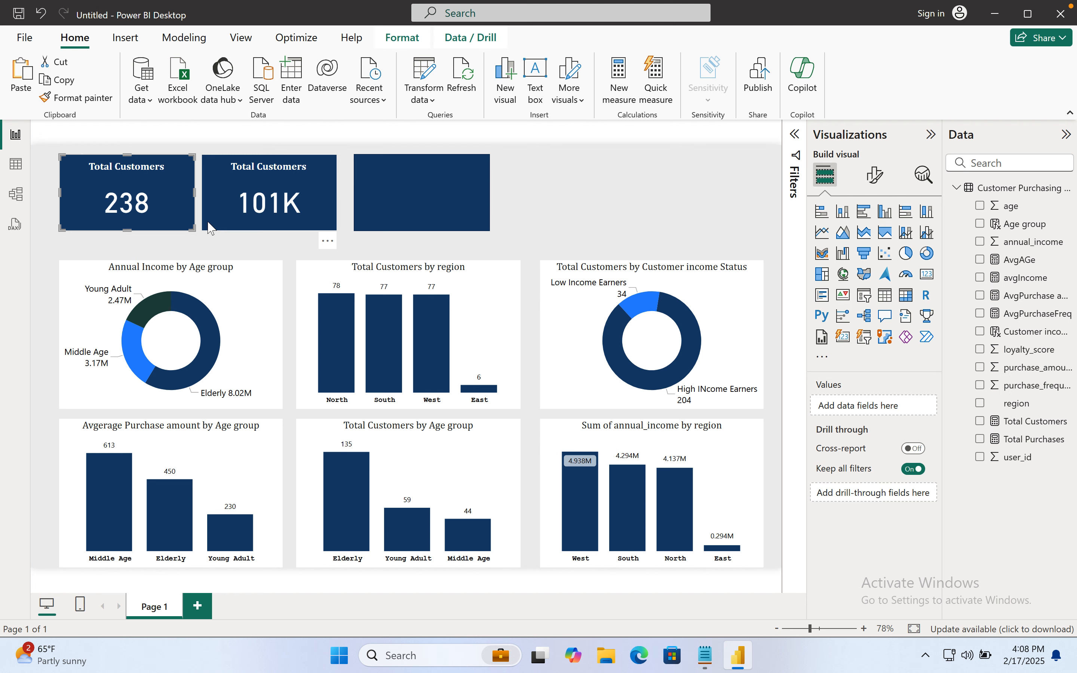
key("ctrl+z")
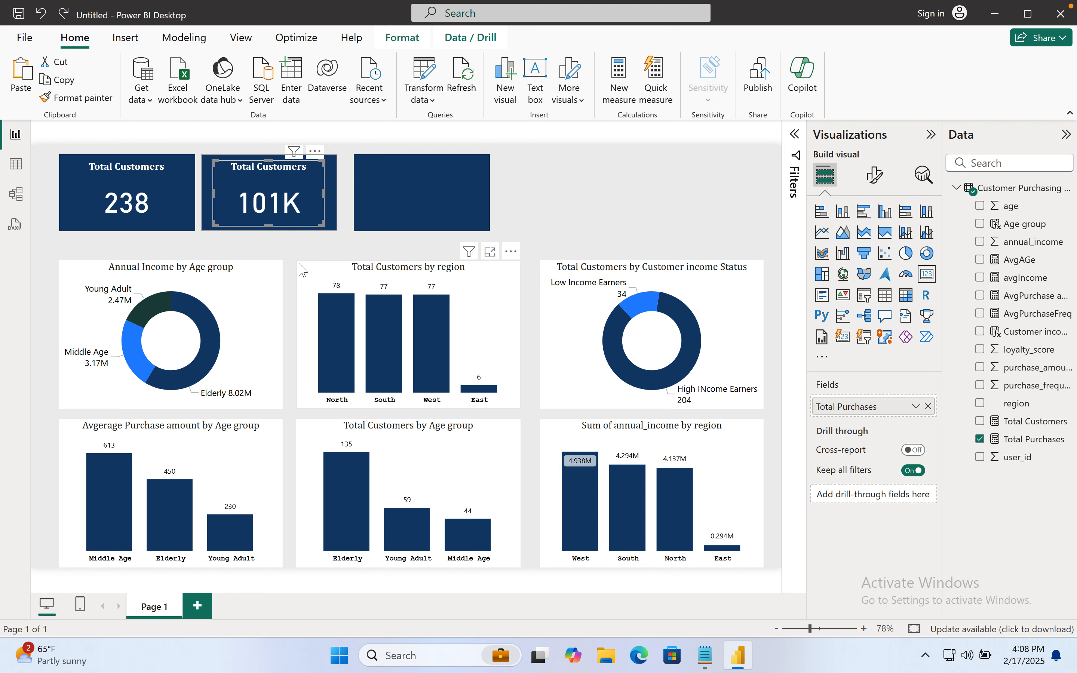
key("ctrl+z")
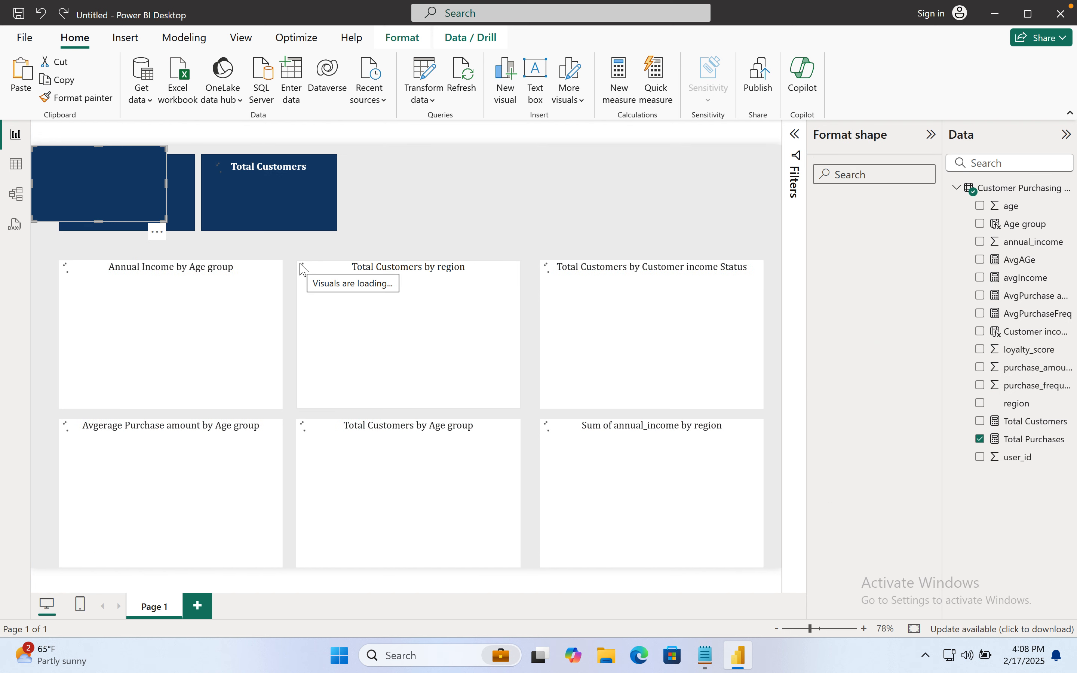
left_click(157, 232)
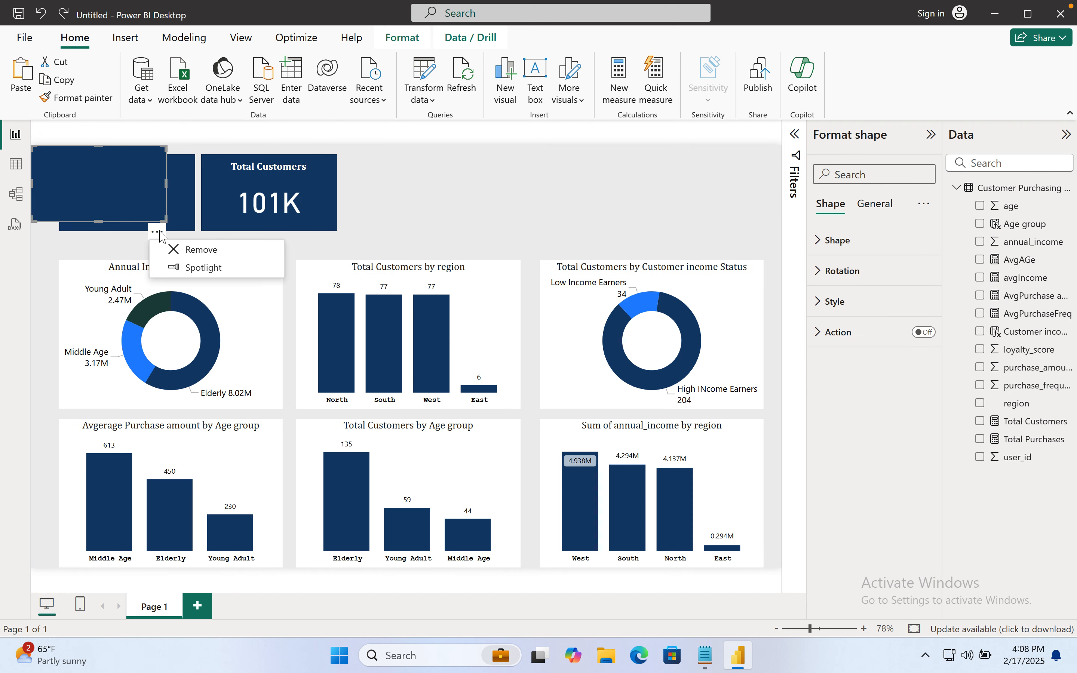
left_click(202, 250)
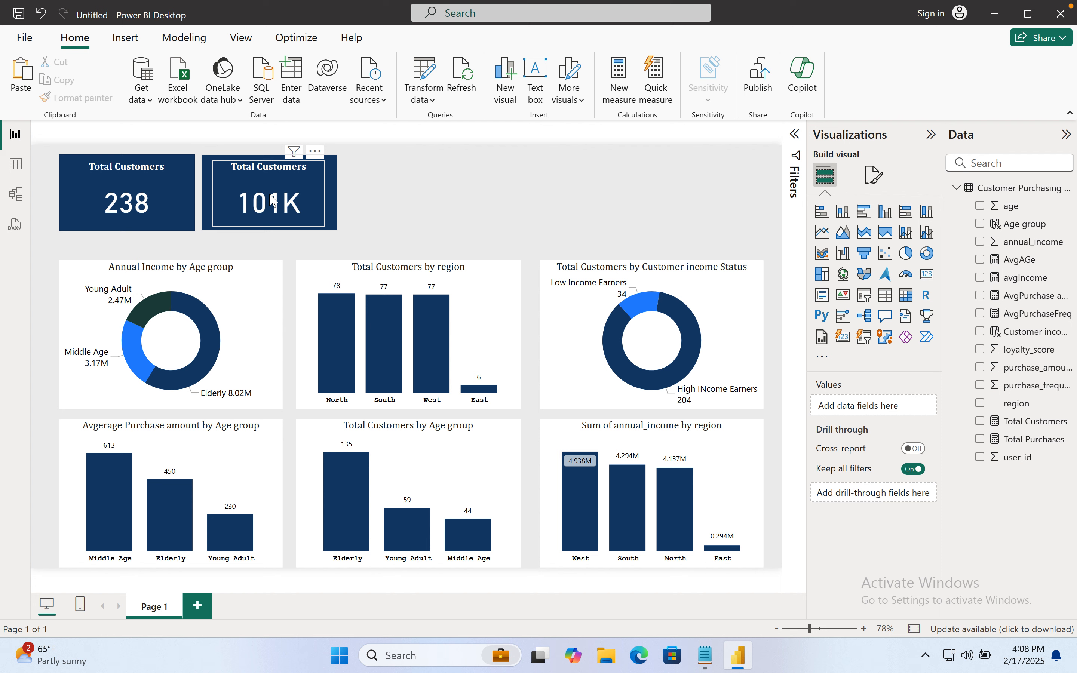
Step: Paste three copies of the grouped Total Purchases card and line them up beside it to complete a row of five cards
left_click(273, 201)
key("ctrl+v")
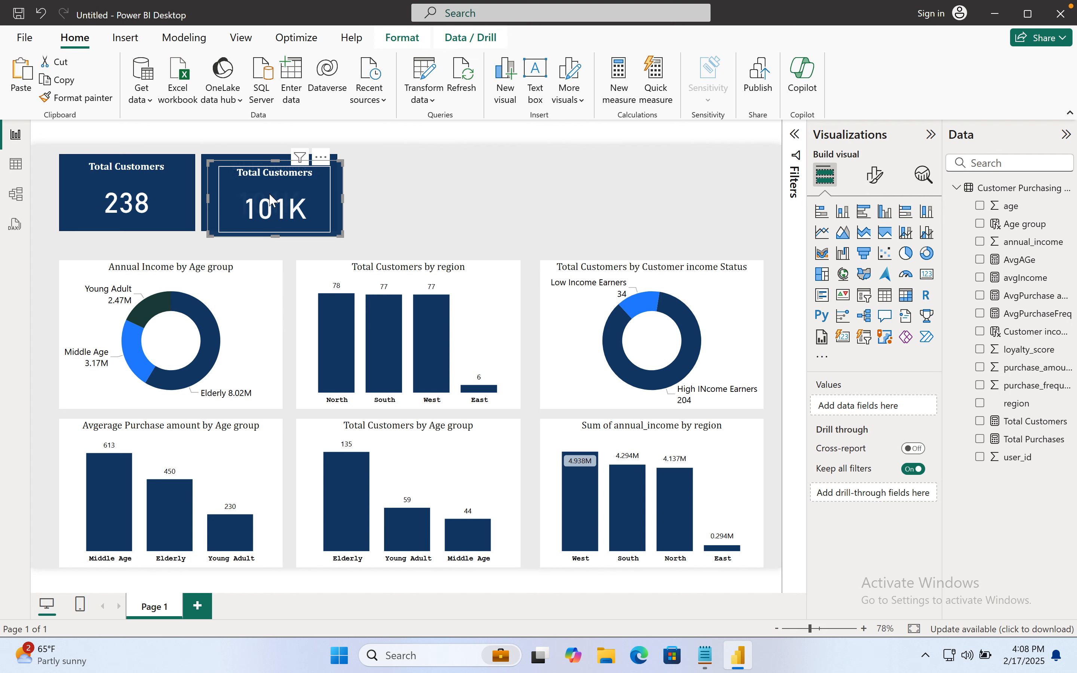
left_click_drag(299, 200, 446, 192)
key("ctrl+v")
left_click_drag(300, 202, 587, 202)
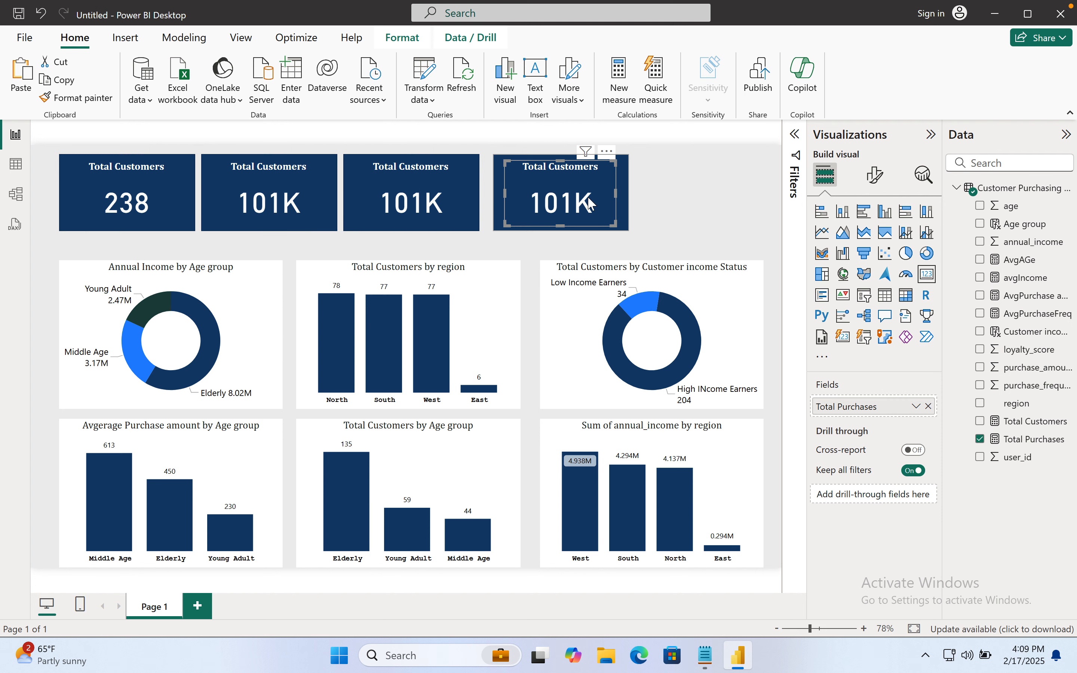
key("ctrl+v")
left_click_drag(309, 200, 738, 186)
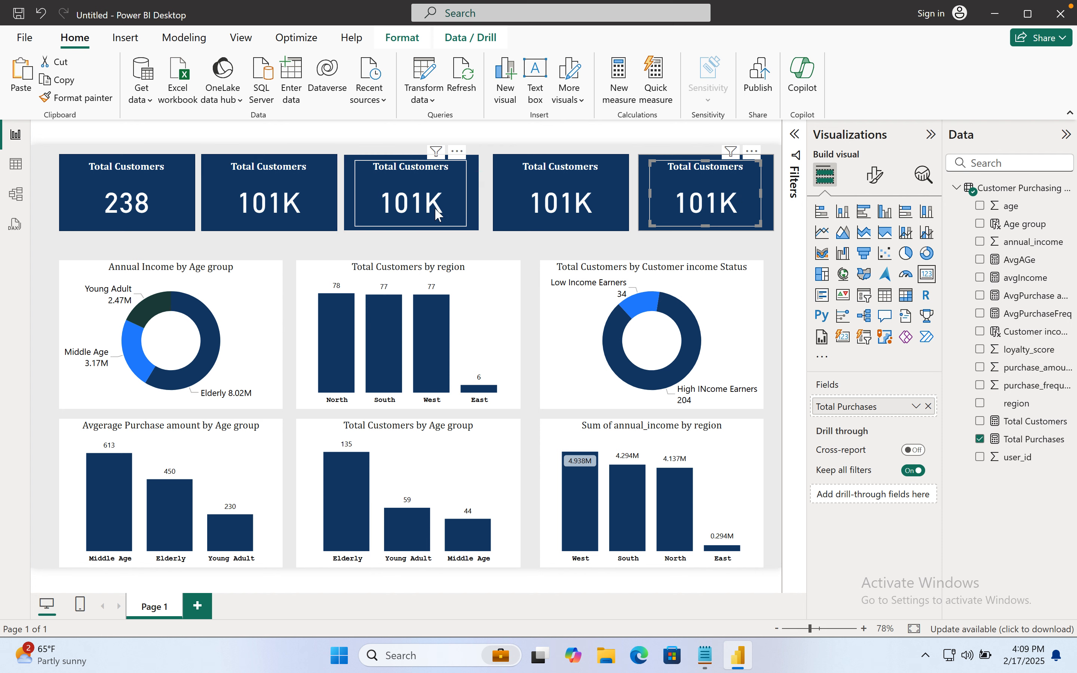
Step: Change the second card's title text to Total Purchases
left_click(305, 168)
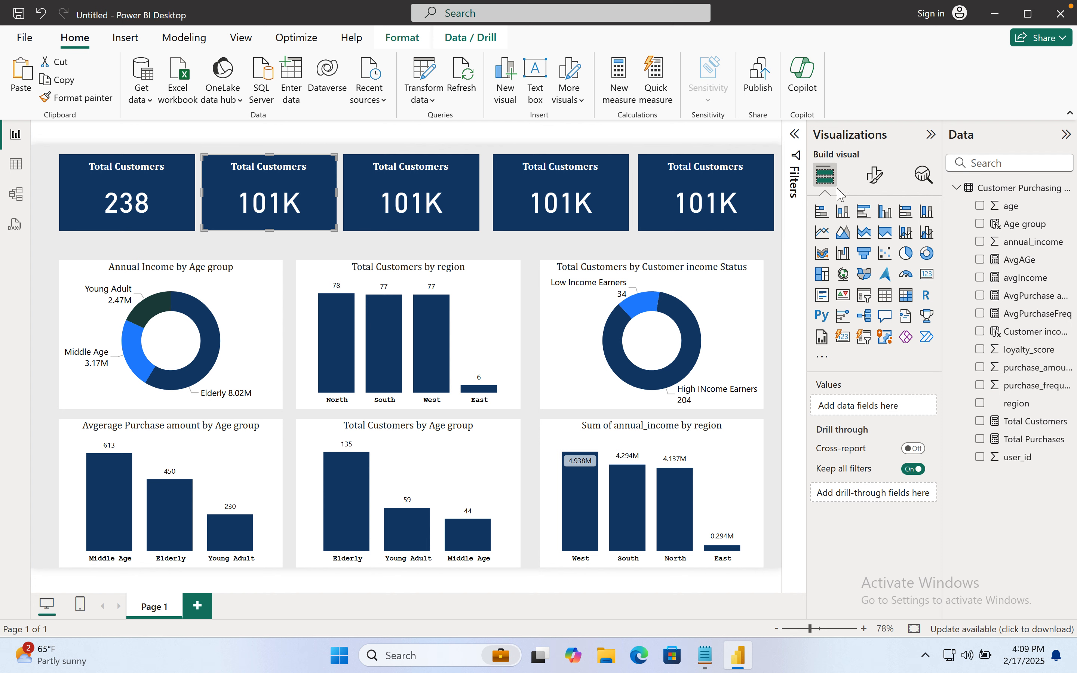
left_click(297, 171)
left_click(883, 176)
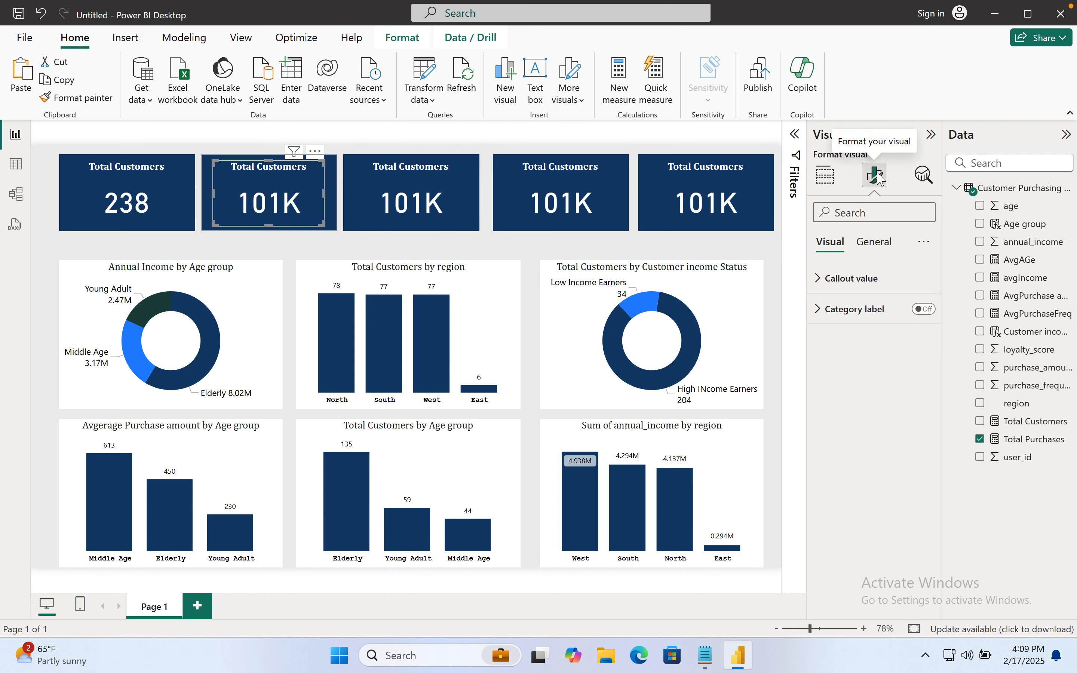
left_click(873, 243)
left_click(872, 310)
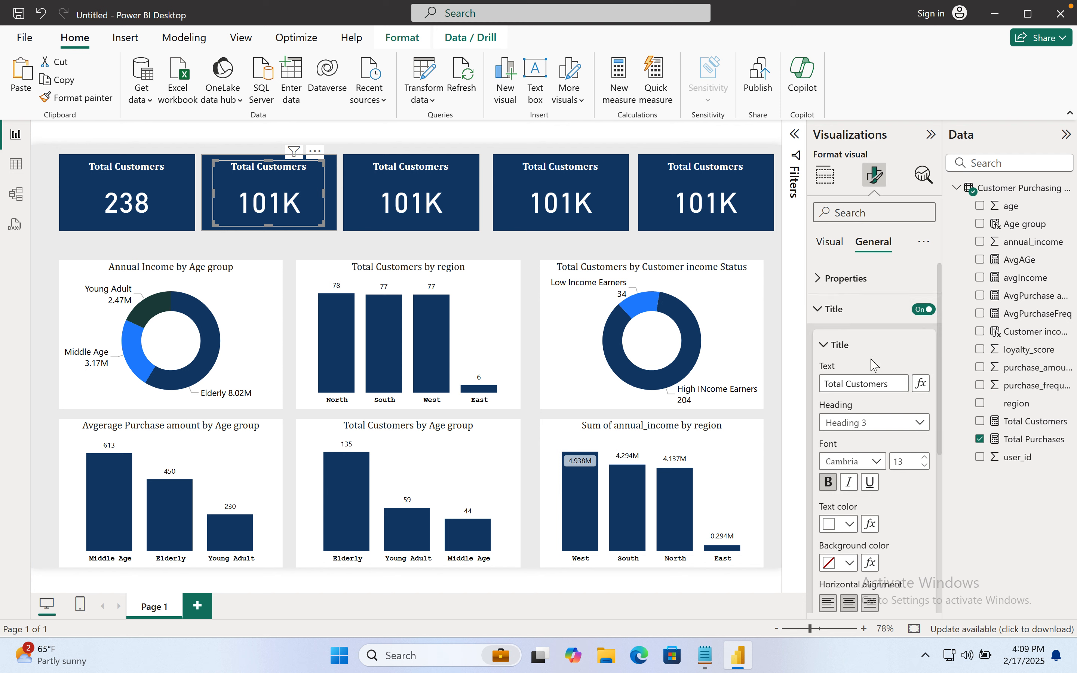
left_click_drag(895, 383, 851, 383)
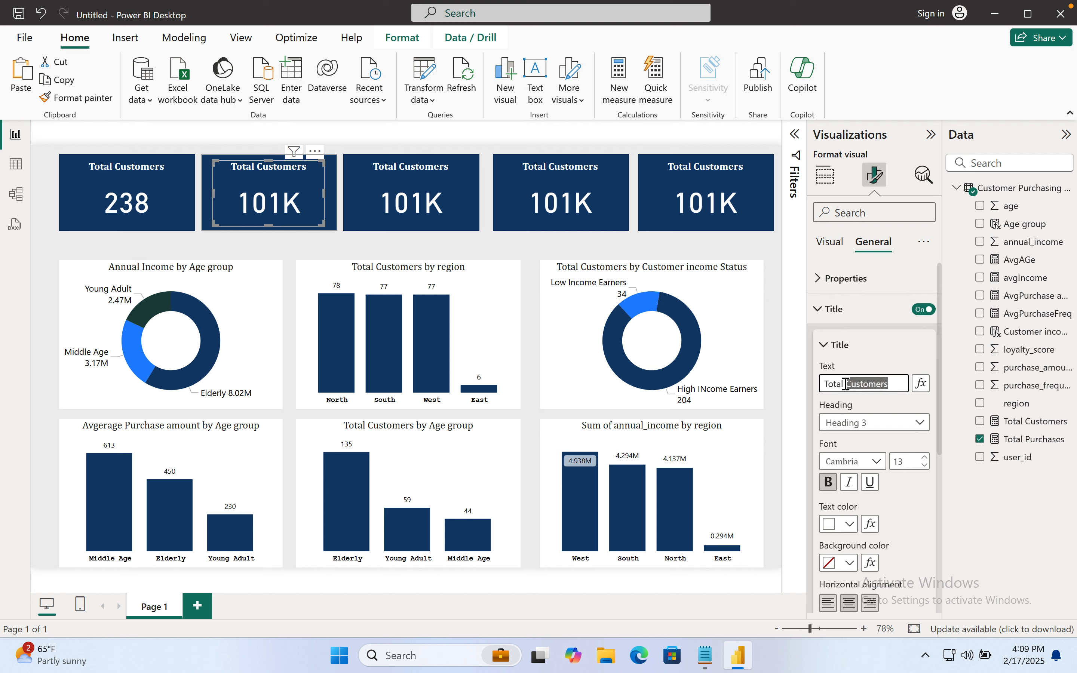
type("Purcha")
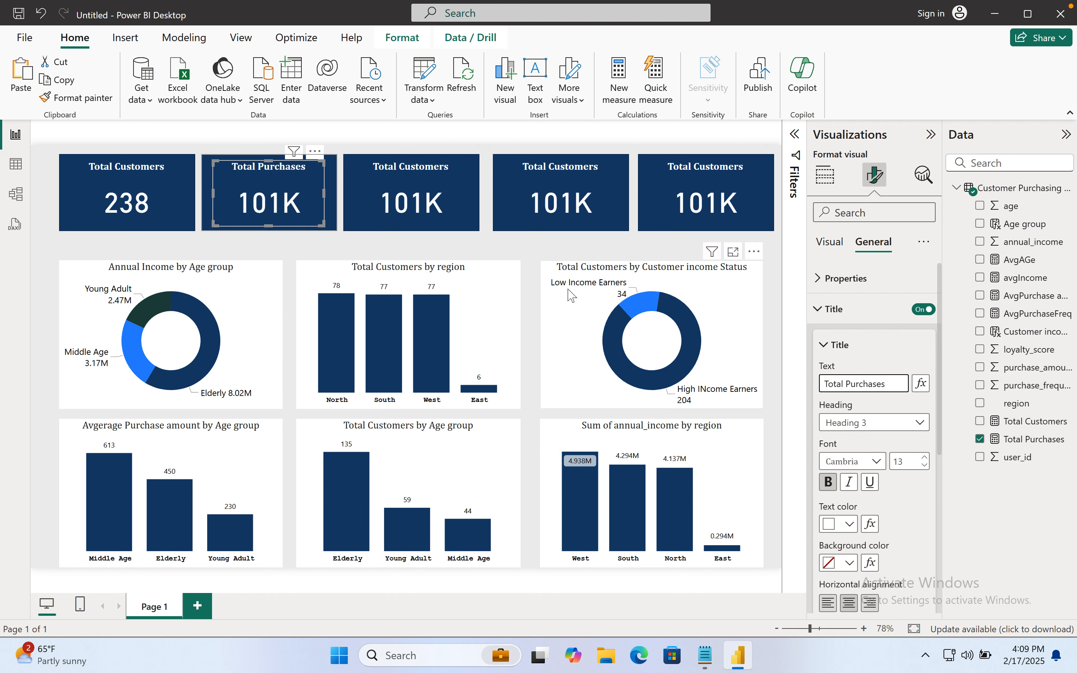
Step: Replace the third card's field with the avgIncome measure and format that measure as dollar currency
left_click(423, 178)
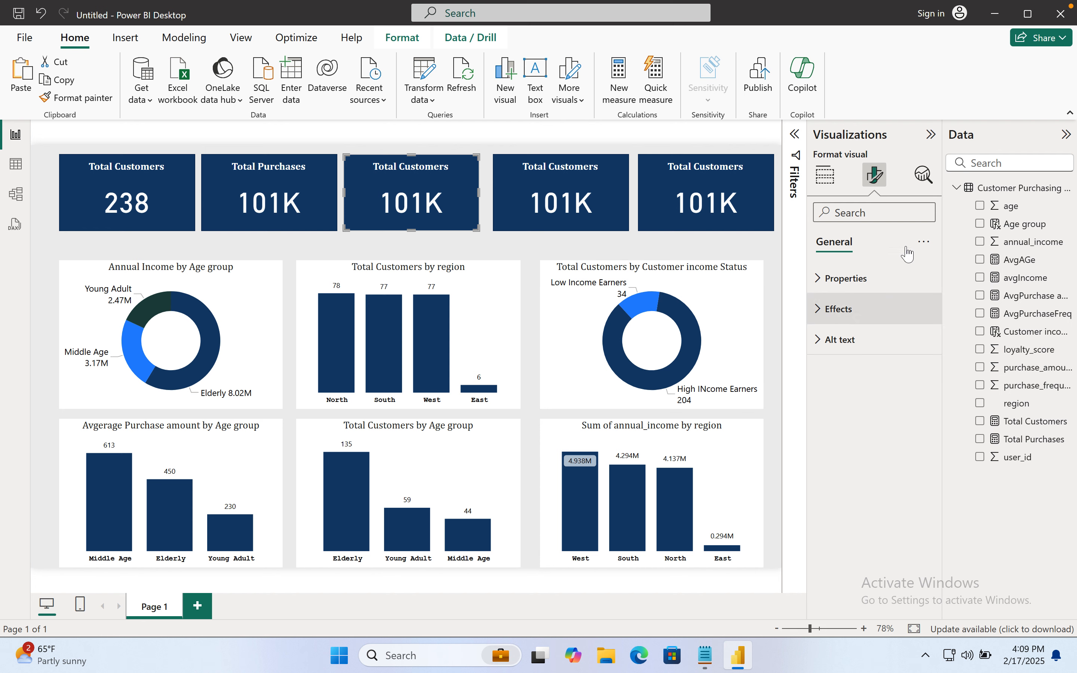
left_click(825, 175)
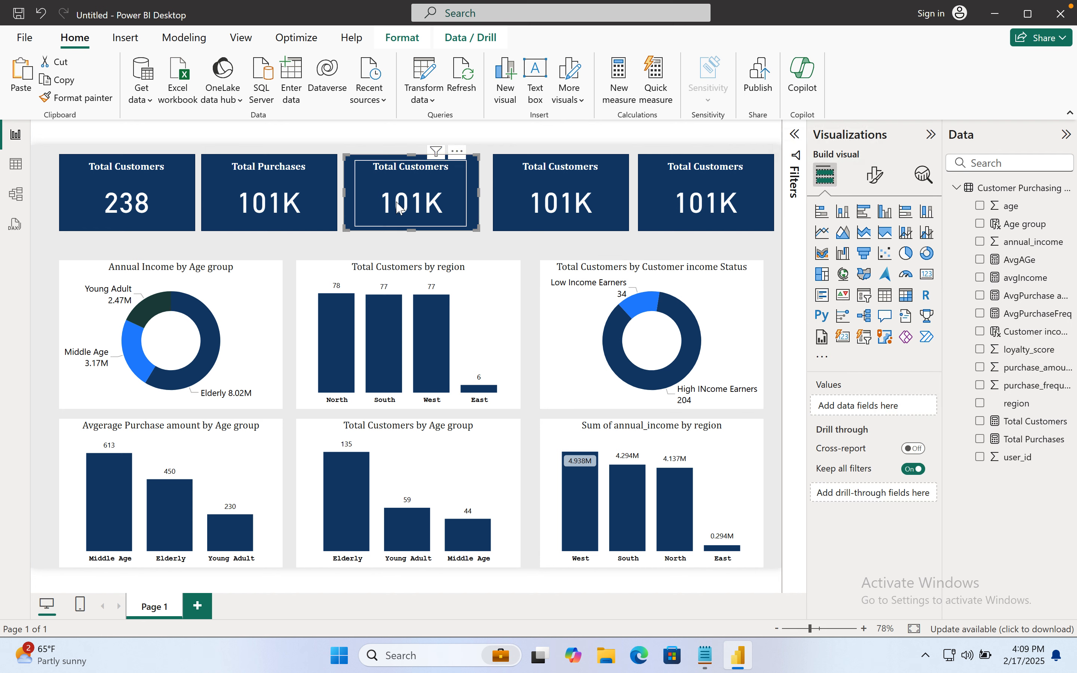
left_click(980, 438)
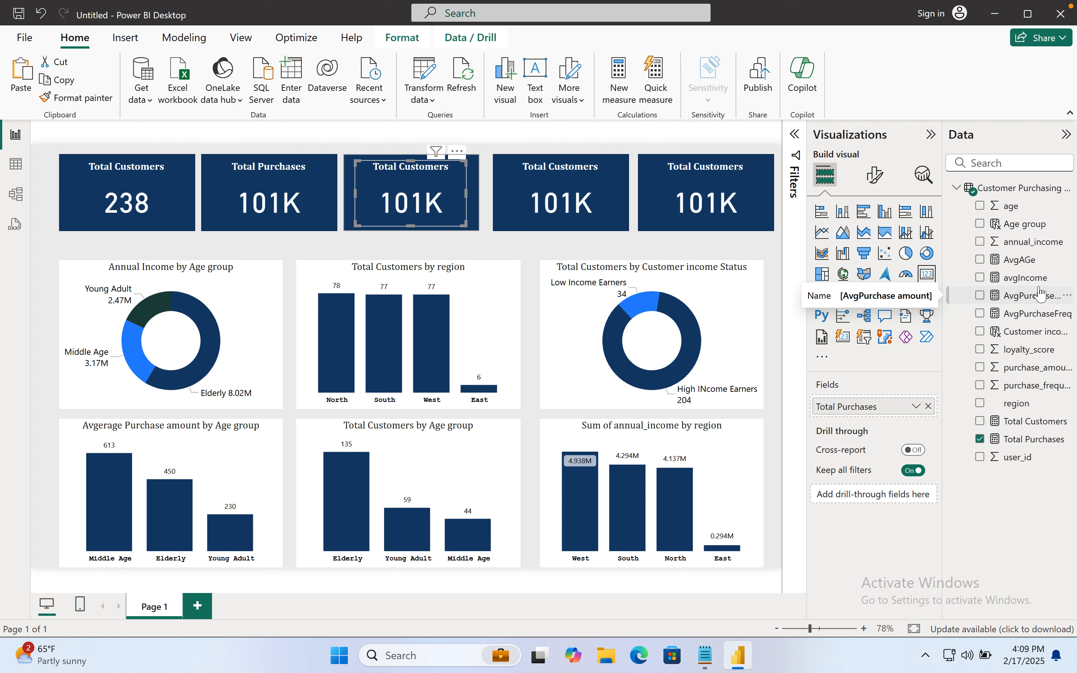
left_click_drag(1032, 280, 869, 414)
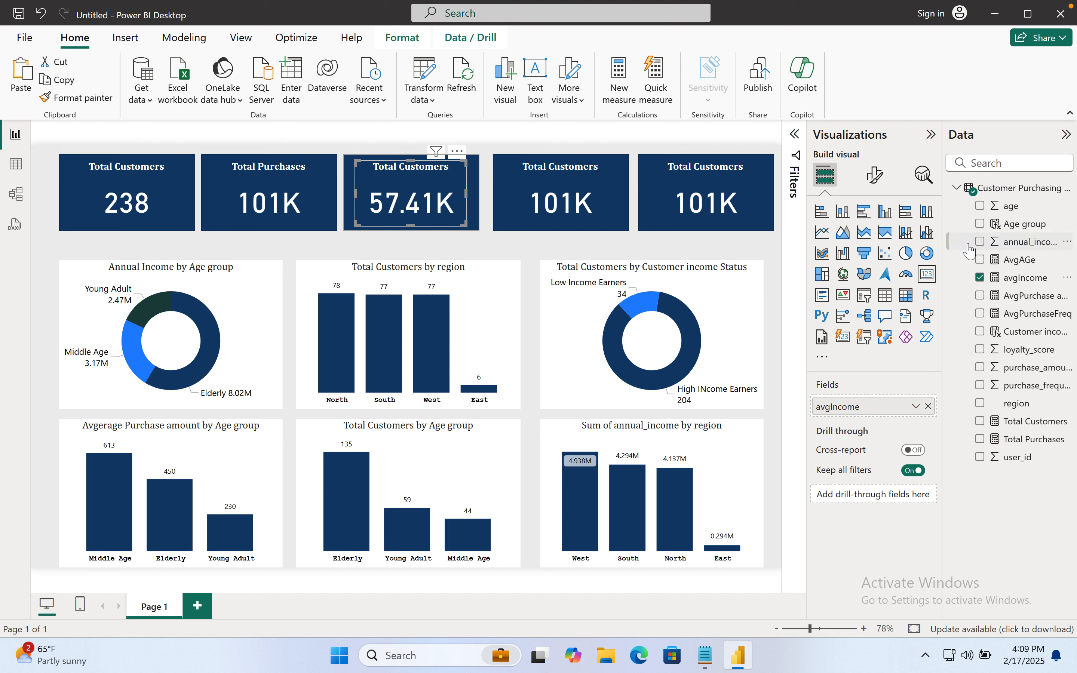
left_click(1011, 283)
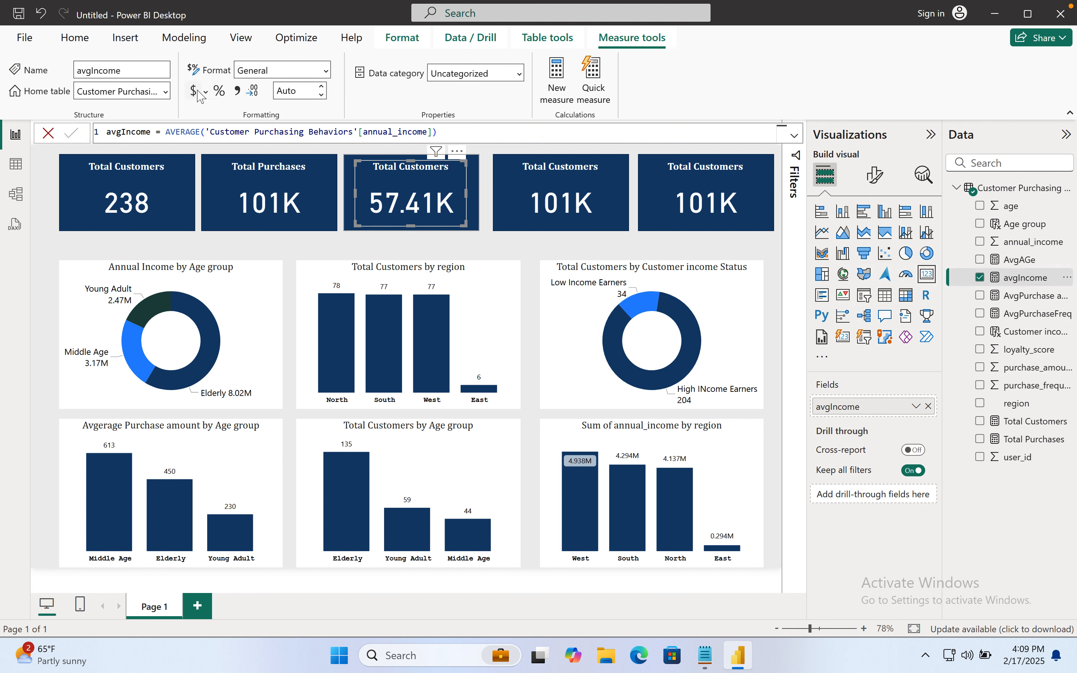
left_click(210, 92)
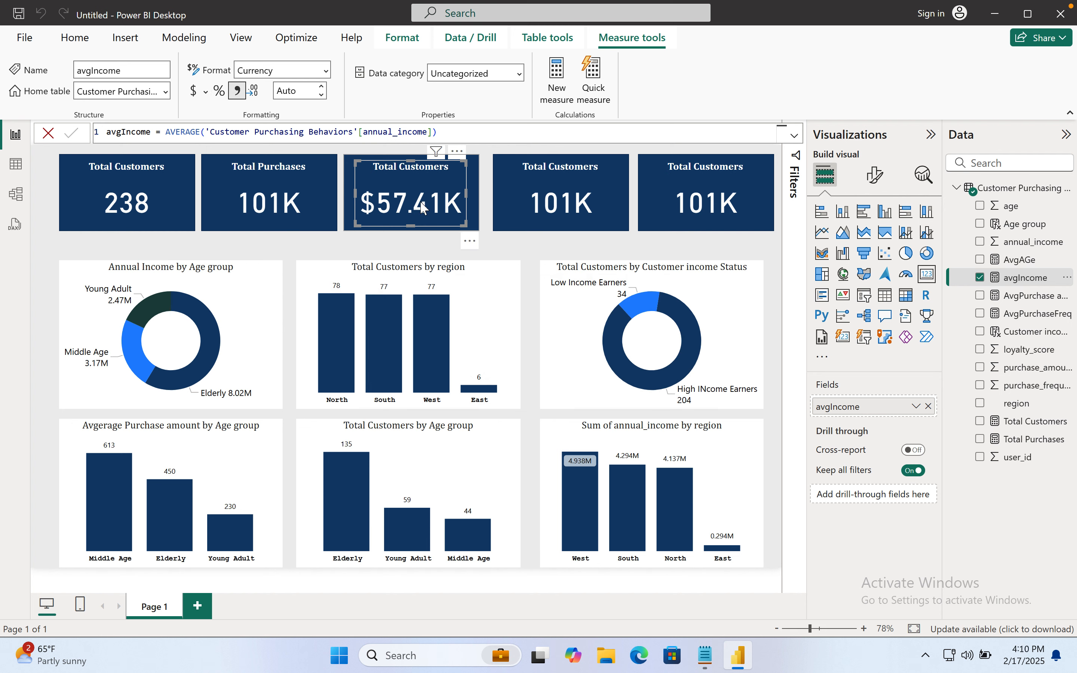
Step: Change the third card's title text to Average Income
left_click(285, 194)
left_click(434, 188)
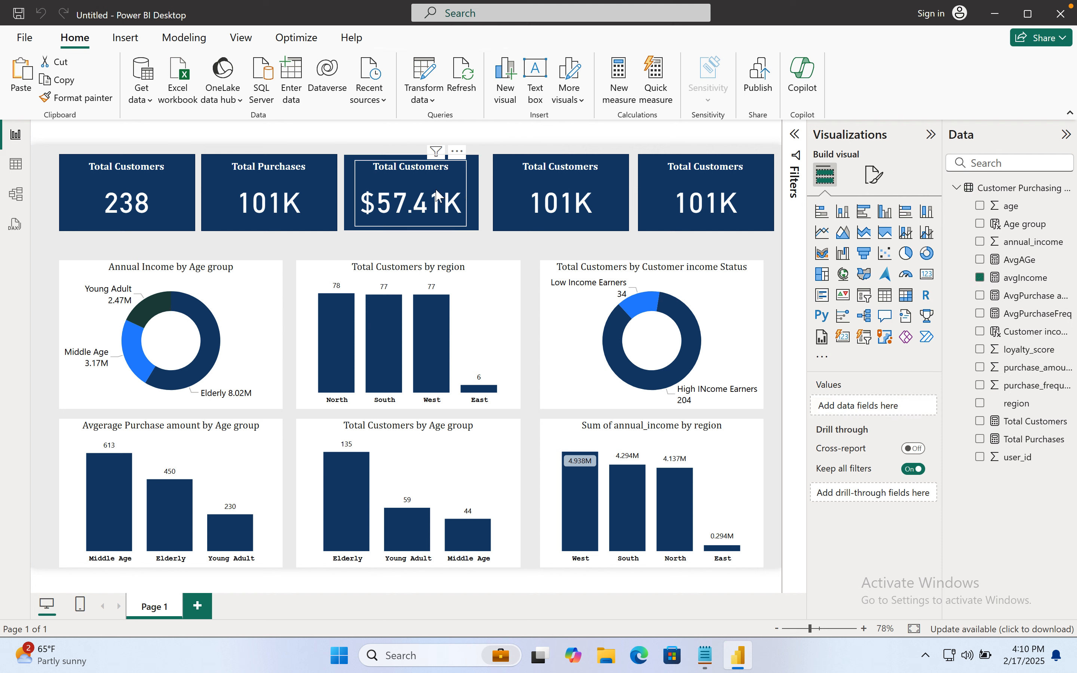
left_click(487, 138)
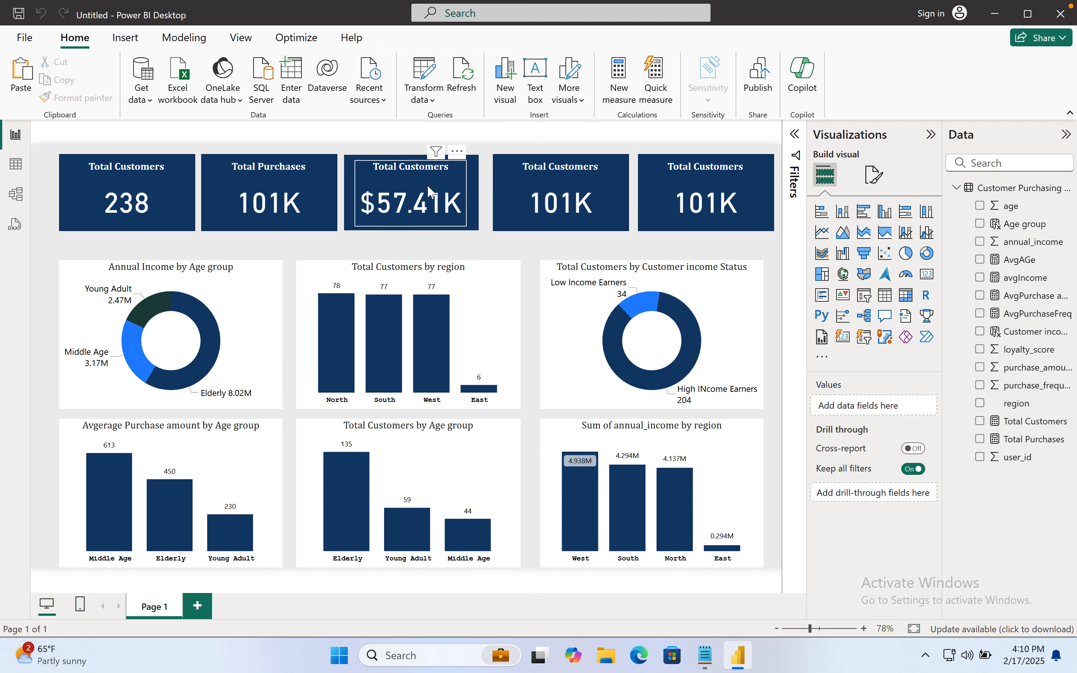
left_click(429, 191)
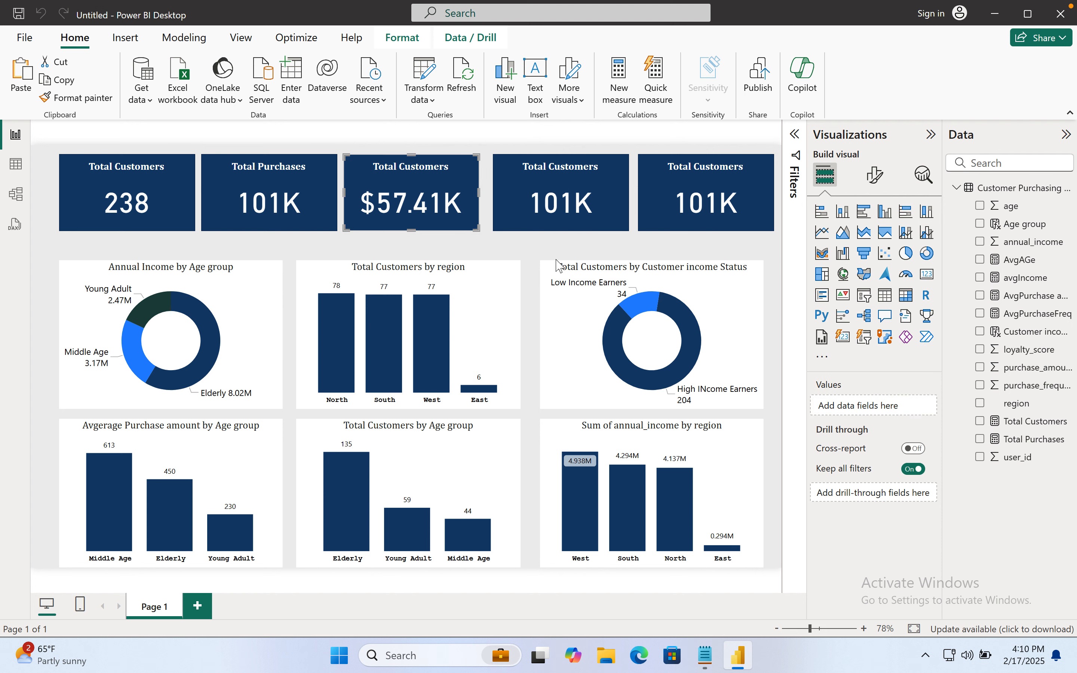
left_click(518, 254)
left_click(401, 199)
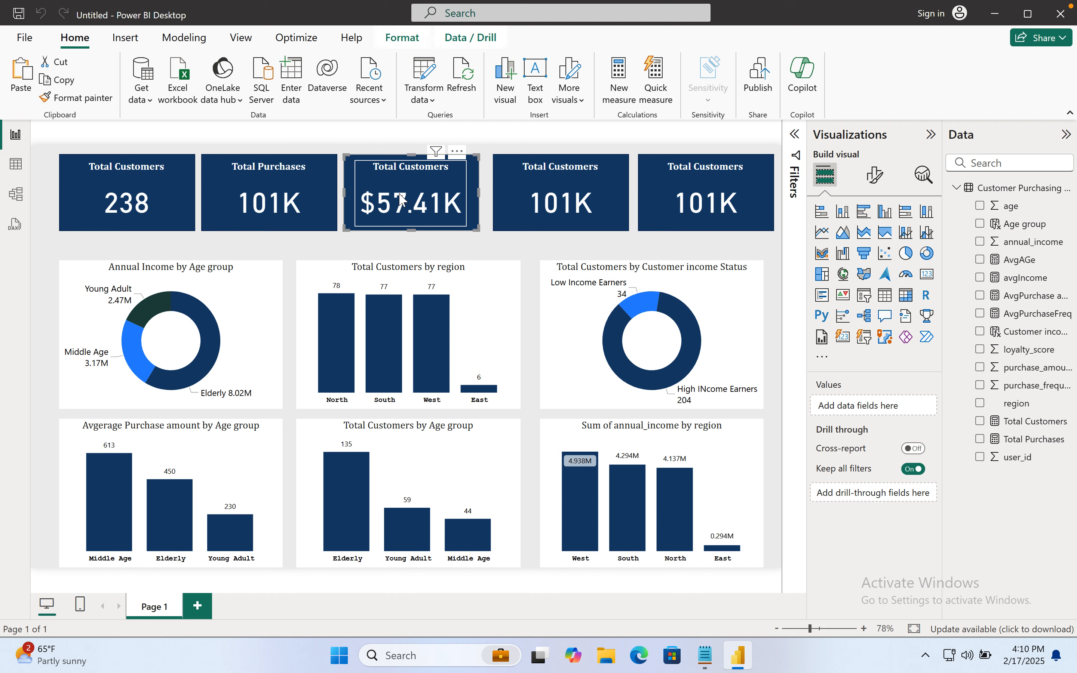
left_click(434, 192)
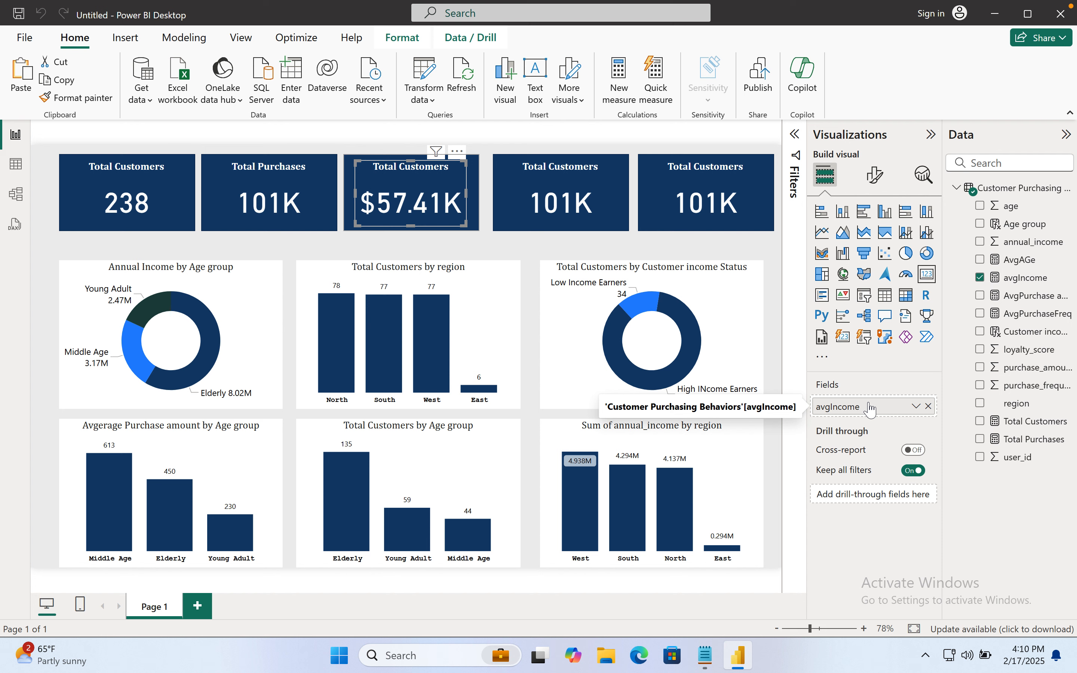
left_click(875, 174)
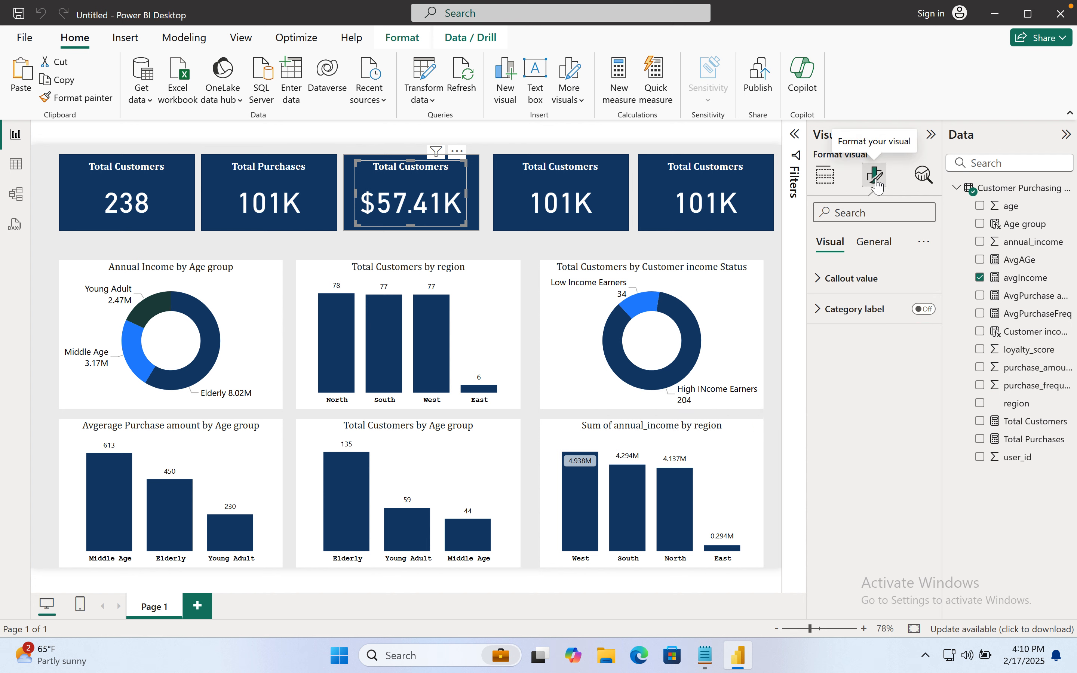
left_click(875, 244)
left_click(886, 309)
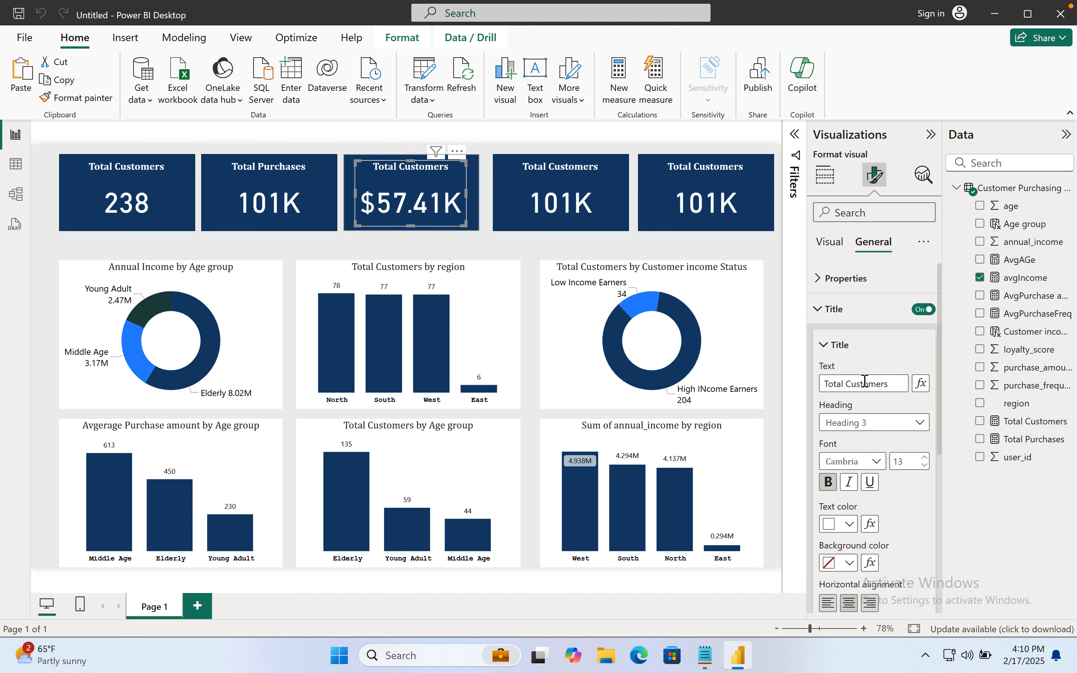
left_click_drag(887, 382, 771, 381)
type("Average Income")
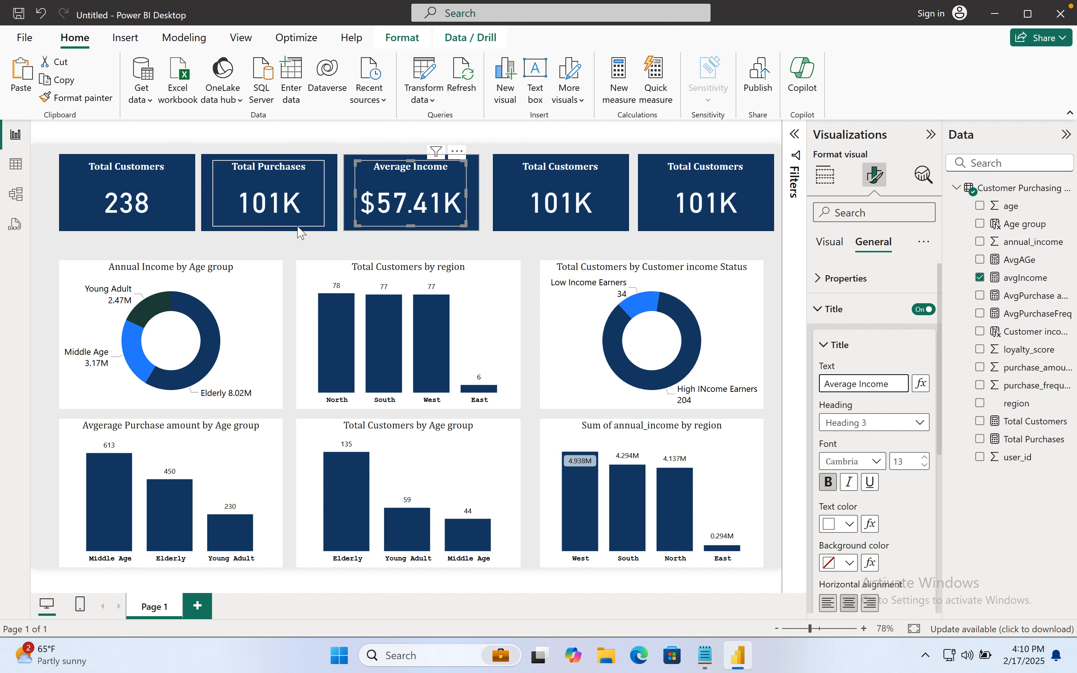
Step: Format the Total Purchases measure as dollar currency with 1 decimal place
left_click(290, 204)
left_click(278, 191)
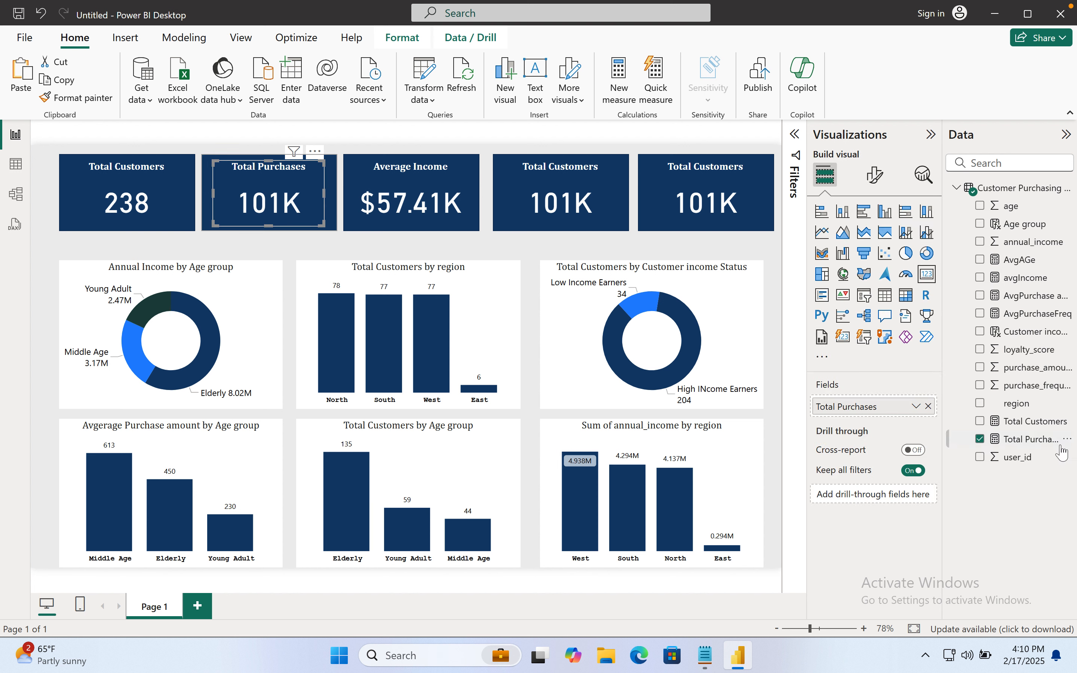
left_click(1044, 447)
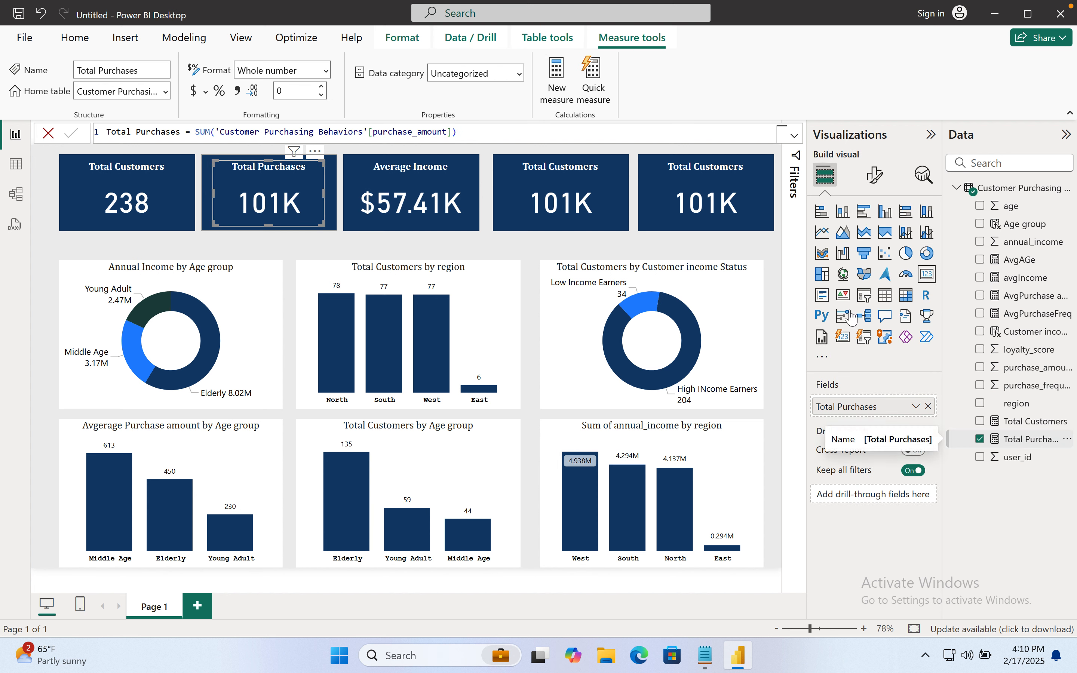
left_click(195, 92)
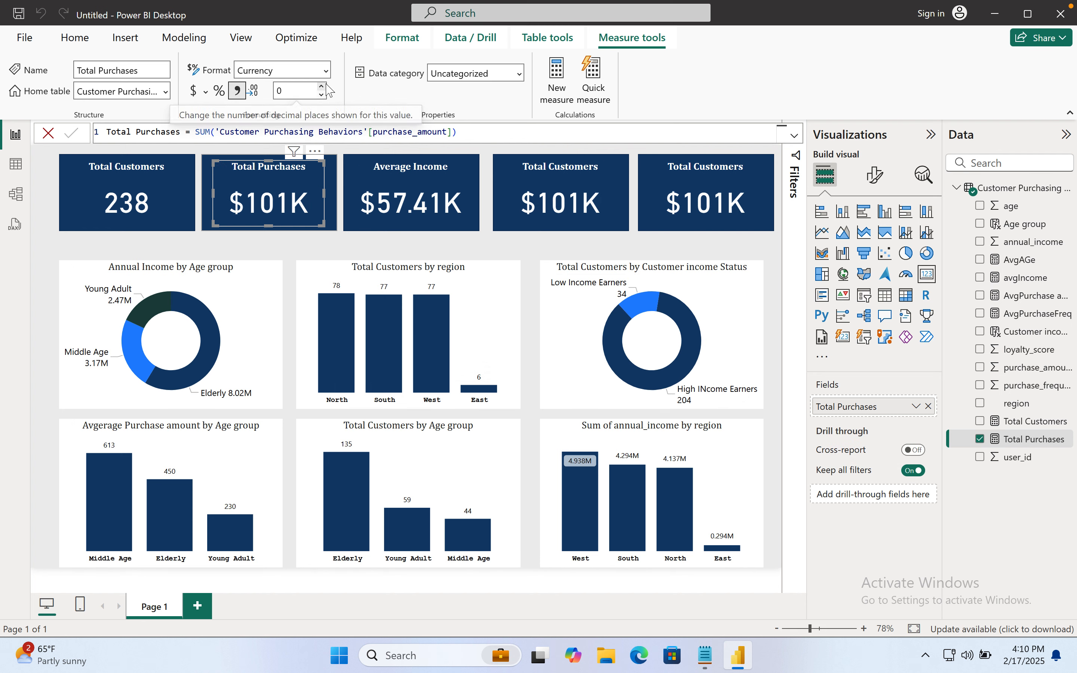
left_click(320, 87)
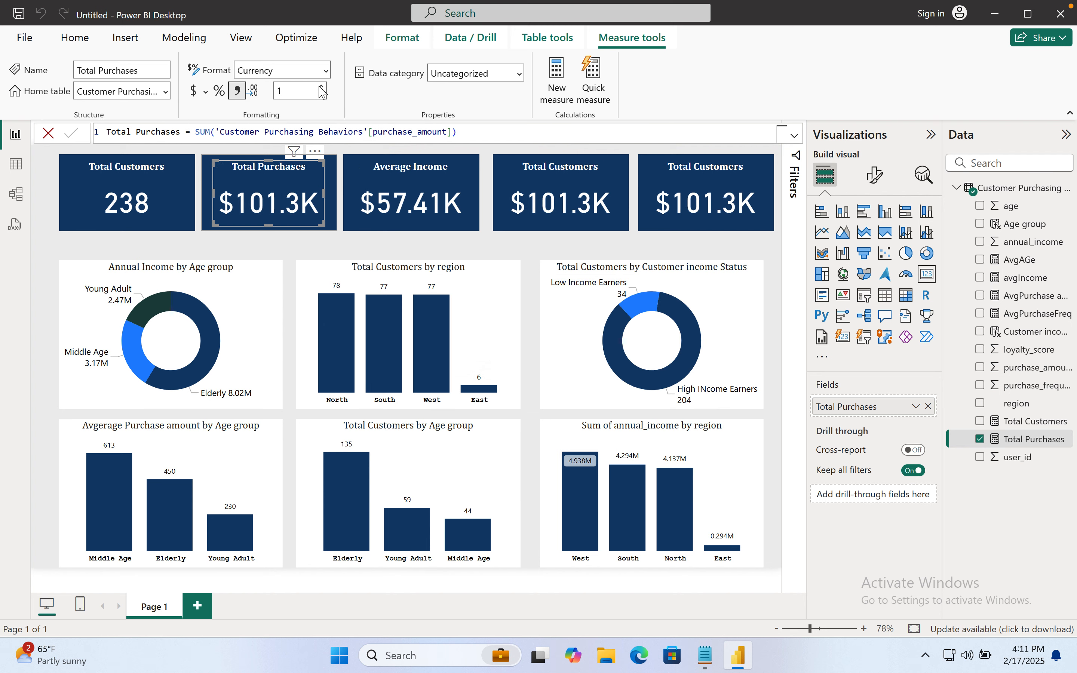
Step: Replace the fourth card's Total Purchases field with the AvgPurchaseFreq measure
left_click(550, 180)
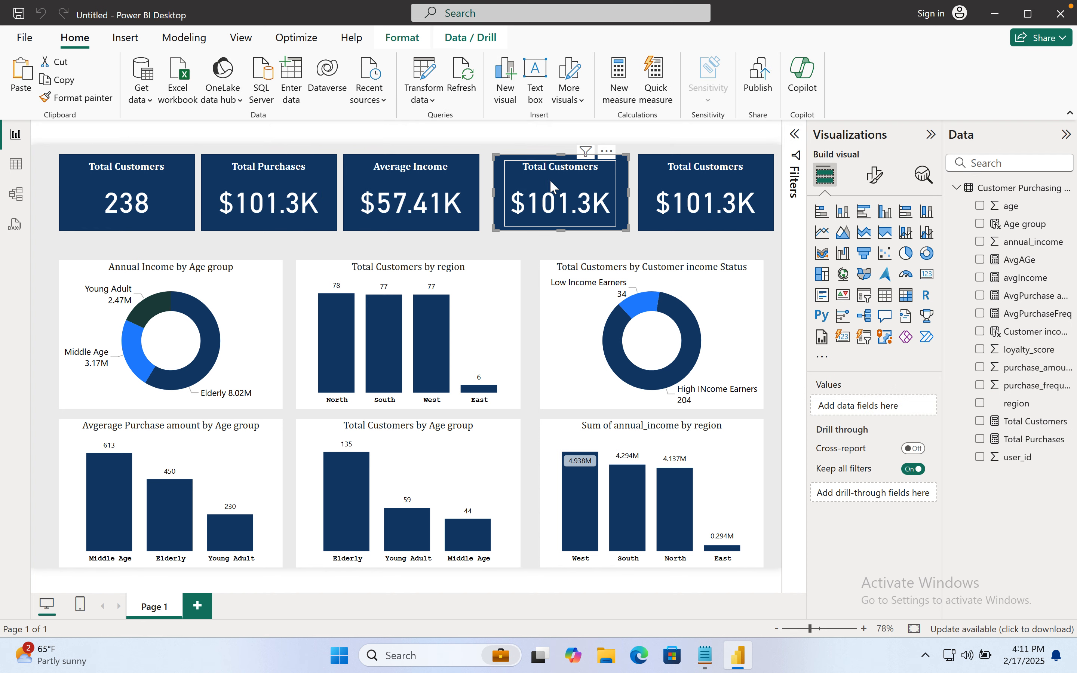
left_click(572, 192)
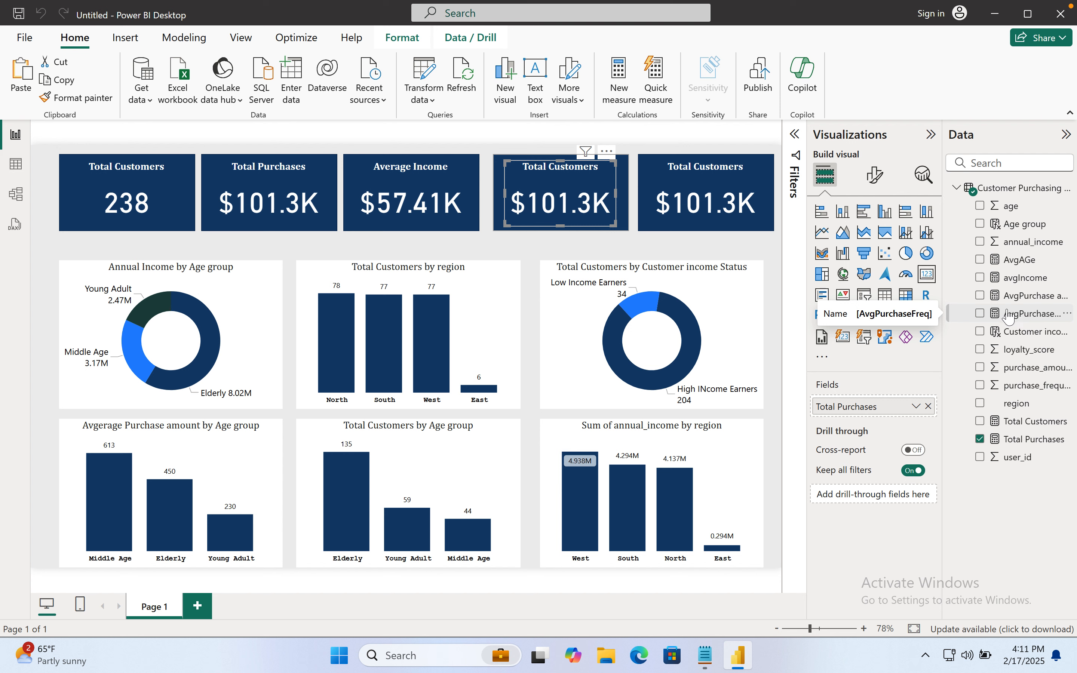
left_click_drag(1008, 317, 850, 413)
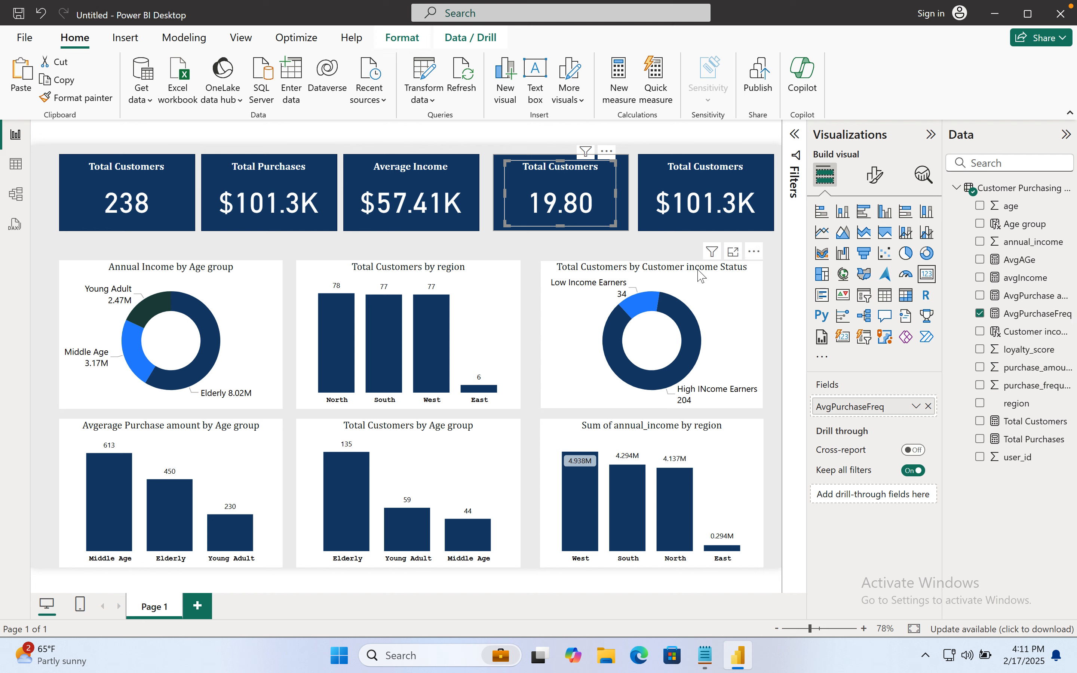
Step: Set the purchase_frequency column's format to decimal number with 0 decimal places
left_click(1020, 314)
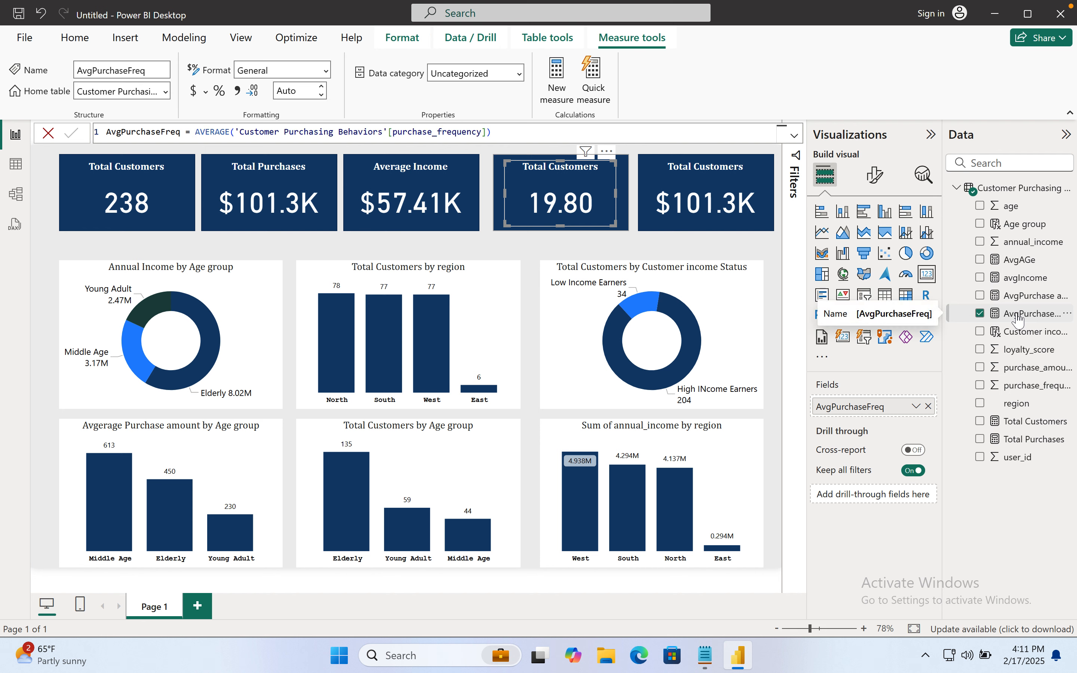
left_click(1033, 384)
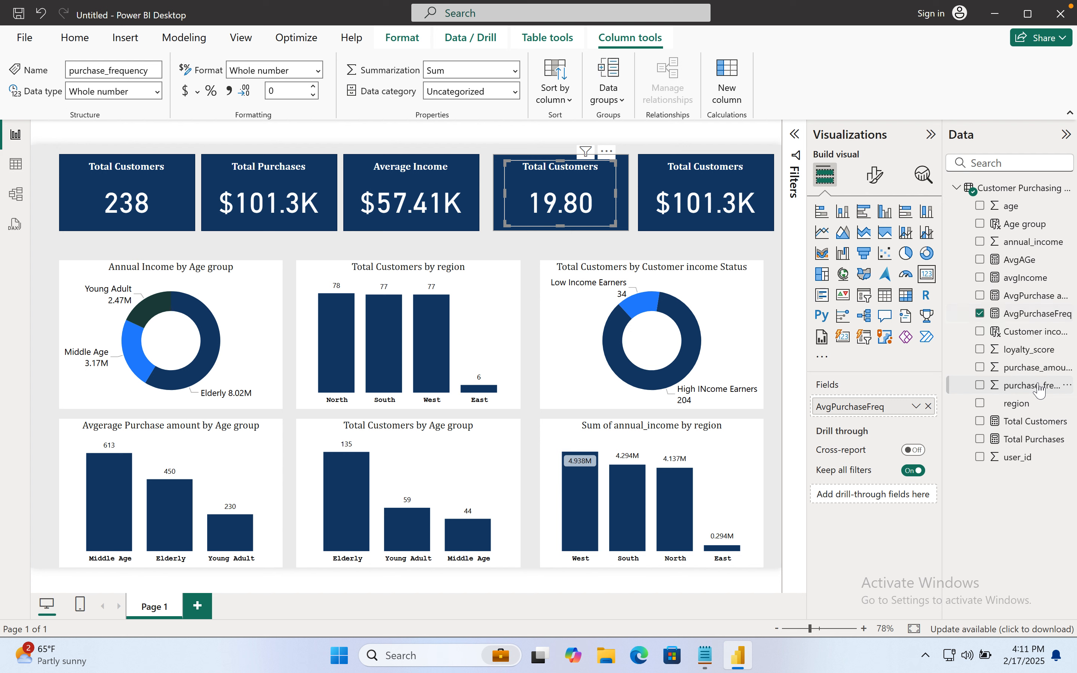
left_click(313, 95)
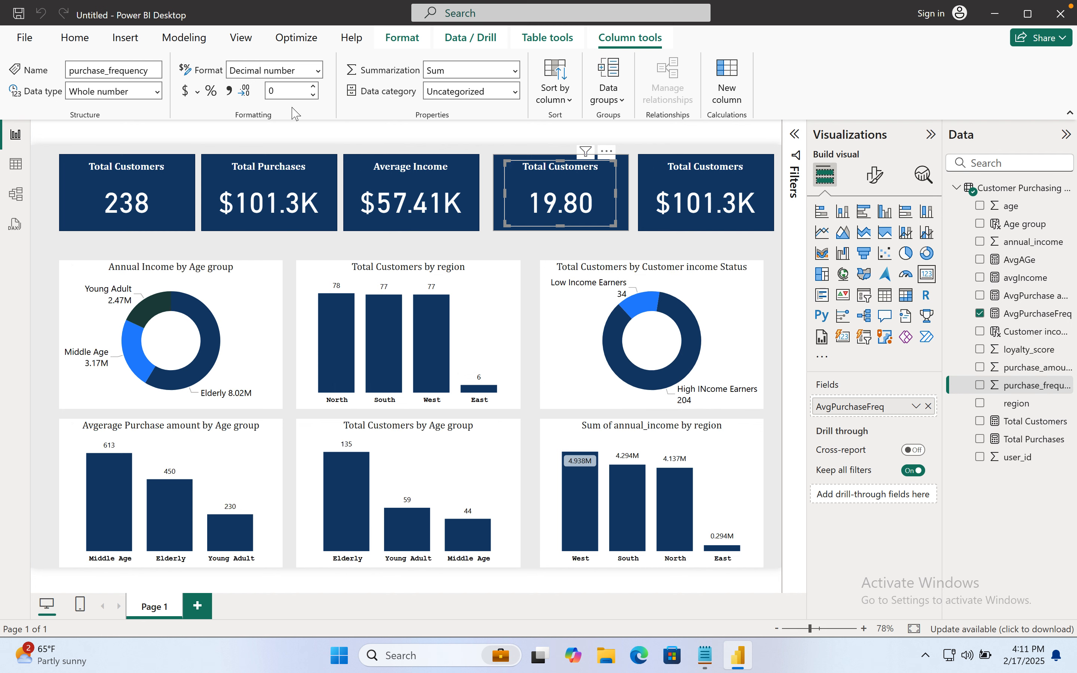
double_click(281, 91)
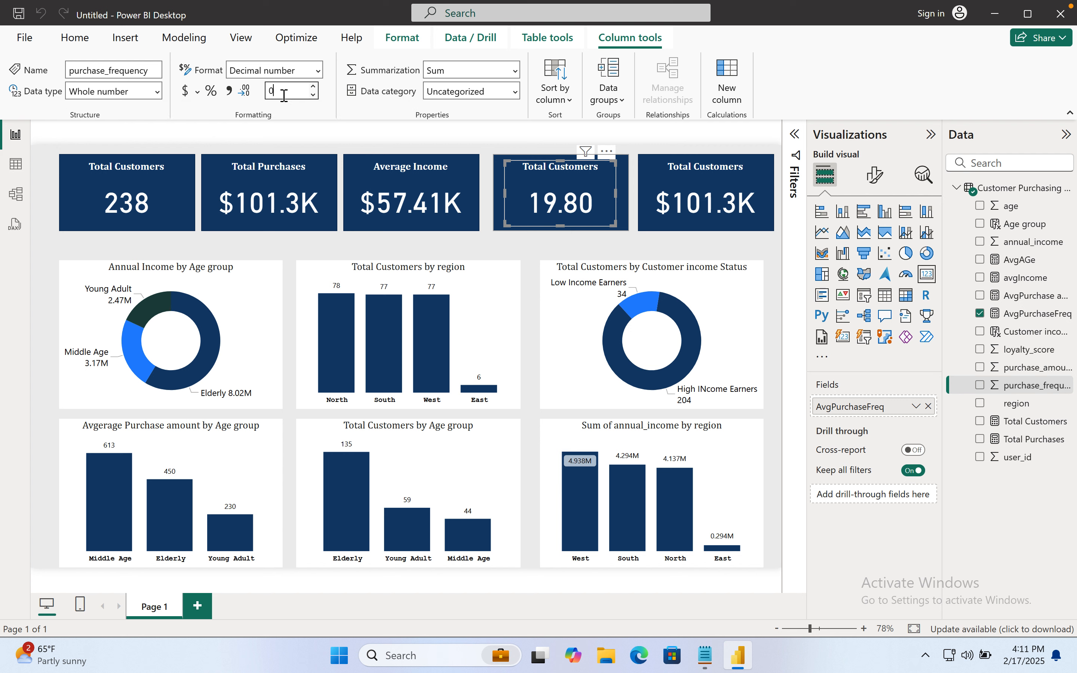
Step: Set the fourth card's callout value to 0 decimal places, with display units on Auto
left_click(570, 200)
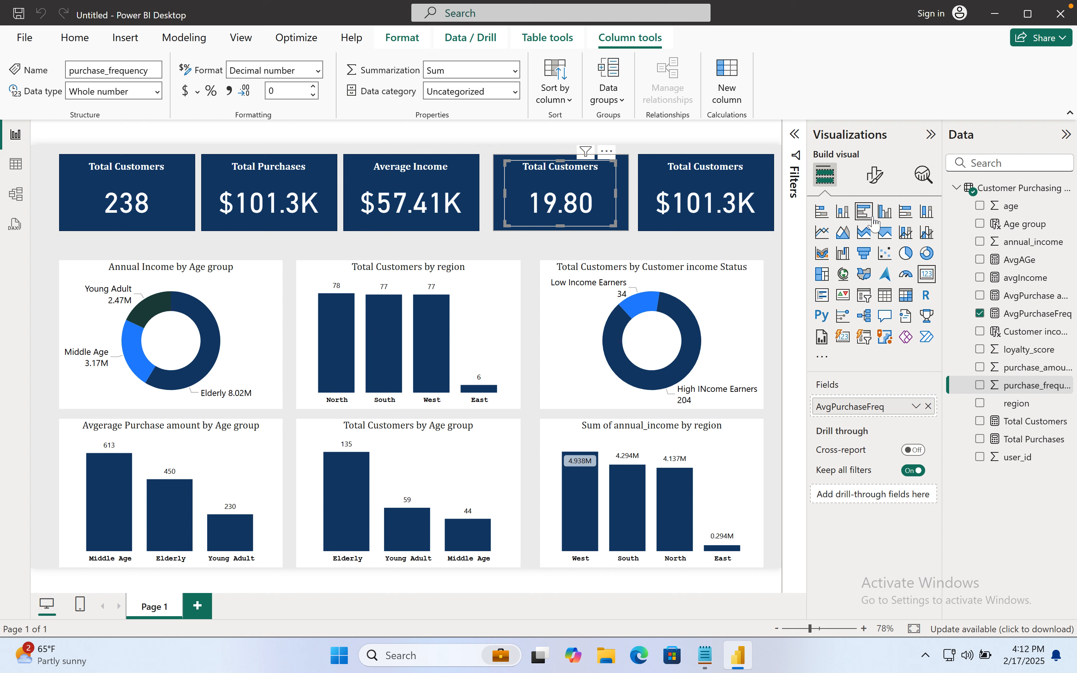
left_click(873, 178)
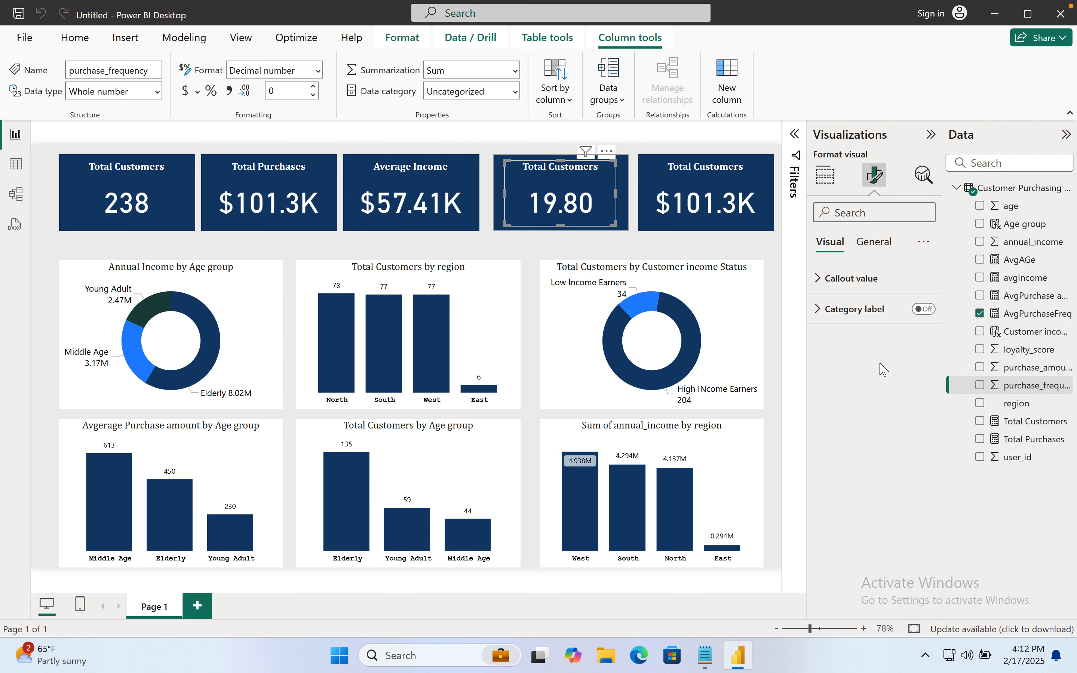
left_click(839, 278)
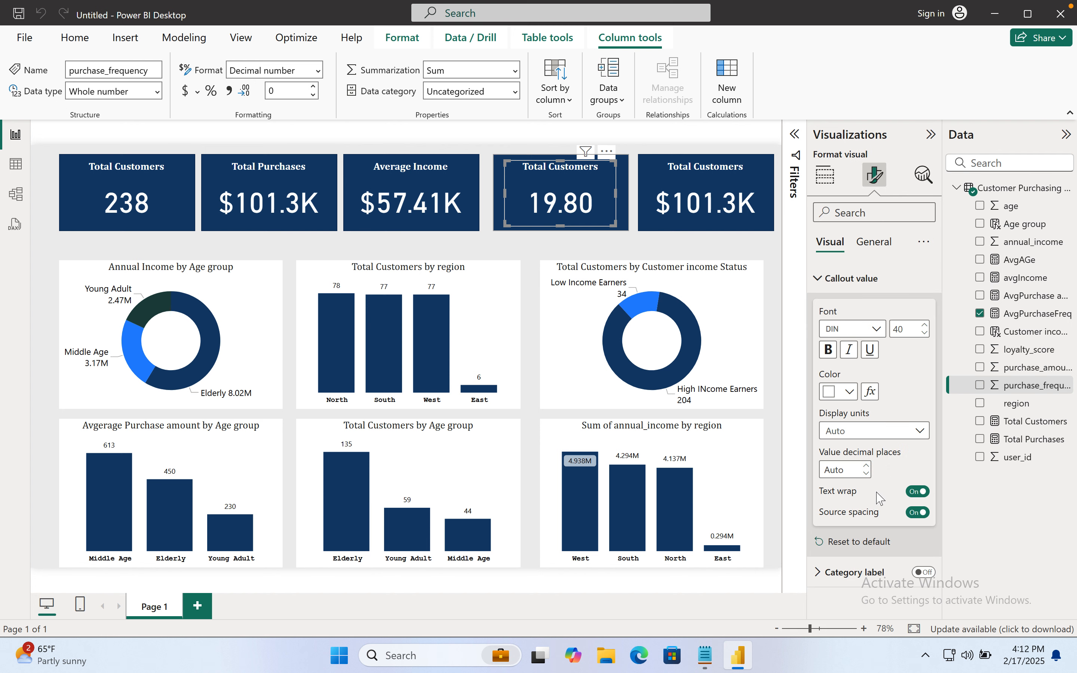
left_click(911, 435)
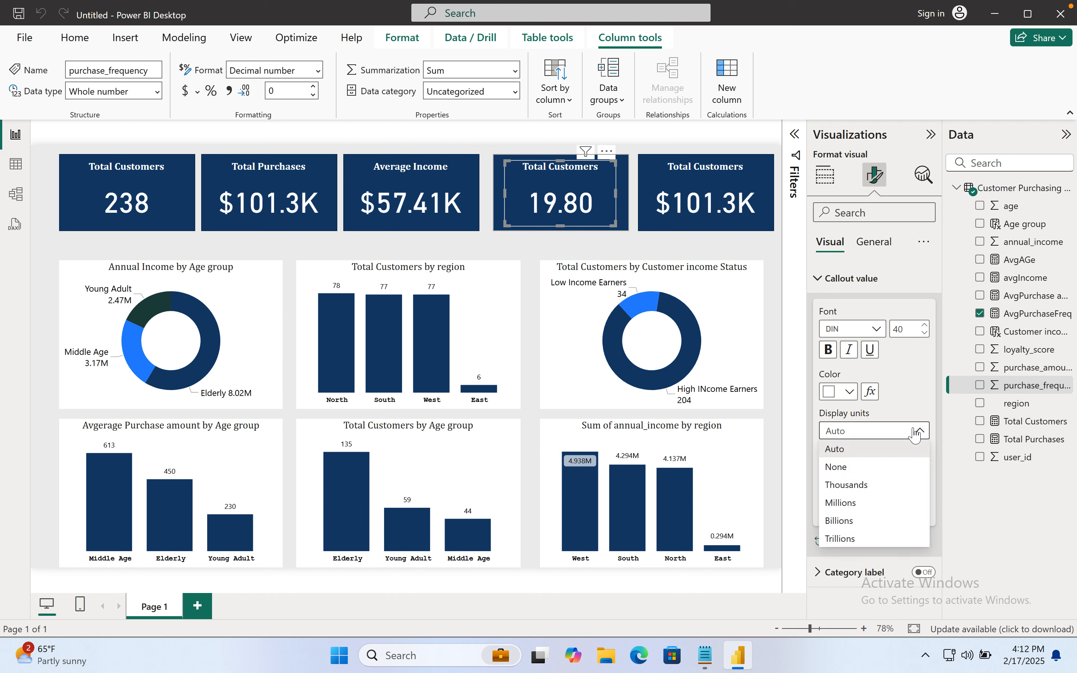
left_click(847, 468)
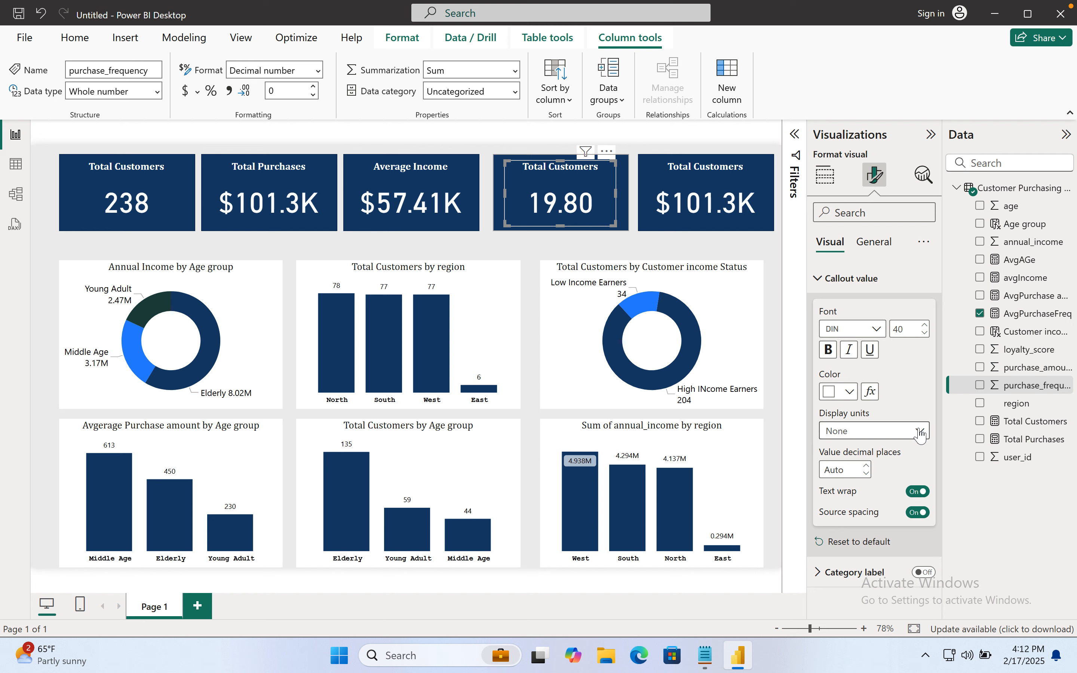
left_click(918, 434)
left_click(845, 448)
left_click(866, 473)
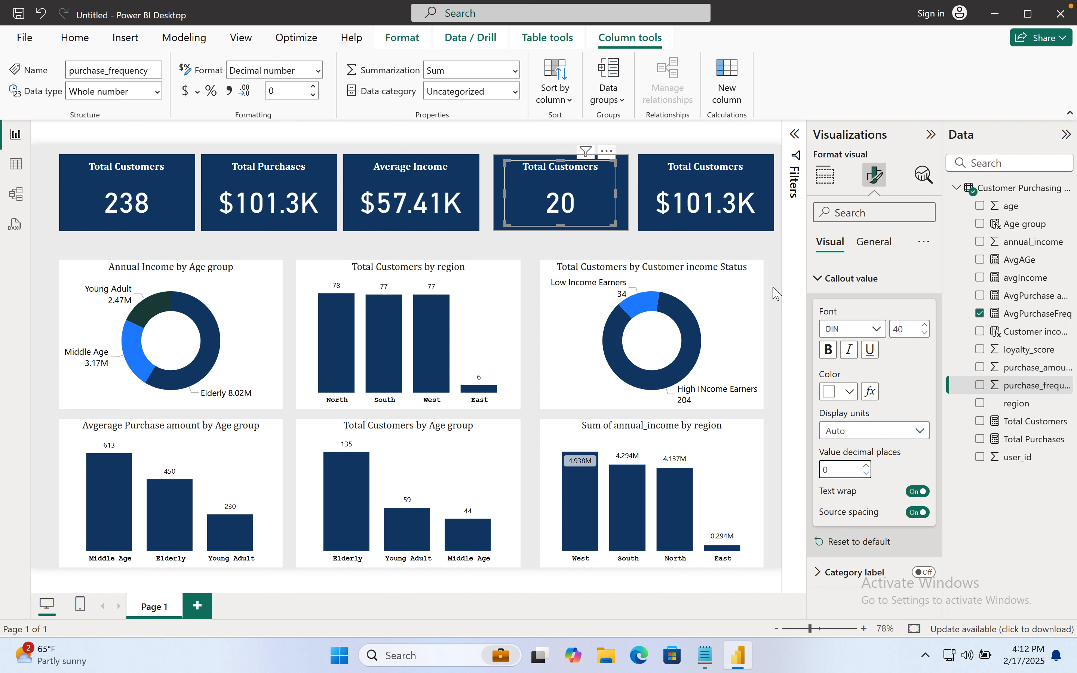
Step: Change the fourth card's title text to Average Frequency
left_click(591, 190)
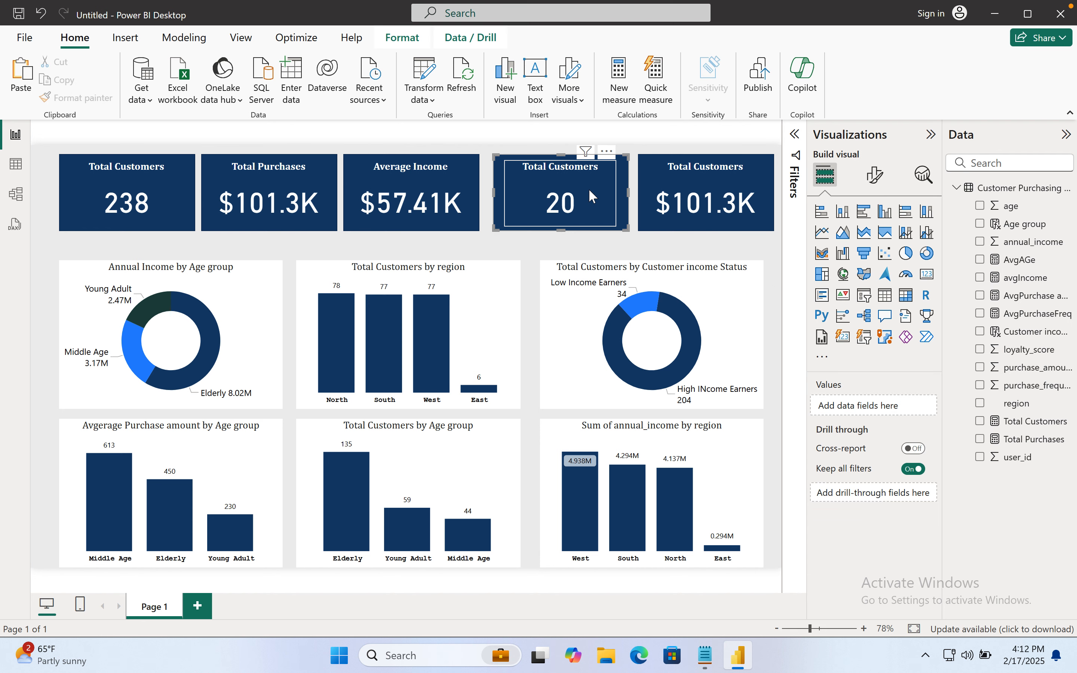
left_click(874, 182)
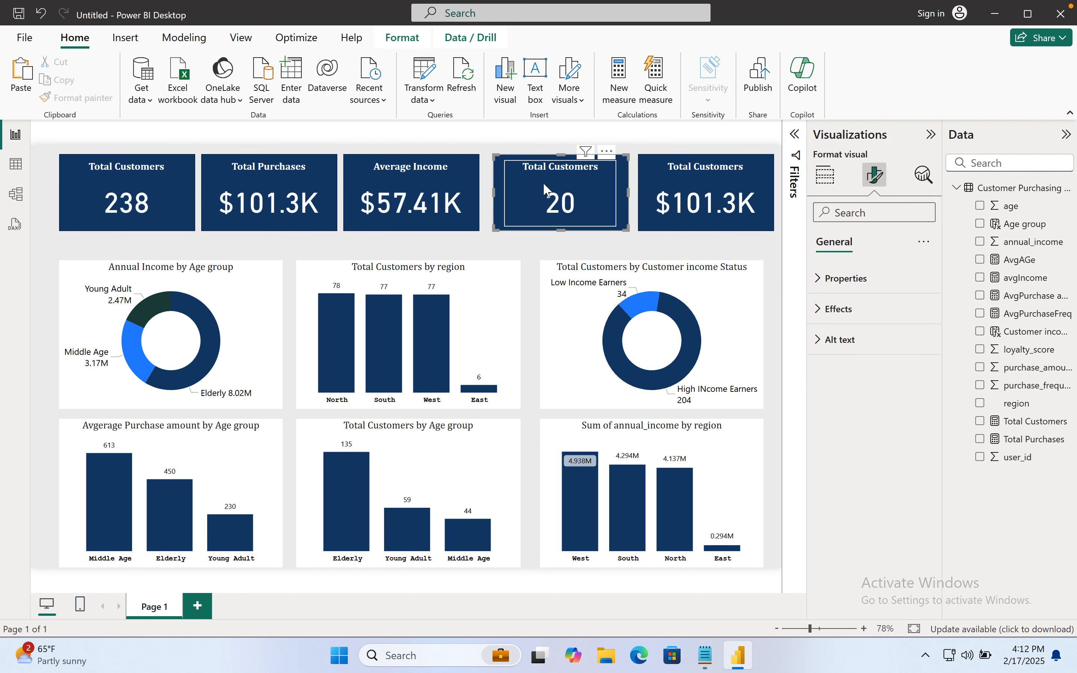
left_click(898, 277)
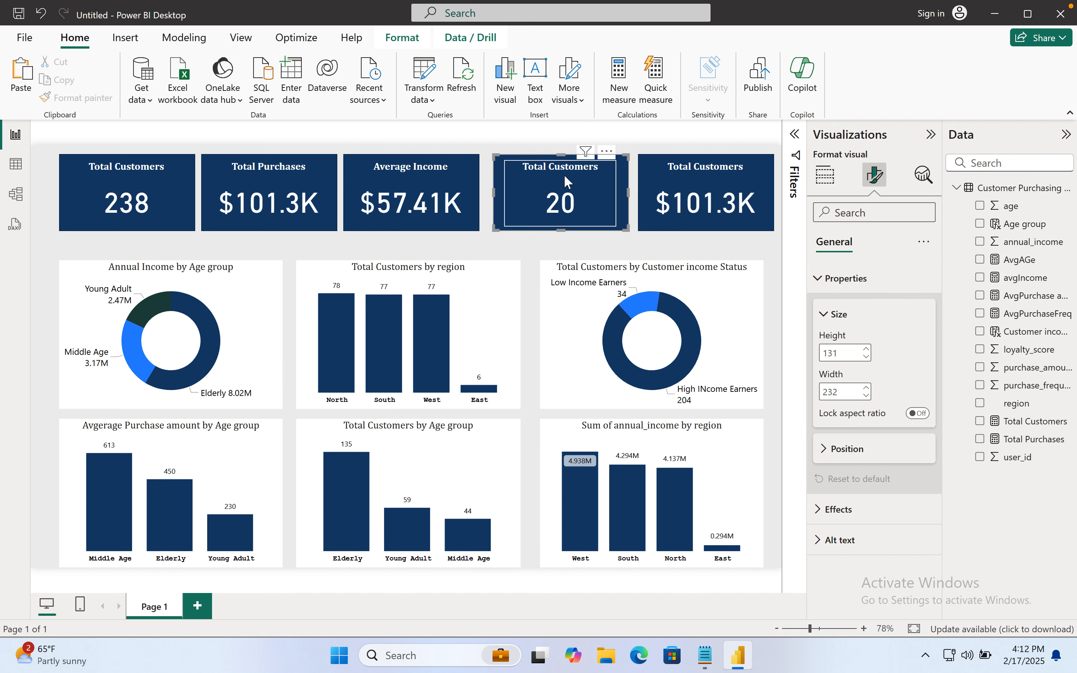
left_click(563, 173)
left_click(875, 175)
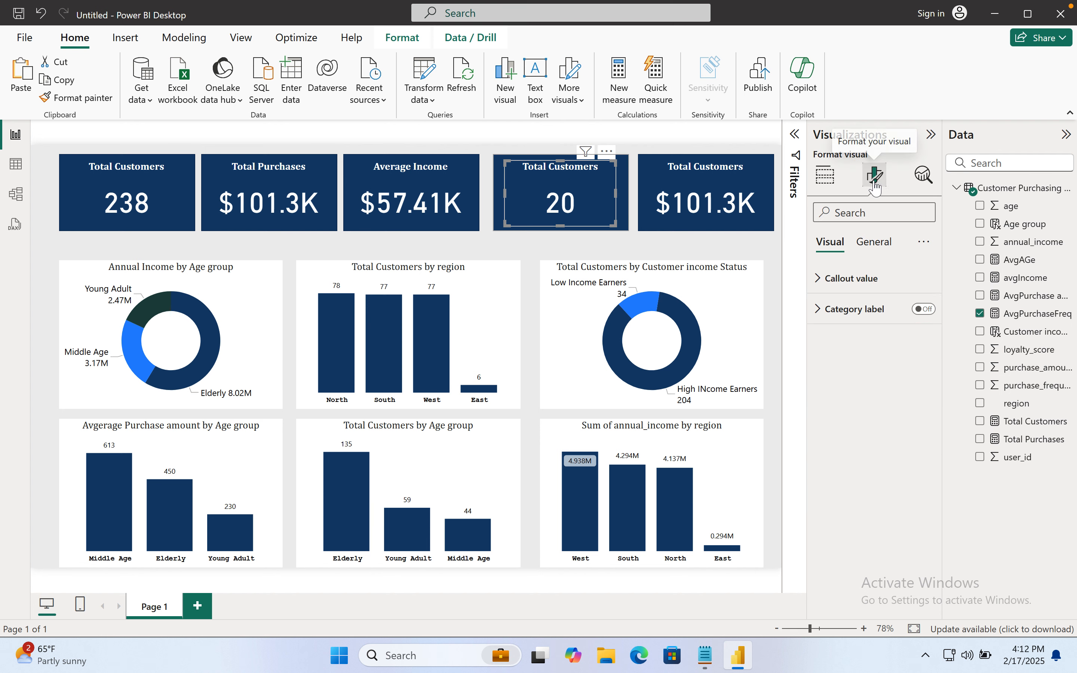
left_click(884, 247)
left_click(857, 311)
left_click_drag(892, 384, 782, 384)
type("A")
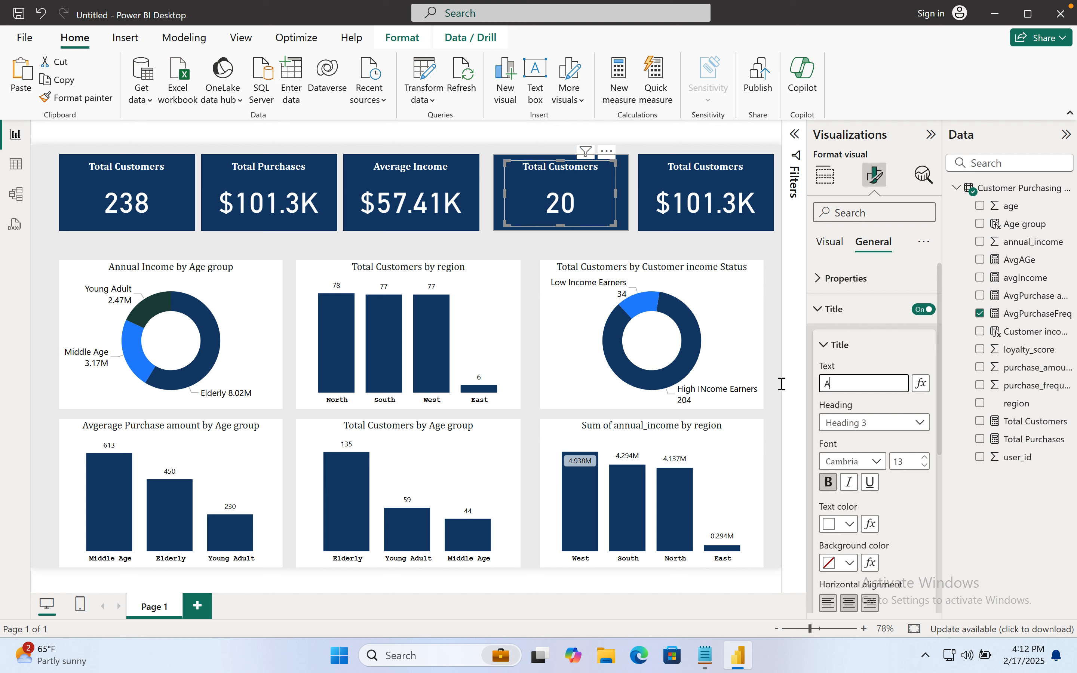
type("verage Custome")
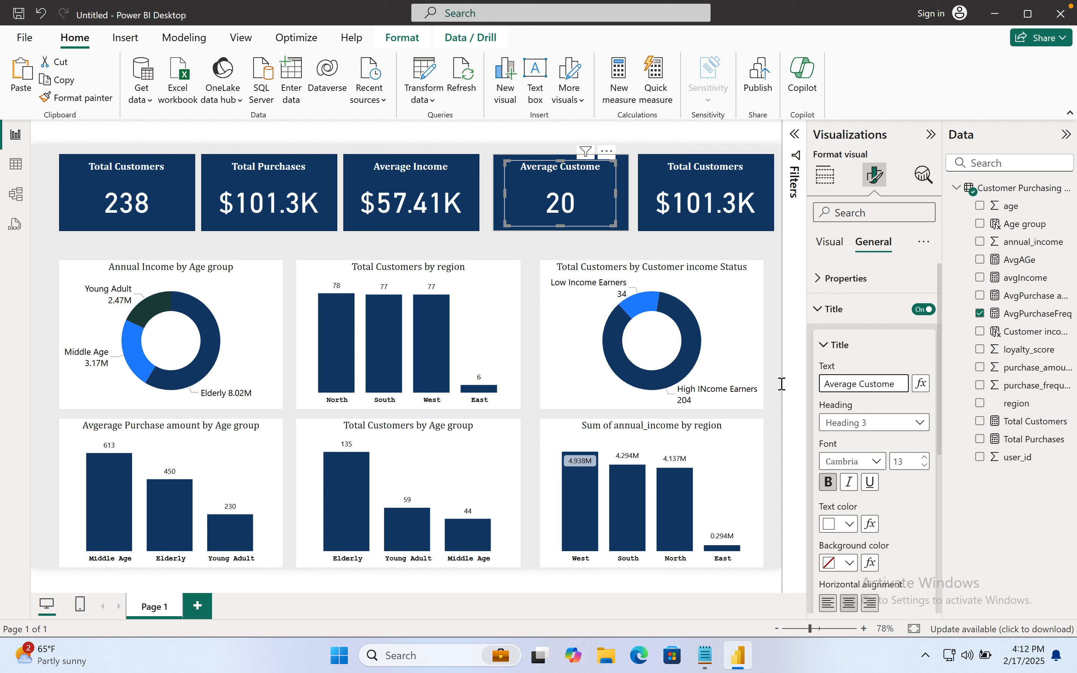
key("BackSpace")
key("BackSpace")
type("Frequency")
Step: Replace the fifth card's field with the AvgAGe measure and set its callout value to 0 decimal places
left_click(766, 224)
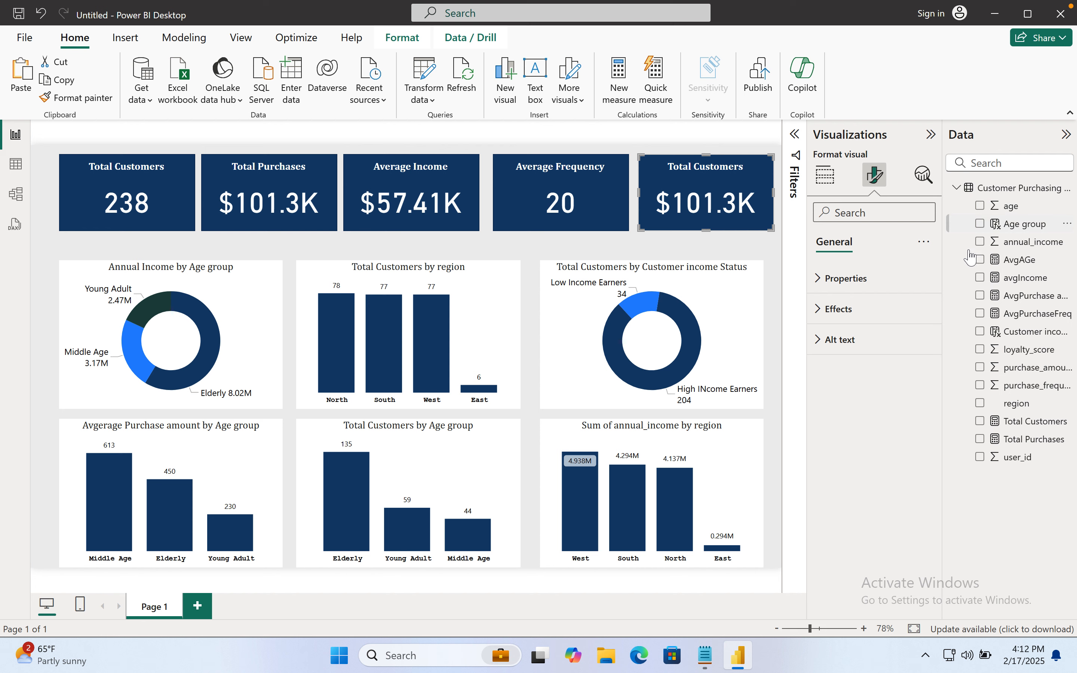
left_click(711, 201)
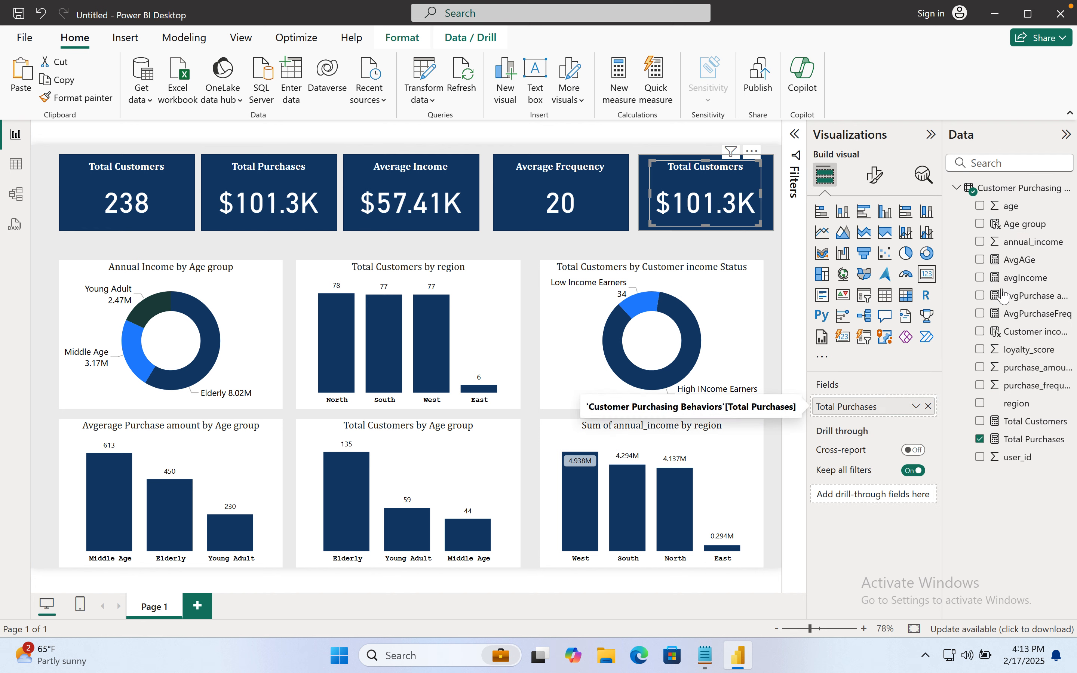
left_click_drag(1017, 260, 876, 415)
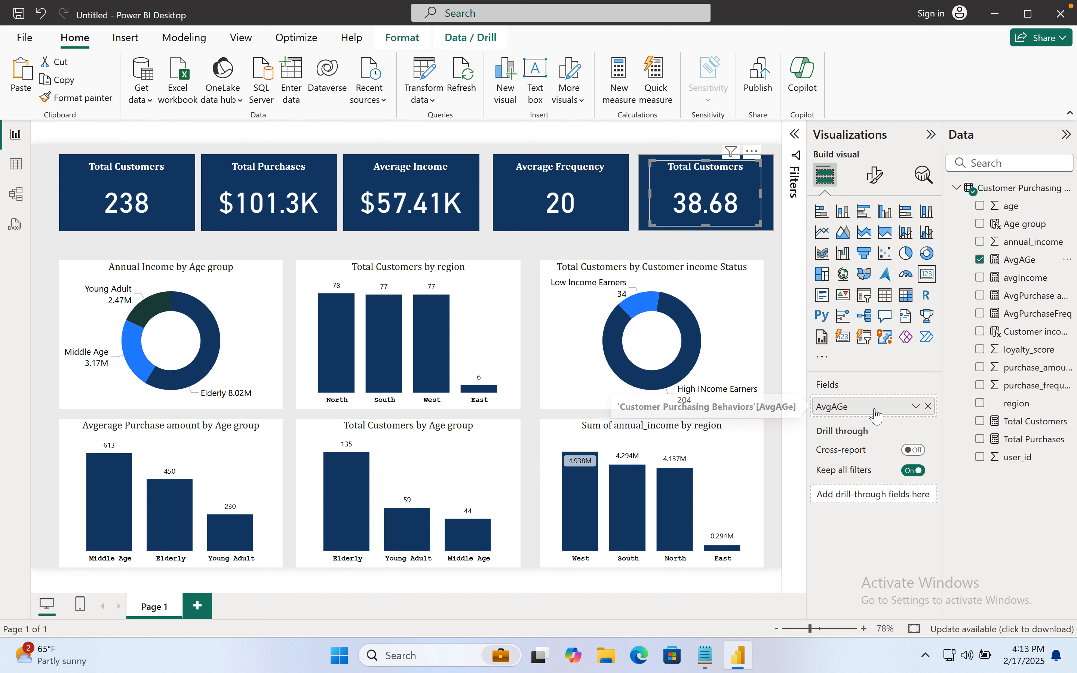
left_click(876, 176)
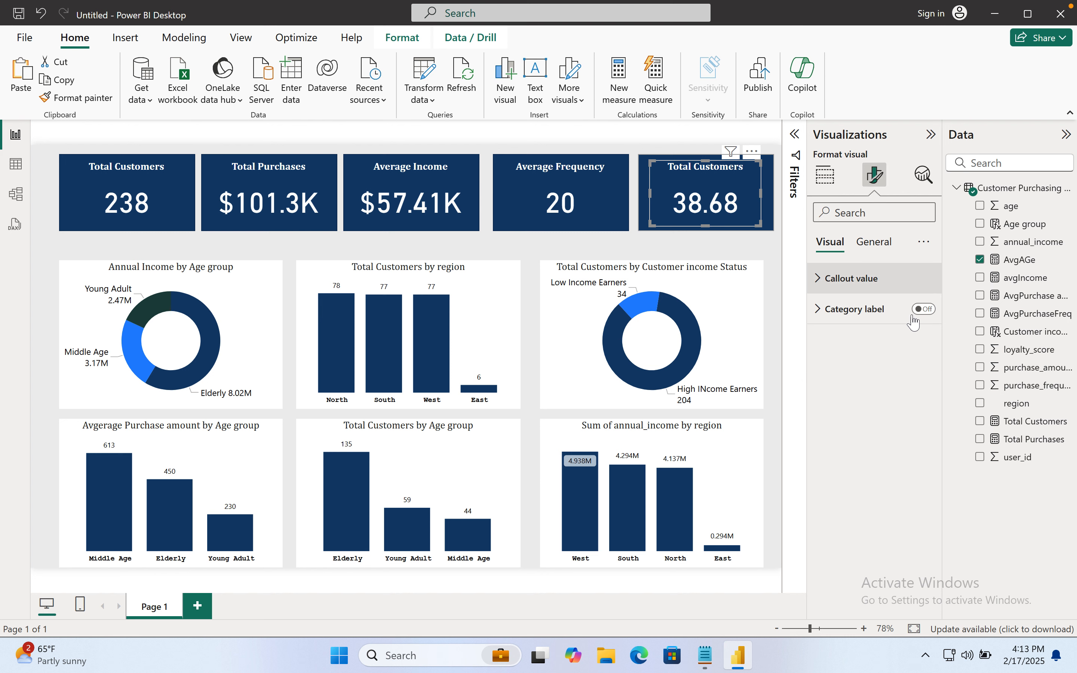
left_click(864, 279)
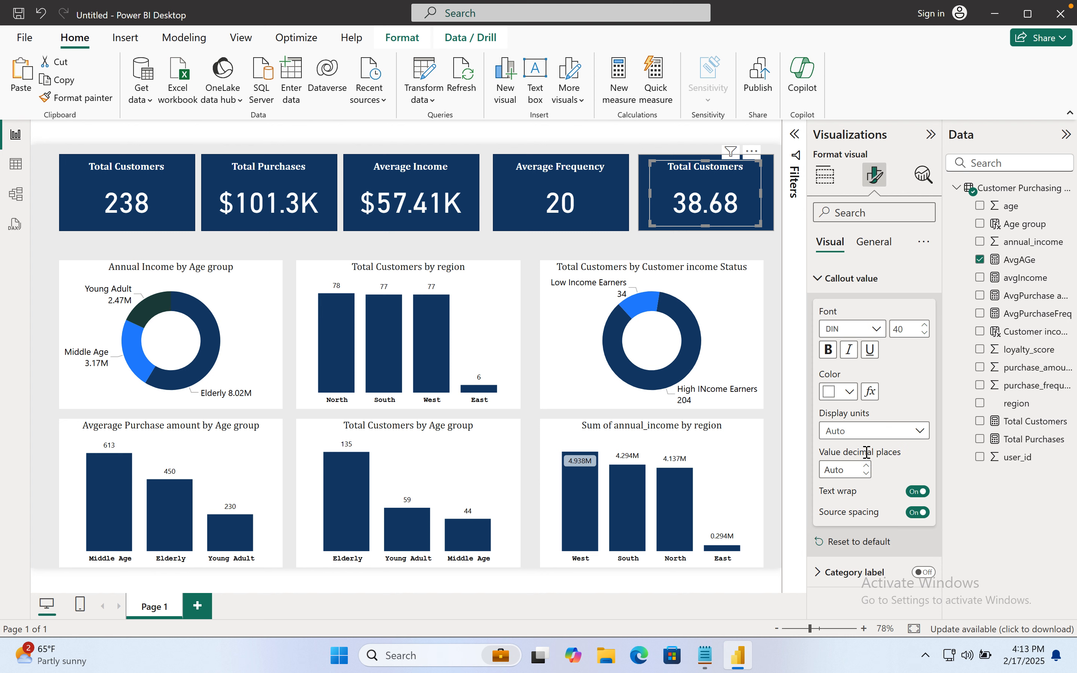
left_click(866, 474)
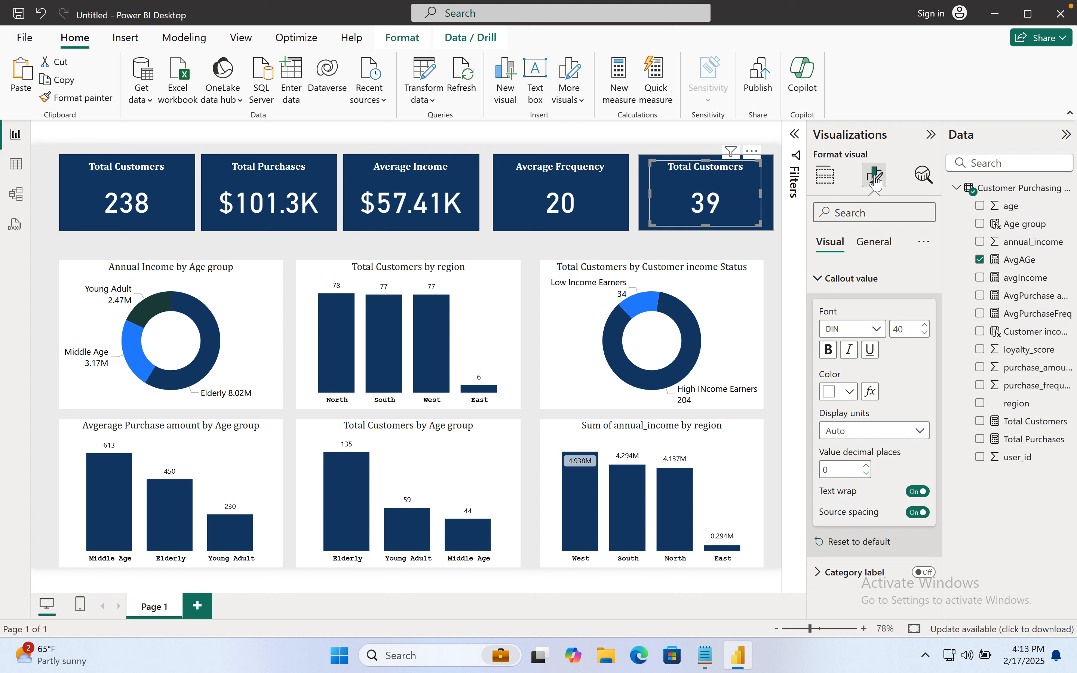
Step: Change the fifth card's title text to Average Age
left_click(1015, 262)
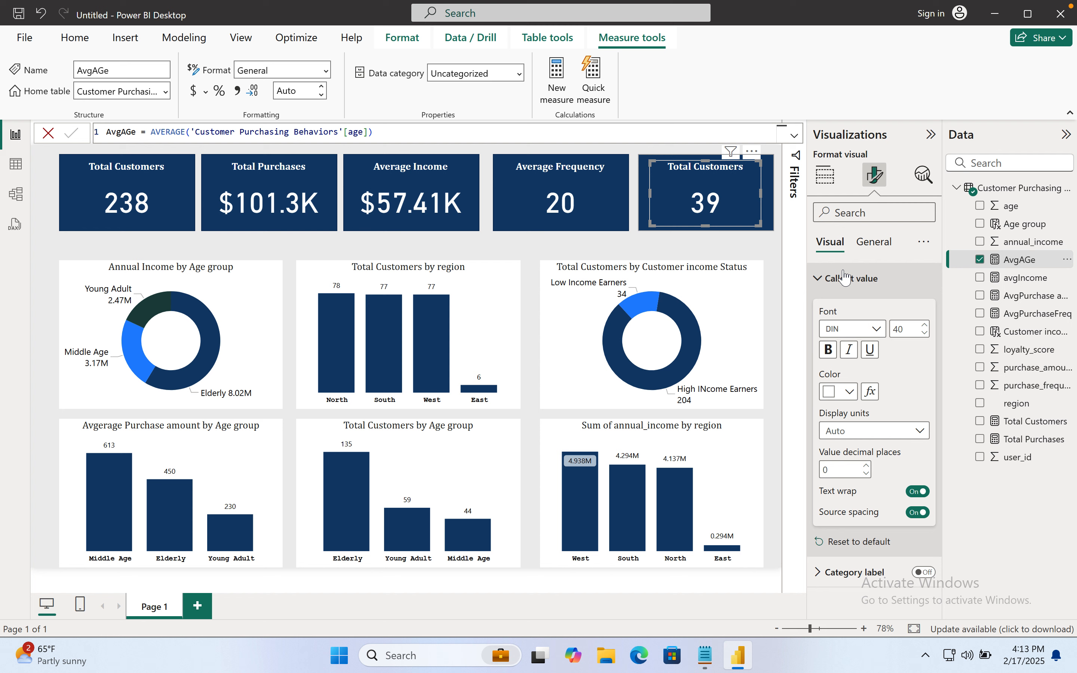
left_click(870, 243)
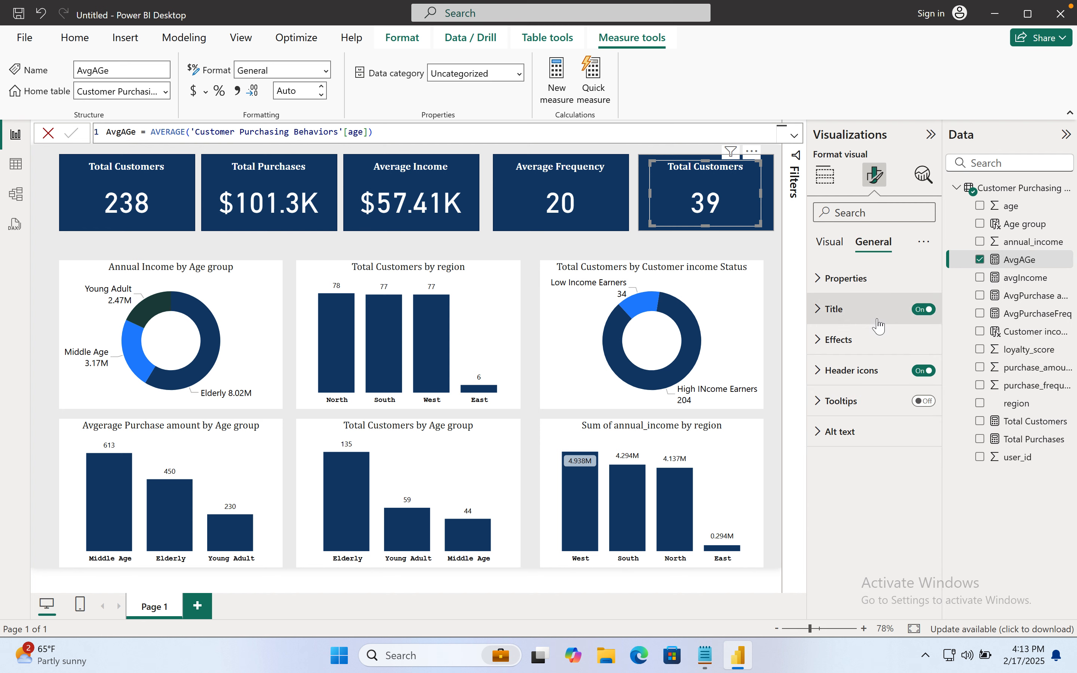
left_click(881, 311)
left_click_drag(892, 382, 785, 383)
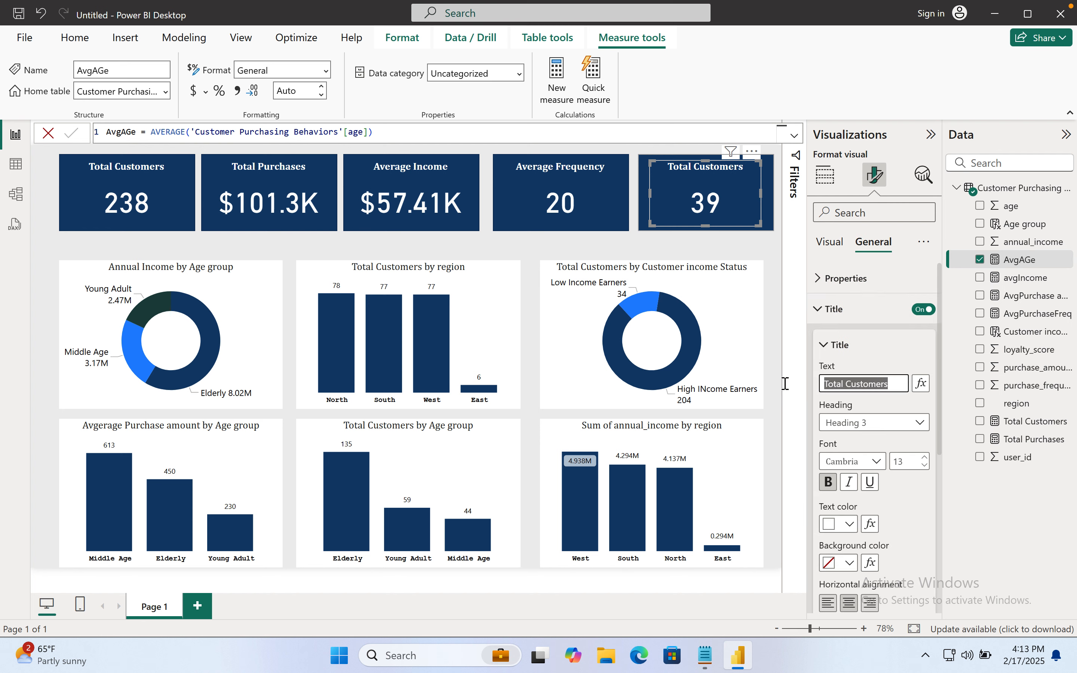
type("Averag")
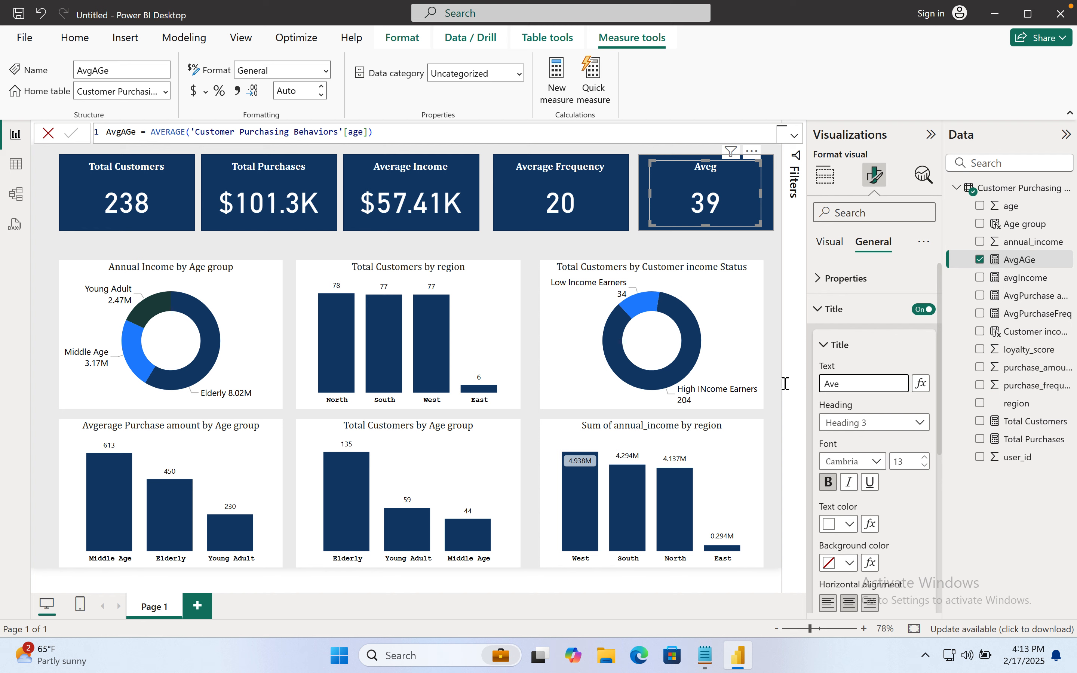
key("BackSpace")
type("rage Age")
left_click(772, 258)
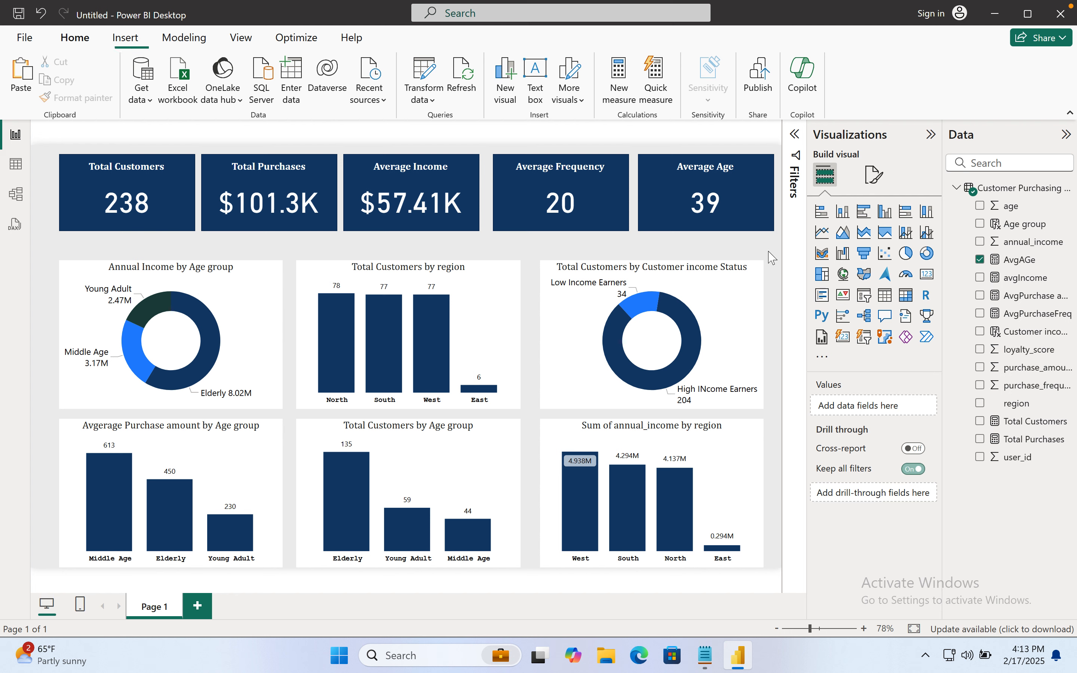
Step: Collapse the Visualizations and Data panes to view the report larger, and check the analysis questions in the Notepad file
left_click(931, 134)
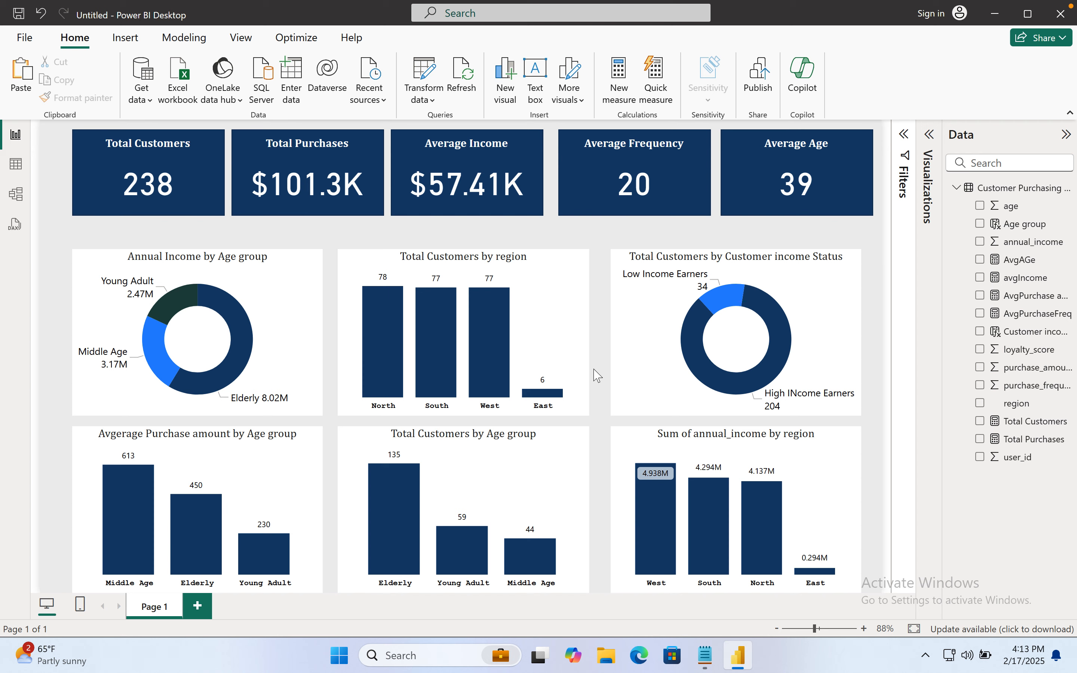
left_click(705, 662)
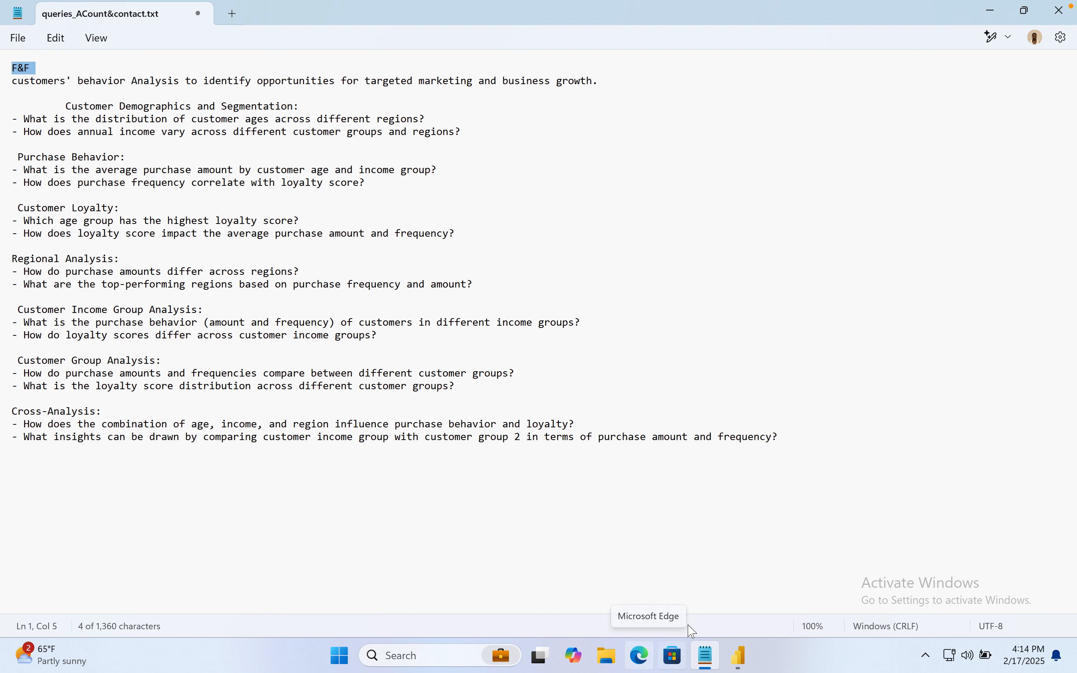
left_click(743, 658)
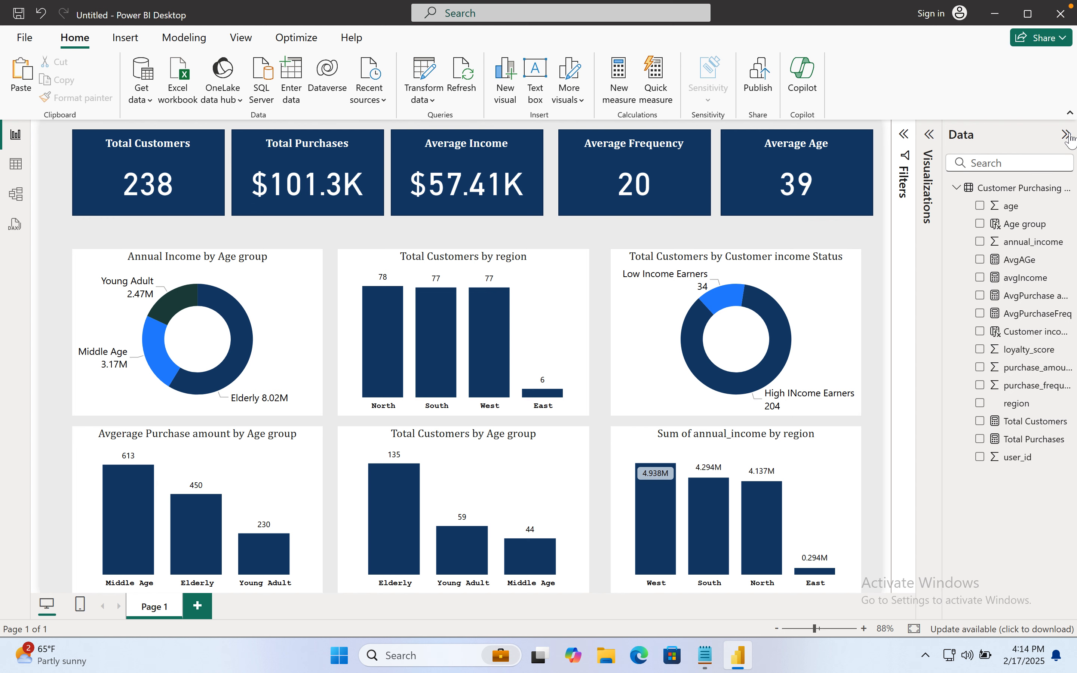
left_click(1067, 135)
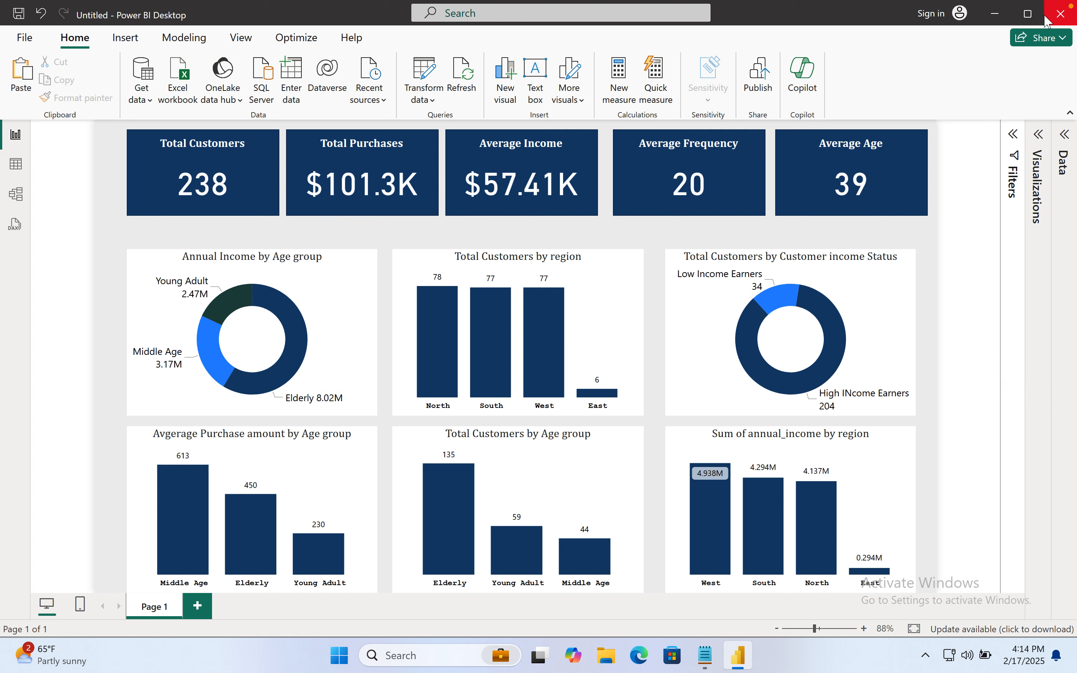